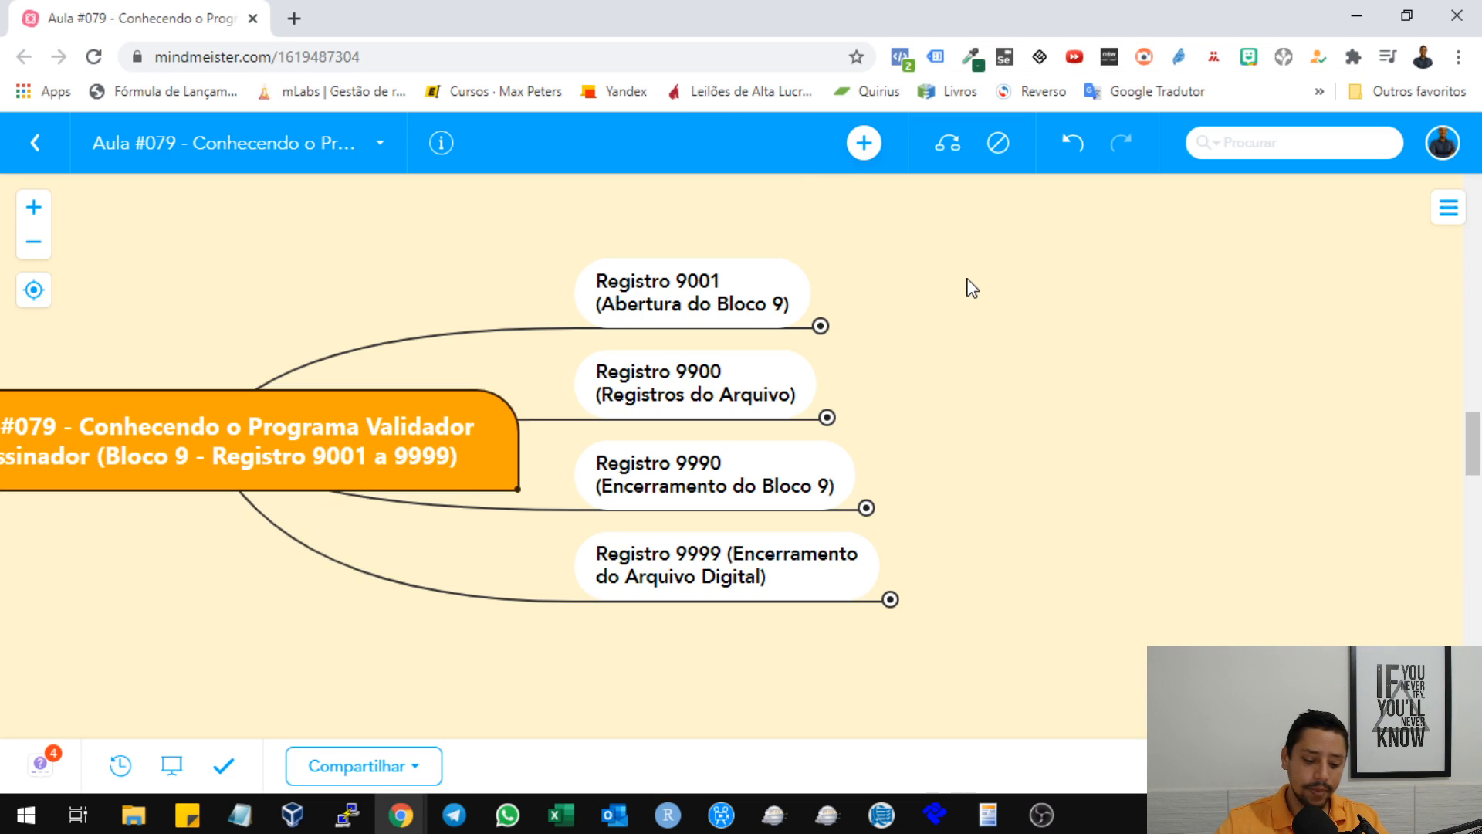
Show the mind map full screen and expand the Registro 9001 branch and its Definição node.
{"action": "key", "text": "F11"}
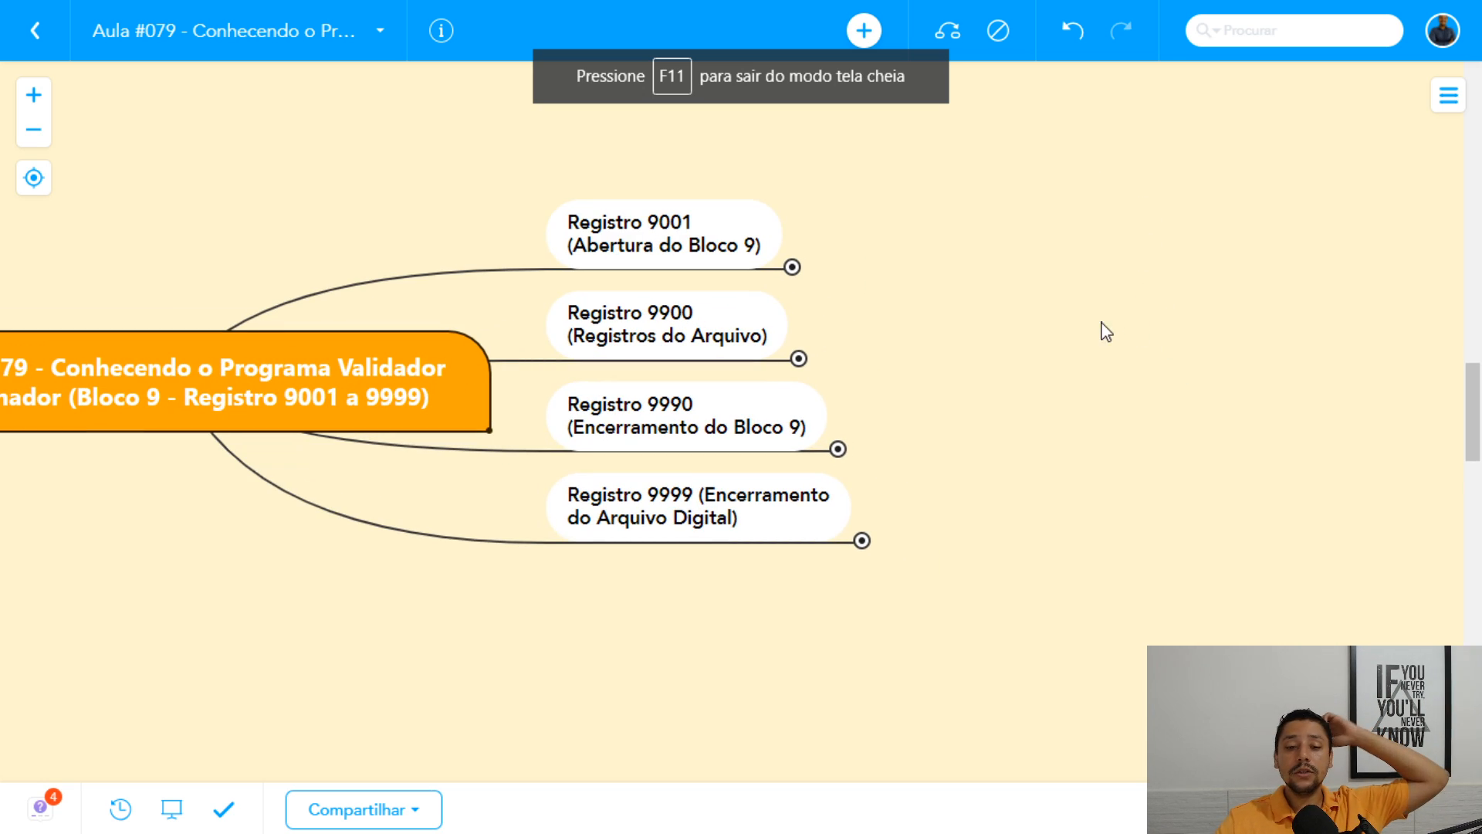
{"action": "left_click", "coordinate": [792, 268]}
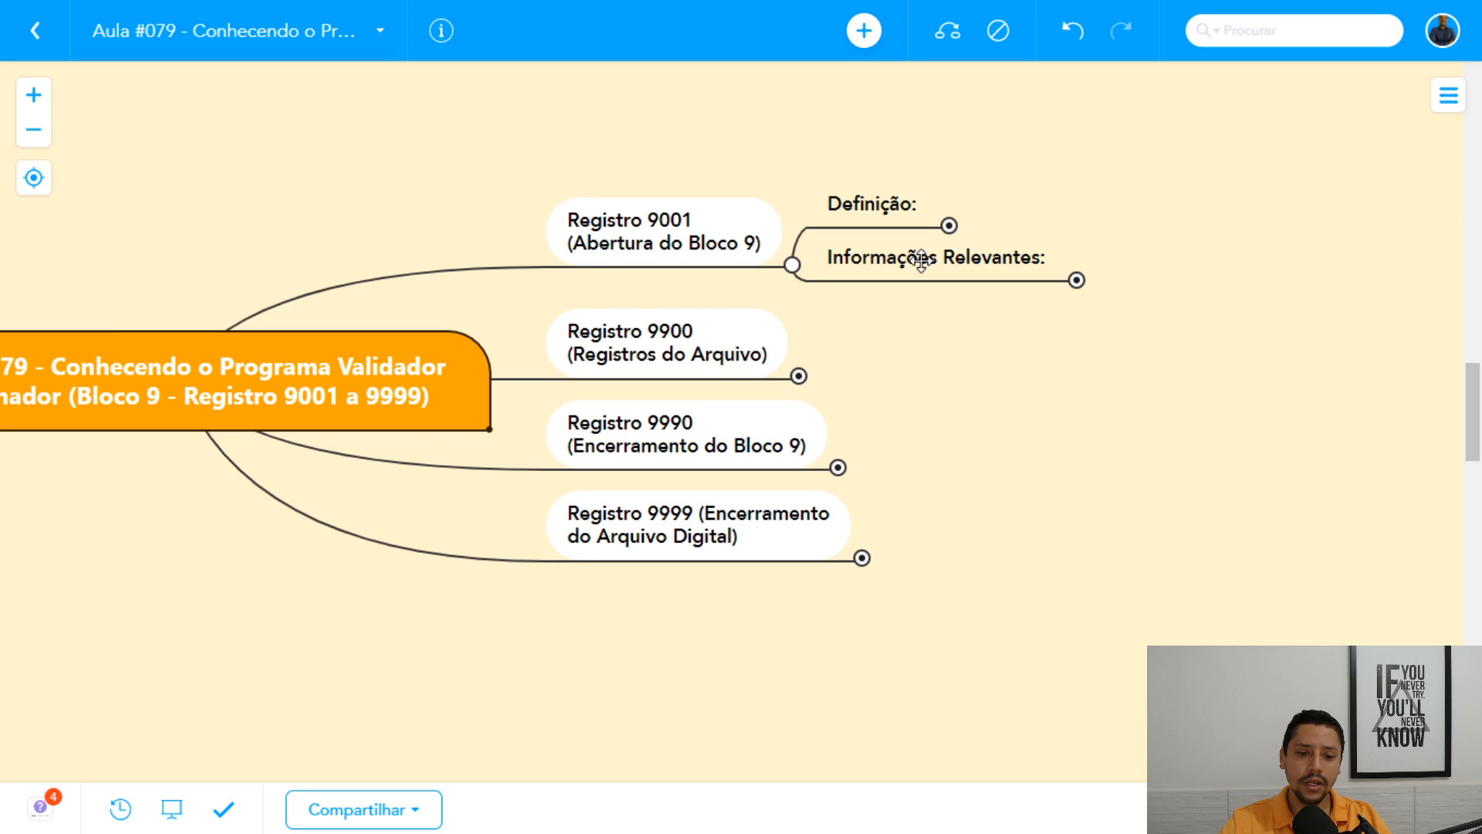
{"action": "left_click", "coordinate": [949, 225]}
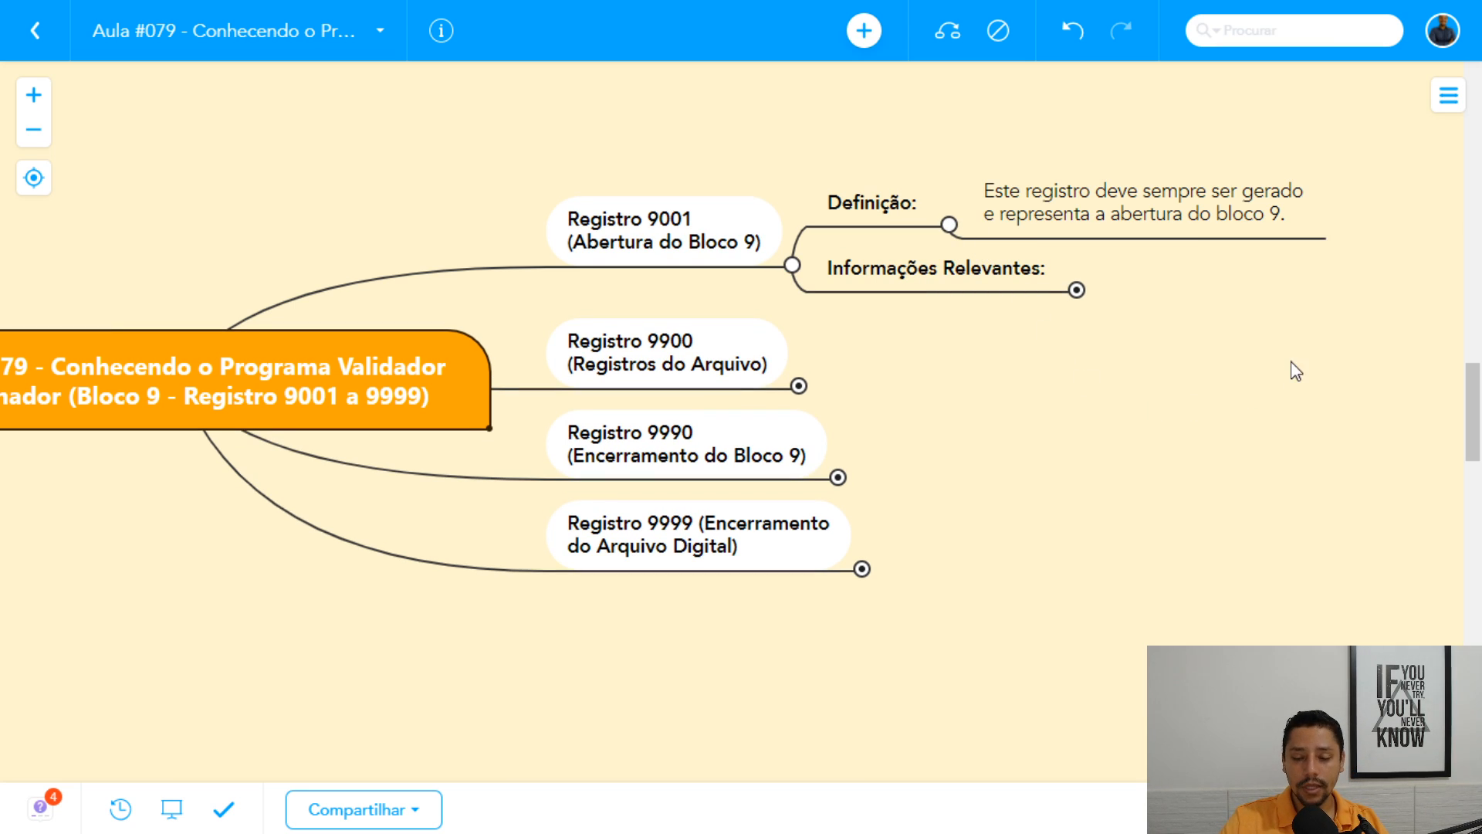
{"action": "left_click", "coordinate": [829, 156]}
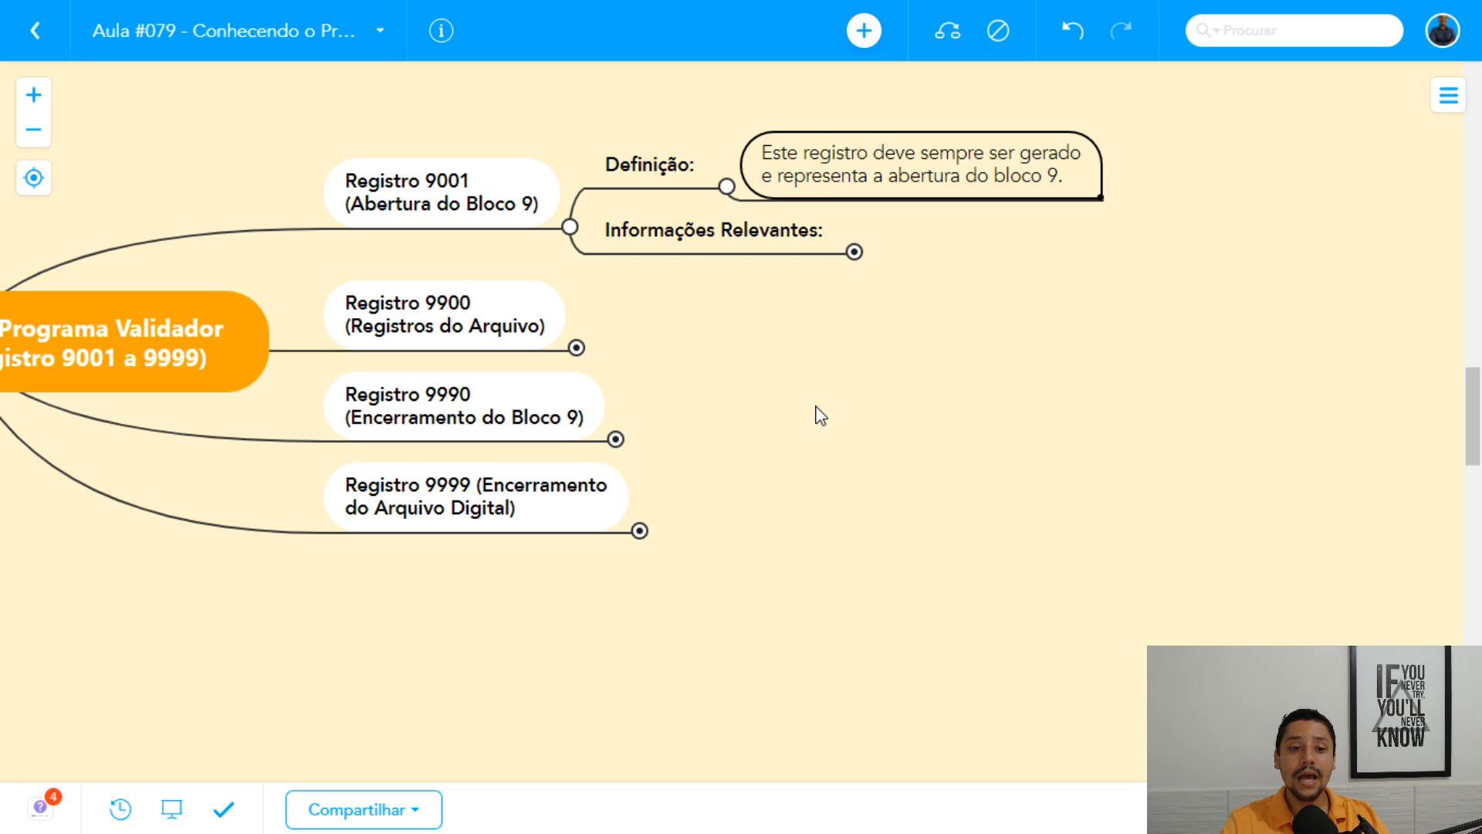
Expand Informações Relevantes under Registro 9001 through Campo 02: IND_MOV down to the possible values of Apresentar um dos seguintes valores.
{"action": "left_click", "coordinate": [855, 252]}
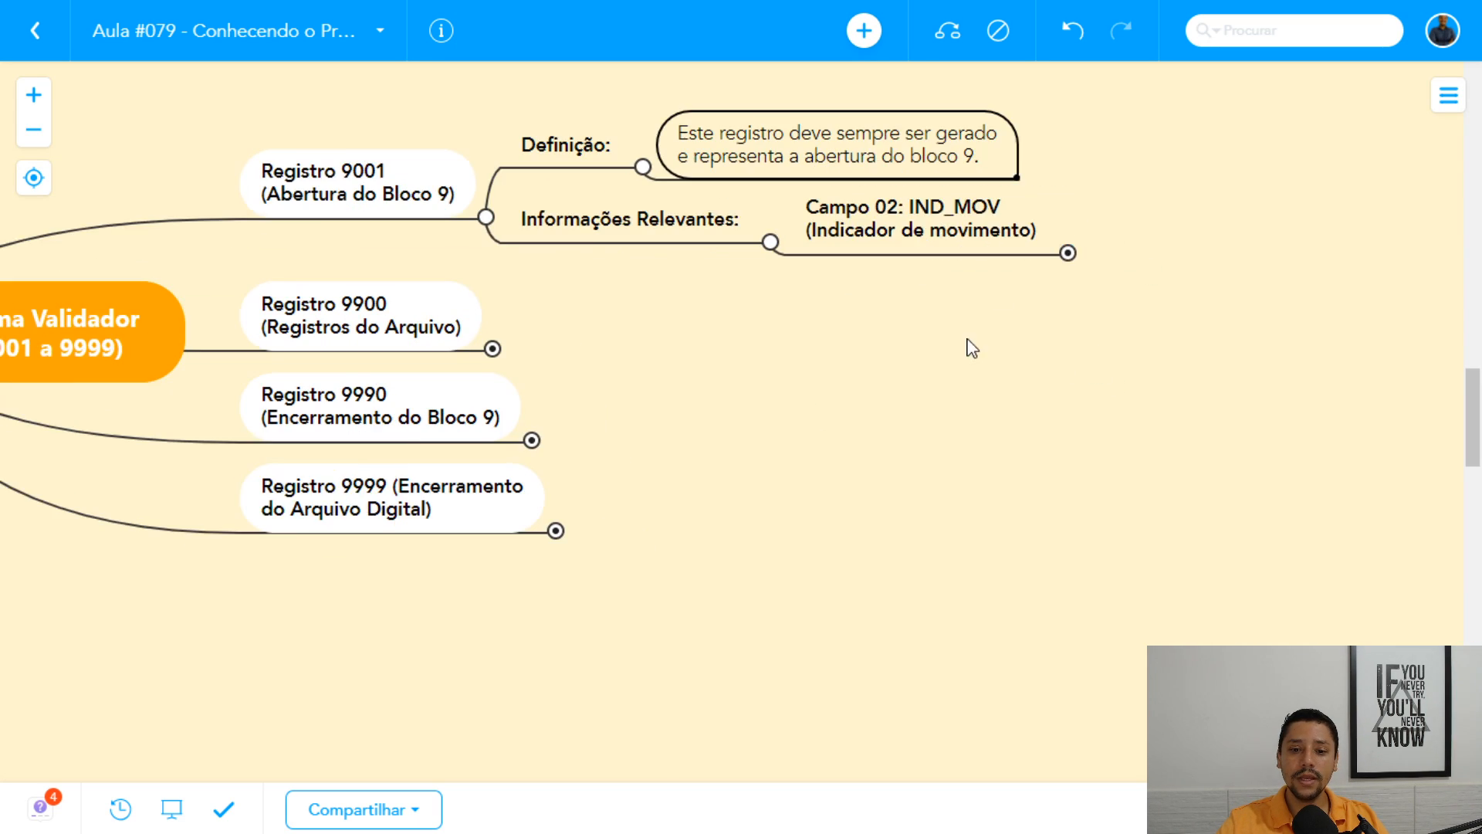
{"action": "left_click", "coordinate": [839, 214]}
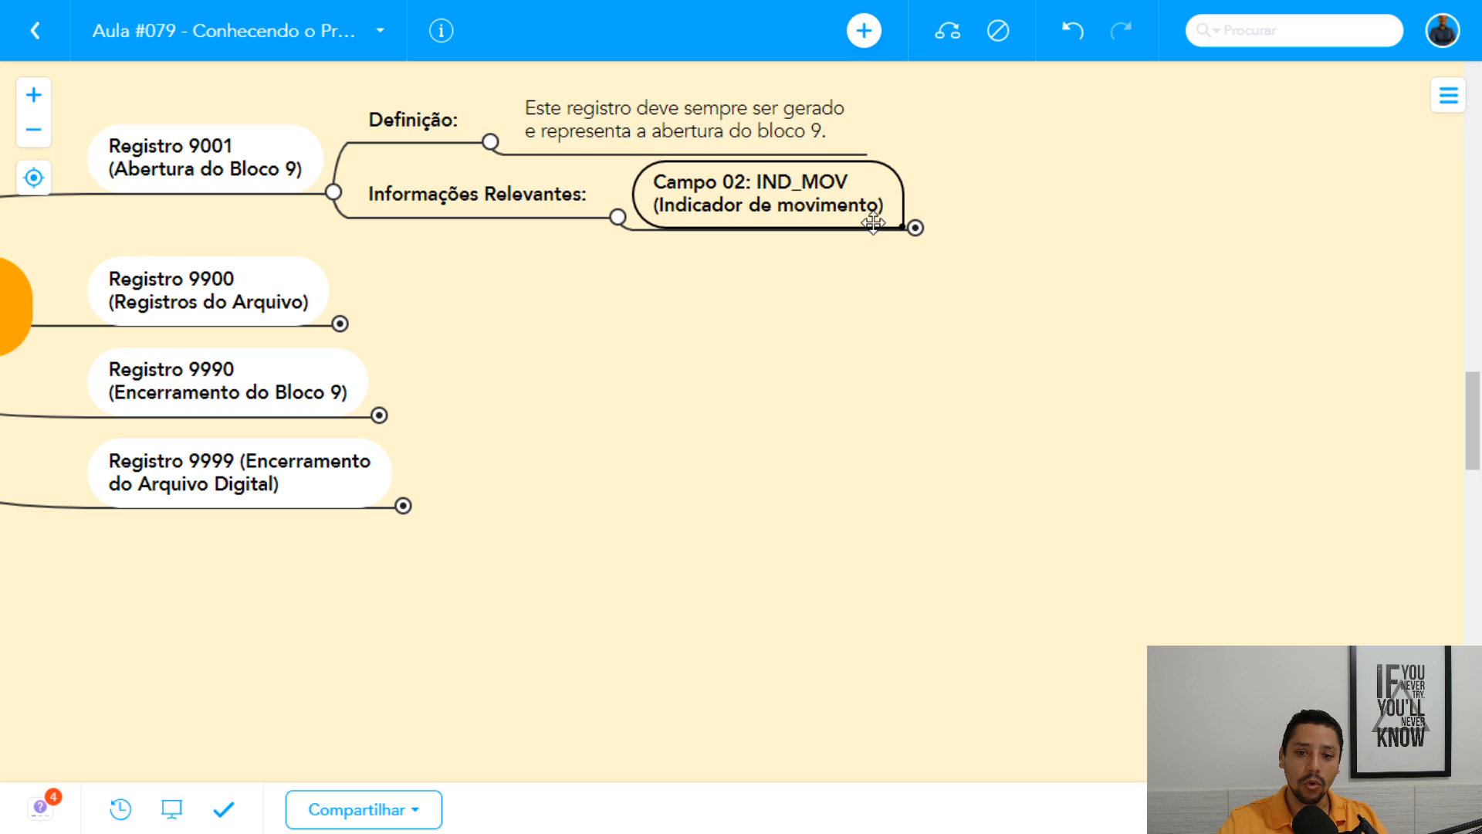
{"action": "left_click", "coordinate": [916, 228]}
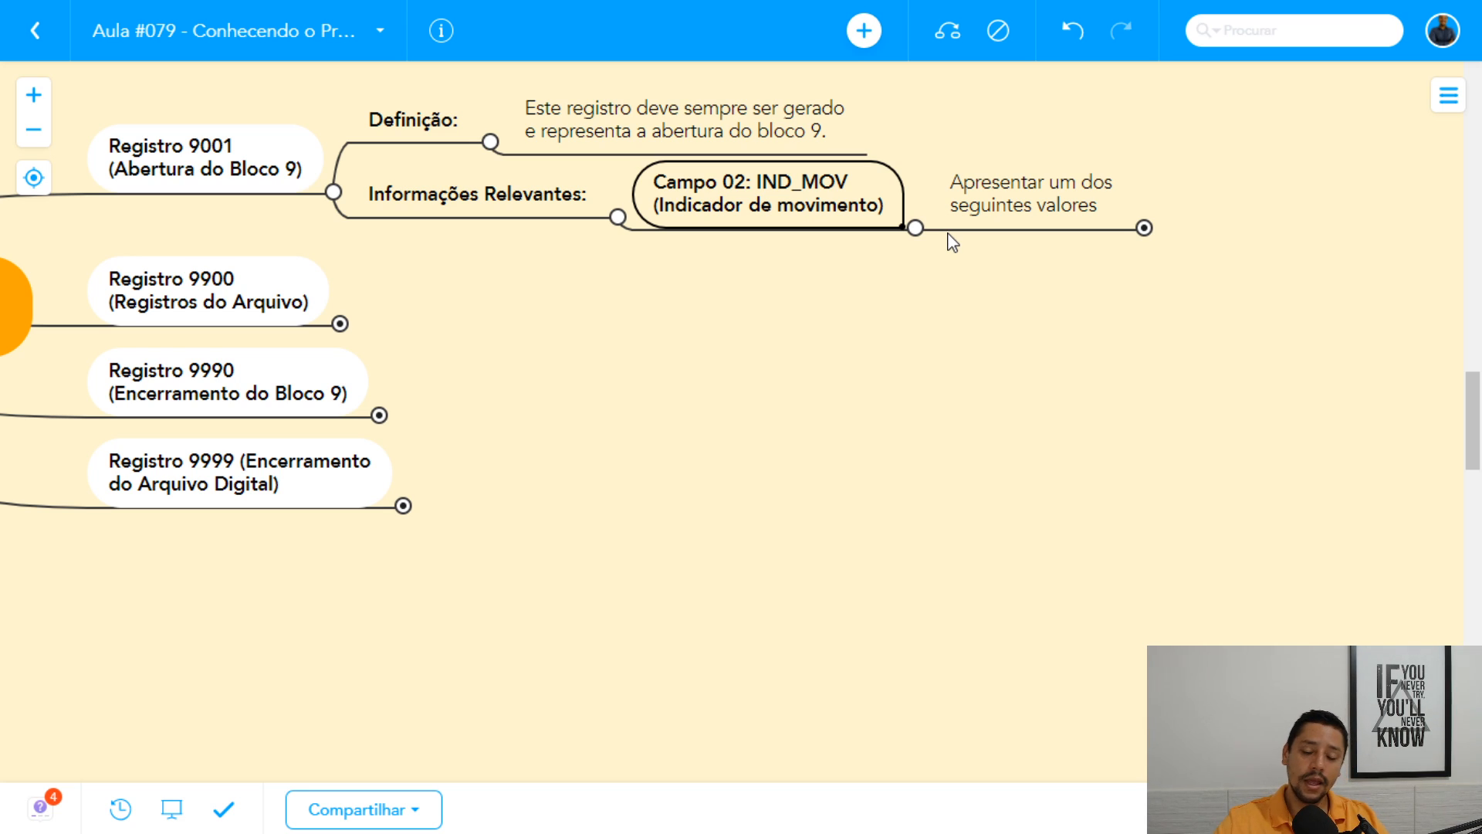
{"action": "left_click", "coordinate": [1019, 197]}
{"action": "left_click", "coordinate": [1145, 230]}
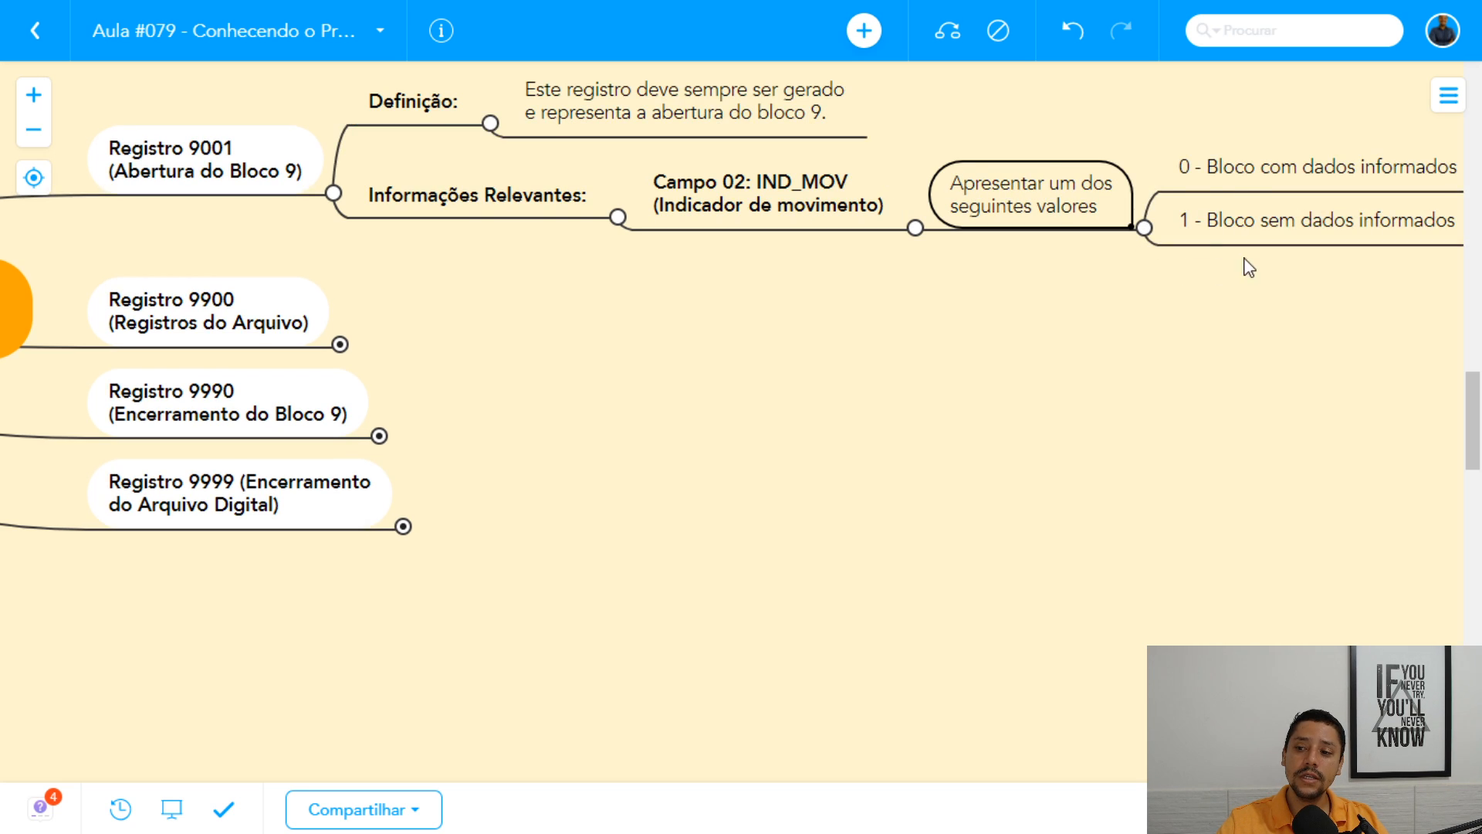
Examine the two IND_MOV values, highlighting "0 - Bloco com dados informados" and "1 - Bloco sem dados informados" in turn.
{"action": "left_click_drag", "start_coordinate": [1249, 267], "coordinate": [890, 278]}
{"action": "left_click", "coordinate": [966, 185]}
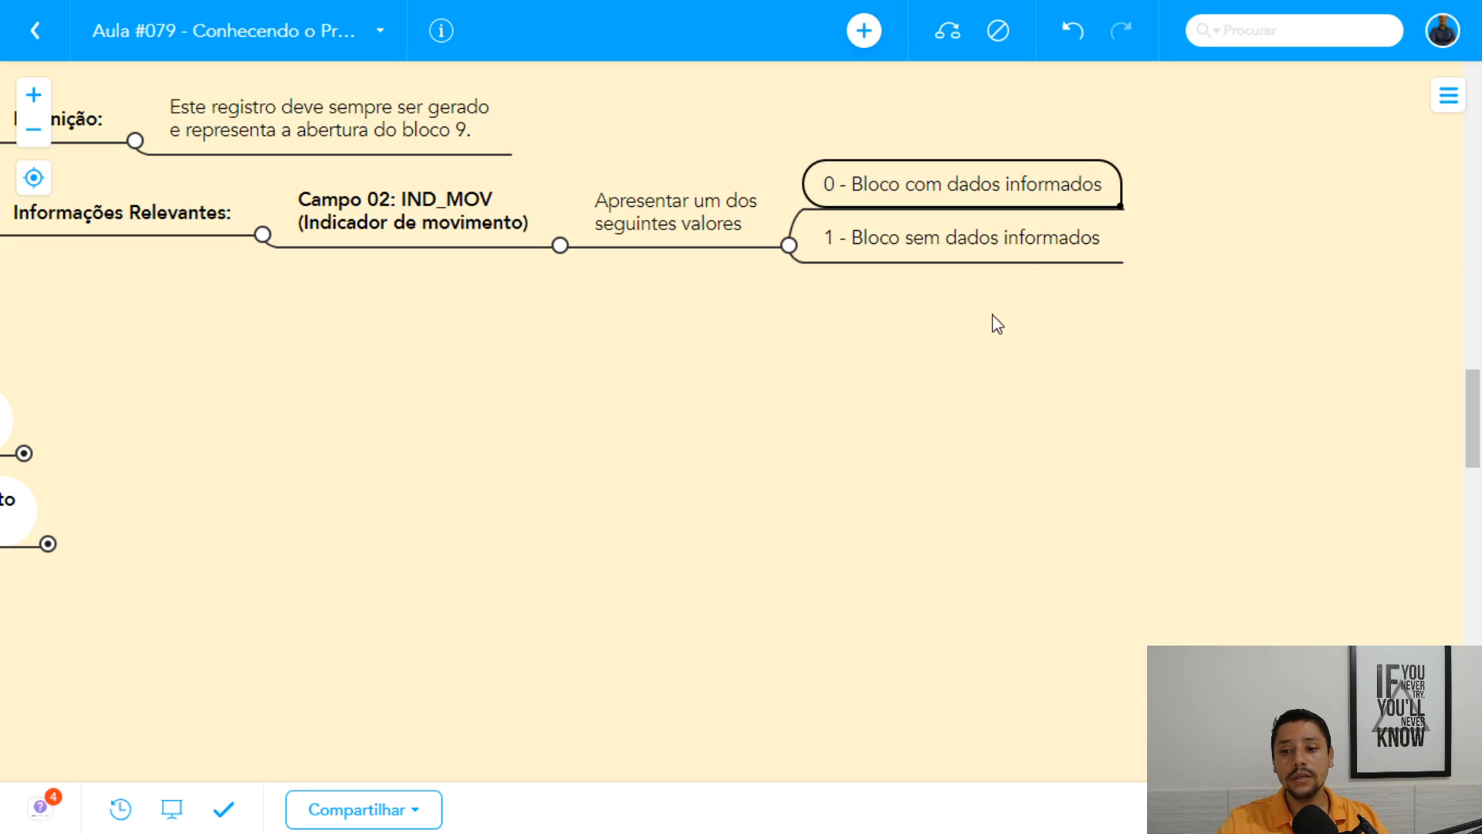
{"action": "key", "text": "Down"}
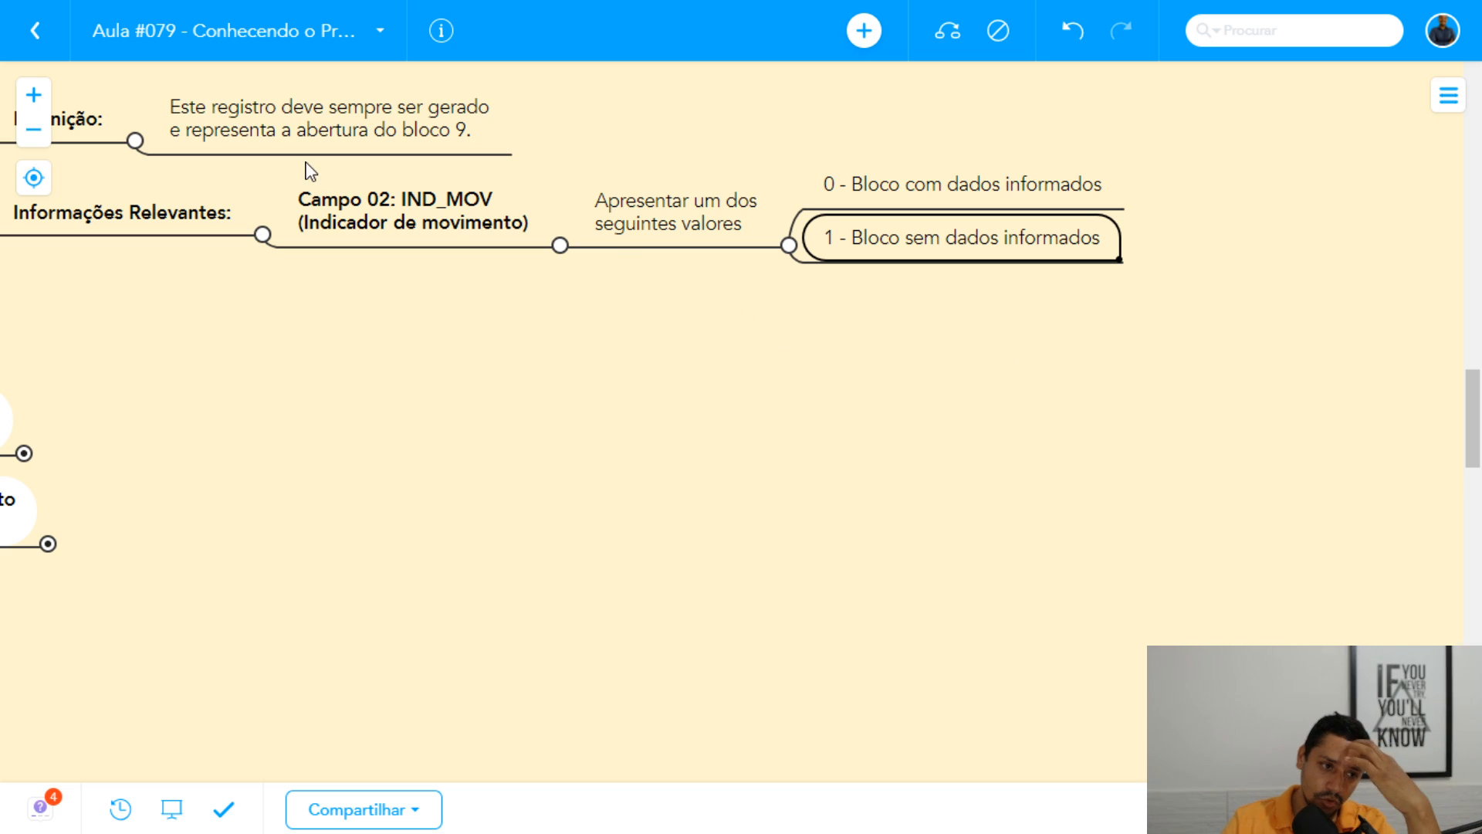
{"action": "left_click", "coordinate": [996, 199]}
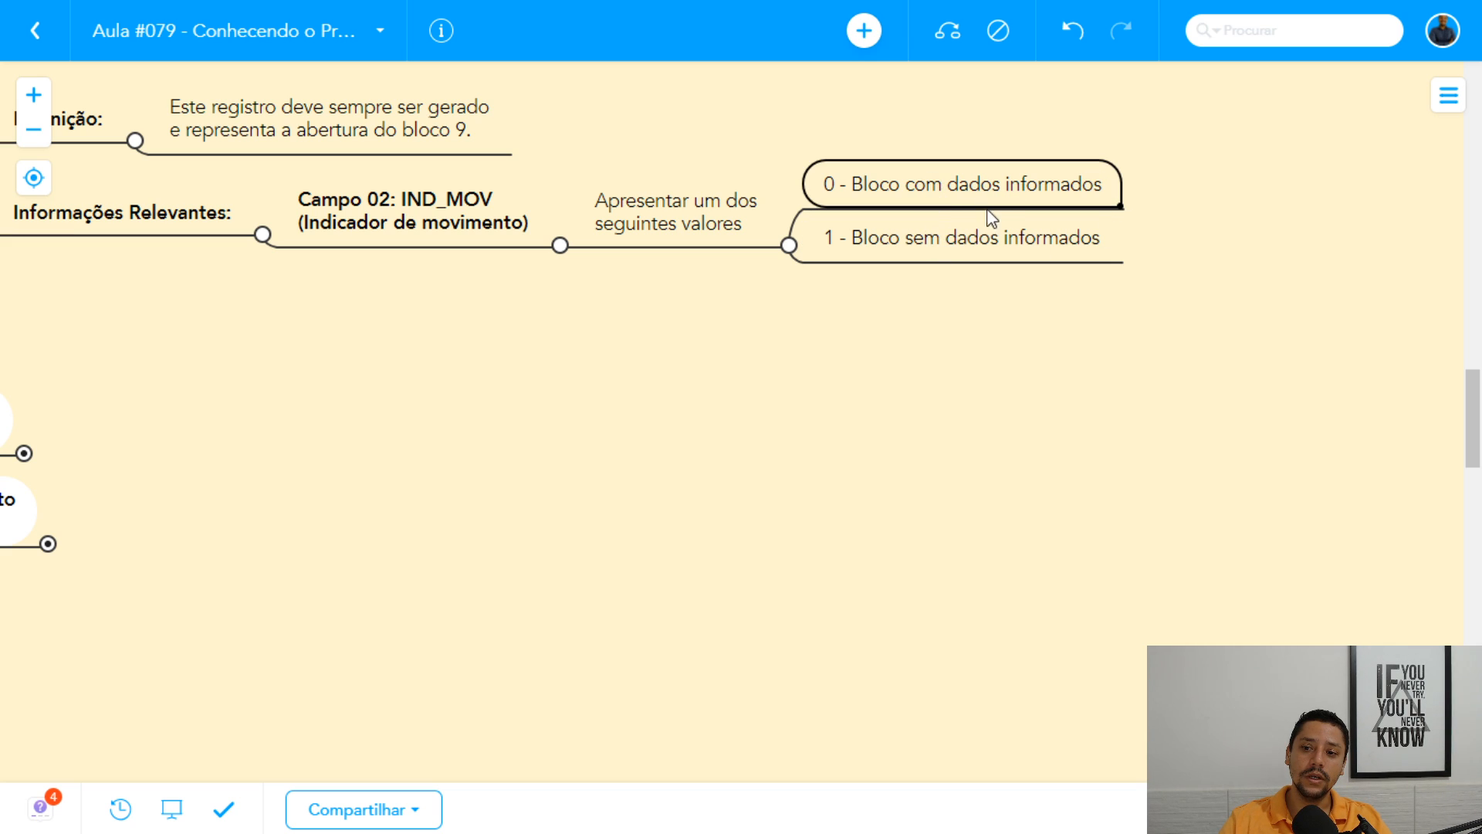
{"action": "left_click", "coordinate": [961, 238]}
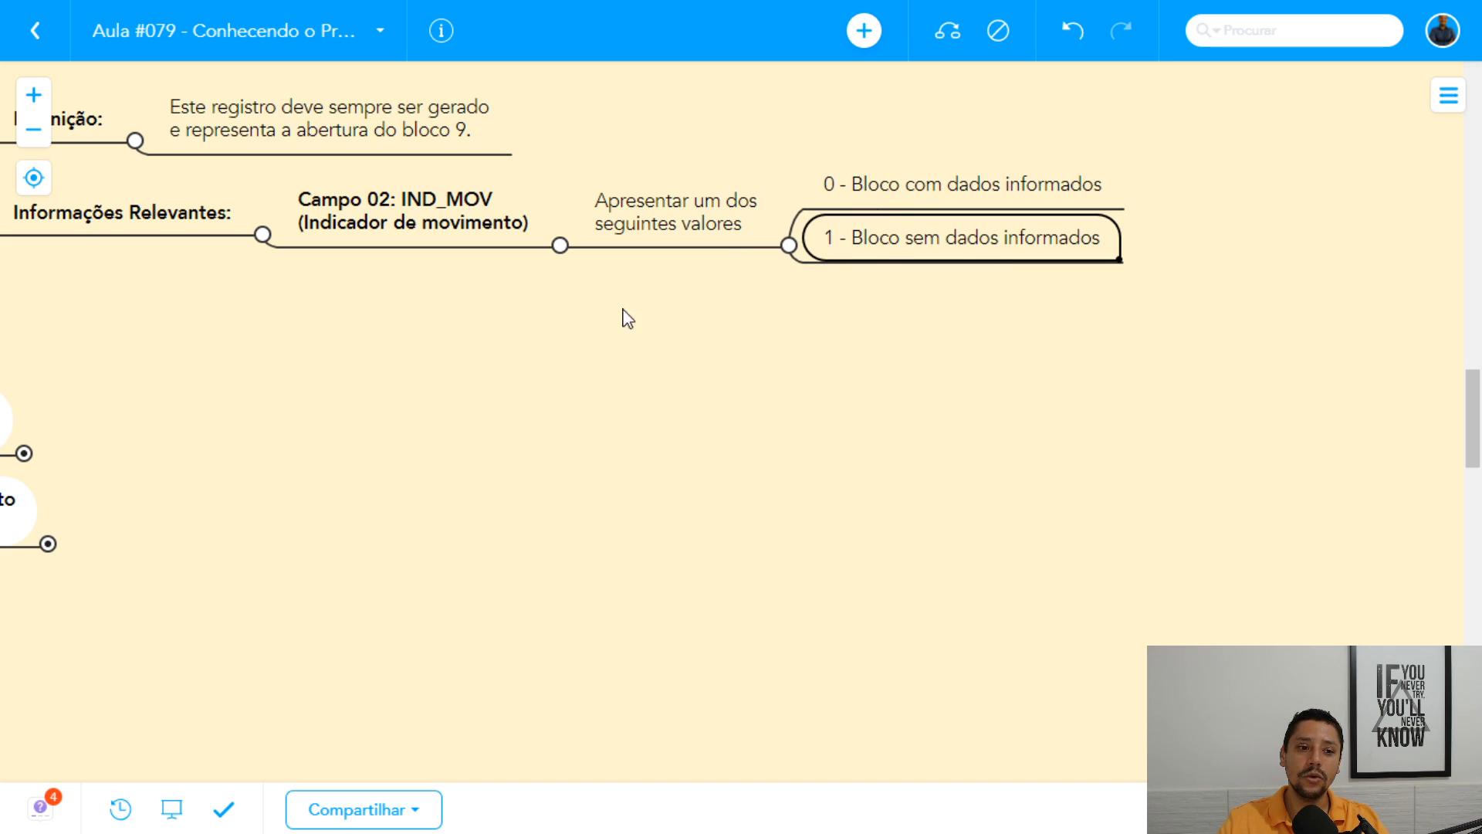
{"action": "left_click_drag", "start_coordinate": [451, 299], "coordinate": [701, 379]}
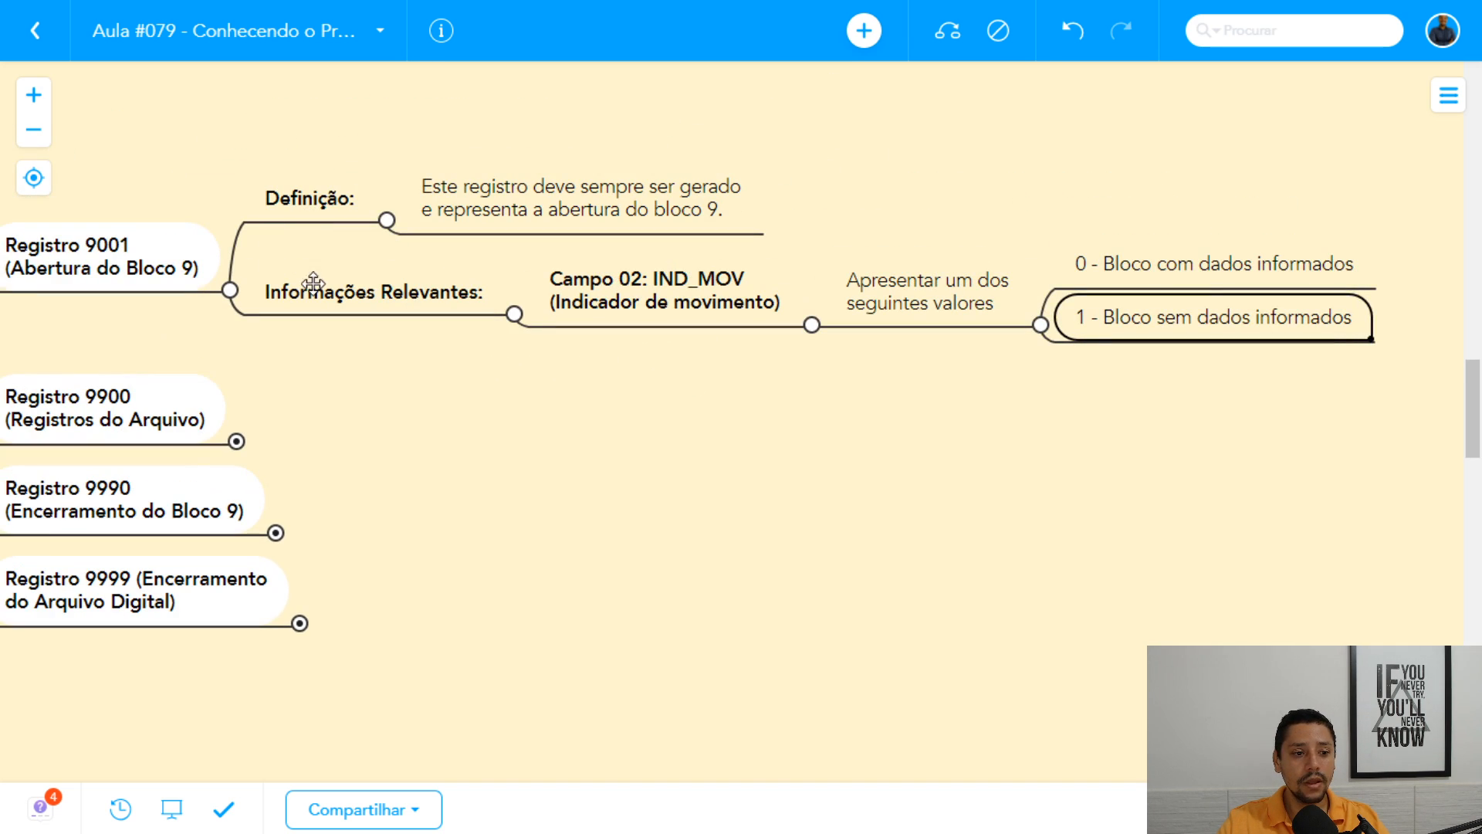
{"action": "left_click", "coordinate": [1085, 260]}
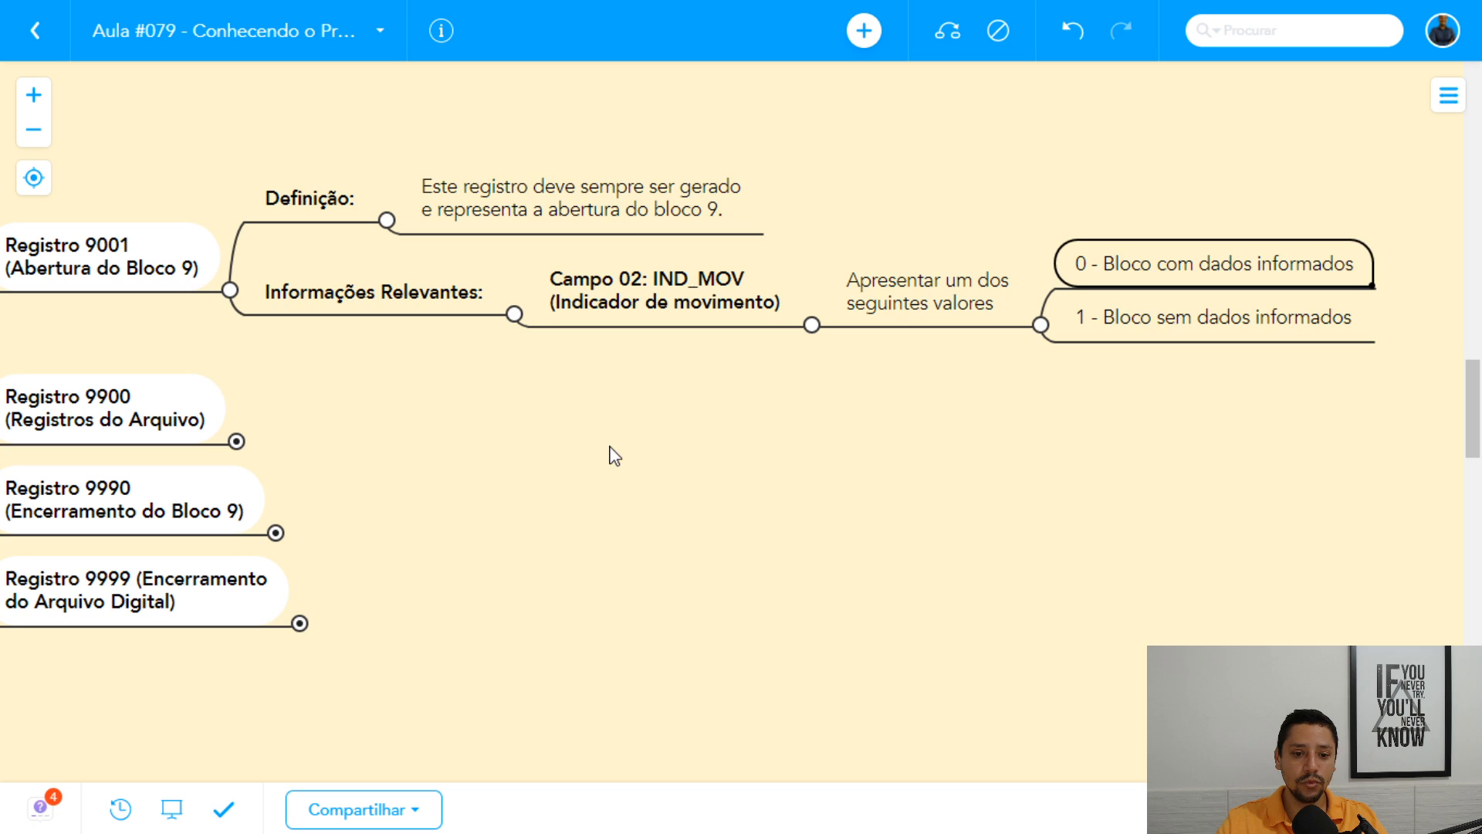
{"action": "left_click_drag", "start_coordinate": [610, 446], "coordinate": [647, 432]}
{"action": "left_click_drag", "start_coordinate": [735, 391], "coordinate": [773, 427]}
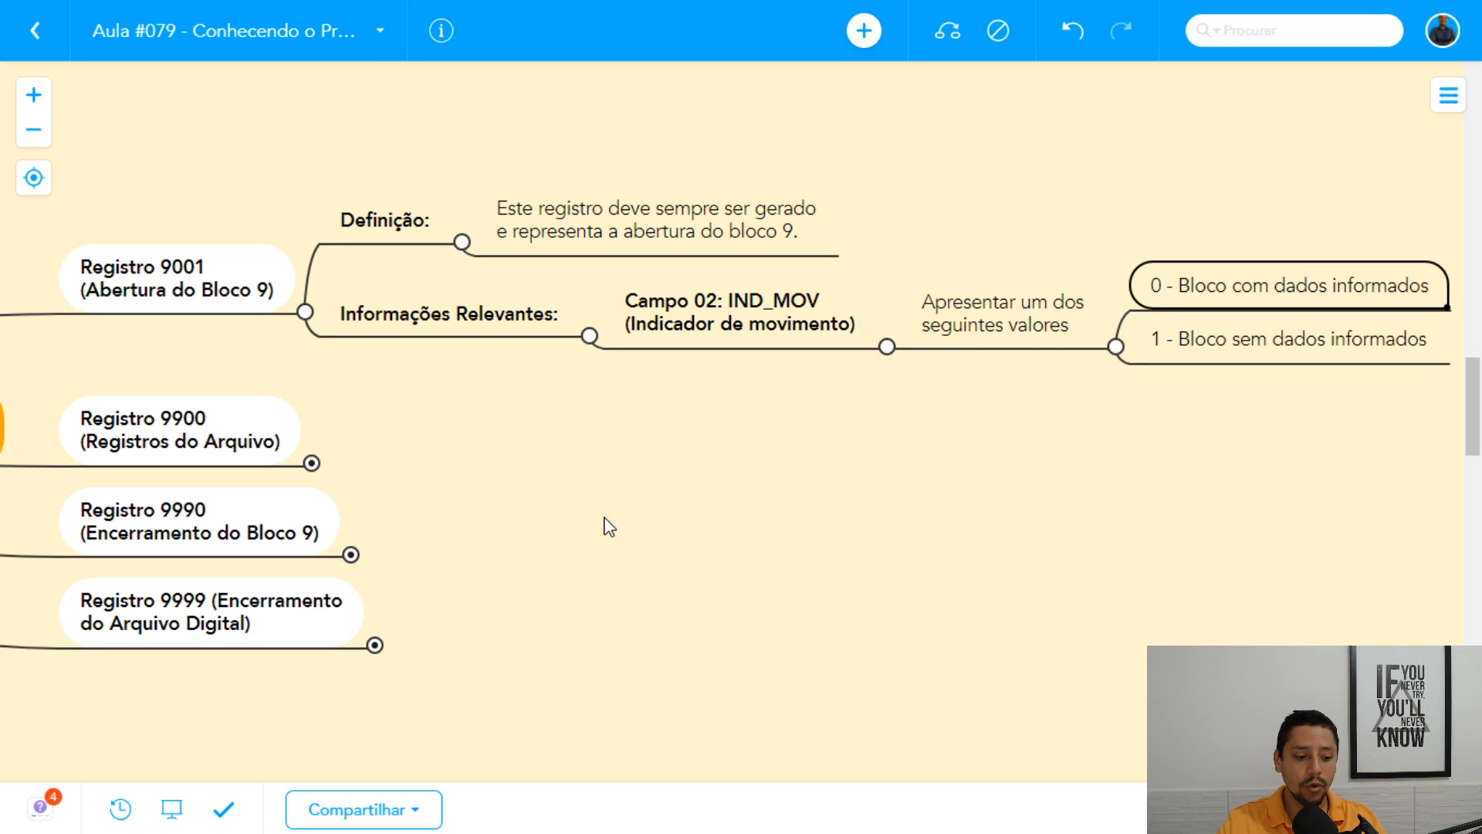
Exit full screen and open the Área de Trabalho folder in File Explorer.
{"action": "mouse_move", "coordinate": [804, 7]}
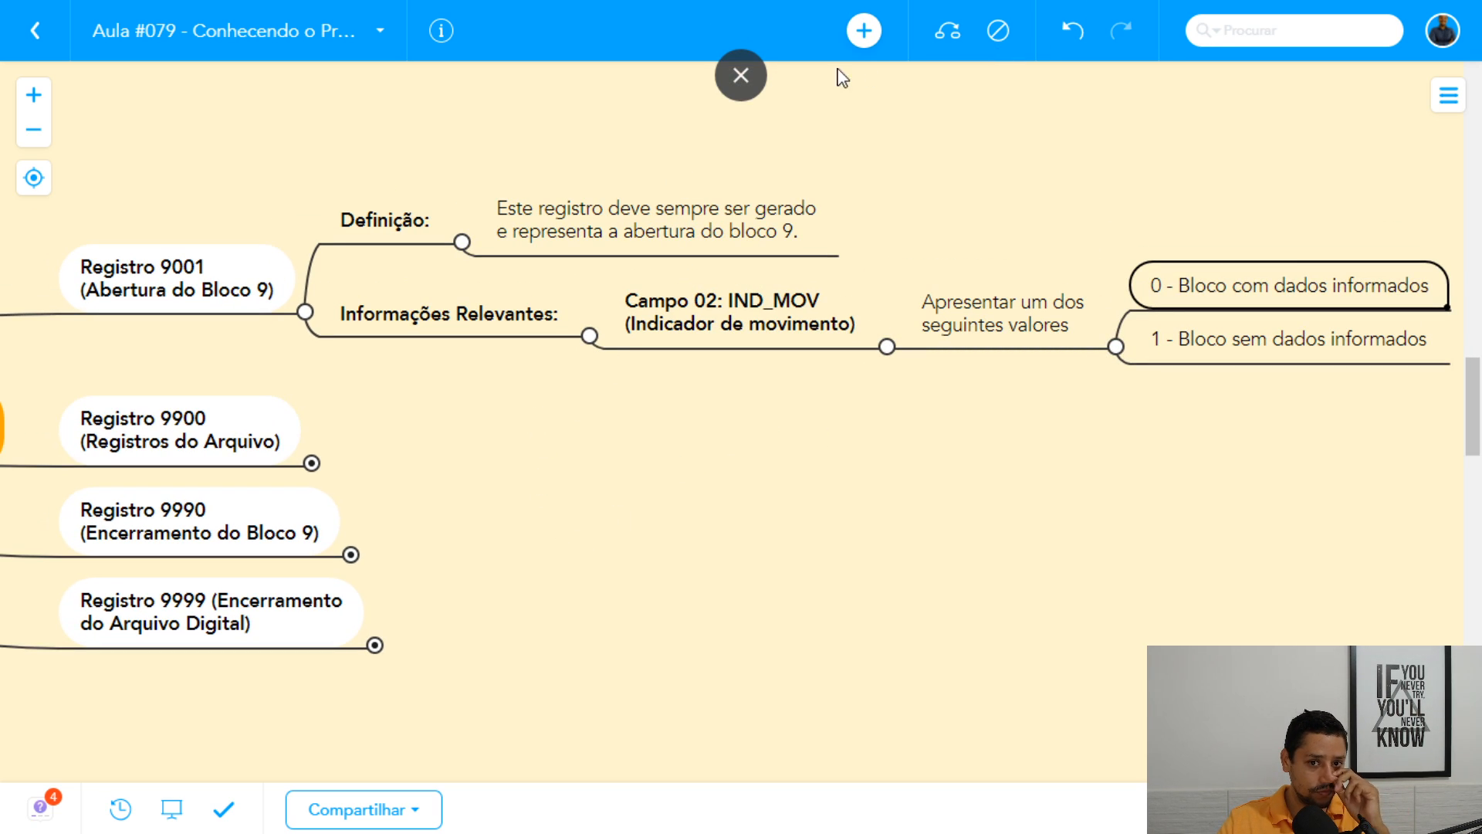
{"action": "left_click", "coordinate": [729, 80]}
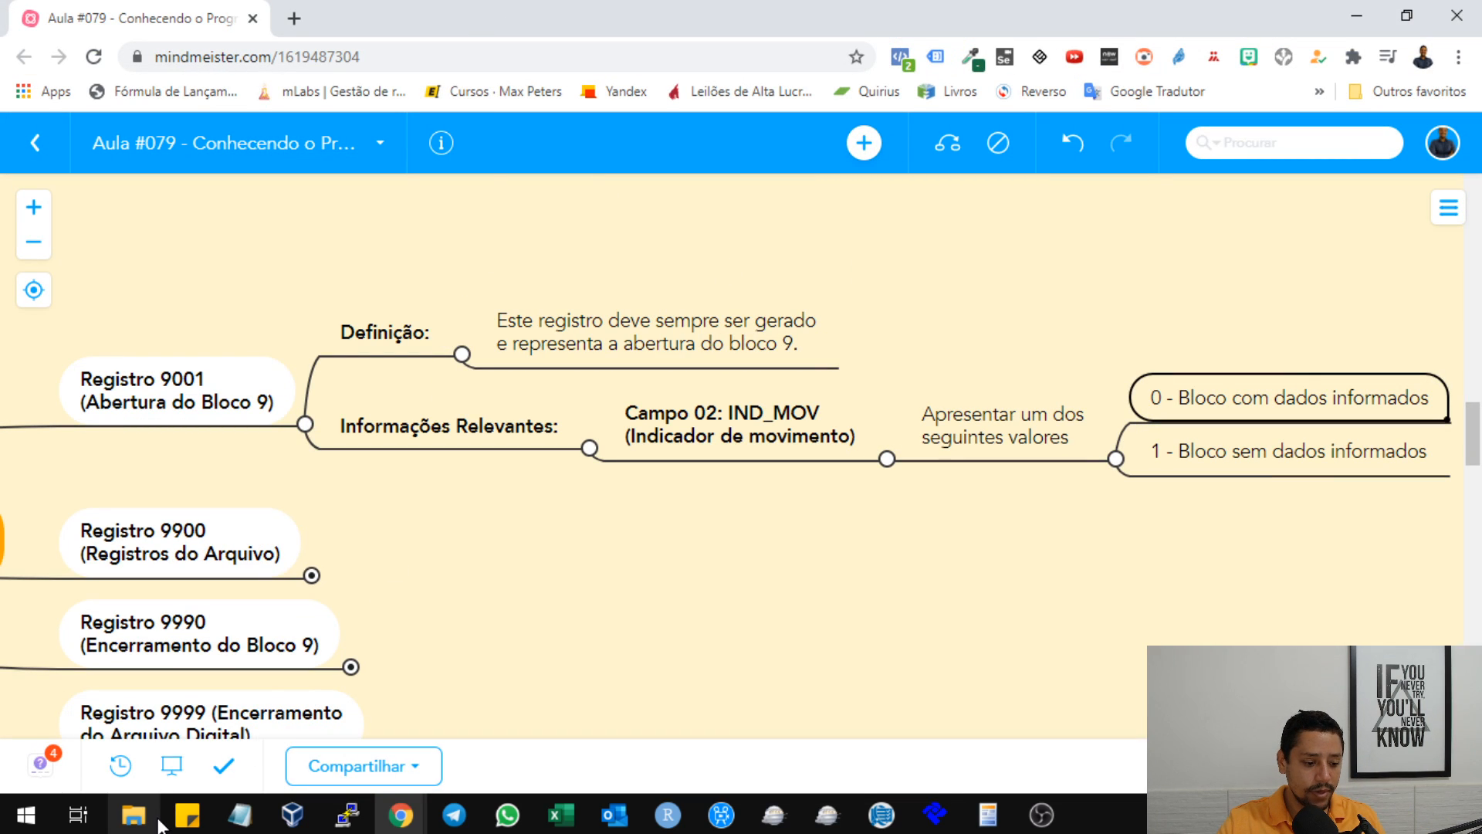
{"action": "key", "text": "super+e"}
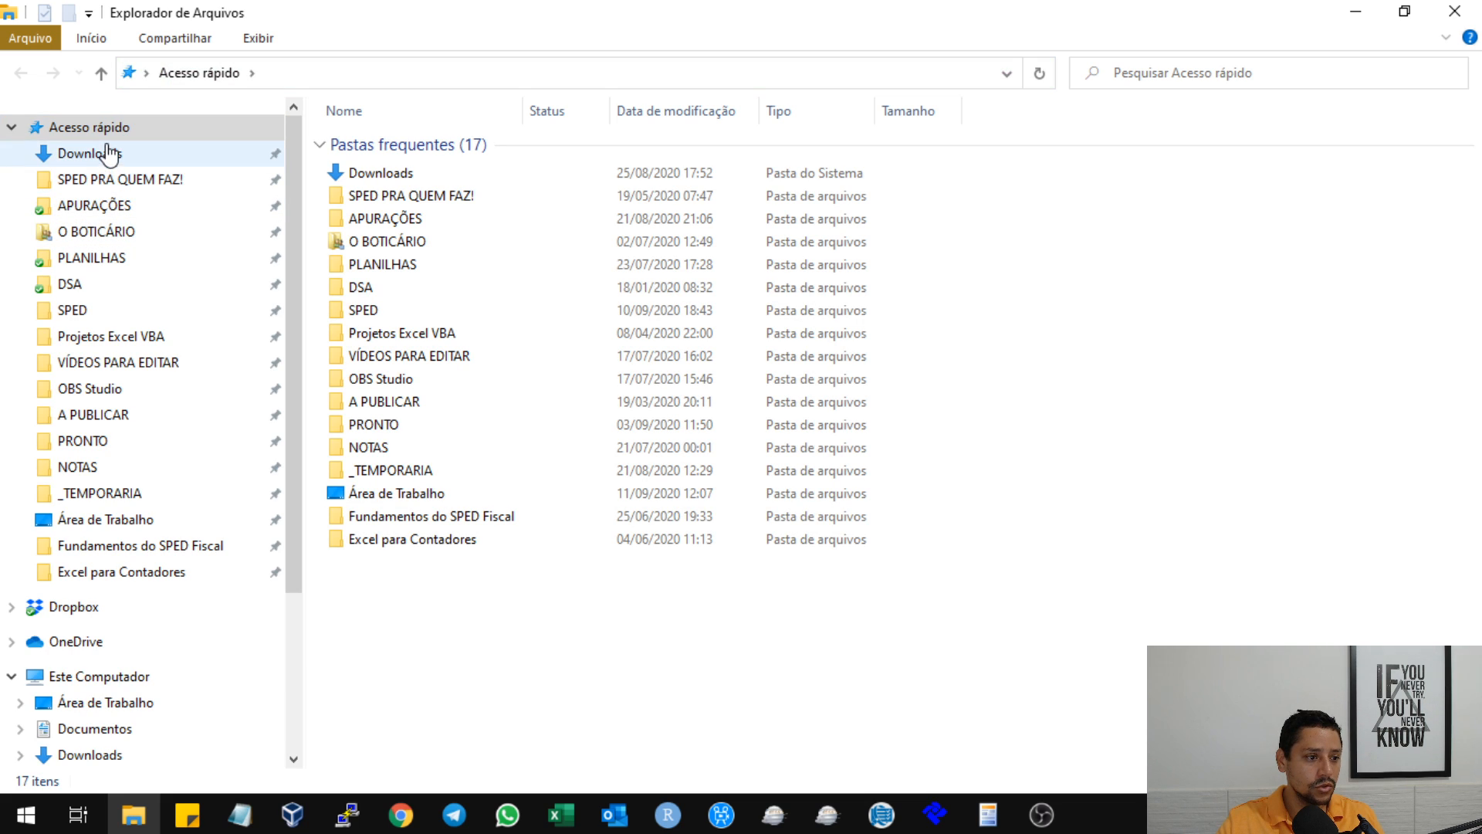
{"action": "left_click", "coordinate": [87, 520]}
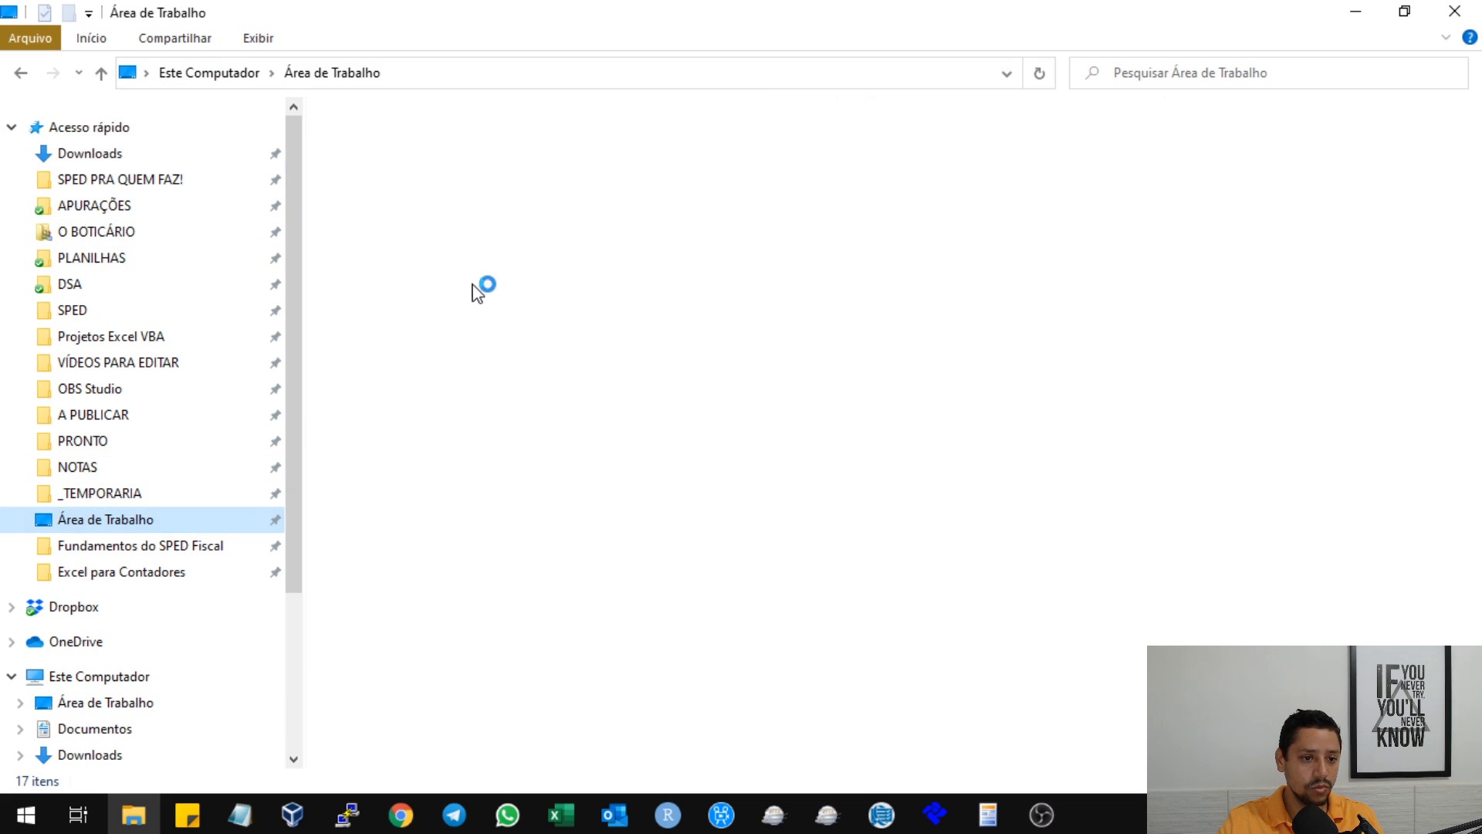
{"action": "scroll", "coordinate": [525, 452], "scroll_direction": "down", "scroll_amount": 2}
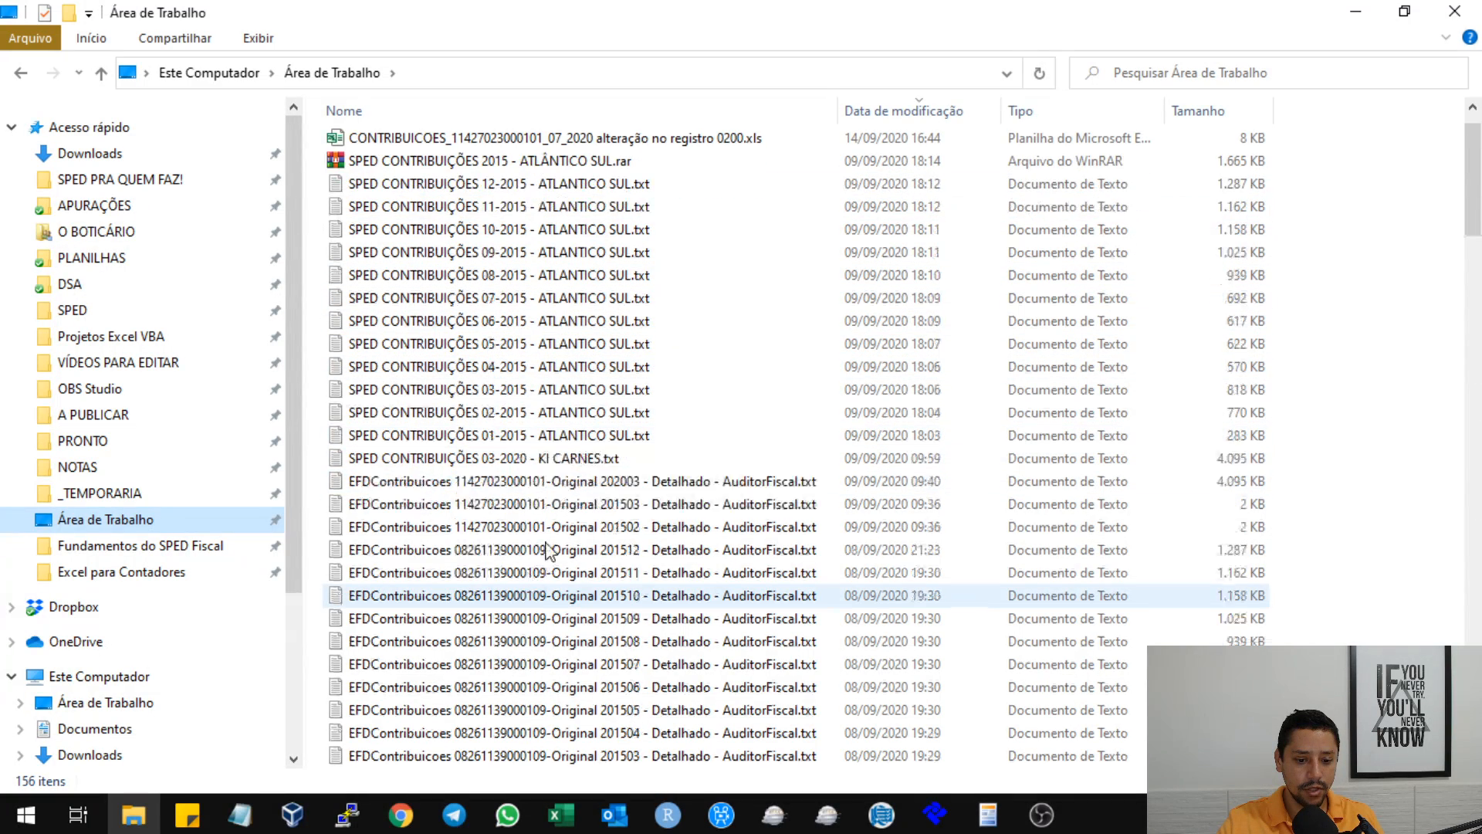
{"action": "double_click", "coordinate": [552, 505]}
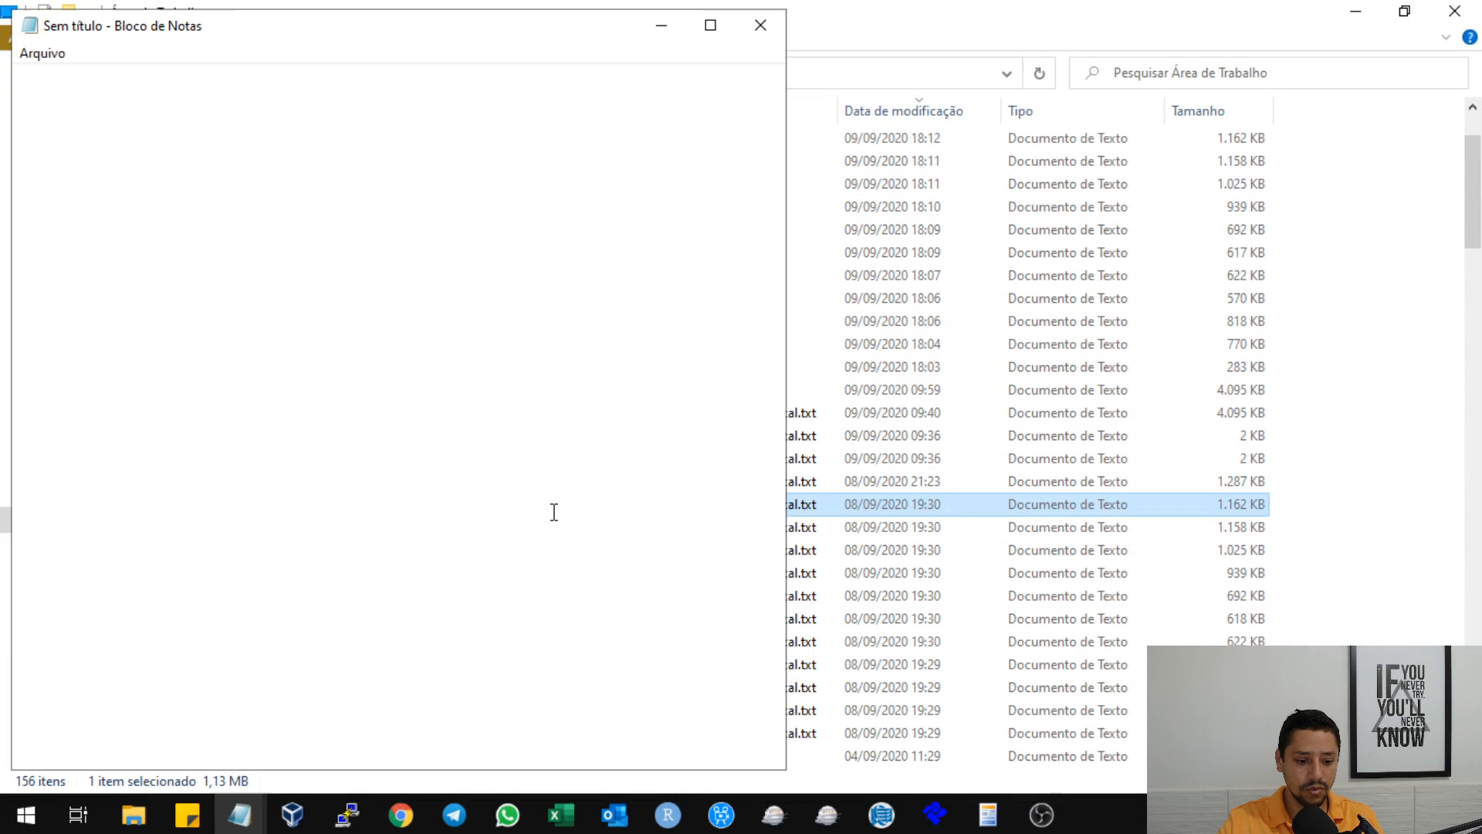
{"action": "left_click", "coordinate": [758, 23]}
Open the SPED FISCAL 03-2020 text file from the folder in a maximized Notepad window.
{"action": "scroll", "coordinate": [595, 463], "scroll_direction": "down", "scroll_amount": 2}
{"action": "scroll", "coordinate": [594, 463], "scroll_direction": "down", "scroll_amount": 2}
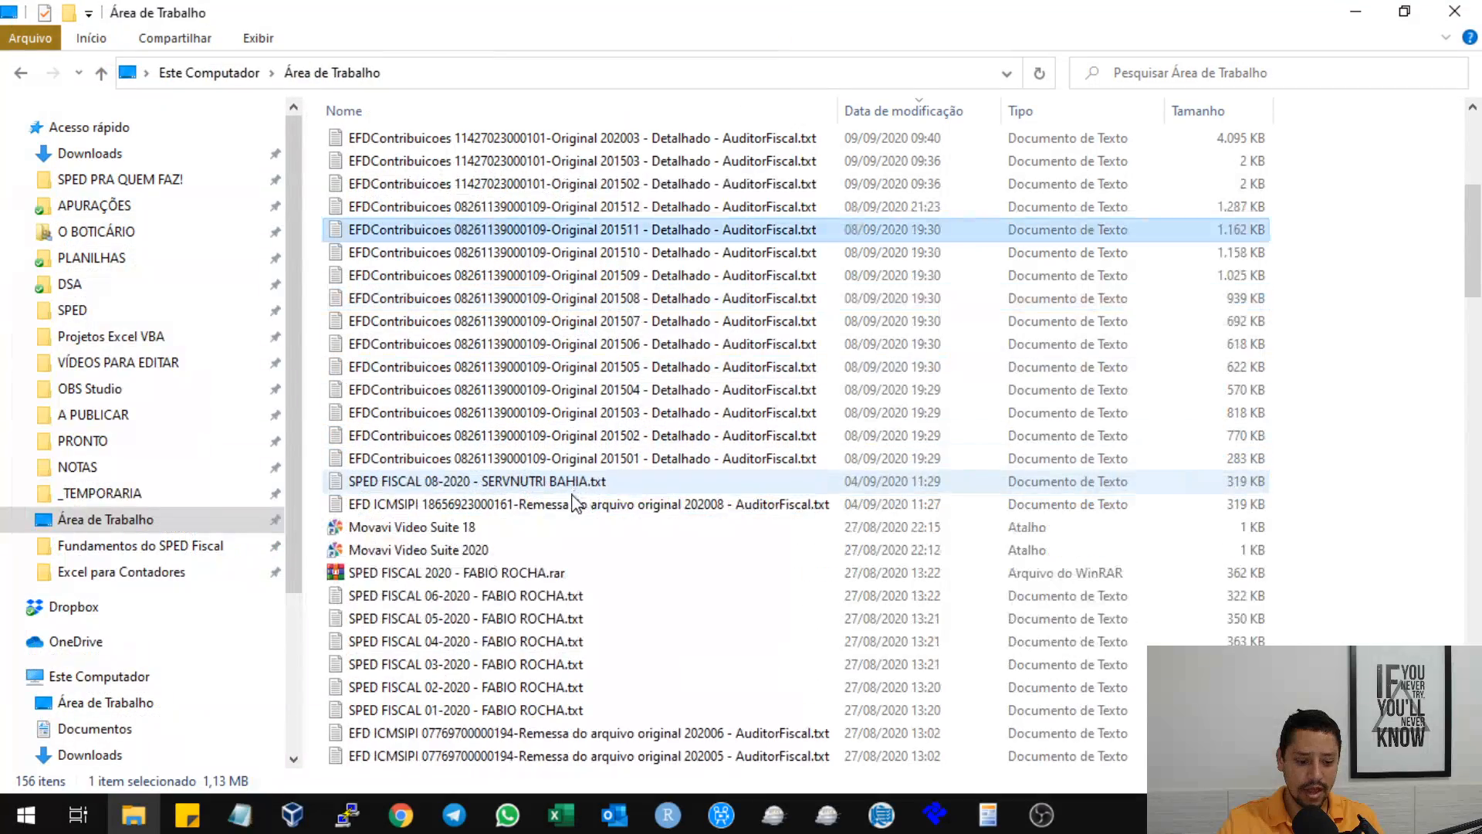
{"action": "scroll", "coordinate": [518, 598], "scroll_direction": "down", "scroll_amount": 1}
{"action": "double_click", "coordinate": [519, 596]}
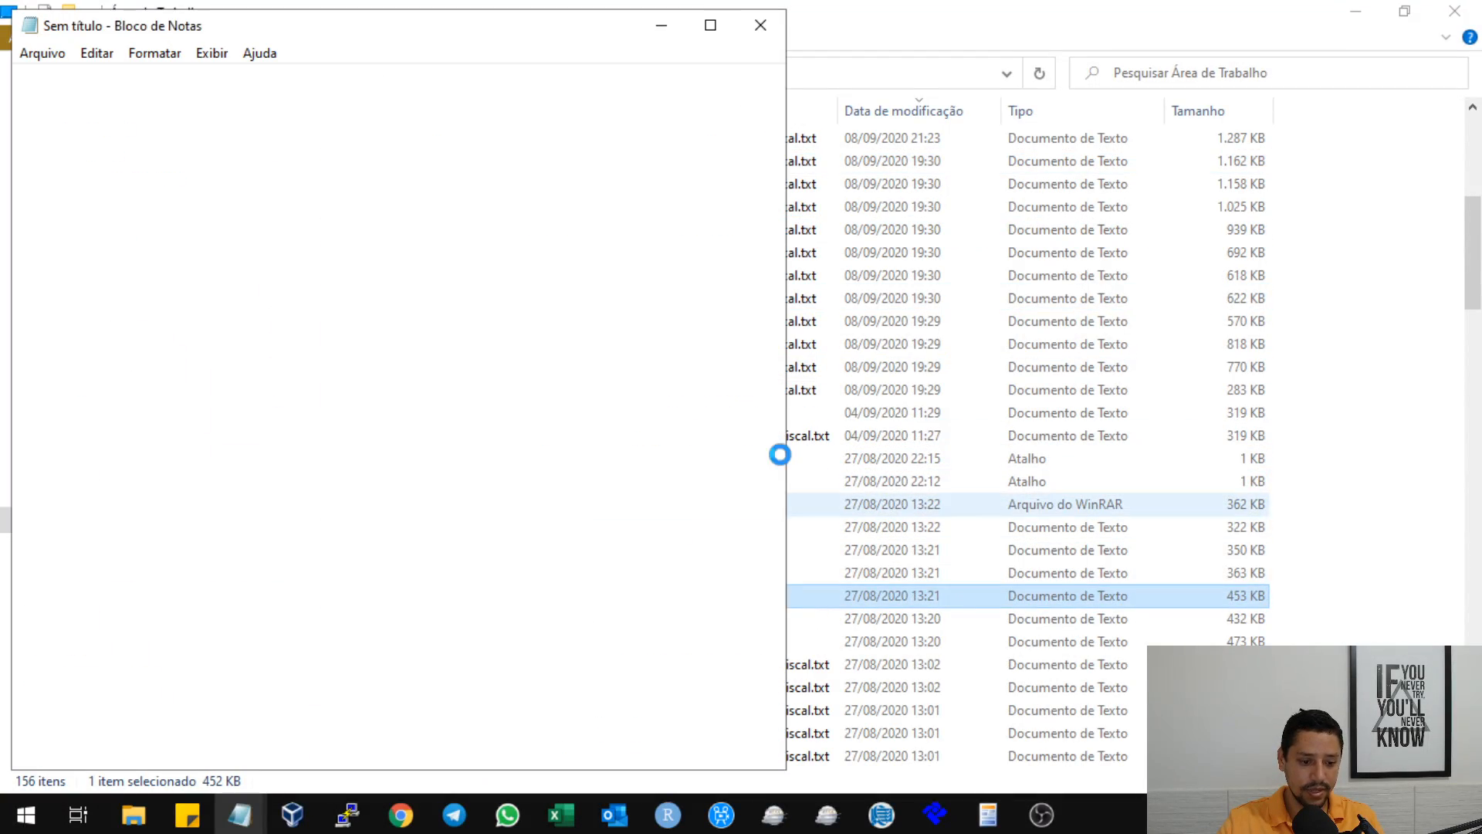
{"action": "left_click", "coordinate": [707, 23]}
Find the 9001 record near the end of the SPED file and highlight its line.
{"action": "scroll", "coordinate": [772, 277], "scroll_direction": "down", "scroll_amount": 2}
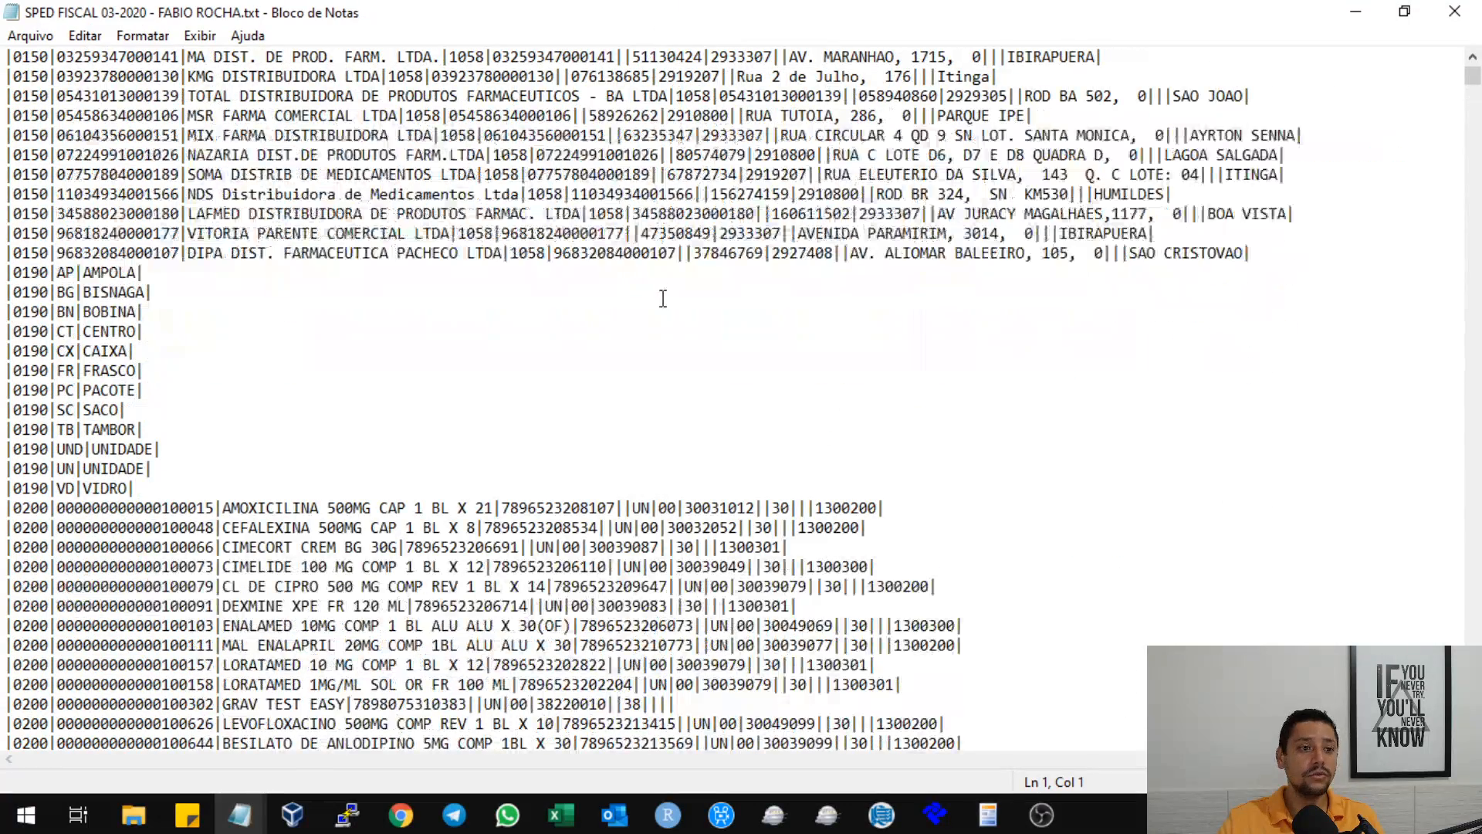
{"action": "scroll", "coordinate": [662, 298], "scroll_direction": "up", "scroll_amount": 2}
{"action": "scroll", "coordinate": [312, 325], "scroll_direction": "down", "scroll_amount": 1}
{"action": "scroll", "coordinate": [312, 326], "scroll_direction": "down", "scroll_amount": 20}
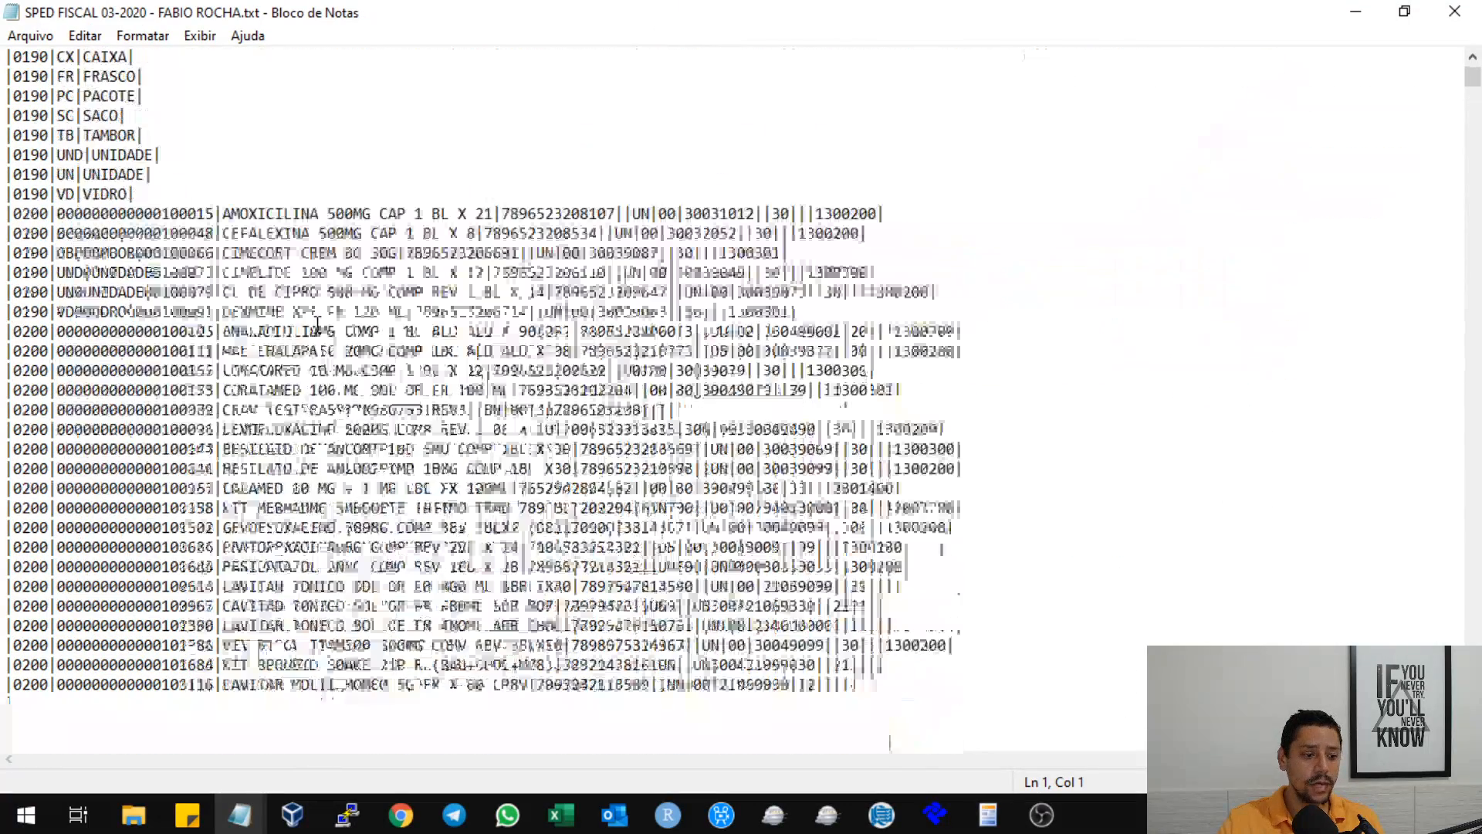
{"action": "scroll", "coordinate": [358, 349], "scroll_direction": "down", "scroll_amount": 4}
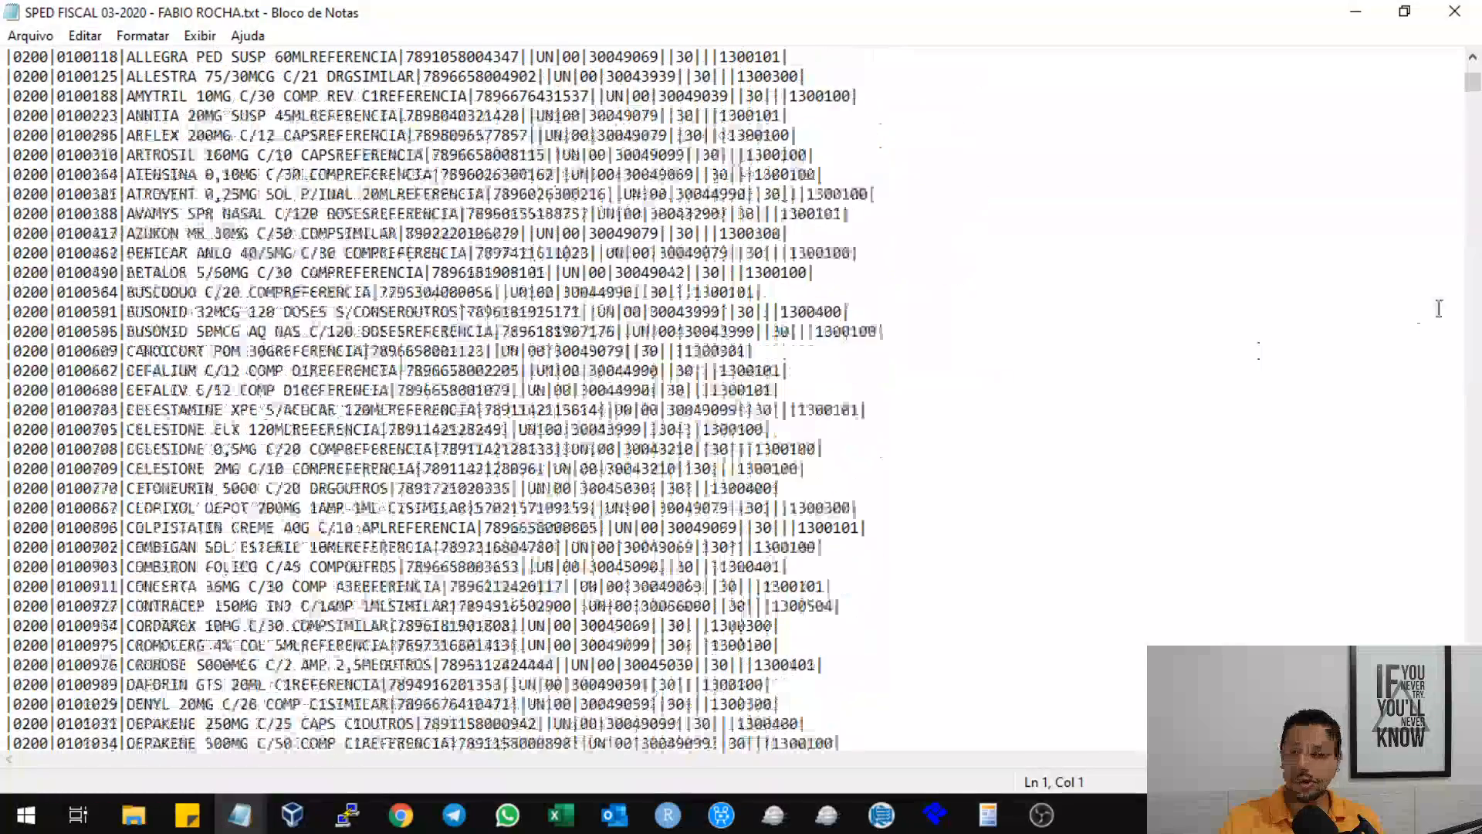
{"action": "left_click_drag", "start_coordinate": [1472, 82], "coordinate": [1469, 741]}
{"action": "scroll", "coordinate": [252, 347], "scroll_direction": "up", "scroll_amount": 11}
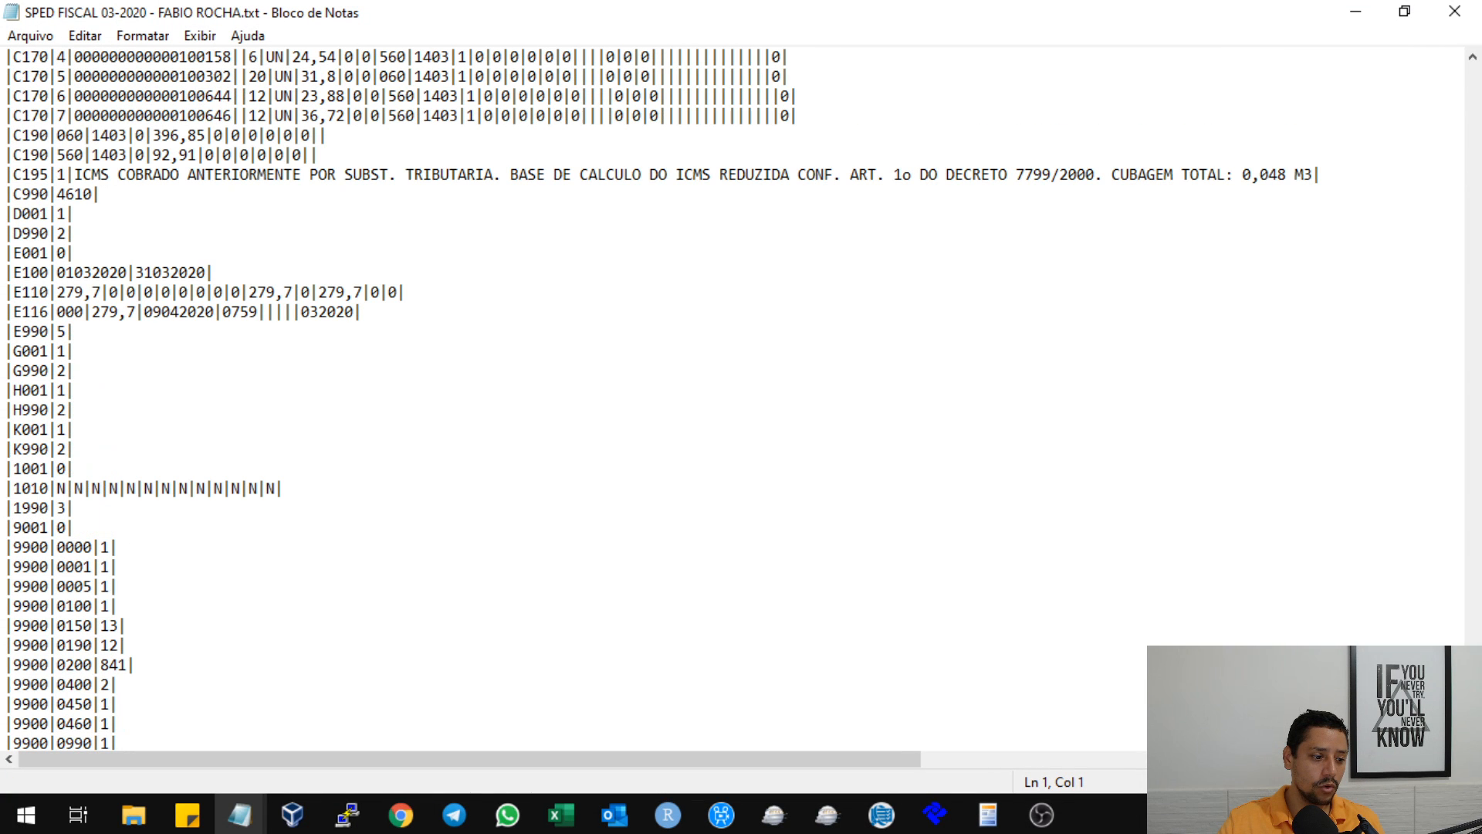
{"action": "left_click_drag", "start_coordinate": [13, 527], "coordinate": [75, 527]}
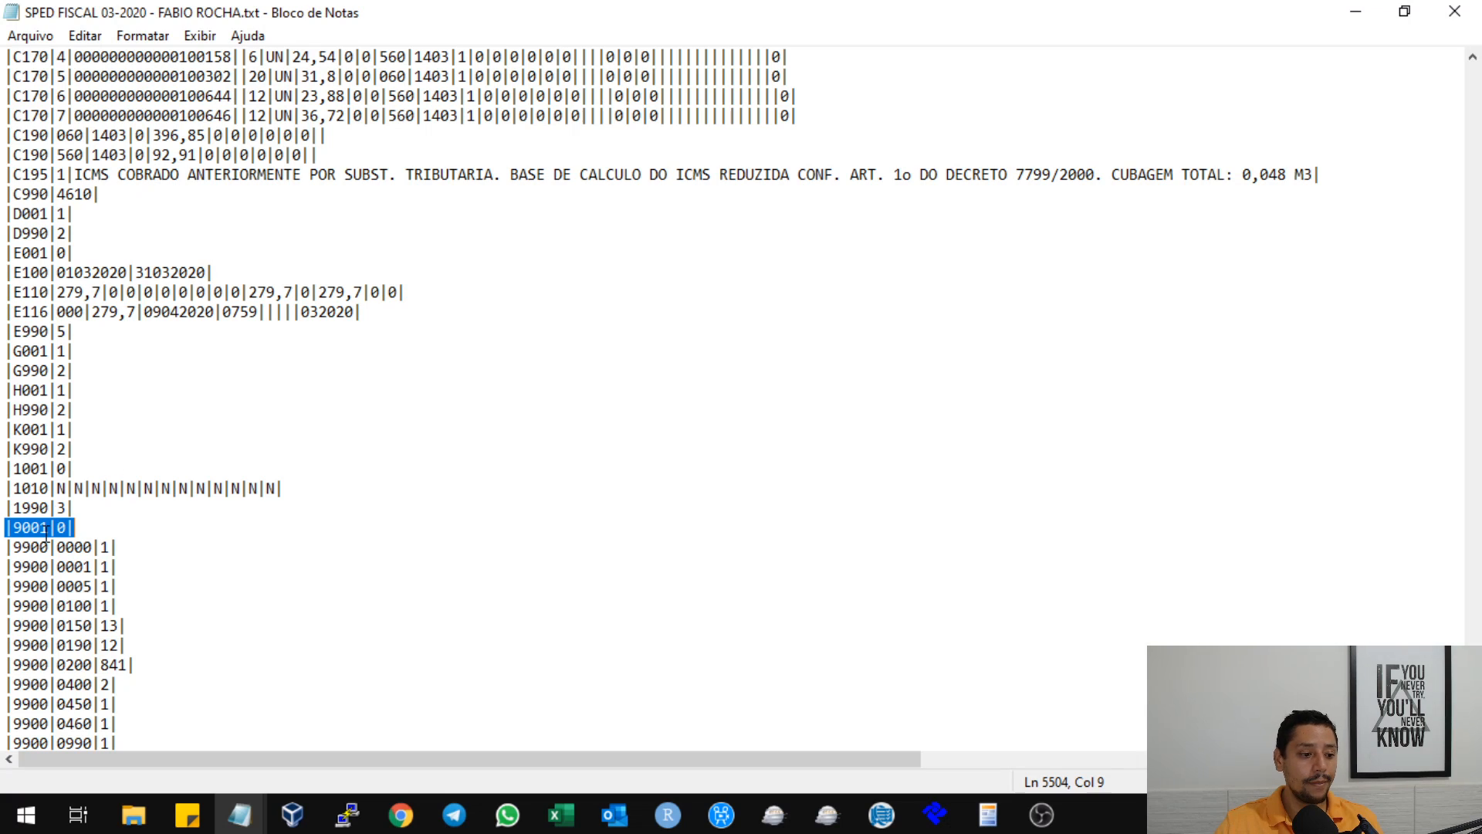
Examine the 9900 records and highlight the closing 9990 and 9999 lines at the end of the file.
{"action": "scroll", "coordinate": [54, 494], "scroll_direction": "down", "scroll_amount": 11}
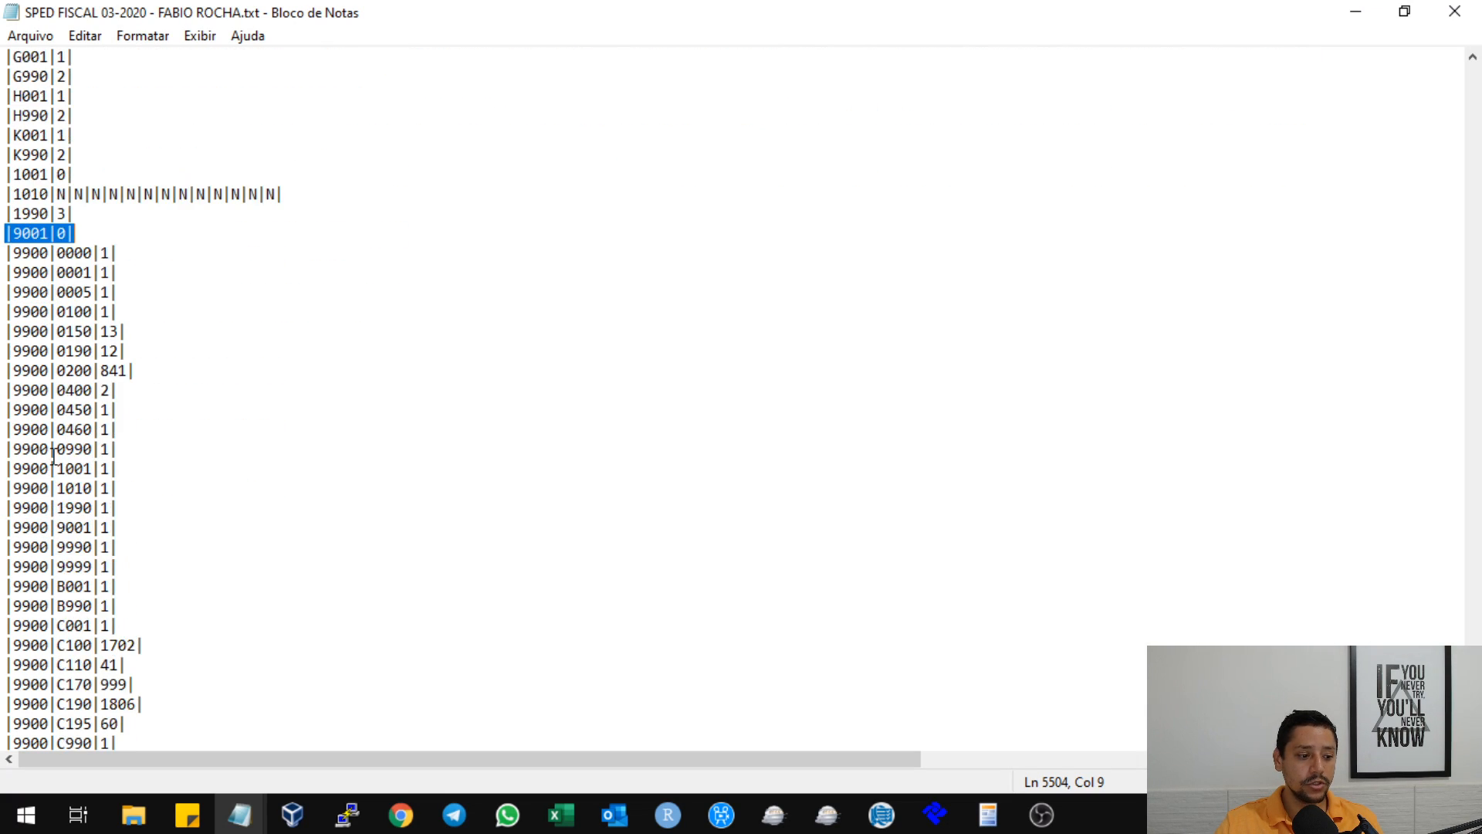
{"action": "left_click_drag", "start_coordinate": [7, 704], "coordinate": [112, 704]}
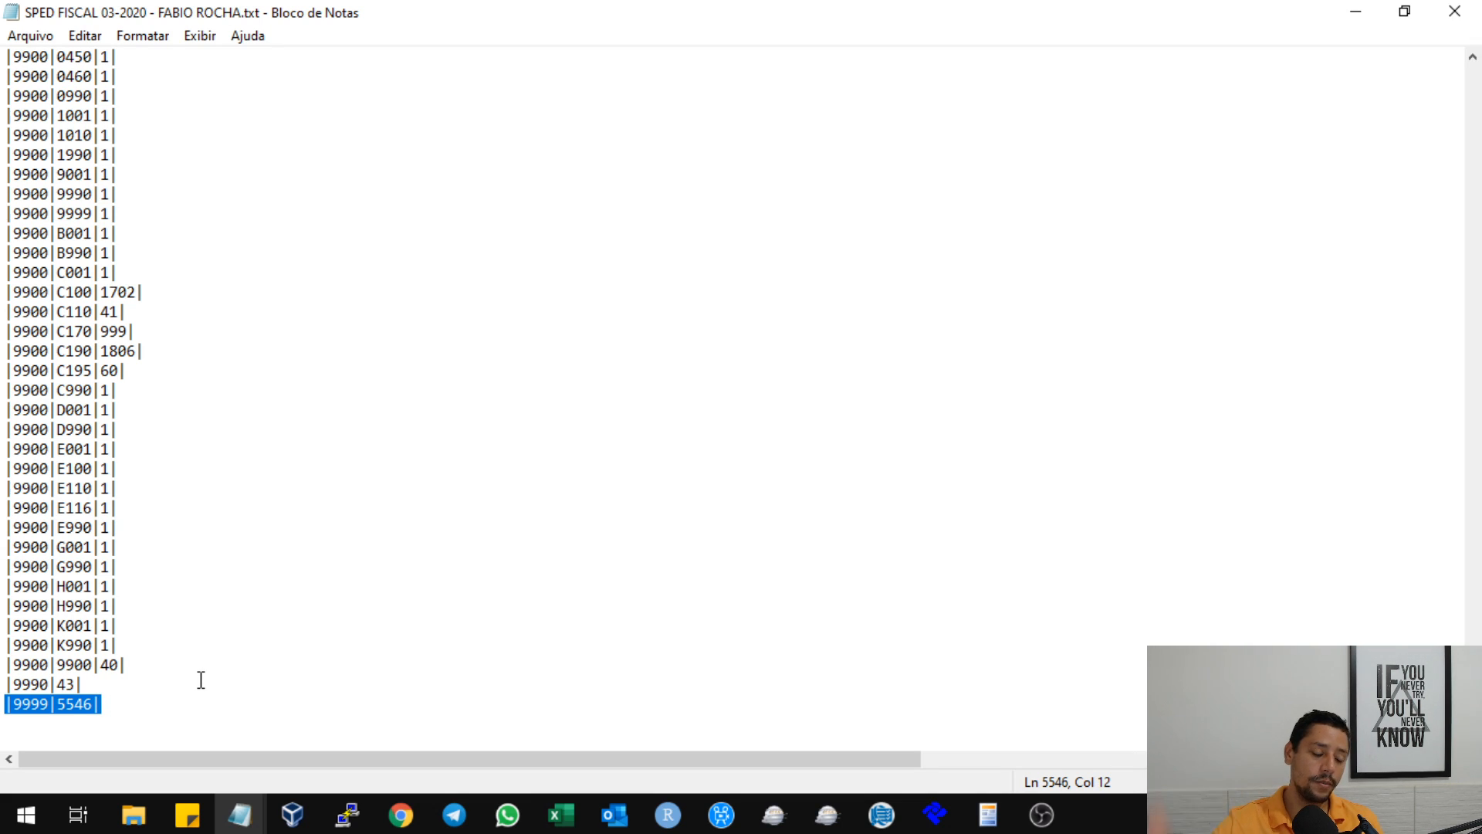
{"action": "left_click_drag", "start_coordinate": [127, 684], "coordinate": [6, 684]}
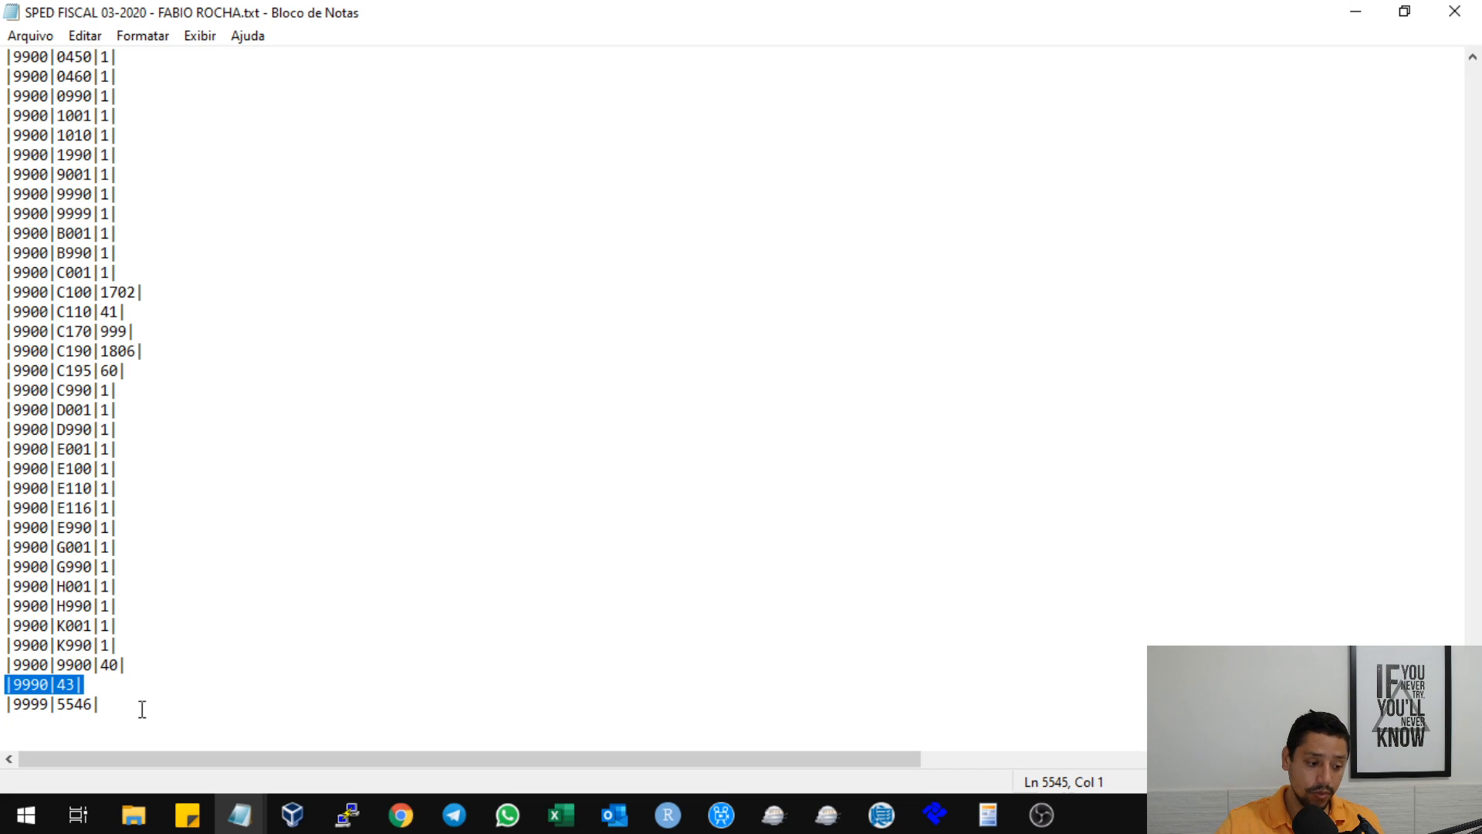
{"action": "left_click_drag", "start_coordinate": [115, 702], "coordinate": [7, 704]}
{"action": "left_click", "coordinate": [227, 637]}
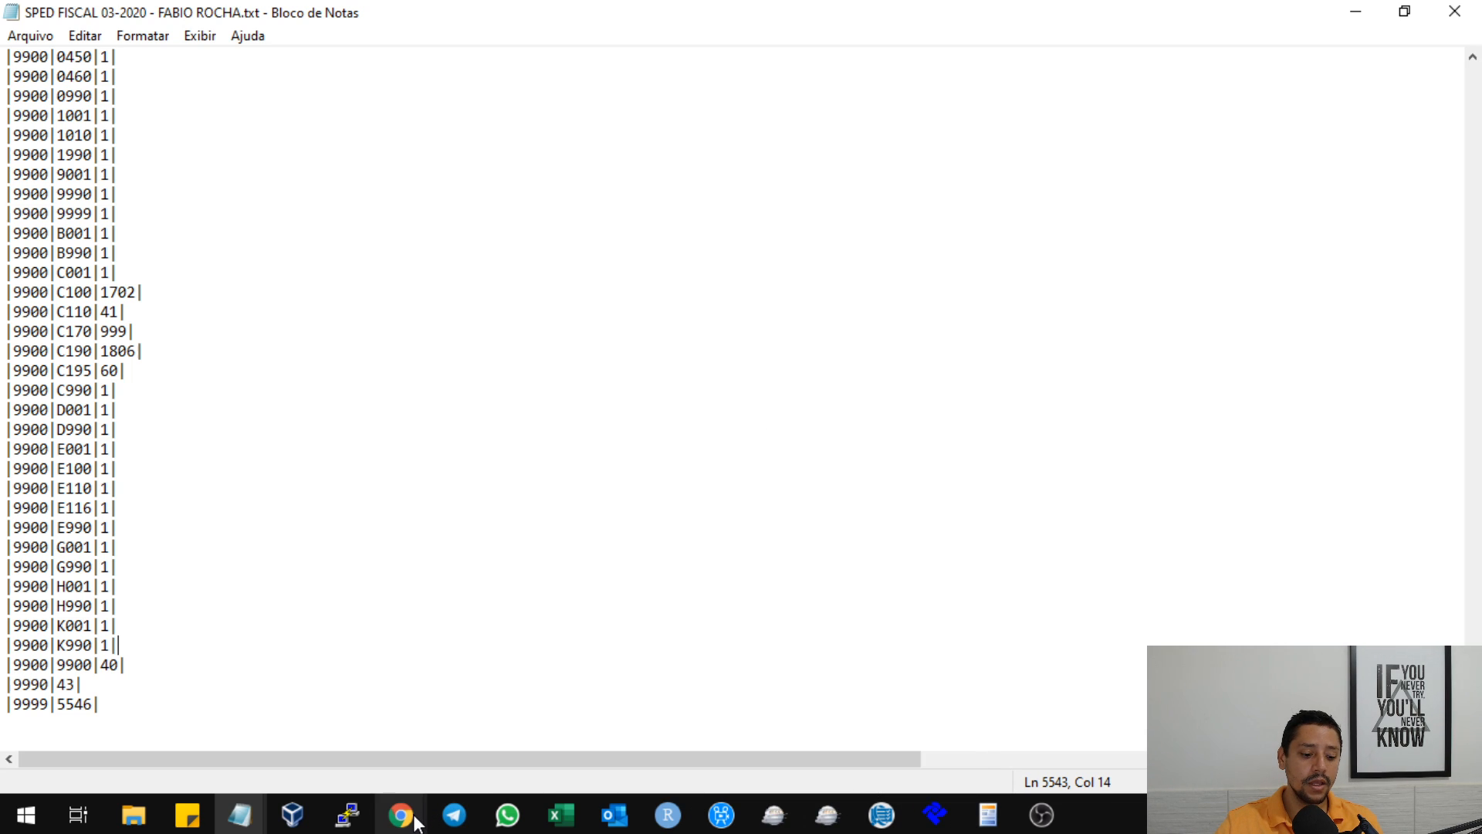
Switch back to the mind map in Chrome and bring the Registro 9001 branch with its IND_MOV values into view.
{"action": "mouse_move", "coordinate": [400, 815]}
{"action": "left_click", "coordinate": [557, 712]}
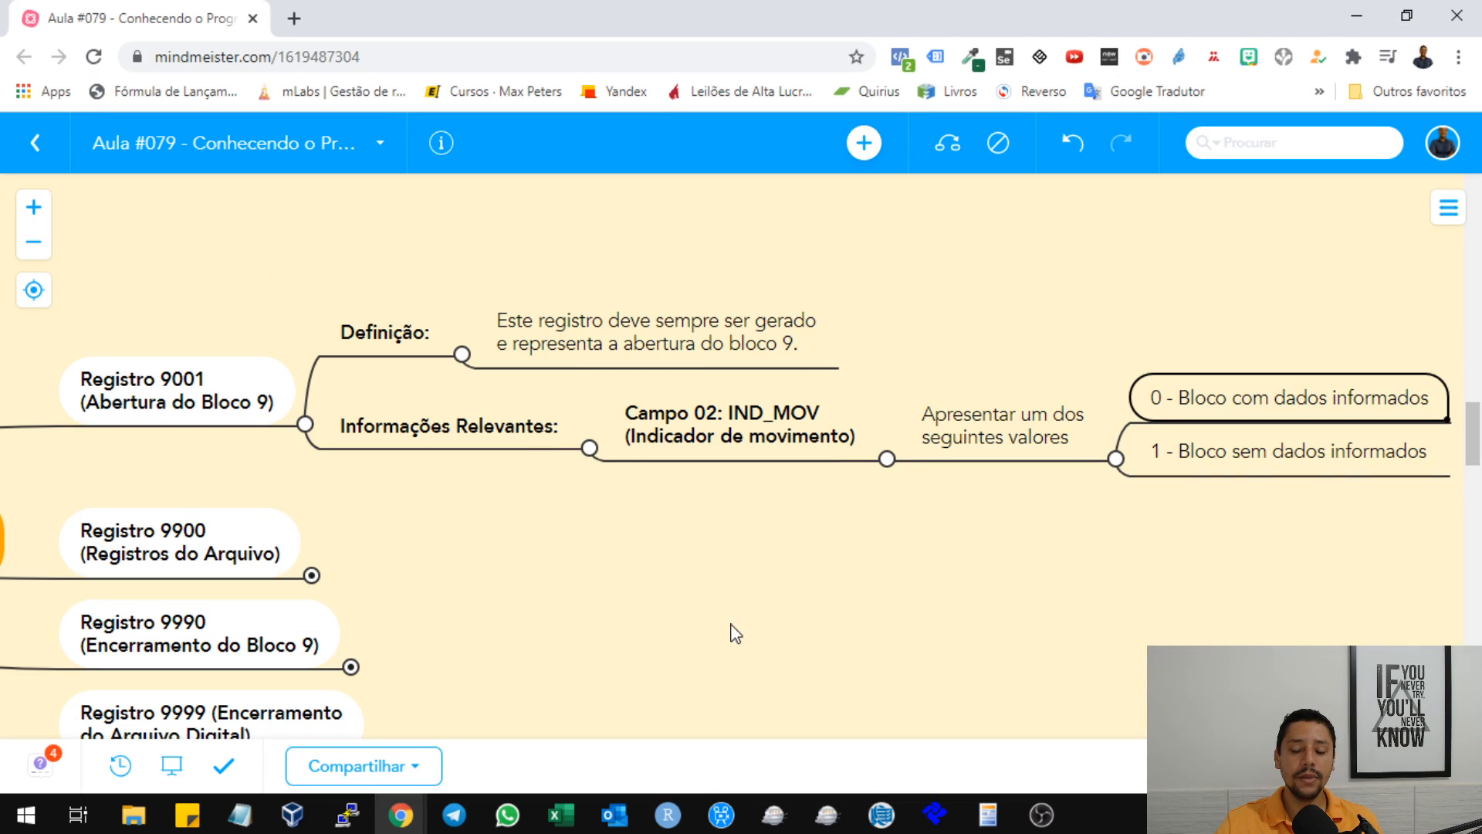
{"action": "left_click_drag", "start_coordinate": [730, 631], "coordinate": [700, 534]}
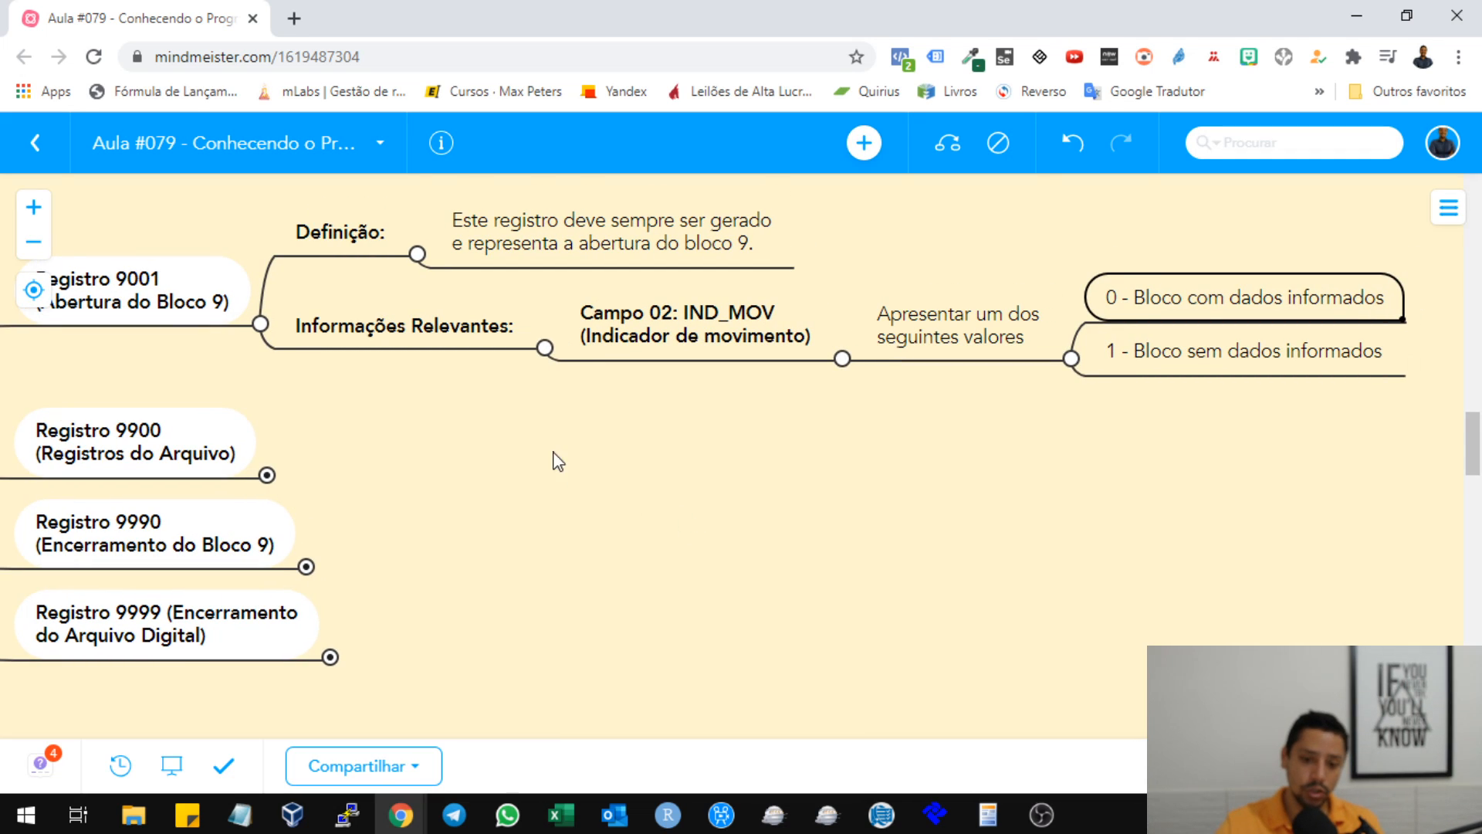
{"action": "left_click_drag", "start_coordinate": [538, 450], "coordinate": [581, 452]}
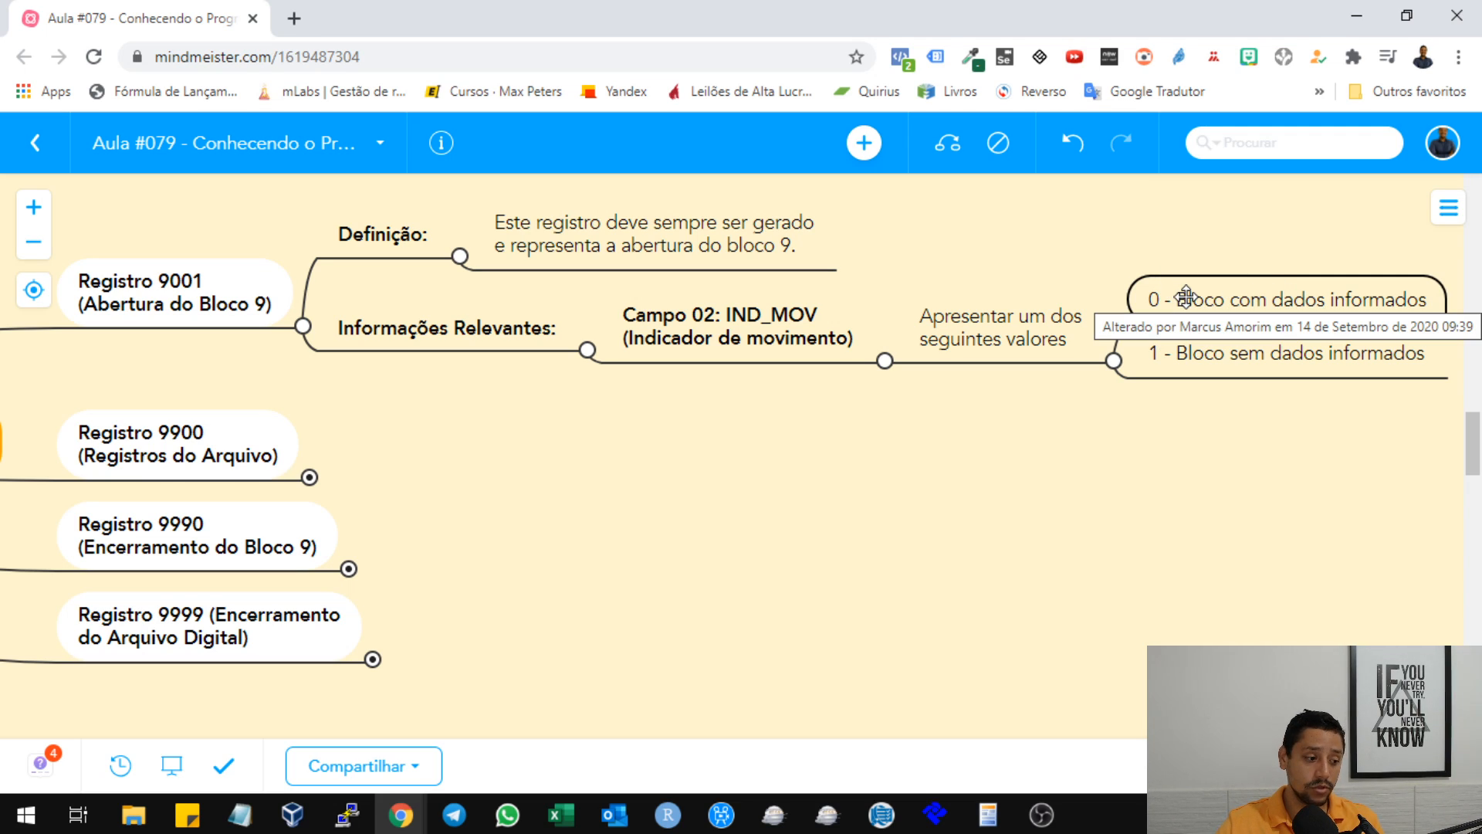
Expand the Registro 9900 branch and its Definição node in the mind map, and highlight the definition text.
{"action": "left_click_drag", "start_coordinate": [553, 463], "coordinate": [957, 401]}
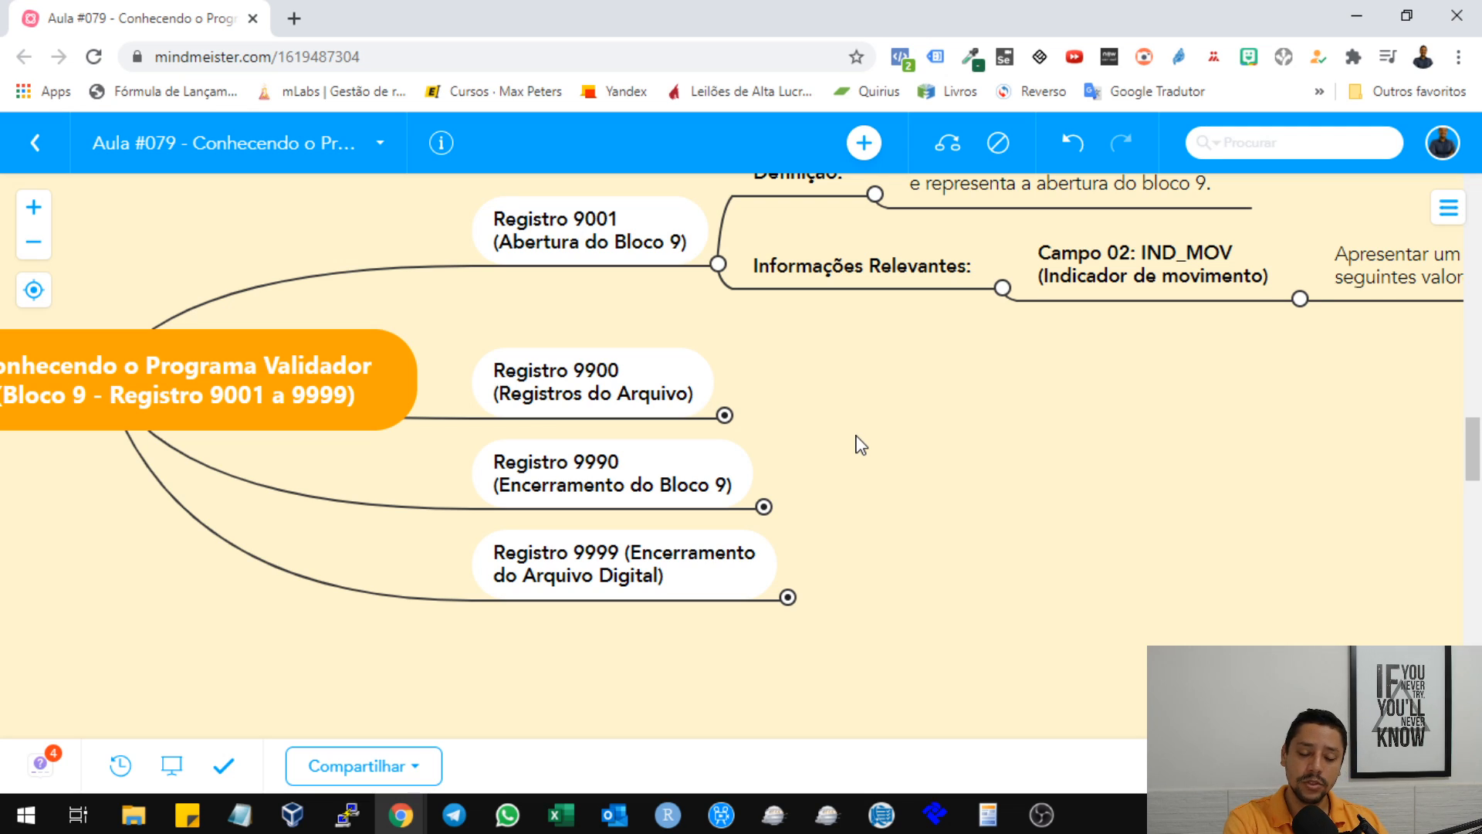
{"action": "left_click", "coordinate": [725, 416]}
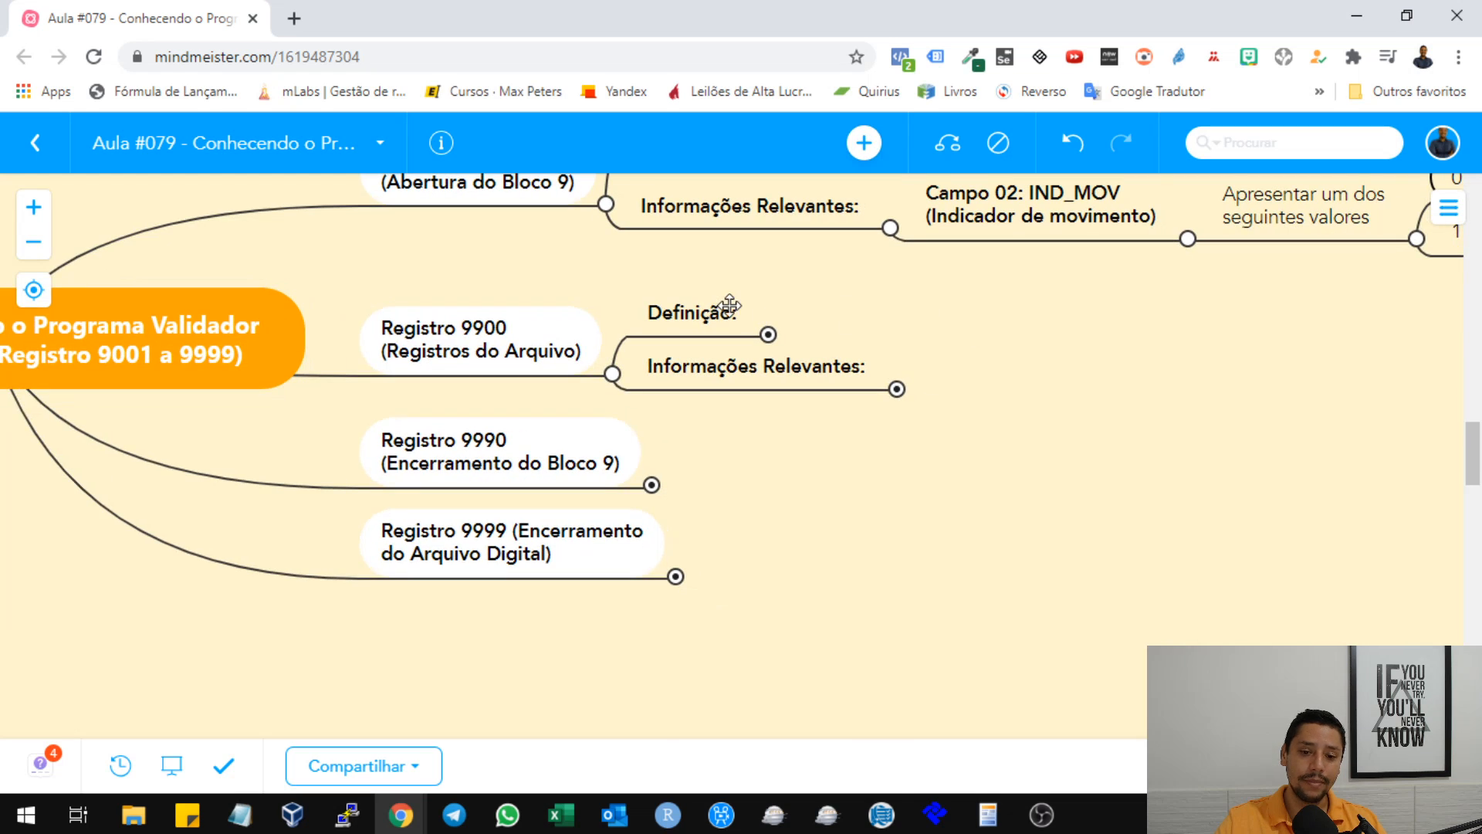
{"action": "left_click", "coordinate": [767, 334]}
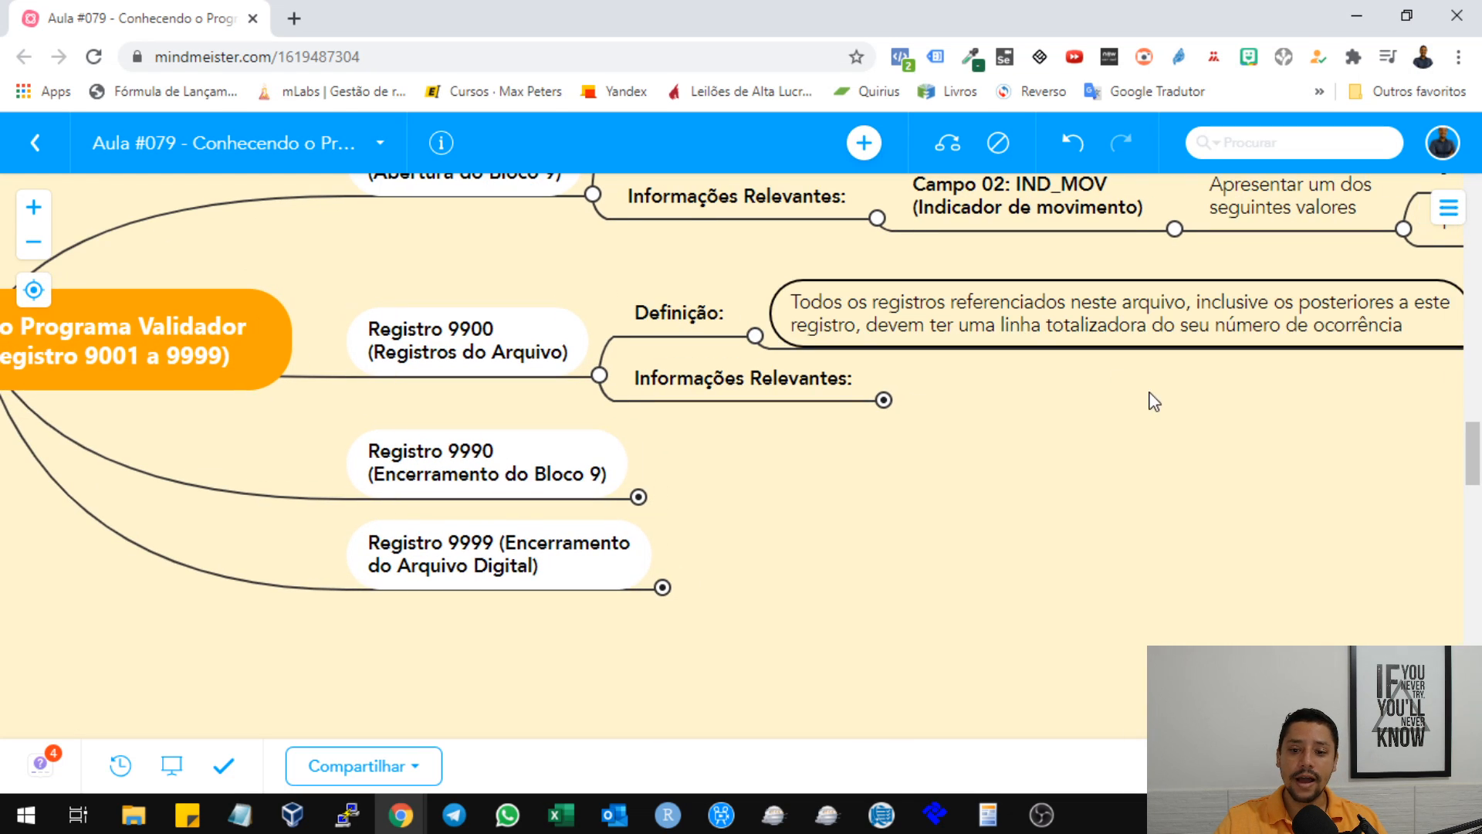
{"action": "left_click_drag", "start_coordinate": [1151, 399], "coordinate": [795, 341]}
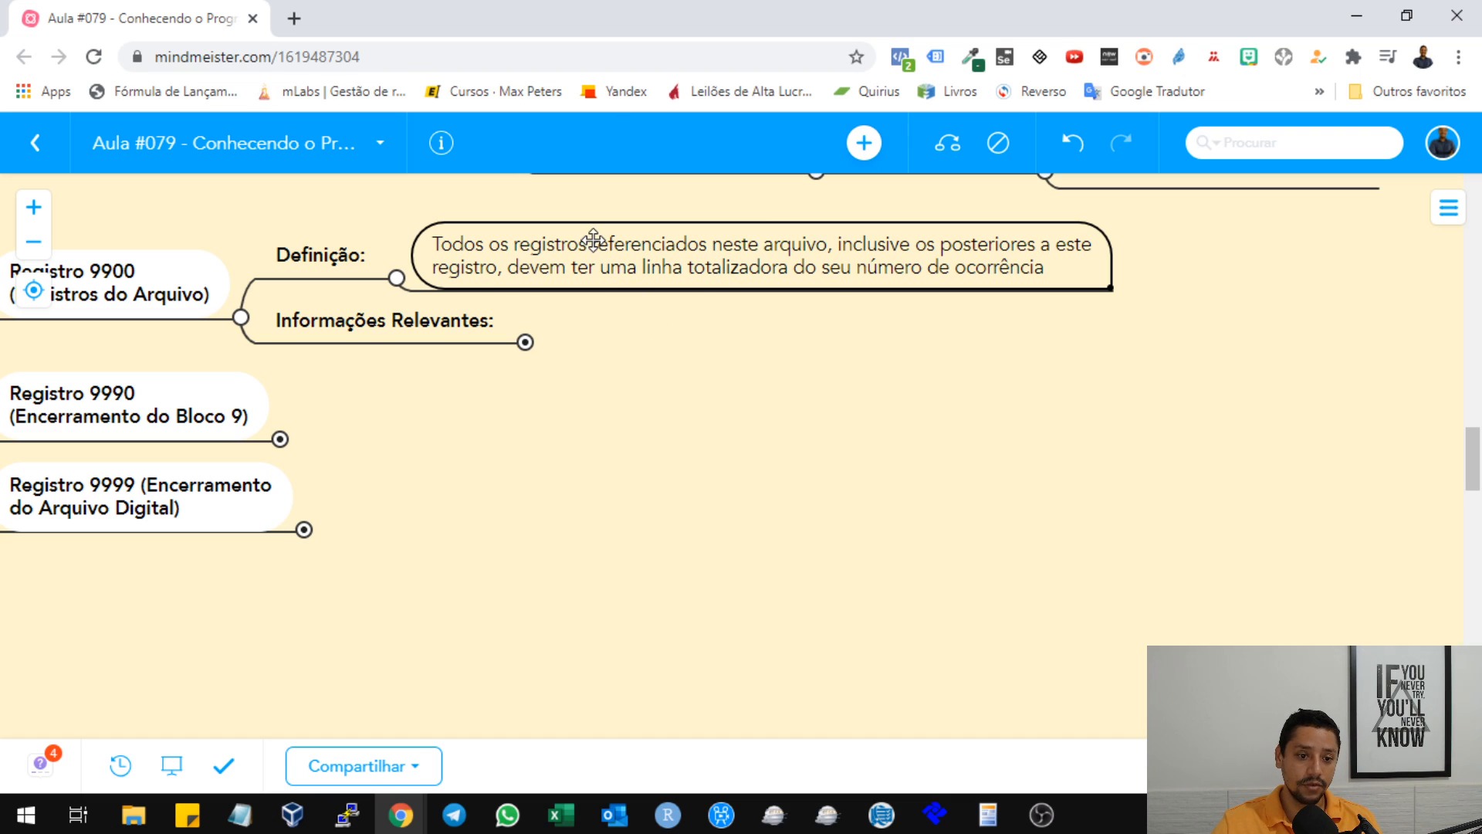
{"action": "double_click", "coordinate": [606, 259]}
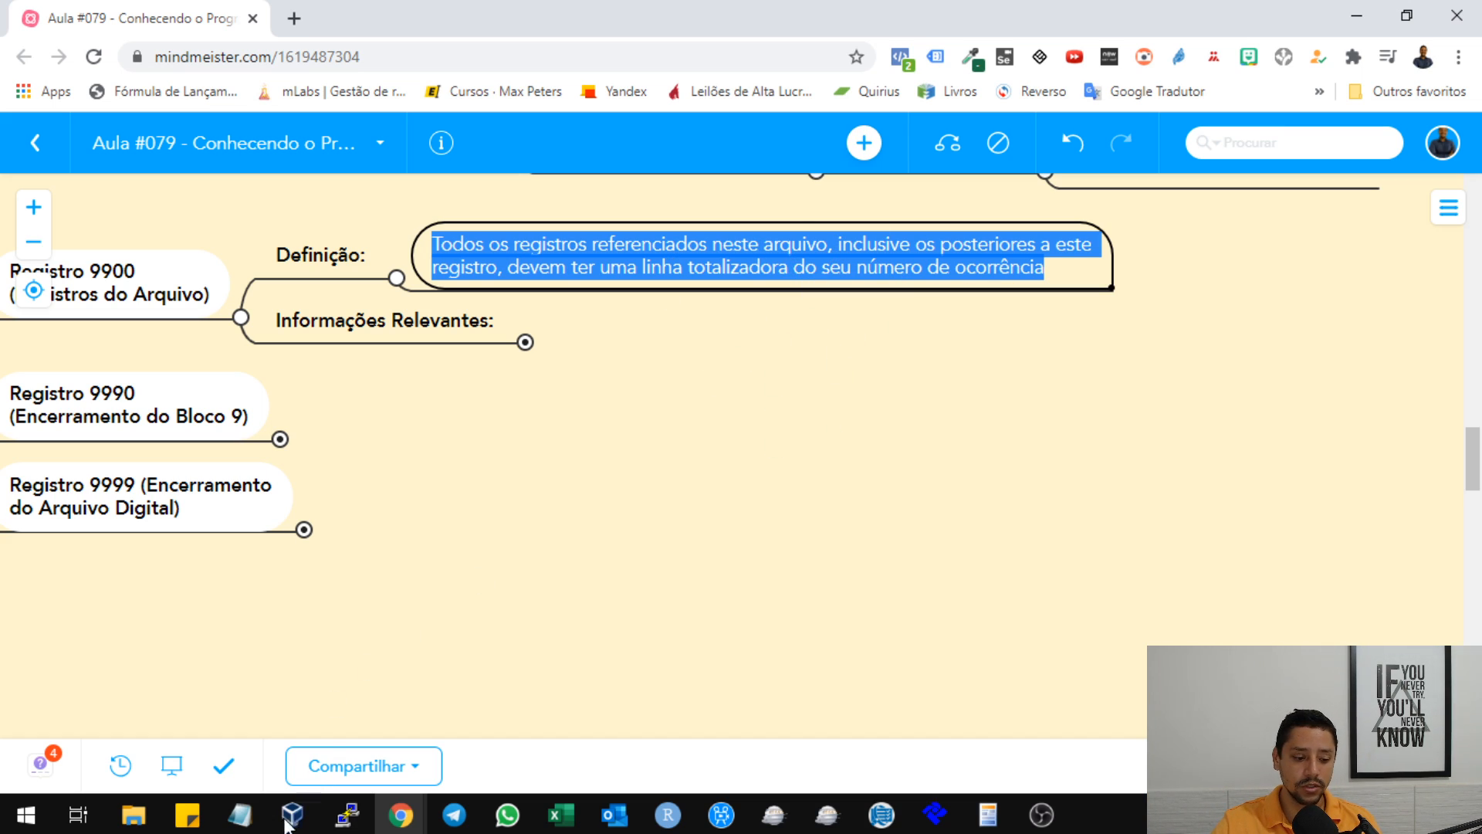
Switch to the SPED text file in Notepad and highlight its closing 9999 line.
{"action": "left_click", "coordinate": [240, 814]}
{"action": "left_click", "coordinate": [561, 728]}
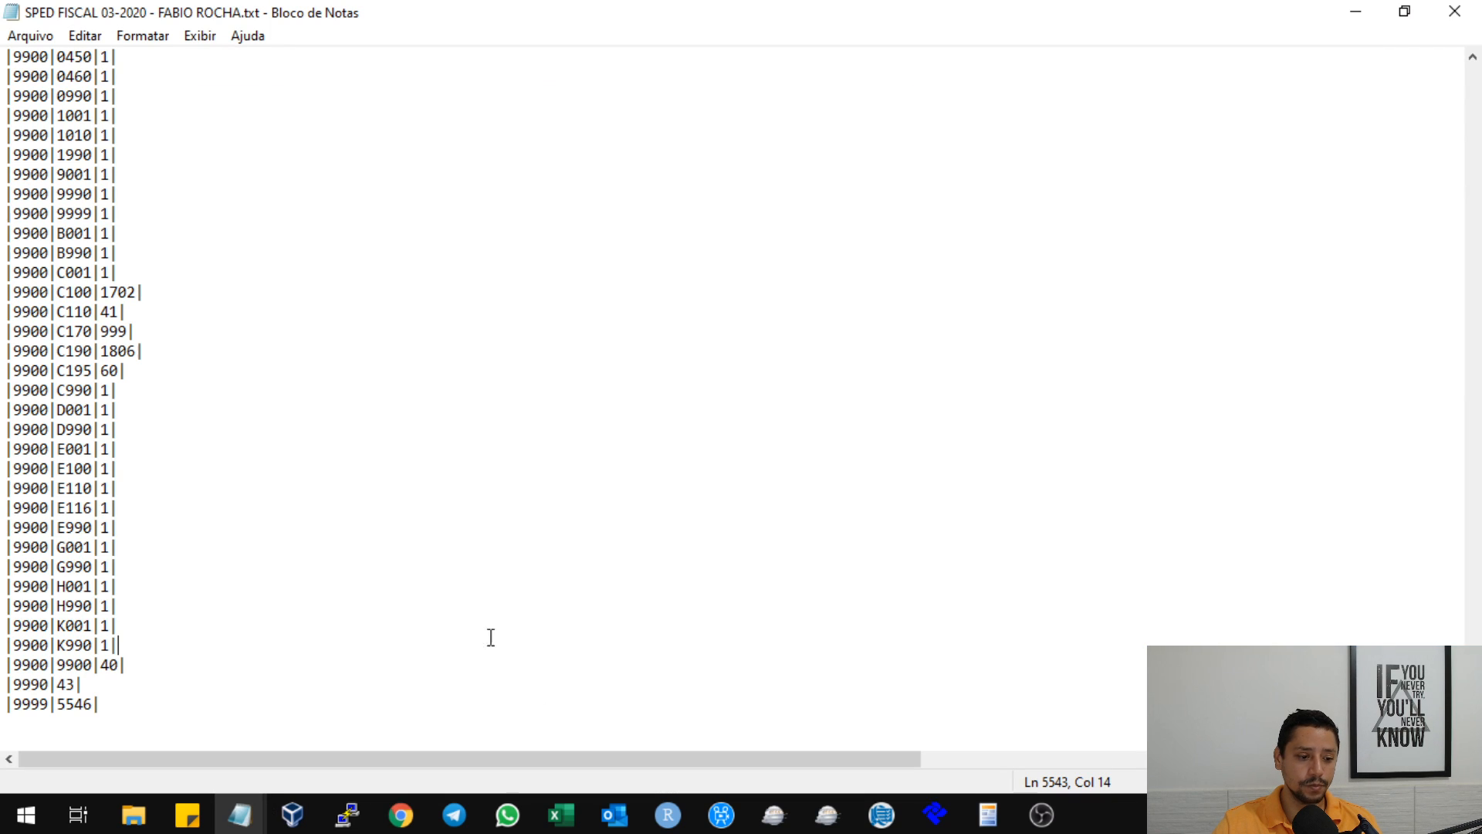
{"action": "left_click", "coordinate": [103, 704]}
{"action": "key", "text": "shift+Home"}
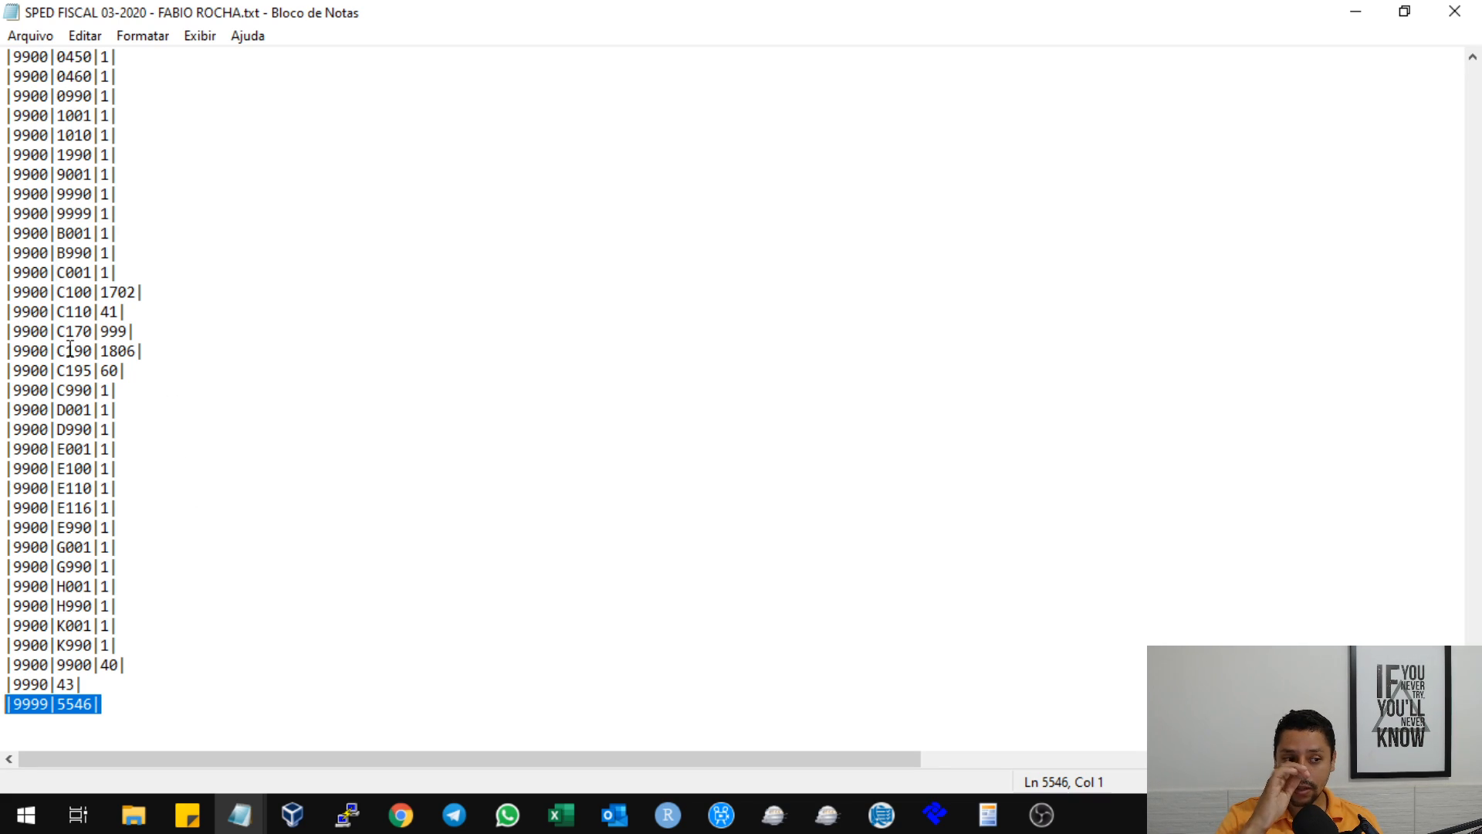
Highlight the 9001 opening line of Bloco 9, followed by the 9990 and 9999 closing lines.
{"action": "scroll", "coordinate": [27, 381], "scroll_direction": "up", "scroll_amount": 5}
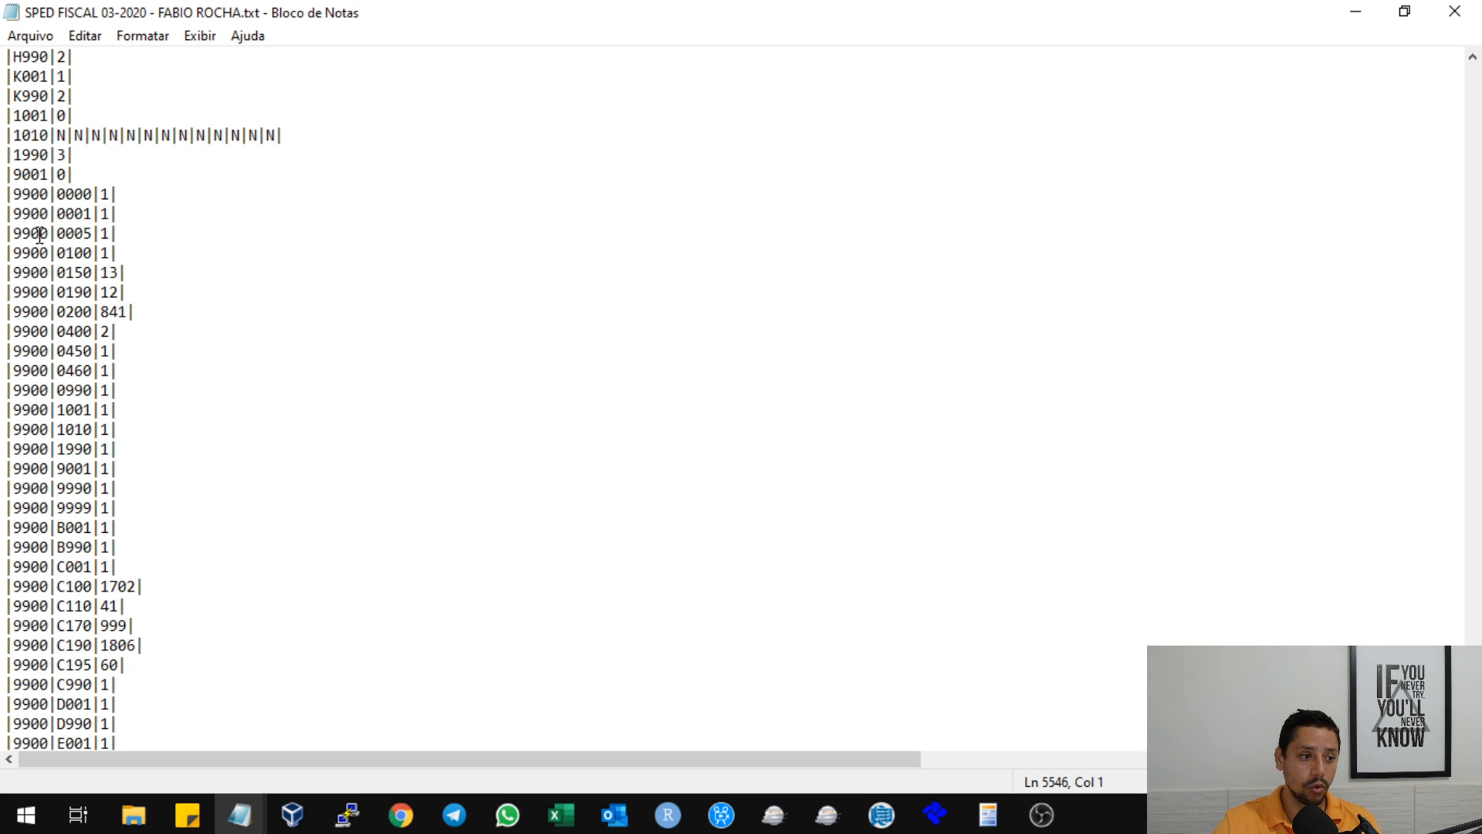
{"action": "left_click_drag", "start_coordinate": [75, 171], "coordinate": [4, 170]}
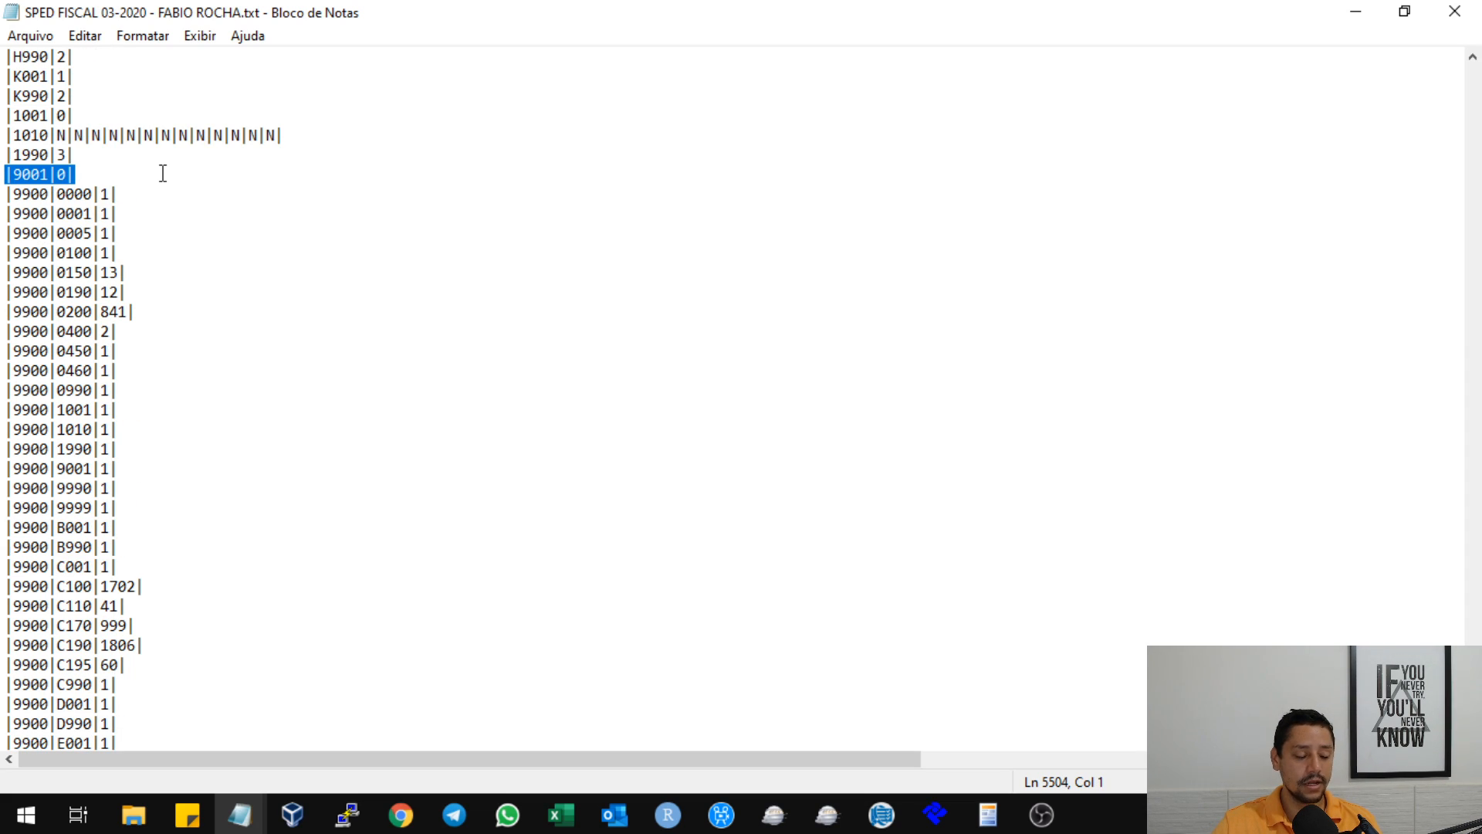
{"action": "scroll", "coordinate": [134, 409], "scroll_direction": "down", "scroll_amount": 5}
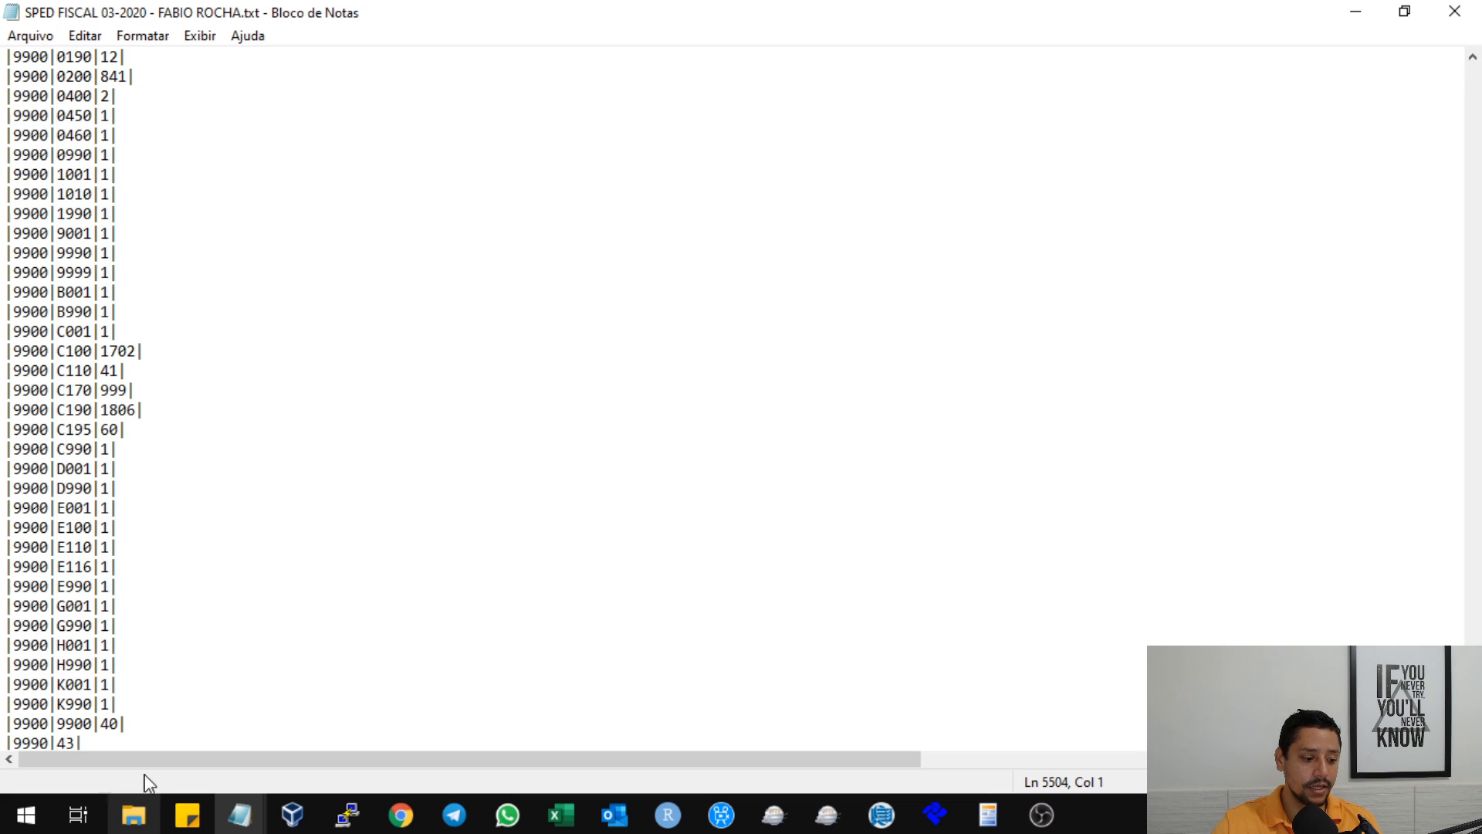
{"action": "left_click_drag", "start_coordinate": [105, 684], "coordinate": [11, 680]}
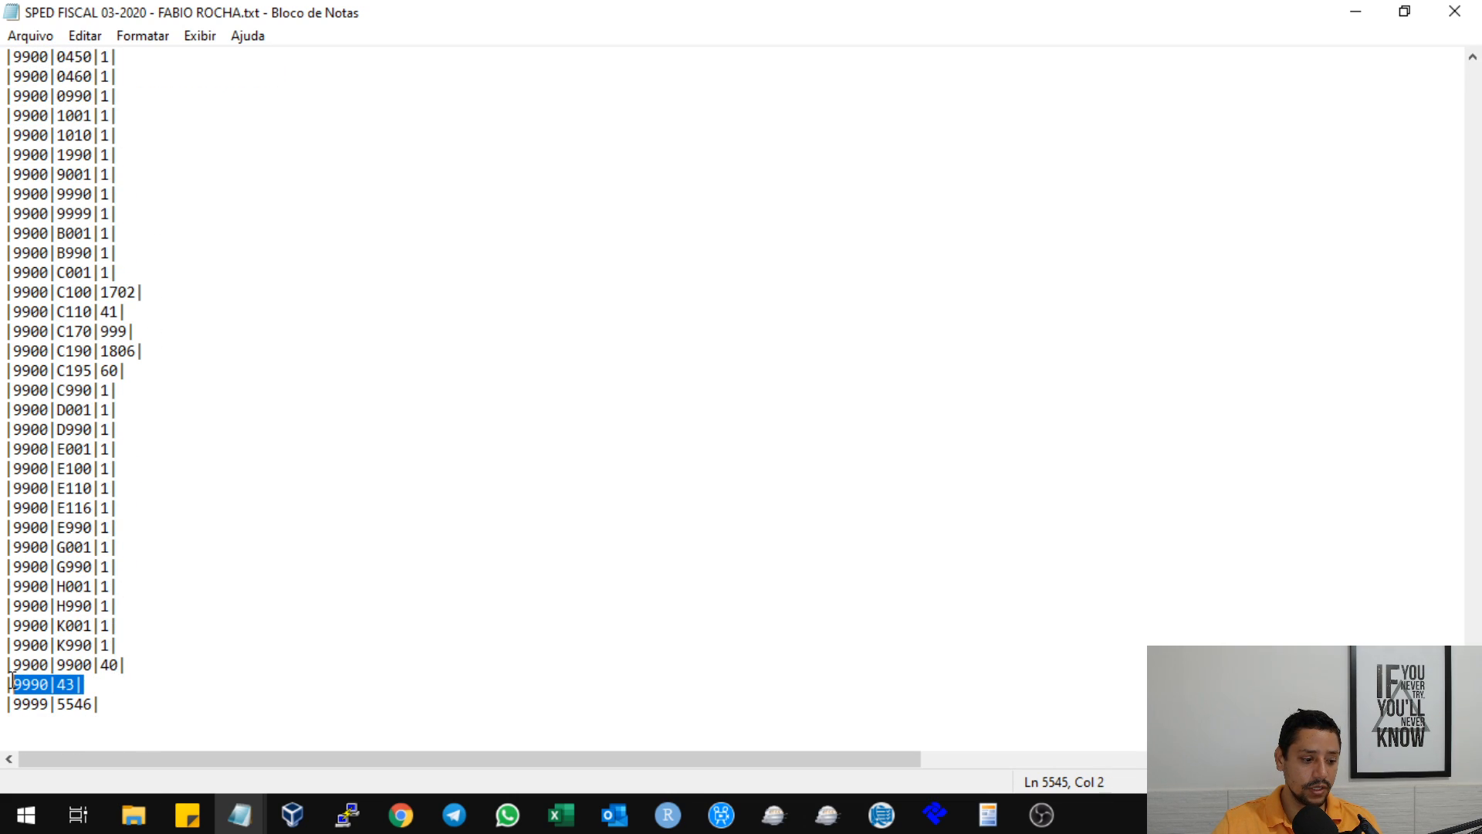
{"action": "left_click", "coordinate": [106, 682]}
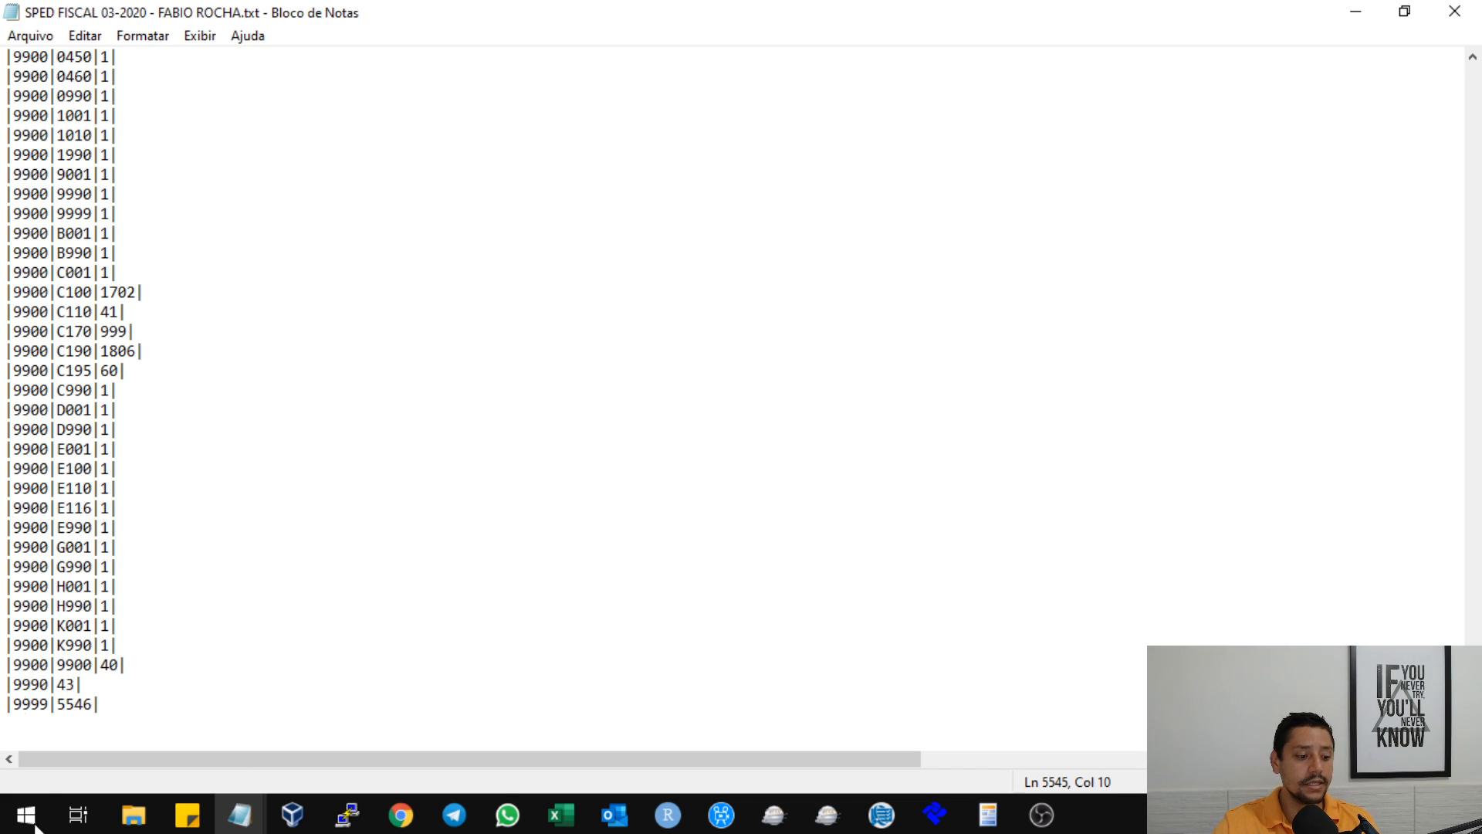
{"action": "left_click_drag", "start_coordinate": [103, 704], "coordinate": [6, 706]}
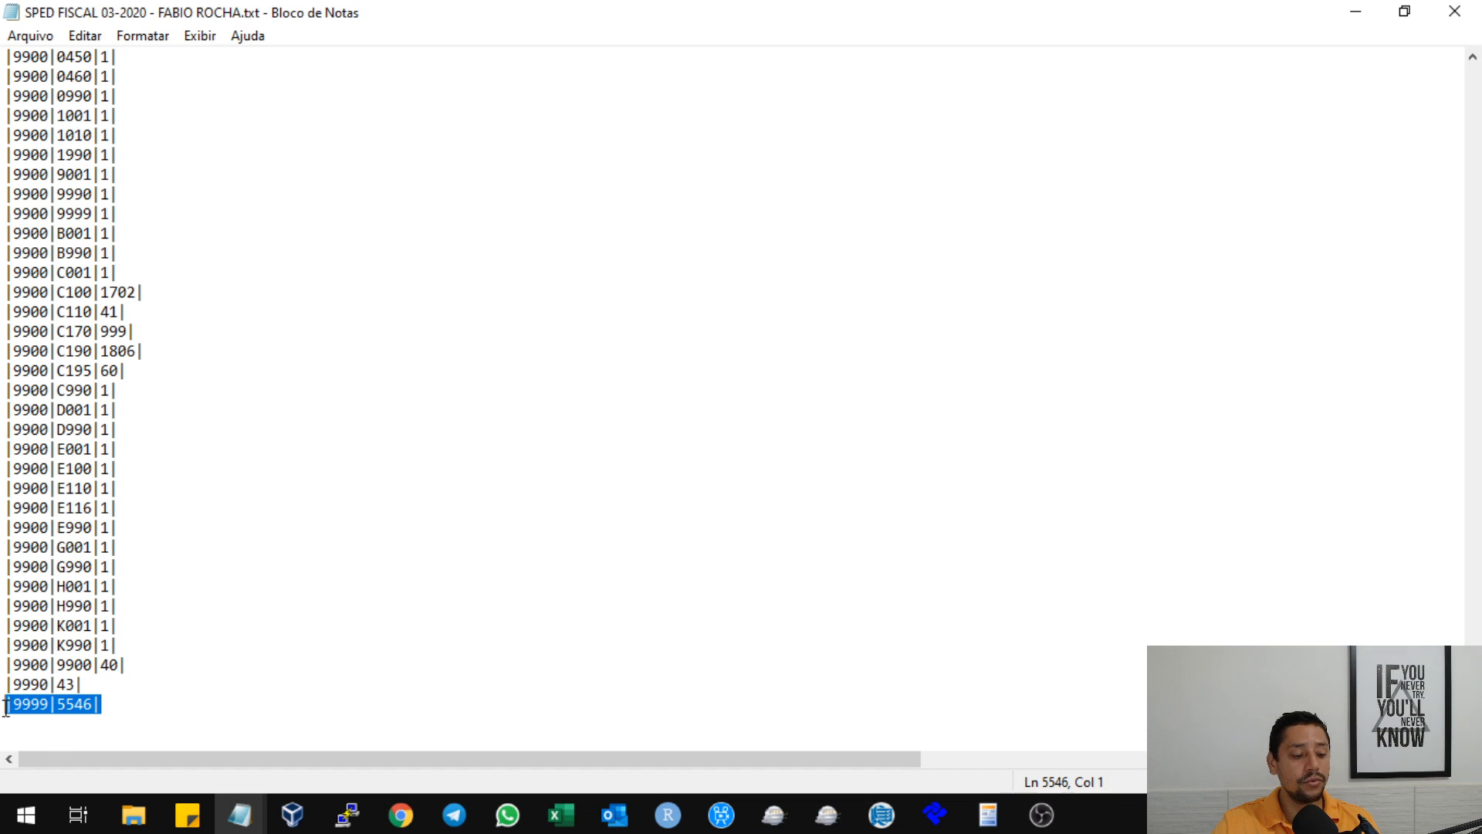
{"action": "left_click", "coordinate": [301, 576]}
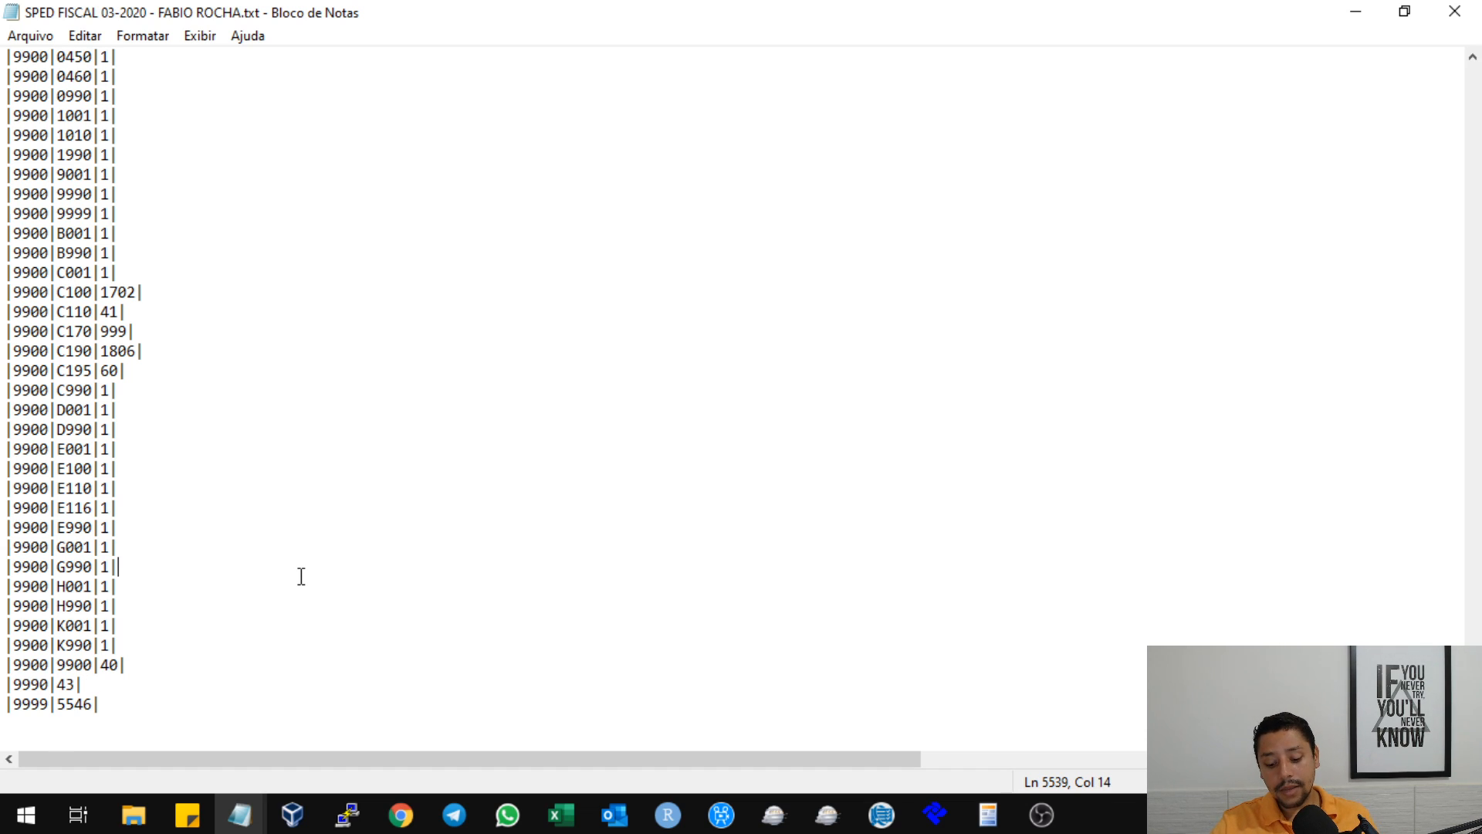
Highlight the 0000 record code at the start of the SPED file, and return to the end of the file.
{"action": "key", "text": "ctrl+Home"}
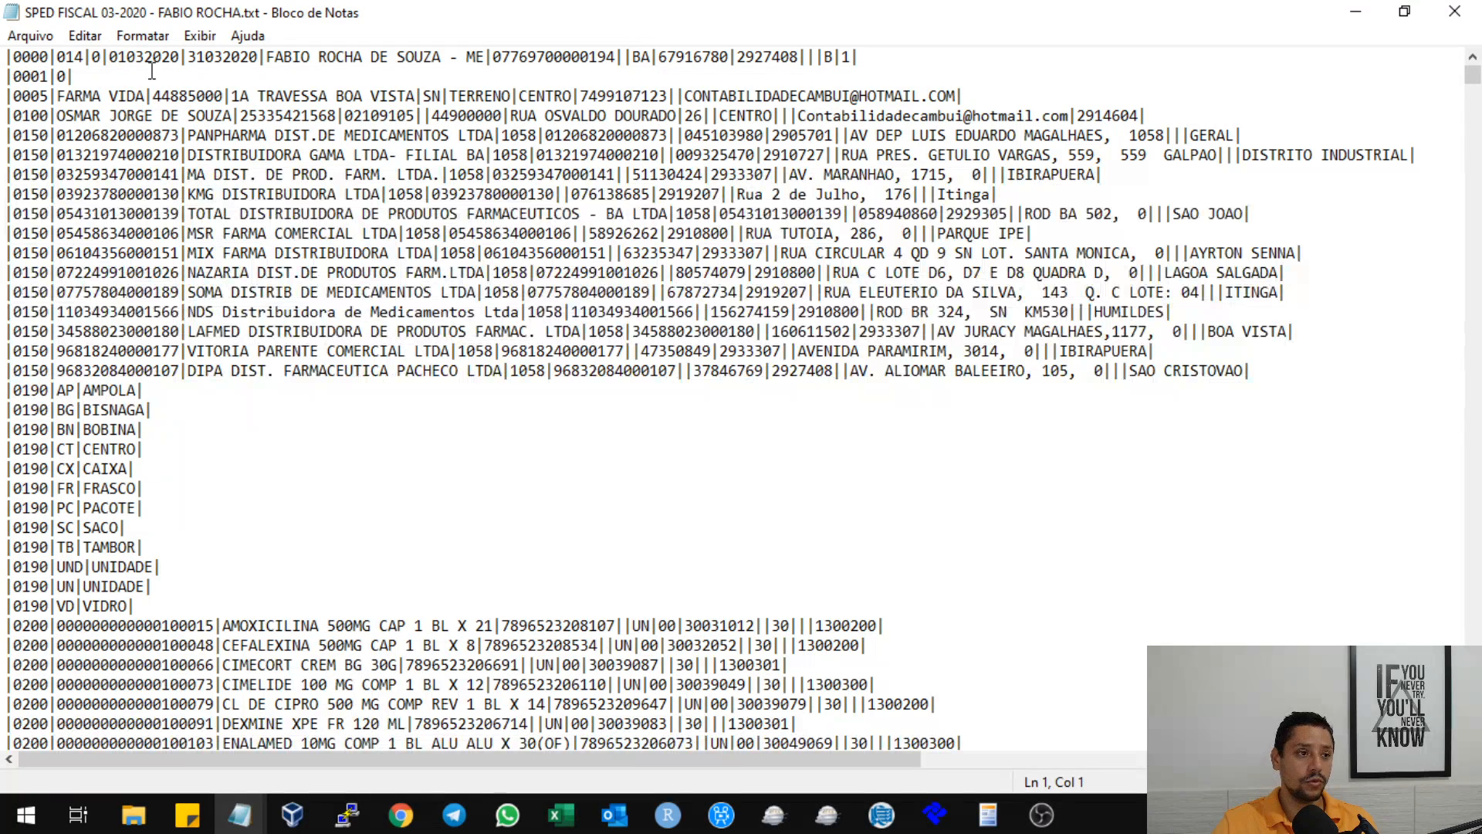
{"action": "left_click_drag", "start_coordinate": [8, 58], "coordinate": [57, 52]}
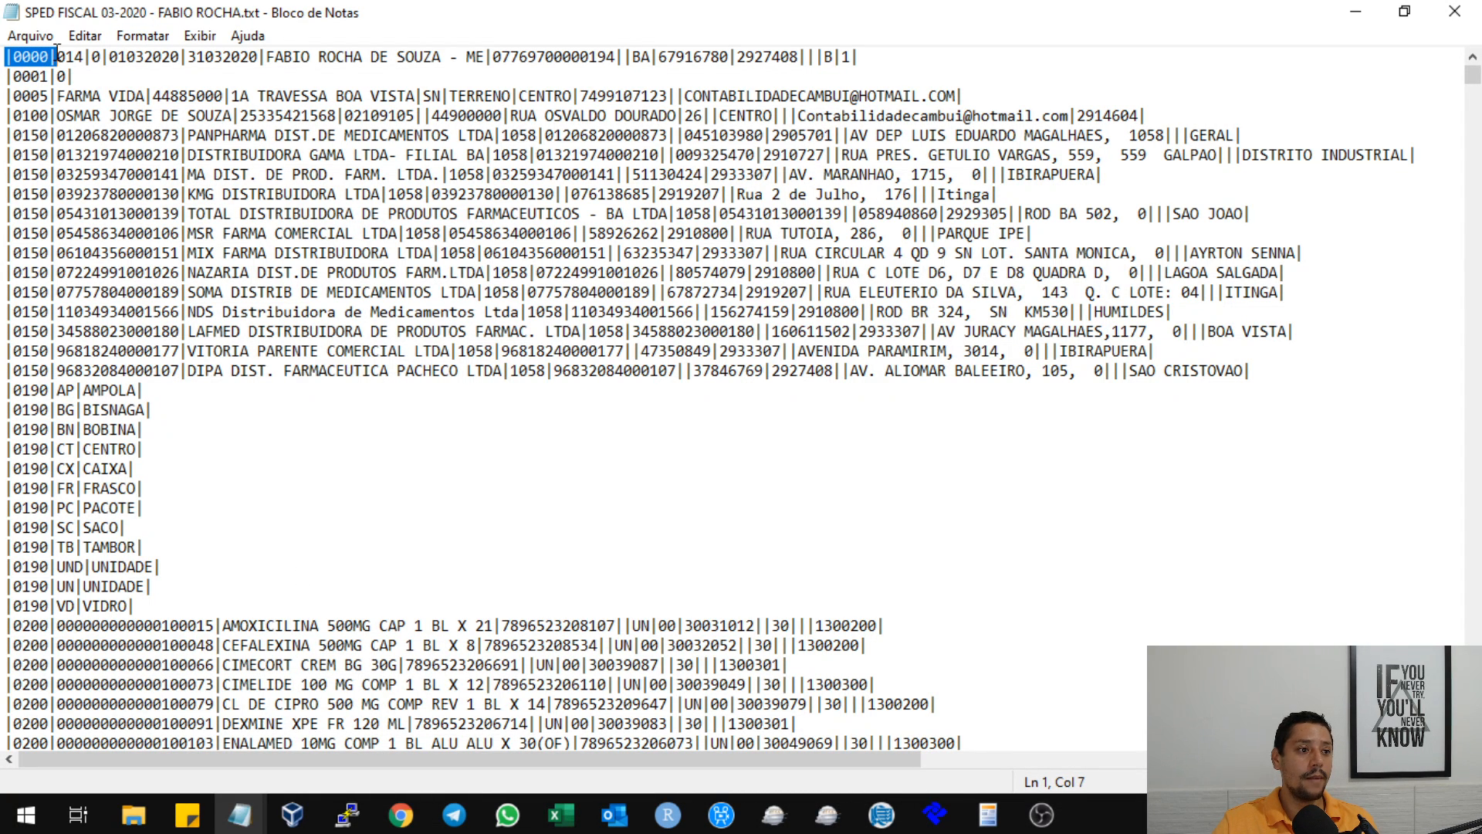
{"action": "left_click", "coordinate": [64, 57]}
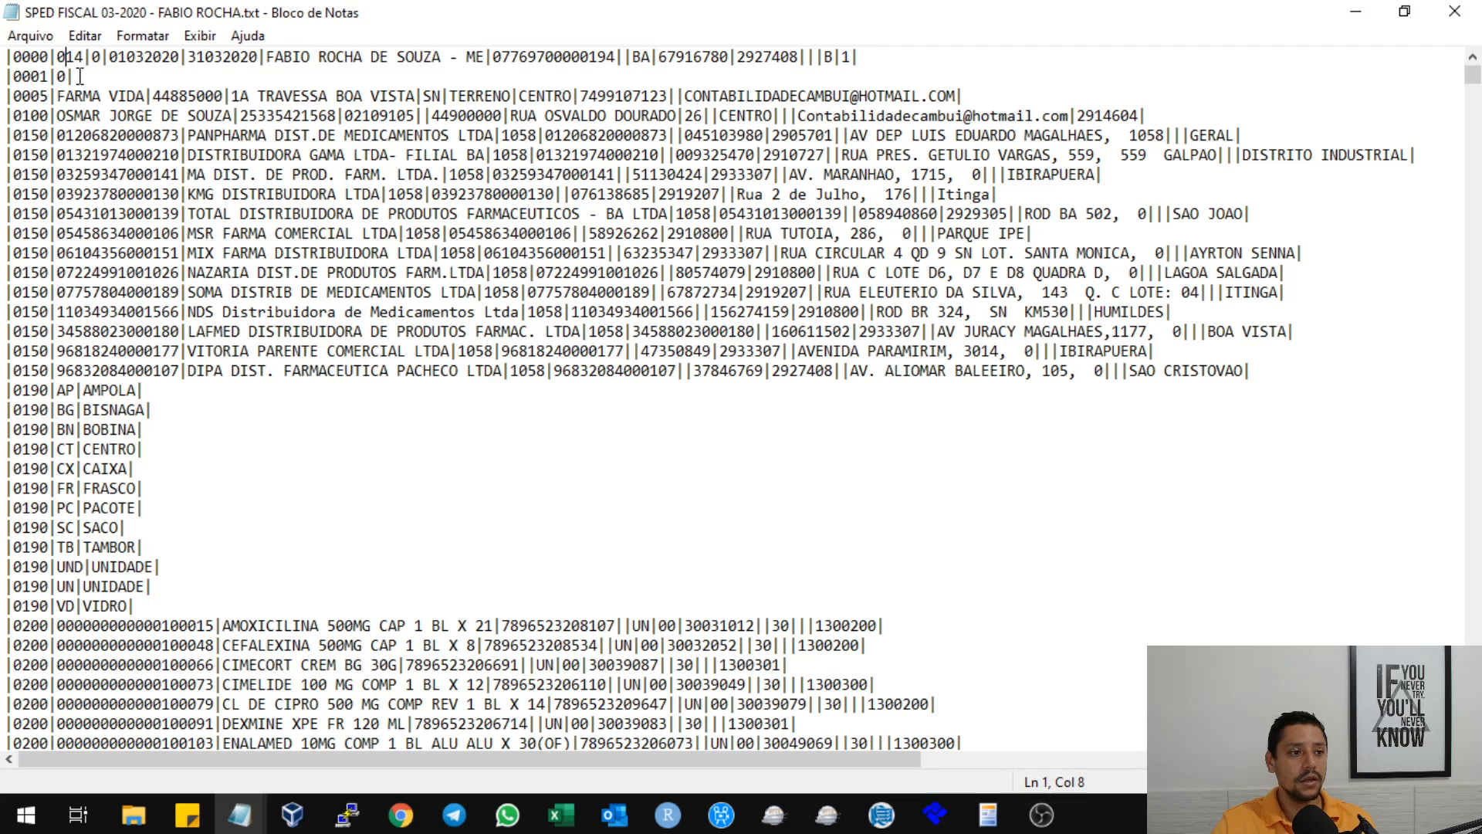
{"action": "left_click_drag", "start_coordinate": [4, 56], "coordinate": [54, 56]}
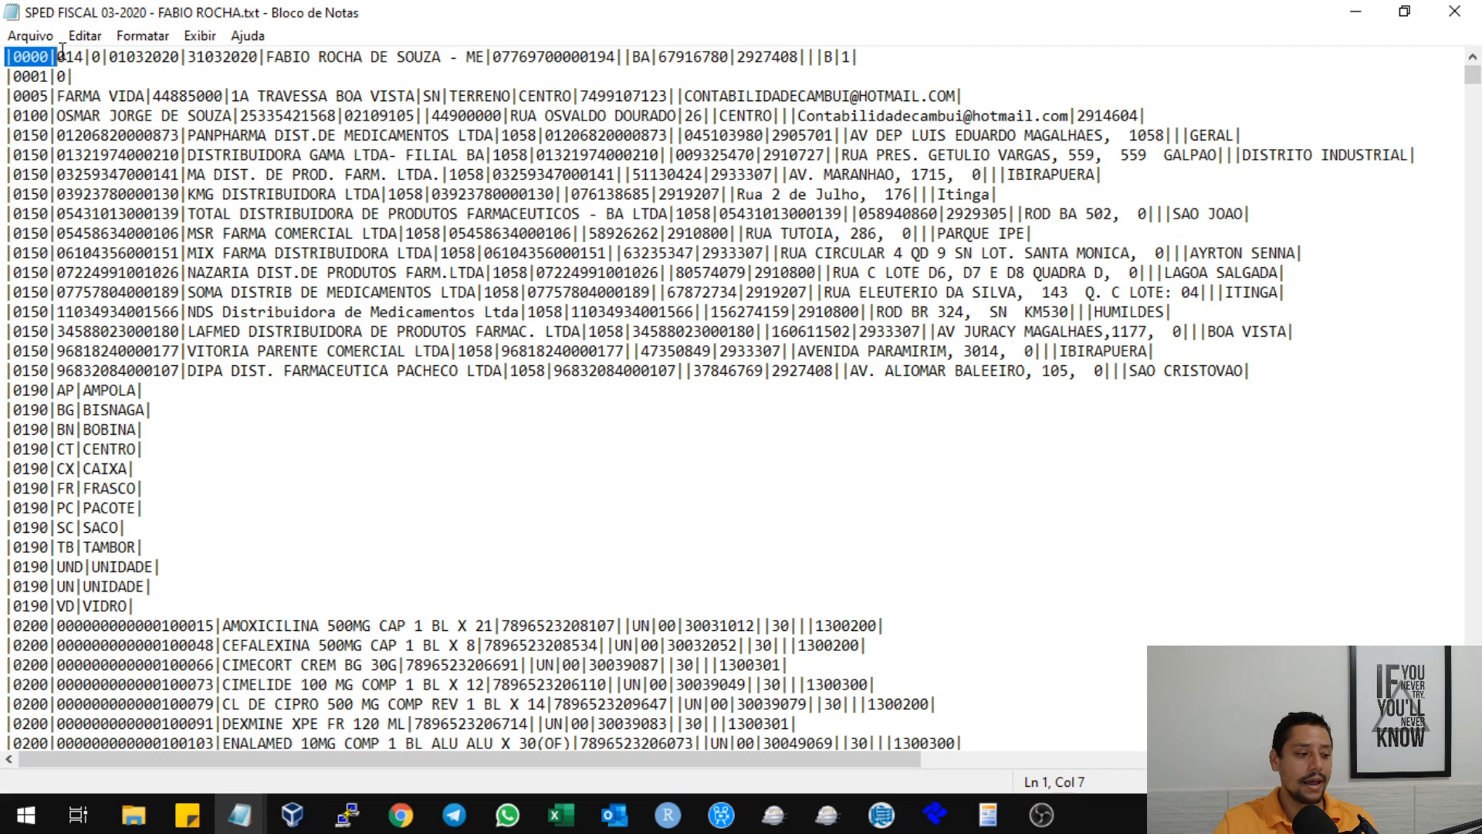
{"action": "left_click", "coordinate": [118, 174]}
{"action": "scroll", "coordinate": [263, 339], "scroll_direction": "down", "scroll_amount": 2}
{"action": "scroll", "coordinate": [294, 317], "scroll_direction": "down", "scroll_amount": 2}
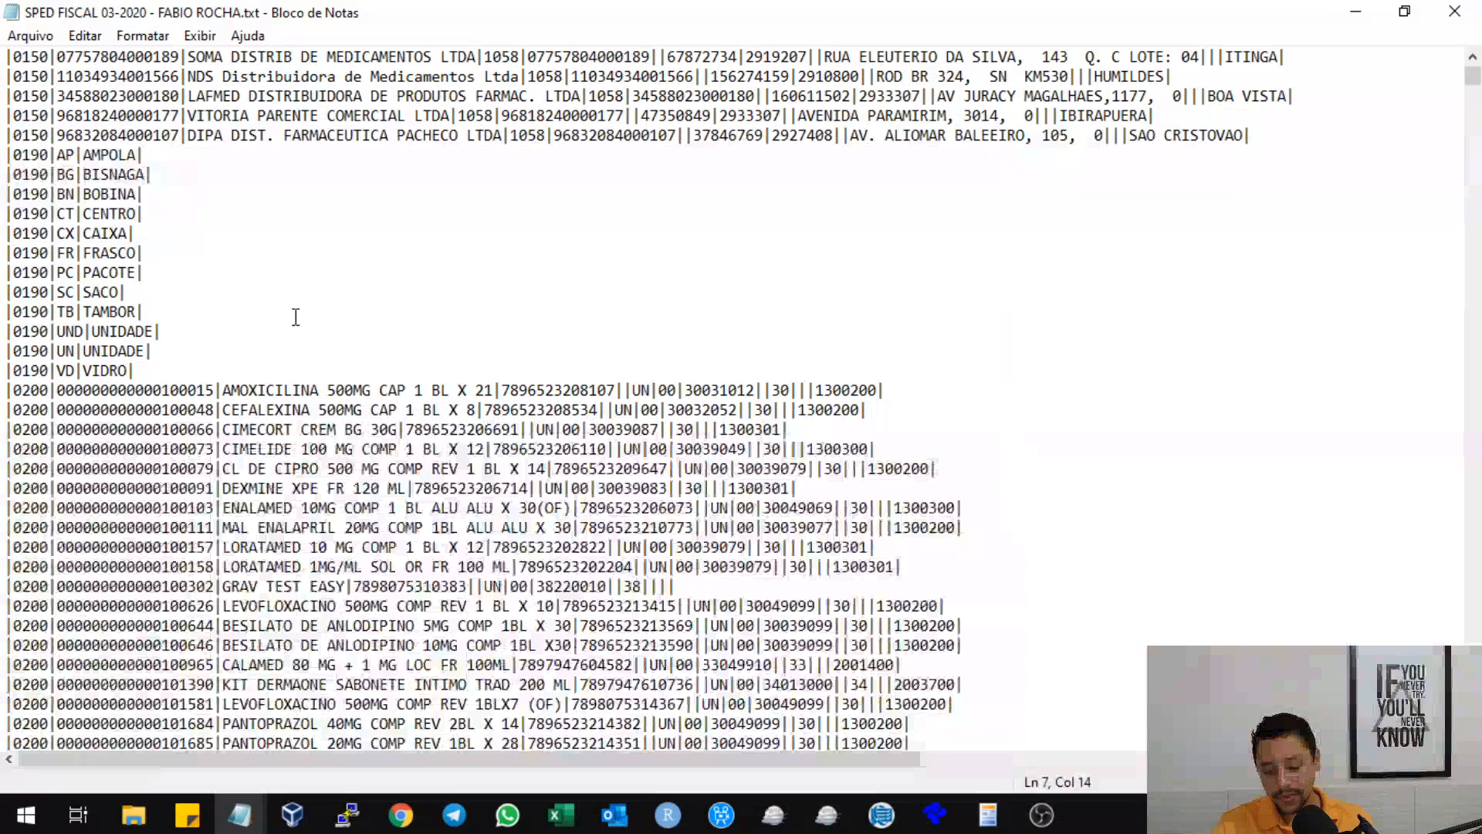
{"action": "key", "text": "ctrl+End"}
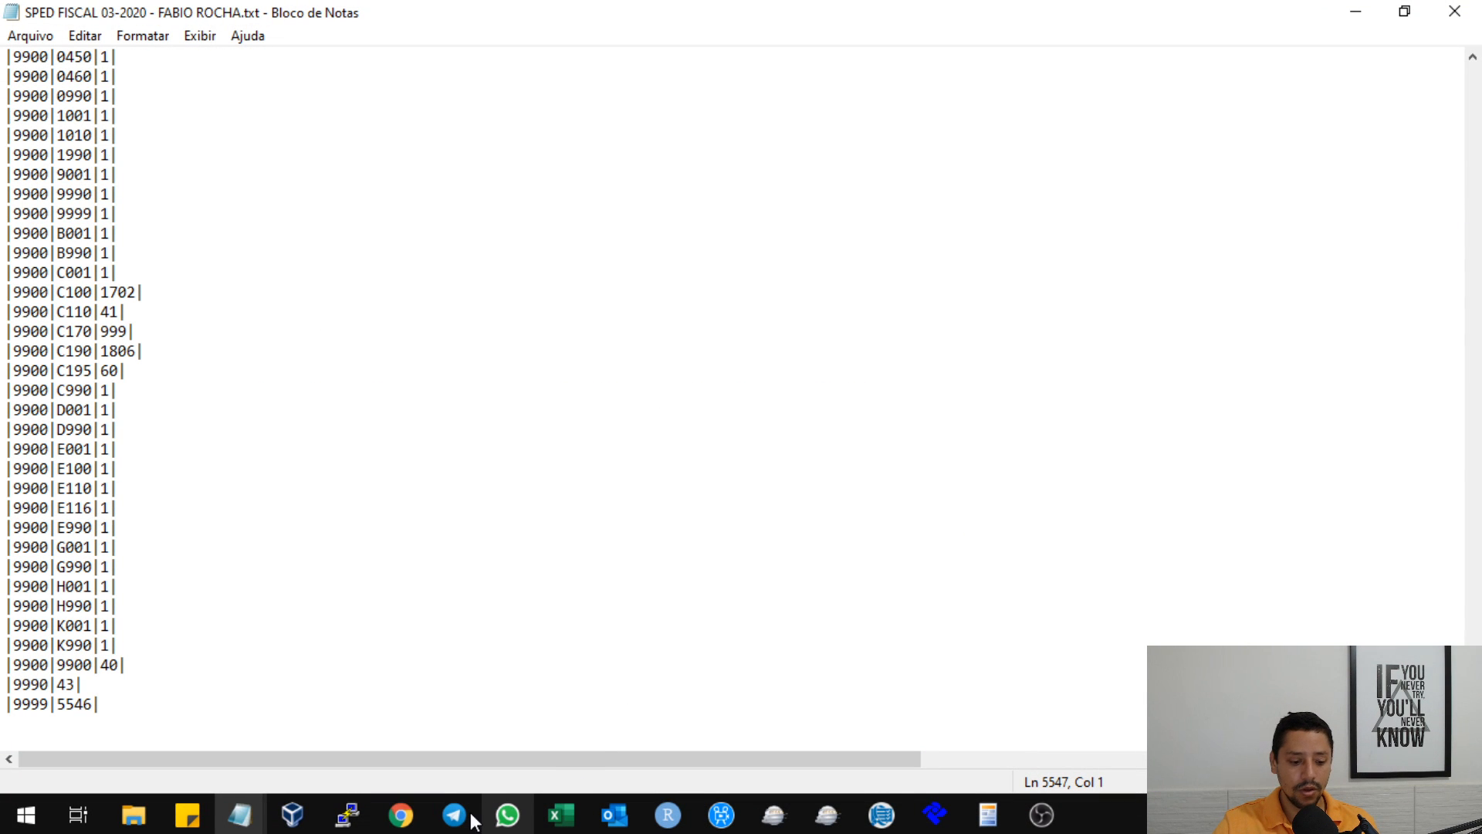
Switch to Chrome and open the Guia Prático da EFD from spqf.in/guia in a new tab.
{"action": "mouse_move", "coordinate": [405, 815]}
{"action": "left_click", "coordinate": [490, 768]}
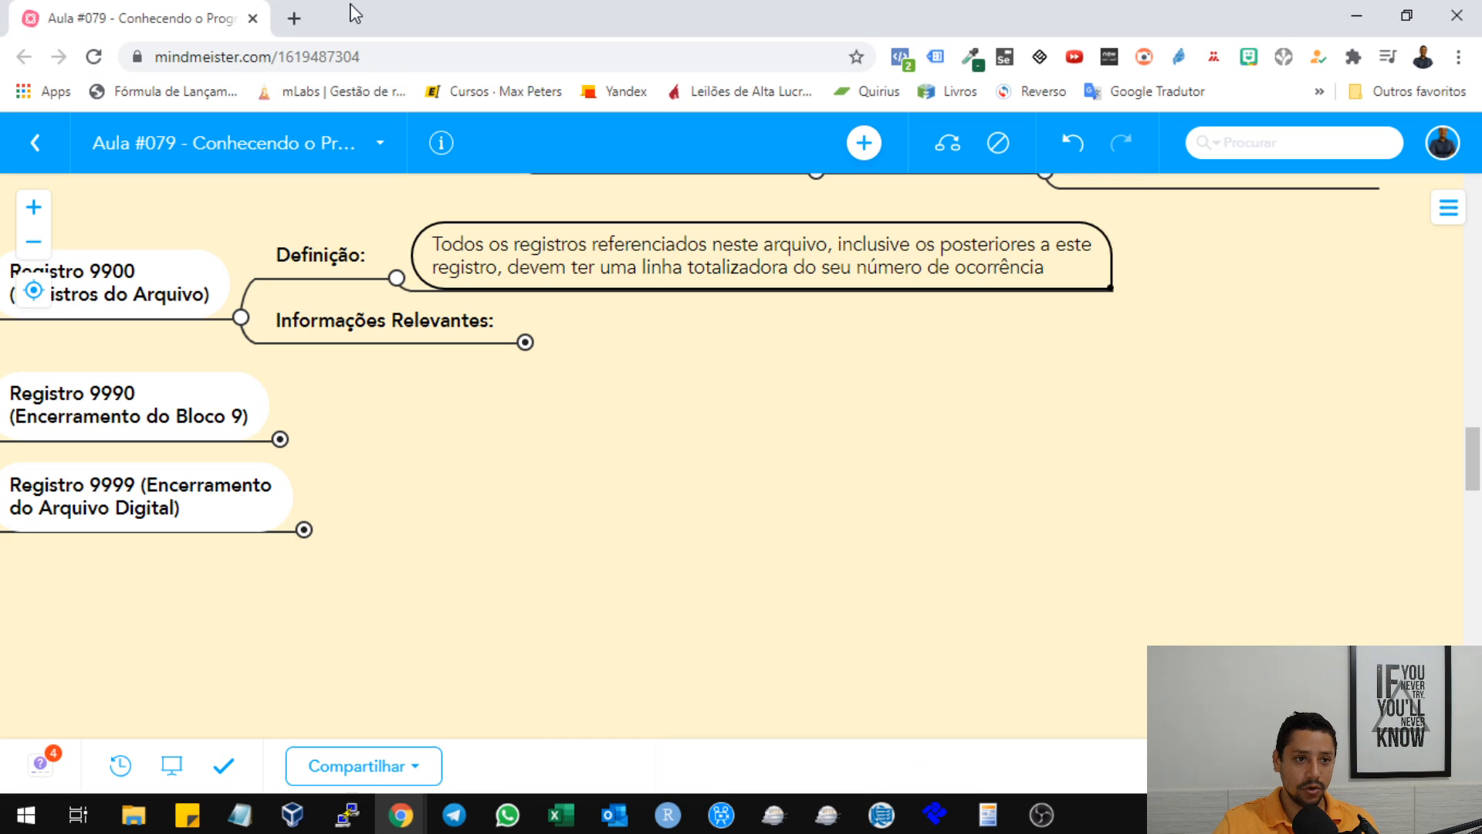
{"action": "left_click", "coordinate": [293, 18]}
{"action": "type", "text": "spq"}
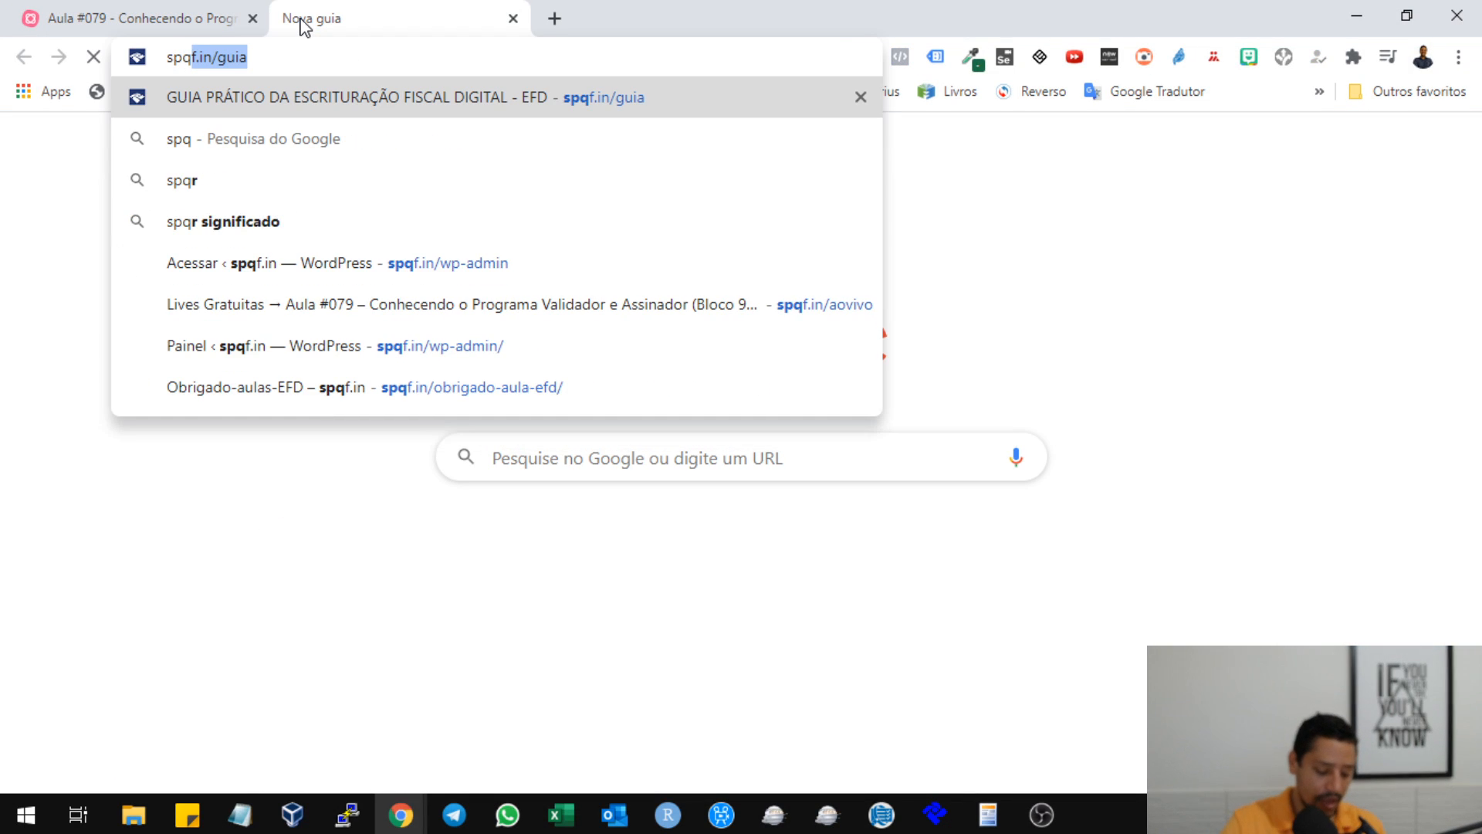
{"action": "type", "text": "f.in/"}
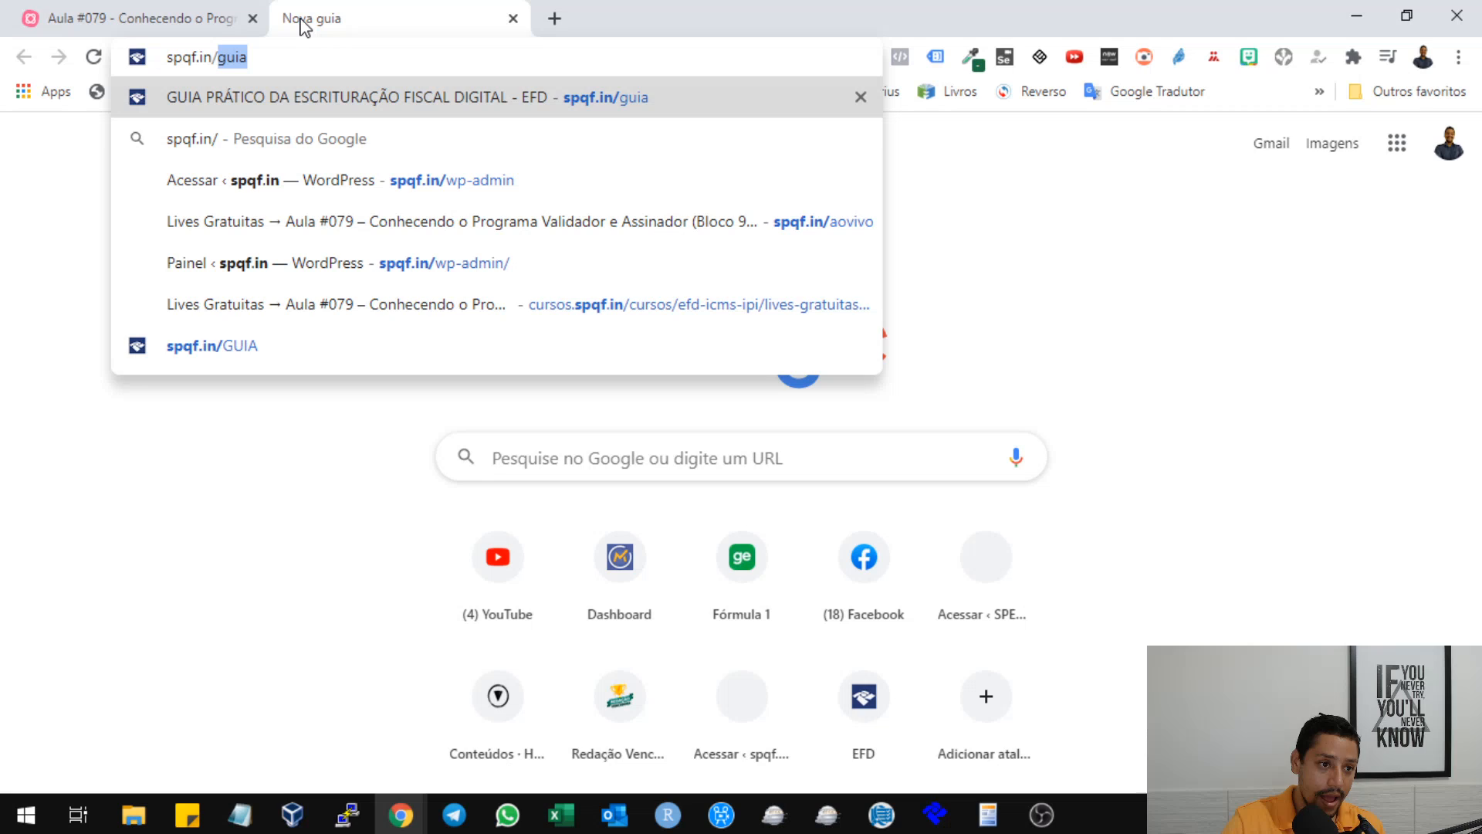
{"action": "type", "text": "gua"}
{"action": "key", "text": "Return"}
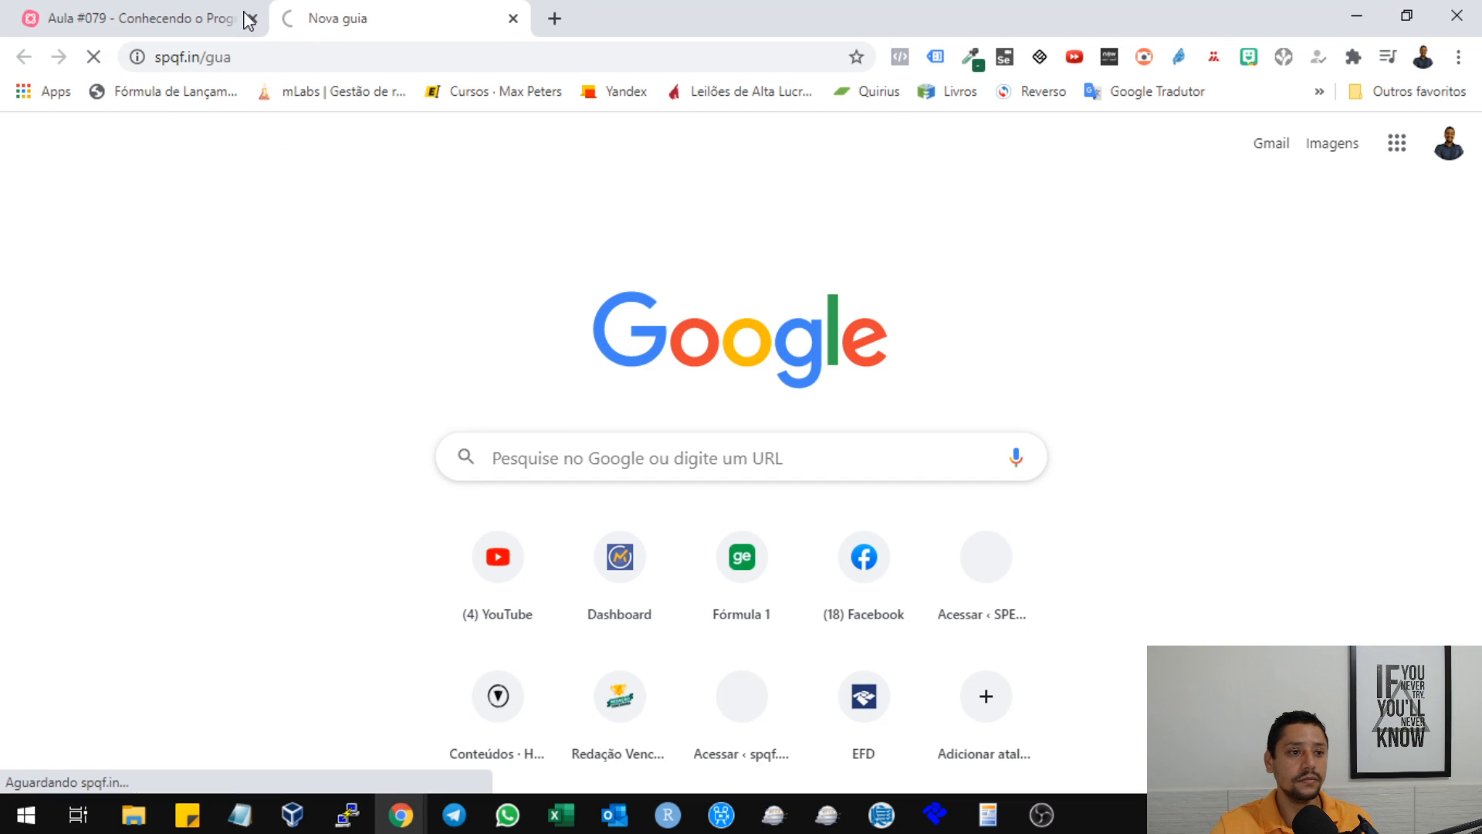
{"action": "left_click", "coordinate": [239, 54]}
{"action": "left_click", "coordinate": [239, 53]}
{"action": "key", "text": "Left"}
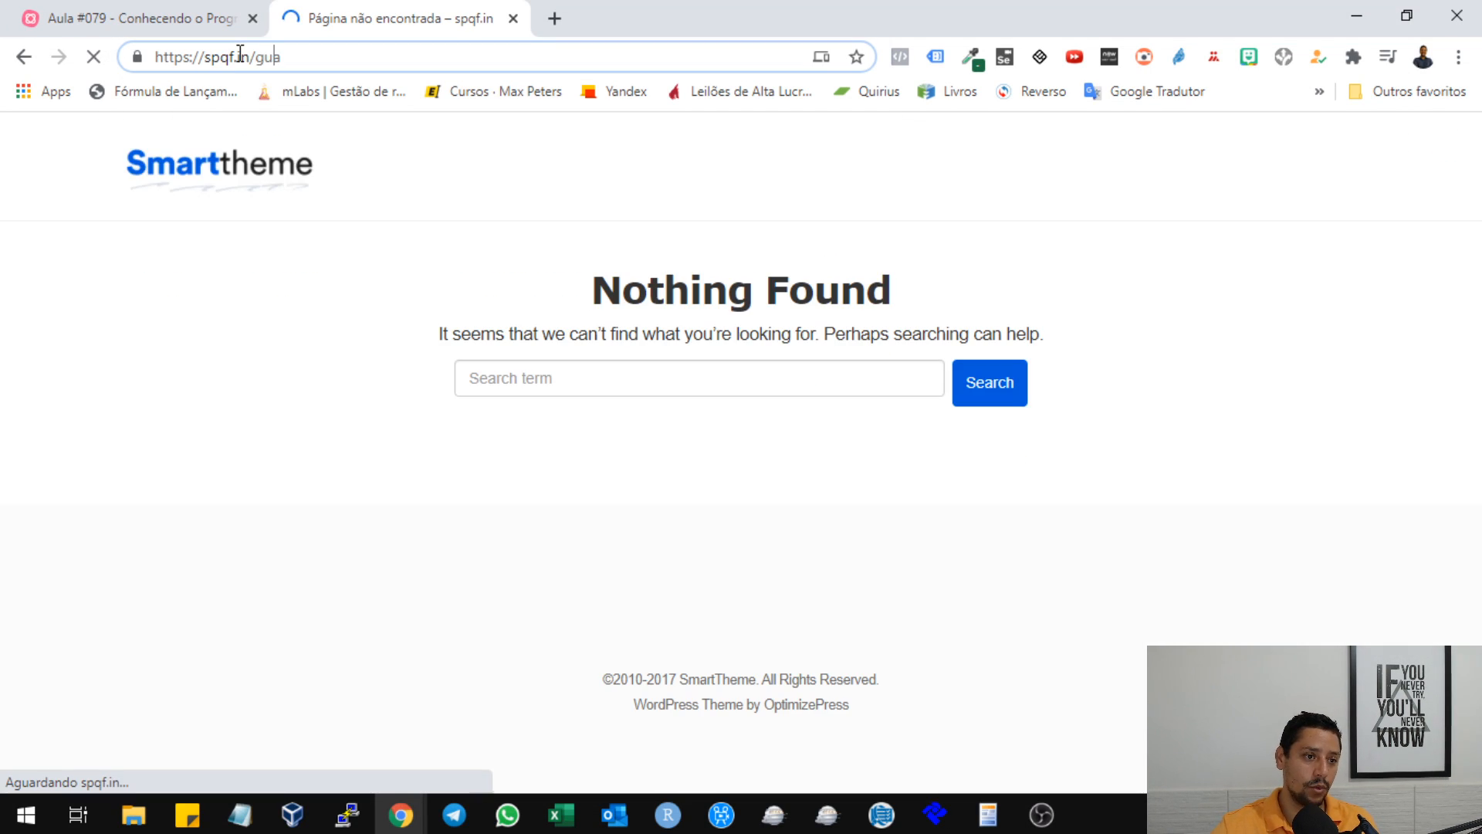
{"action": "type", "text": "i"}
{"action": "key", "text": "Return"}
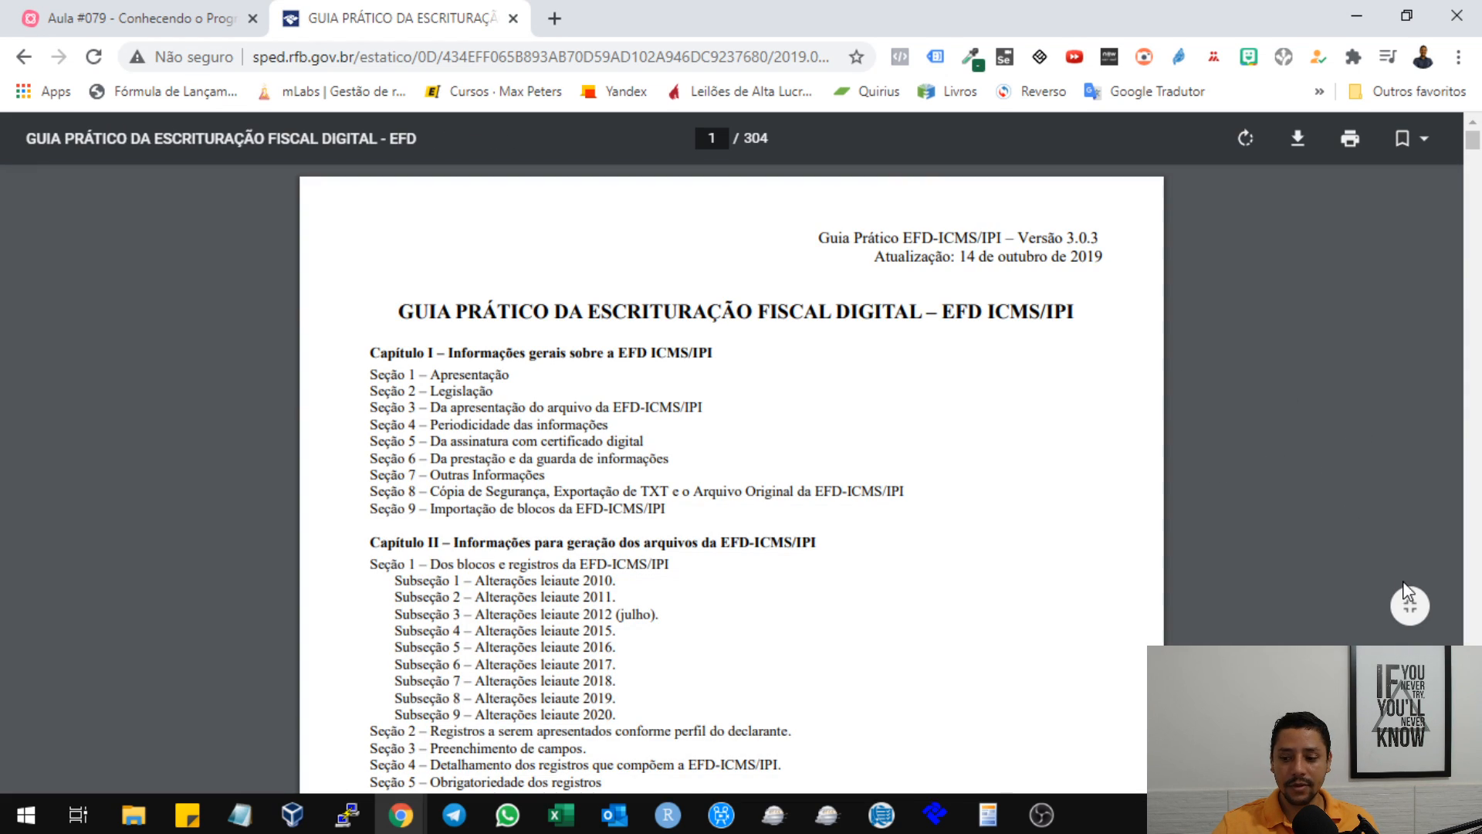
Fit the guide to the page width and find the Seção 1 – Bloco 0 record table in Capítulo III.
{"action": "left_click", "coordinate": [1410, 610]}
{"action": "left_click", "coordinate": [1410, 610]}
{"action": "scroll", "coordinate": [967, 291], "scroll_direction": "down", "scroll_amount": 20}
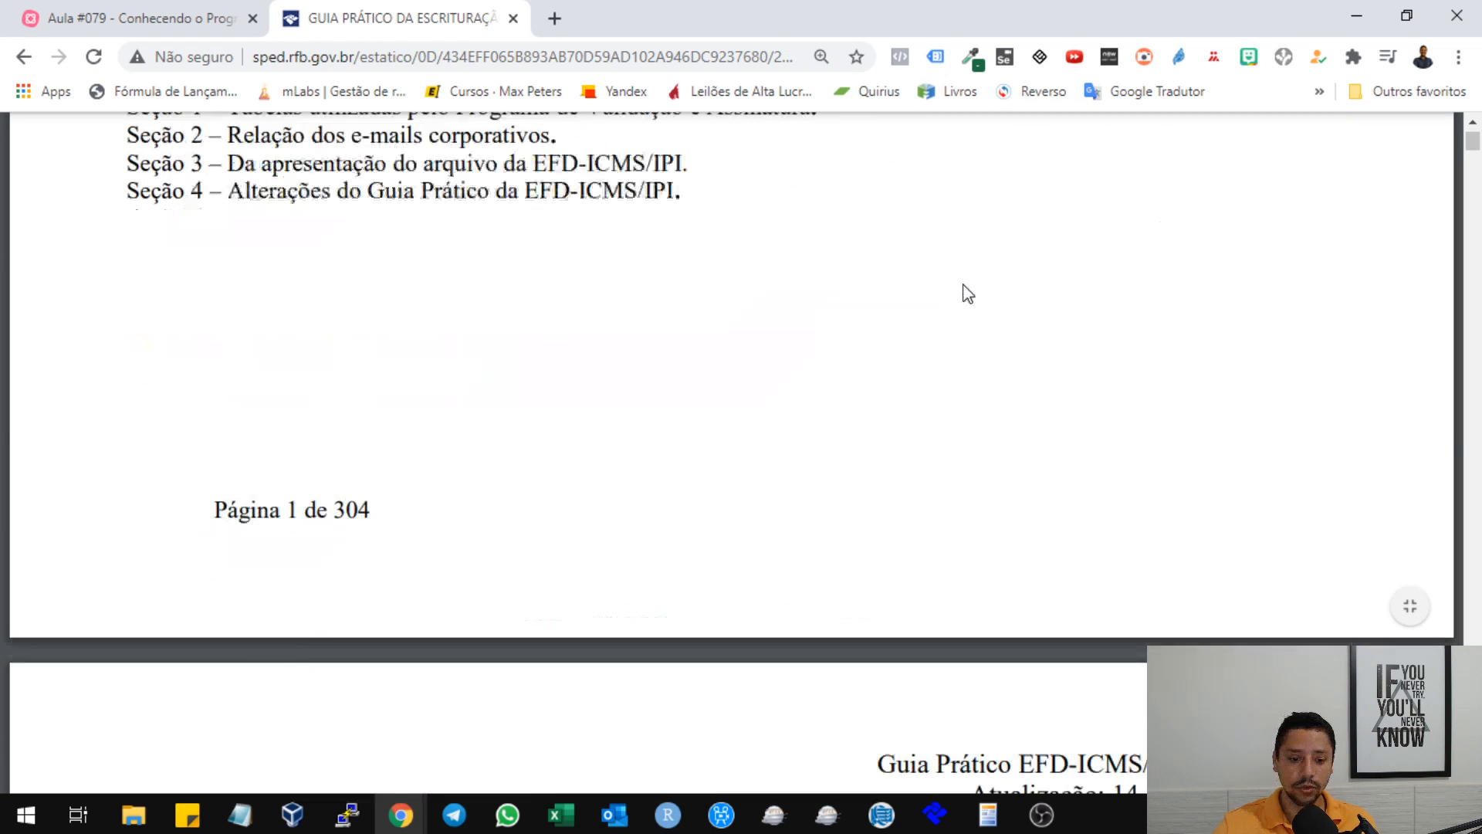
{"action": "scroll", "coordinate": [990, 263], "scroll_direction": "down", "scroll_amount": 20}
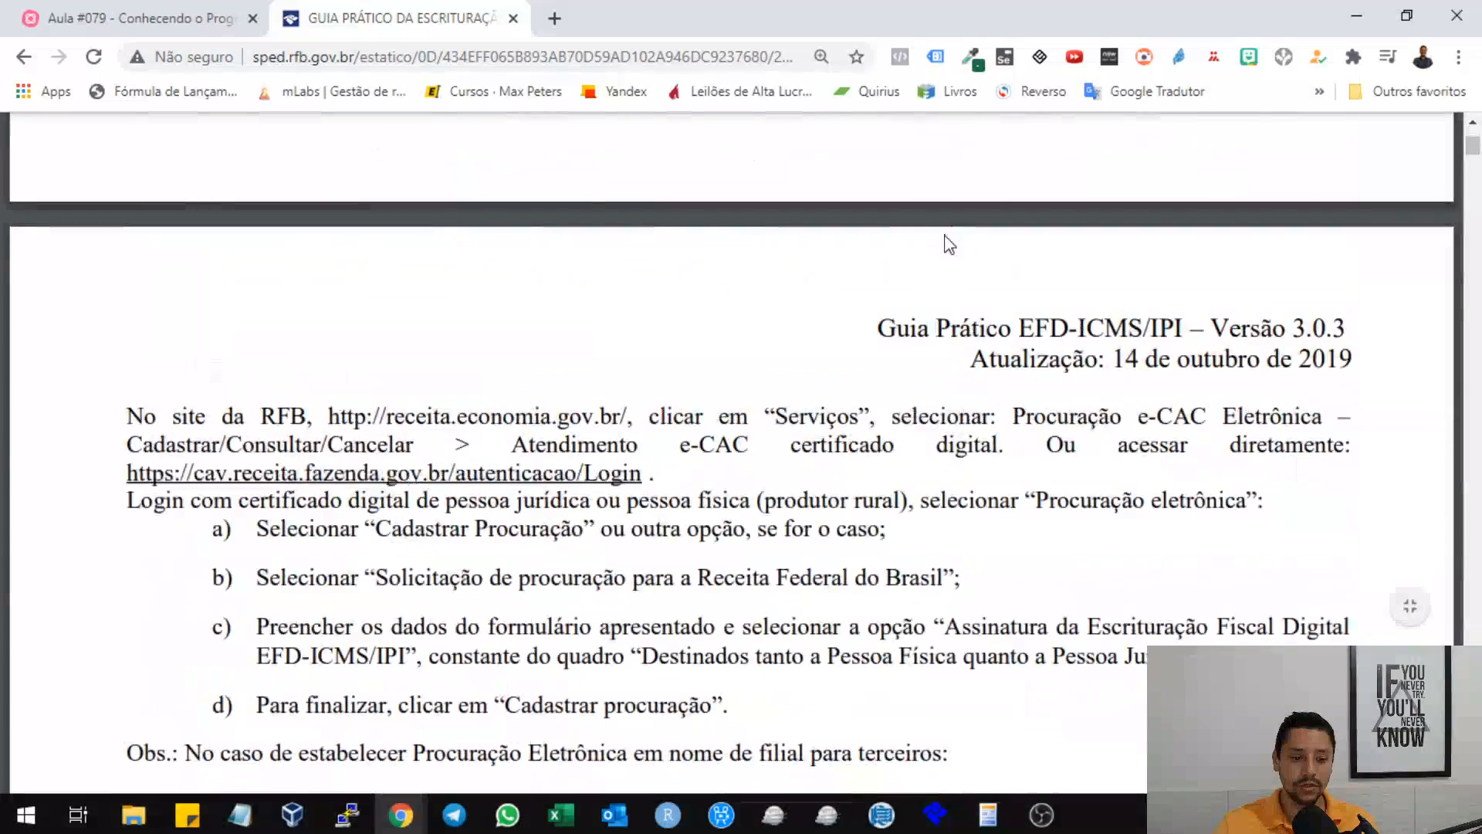
{"action": "scroll", "coordinate": [962, 219], "scroll_direction": "down", "scroll_amount": 20}
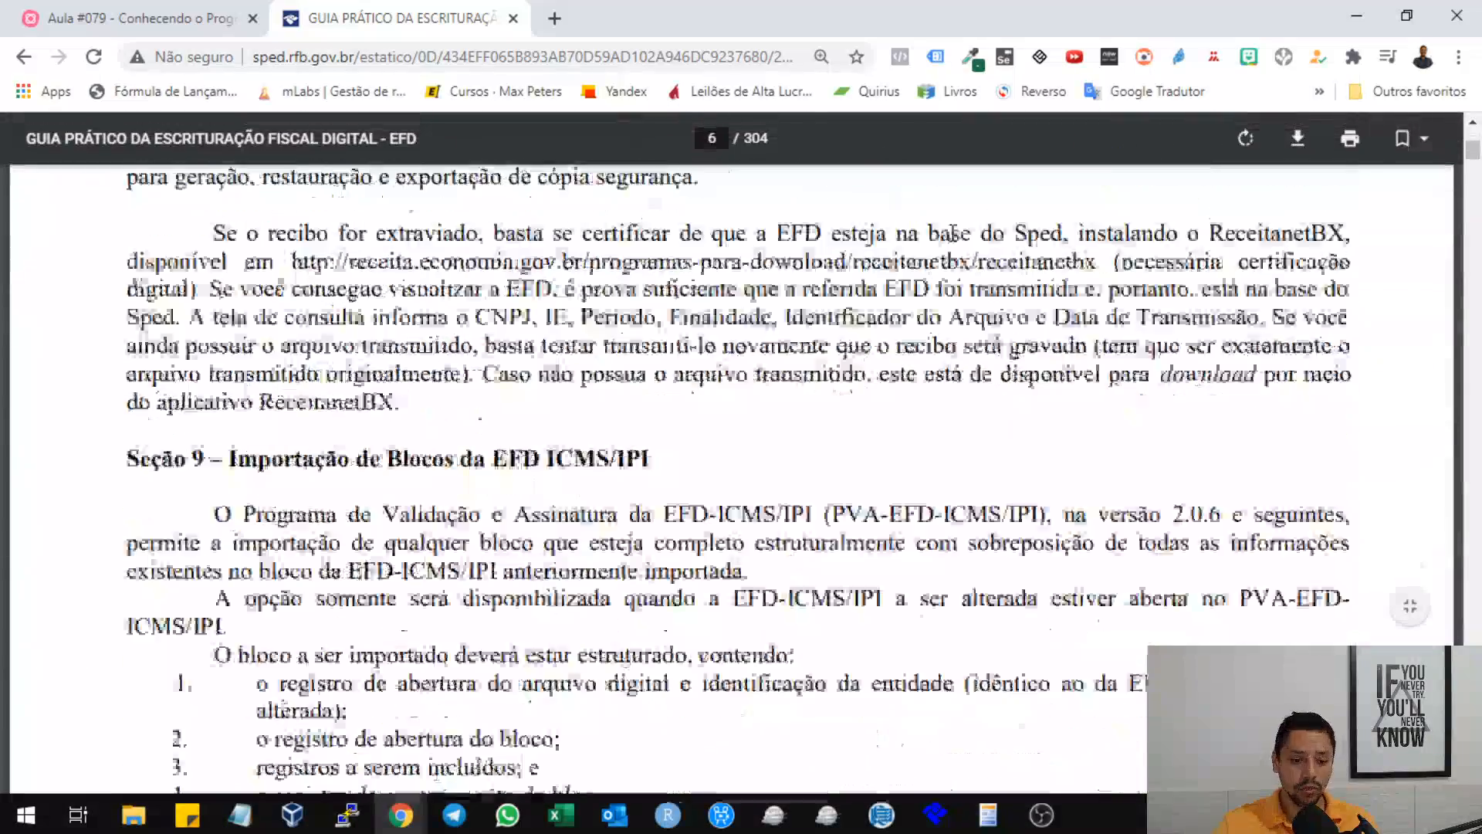
{"action": "scroll", "coordinate": [962, 231], "scroll_direction": "down", "scroll_amount": 20}
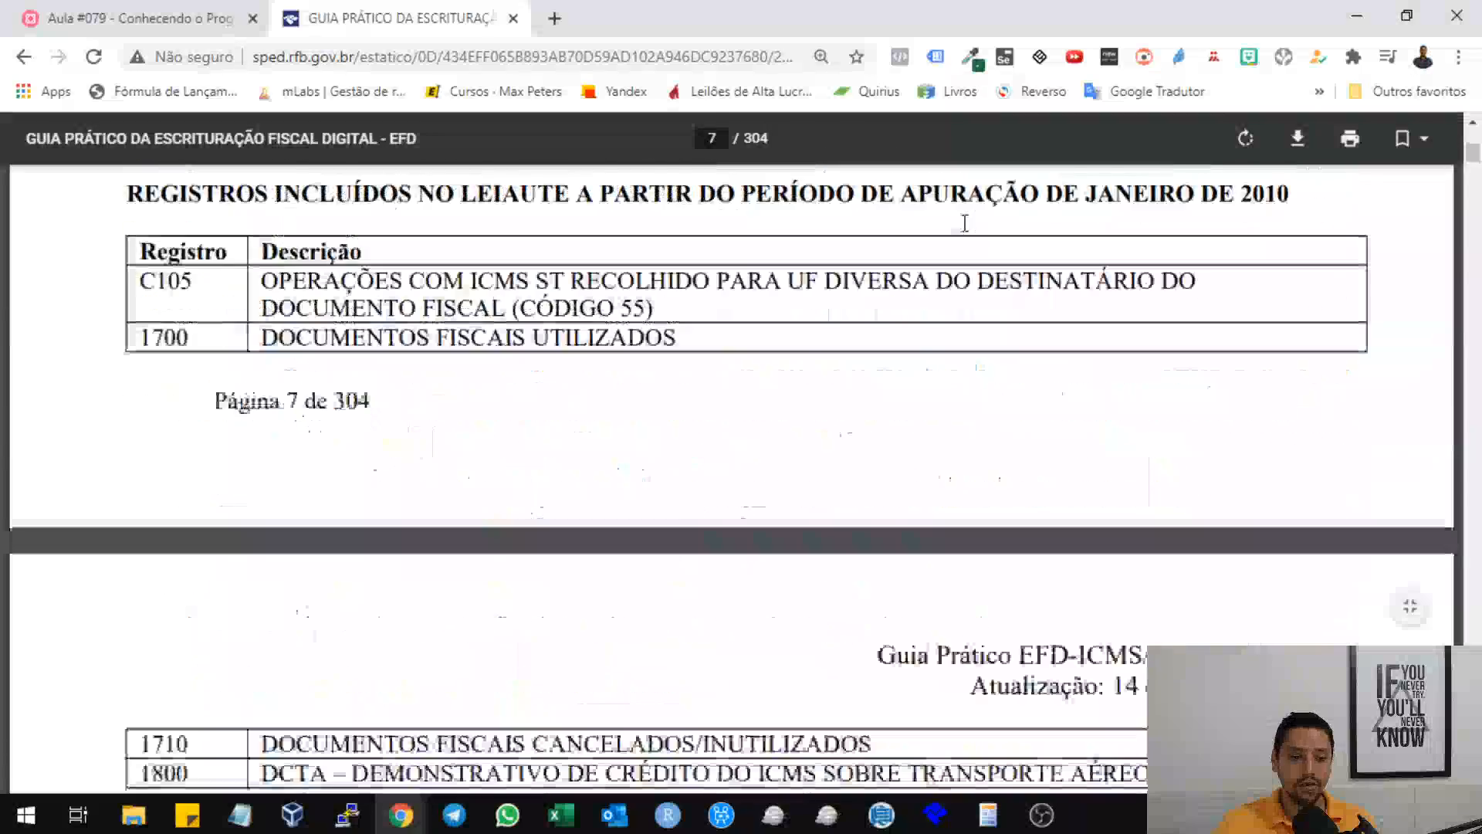
{"action": "scroll", "coordinate": [970, 229], "scroll_direction": "down", "scroll_amount": 20}
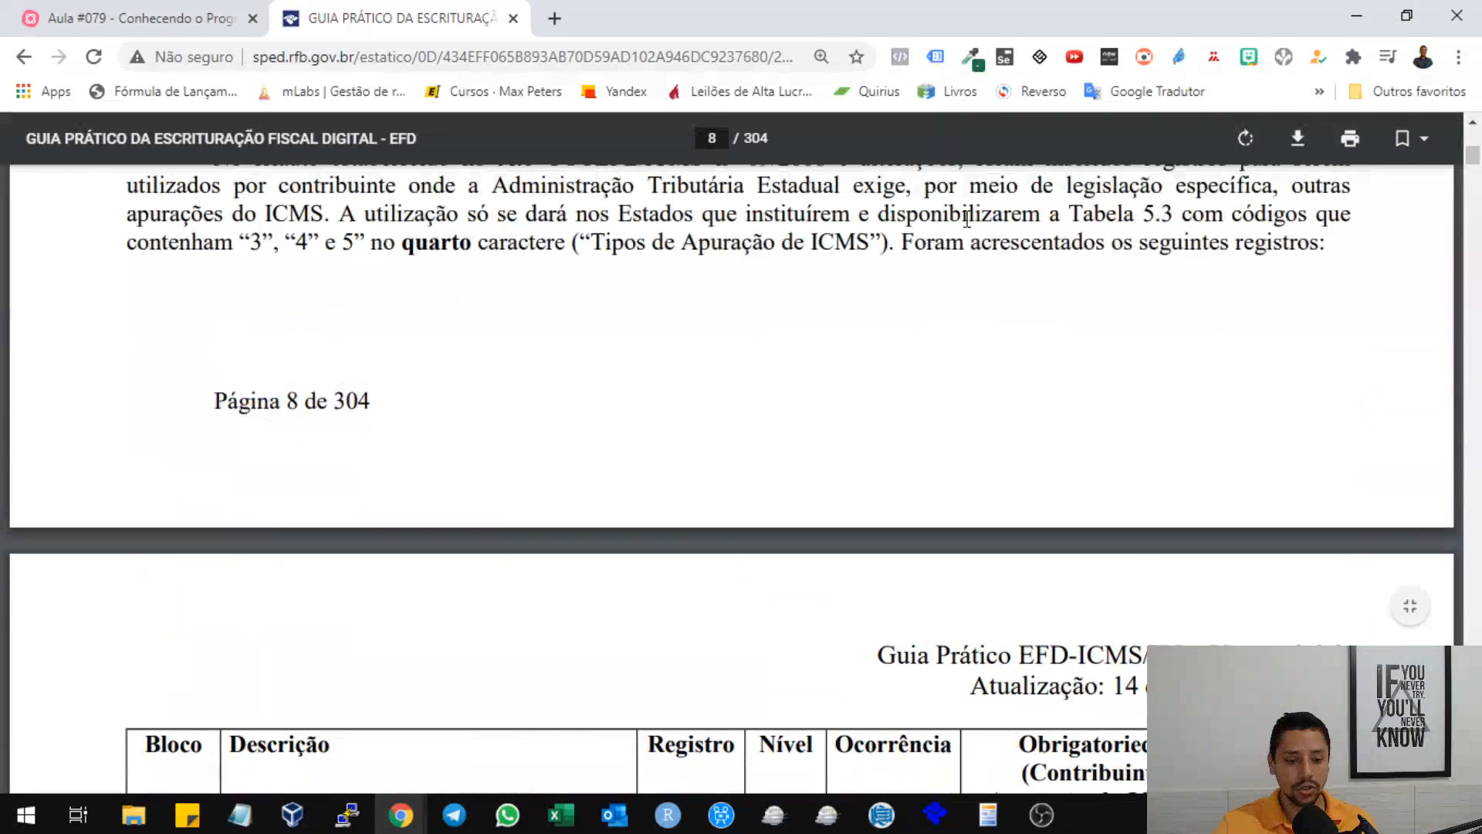
{"action": "scroll", "coordinate": [969, 224], "scroll_direction": "down", "scroll_amount": 20}
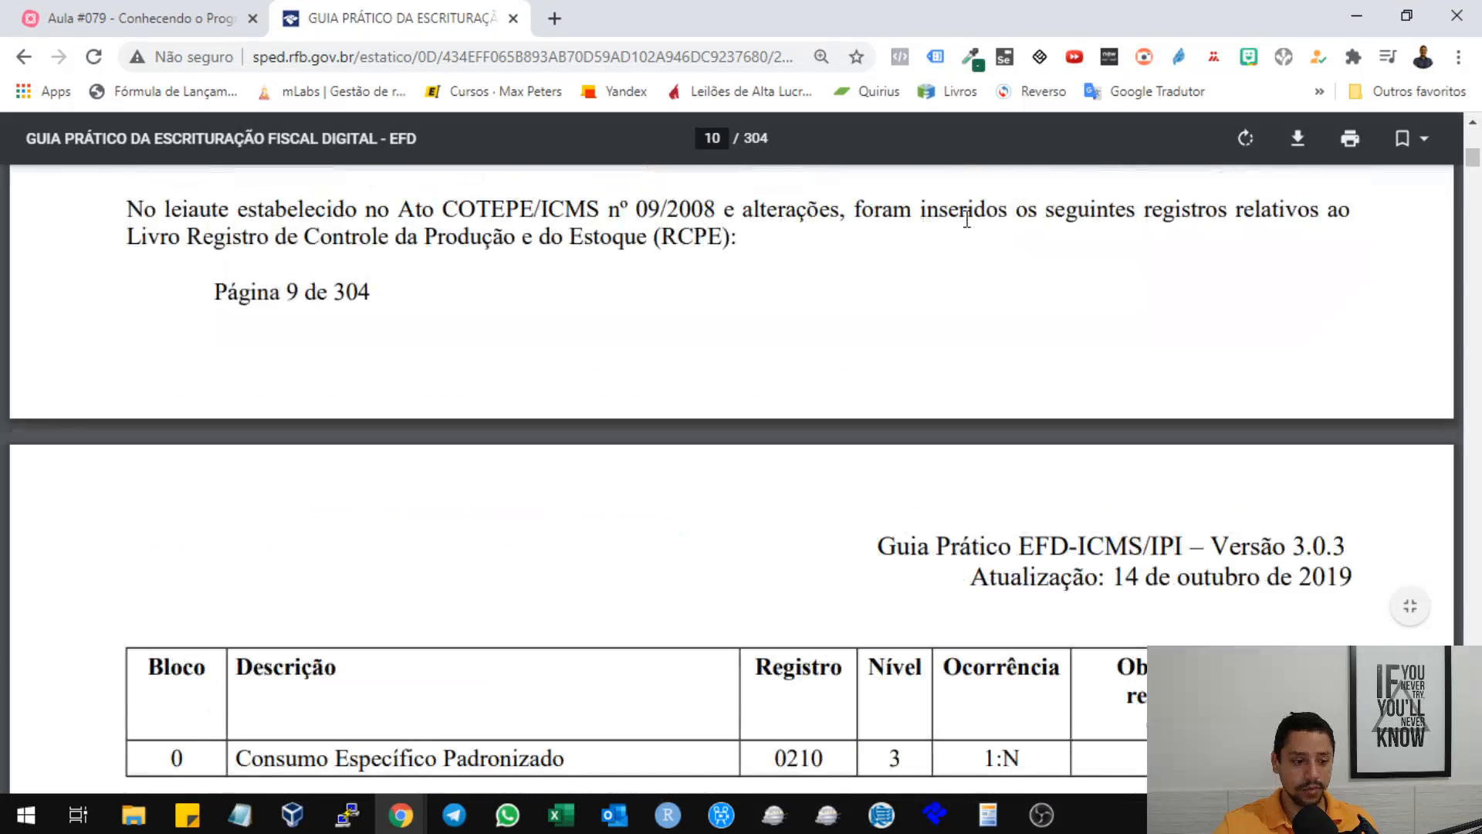
{"action": "scroll", "coordinate": [974, 216], "scroll_direction": "down", "scroll_amount": 20}
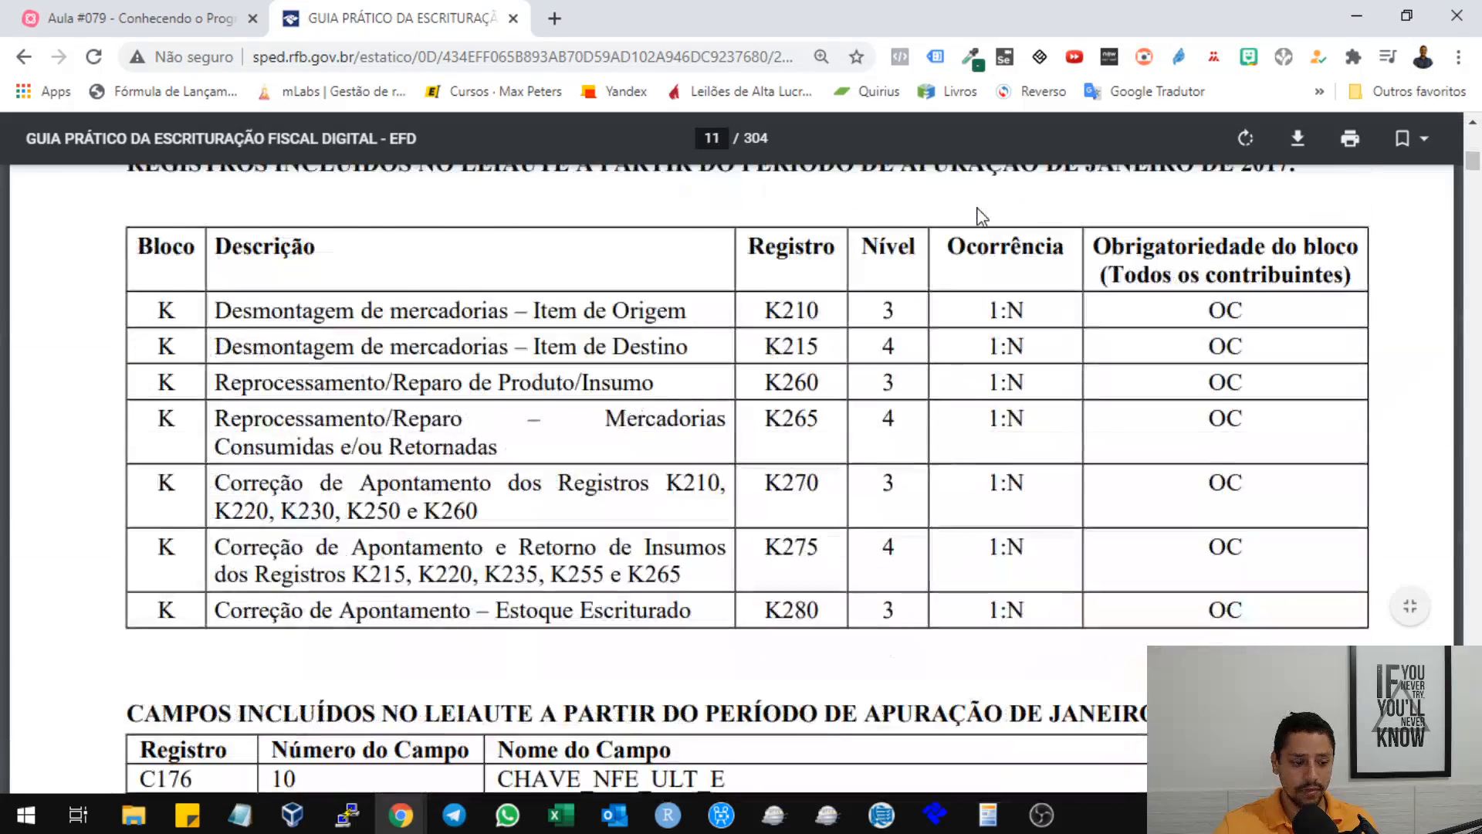
{"action": "scroll", "coordinate": [981, 219], "scroll_direction": "down", "scroll_amount": 10}
{"action": "scroll", "coordinate": [980, 218], "scroll_direction": "down", "scroll_amount": 5}
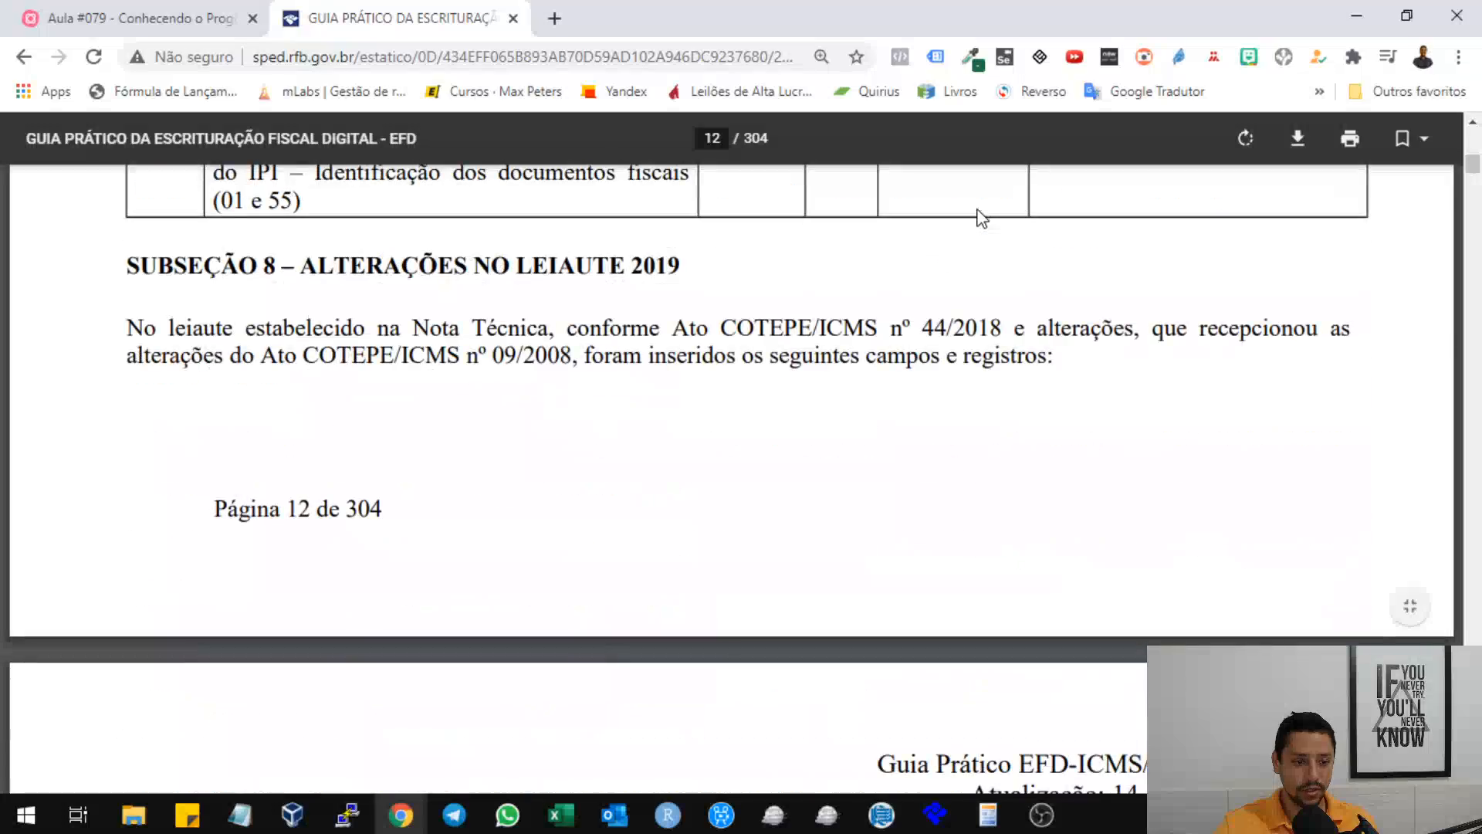
{"action": "scroll", "coordinate": [980, 219], "scroll_direction": "down", "scroll_amount": 8}
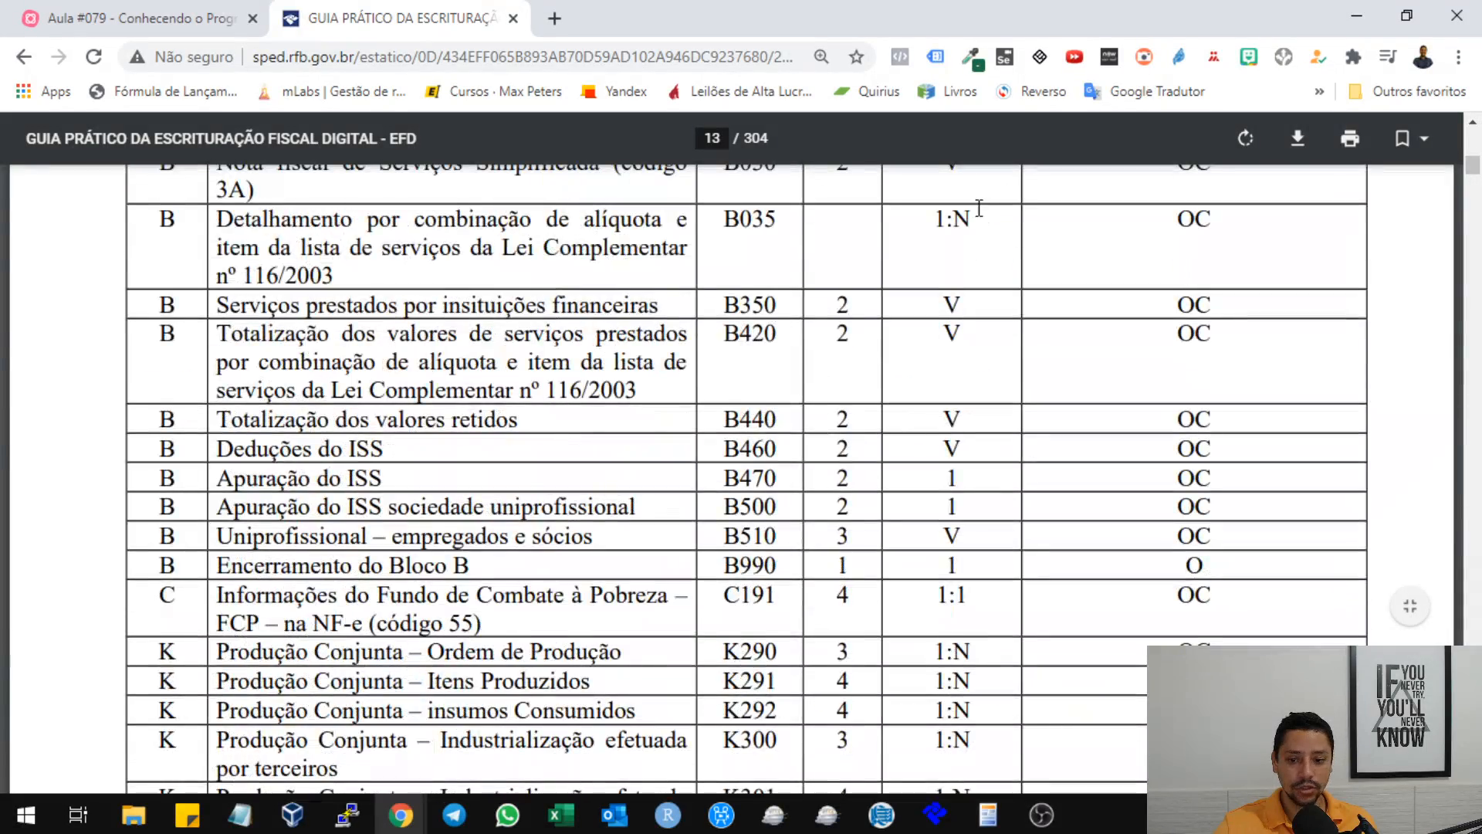
{"action": "scroll", "coordinate": [979, 208], "scroll_direction": "up", "scroll_amount": 15}
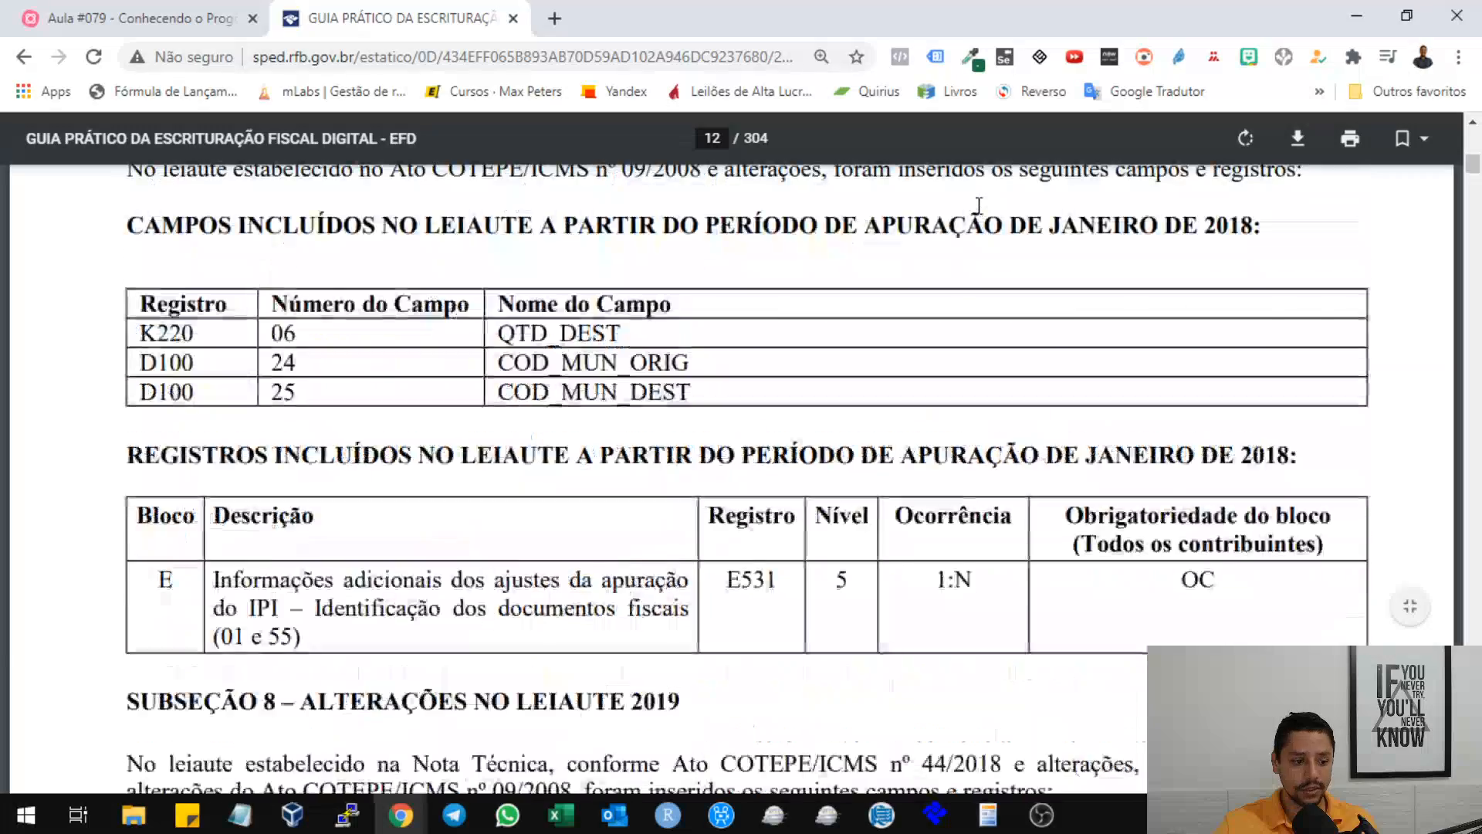
{"action": "scroll", "coordinate": [979, 205], "scroll_direction": "down", "scroll_amount": 10}
{"action": "scroll", "coordinate": [982, 214], "scroll_direction": "down", "scroll_amount": 12}
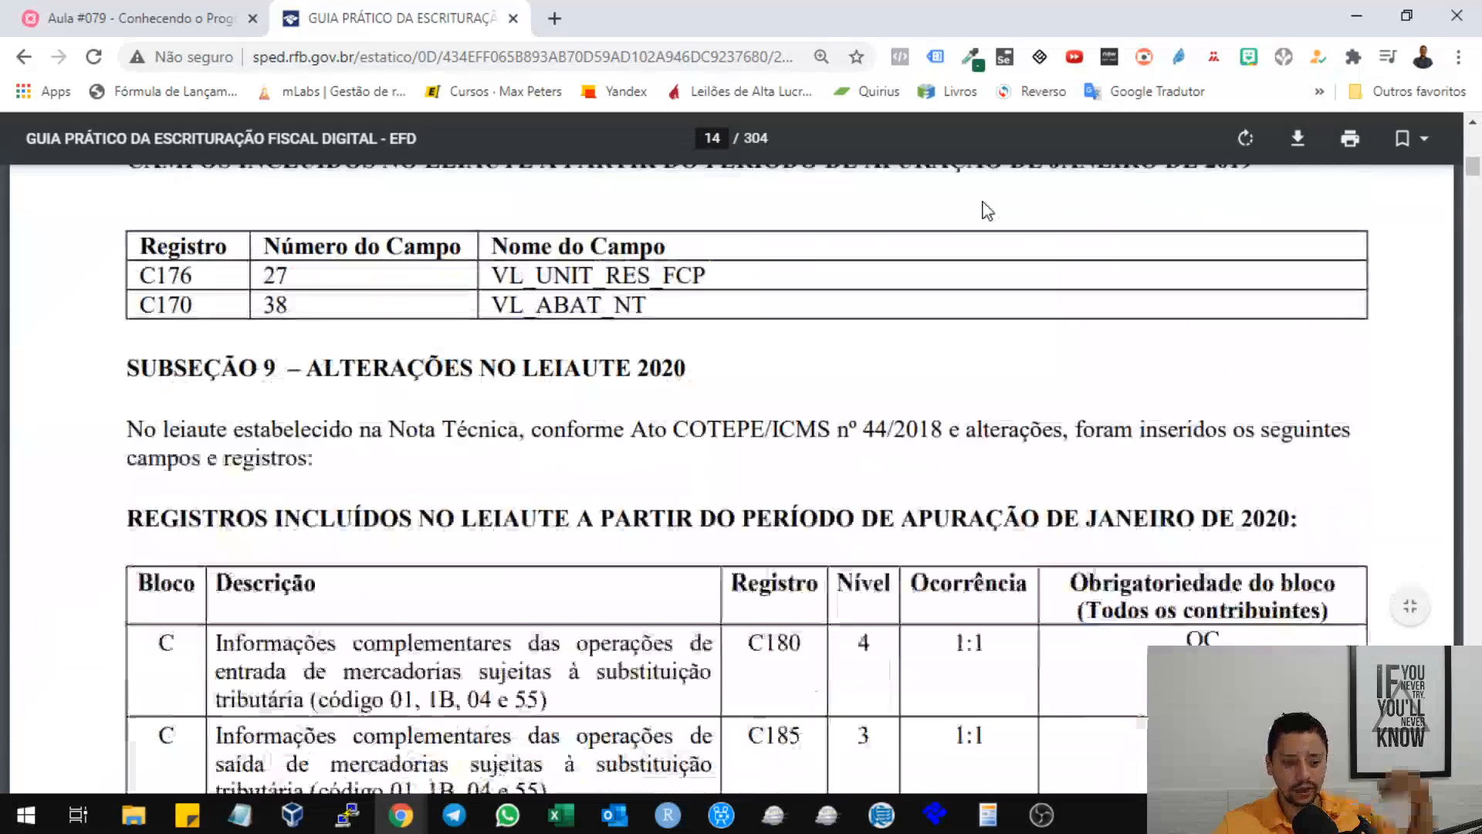
{"action": "scroll", "coordinate": [979, 202], "scroll_direction": "down", "scroll_amount": 20}
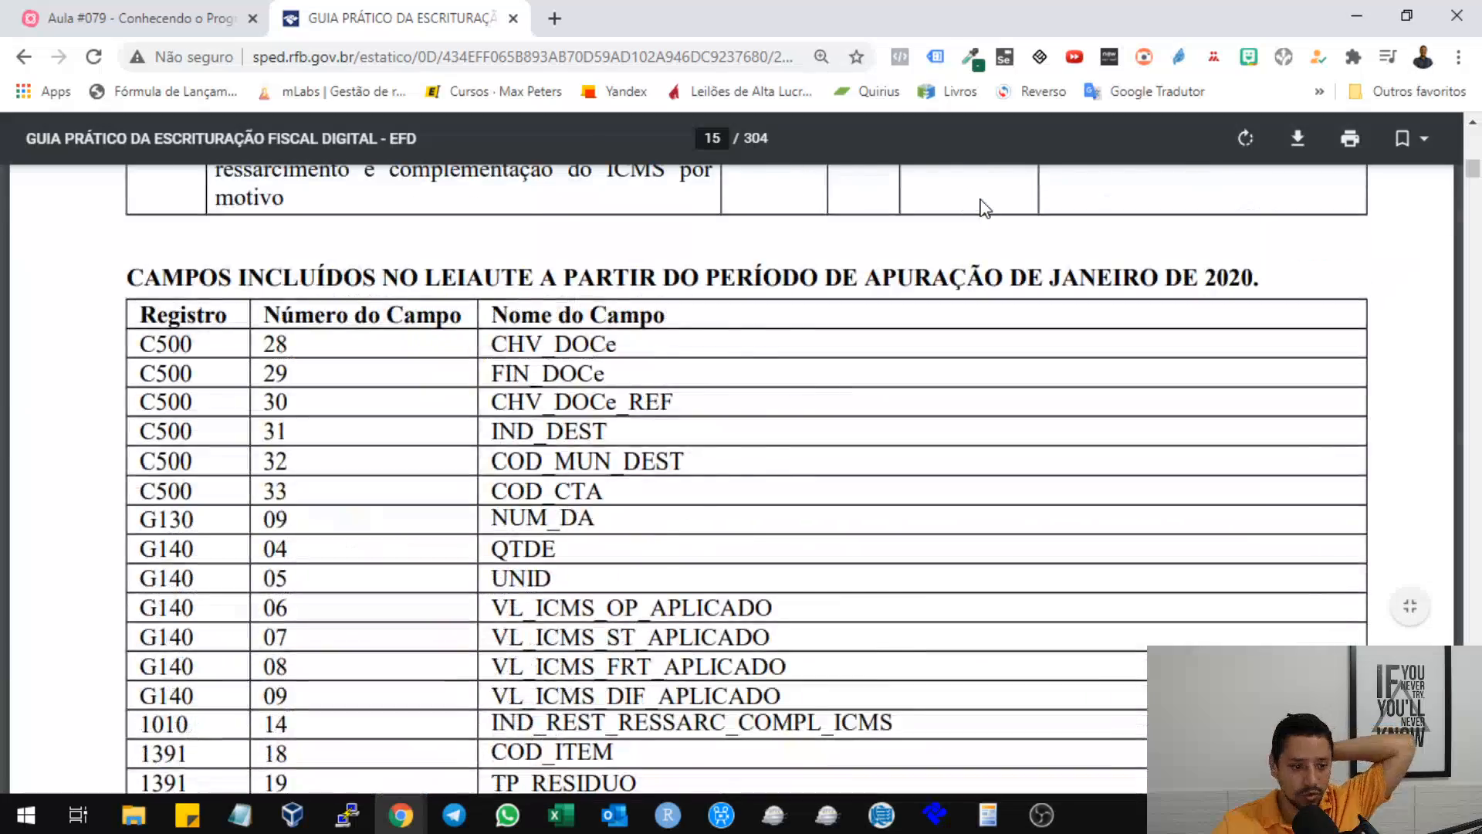
{"action": "scroll", "coordinate": [984, 197], "scroll_direction": "down", "scroll_amount": 15}
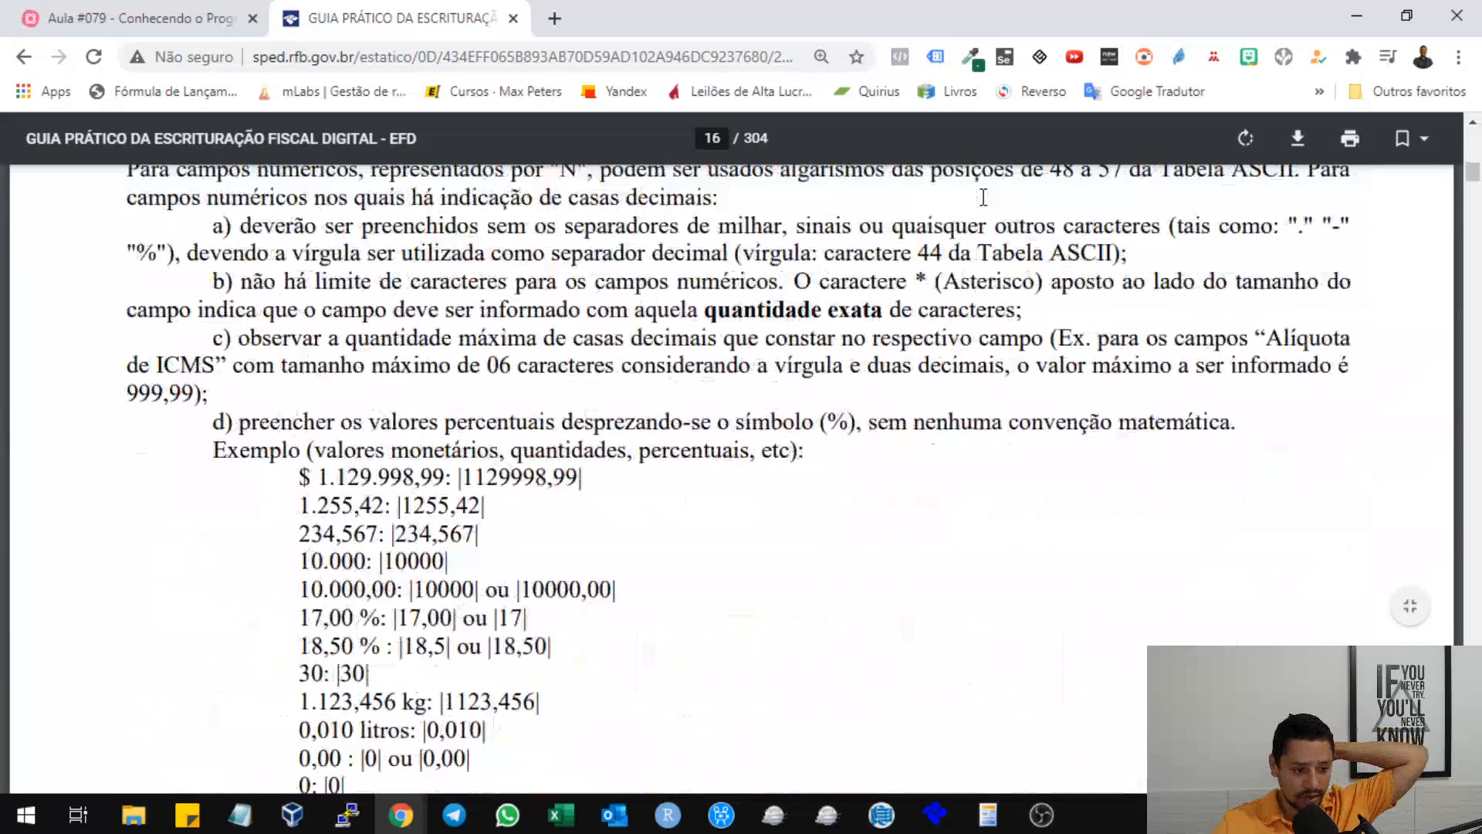
{"action": "scroll", "coordinate": [980, 198], "scroll_direction": "down", "scroll_amount": 11}
{"action": "scroll", "coordinate": [980, 198], "scroll_direction": "up", "scroll_amount": 4}
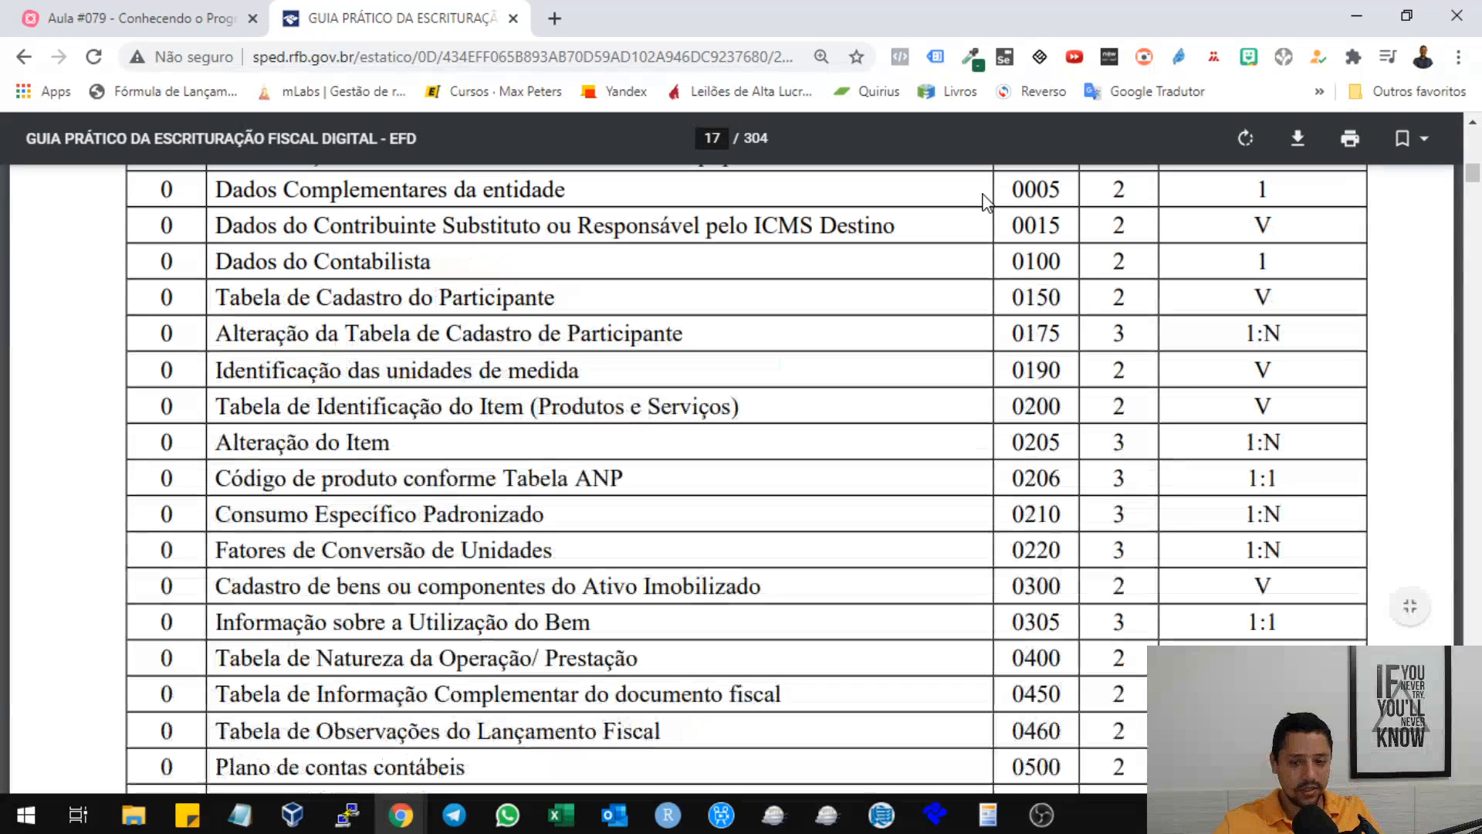
{"action": "scroll", "coordinate": [985, 201], "scroll_direction": "up", "scroll_amount": 3}
{"action": "scroll", "coordinate": [535, 229], "scroll_direction": "up", "scroll_amount": 2}
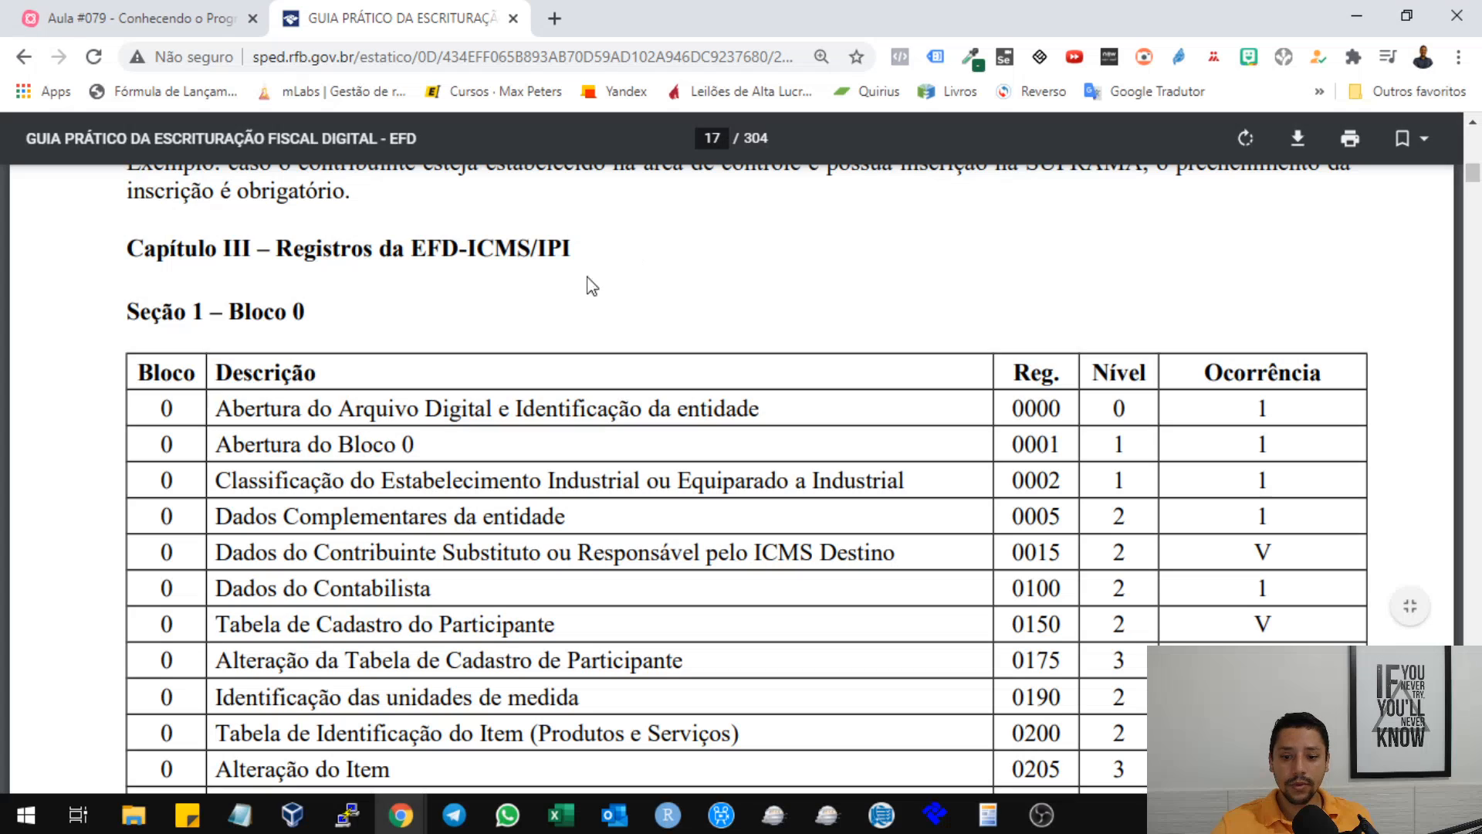
Highlight the description and level of record 0000 in the Bloco 0 table, followed by the "Abertura do Bloco 0" description.
{"action": "left_click_drag", "start_coordinate": [195, 409], "coordinate": [750, 407]}
{"action": "left_click", "coordinate": [352, 426]}
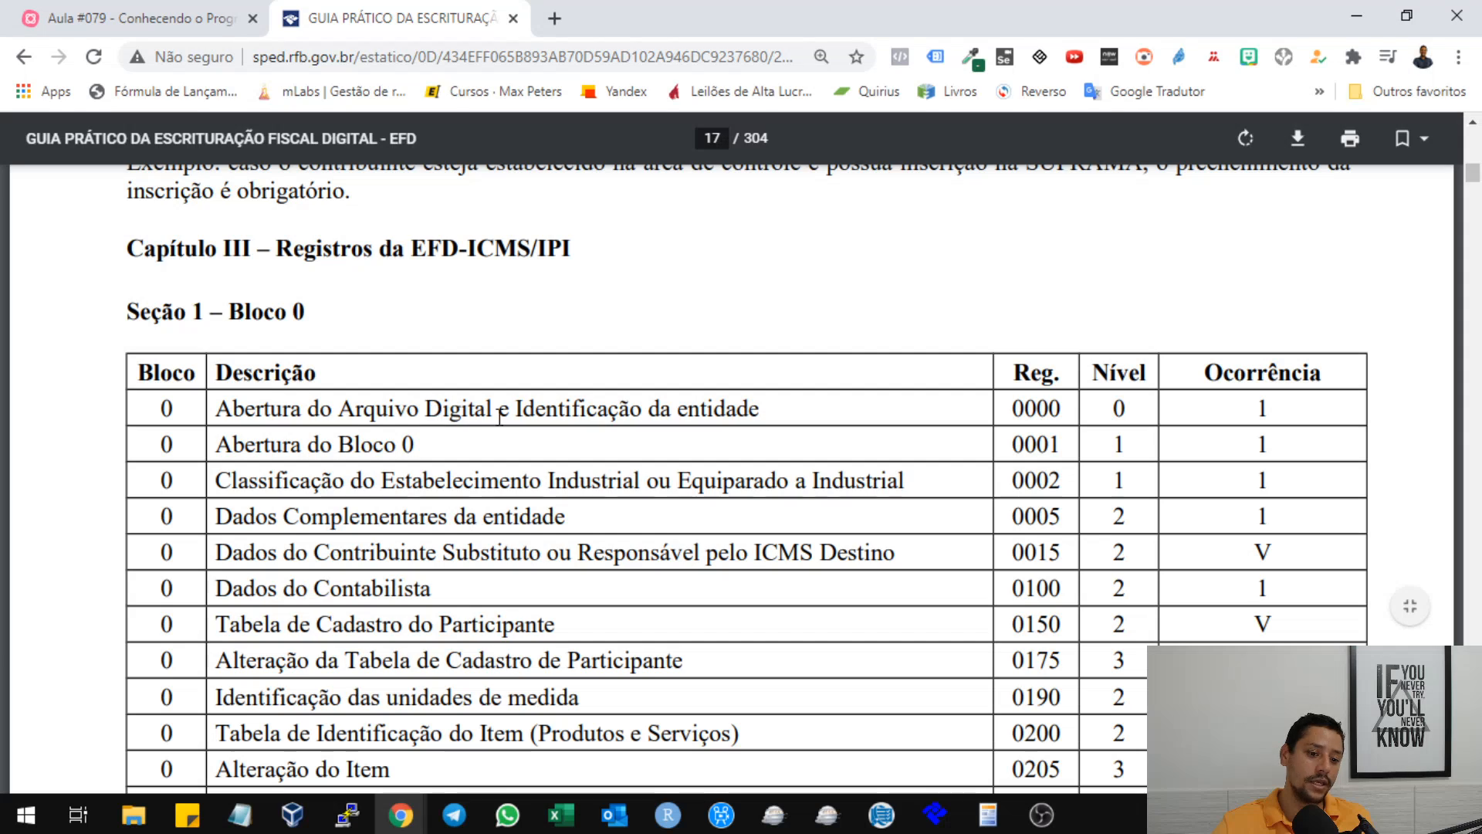
{"action": "left_click_drag", "start_coordinate": [515, 409], "coordinate": [792, 409]}
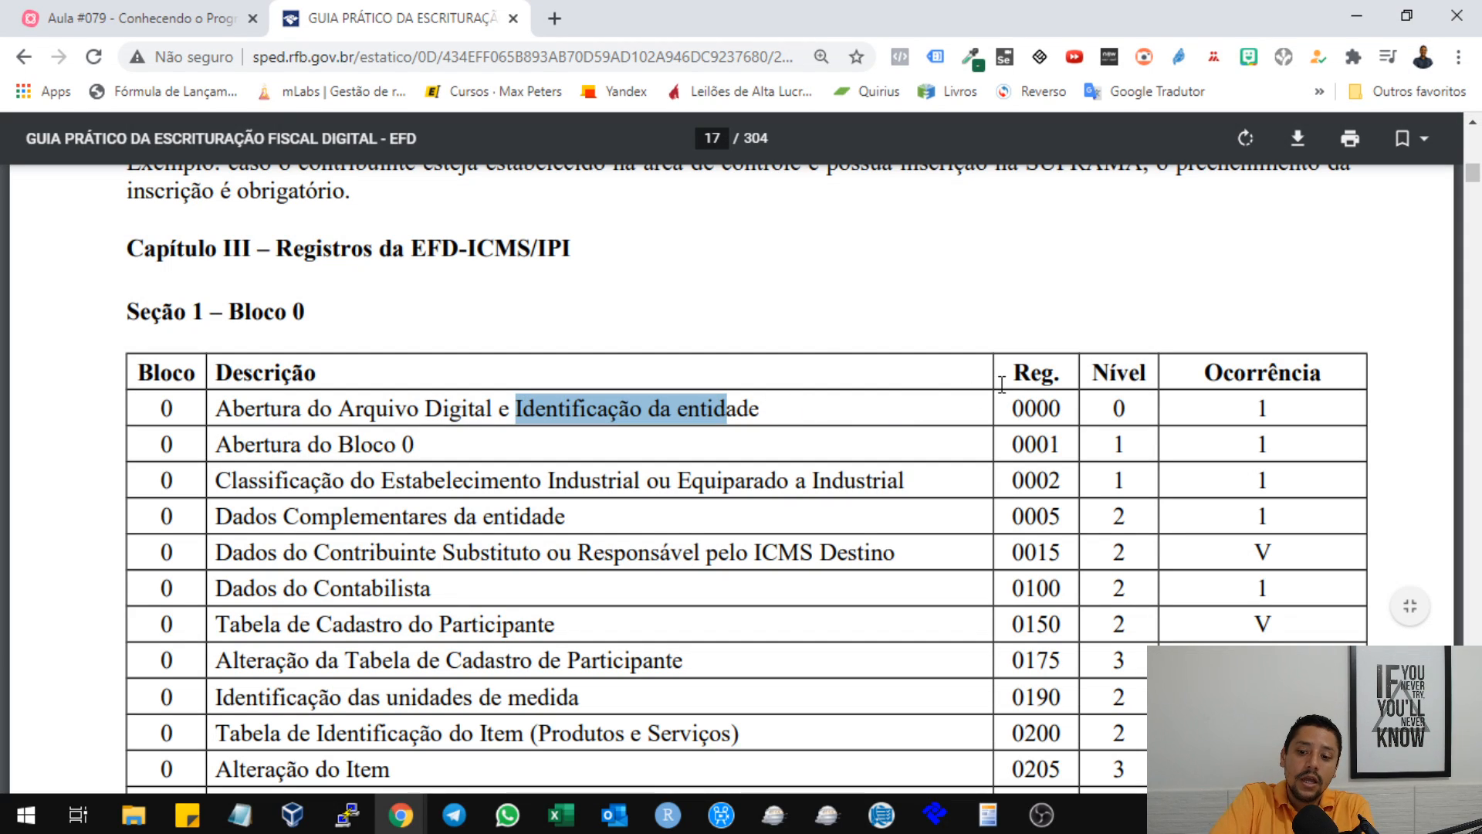
{"action": "left_click_drag", "start_coordinate": [1010, 408], "coordinate": [1133, 409]}
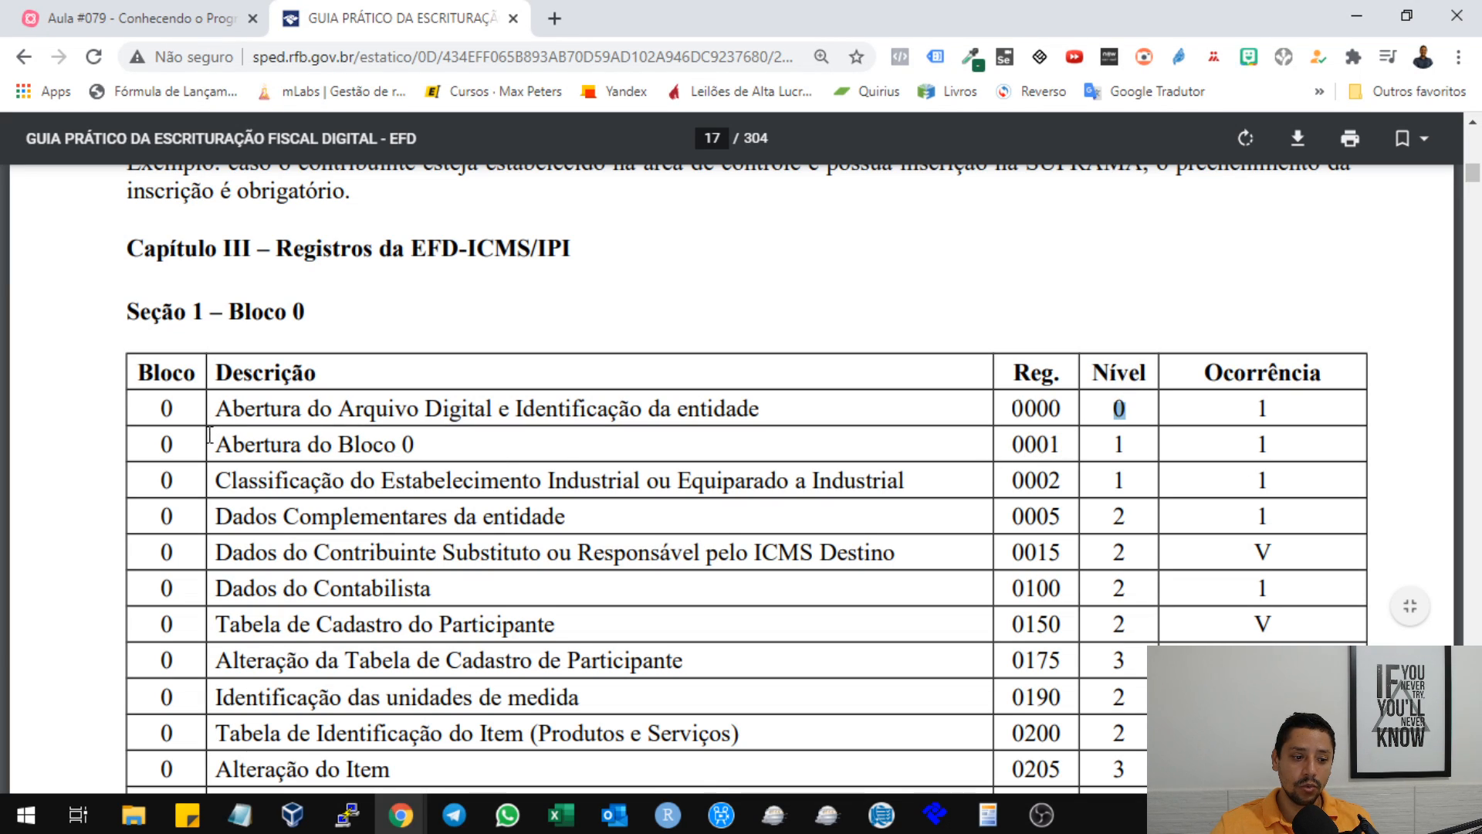
{"action": "left_click_drag", "start_coordinate": [209, 434], "coordinate": [426, 448]}
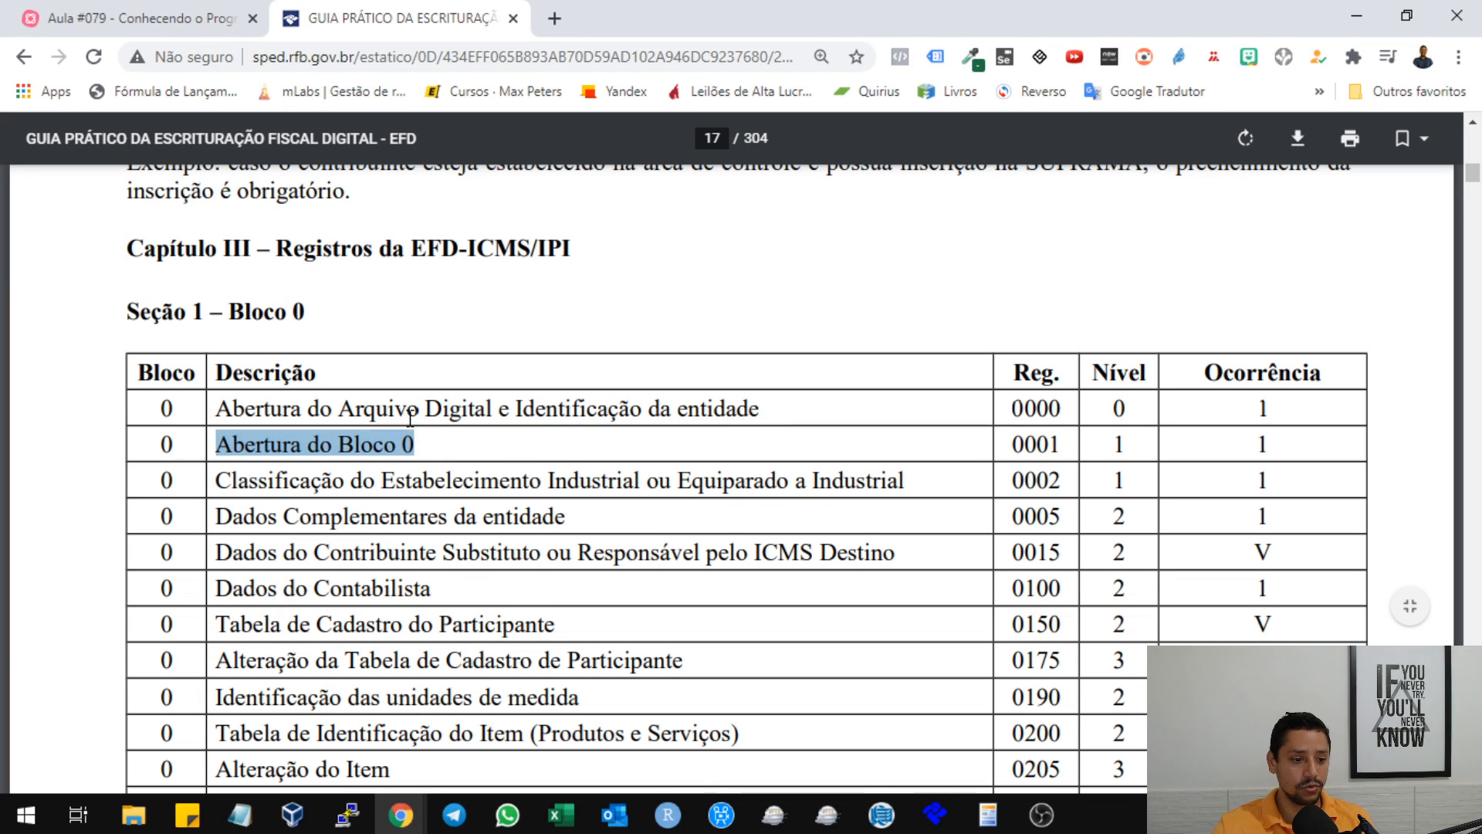
{"action": "left_click", "coordinate": [410, 417]}
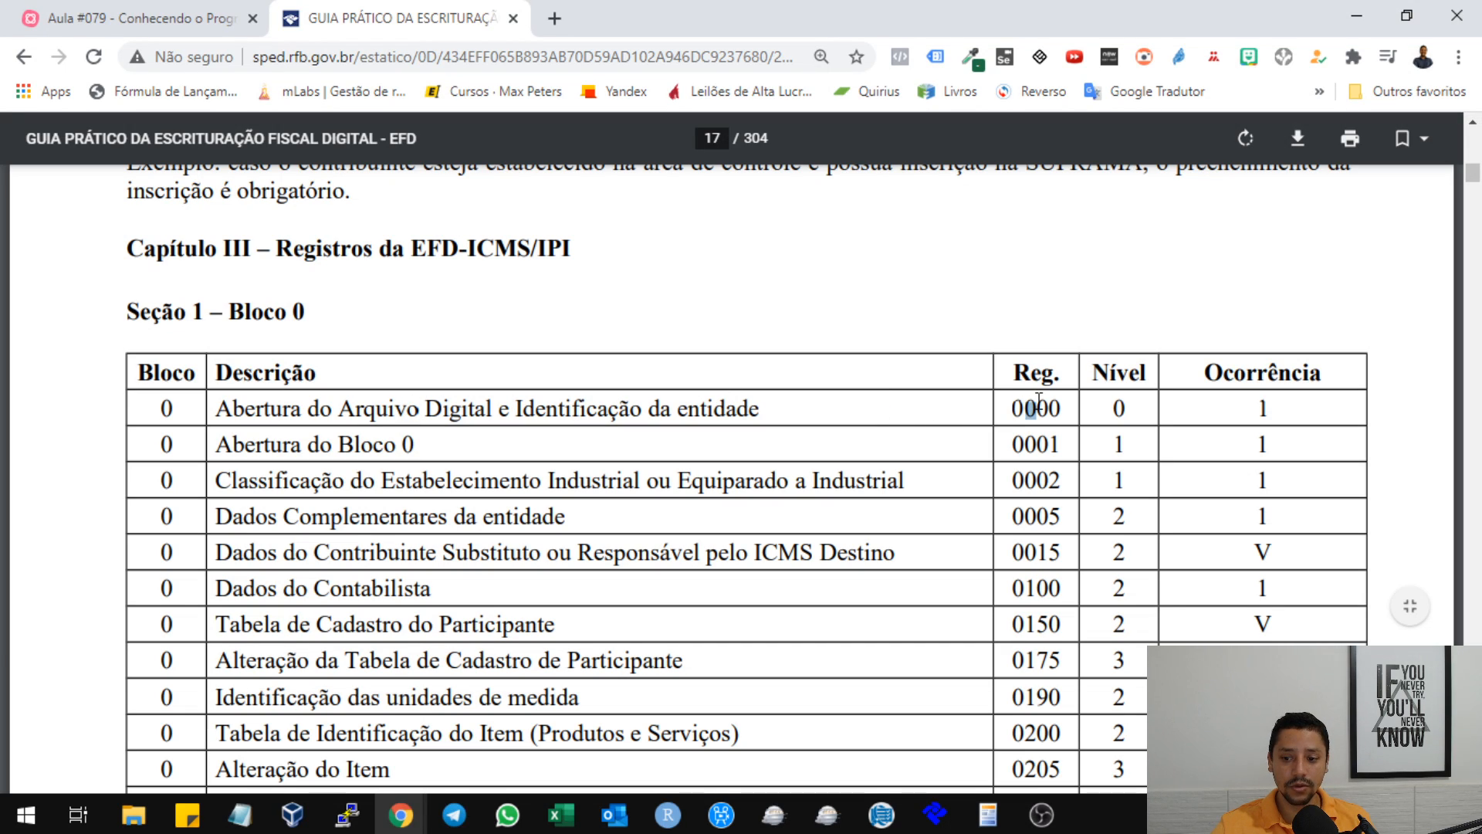
Highlight the code 0000 and its Nível value, followed by the Nível values of records 0001 and 0005.
{"action": "left_click_drag", "start_coordinate": [1038, 400], "coordinate": [1018, 391]}
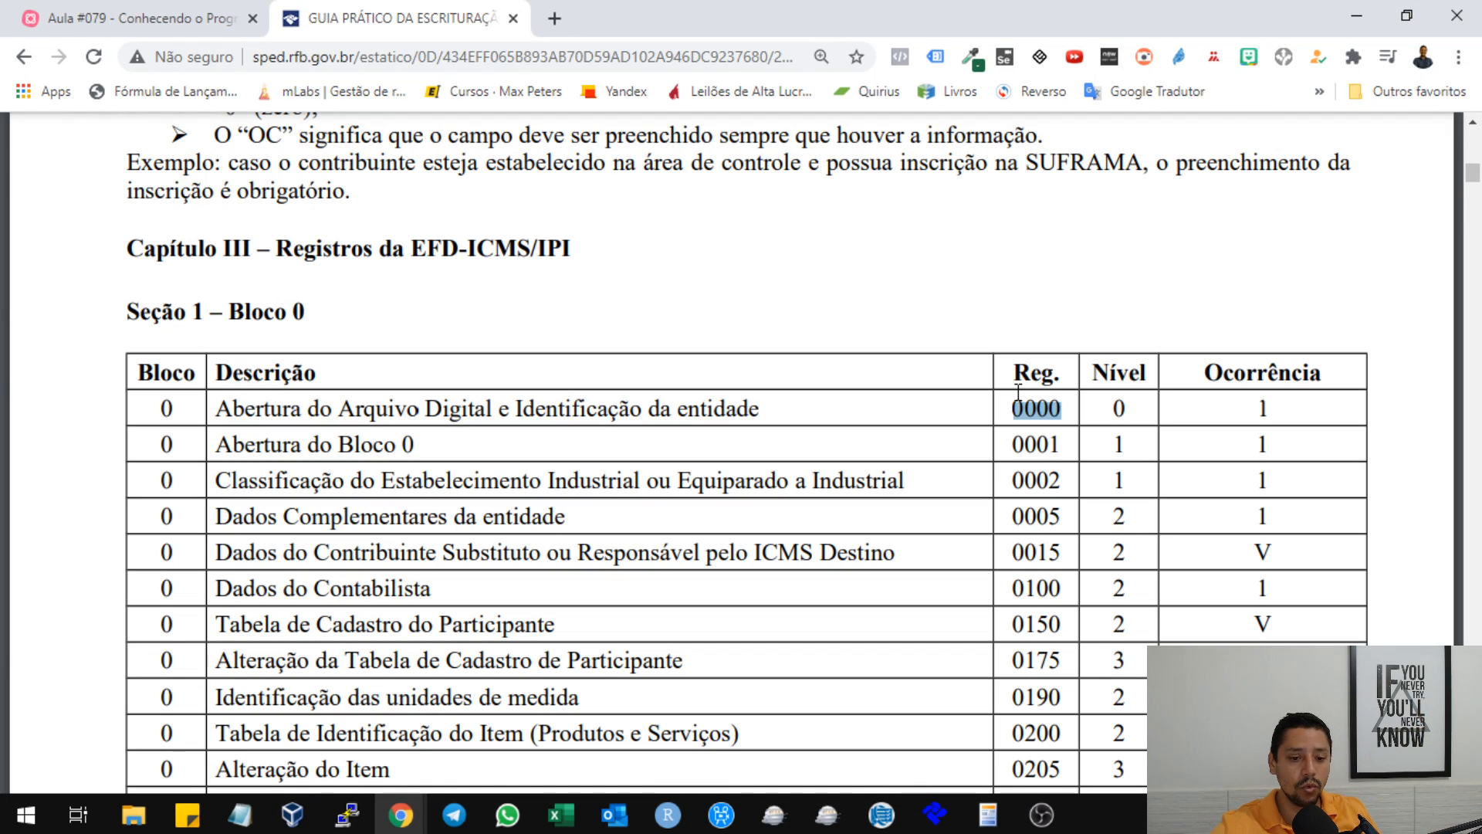
{"action": "left_click_drag", "start_coordinate": [1105, 410], "coordinate": [1132, 413]}
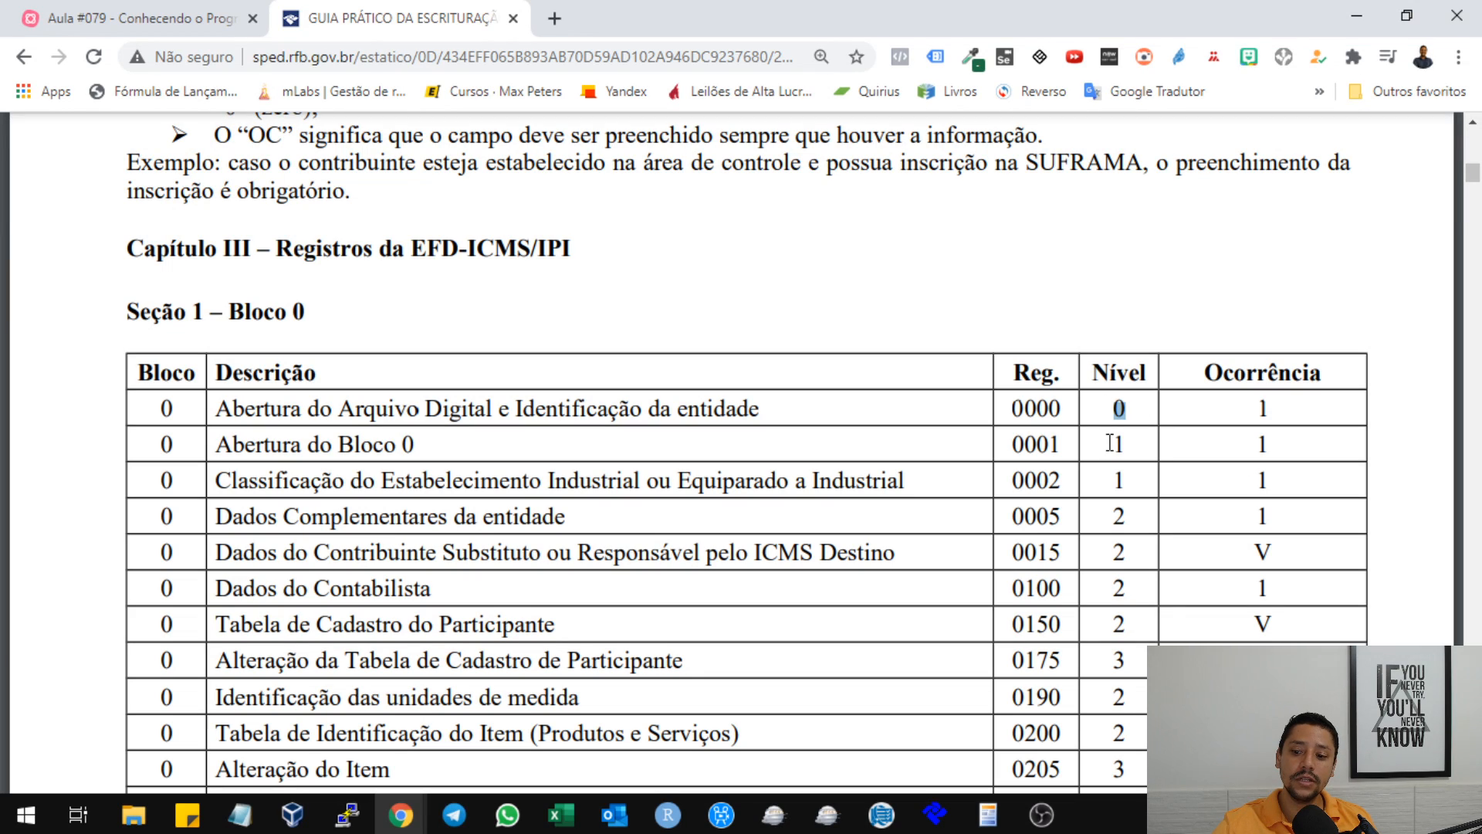
{"action": "left_click_drag", "start_coordinate": [1112, 442], "coordinate": [1147, 443]}
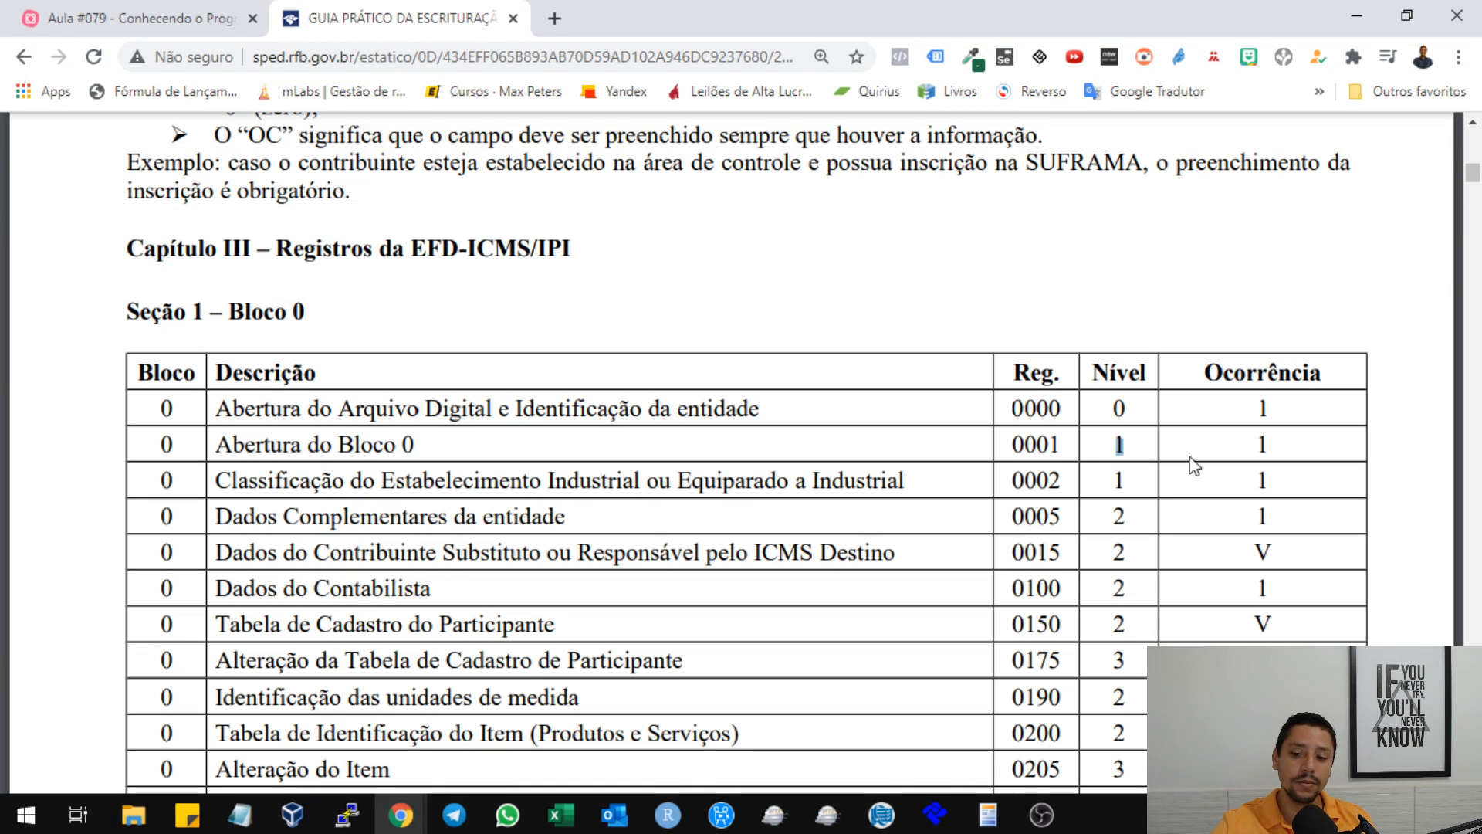
{"action": "left_click_drag", "start_coordinate": [1106, 516], "coordinate": [1127, 519]}
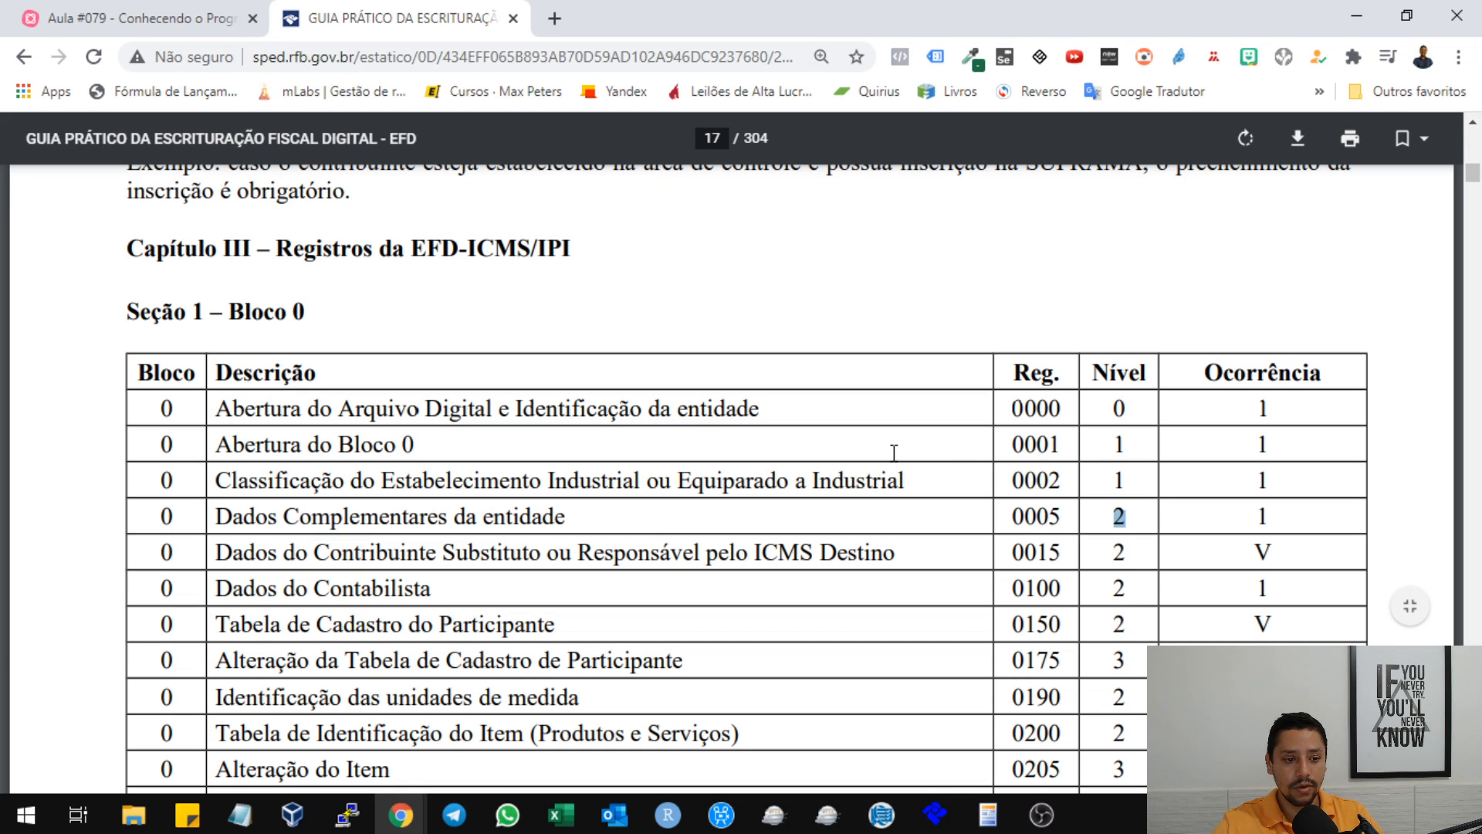
Find the Seção 10 – Bloco 9 table and highlight the "Abertura do Bloco 9" and "Encerramento do Arquivo Digital" entries, including the latter's code 9999.
{"action": "scroll", "coordinate": [764, 410], "scroll_direction": "down", "scroll_amount": 20}
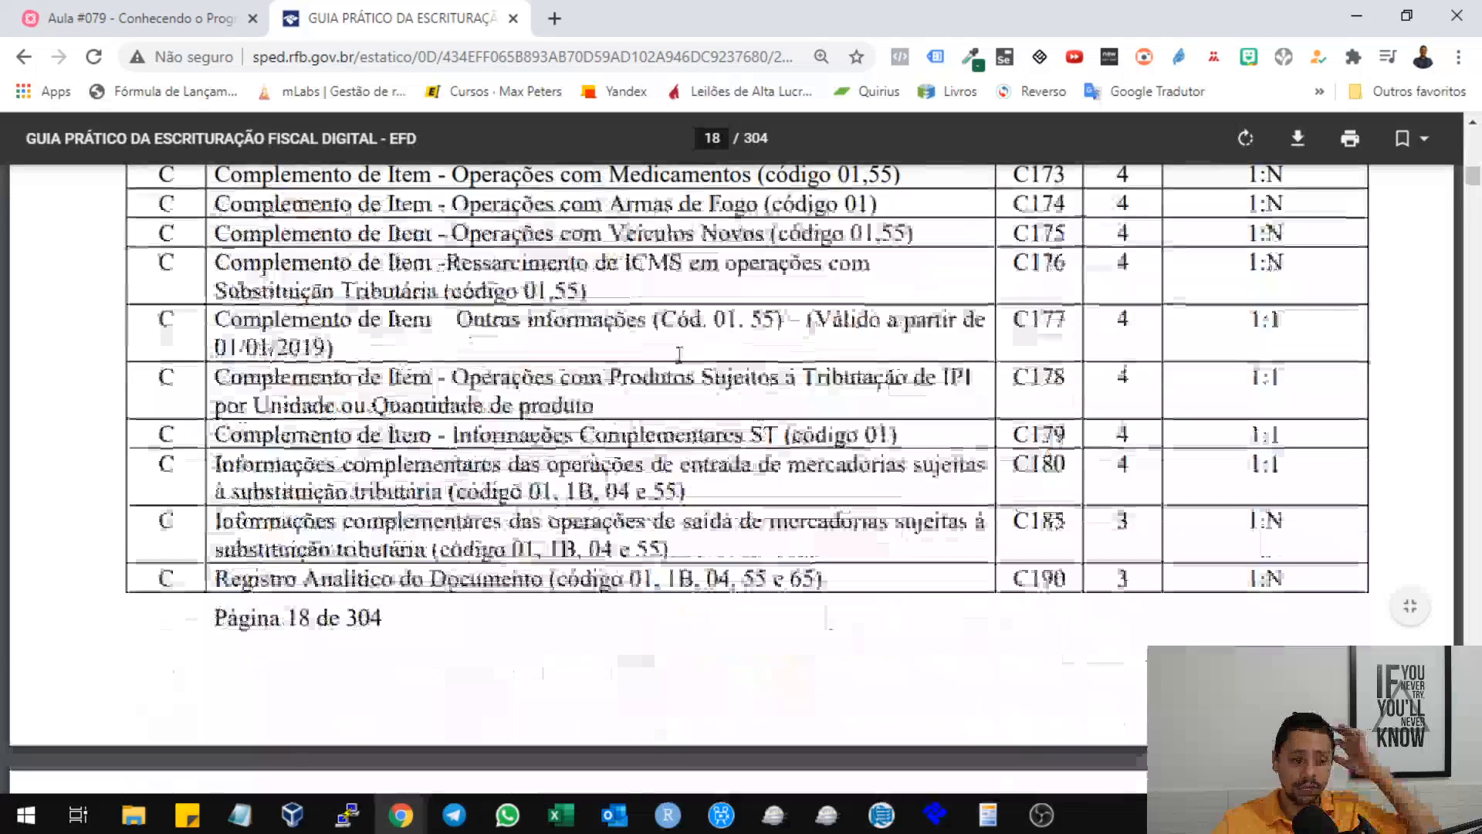
{"action": "scroll", "coordinate": [678, 354], "scroll_direction": "down", "scroll_amount": 20}
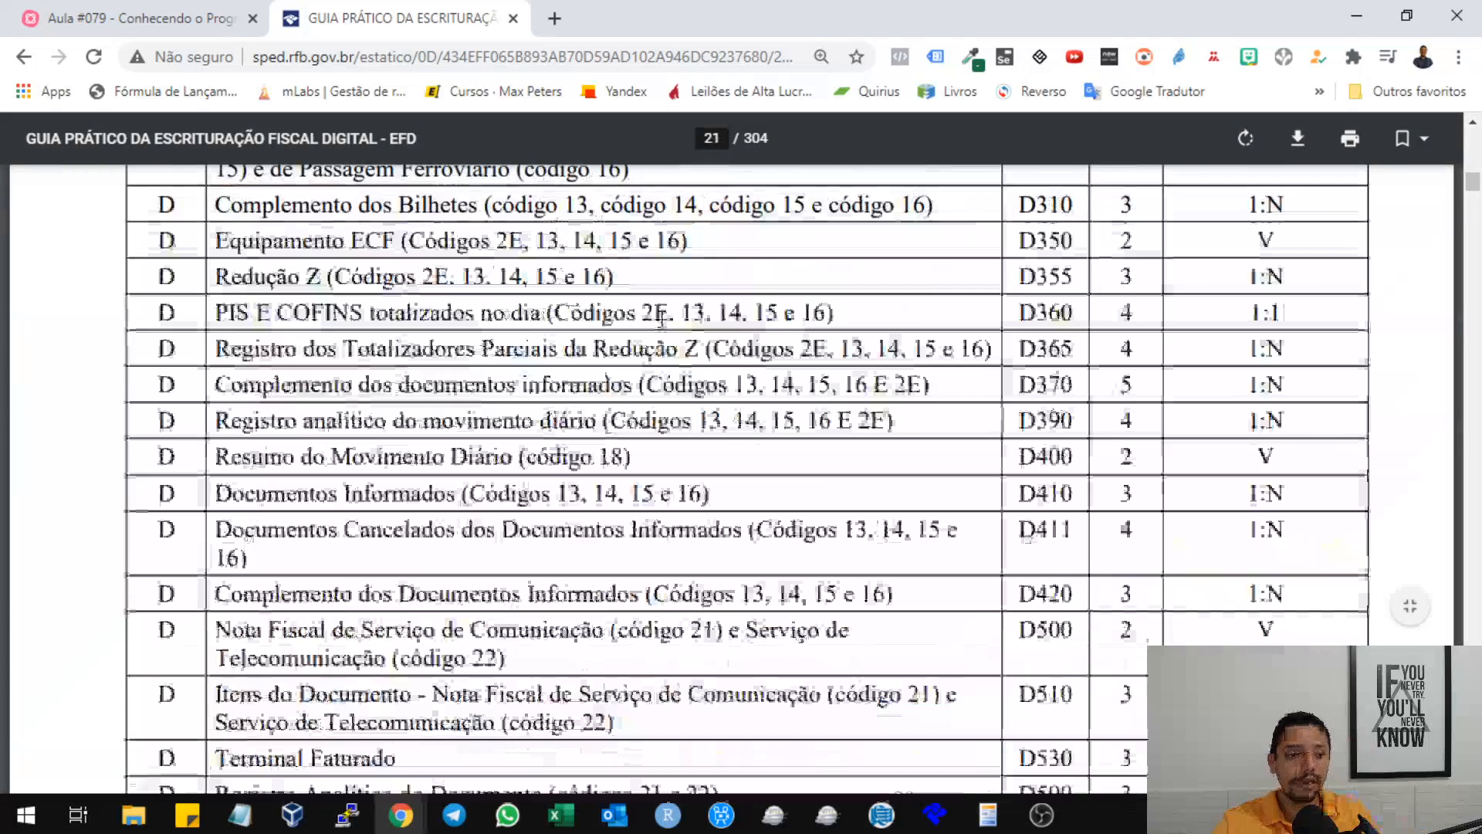
{"action": "scroll", "coordinate": [661, 317], "scroll_direction": "down", "scroll_amount": 20}
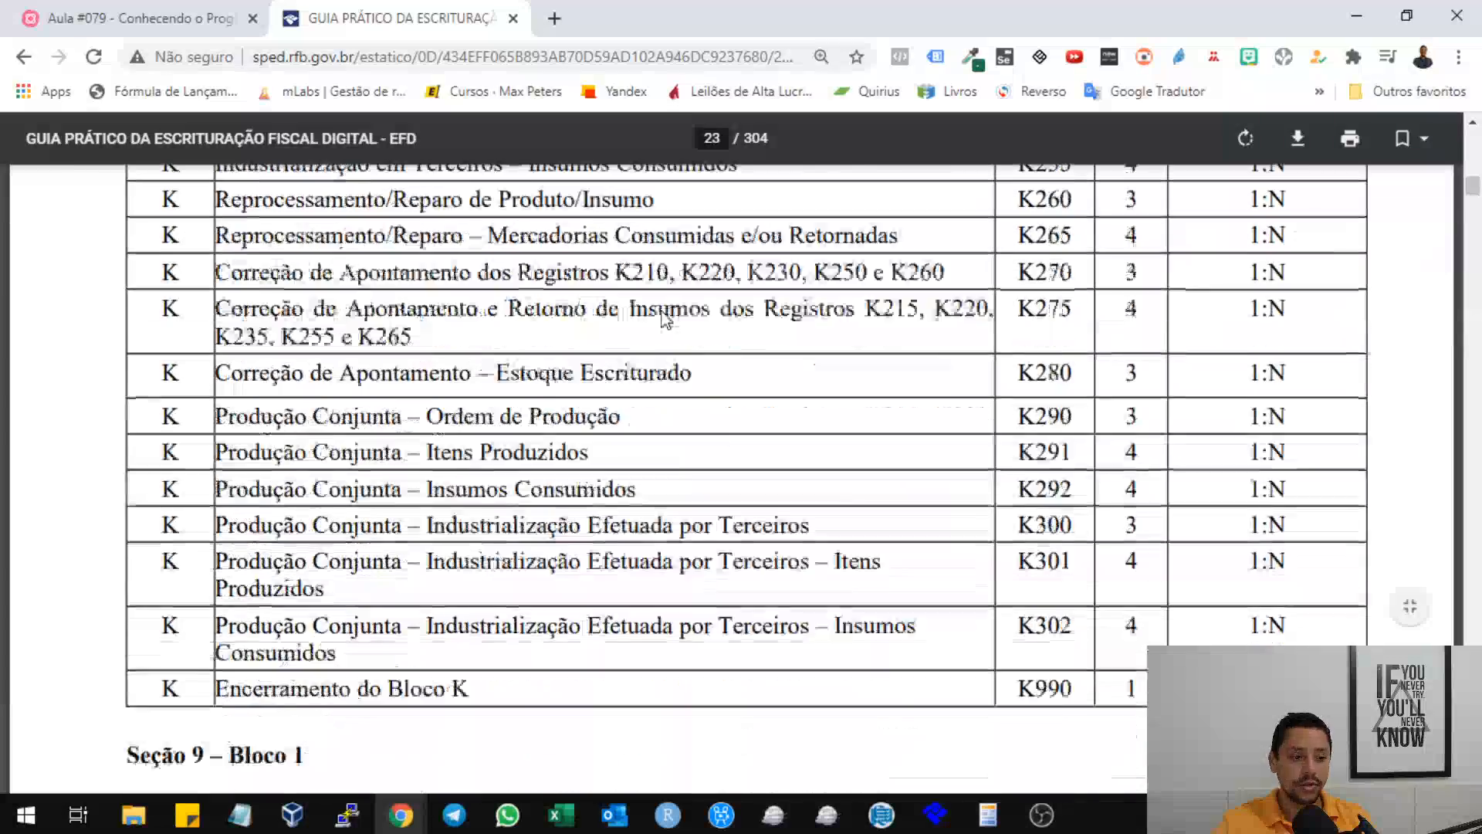
{"action": "scroll", "coordinate": [665, 319], "scroll_direction": "down", "scroll_amount": 20}
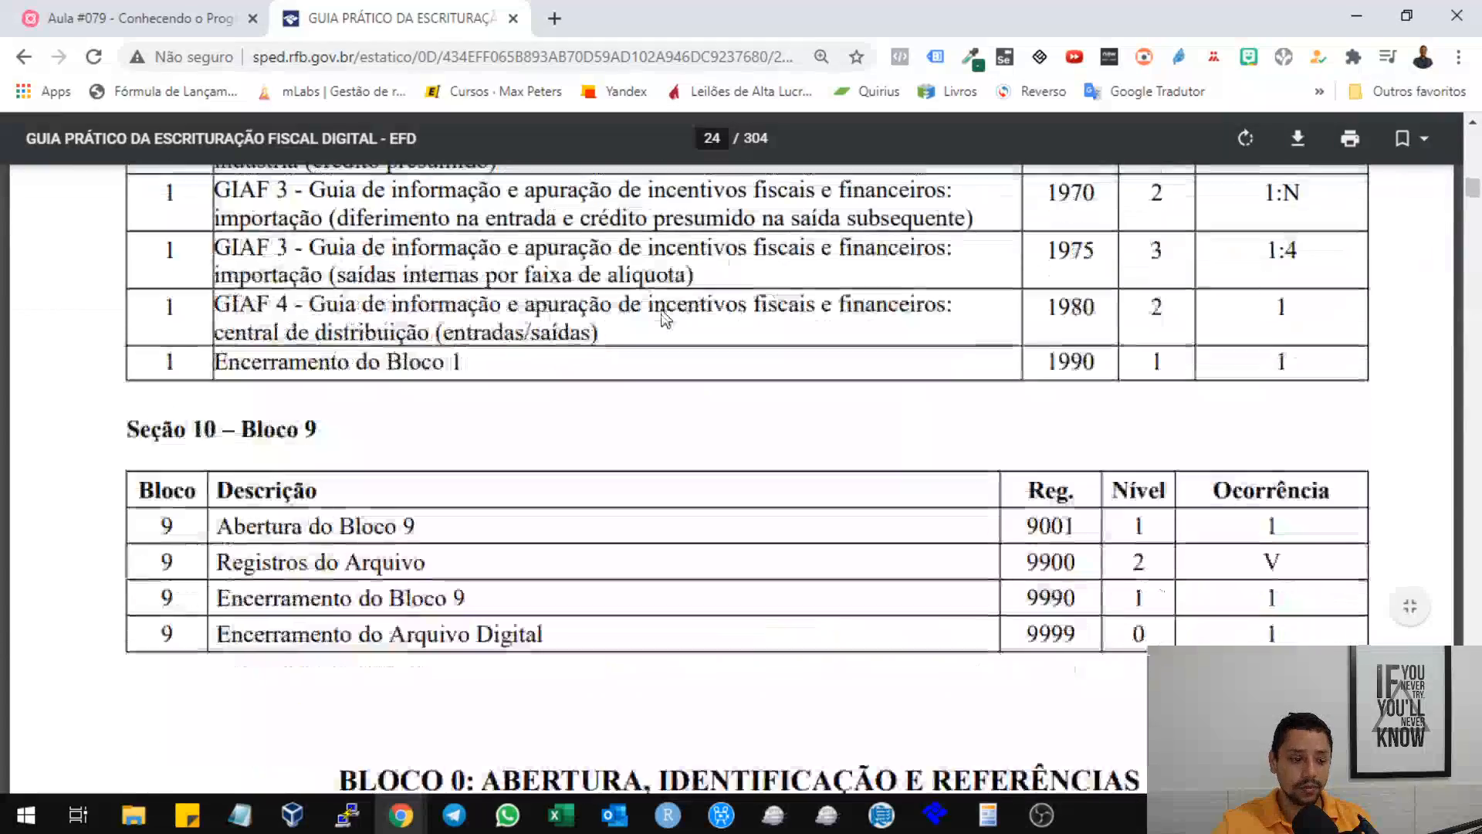
{"action": "scroll", "coordinate": [665, 319], "scroll_direction": "down", "scroll_amount": 7}
{"action": "scroll", "coordinate": [473, 354], "scroll_direction": "up", "scroll_amount": 7}
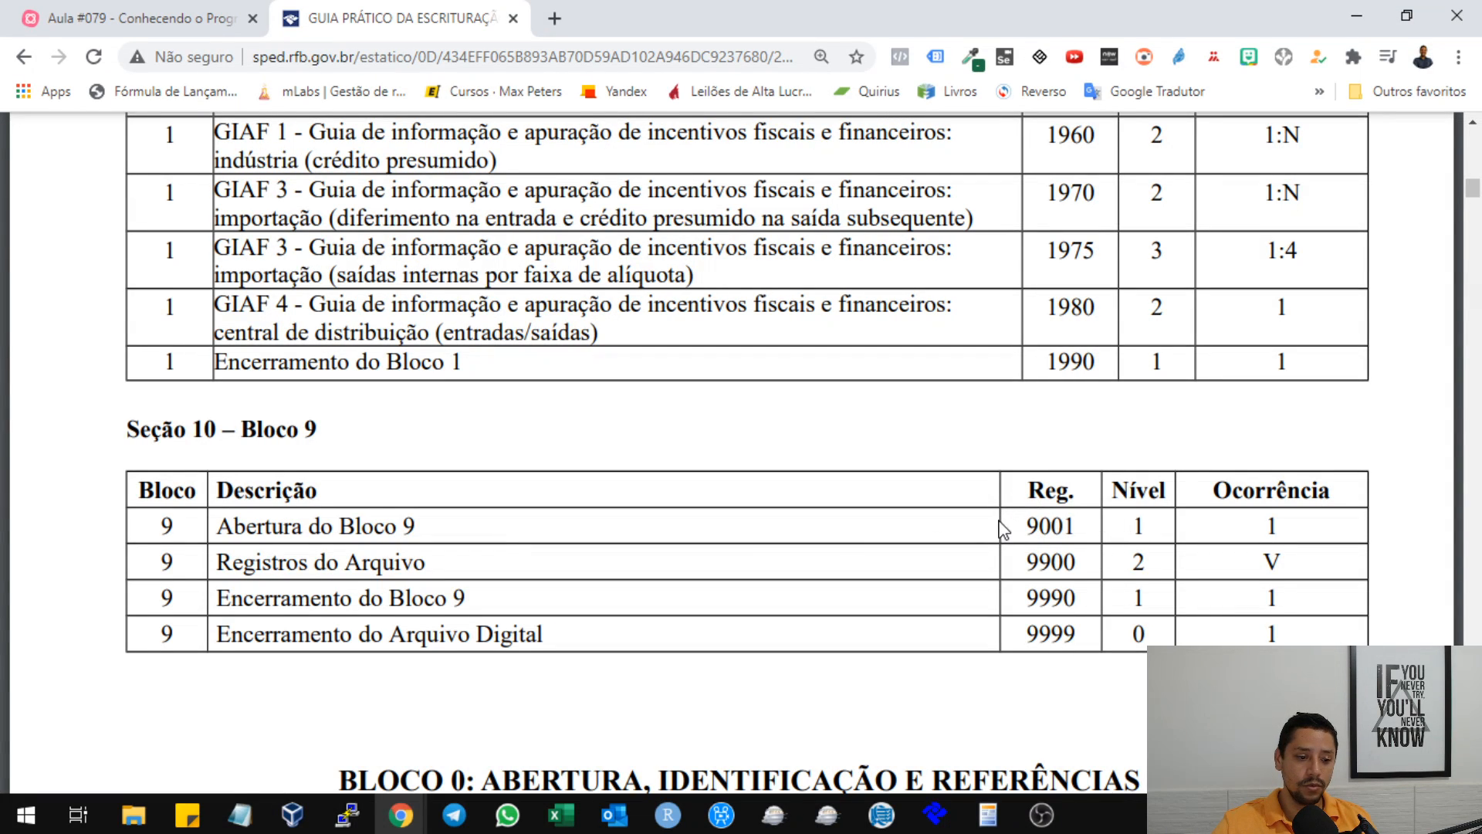
{"action": "left_click_drag", "start_coordinate": [222, 530], "coordinate": [435, 526]}
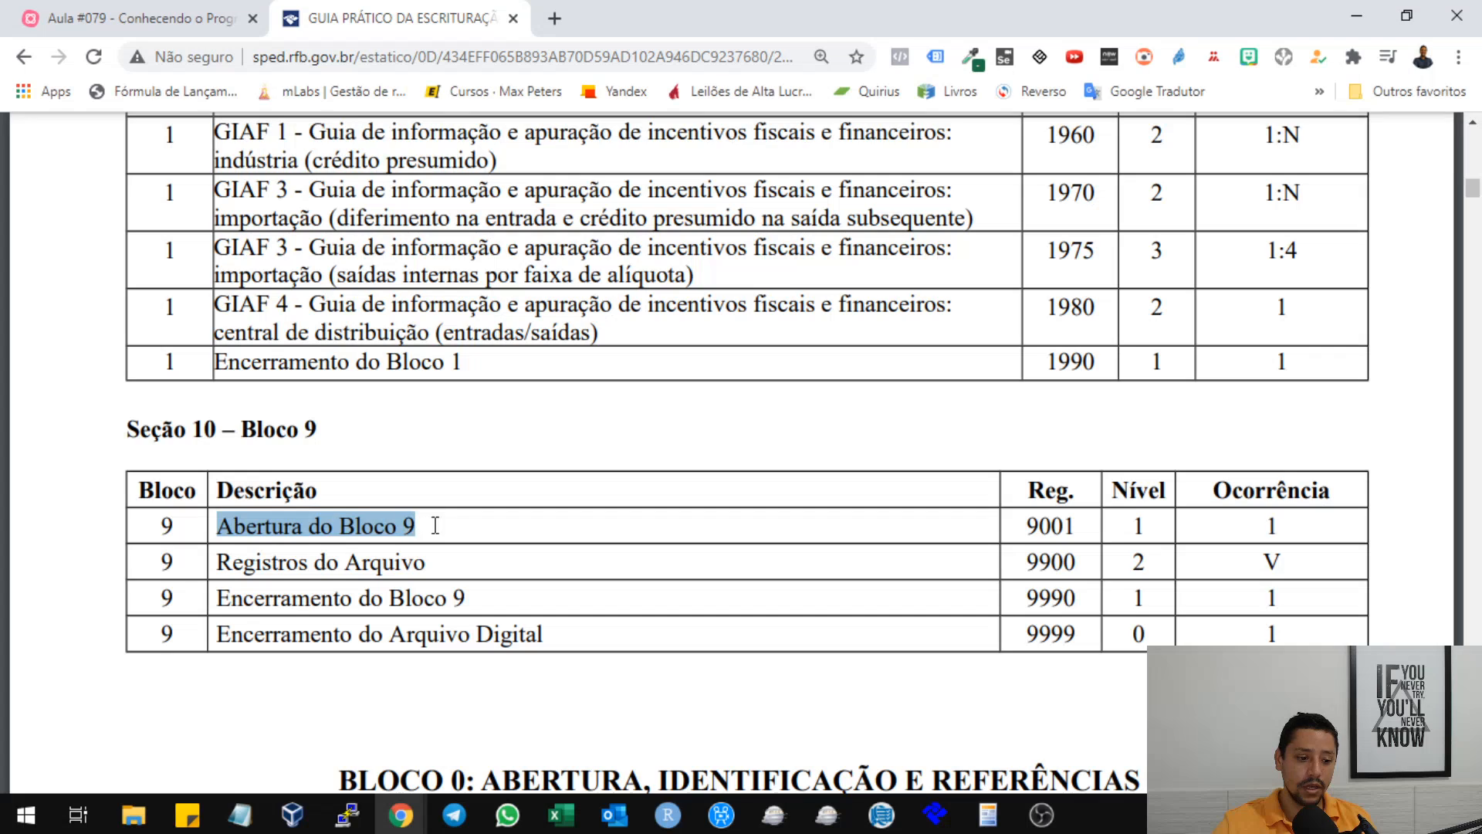
{"action": "left_click_drag", "start_coordinate": [219, 637], "coordinate": [553, 638]}
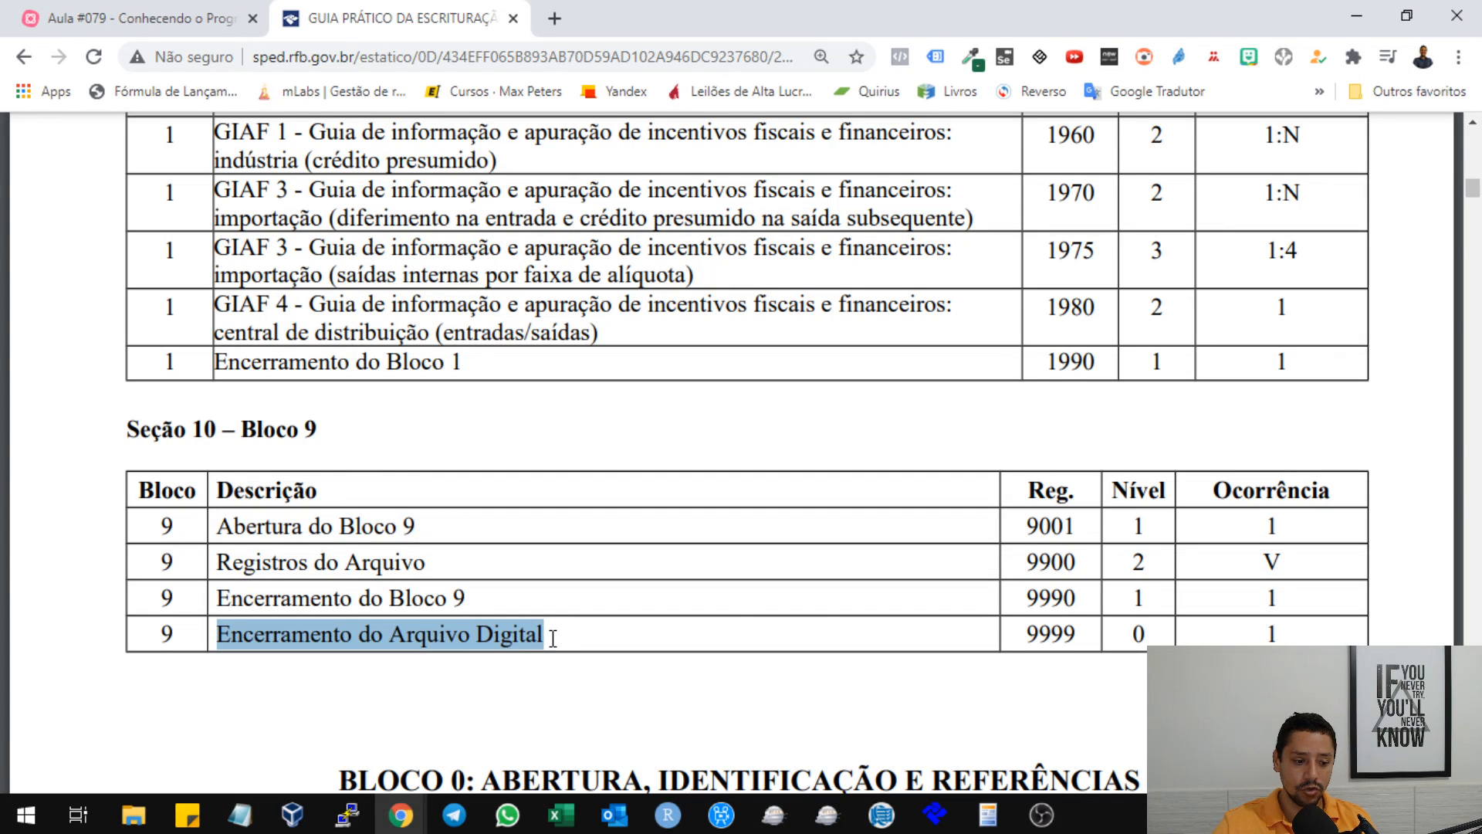
{"action": "triple_click", "coordinate": [1035, 632]}
{"action": "left_click", "coordinate": [1127, 636]}
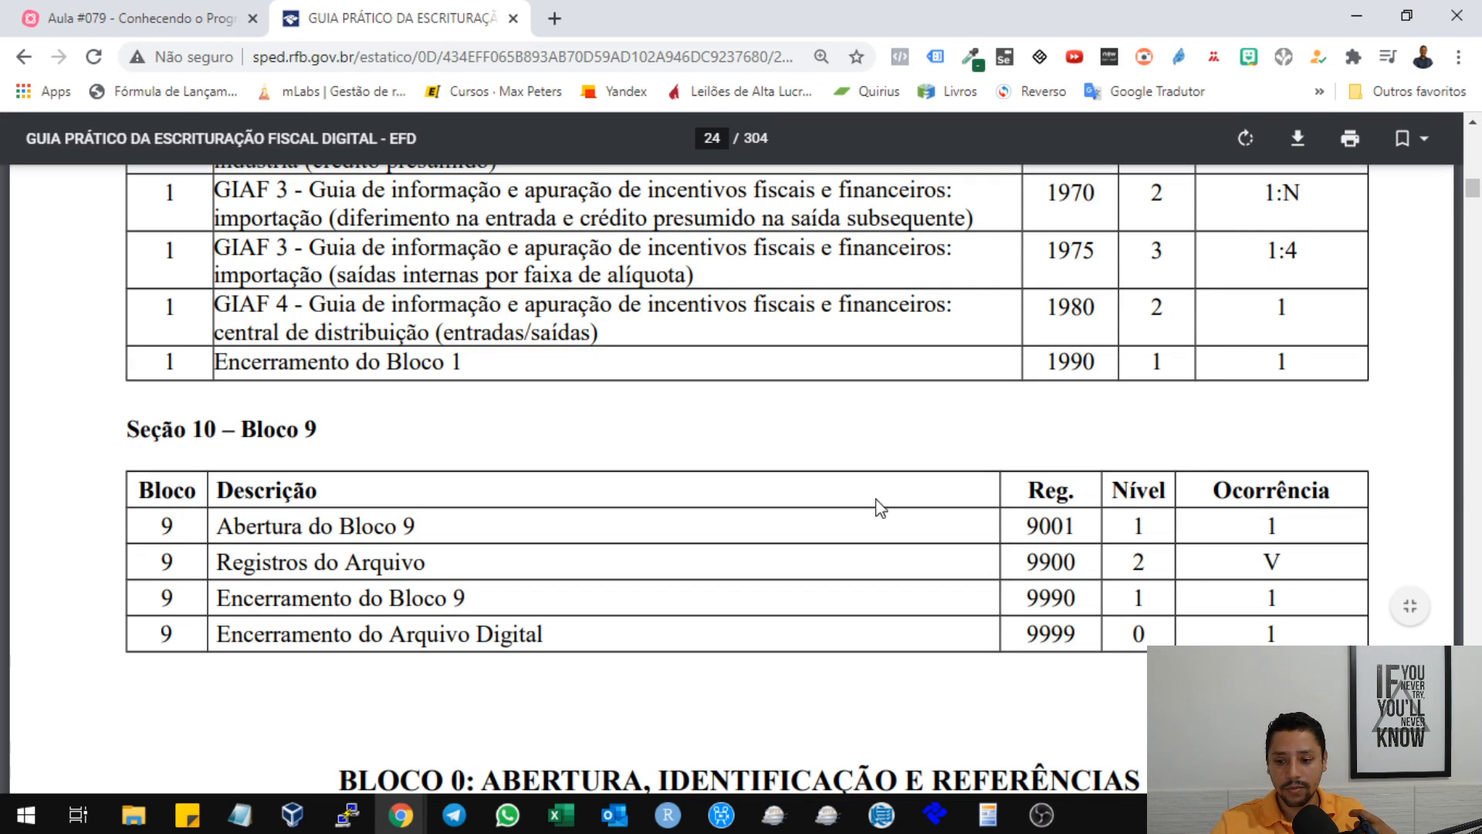
Return to the mind map, expand Informações Relevantes under Registro 9900, and select the Campo 02: REG_BLC topic.
{"action": "left_click", "coordinate": [224, 23]}
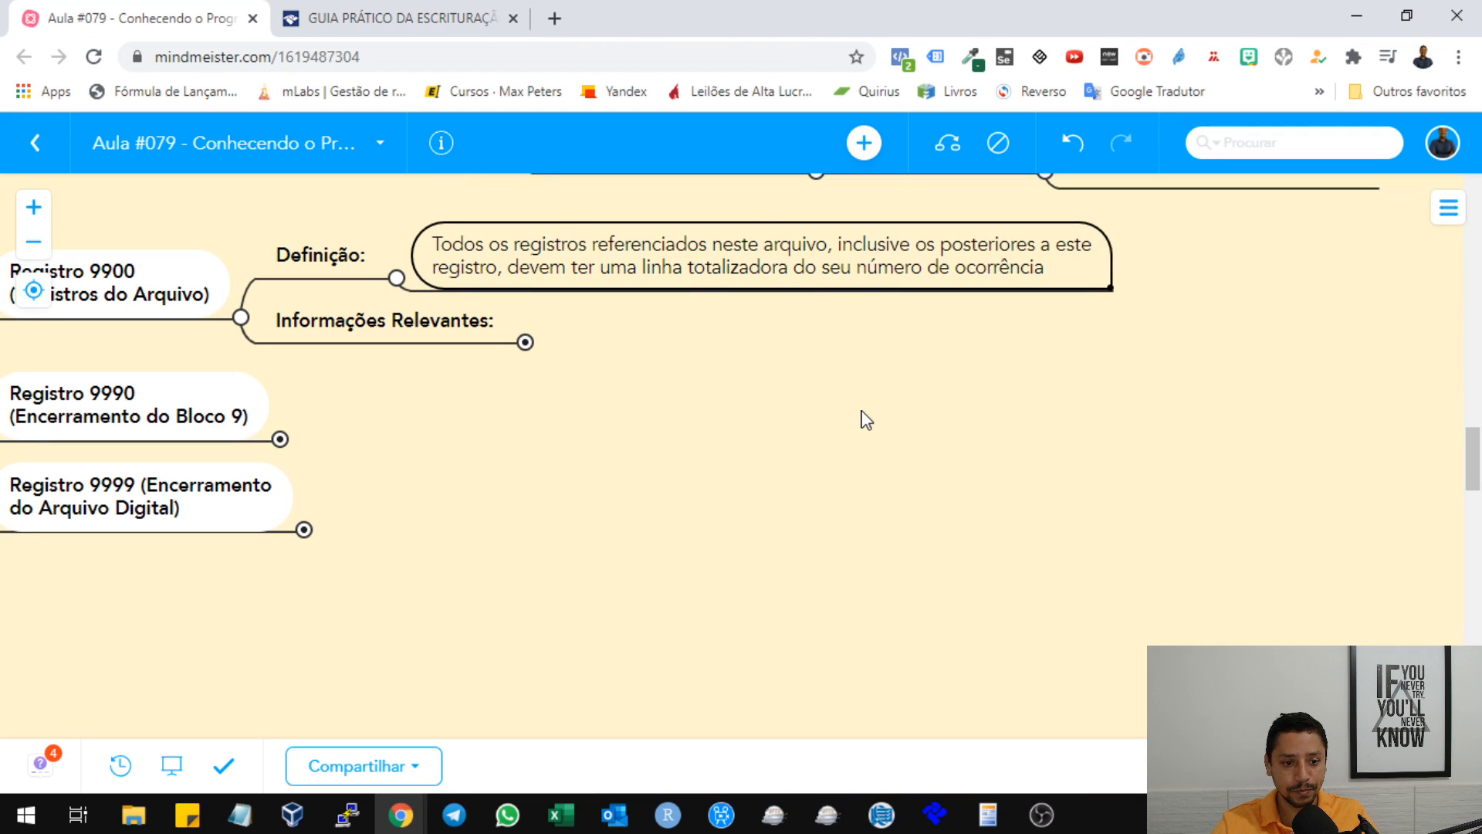
{"action": "left_click", "coordinate": [400, 317]}
{"action": "left_click", "coordinate": [525, 342]}
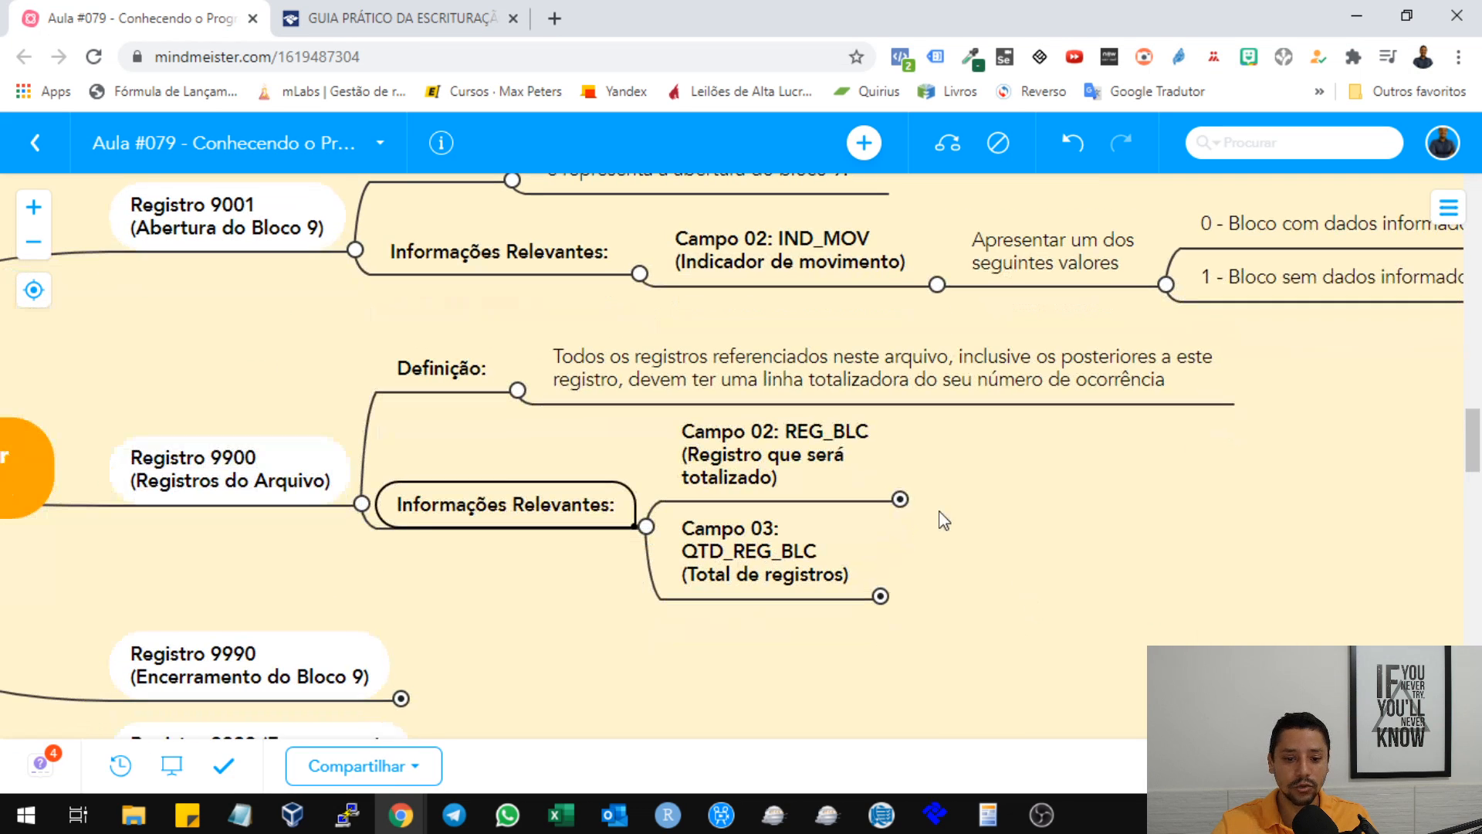
{"action": "left_click", "coordinate": [803, 472]}
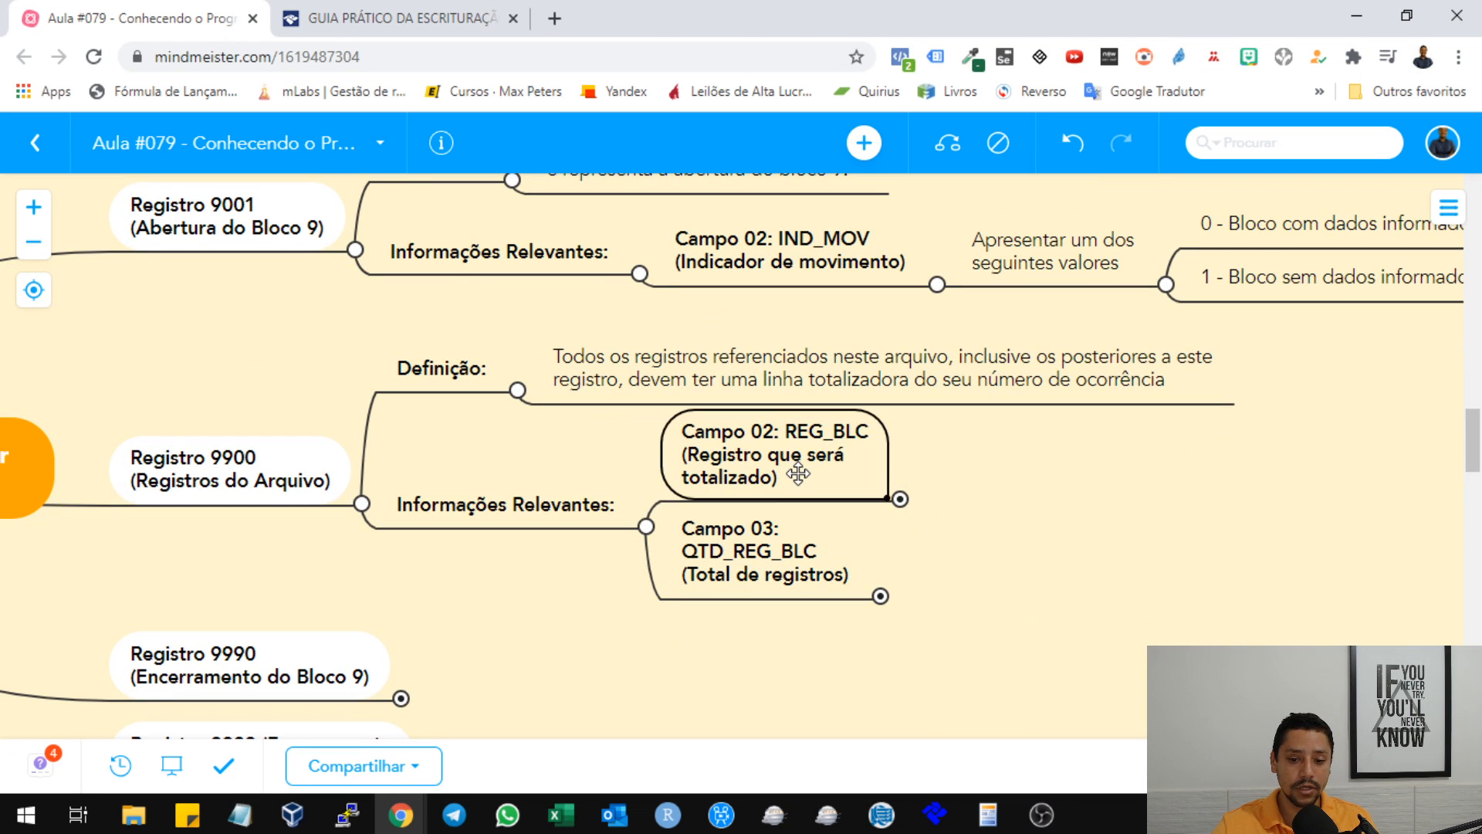
Expand the details of Campo 02: REG_BLC and Campo 03: QTD_REG_BLC under Registro 9900, and select the Campo 03 description.
{"action": "left_click", "coordinate": [900, 499]}
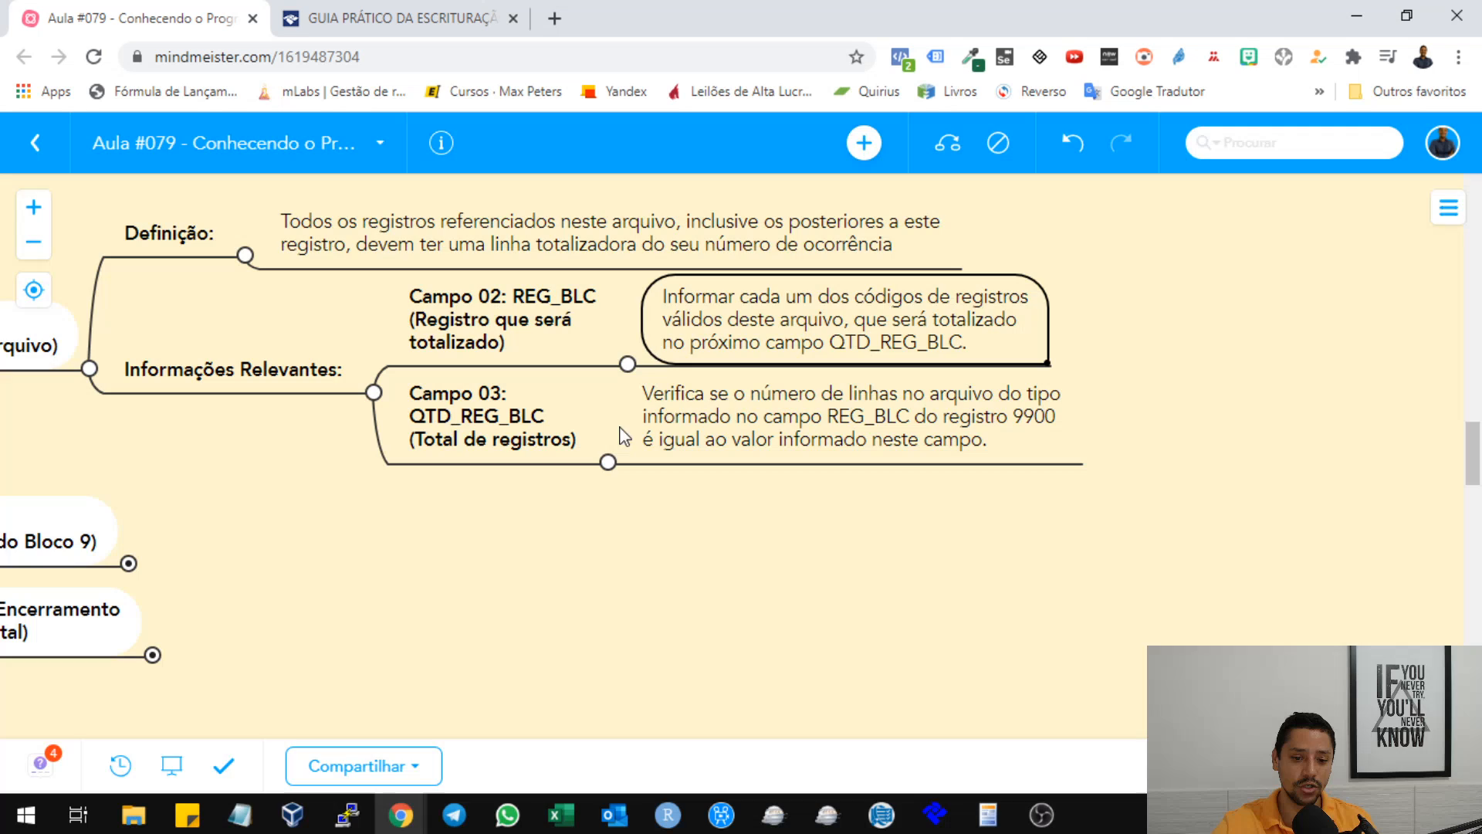
{"action": "left_click", "coordinate": [724, 412]}
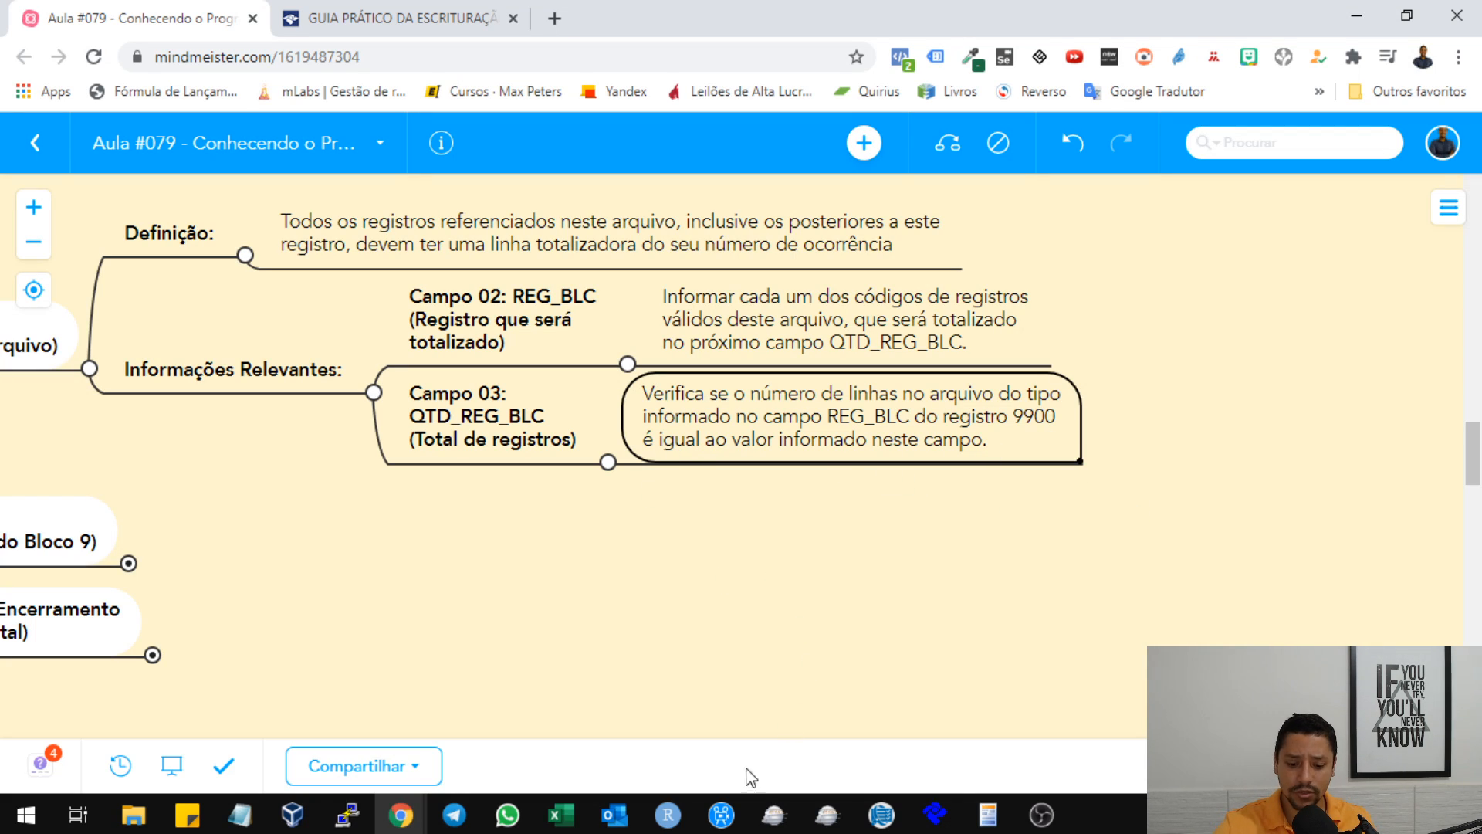
Launch the Sped Fiscal EFD ICMS/IPI program and return to the mind map's Registro 9900 branch while it loads.
{"action": "right_click", "coordinate": [774, 814]}
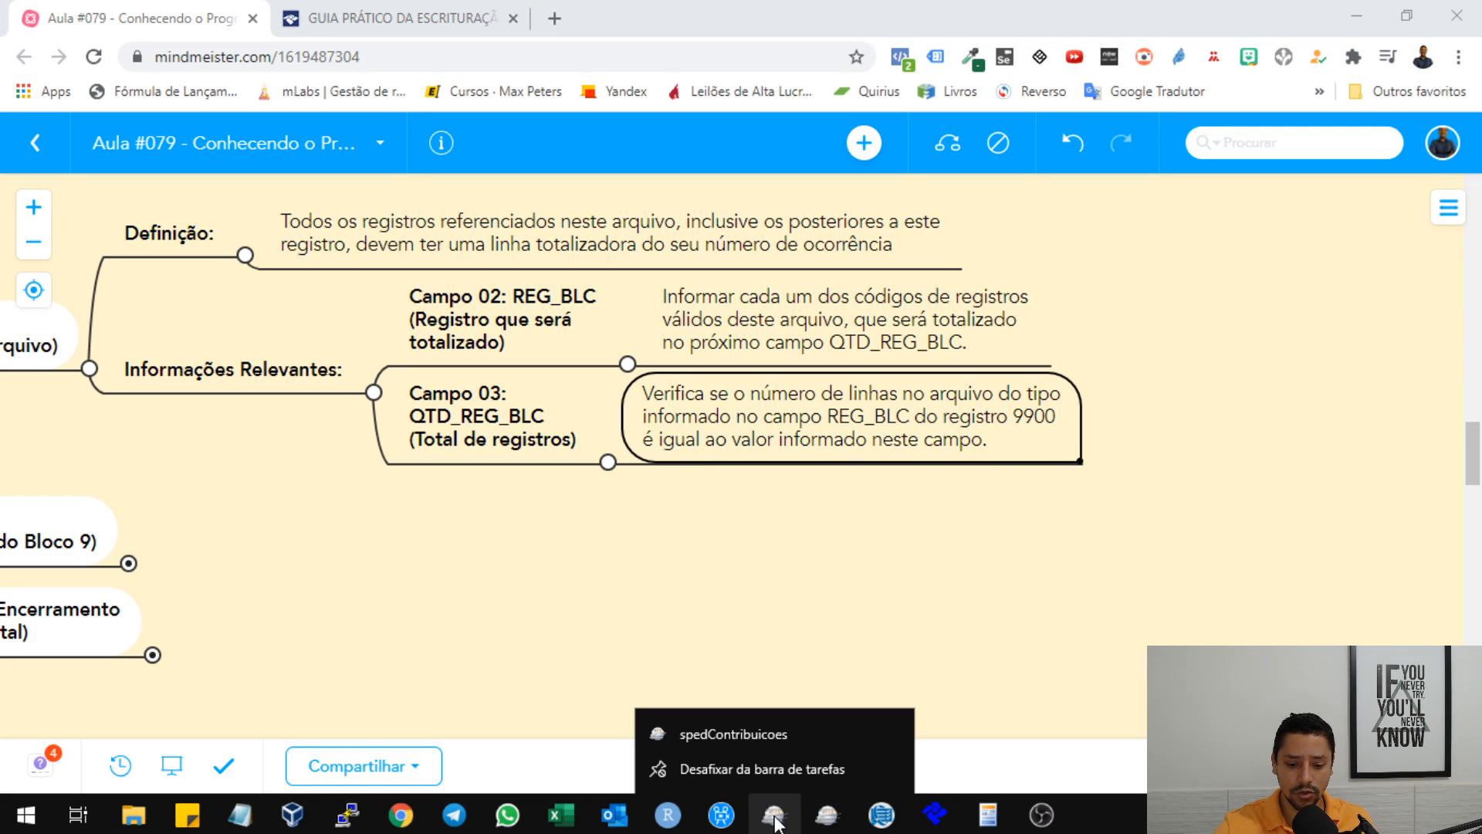
{"action": "left_click", "coordinate": [827, 814]}
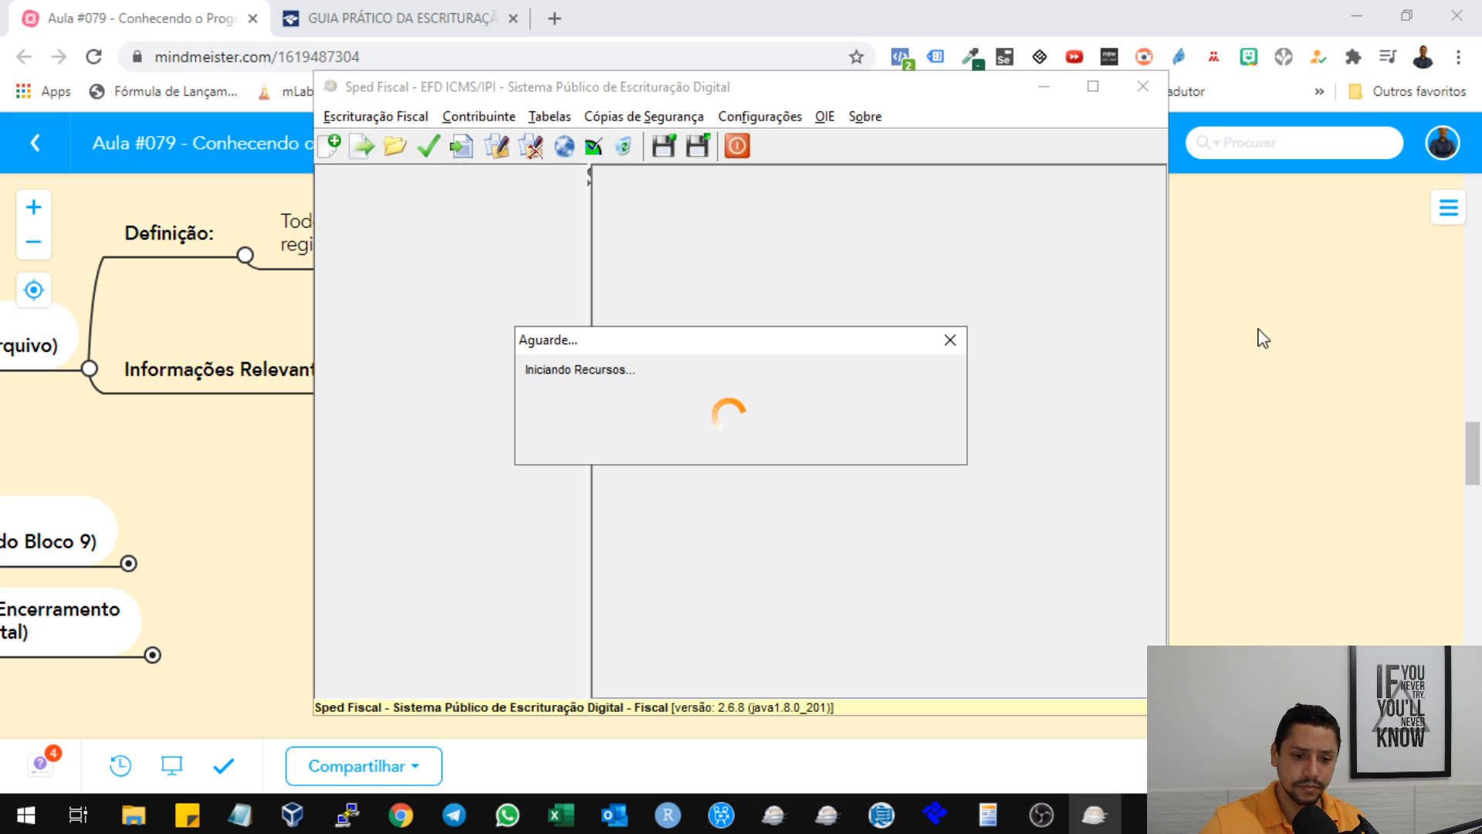
{"action": "left_click", "coordinate": [1237, 375]}
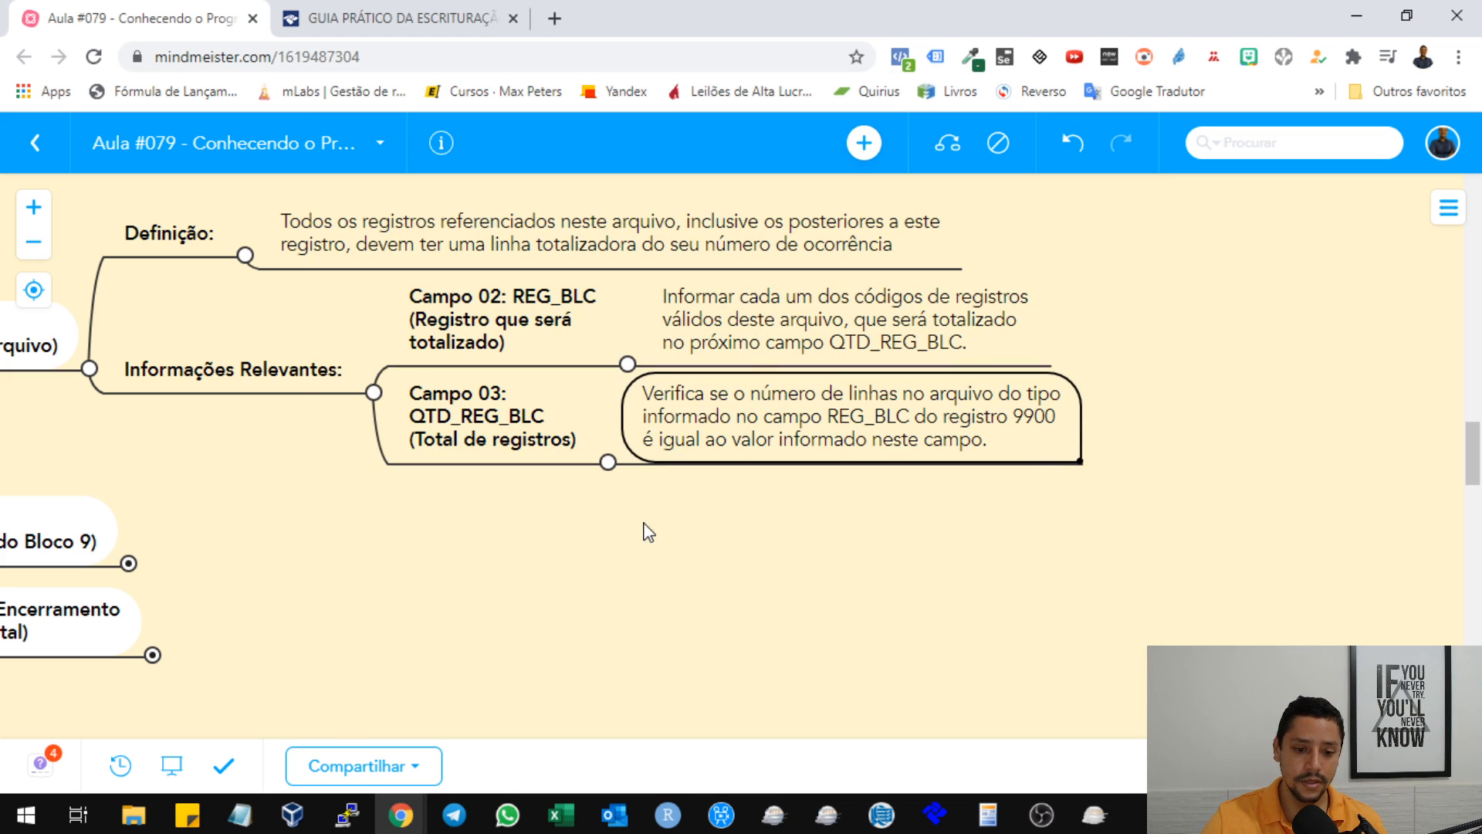
{"action": "left_click_drag", "start_coordinate": [566, 602], "coordinate": [878, 684]}
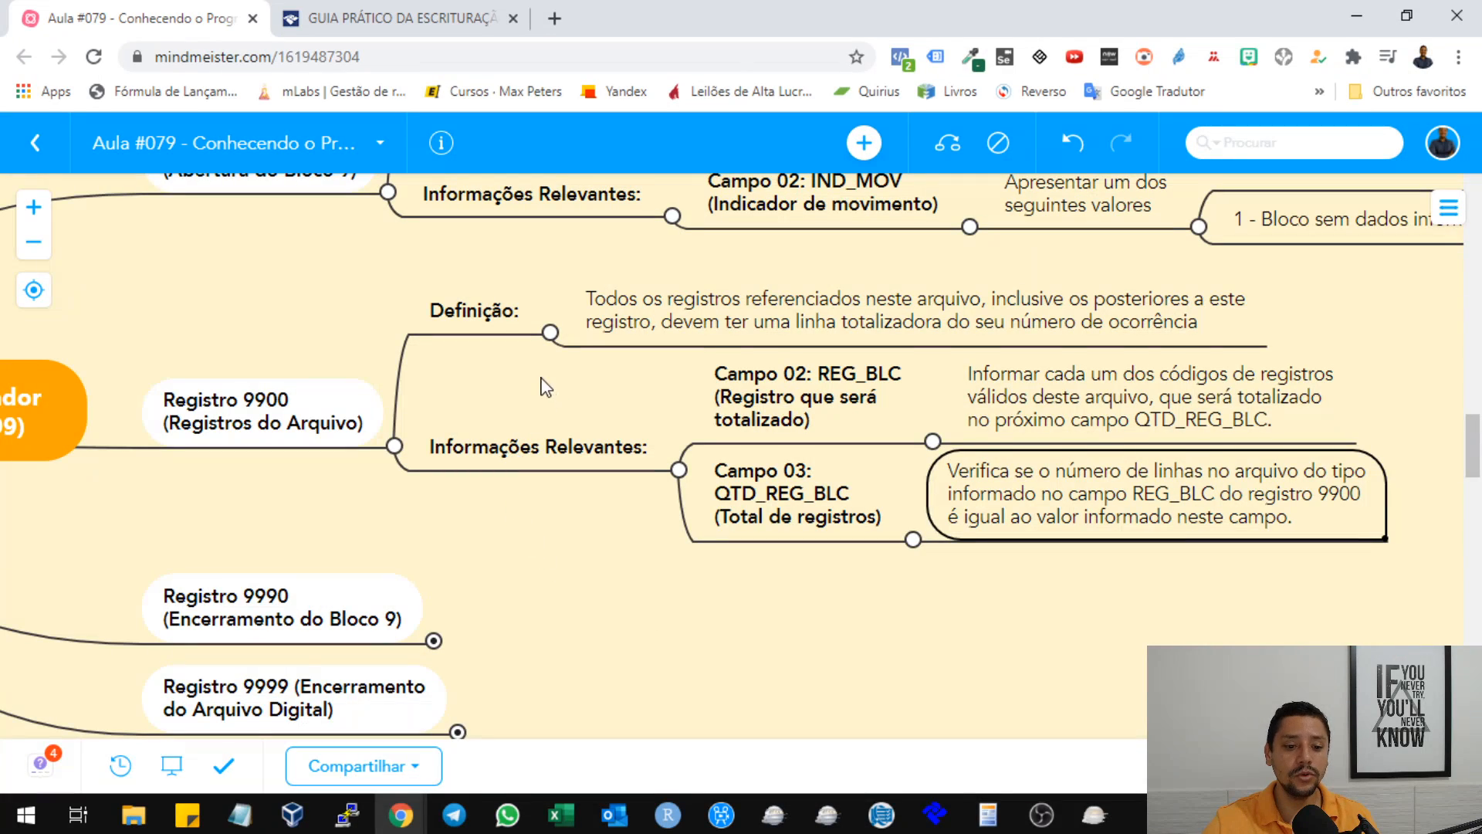
{"action": "left_click_drag", "start_coordinate": [550, 394], "coordinate": [534, 381]}
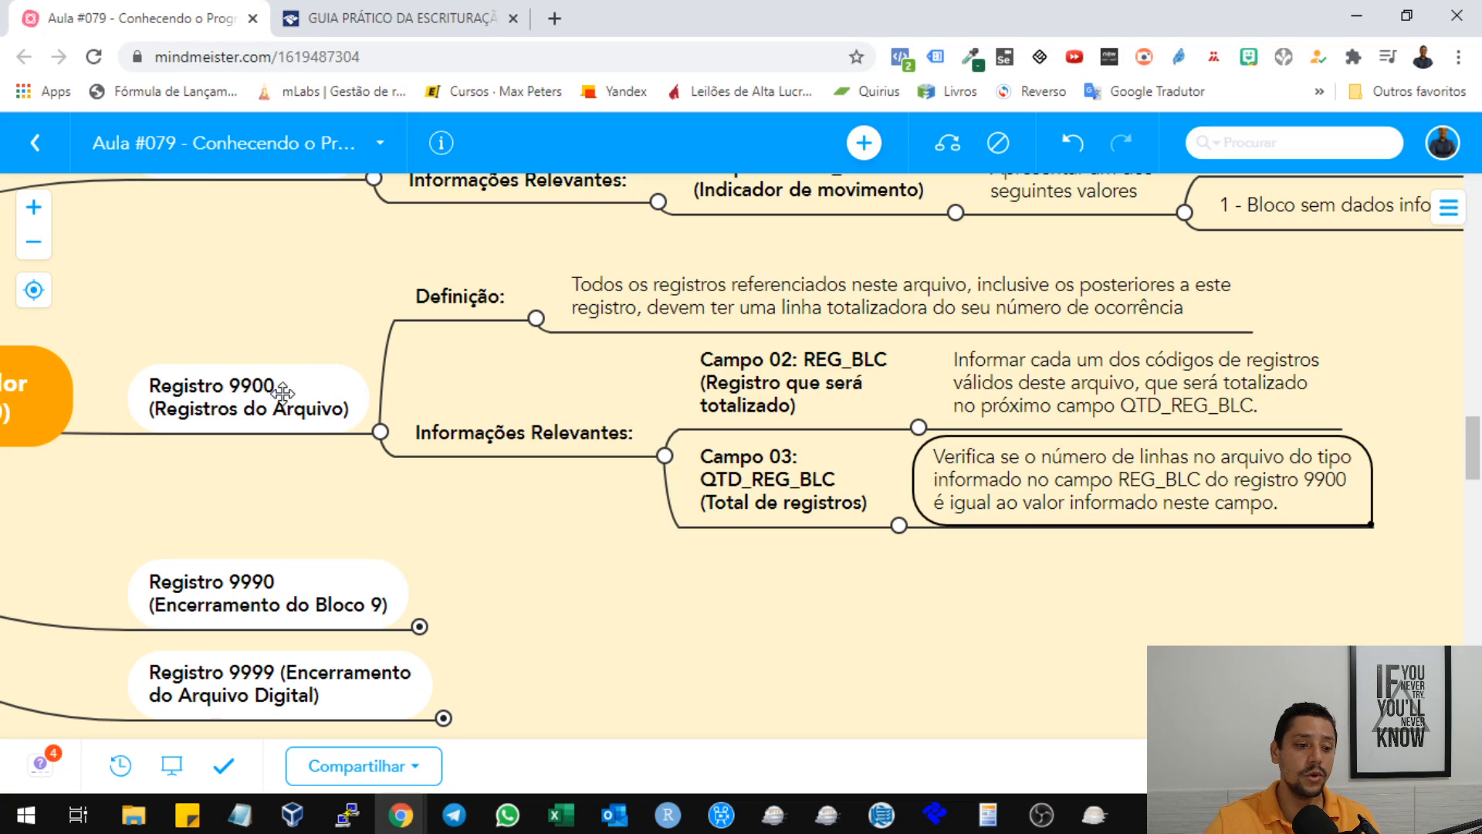
Switch to the SPED FISCAL 03-2020 text file in Notepad and highlight each field of the first 9900 line: 9900, 0000 and 1.
{"action": "mouse_move", "coordinate": [243, 818]}
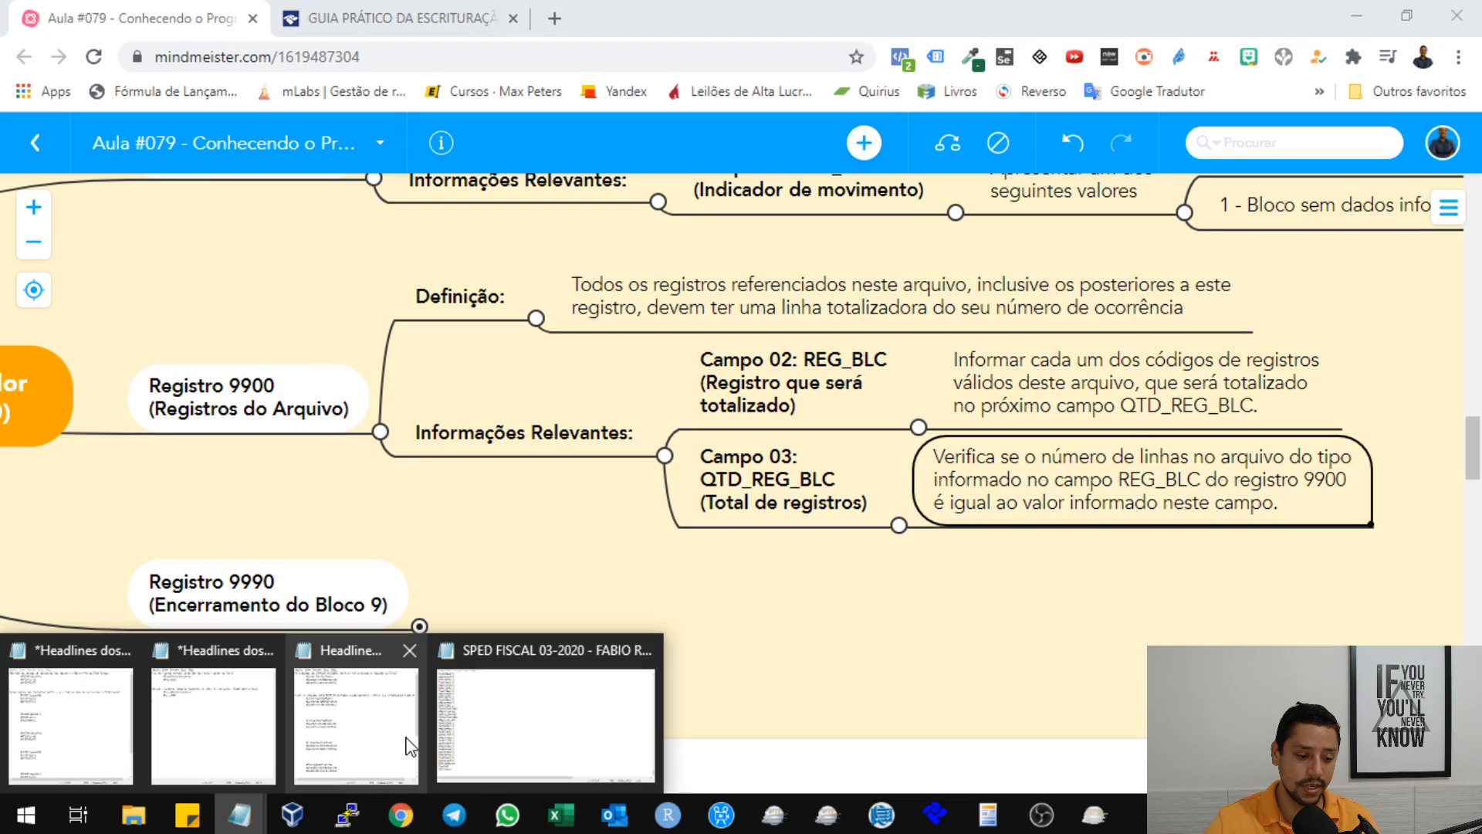
{"action": "left_click", "coordinate": [575, 718]}
{"action": "scroll", "coordinate": [274, 263], "scroll_direction": "up", "scroll_amount": 7}
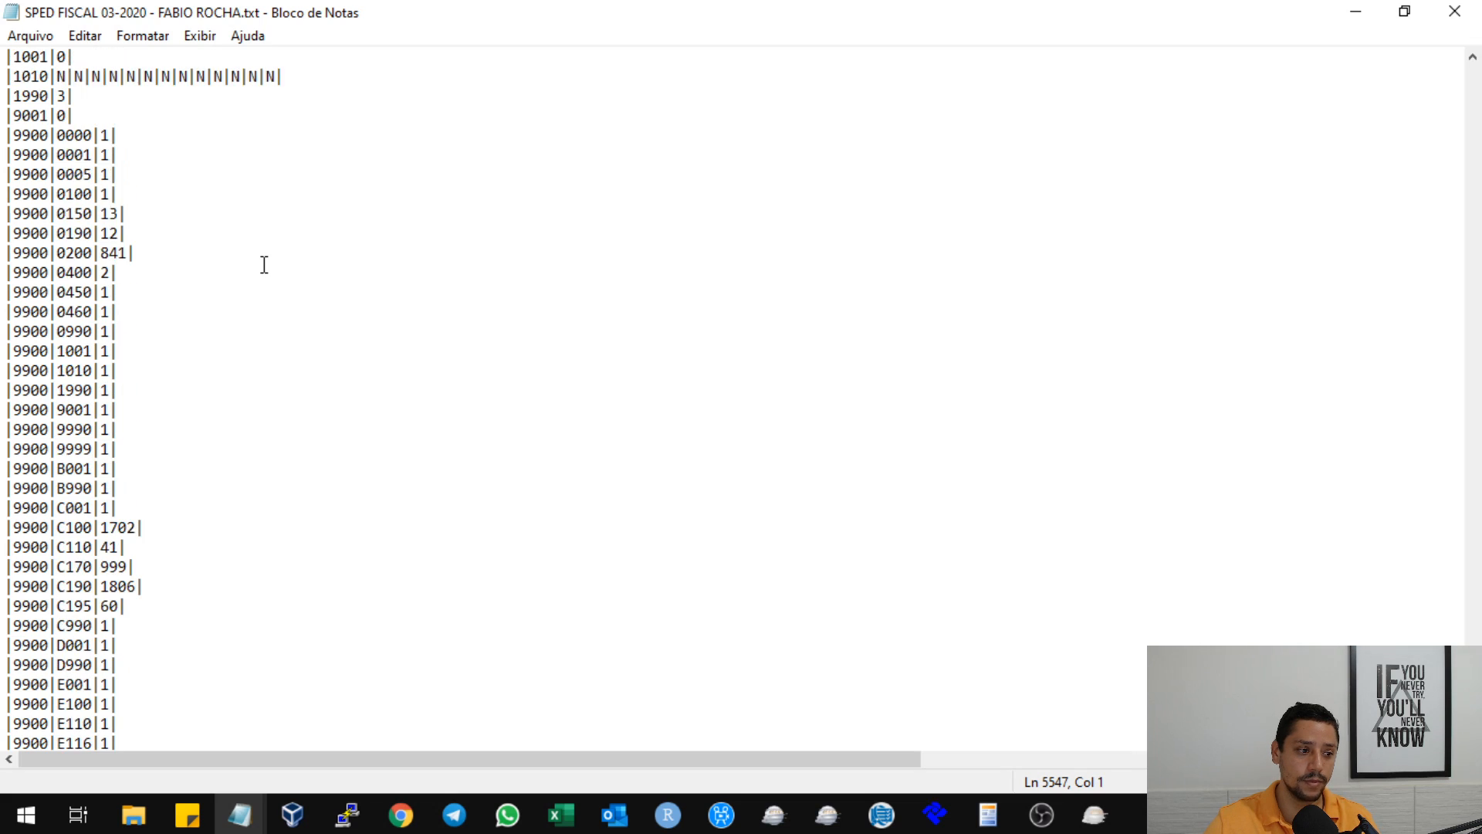
{"action": "left_click", "coordinate": [21, 311]}
{"action": "double_click", "coordinate": [21, 312]}
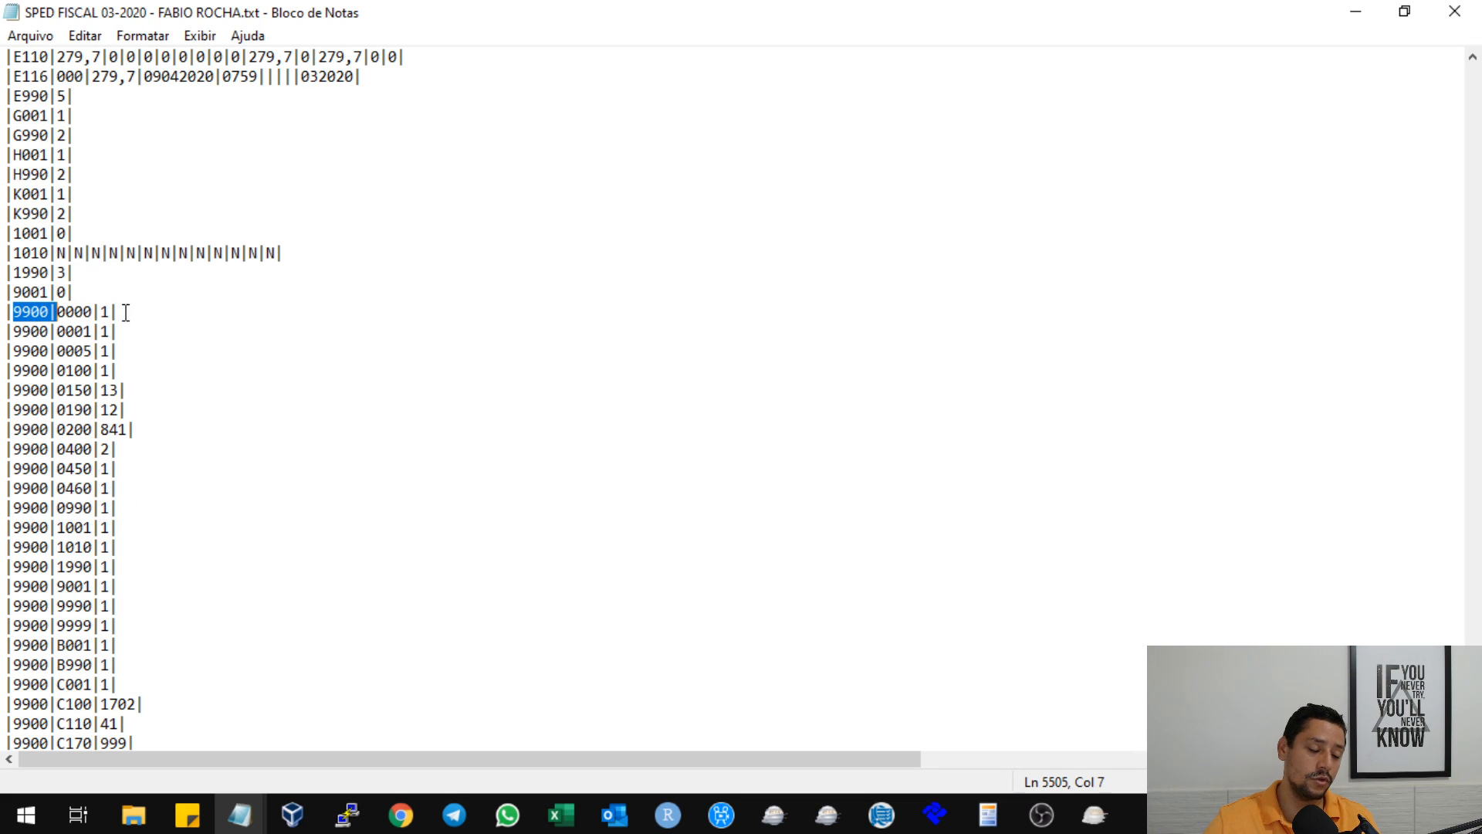
{"action": "left_click", "coordinate": [71, 310]}
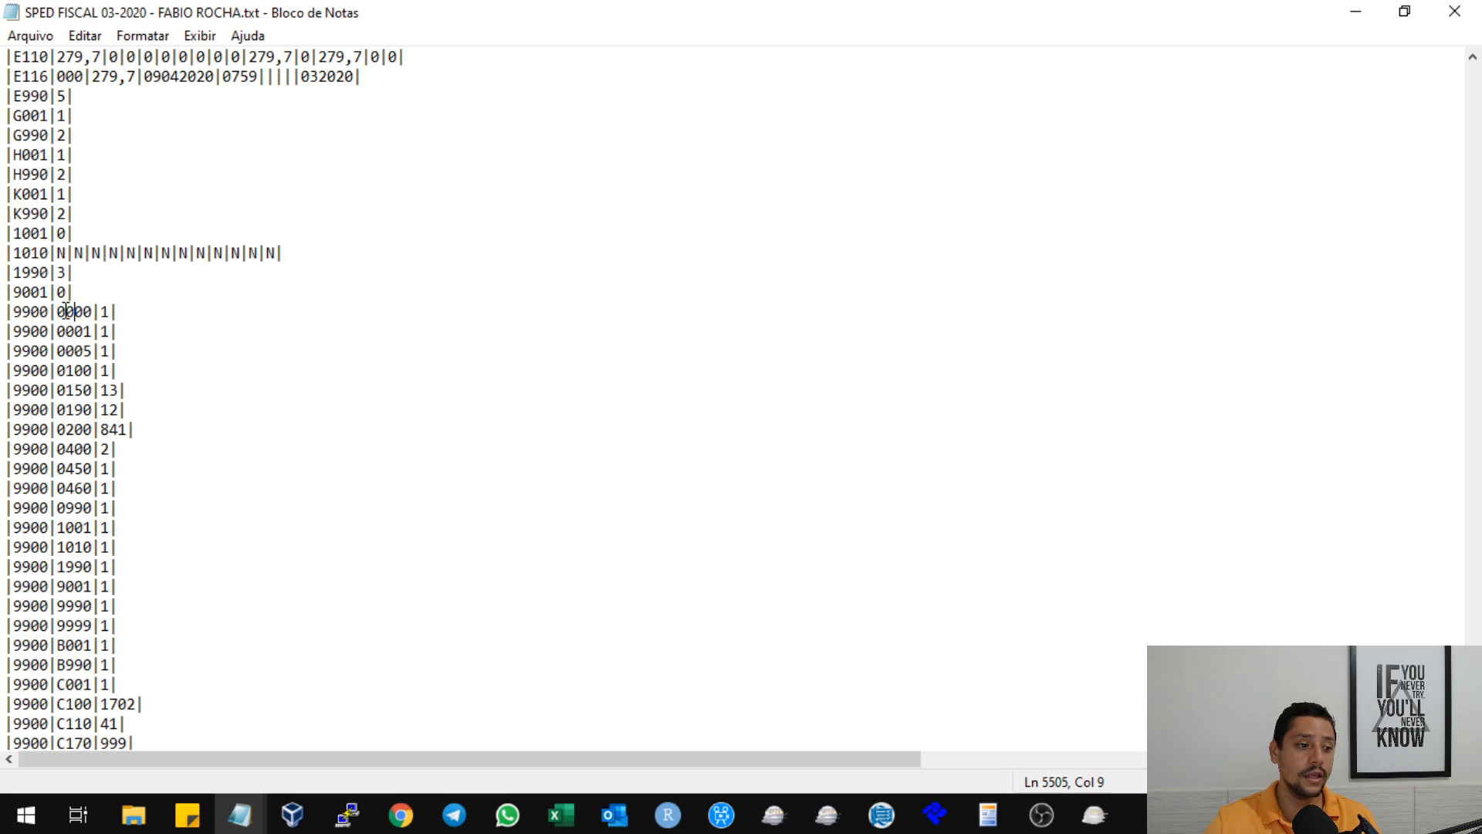
{"action": "left_click_drag", "start_coordinate": [60, 311], "coordinate": [97, 310]}
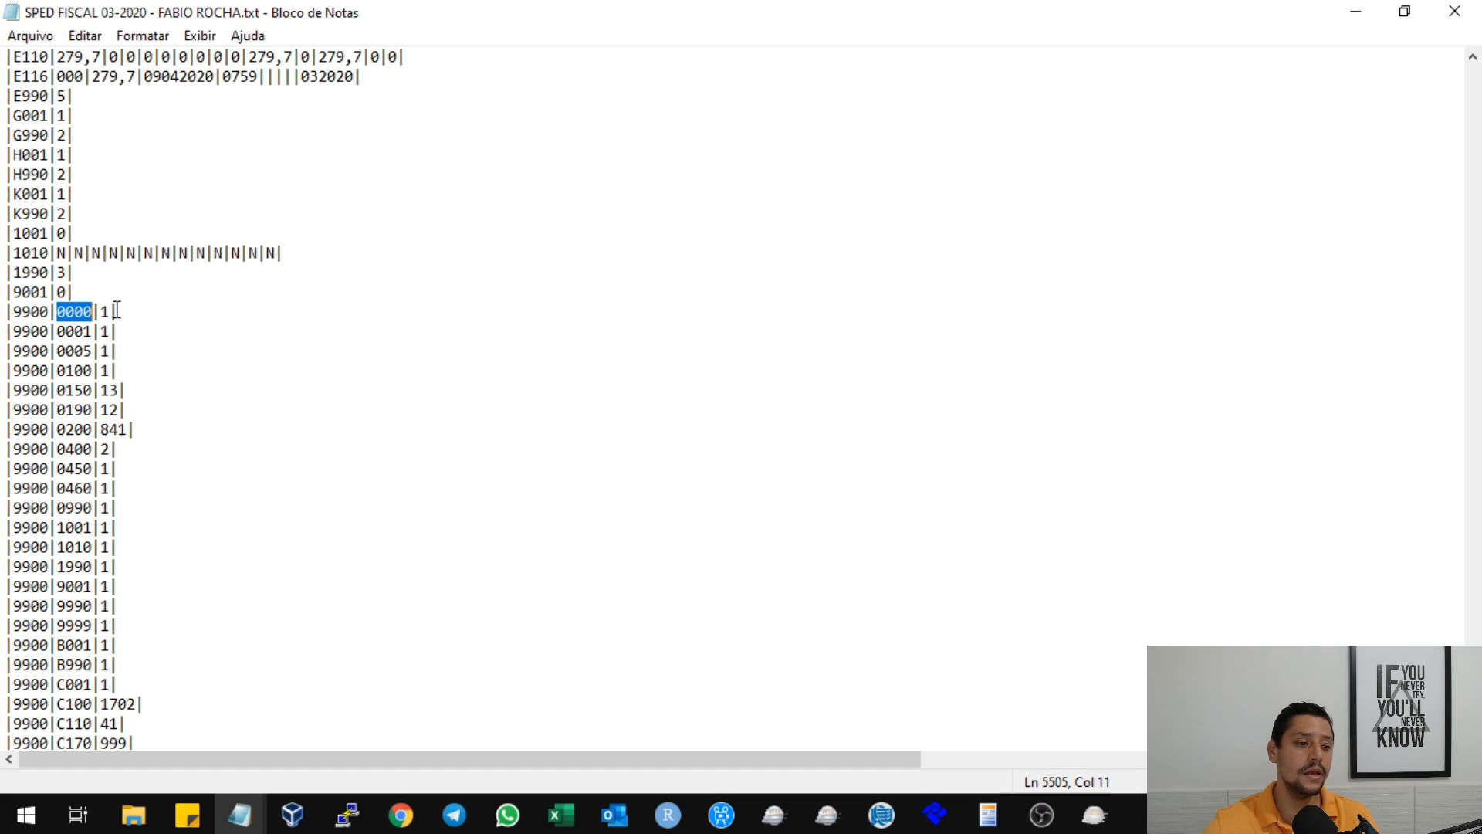
{"action": "left_click_drag", "start_coordinate": [100, 310], "coordinate": [113, 310]}
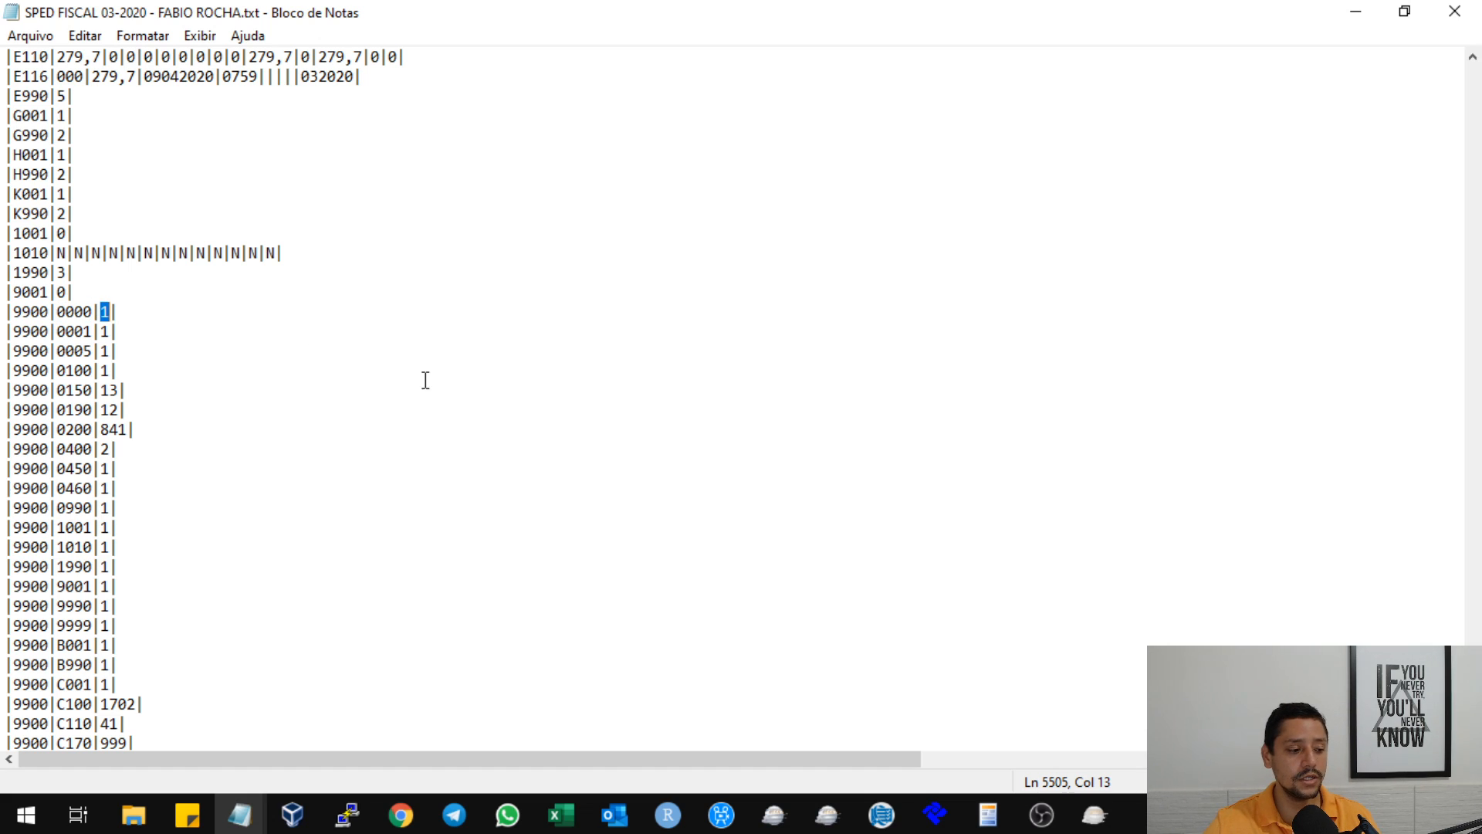
Highlight the code 0000 and its count again, followed by the code 0001 in the second 9900 line.
{"action": "double_click", "coordinate": [78, 313]}
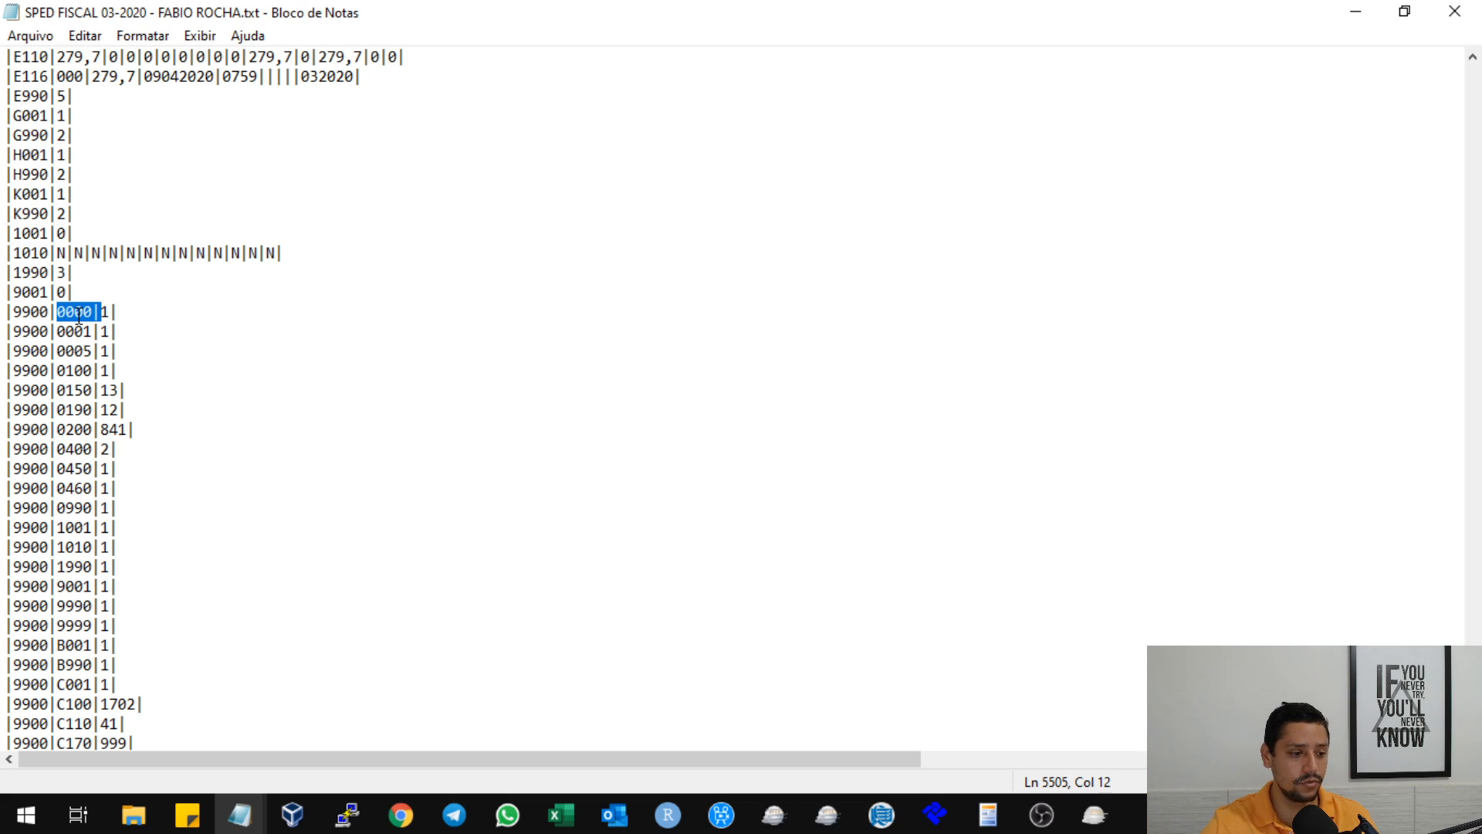
{"action": "left_click_drag", "start_coordinate": [109, 312], "coordinate": [96, 313]}
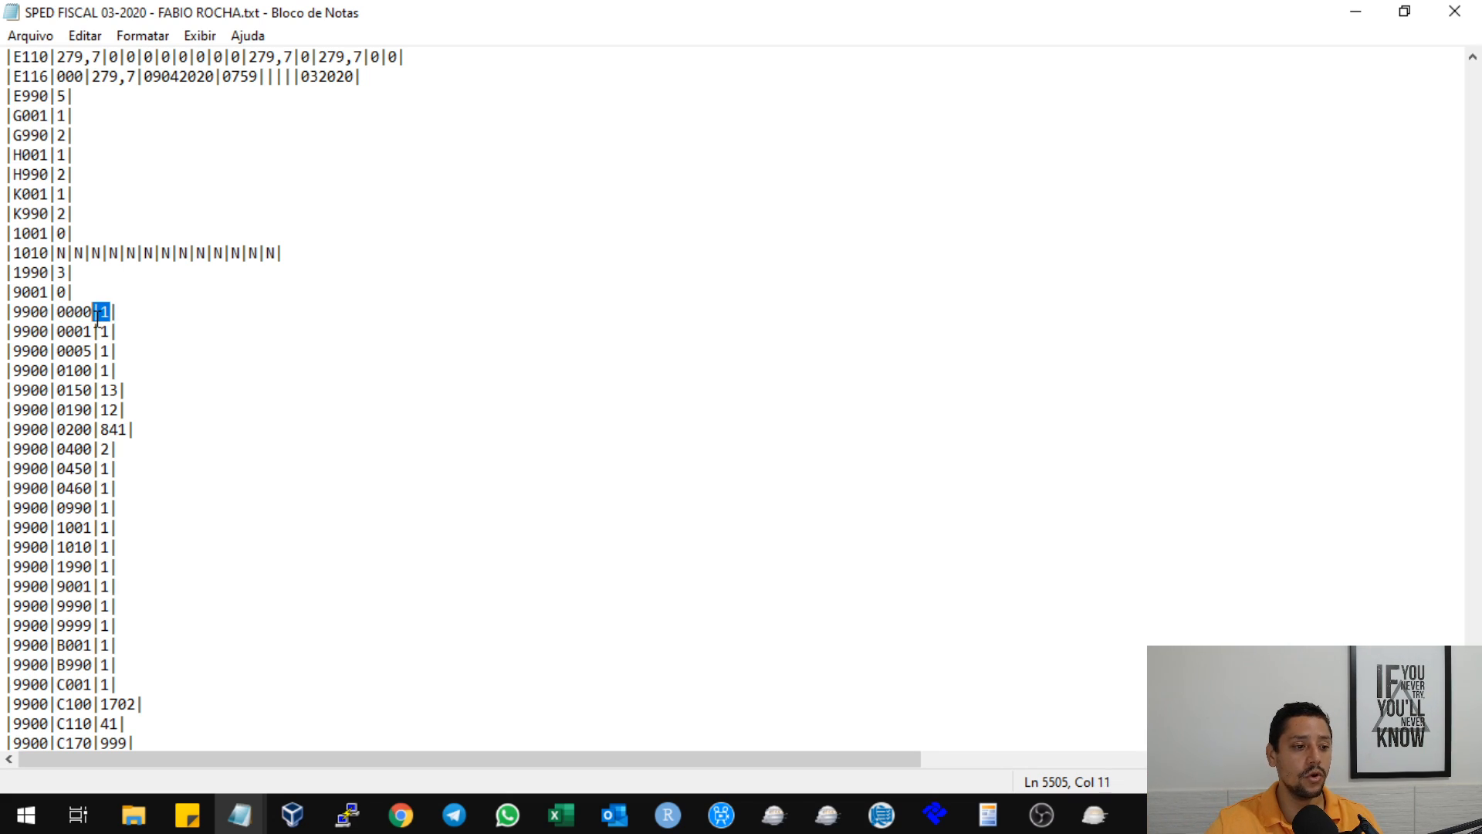
{"action": "left_click", "coordinate": [118, 327]}
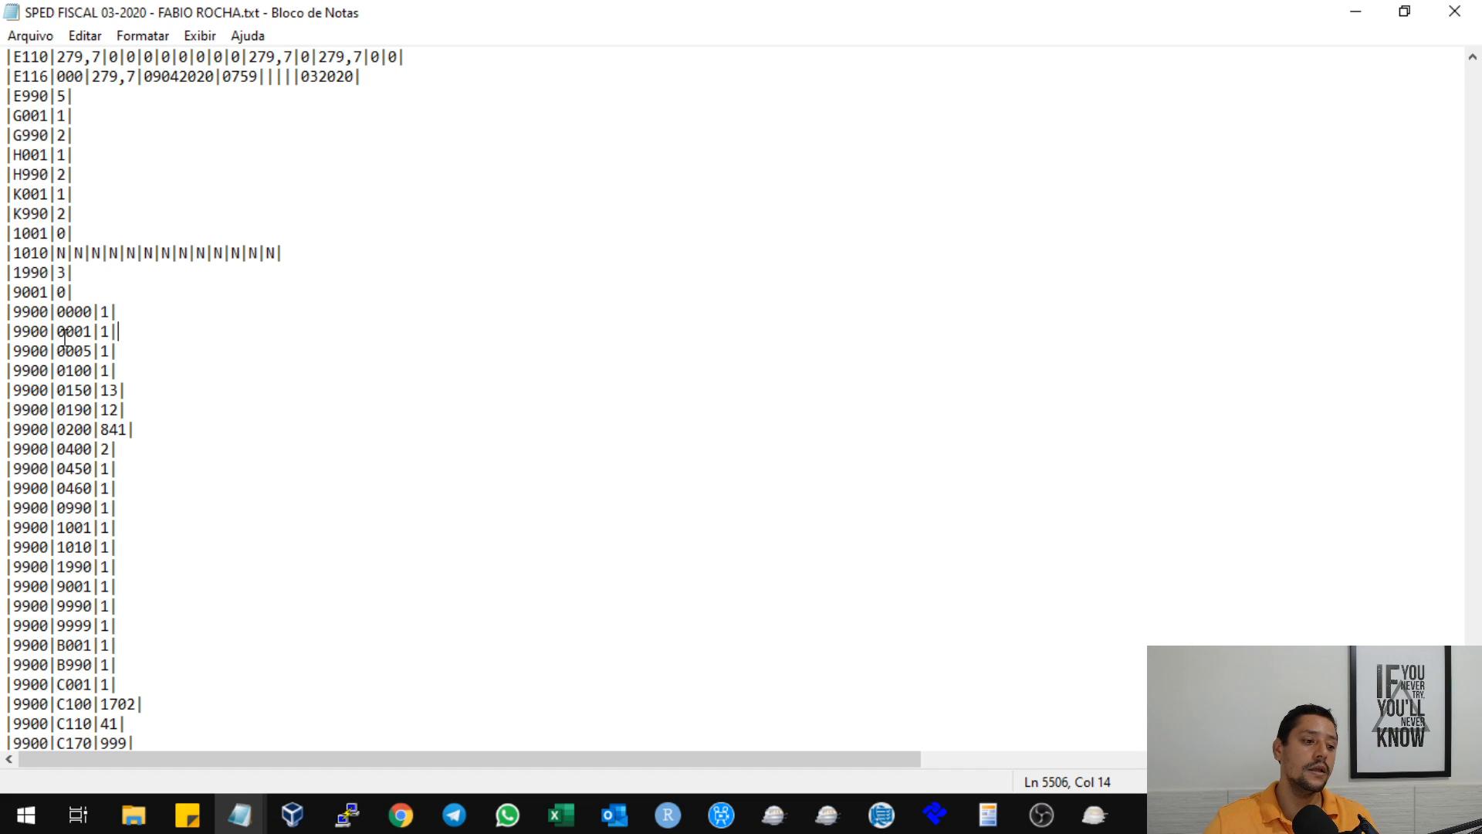
{"action": "double_click", "coordinate": [89, 335]}
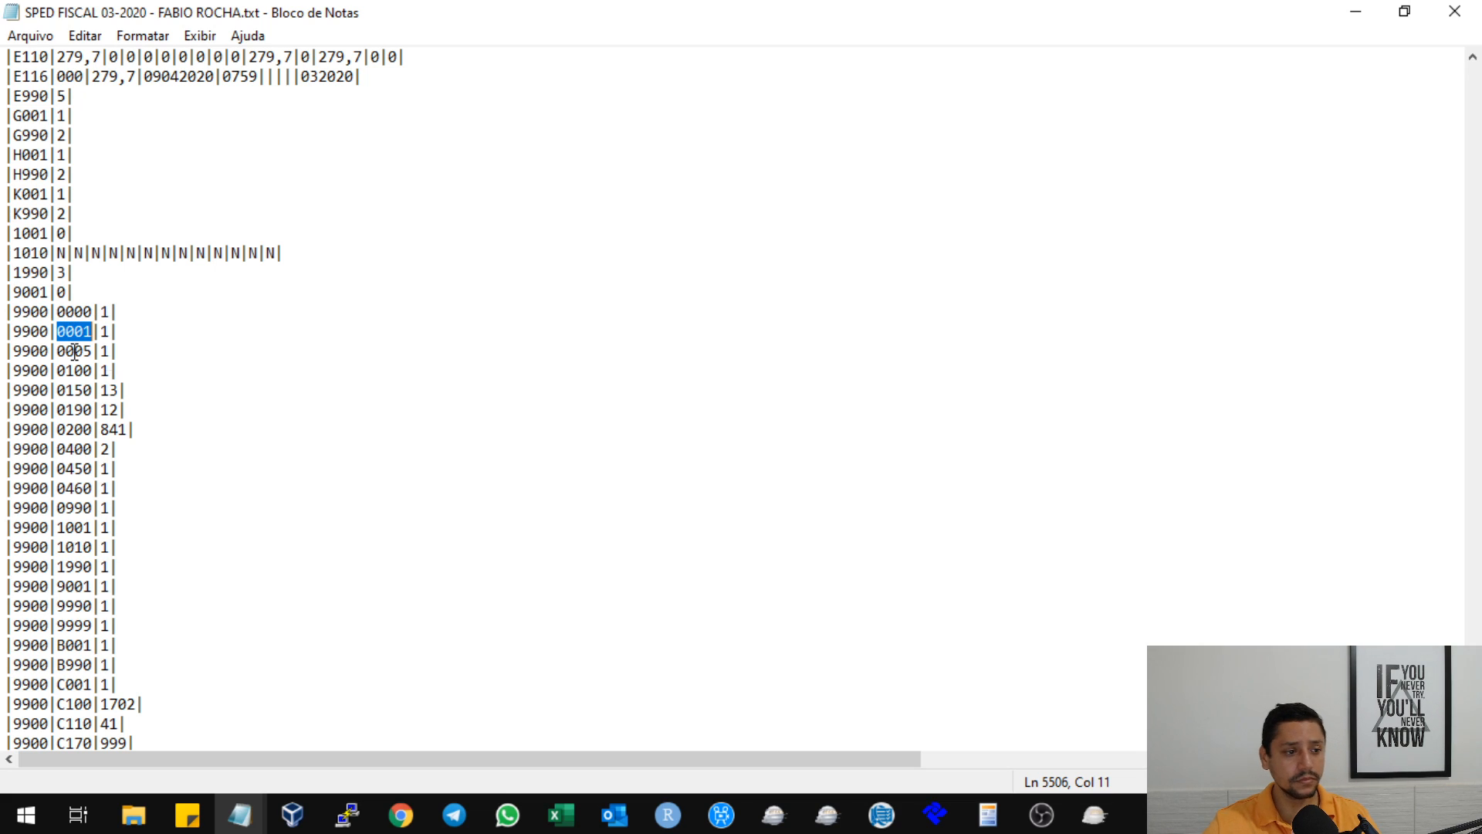
Highlight the Bloco H opening and closing lines (H001 and H990), followed by the Bloco K lines (K001 and K990).
{"action": "left_click_drag", "start_coordinate": [12, 116], "coordinate": [99, 170]}
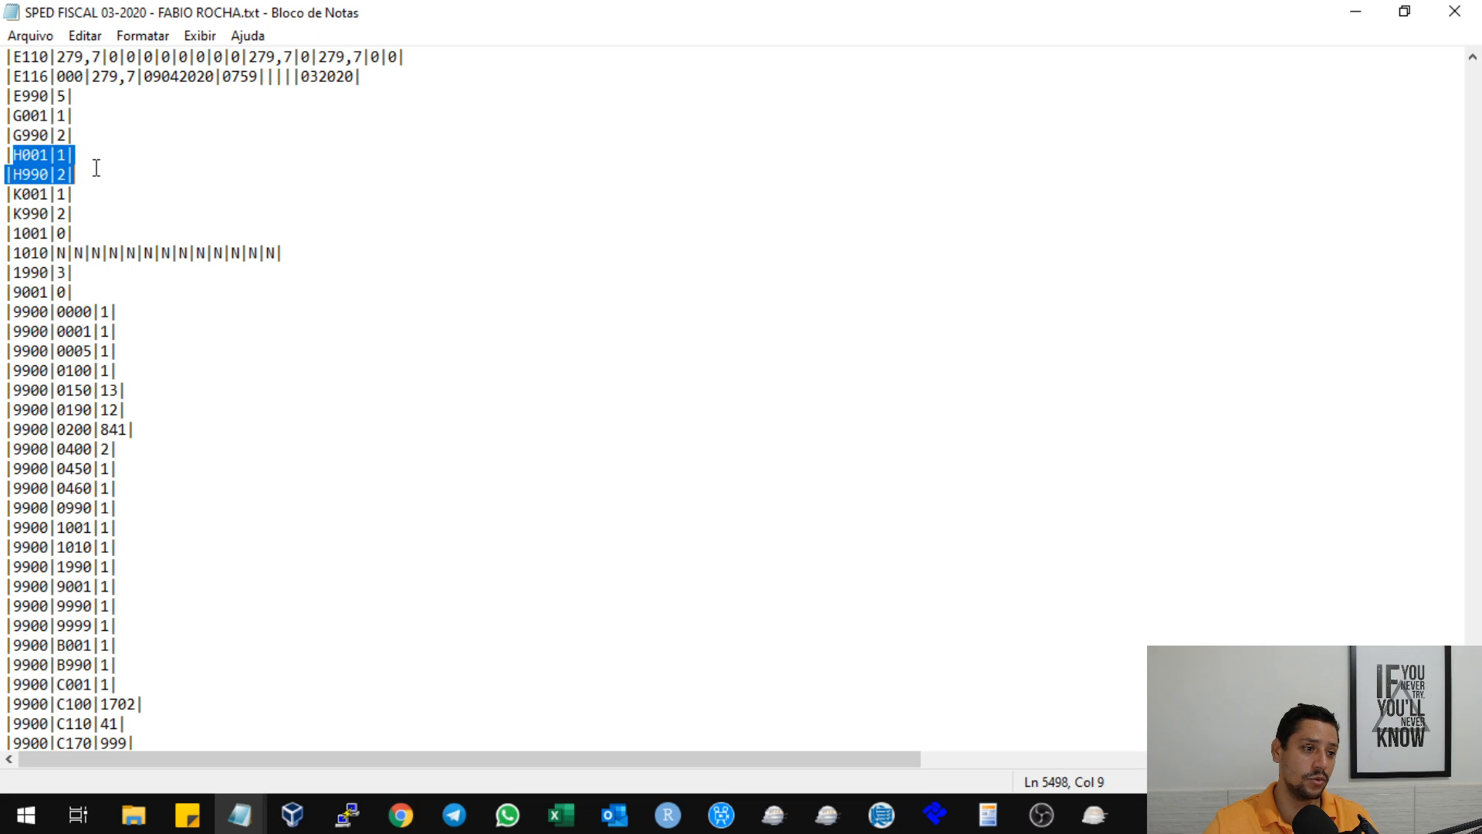
{"action": "left_click_drag", "start_coordinate": [13, 193], "coordinate": [115, 215]}
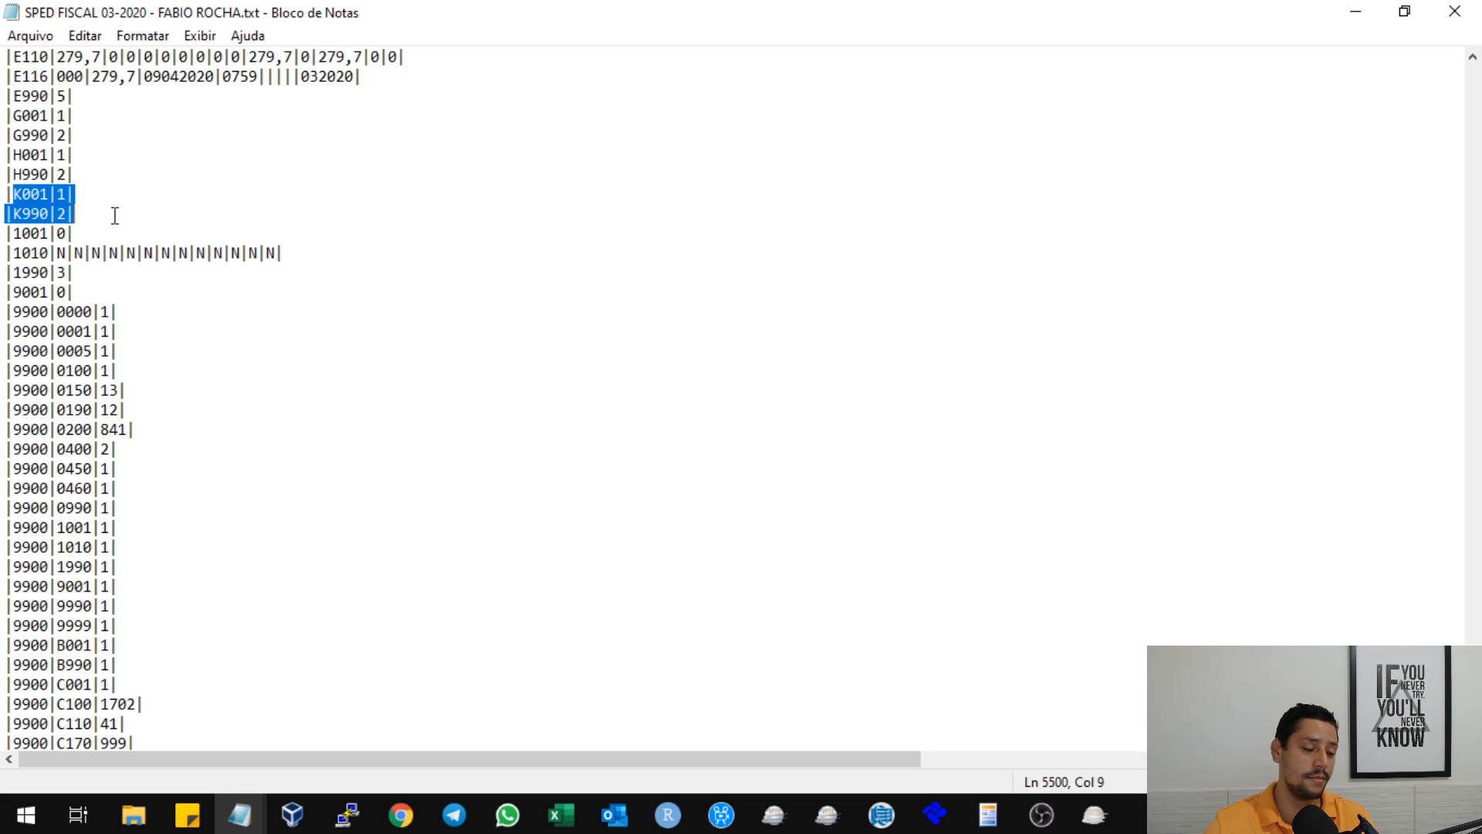
{"action": "left_click", "coordinate": [133, 215]}
{"action": "left_click", "coordinate": [30, 192]}
{"action": "left_click", "coordinate": [5, 227]}
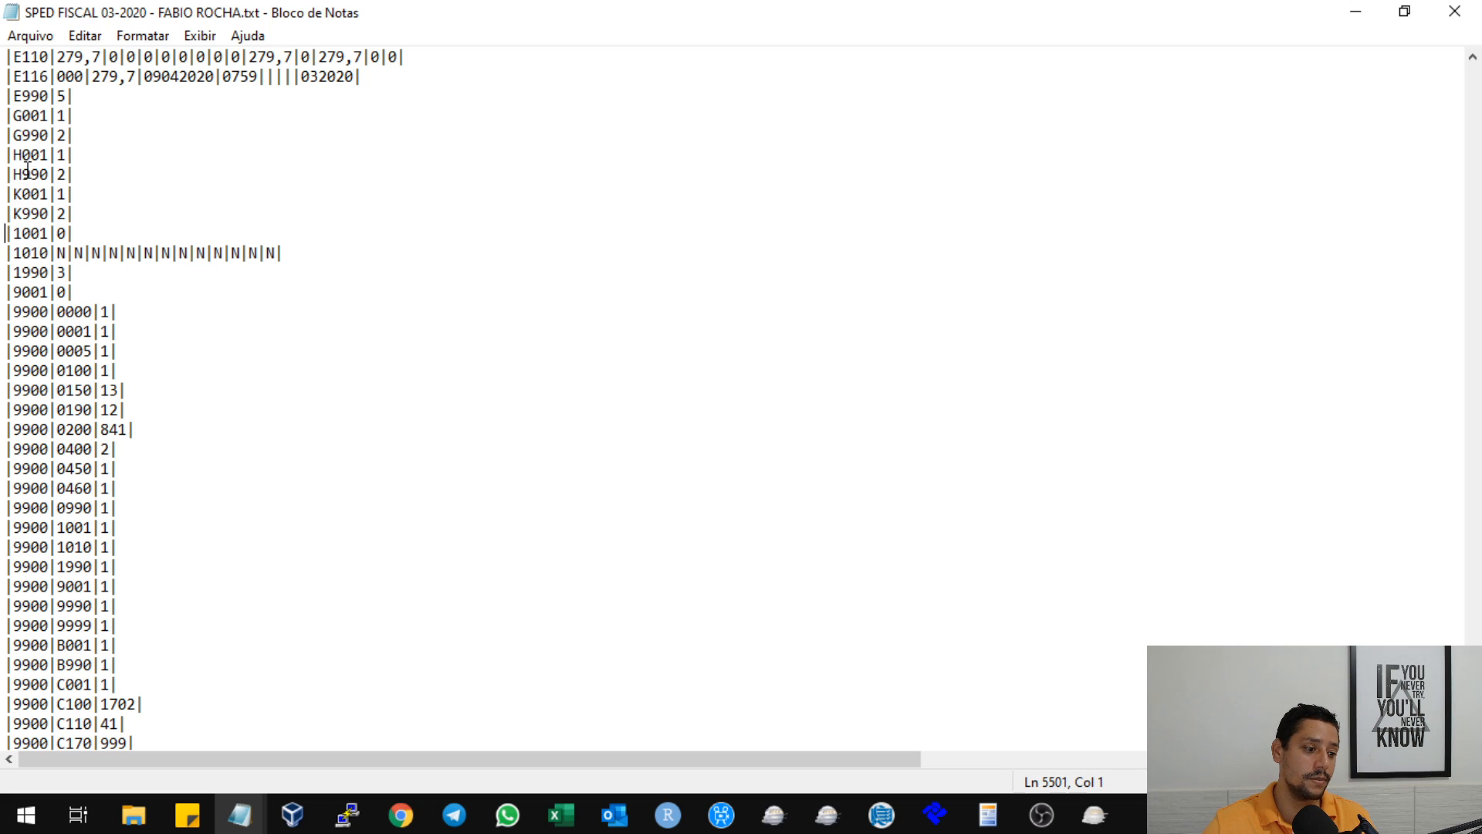
Find the 9900 totals lines for Blocos H and K near the file's end, marking H001, H990 and K990.
{"action": "scroll", "coordinate": [116, 471], "scroll_direction": "down", "scroll_amount": 1}
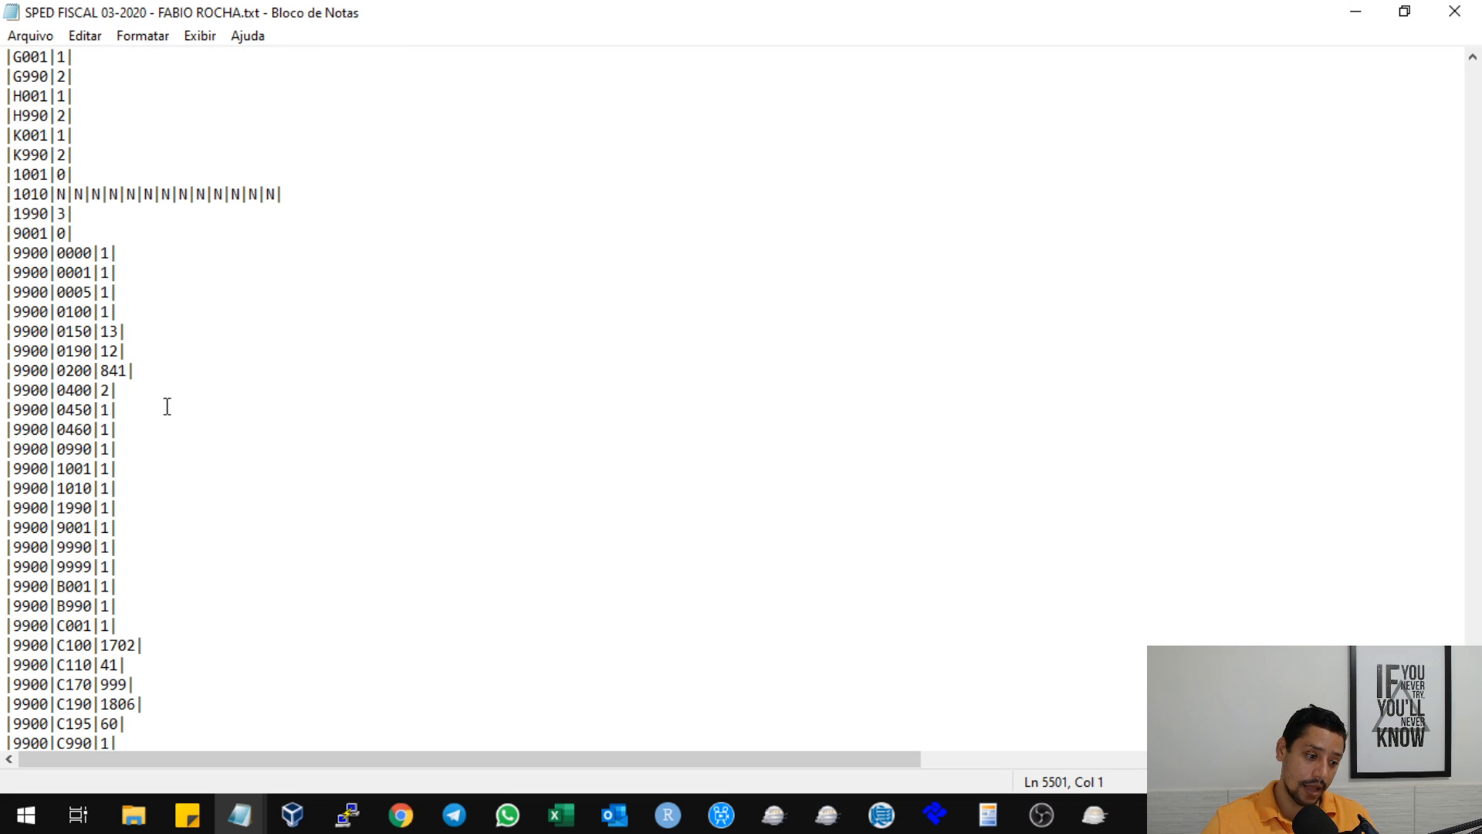
{"action": "scroll", "coordinate": [132, 491], "scroll_direction": "down", "scroll_amount": 6}
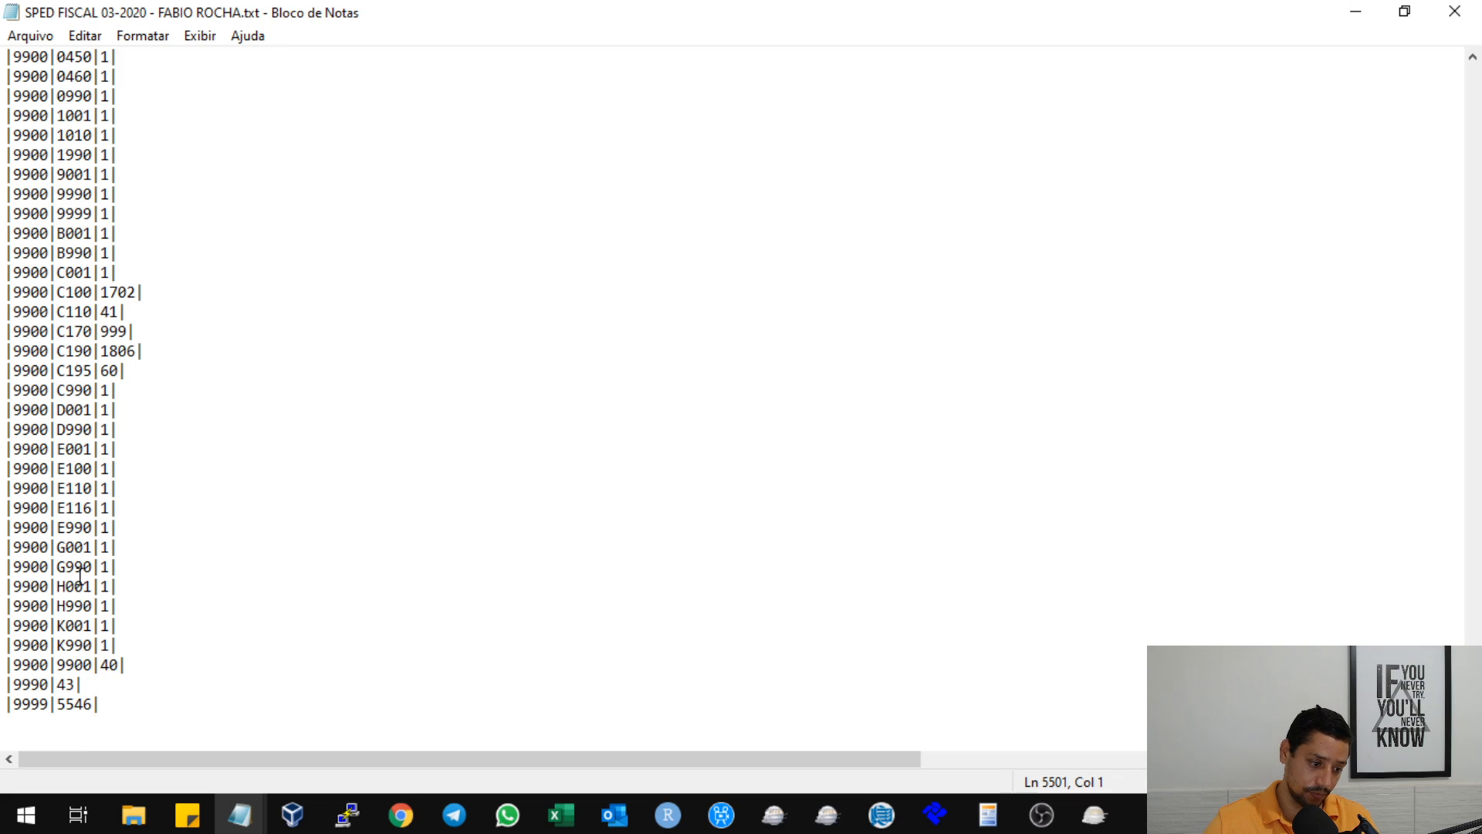
{"action": "left_click", "coordinate": [67, 587]}
{"action": "left_click", "coordinate": [68, 604]}
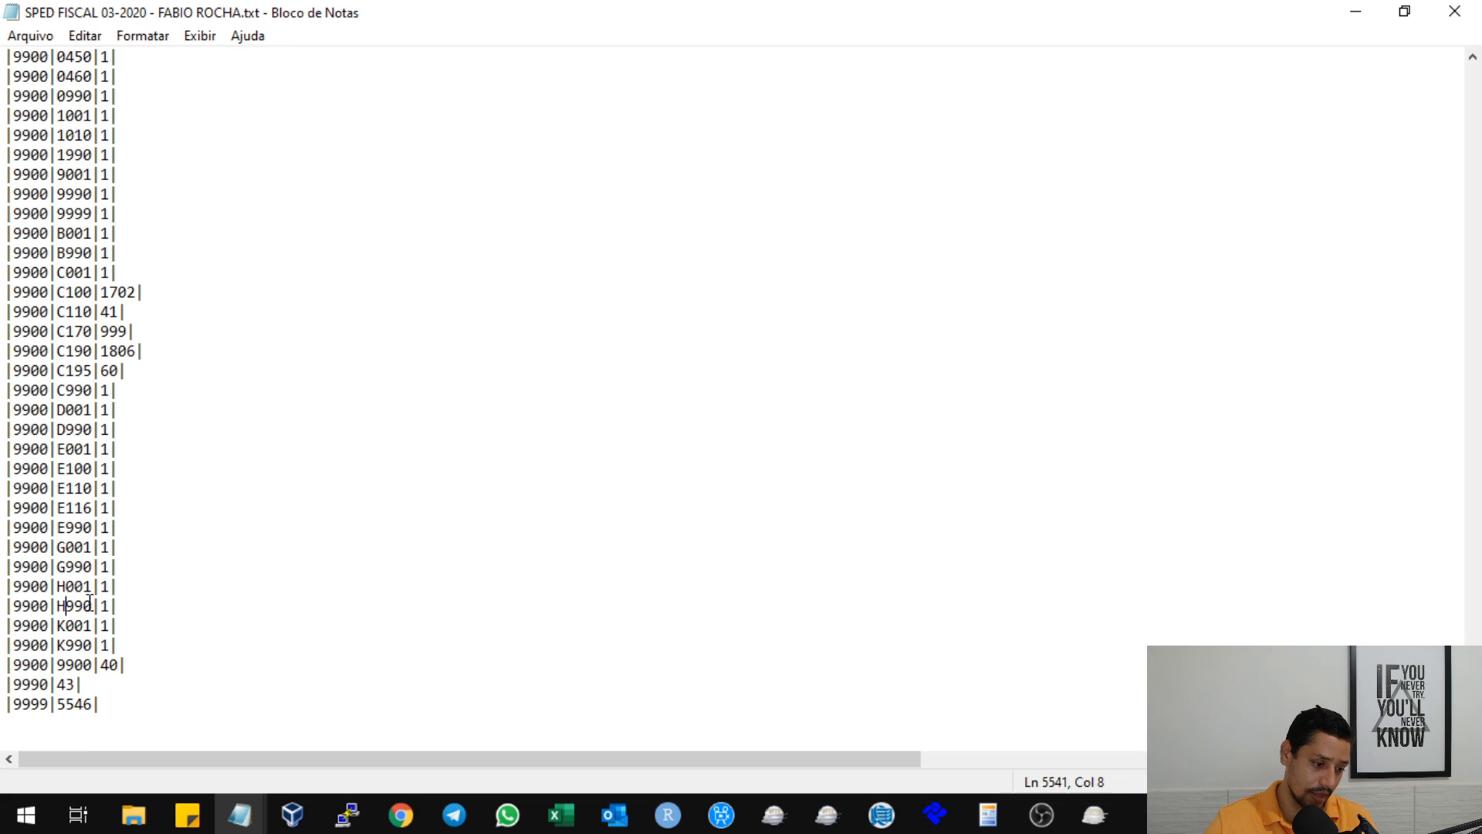
{"action": "left_click", "coordinate": [74, 644]}
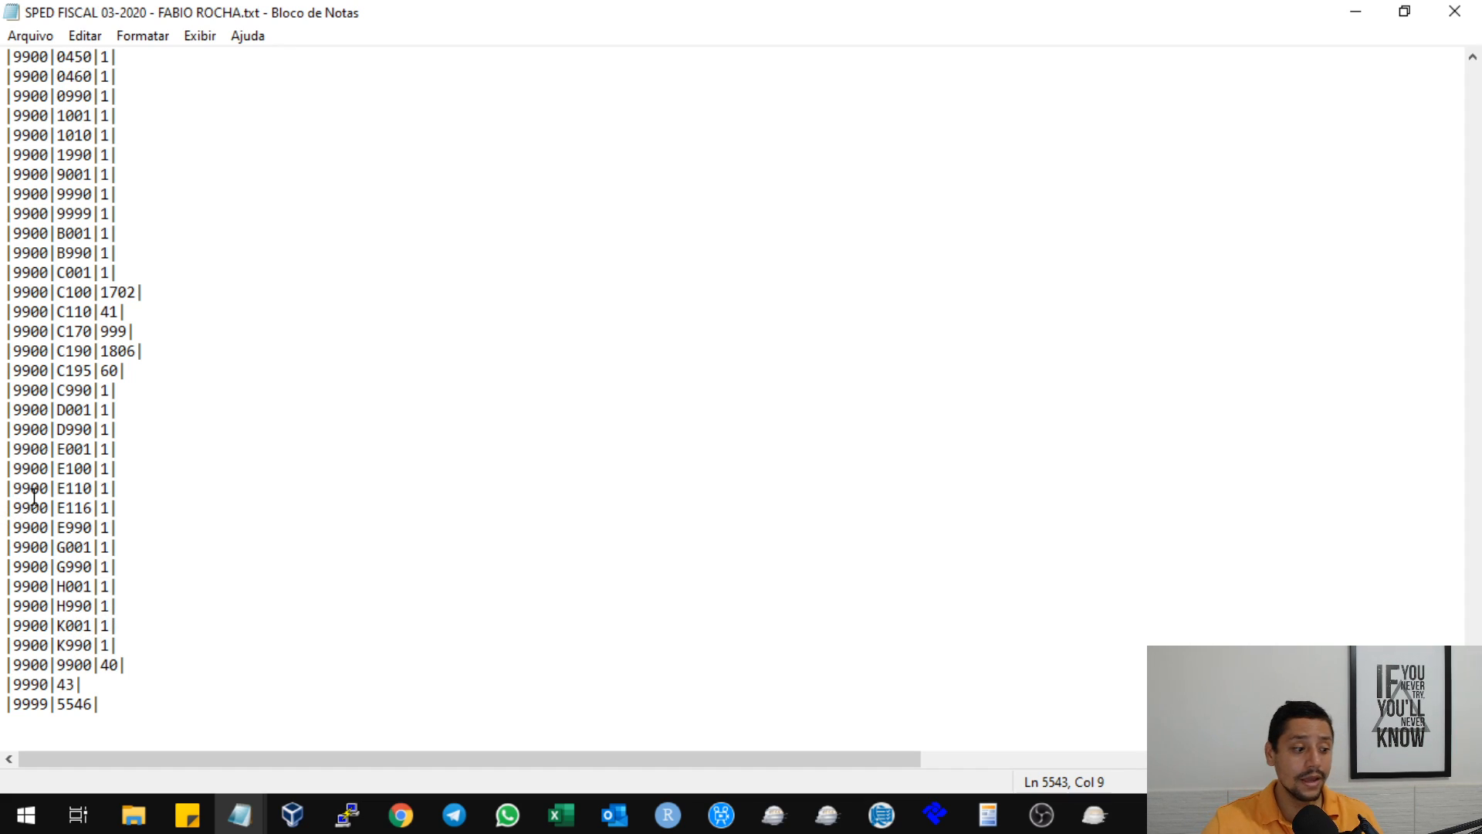
{"action": "scroll", "coordinate": [125, 481], "scroll_direction": "up", "scroll_amount": 4}
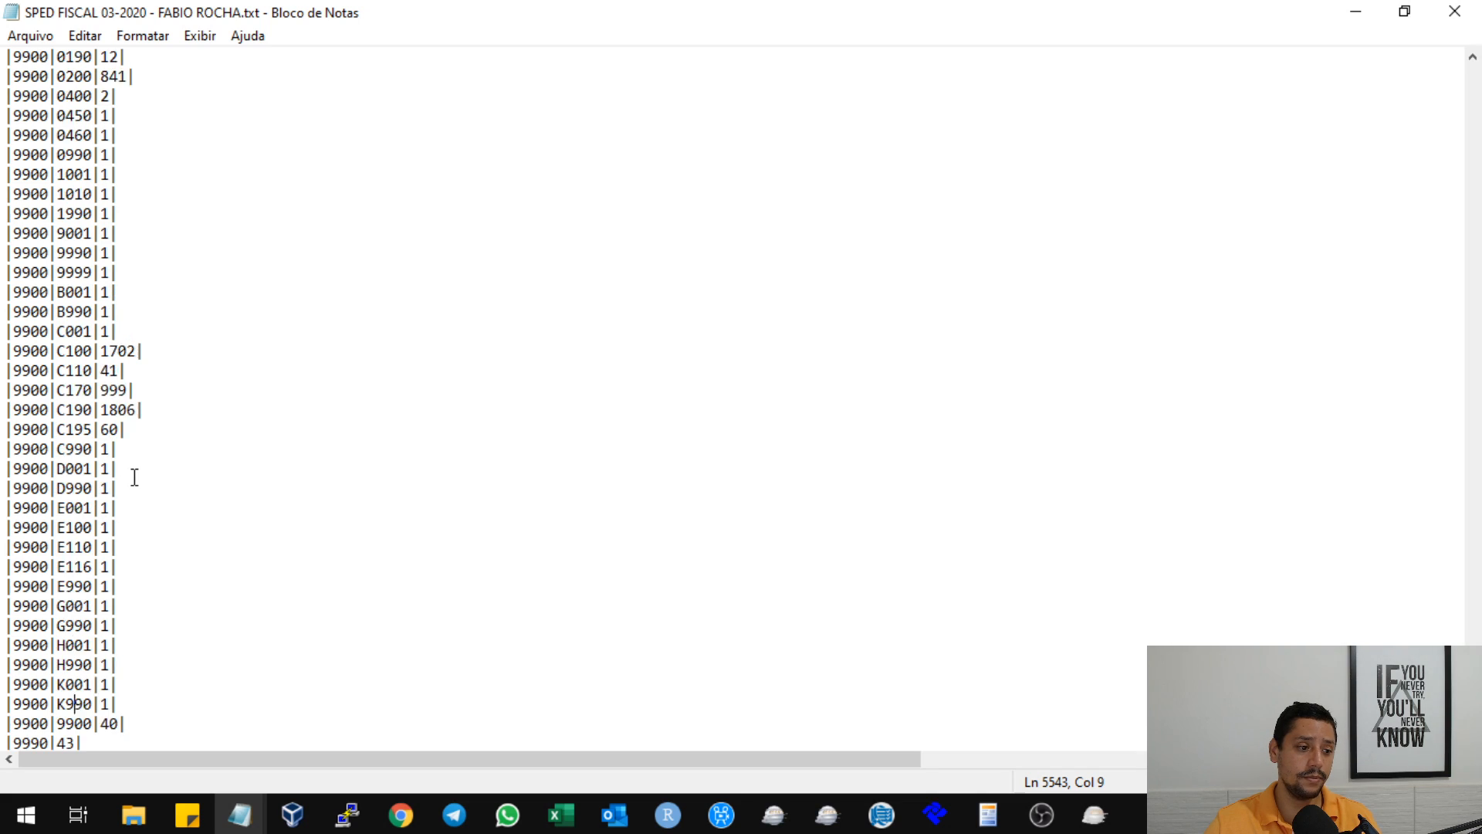
{"action": "scroll", "coordinate": [60, 371], "scroll_direction": "down", "scroll_amount": 4}
{"action": "scroll", "coordinate": [149, 530], "scroll_direction": "up", "scroll_amount": 1}
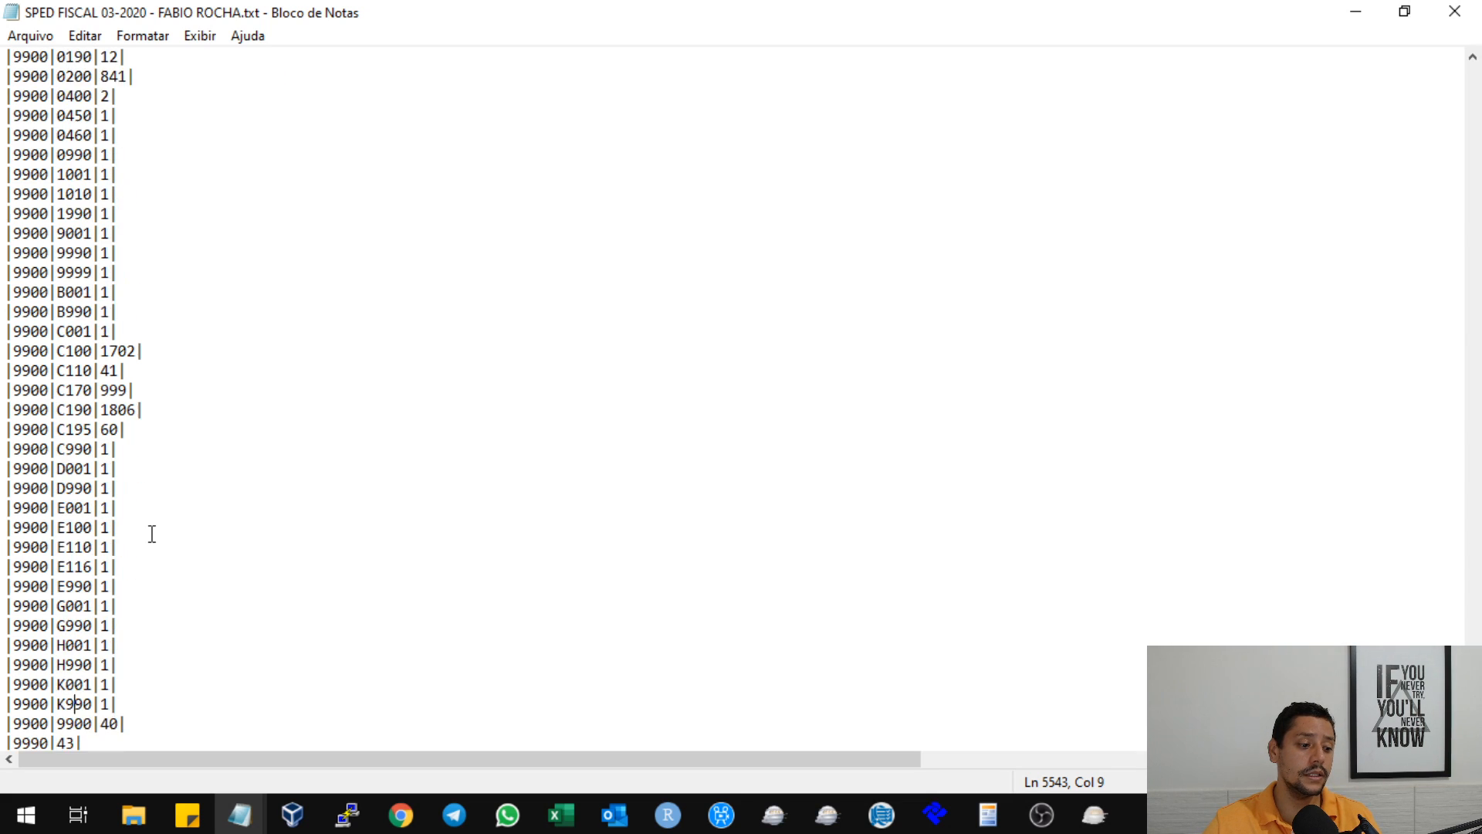
{"action": "scroll", "coordinate": [146, 533], "scroll_direction": "down", "scroll_amount": 1}
Cut the 9900 totals line for record H001 and undo the cut.
{"action": "left_click", "coordinate": [113, 587]}
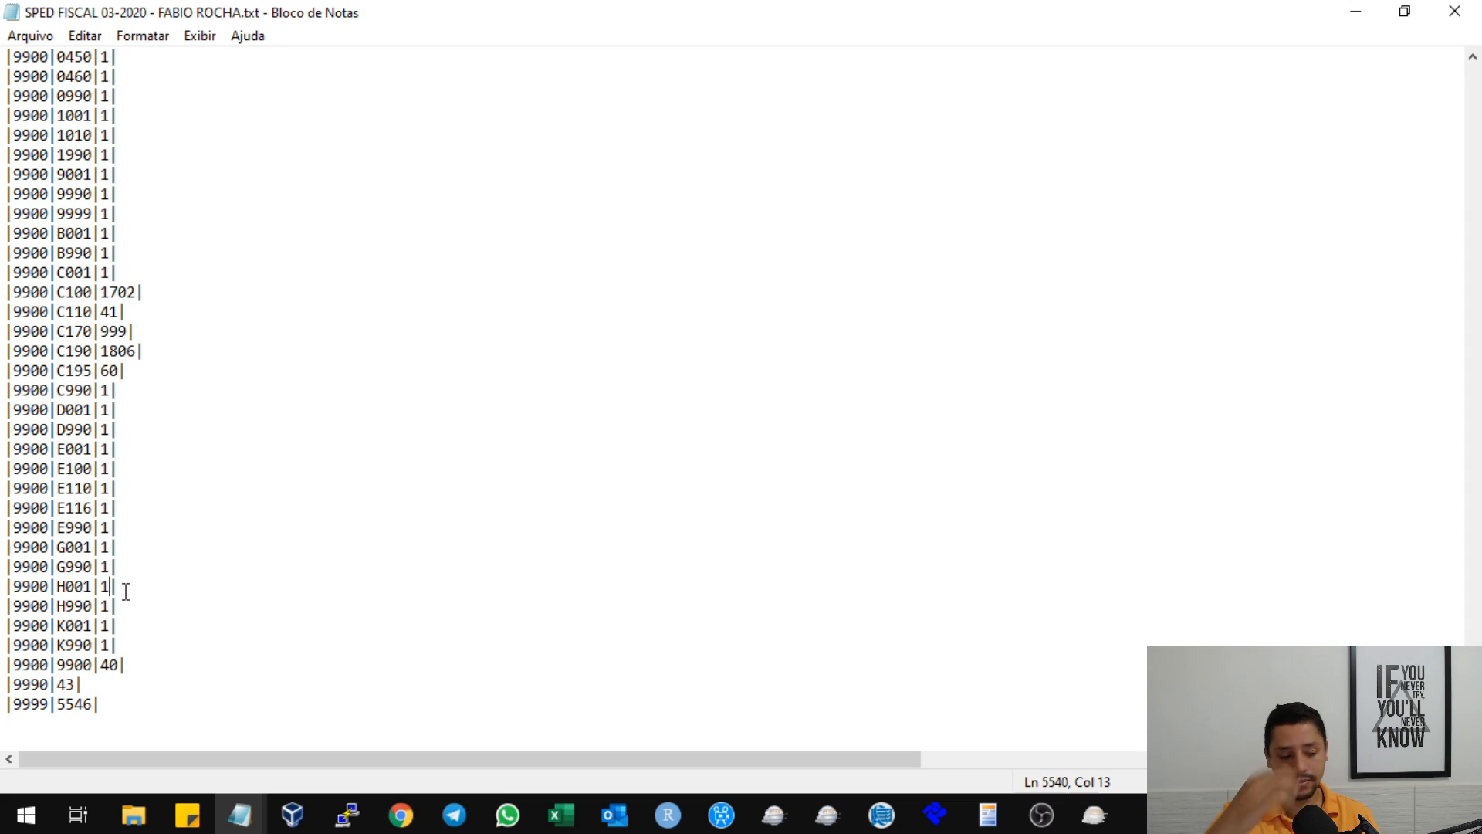
{"action": "left_click_drag", "start_coordinate": [116, 587], "coordinate": [7, 583]}
{"action": "key", "text": "ctrl+x"}
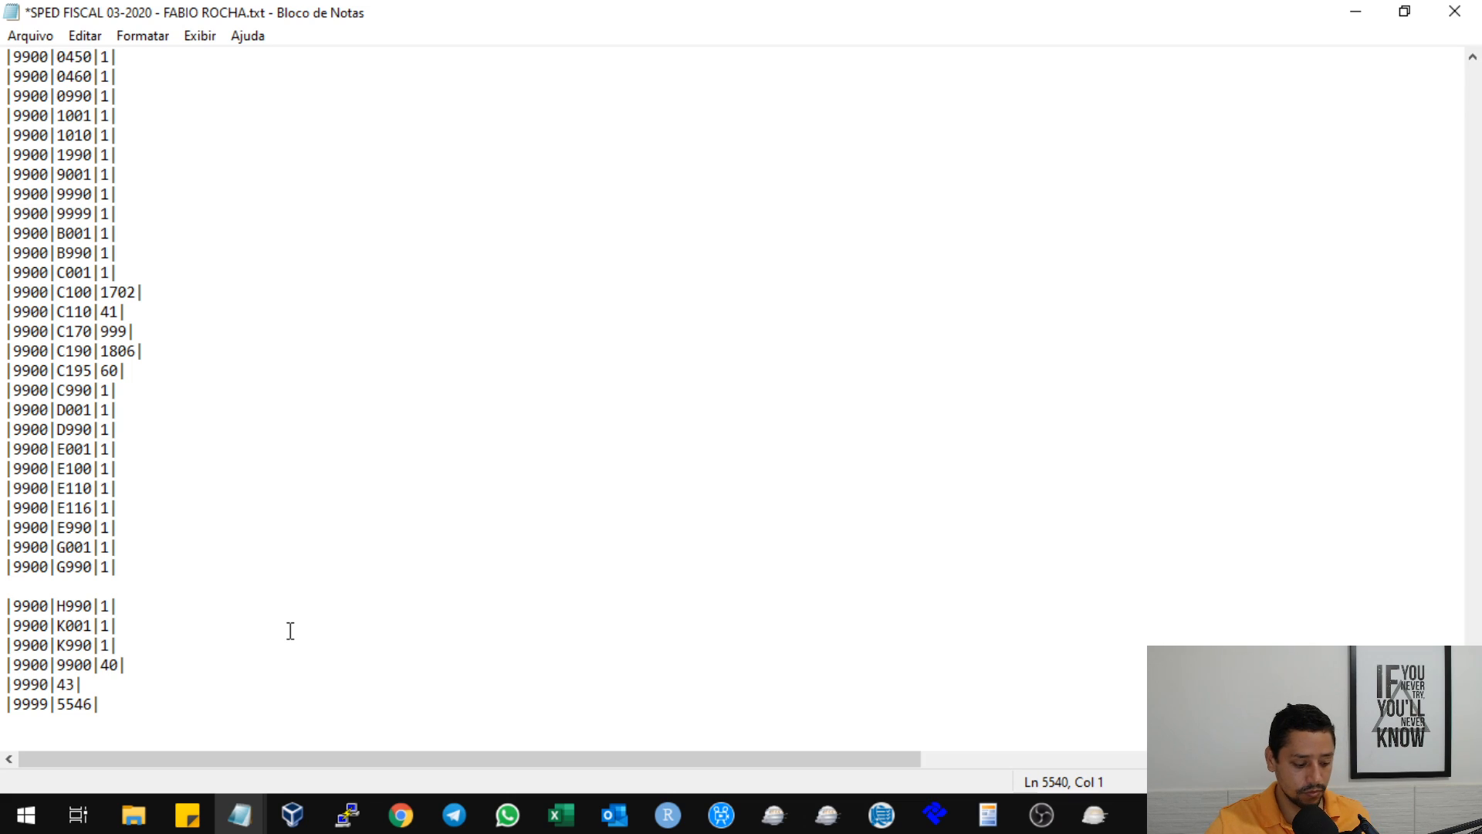
{"action": "key", "text": "ctrl+z"}
{"action": "left_click", "coordinate": [315, 621]}
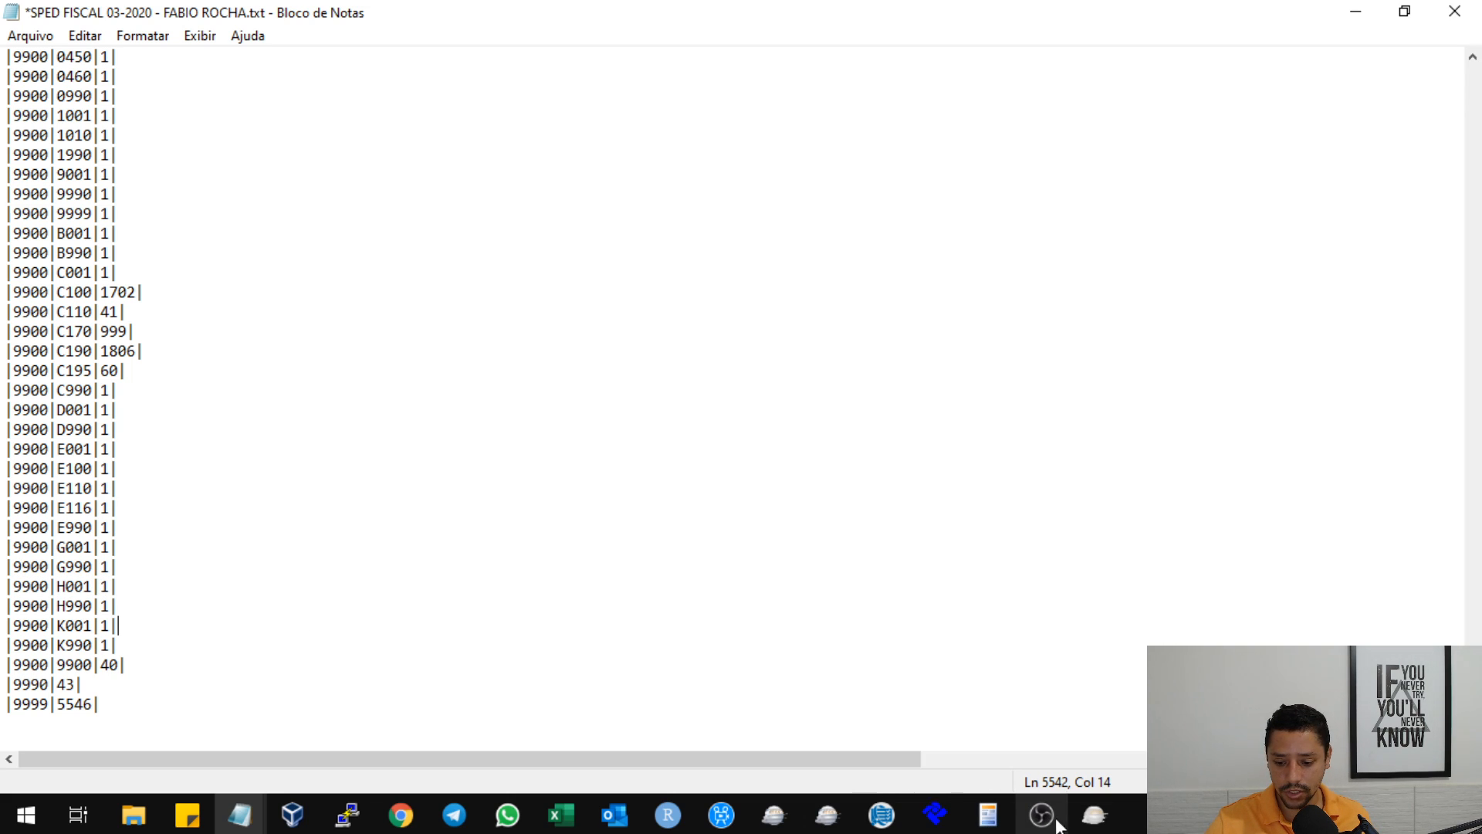
Check the Sped Fiscal program's loading progress and return to the text file in Notepad.
{"action": "left_click", "coordinate": [1095, 815]}
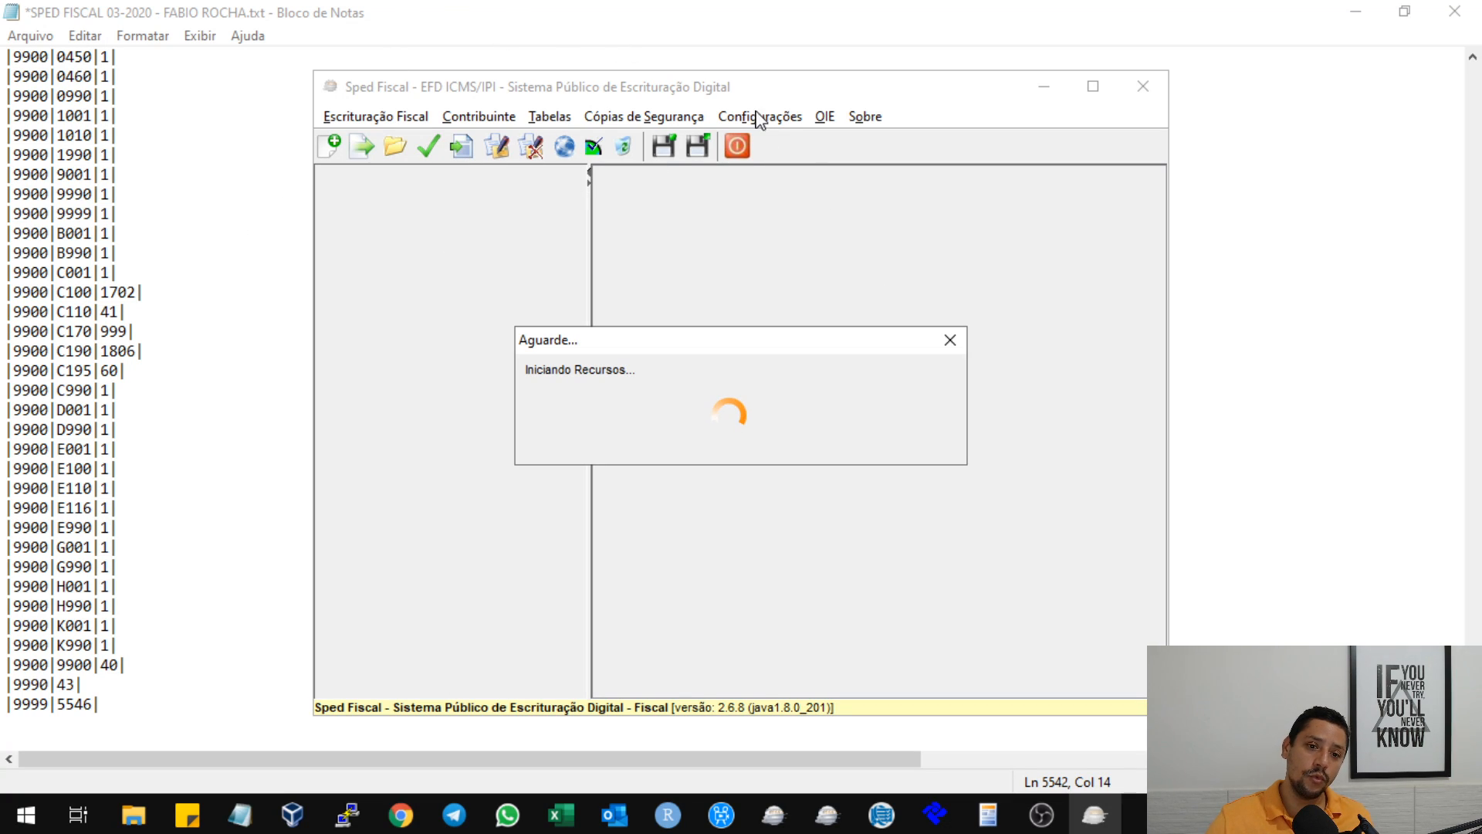
{"action": "left_click", "coordinate": [243, 329]}
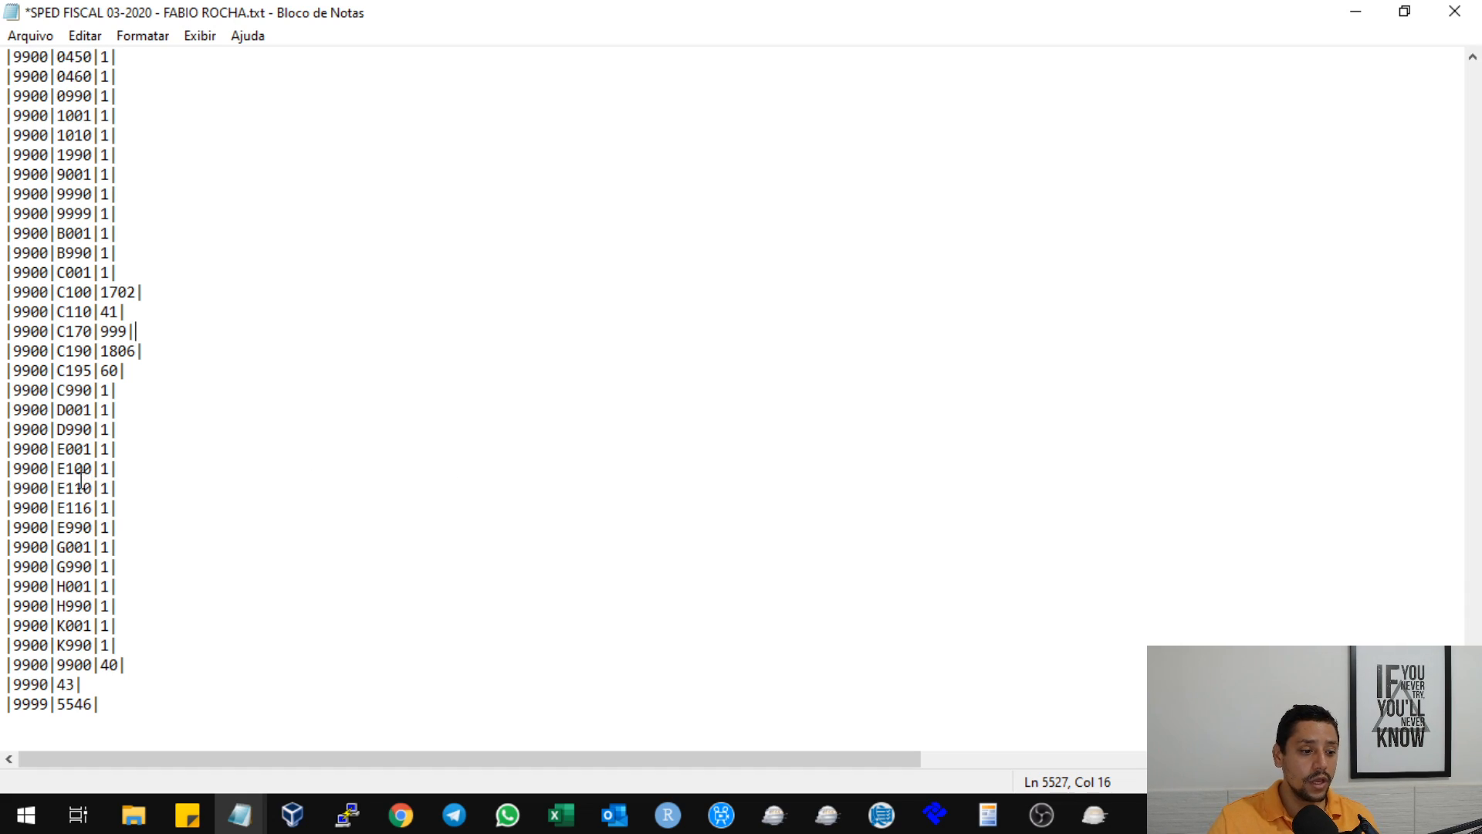
Delete the content of the 9900 totals line for record H001, leaving its line blank.
{"action": "left_click", "coordinate": [65, 448]}
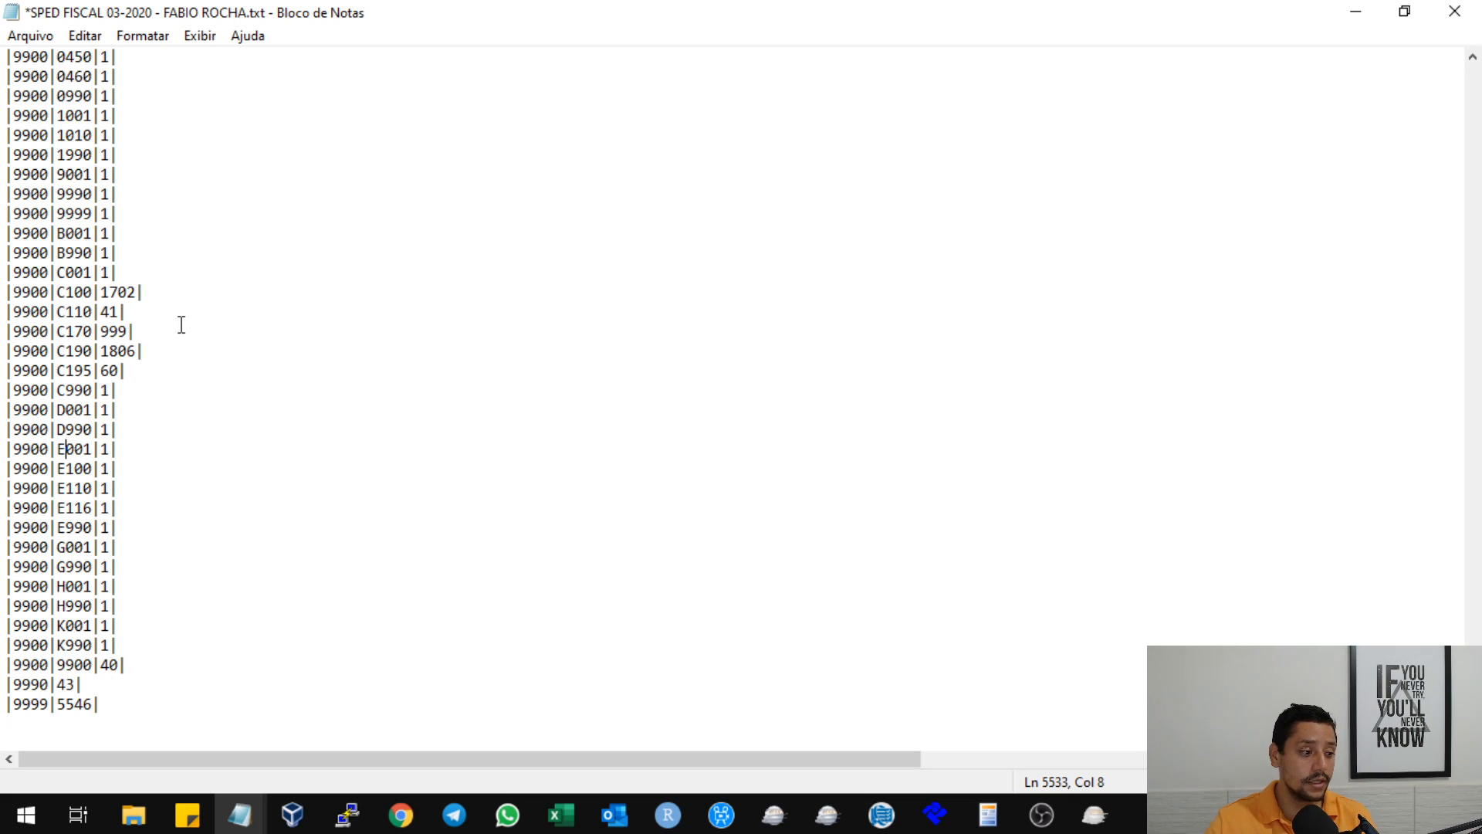
{"action": "left_click", "coordinate": [125, 506]}
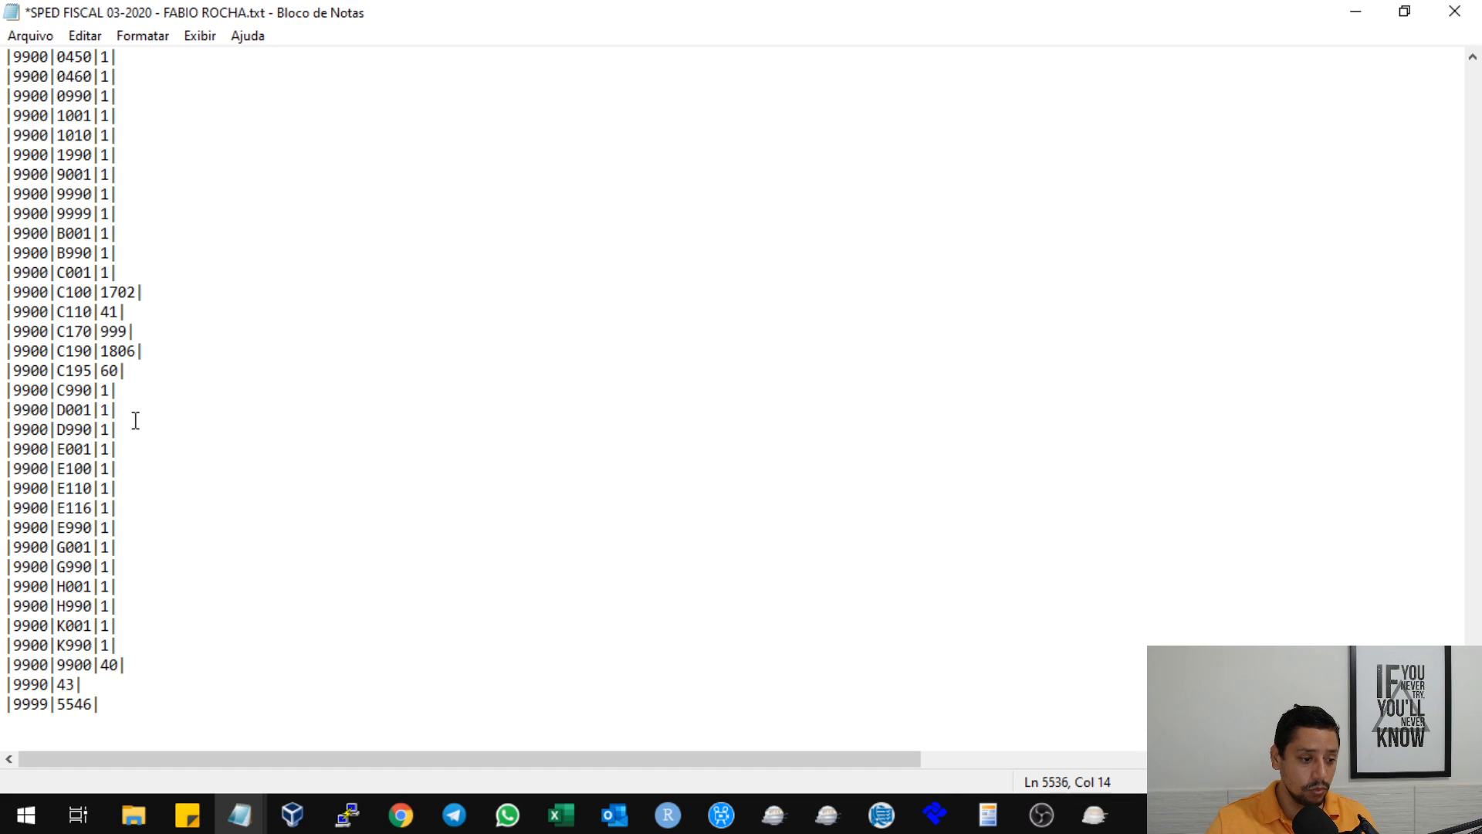
{"action": "left_click_drag", "start_coordinate": [132, 587], "coordinate": [6, 587]}
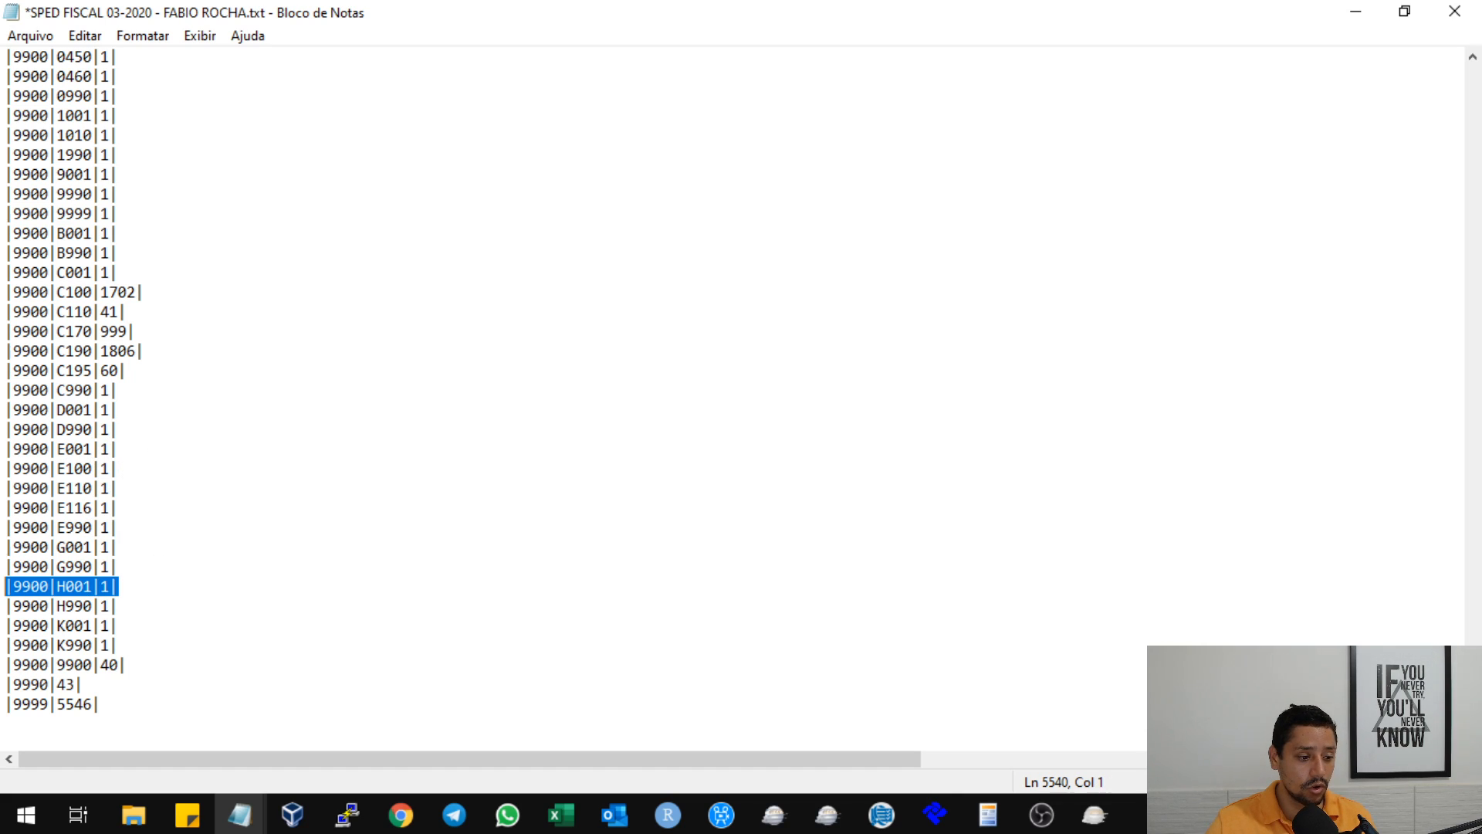
{"action": "key", "text": "Delete"}
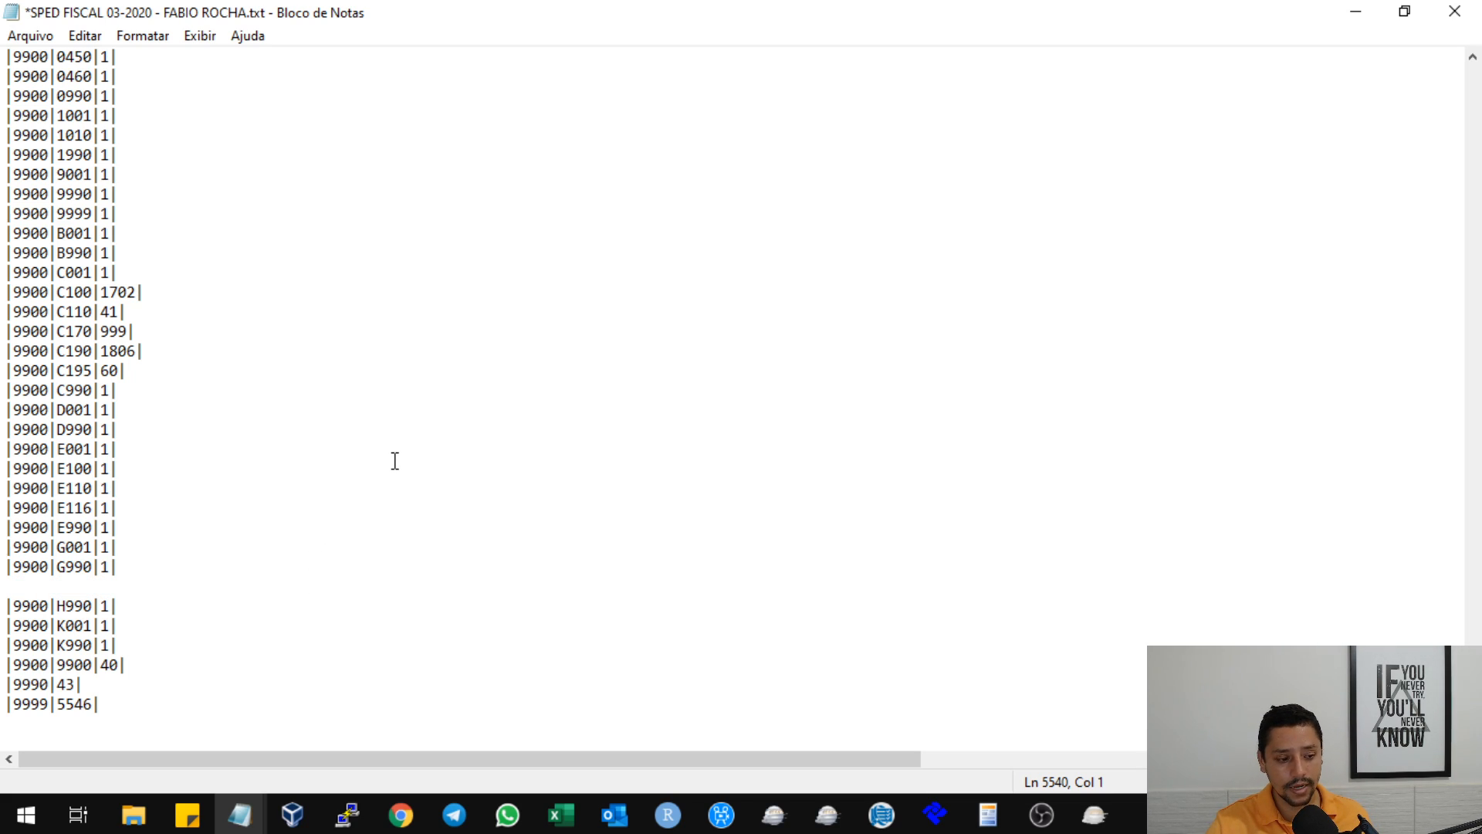
Remove the blank line left between the G990 and H990 totals lines and return to the mind map in the browser.
{"action": "key", "text": "BackSpace"}
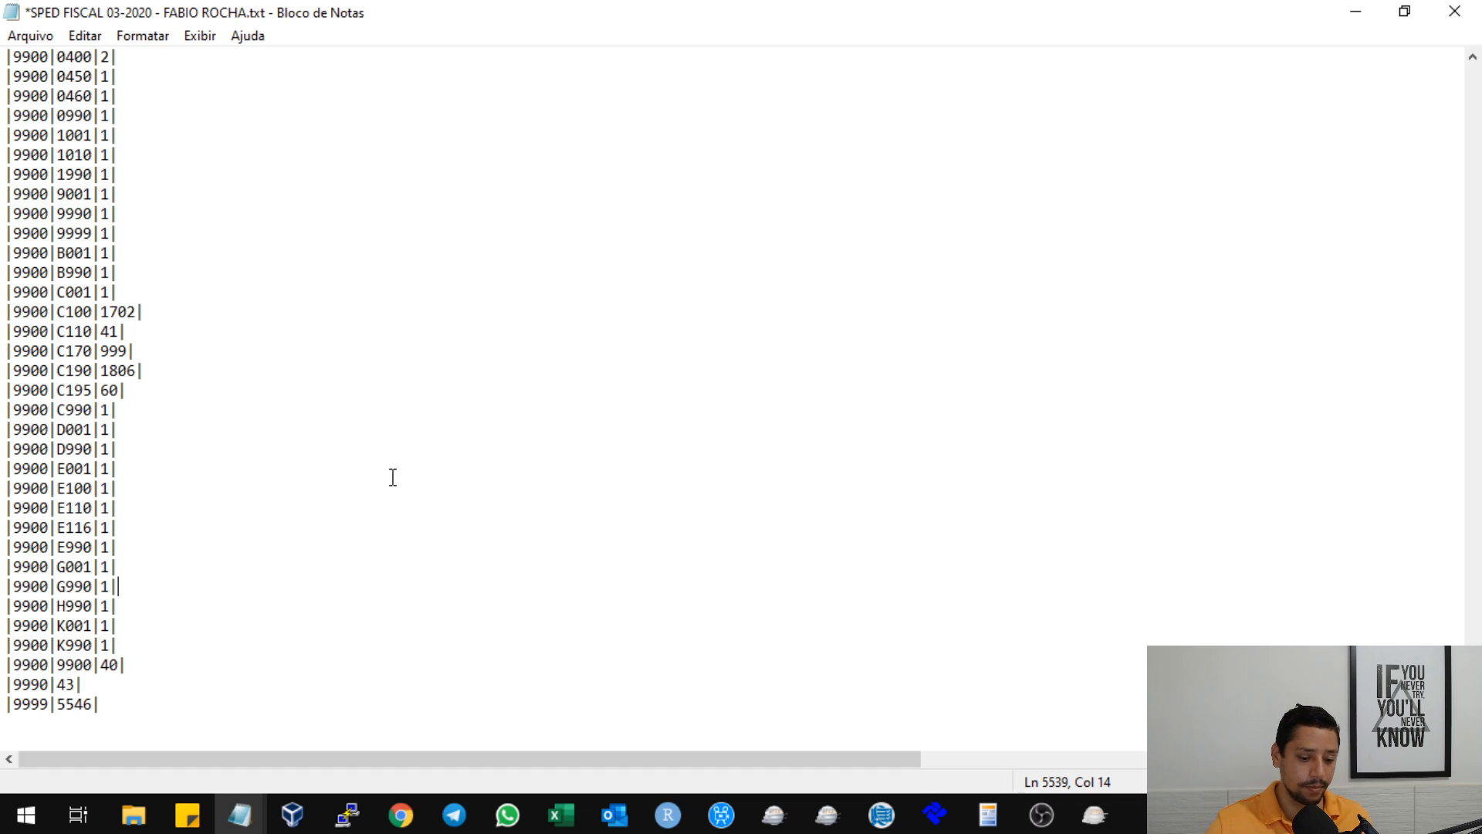
{"action": "left_click", "coordinate": [1355, 14]}
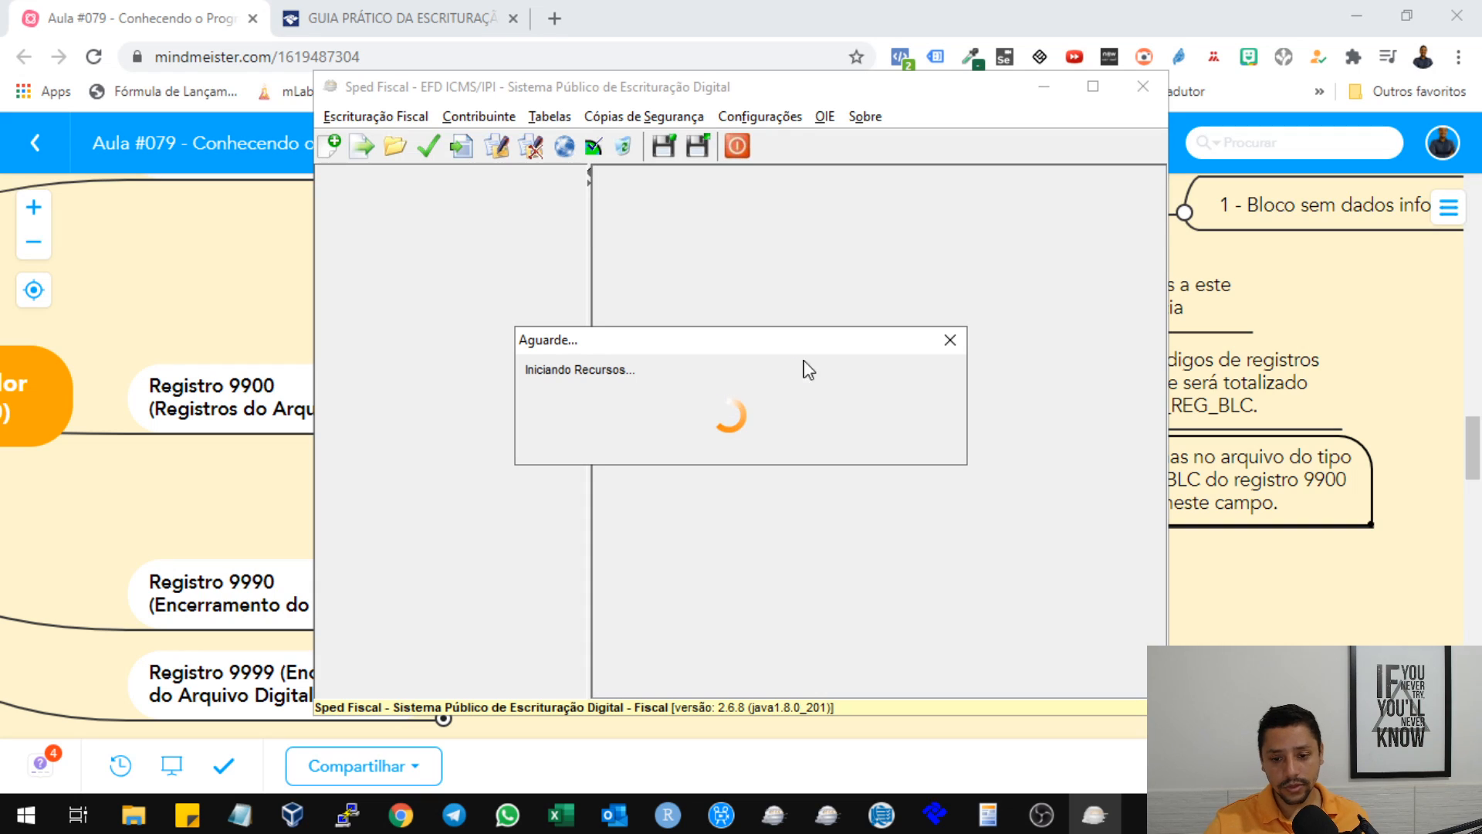
{"action": "left_click", "coordinate": [1293, 287]}
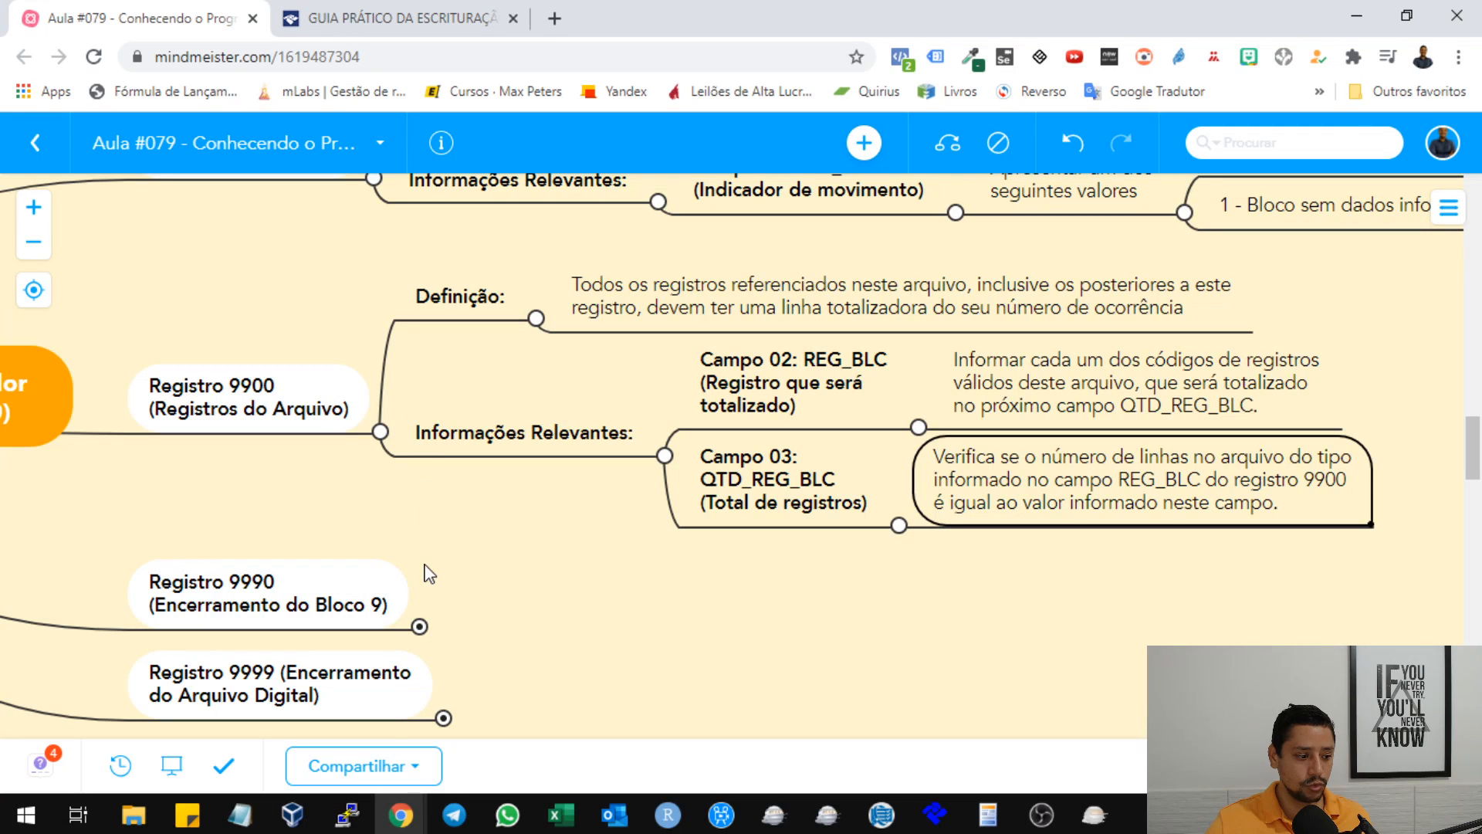
{"action": "scroll", "coordinate": [525, 508], "scroll_direction": "down", "scroll_amount": 3}
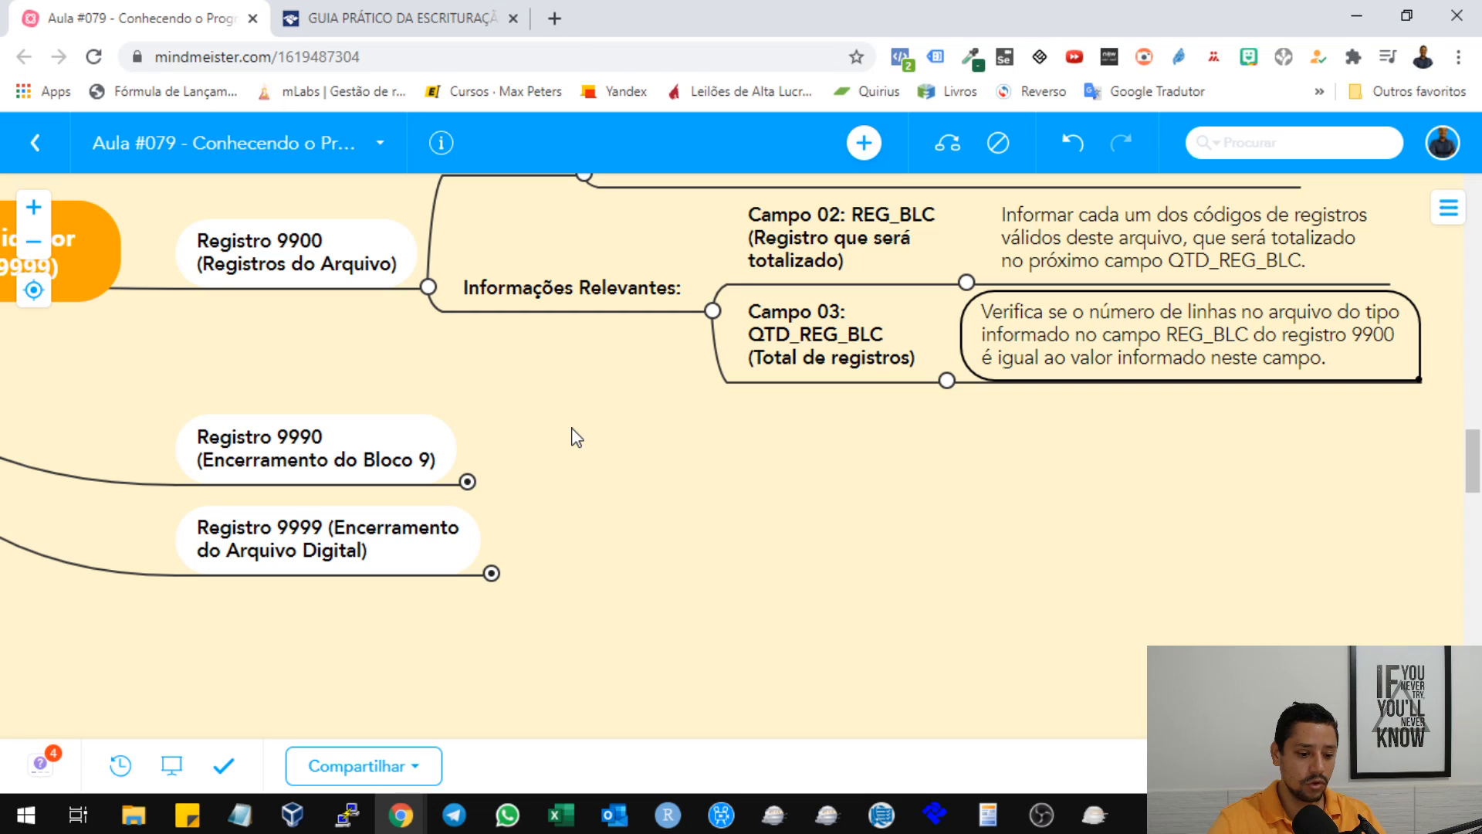
Restore the deleted 9900 totals line for record H001 in the SPED text file and return to the mind map.
{"action": "mouse_move", "coordinate": [239, 814]}
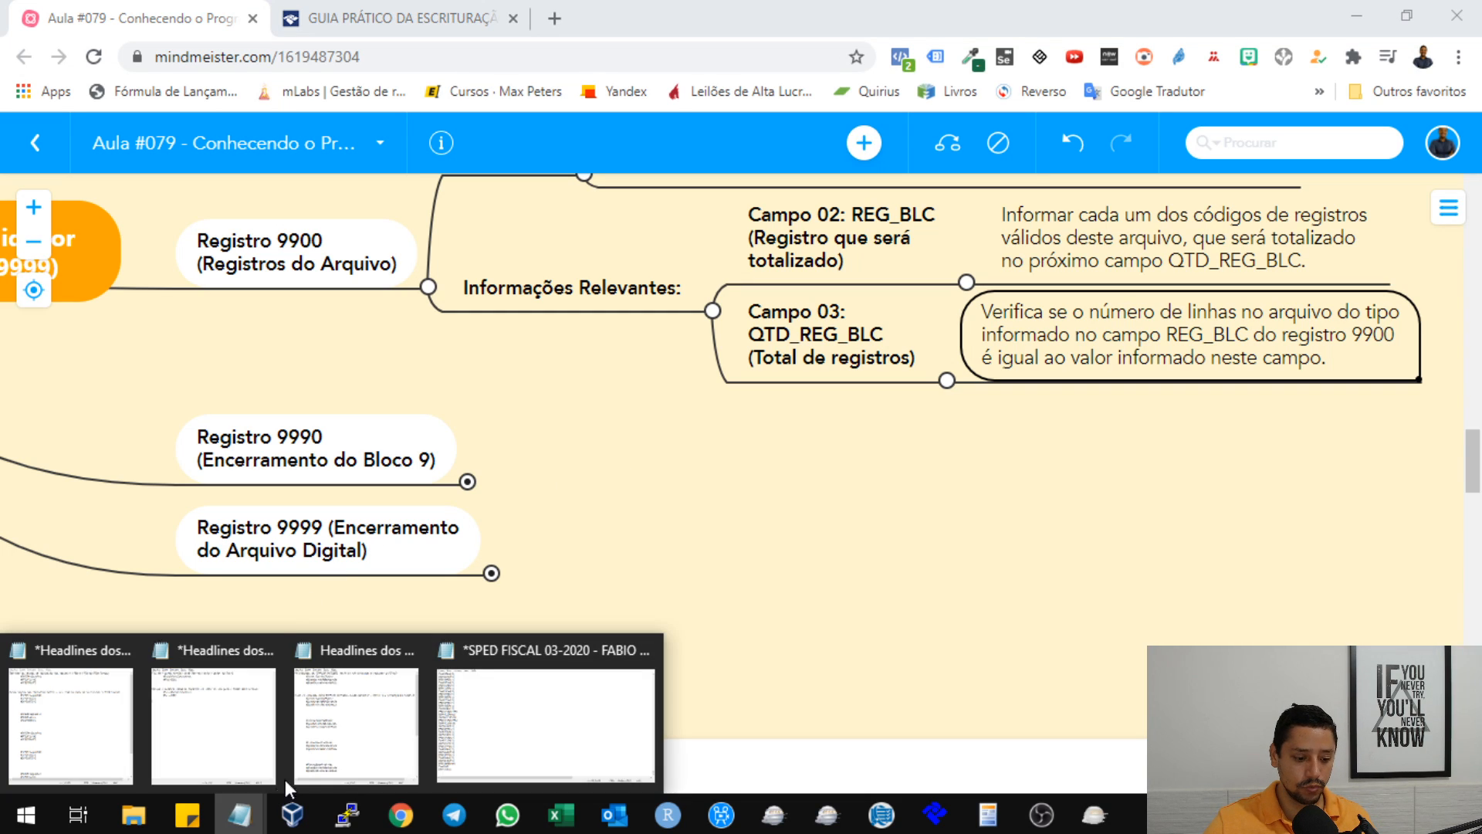
{"action": "left_click", "coordinate": [513, 737]}
{"action": "key", "text": "ctrl+z"}
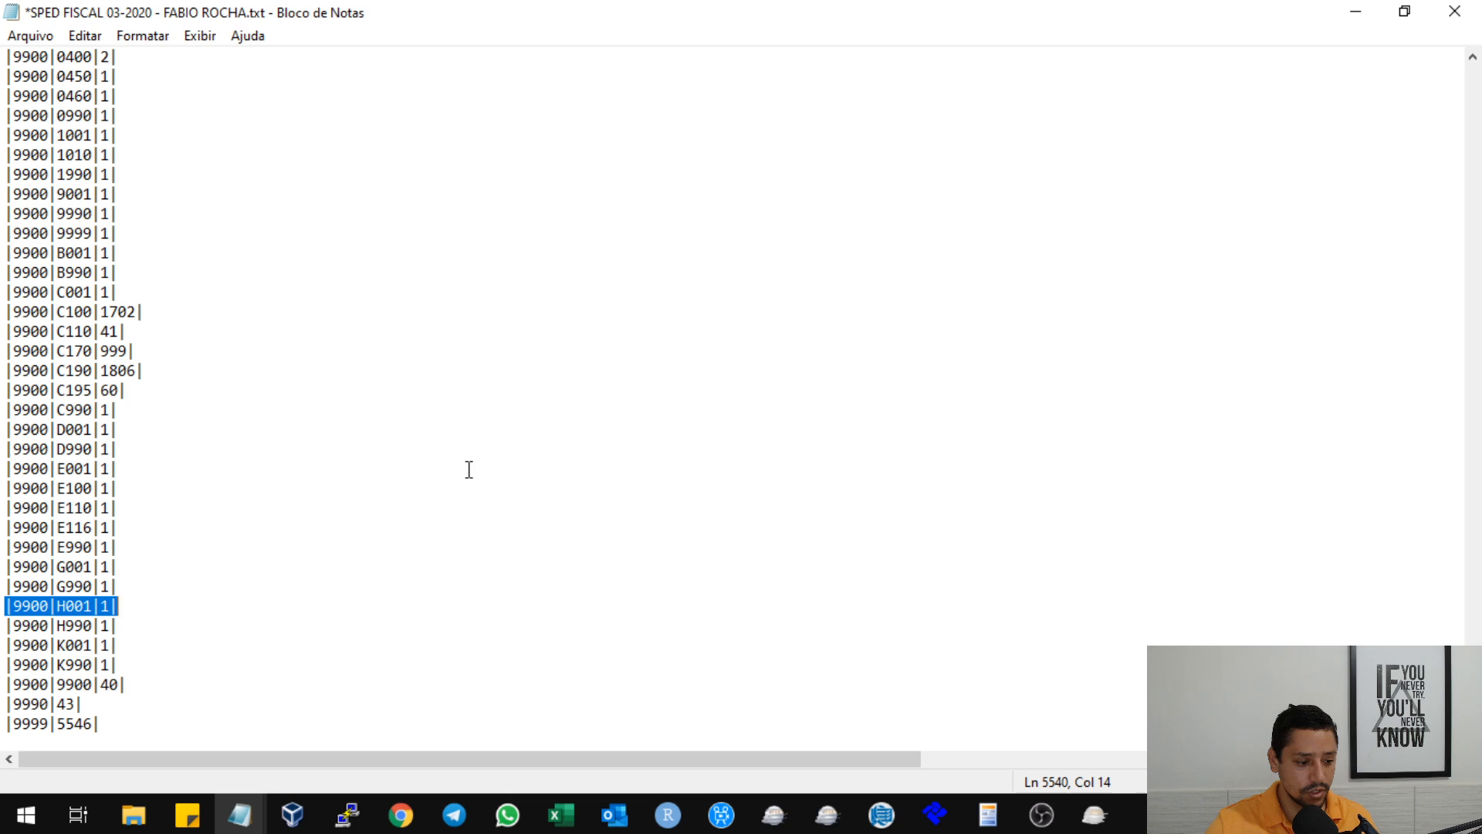
{"action": "left_click", "coordinate": [334, 492]}
{"action": "left_click", "coordinate": [1360, 12]}
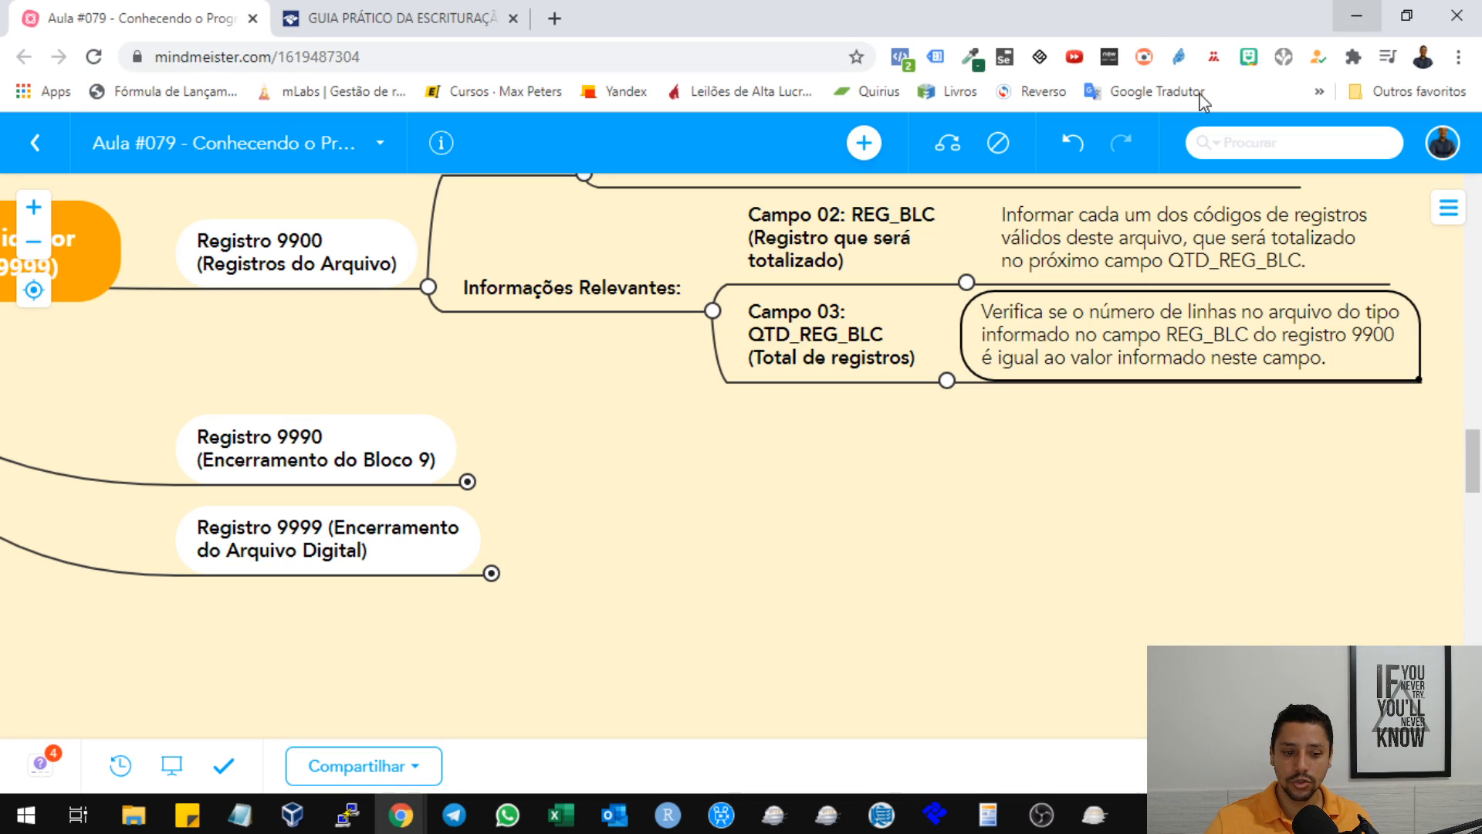
Expand the Registro 9990 (Encerramento do Bloco 9) node and highlight its Definição text in the mind map.
{"action": "left_click_drag", "start_coordinate": [577, 430], "coordinate": [445, 388]}
{"action": "scroll", "coordinate": [502, 426], "scroll_direction": "up", "scroll_amount": 1}
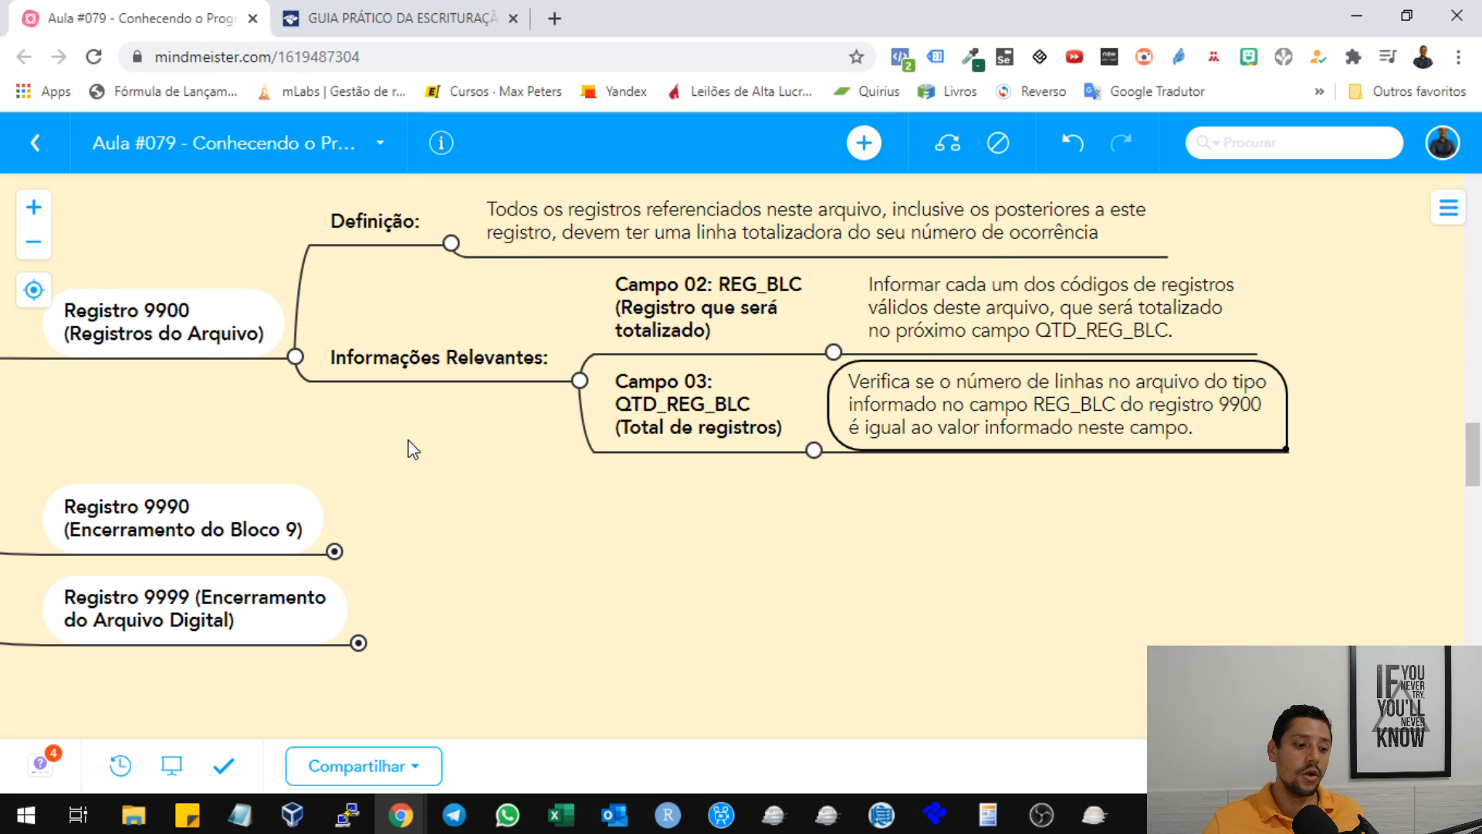
{"action": "scroll", "coordinate": [413, 447], "scroll_direction": "down", "scroll_amount": 1}
{"action": "left_click", "coordinate": [379, 482]}
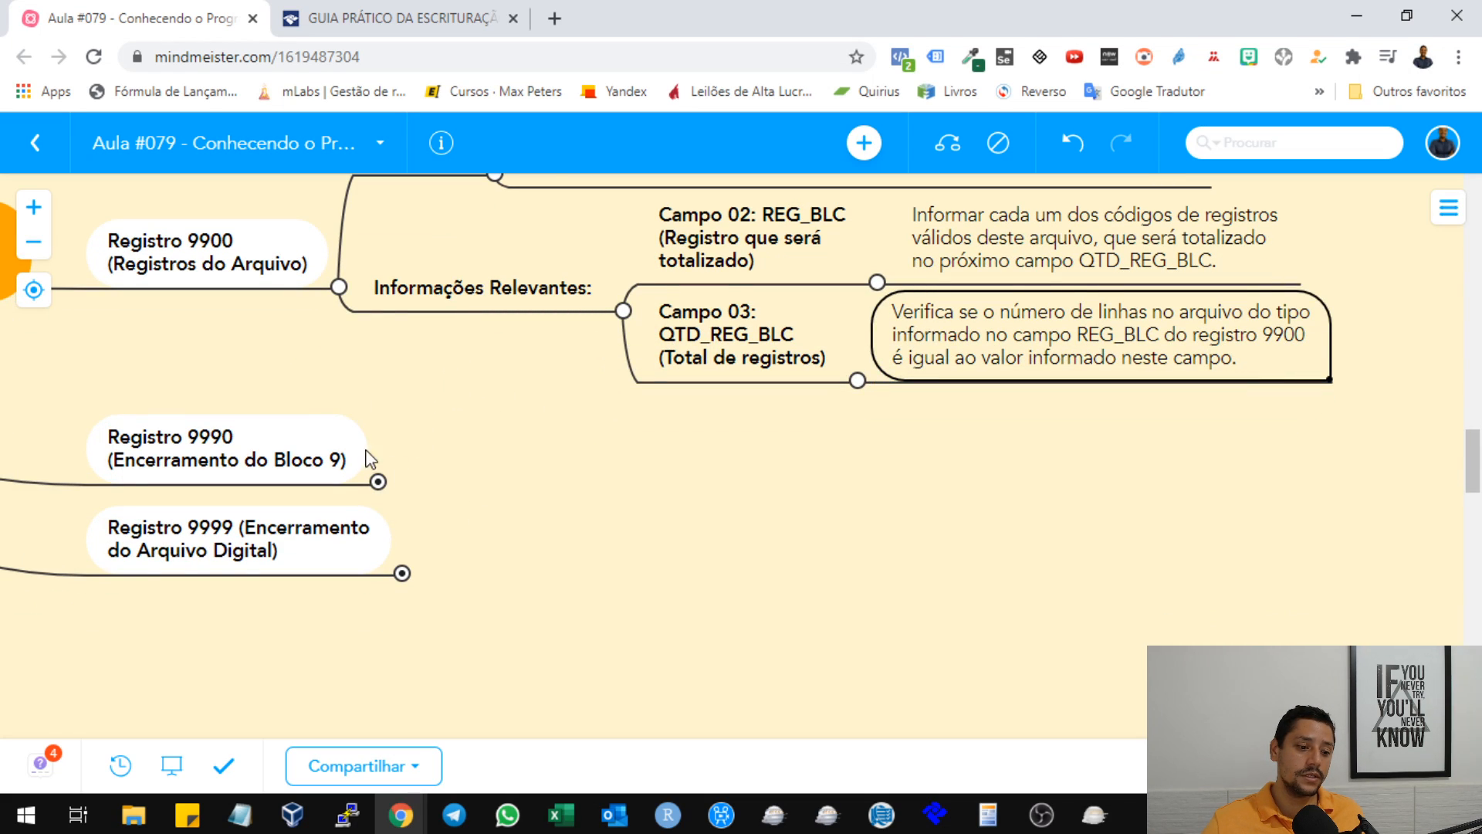
{"action": "left_click", "coordinate": [534, 463]}
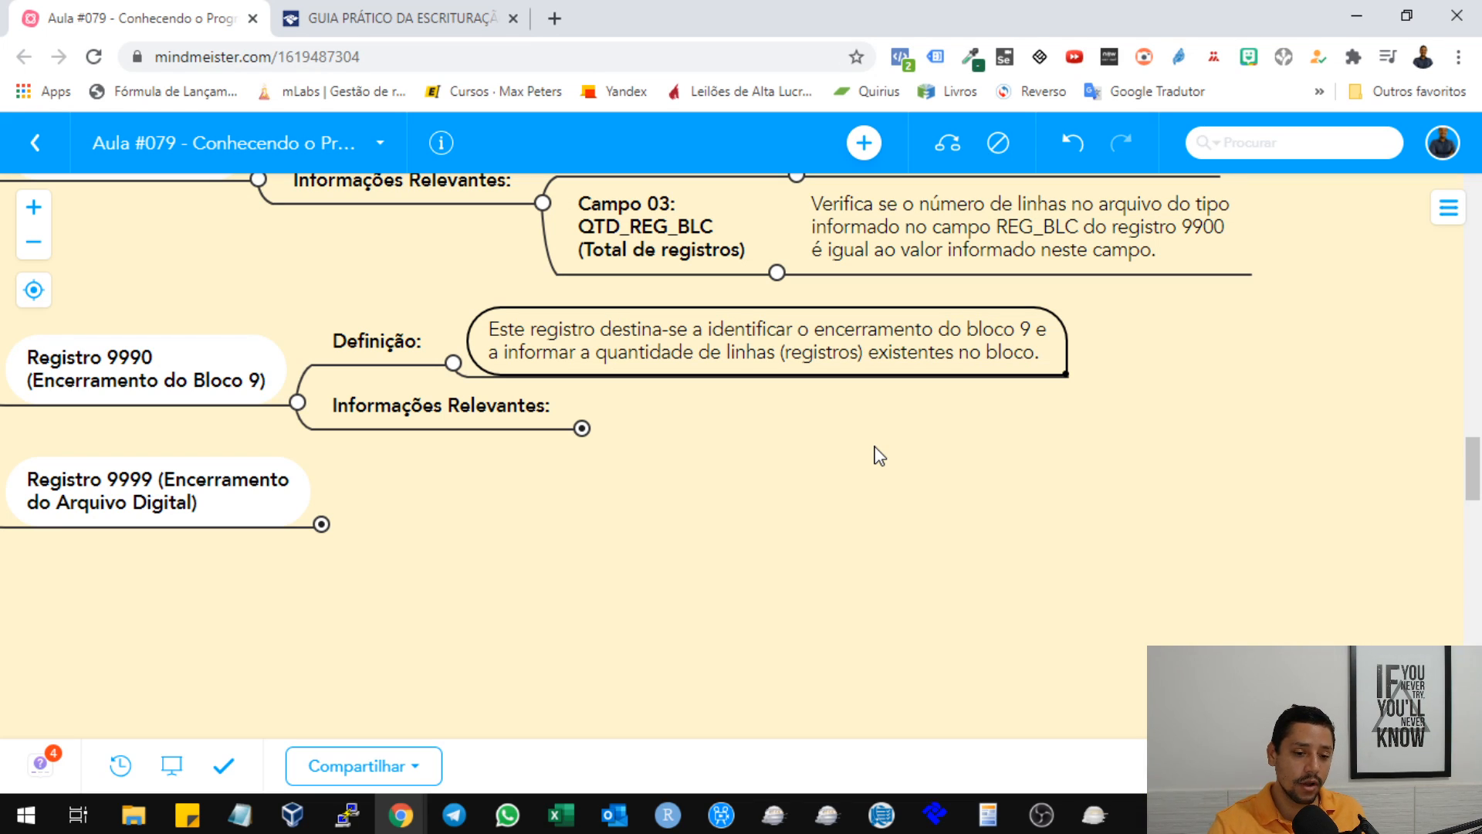
Expand Registro 9990's Informações Relevantes through Campo 02: QTD_LIN_9, its line-count rule and the Importante note about record 9999.
{"action": "left_click", "coordinate": [581, 428]}
{"action": "left_click", "coordinate": [726, 407]}
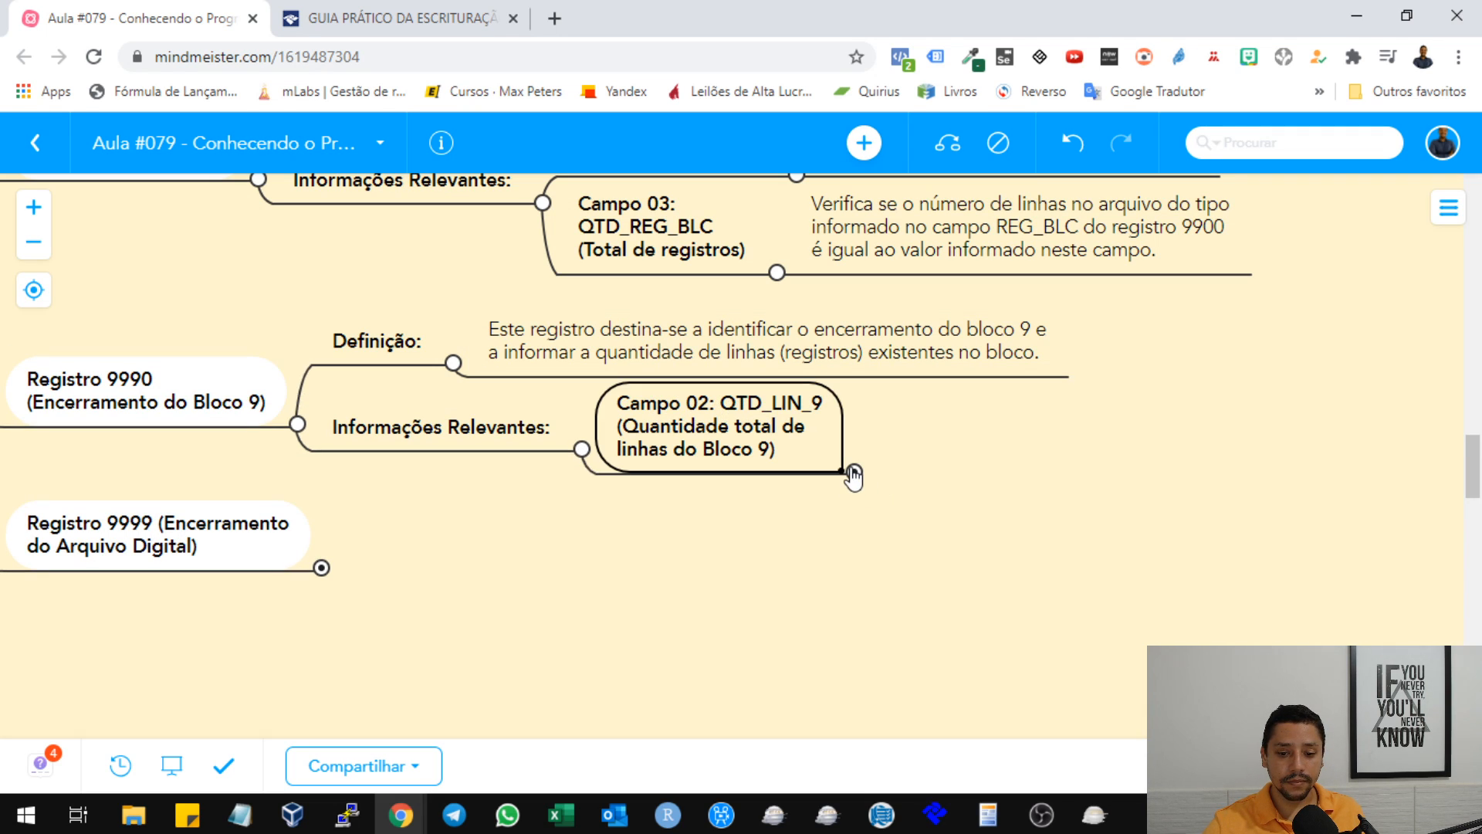
{"action": "left_click", "coordinate": [854, 472]}
{"action": "left_click", "coordinate": [1070, 422]}
{"action": "left_click_drag", "start_coordinate": [1218, 555], "coordinate": [1026, 494]}
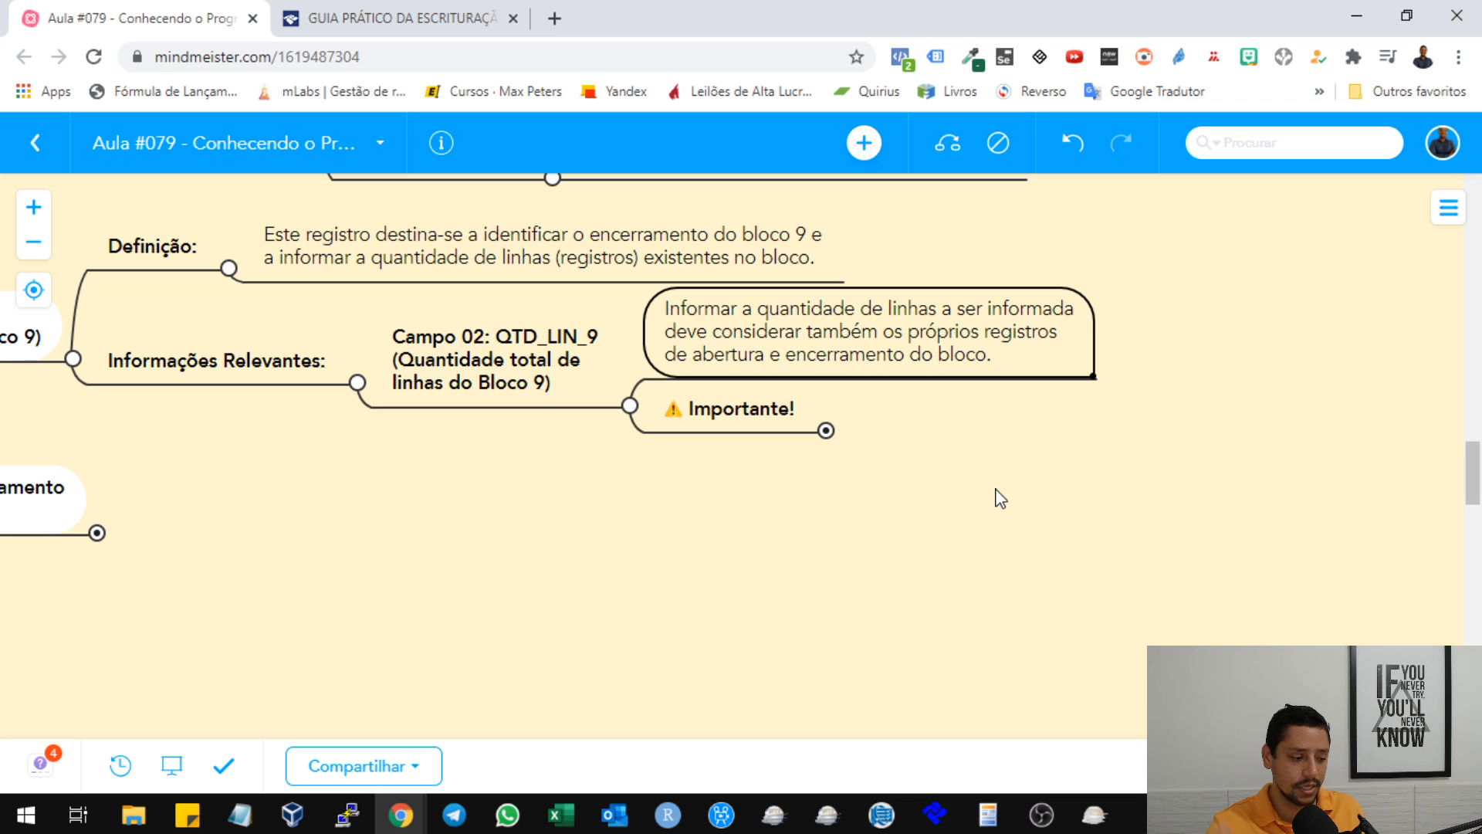
{"action": "left_click", "coordinate": [826, 430]}
{"action": "left_click", "coordinate": [913, 430]}
{"action": "left_click_drag", "start_coordinate": [1019, 503], "coordinate": [806, 386]}
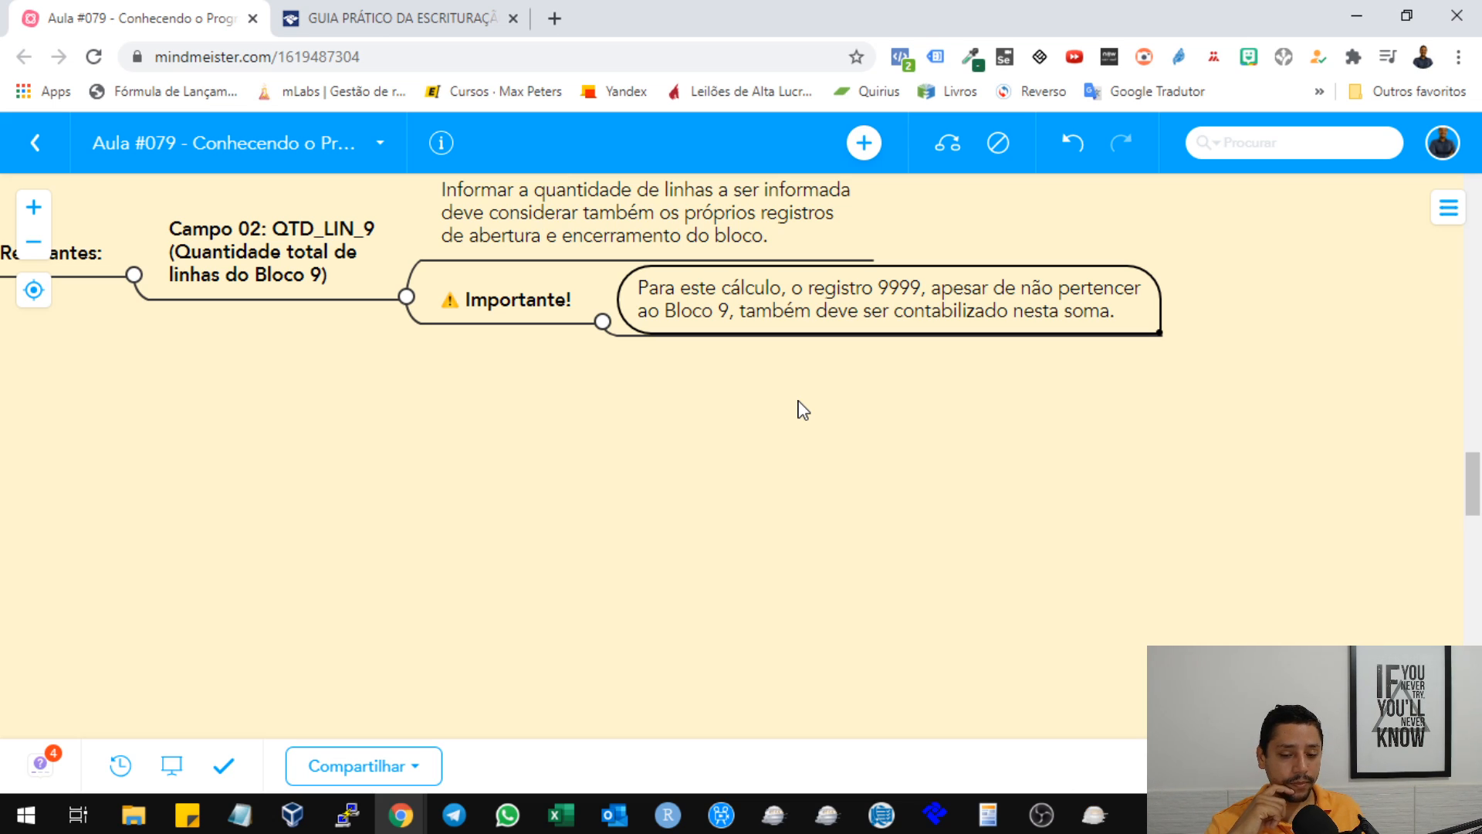
Switch to the Sped Fiscal program, dismiss the database connection error and return to the mind map.
{"action": "left_click", "coordinate": [1094, 815]}
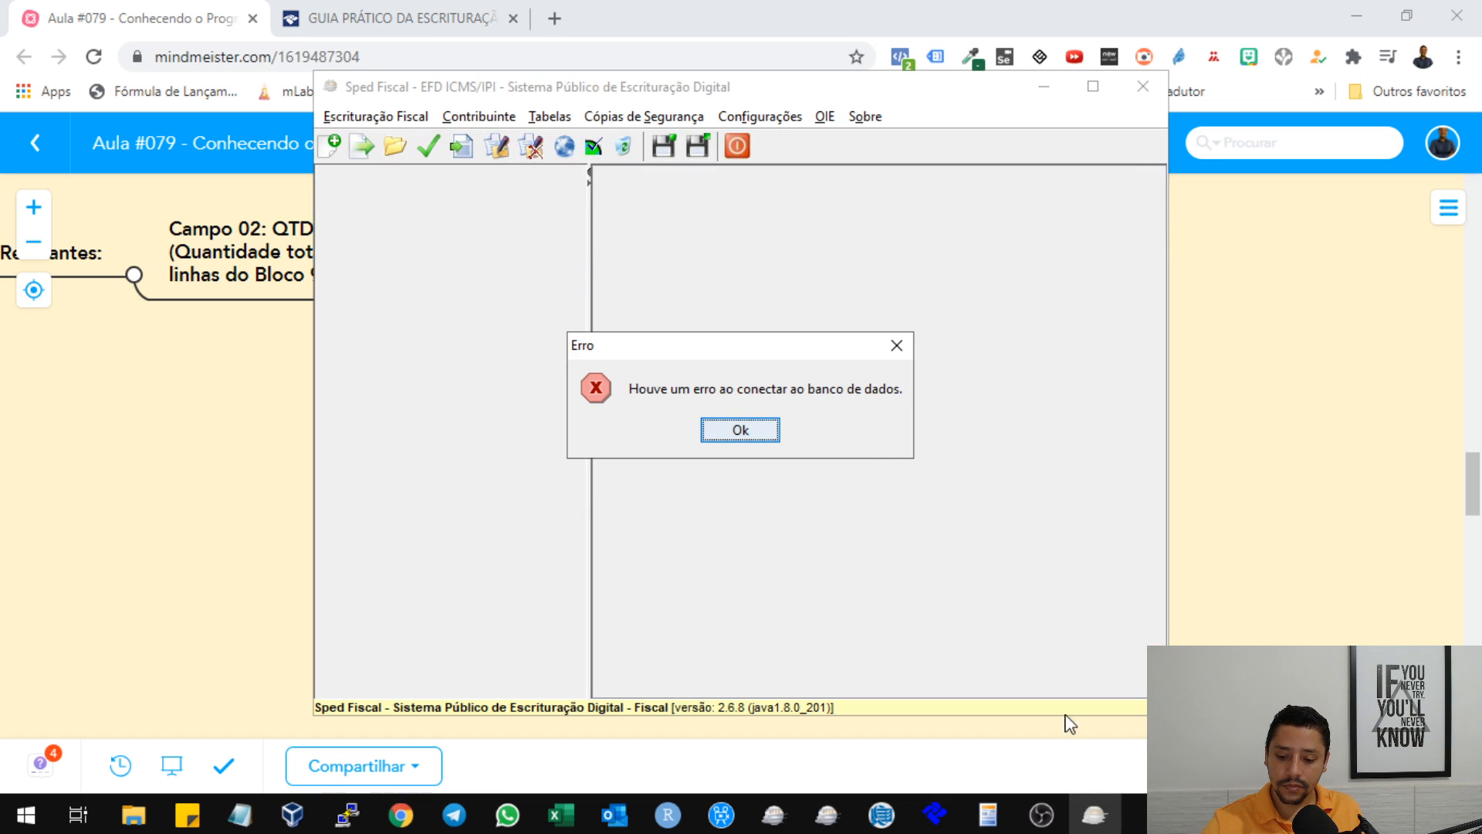
{"action": "left_click", "coordinate": [755, 429]}
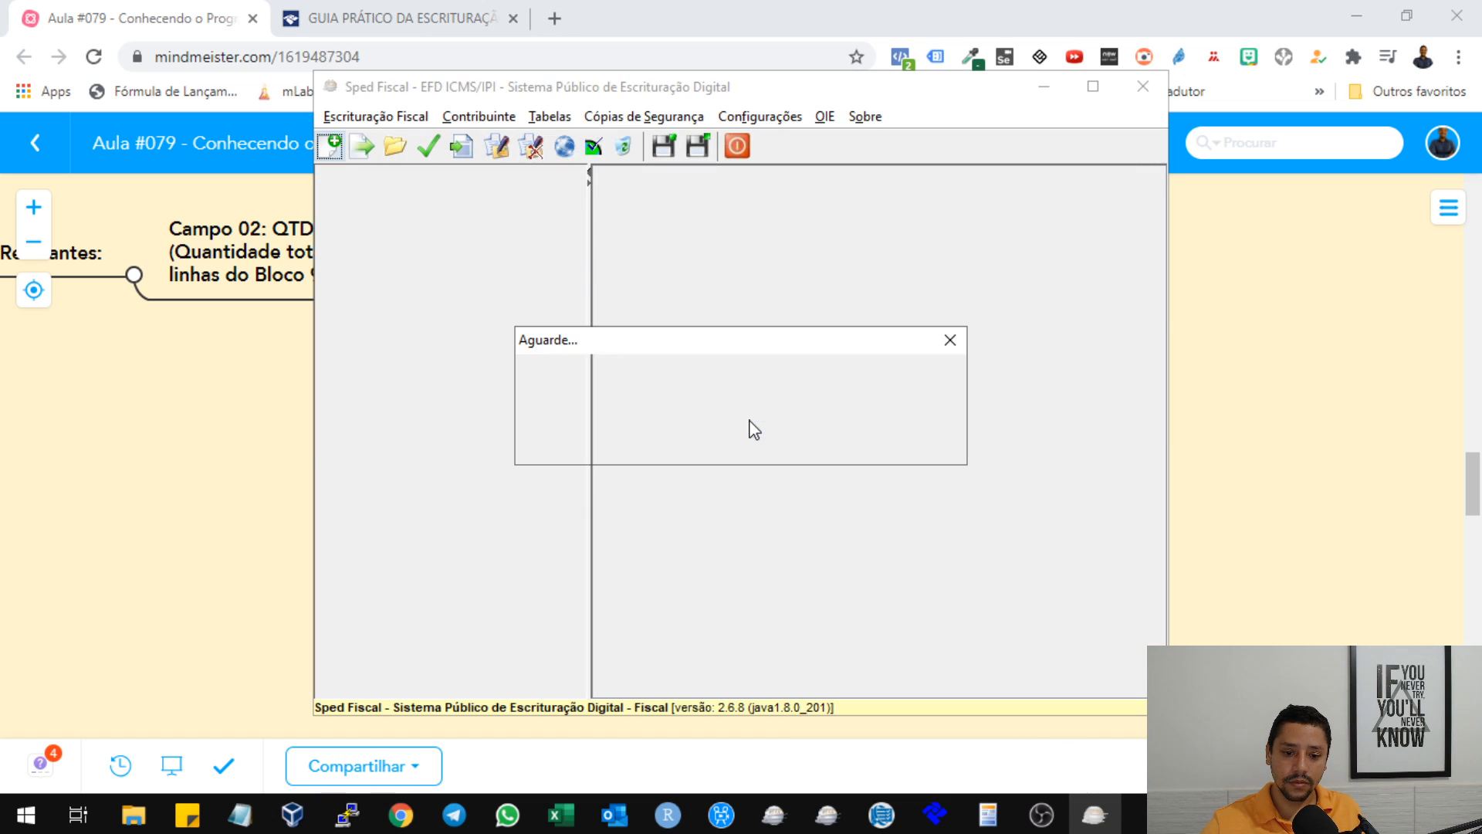
{"action": "left_click", "coordinate": [1308, 318]}
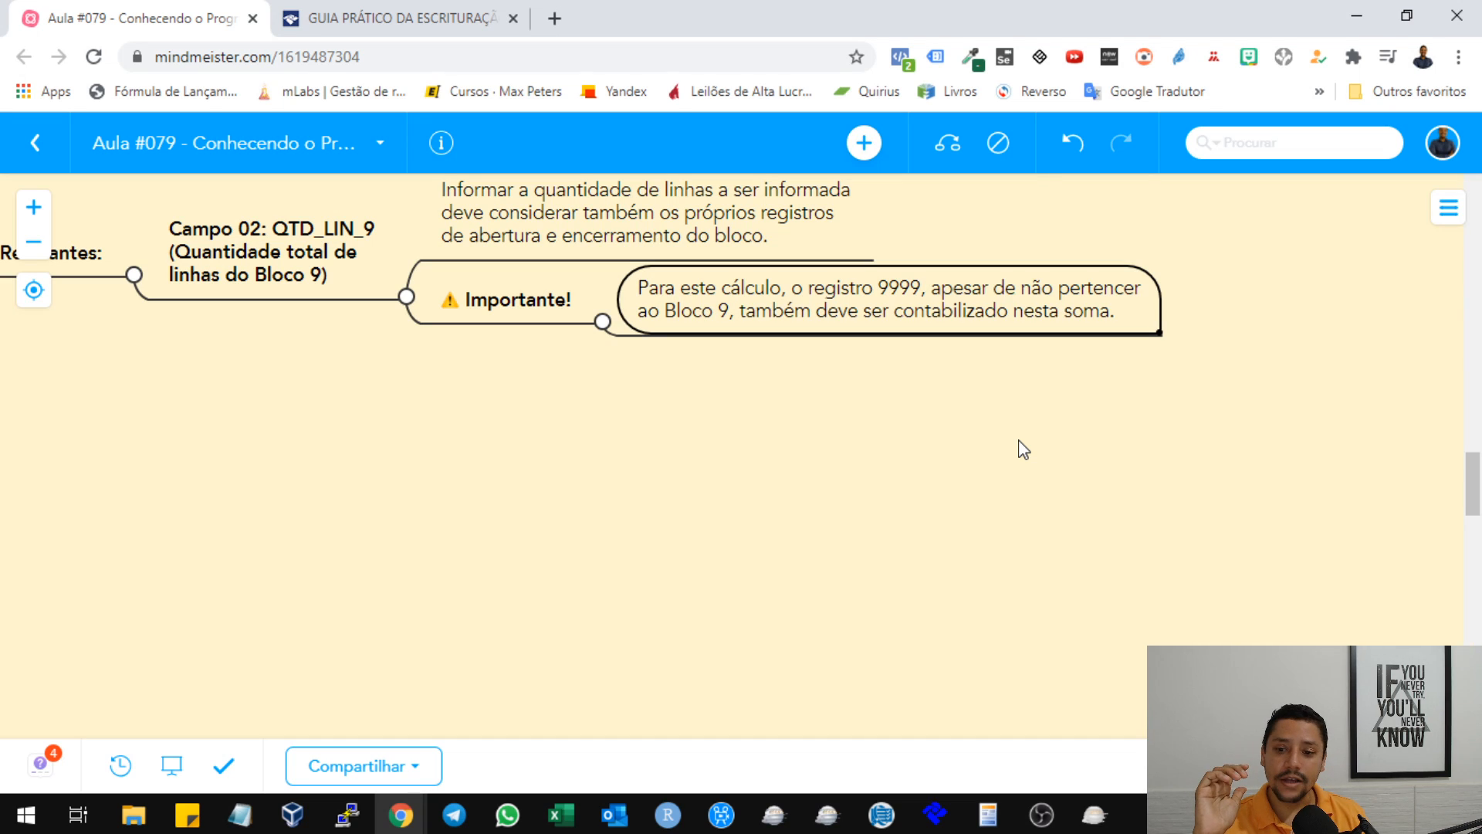
Expand the Registro 9999 (Encerramento do Arquivo Digital) node with its Definição and Informações Relevantes, highlighting the definition text.
{"action": "left_click_drag", "start_coordinate": [503, 430], "coordinate": [807, 603]}
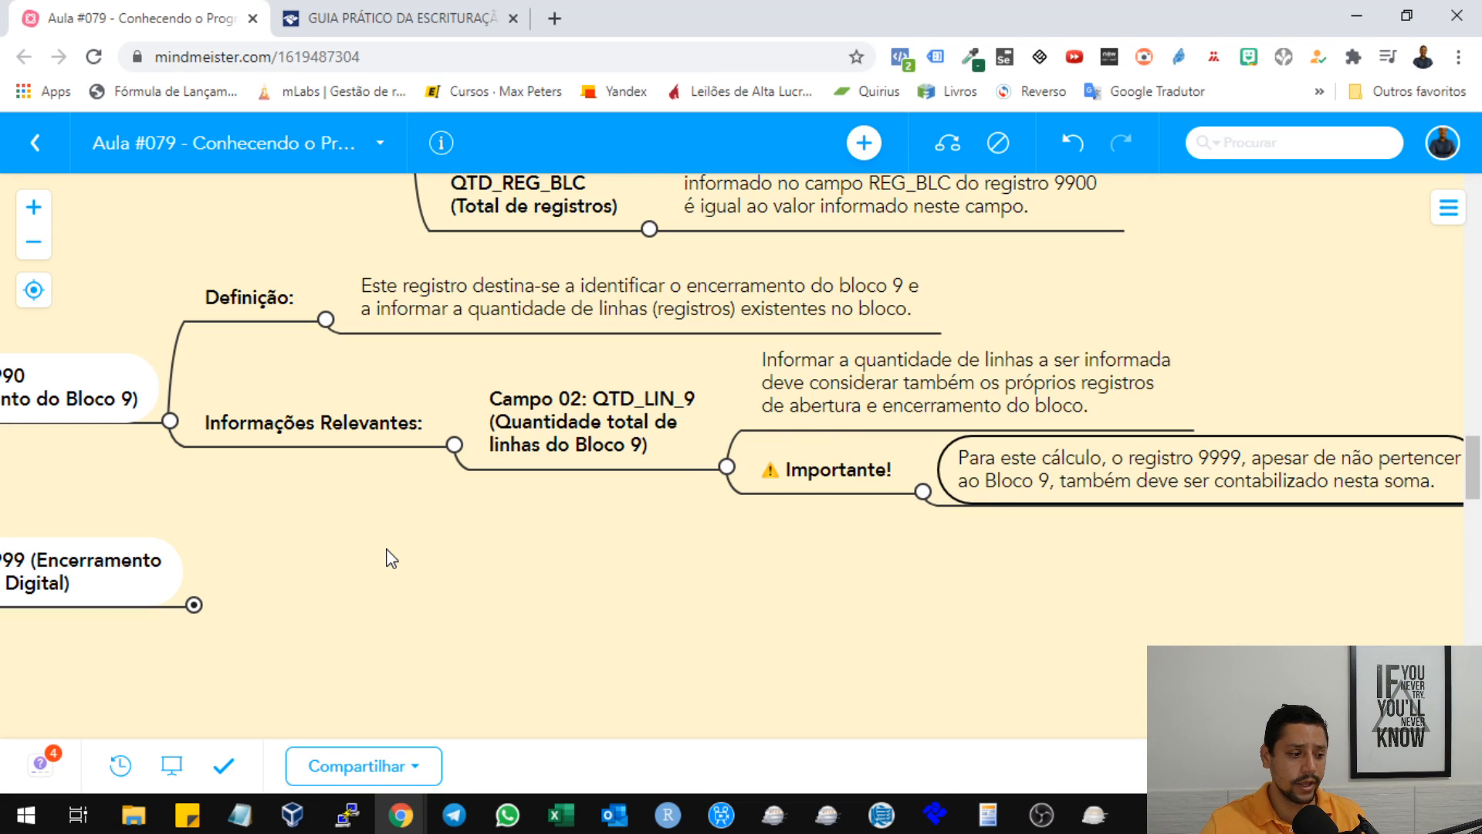
{"action": "left_click_drag", "start_coordinate": [473, 522], "coordinate": [698, 529]}
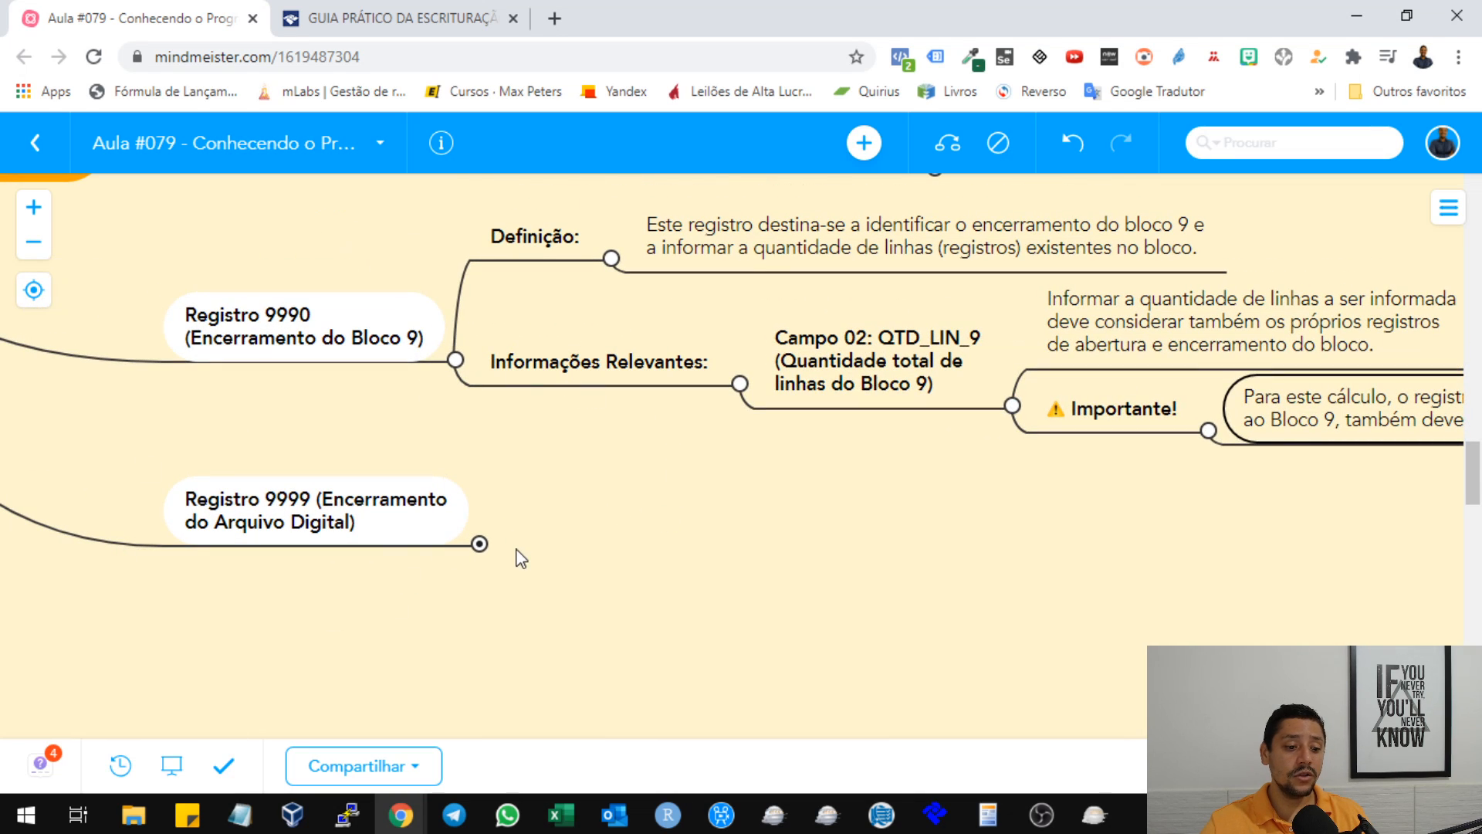
{"action": "left_click", "coordinate": [480, 544]}
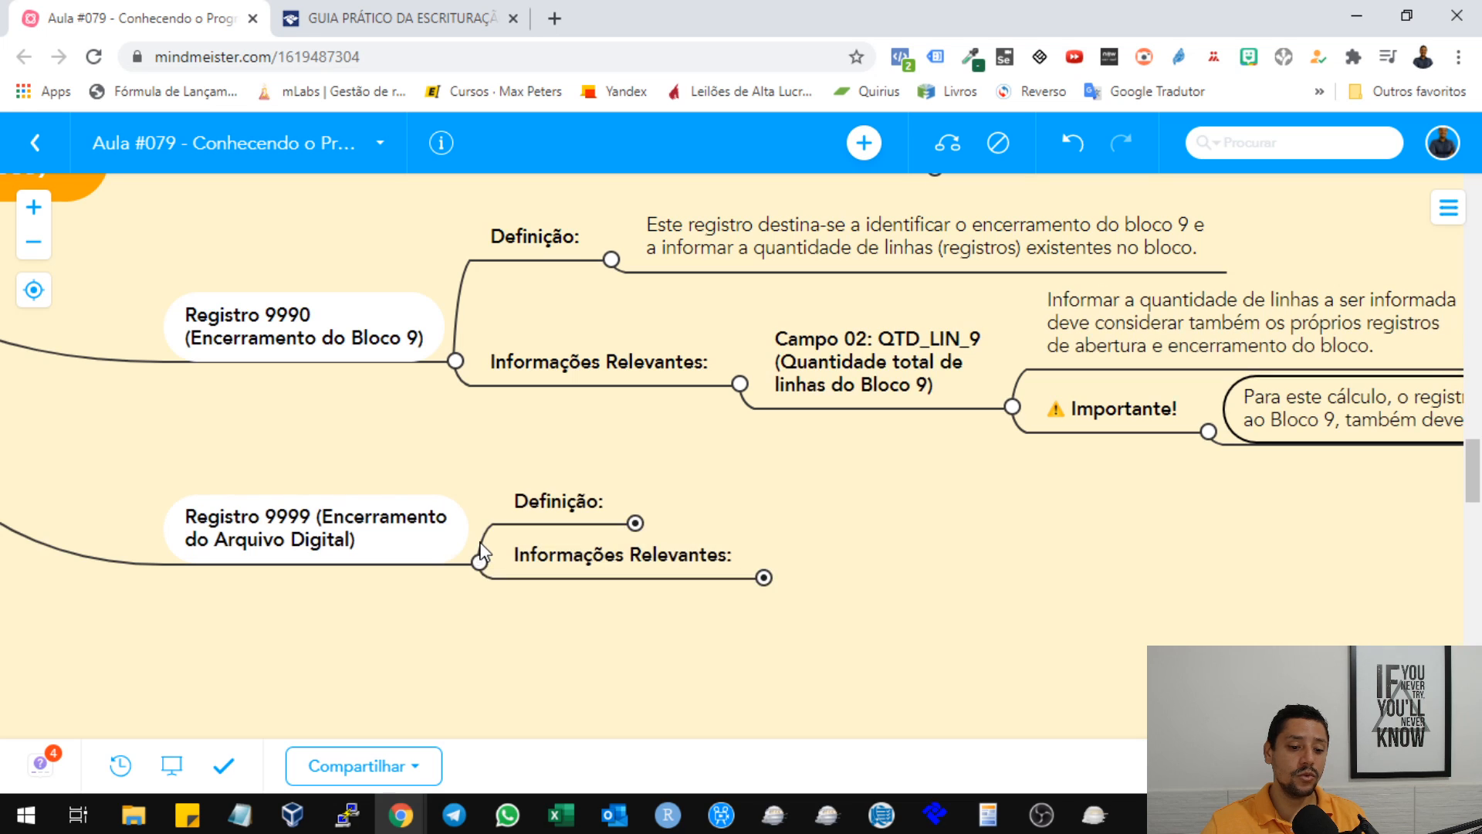
{"action": "left_click", "coordinate": [635, 522]}
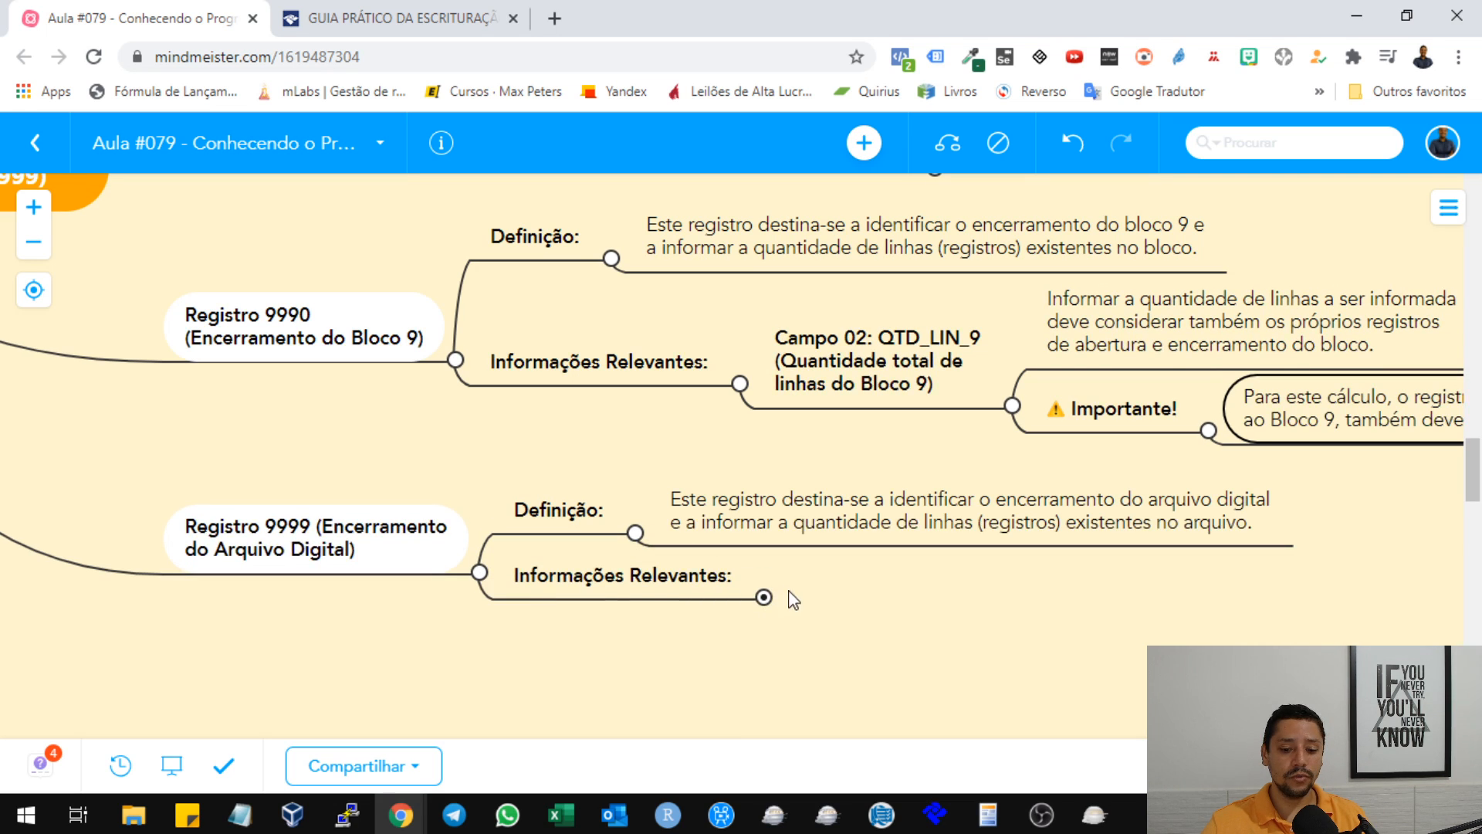
{"action": "left_click", "coordinate": [763, 596]}
{"action": "left_click_drag", "start_coordinate": [1125, 616], "coordinate": [974, 532]}
{"action": "left_click", "coordinate": [618, 398]}
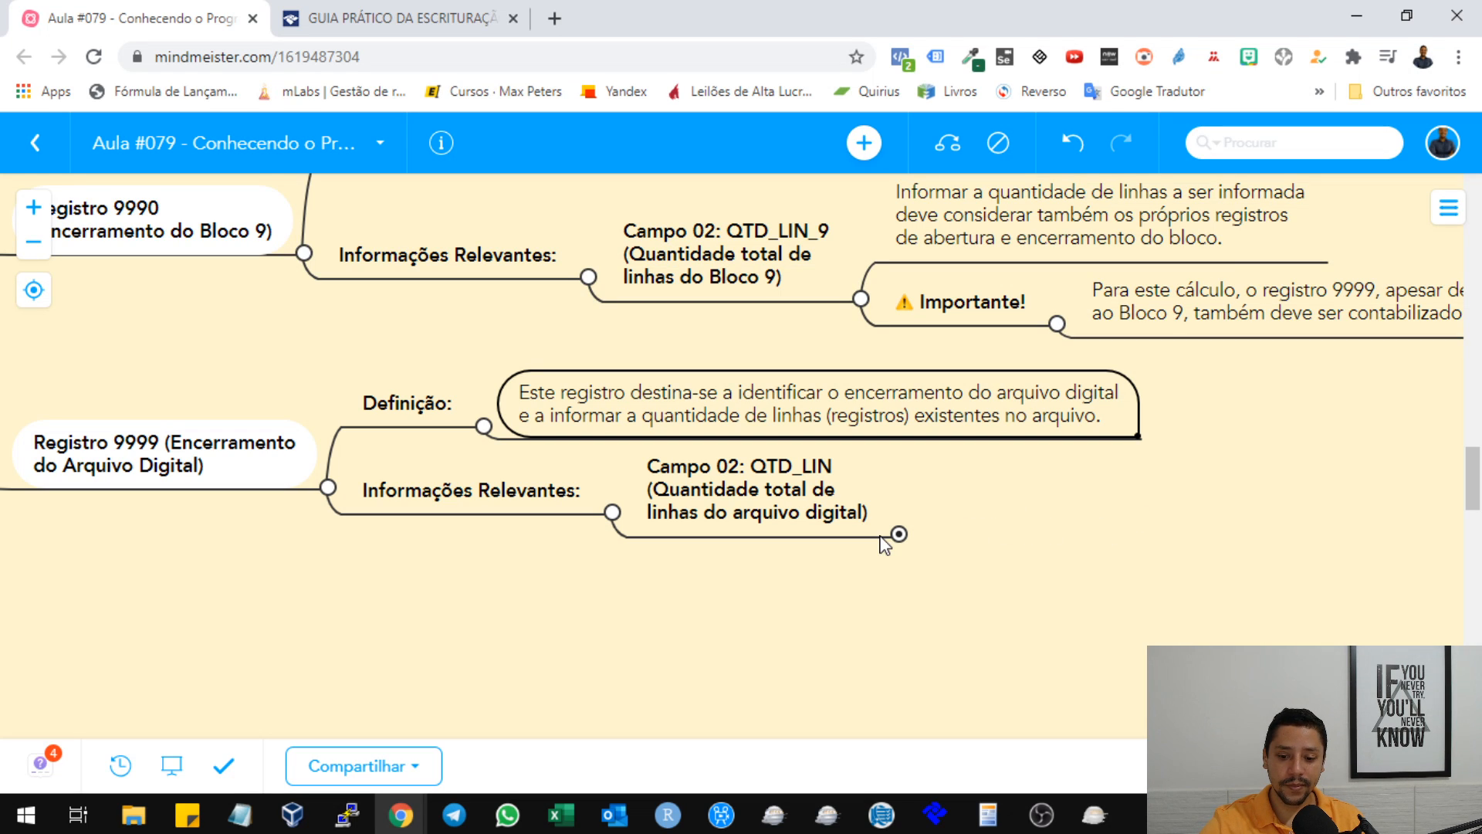
Expand Registro 9999's Campo 02: QTD_LIN to show its line-count rule and Importante note, highlighting each text.
{"action": "left_click", "coordinate": [1133, 504]}
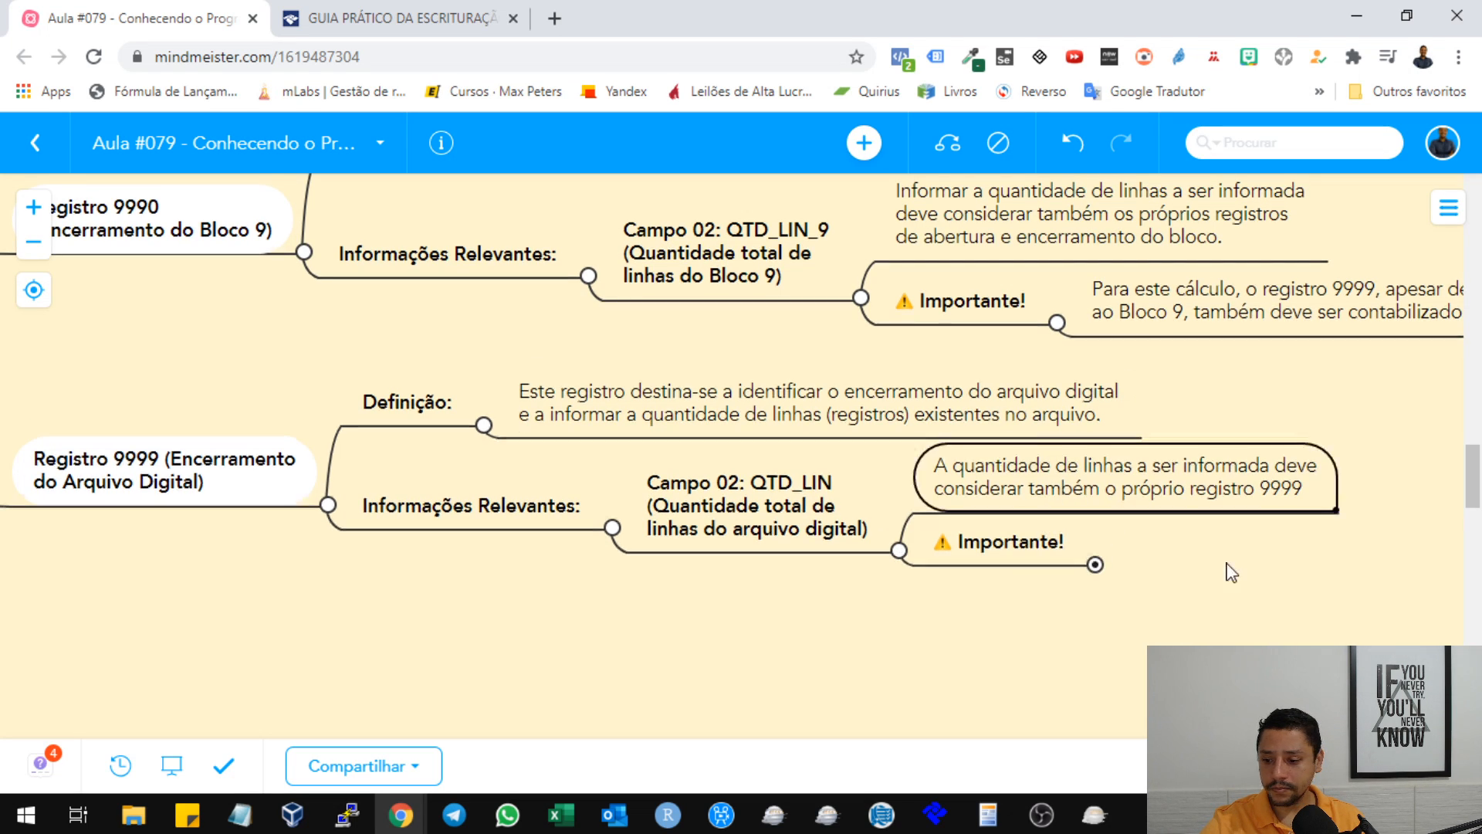
{"action": "left_click_drag", "start_coordinate": [1226, 564], "coordinate": [930, 457]}
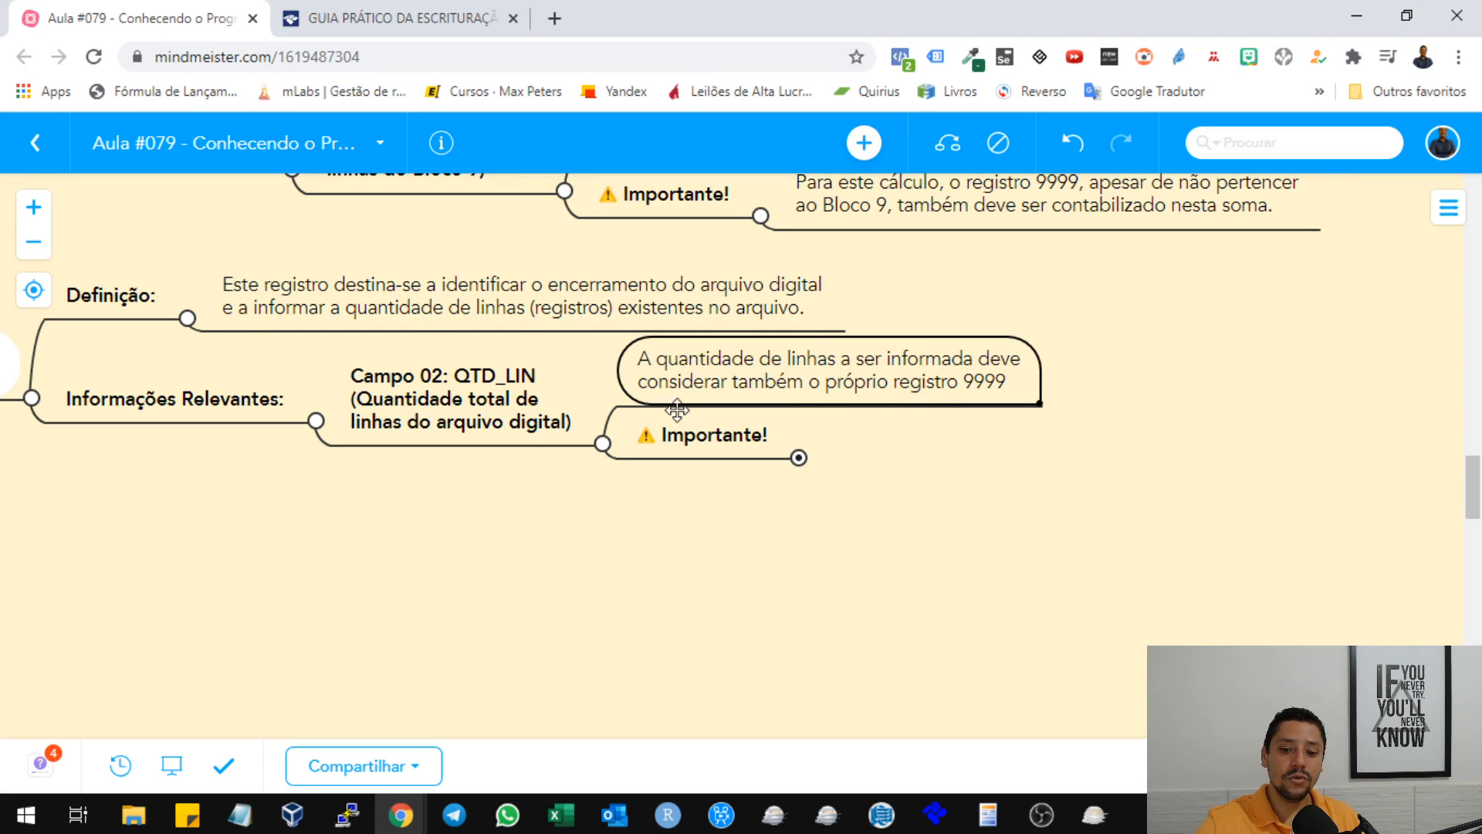
{"action": "left_click", "coordinate": [799, 459]}
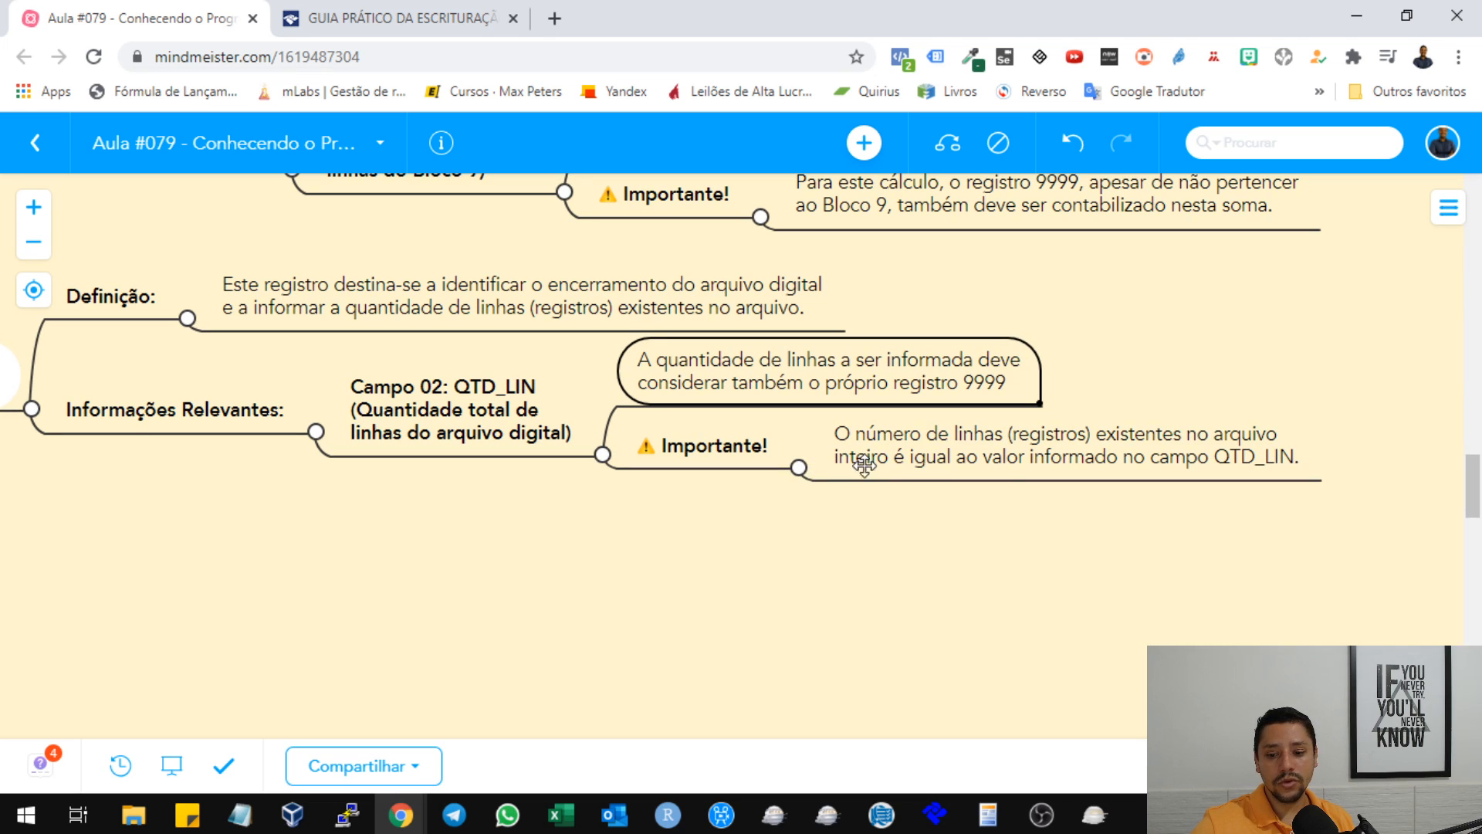
{"action": "left_click", "coordinate": [950, 455]}
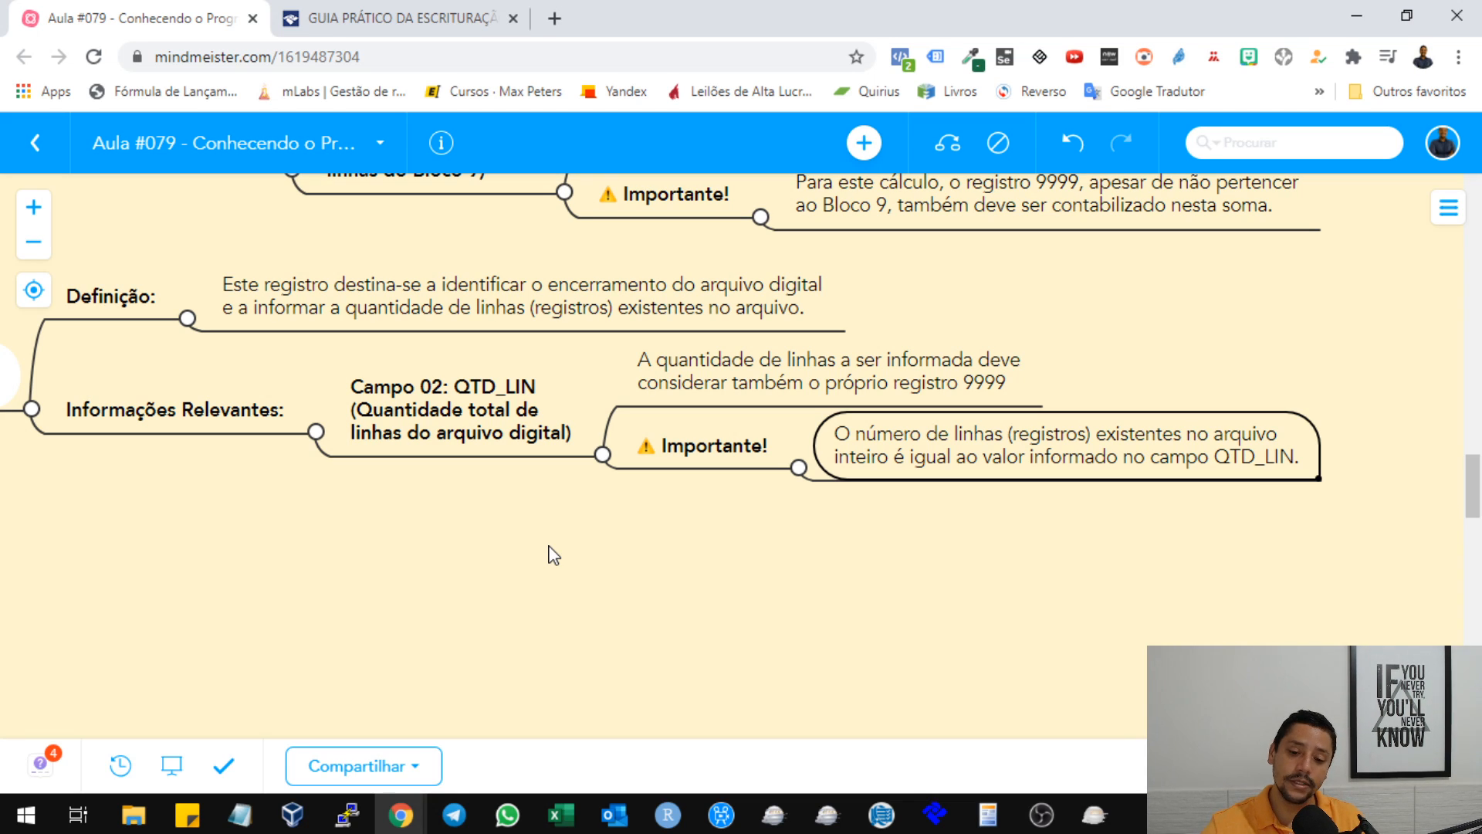
Review the expanded Registro 9990 and Registro 9999 branches alongside Campo 03 of Registro 9900 in the mind map.
{"action": "left_click_drag", "start_coordinate": [623, 538], "coordinate": [925, 585]}
{"action": "scroll", "coordinate": [645, 481], "scroll_direction": "up", "scroll_amount": 3}
{"action": "left_click_drag", "start_coordinate": [330, 374], "coordinate": [906, 541]}
{"action": "scroll", "coordinate": [760, 488], "scroll_direction": "down", "scroll_amount": 1}
{"action": "scroll", "coordinate": [757, 484], "scroll_direction": "up", "scroll_amount": 4}
{"action": "scroll", "coordinate": [754, 484], "scroll_direction": "down", "scroll_amount": 8}
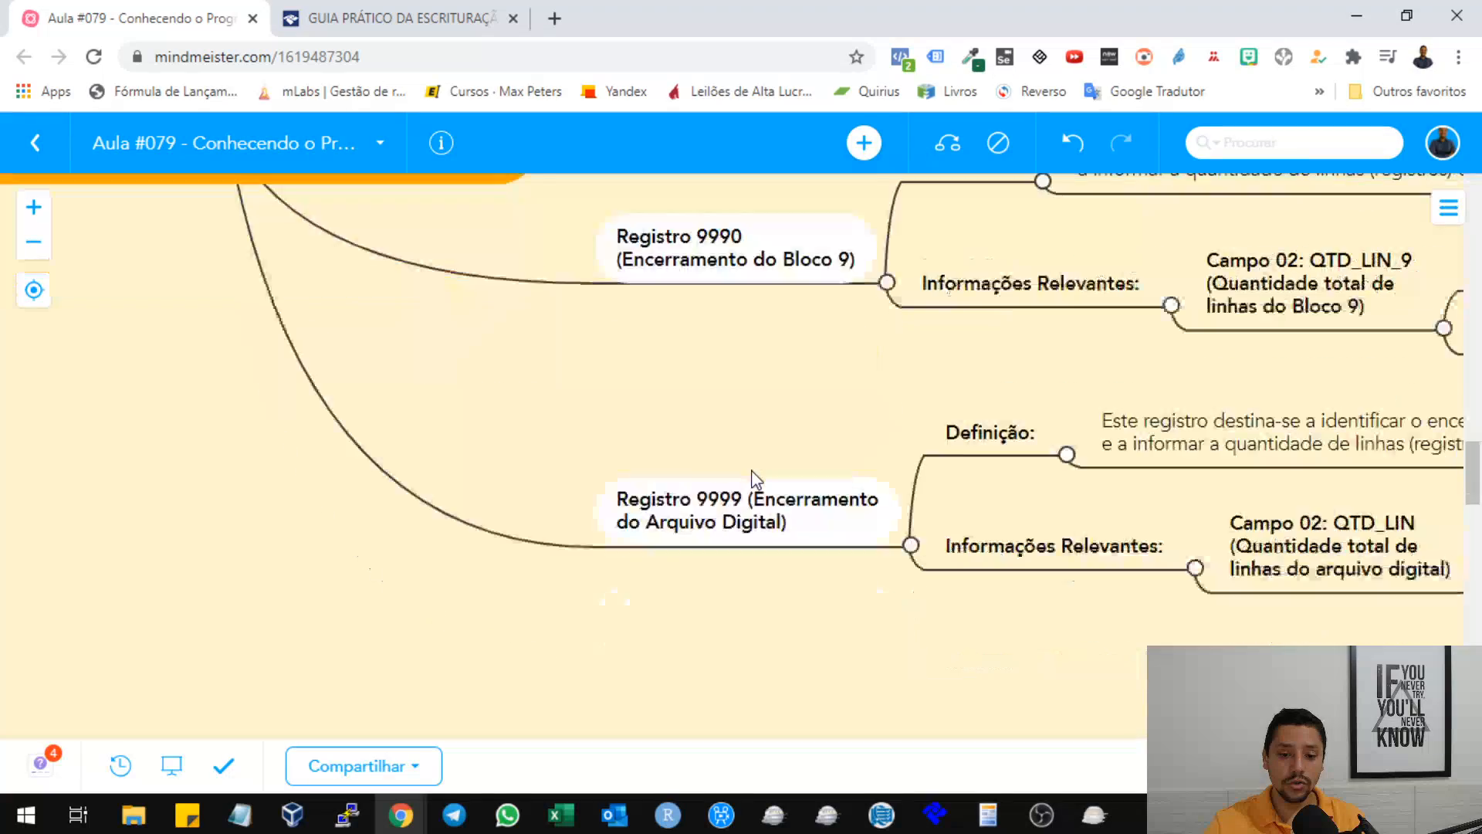
{"action": "scroll", "coordinate": [764, 446], "scroll_direction": "up", "scroll_amount": 3}
{"action": "left_click_drag", "start_coordinate": [820, 360], "coordinate": [447, 305]}
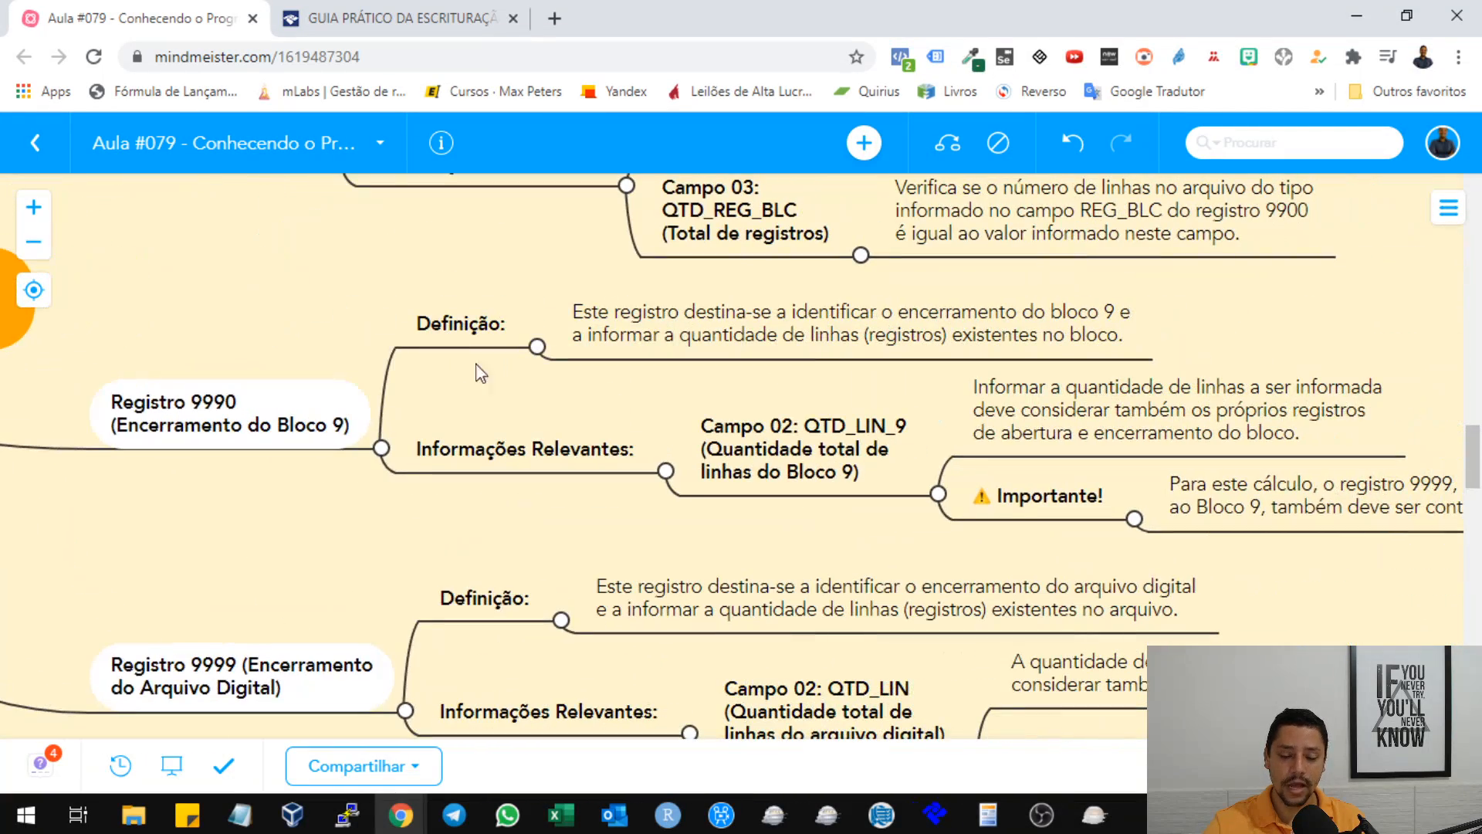
{"action": "left_click_drag", "start_coordinate": [377, 272], "coordinate": [462, 311]}
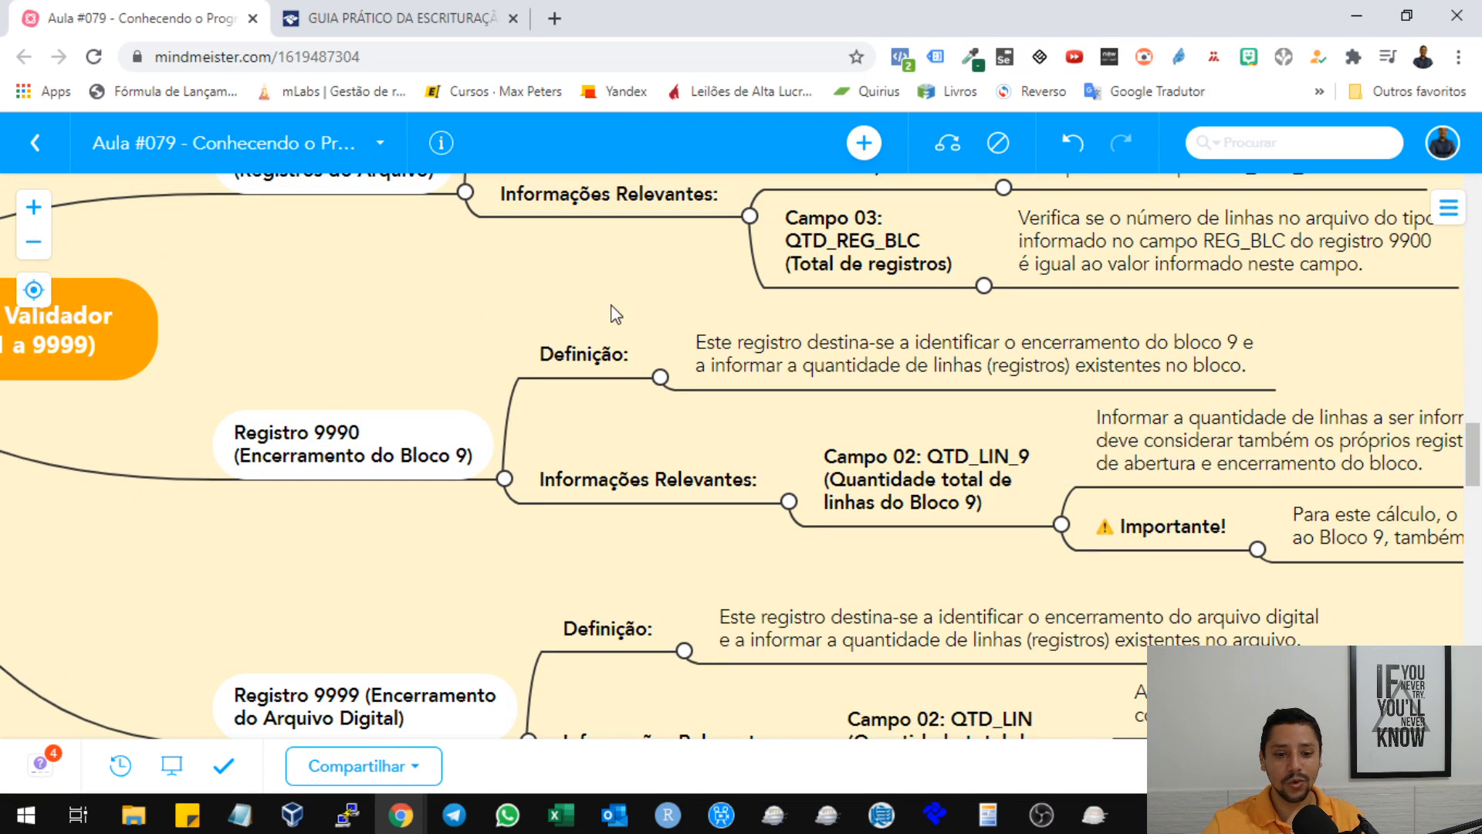
{"action": "left_click_drag", "start_coordinate": [650, 312], "coordinate": [600, 289]}
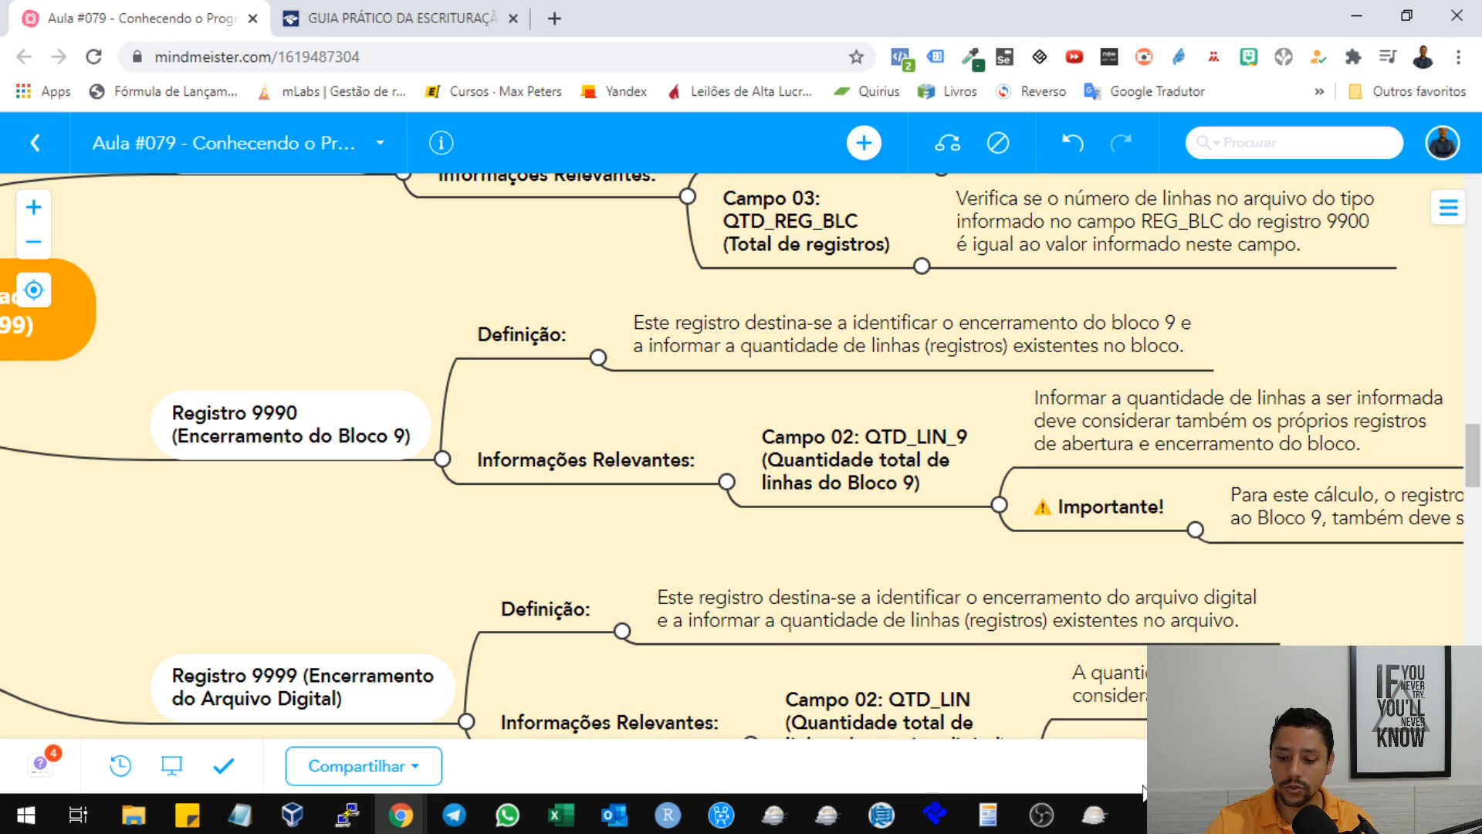
Switch to the Sped Fiscal program and try to import a fiscal bookkeeping file from the Área de Trabalho folder.
{"action": "left_click", "coordinate": [1095, 814]}
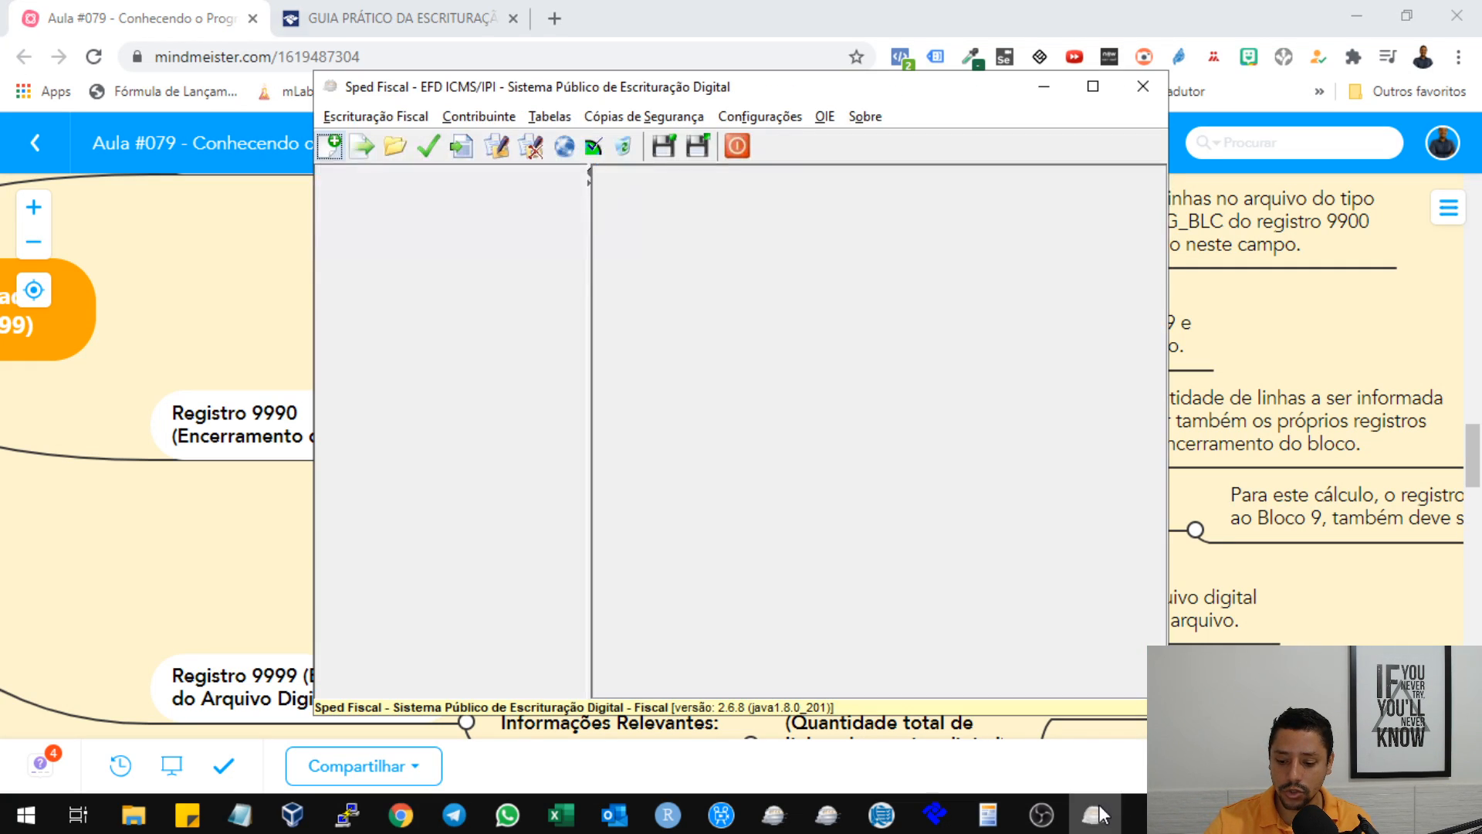
{"action": "left_click", "coordinate": [394, 146]}
{"action": "left_click", "coordinate": [741, 427]}
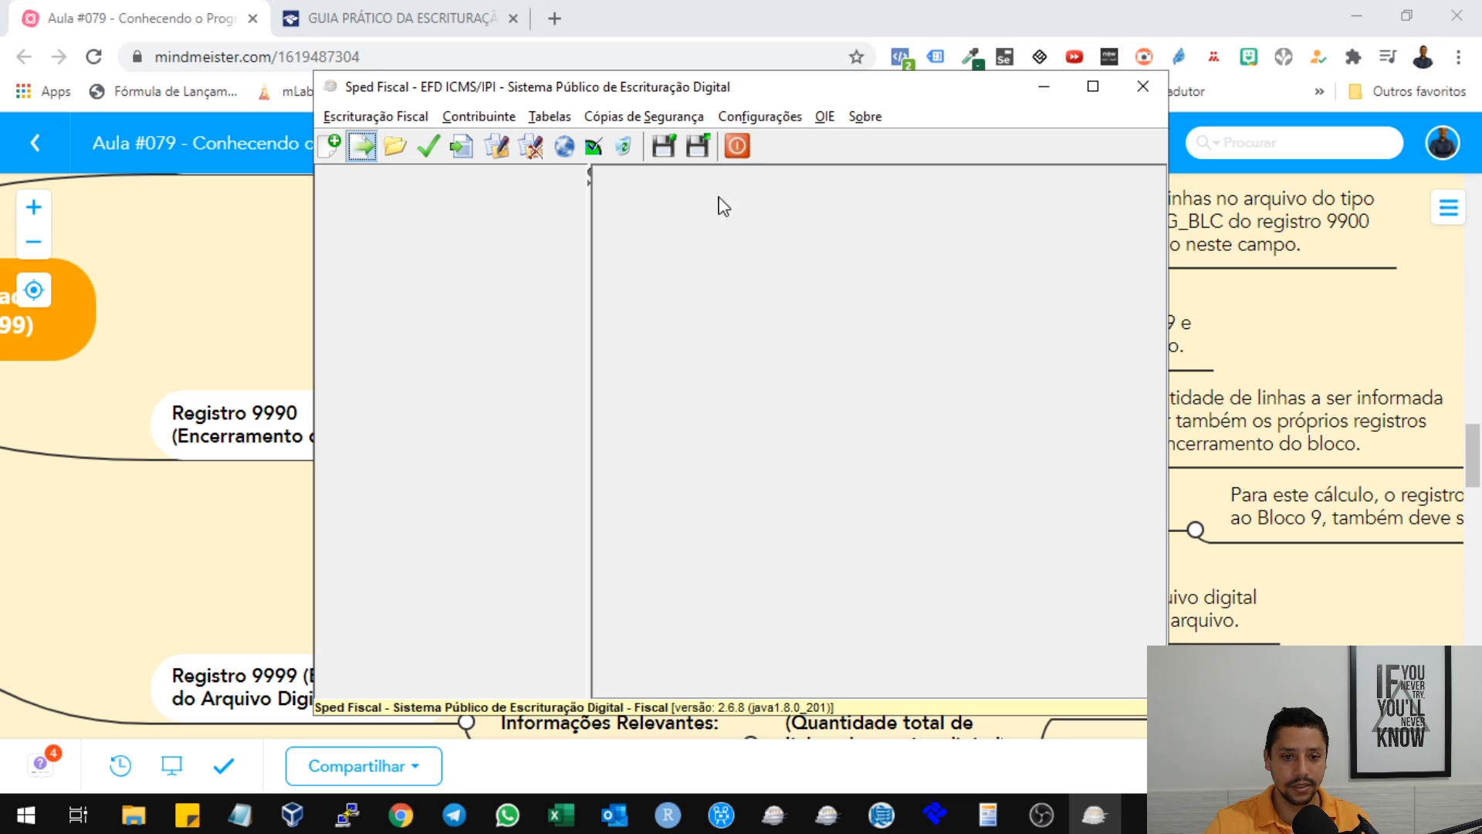
{"action": "left_click_drag", "start_coordinate": [930, 98], "coordinate": [955, 81]}
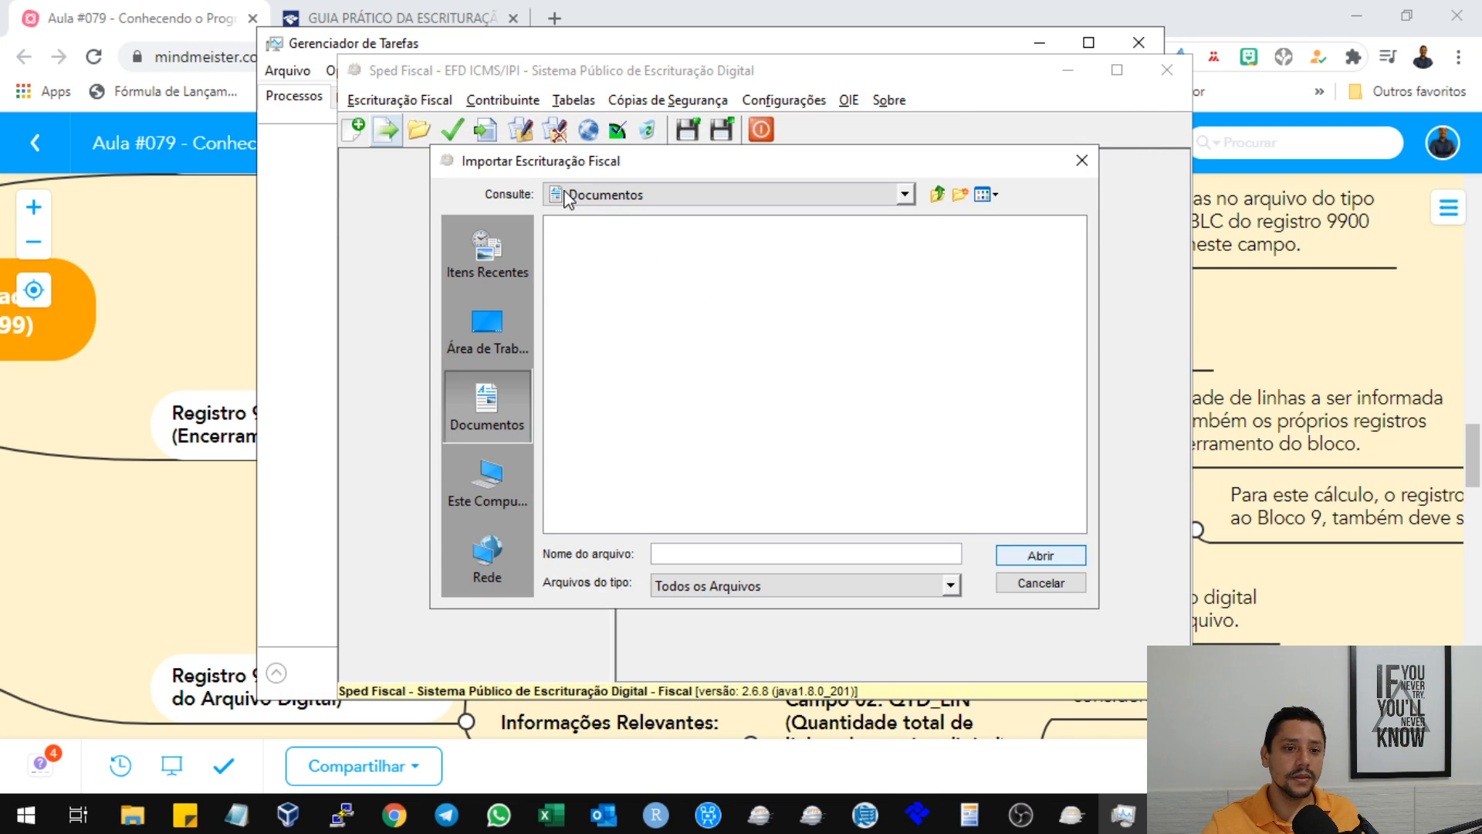
{"action": "left_click", "coordinate": [524, 359]}
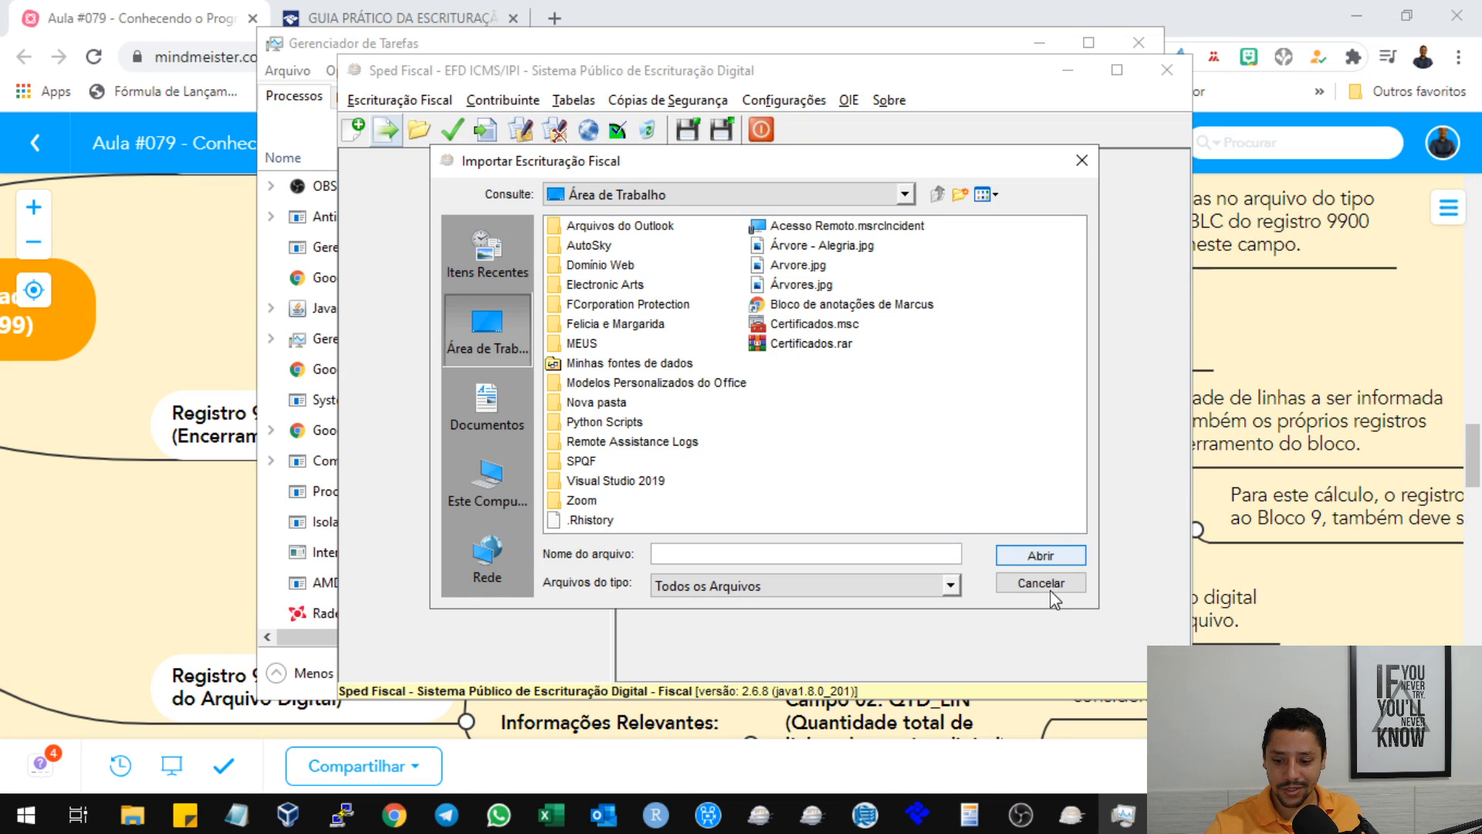
Check the running processes in the Task Manager and put its window away to return to the Sped Fiscal program.
{"action": "left_click", "coordinate": [304, 116]}
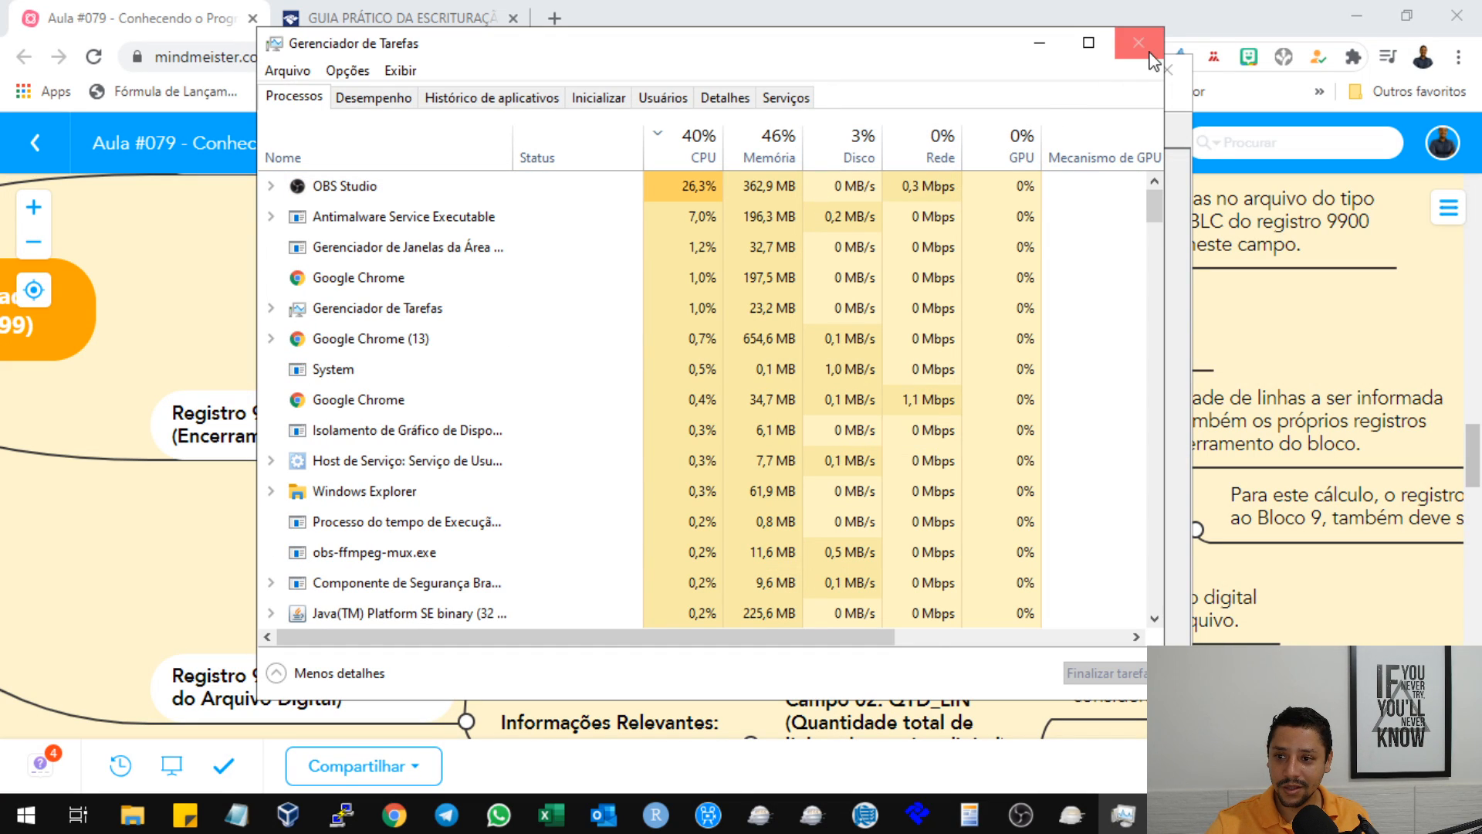
{"action": "left_click", "coordinate": [1037, 47]}
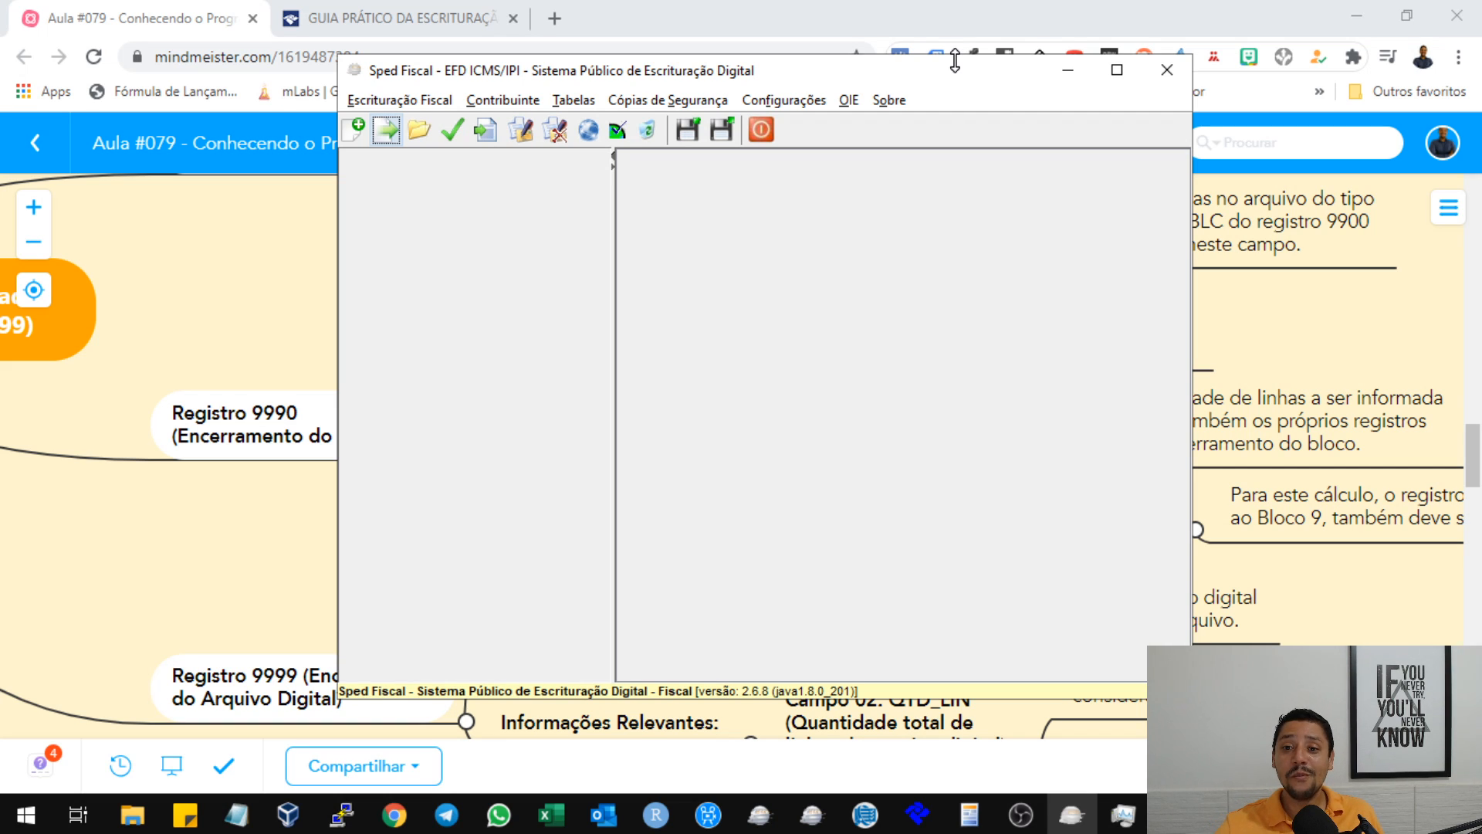
Sort the saved bookkeeping files by Data Inicial and try to open the one for EMPRESA DECLARANTE VAREJISTA SALVADOR BAHIA LTDA.
{"action": "left_click_drag", "start_coordinate": [954, 60], "coordinate": [889, 45]}
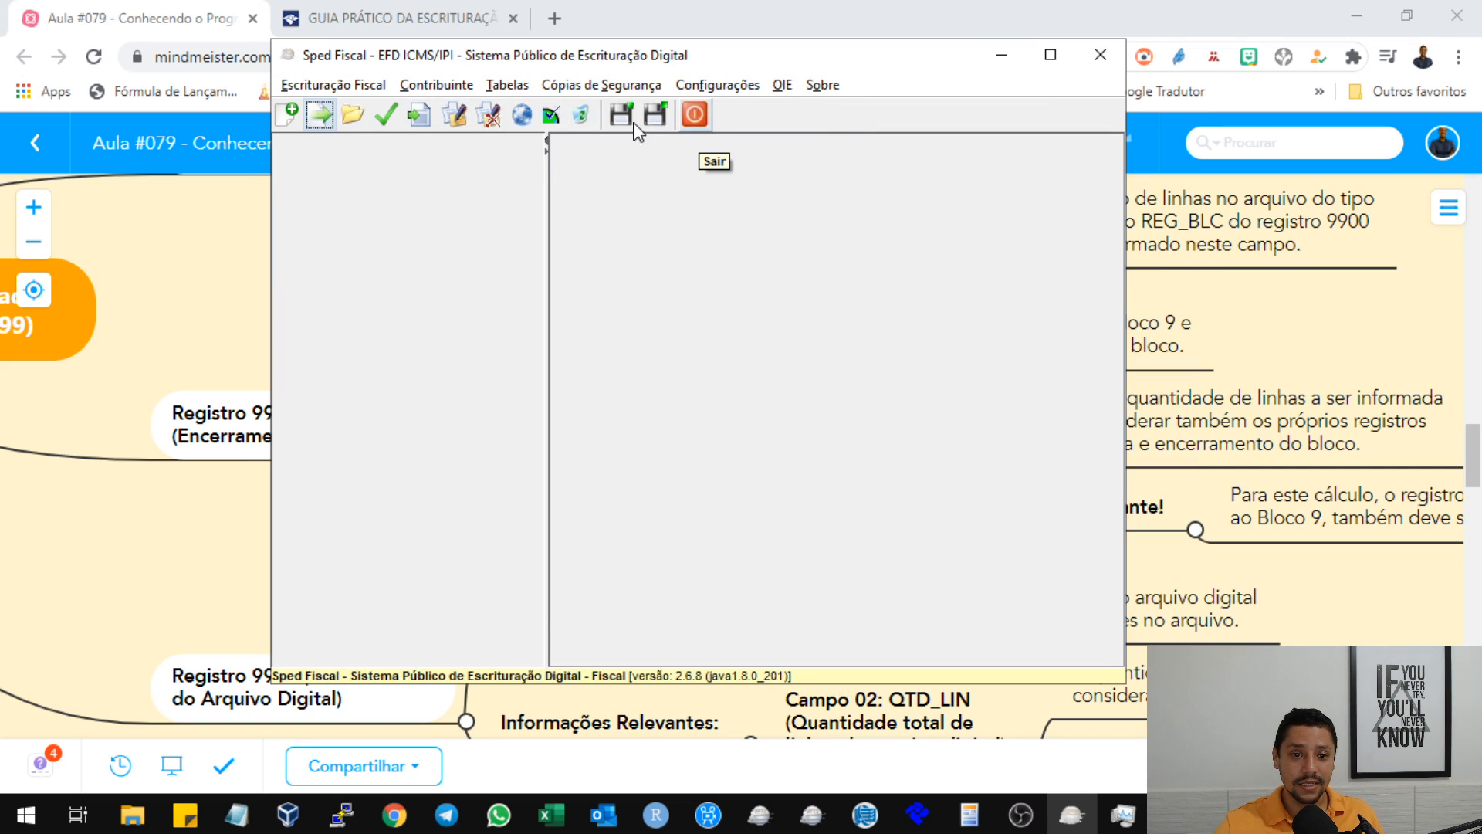
{"action": "left_click", "coordinate": [353, 114]}
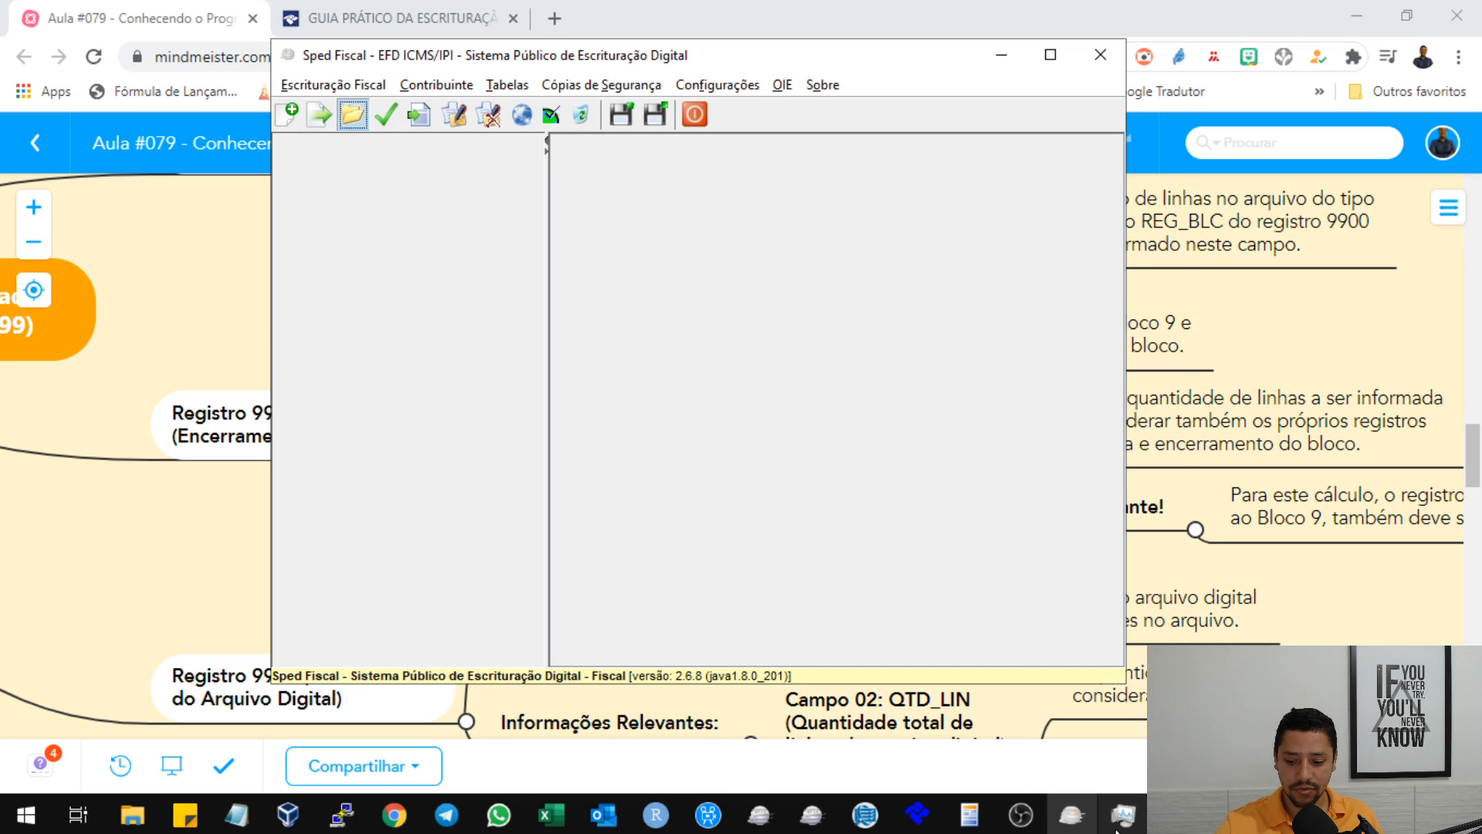
{"action": "scroll", "coordinate": [822, 417], "scroll_direction": "down", "scroll_amount": 2}
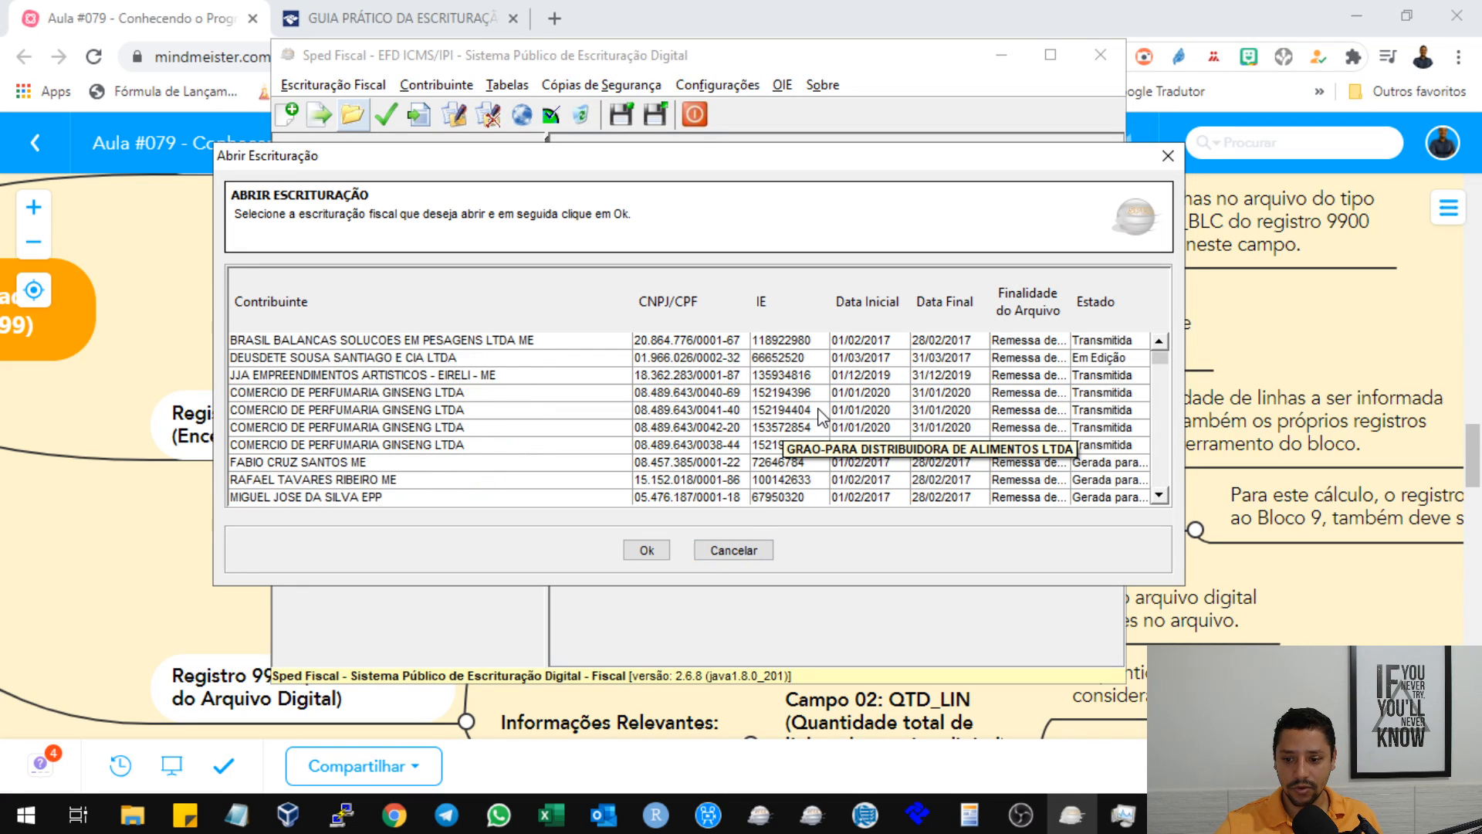
{"action": "scroll", "coordinate": [822, 417], "scroll_direction": "up", "scroll_amount": 2}
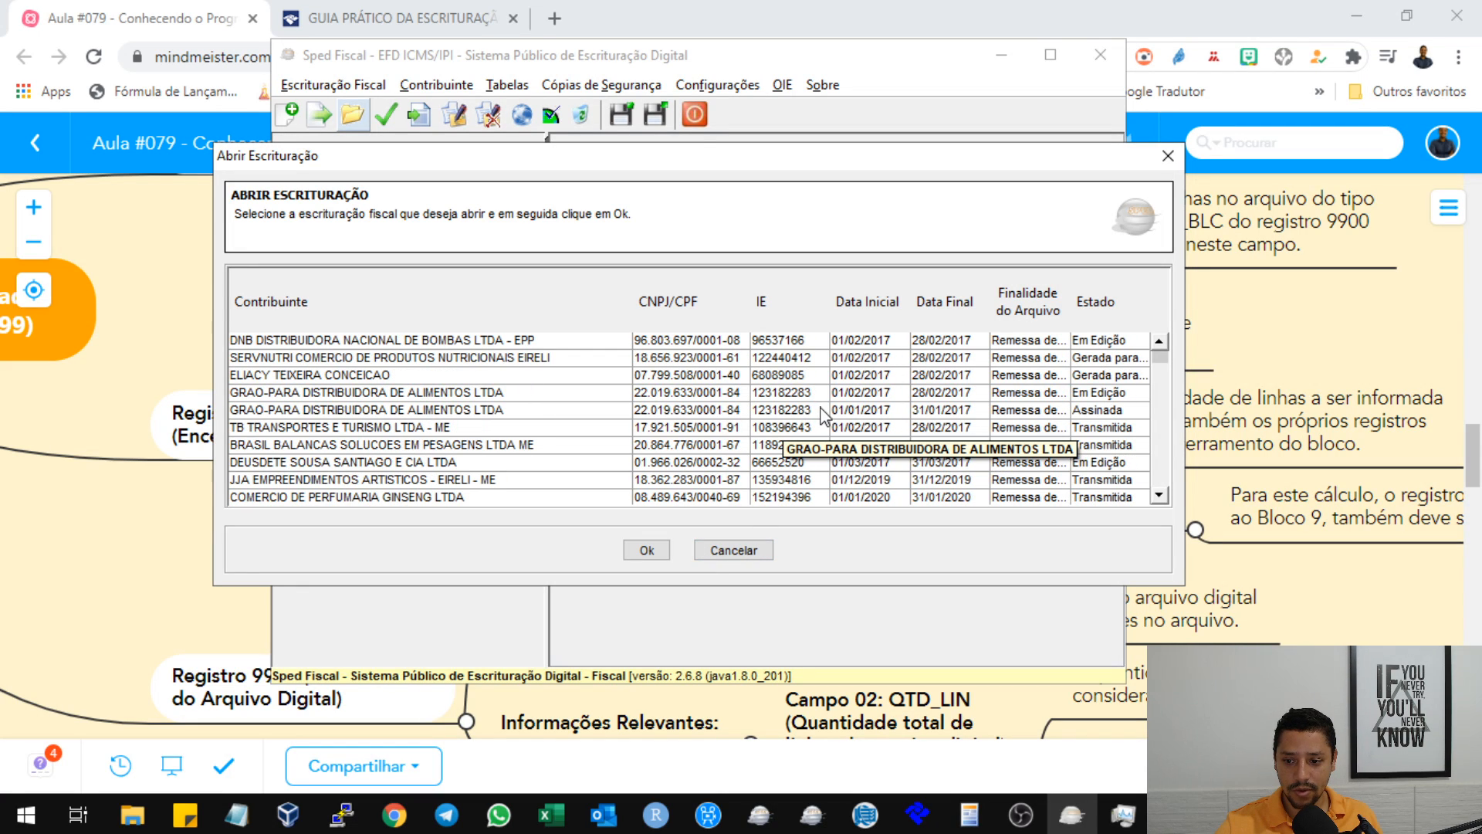
{"action": "left_click", "coordinate": [879, 311]}
{"action": "left_click", "coordinate": [880, 310]}
{"action": "scroll", "coordinate": [888, 409], "scroll_direction": "down", "scroll_amount": 2}
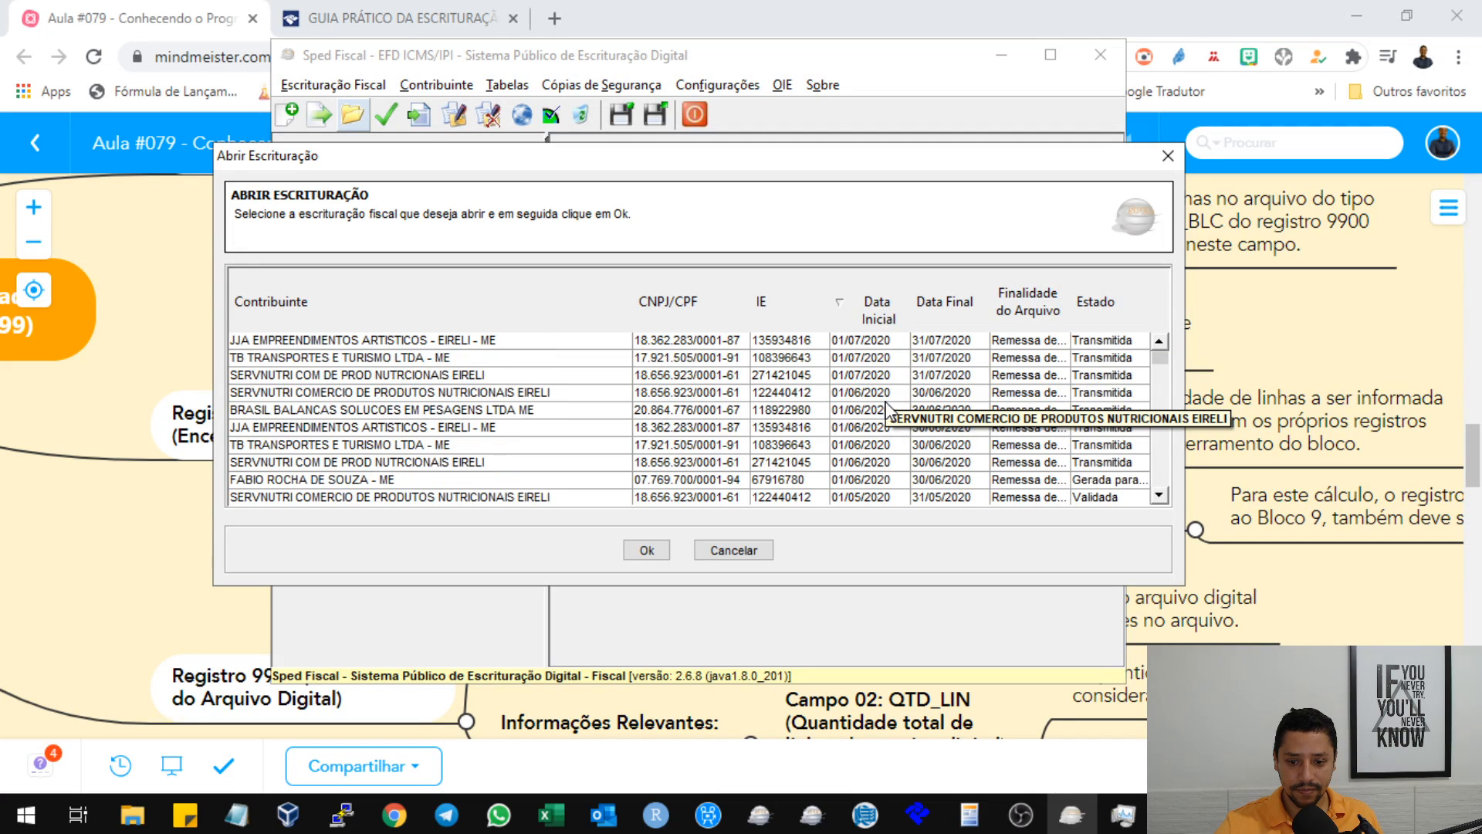
{"action": "scroll", "coordinate": [887, 409], "scroll_direction": "down", "scroll_amount": 5}
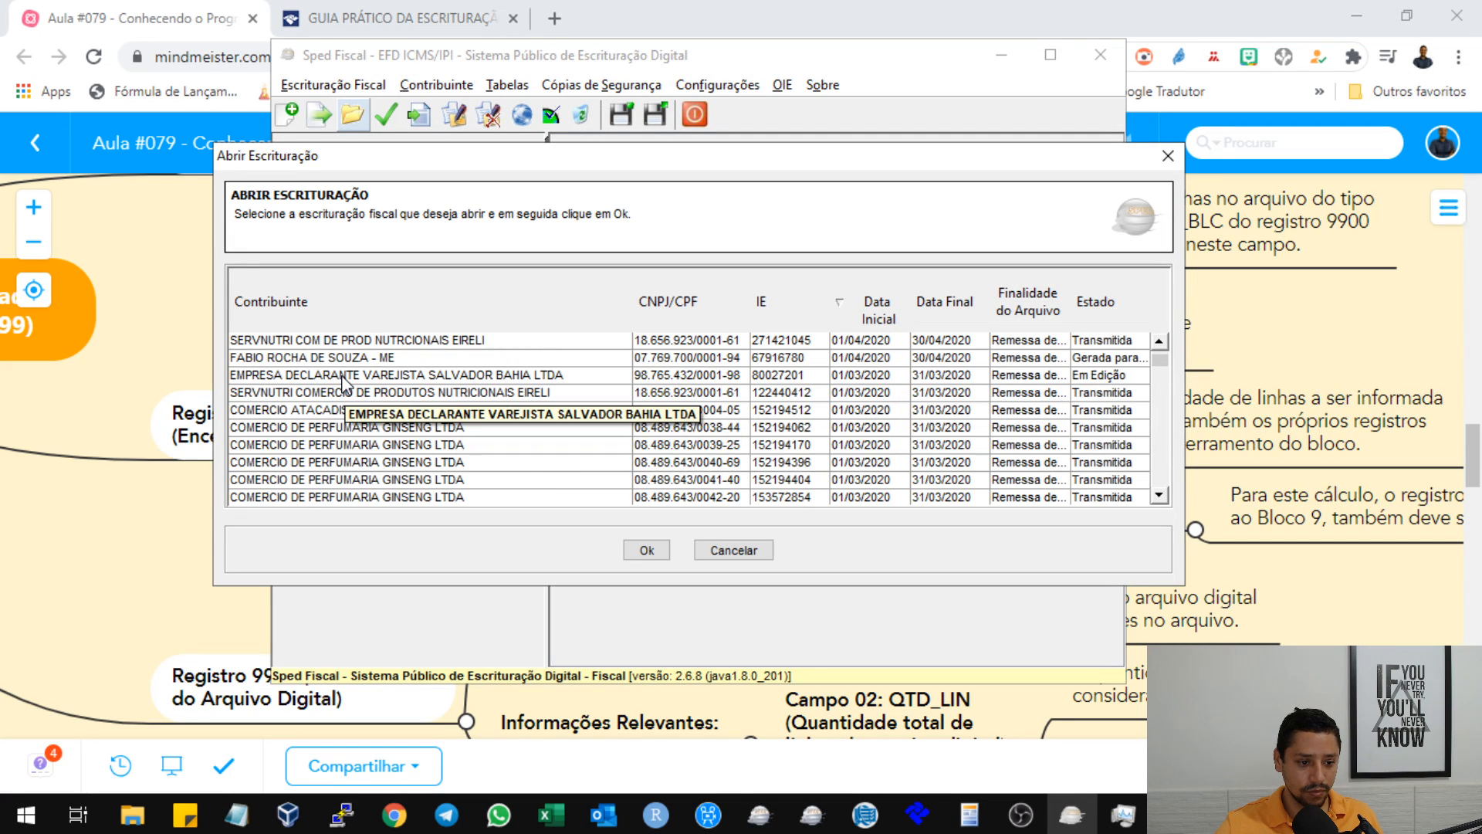
{"action": "left_click", "coordinate": [343, 376]}
{"action": "left_click", "coordinate": [646, 549]}
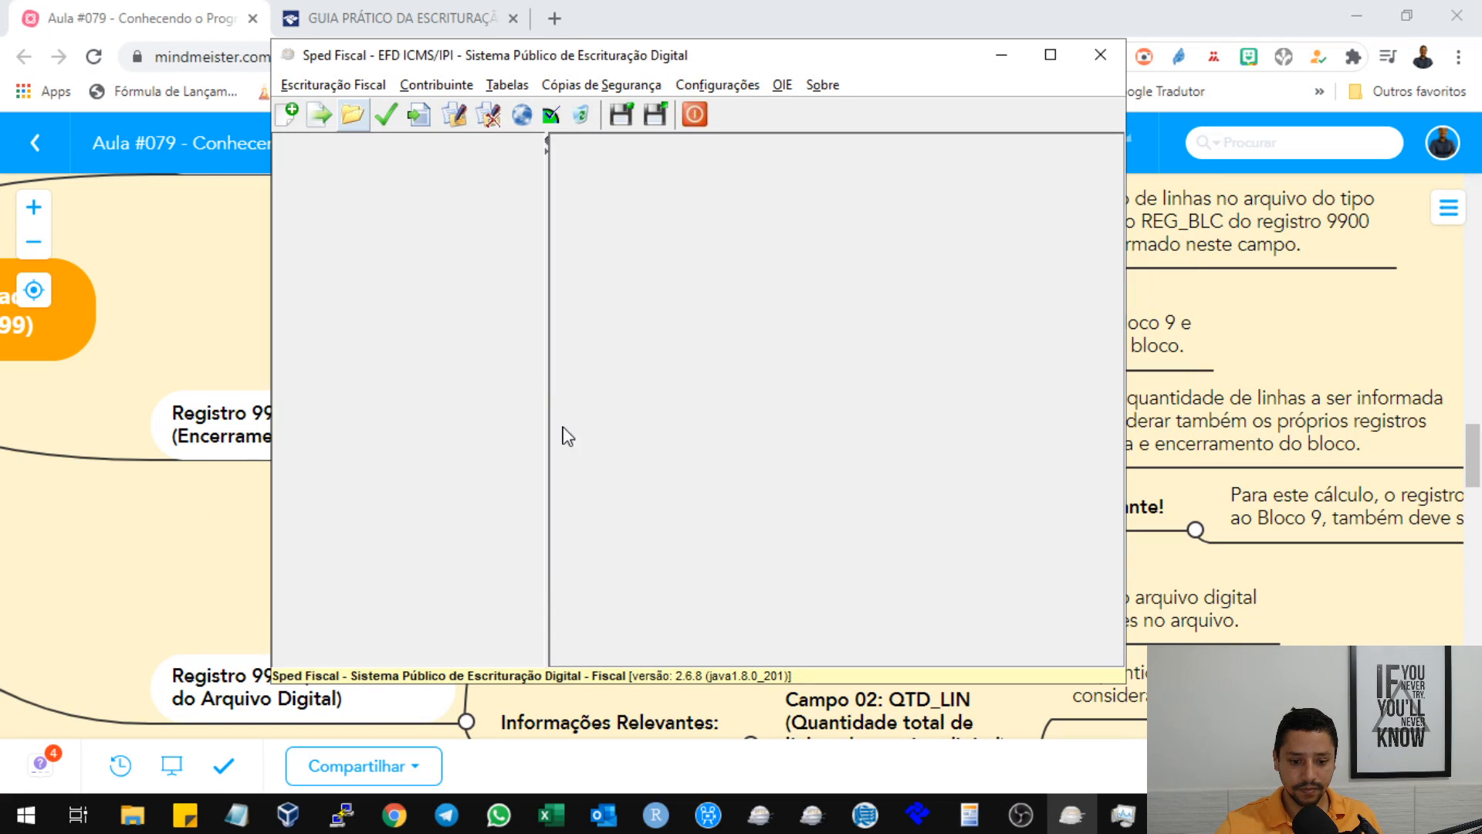
{"action": "left_click", "coordinate": [602, 569]}
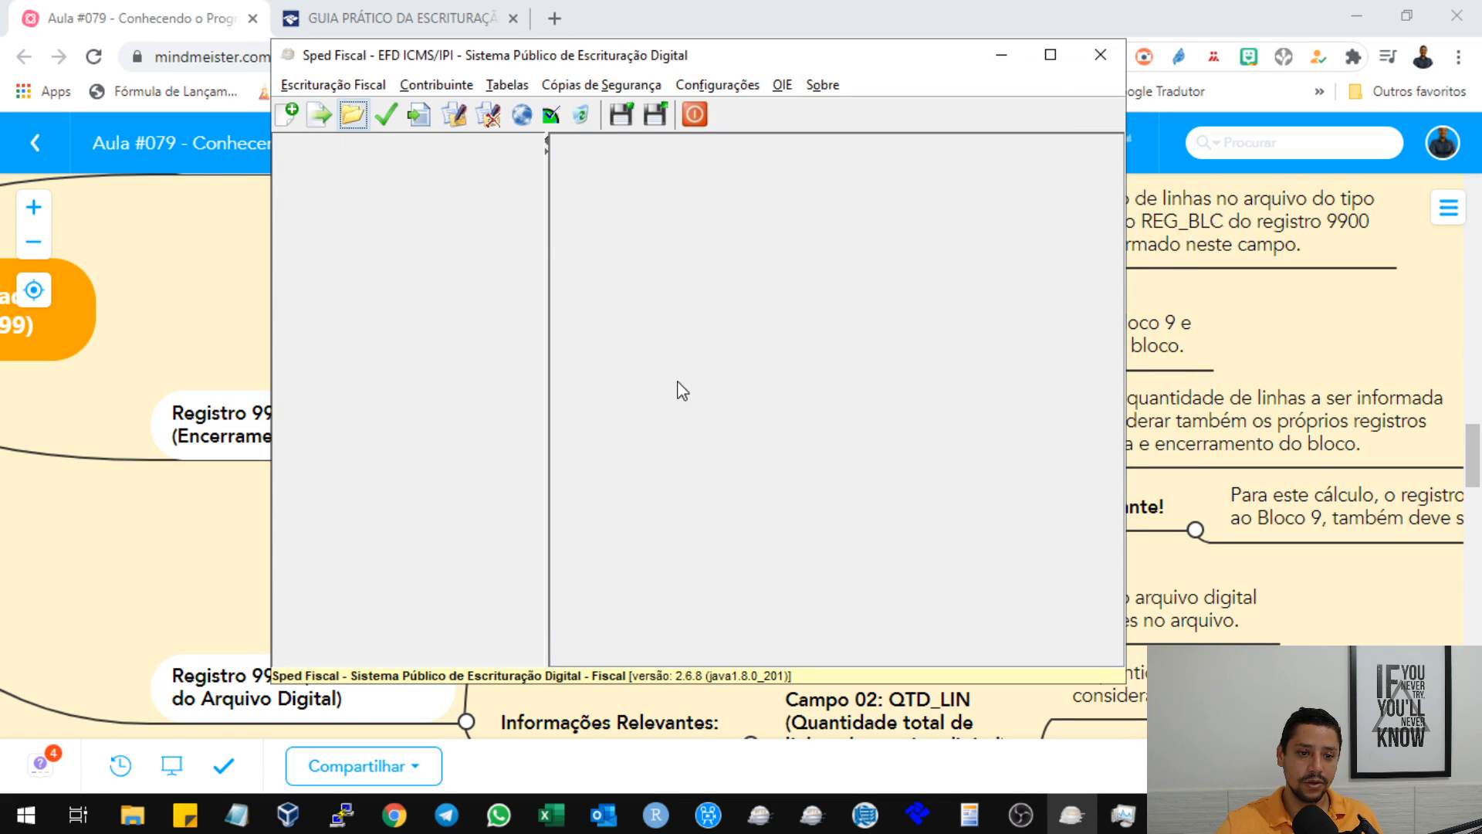
Close Sped Fiscal, bring up its start-up window again, and return to the mind map.
{"action": "left_click", "coordinate": [1102, 54]}
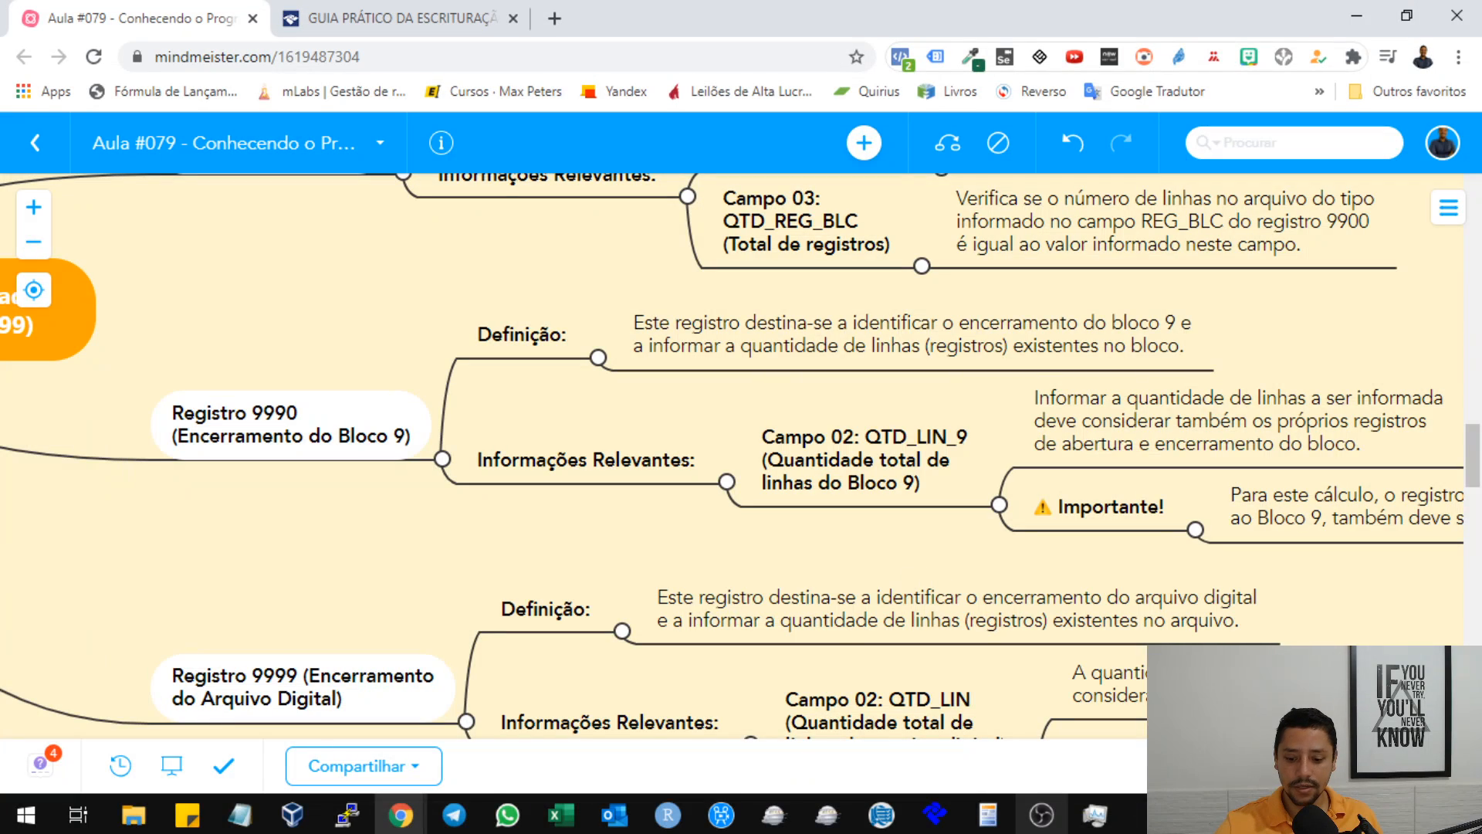
{"action": "left_click", "coordinate": [848, 814]}
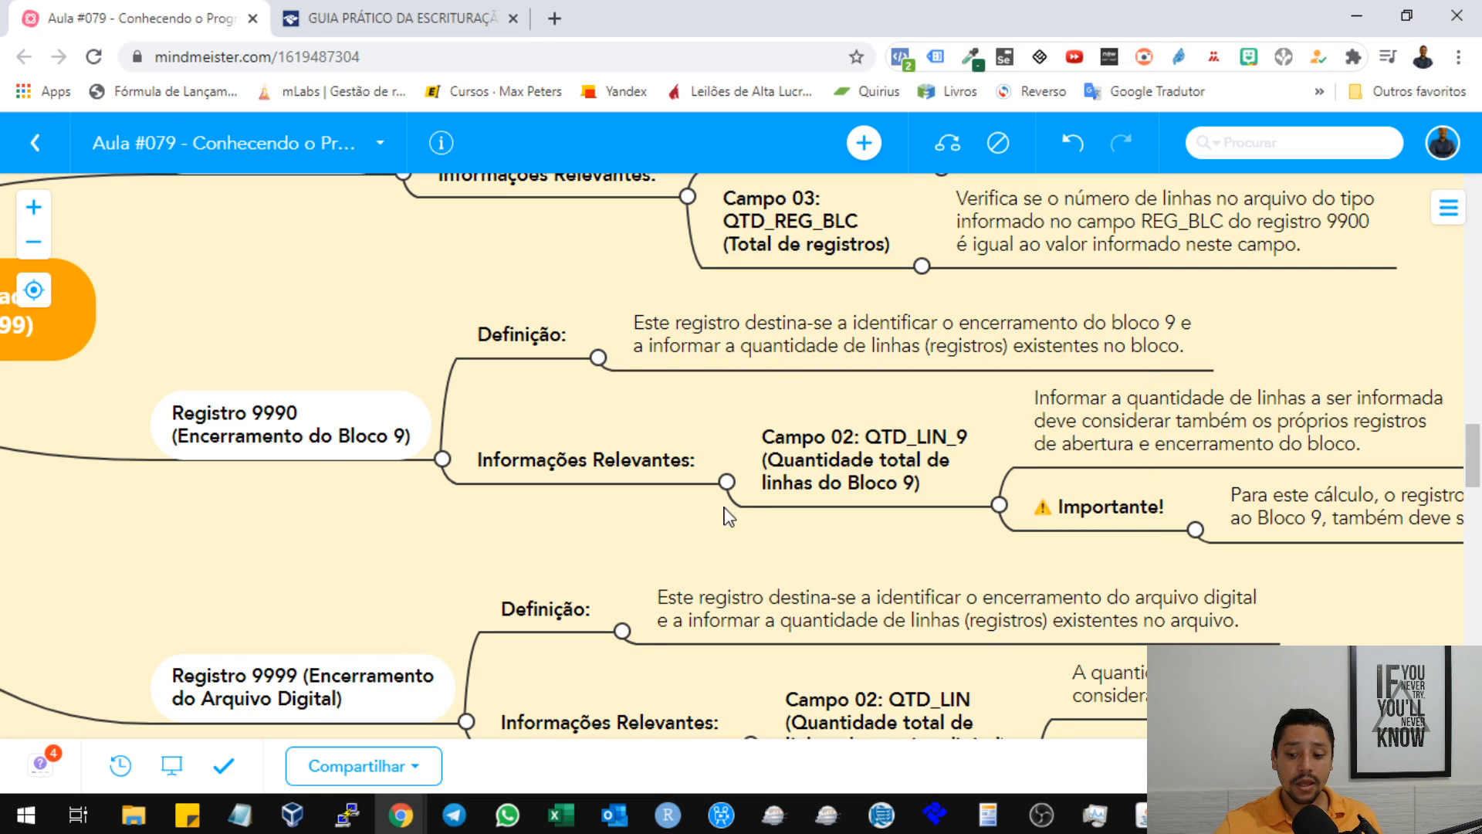
{"action": "left_click", "coordinate": [1131, 811]}
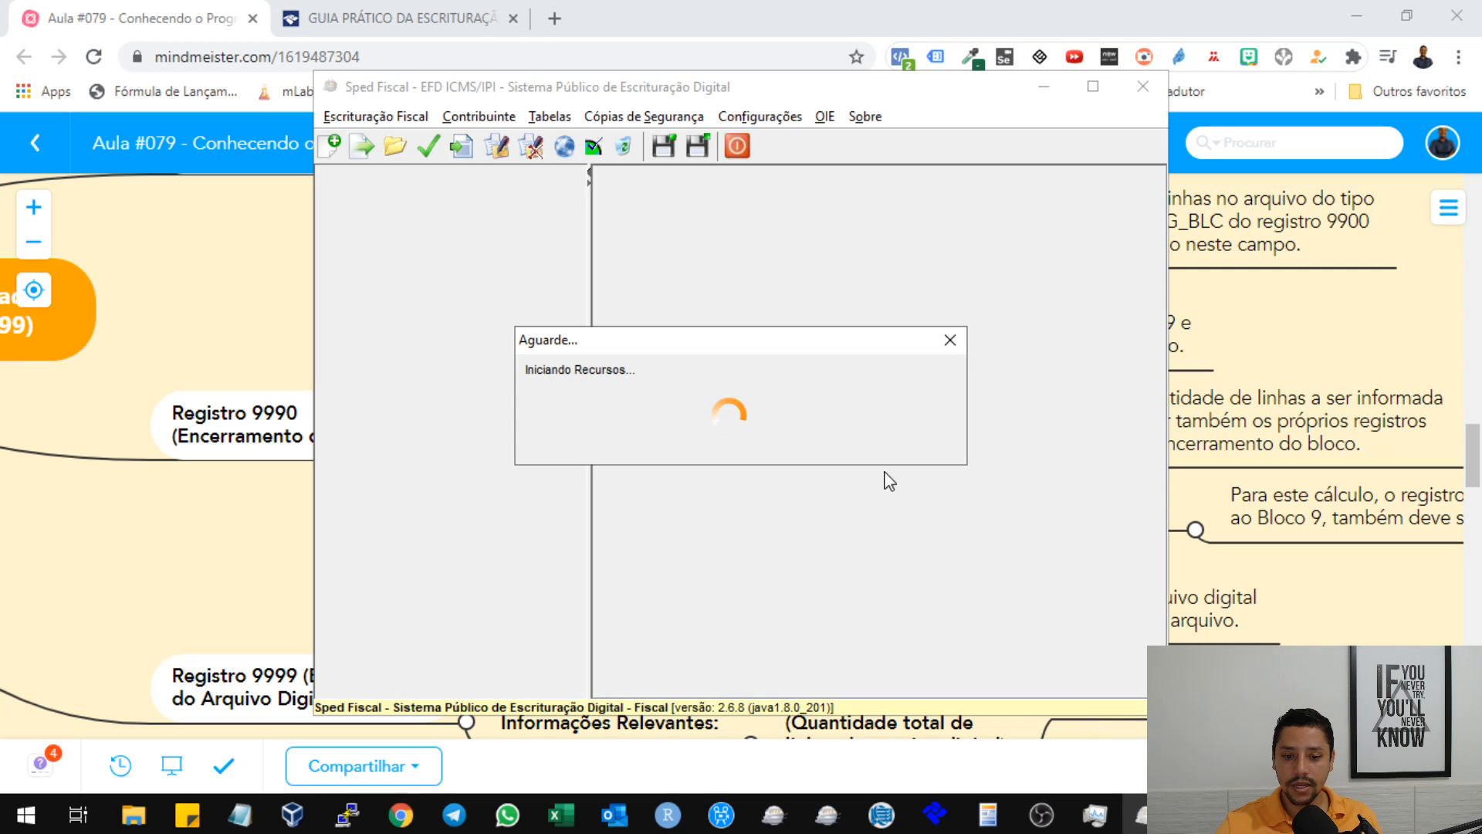
{"action": "left_click", "coordinate": [298, 326]}
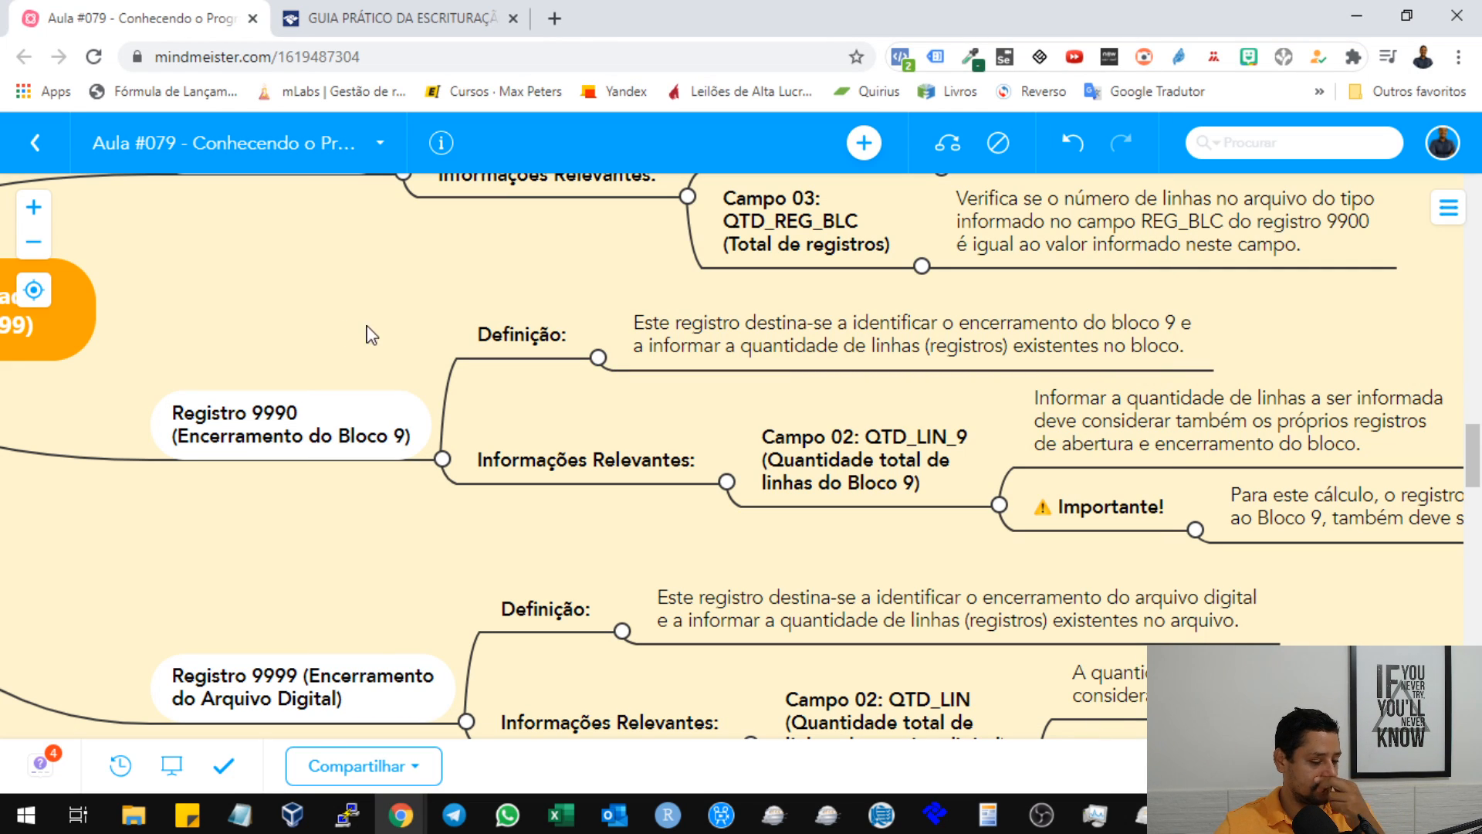
Switch to the SPED FISCAL 03-2020 text file in Notepad and locate the start of its Registro 9900 lines.
{"action": "left_click", "coordinate": [242, 817]}
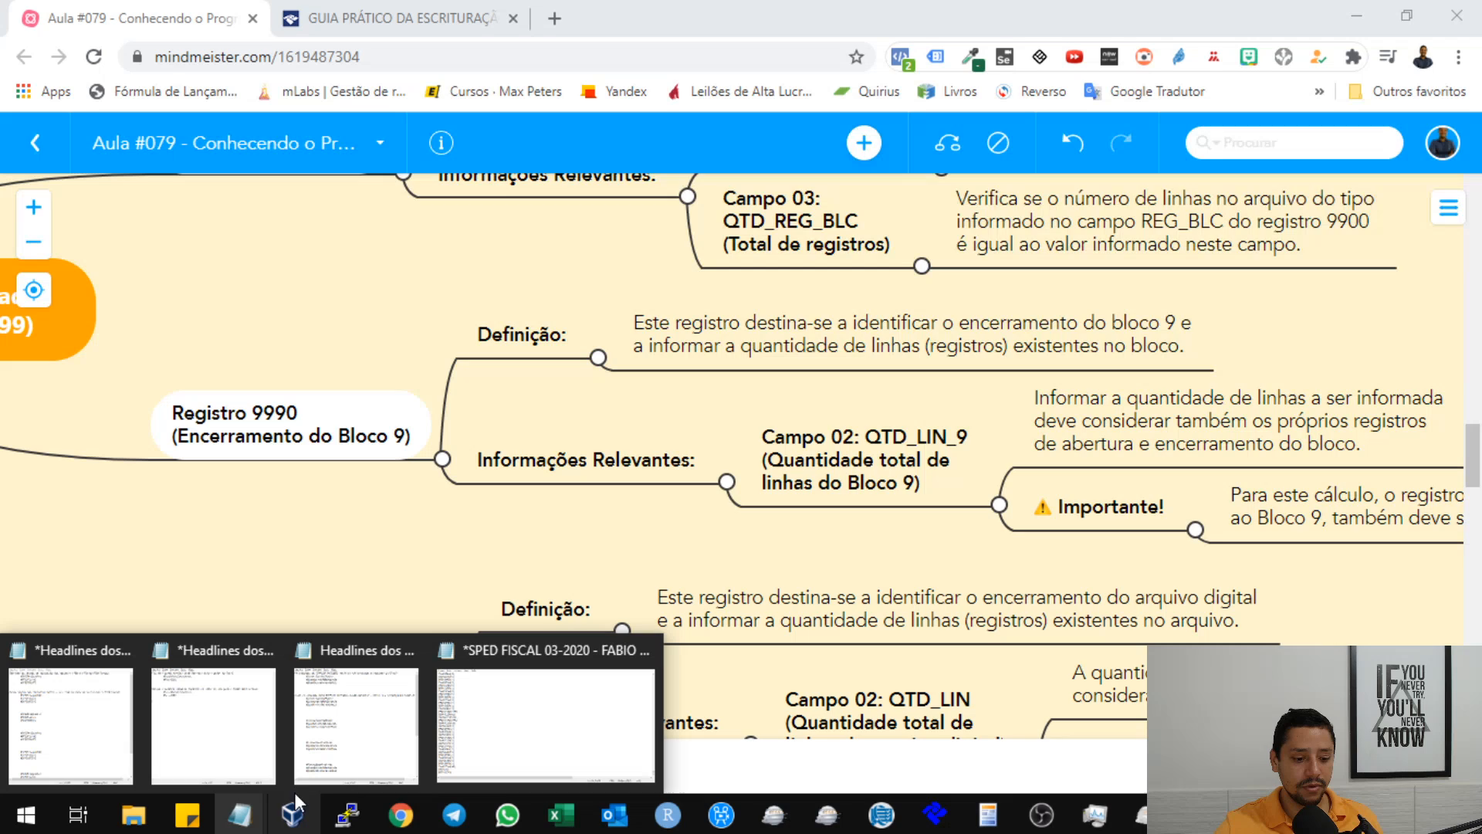
{"action": "left_click", "coordinate": [580, 722]}
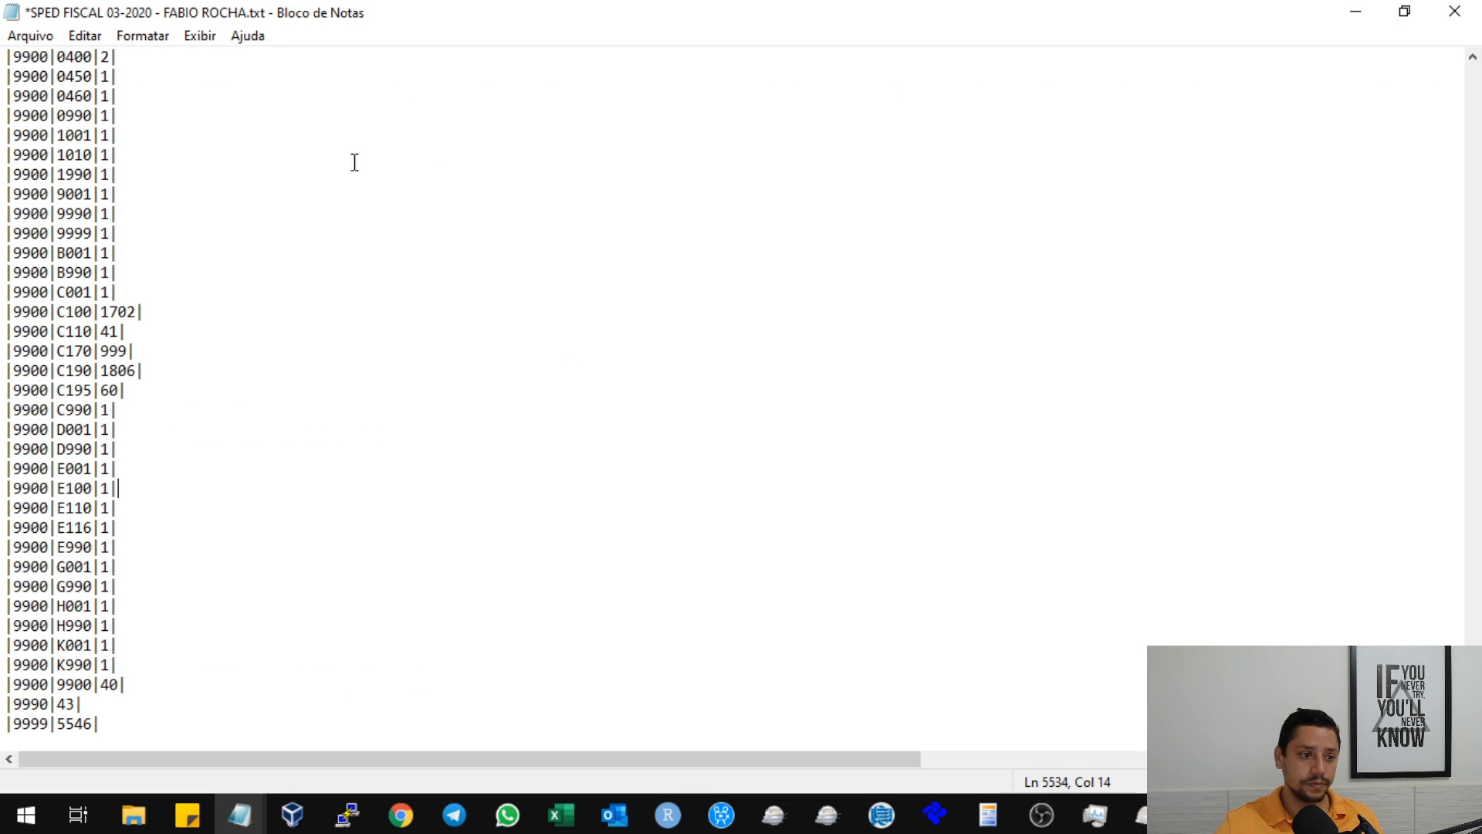
{"action": "scroll", "coordinate": [417, 305], "scroll_direction": "up", "scroll_amount": 6}
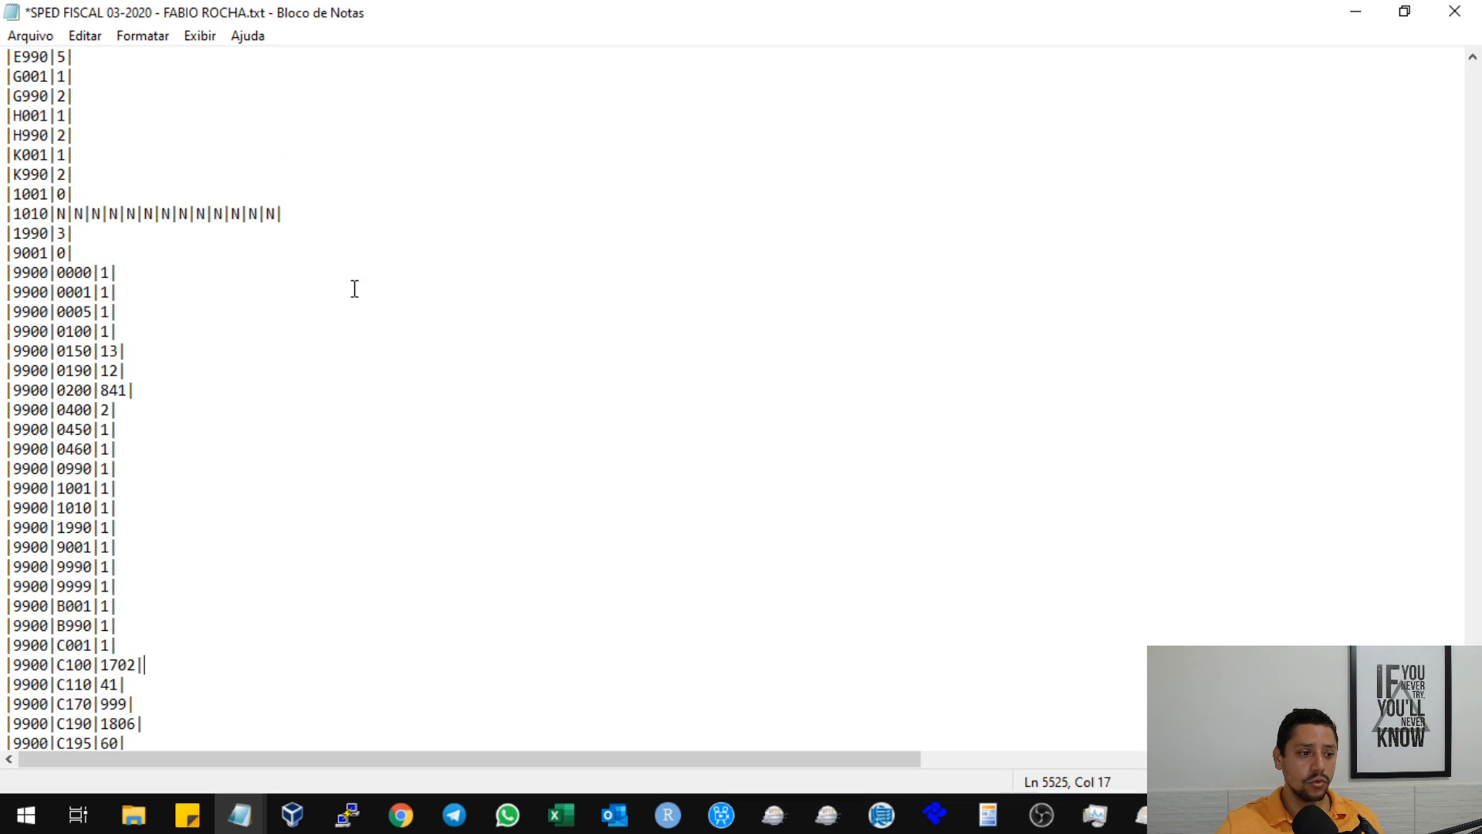
{"action": "scroll", "coordinate": [335, 335], "scroll_direction": "down", "scroll_amount": 1}
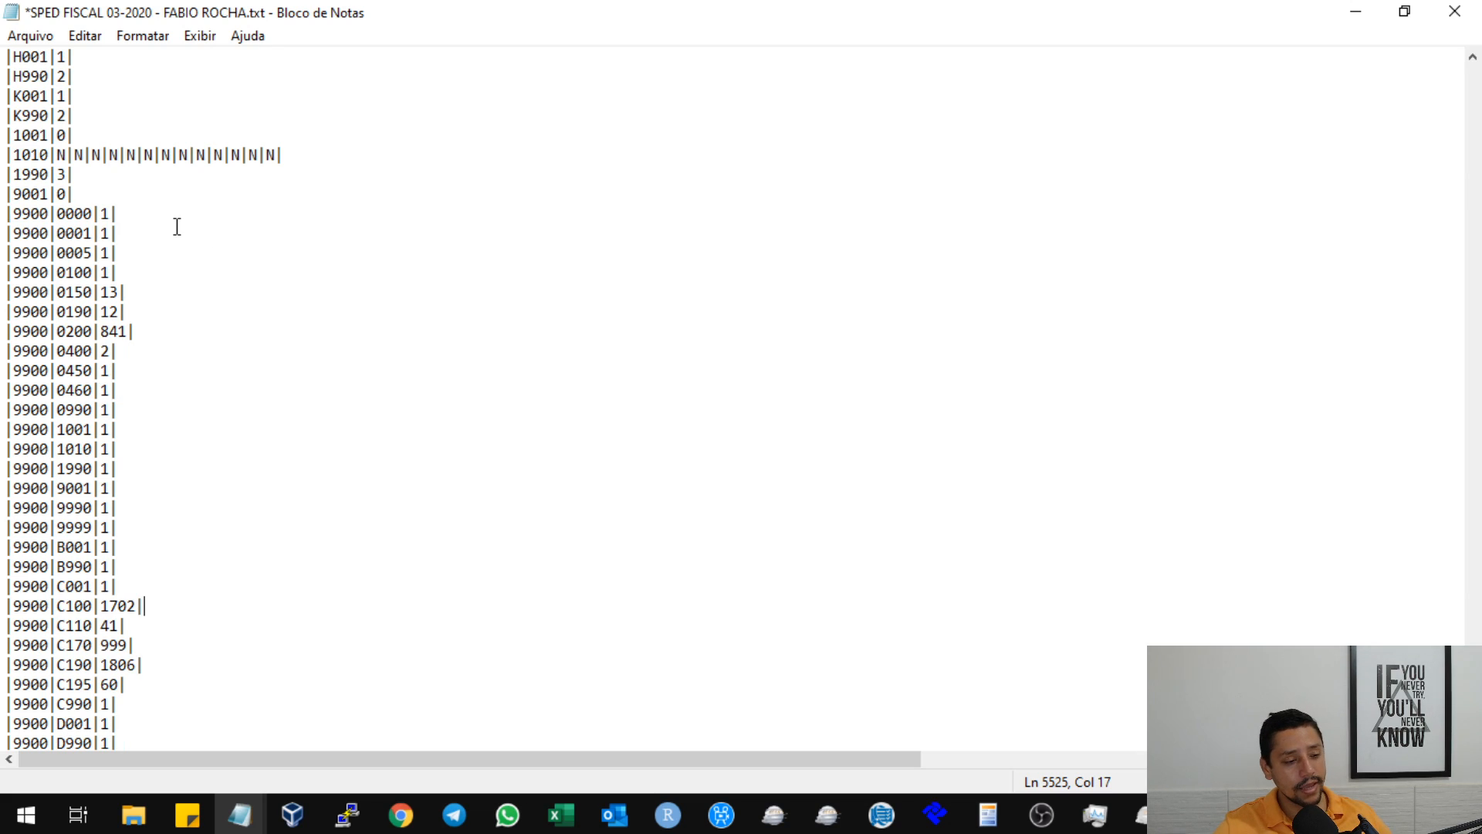
Examine the record types listed in the Registro 9900 lines, highlighting the 0001 code.
{"action": "left_click", "coordinate": [67, 251]}
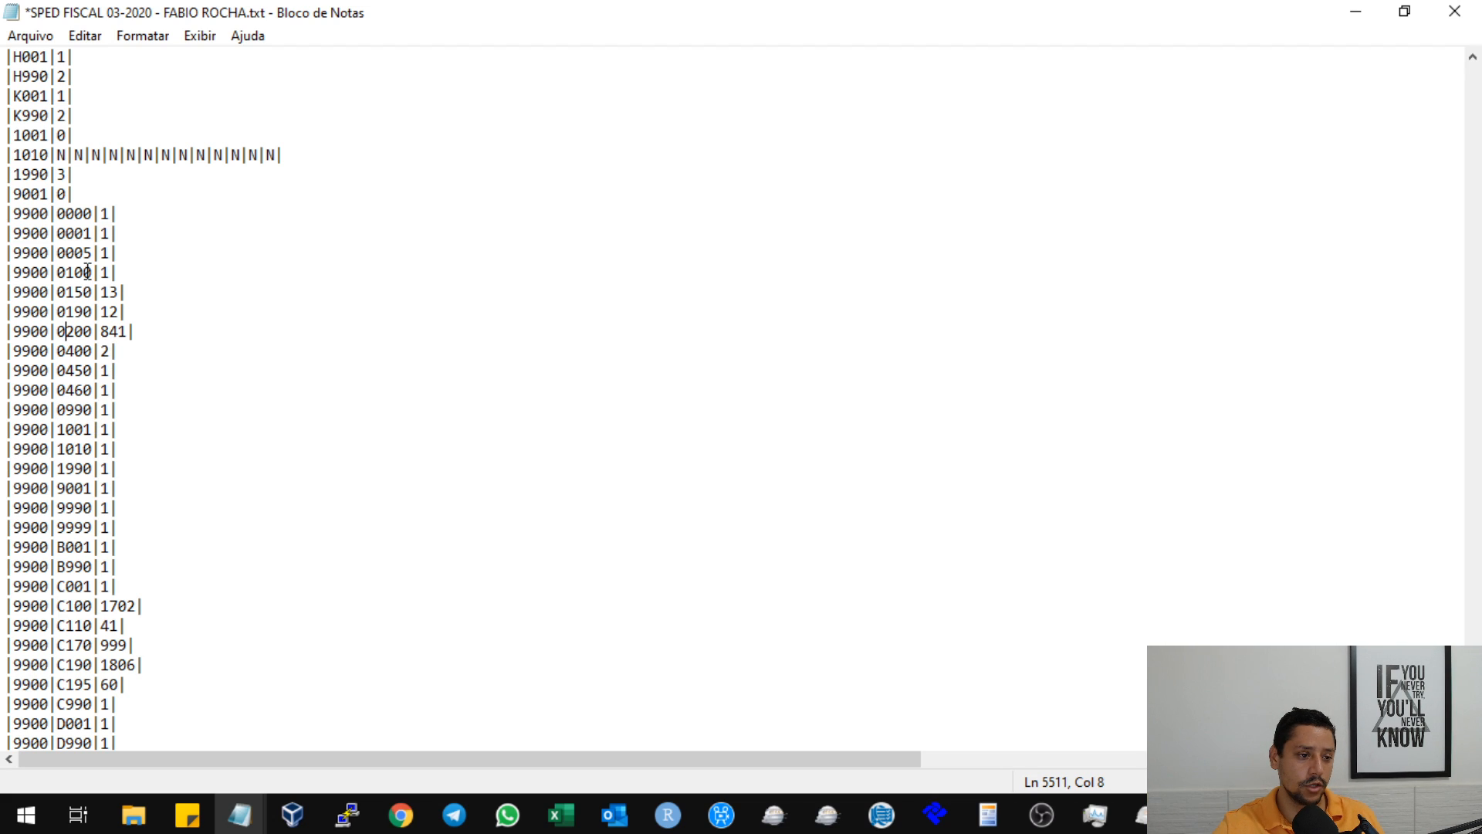
{"action": "left_click_drag", "start_coordinate": [50, 233], "coordinate": [105, 231]}
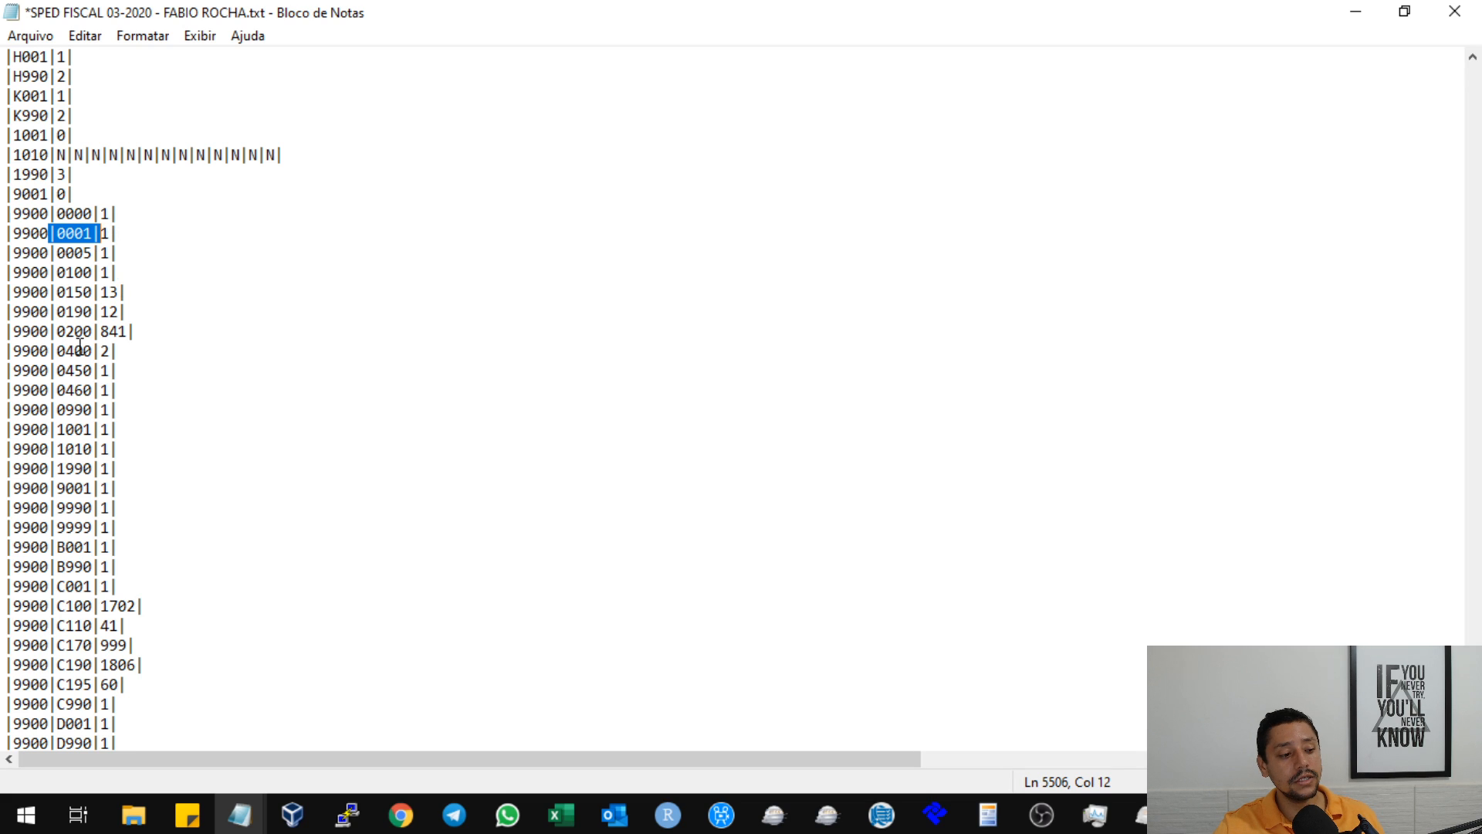
{"action": "left_click", "coordinate": [62, 317]}
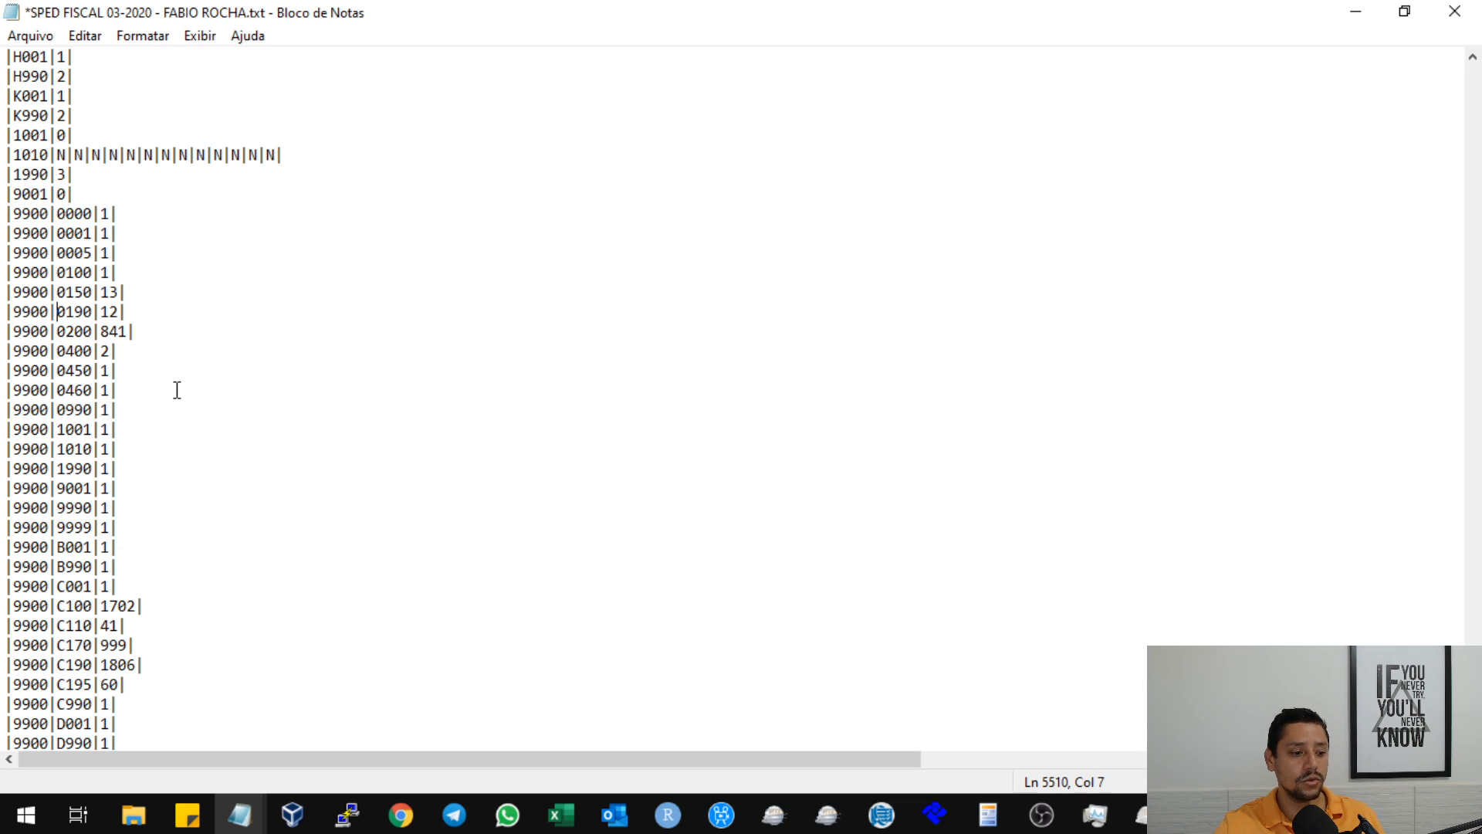
{"action": "scroll", "coordinate": [186, 388], "scroll_direction": "down", "scroll_amount": 3}
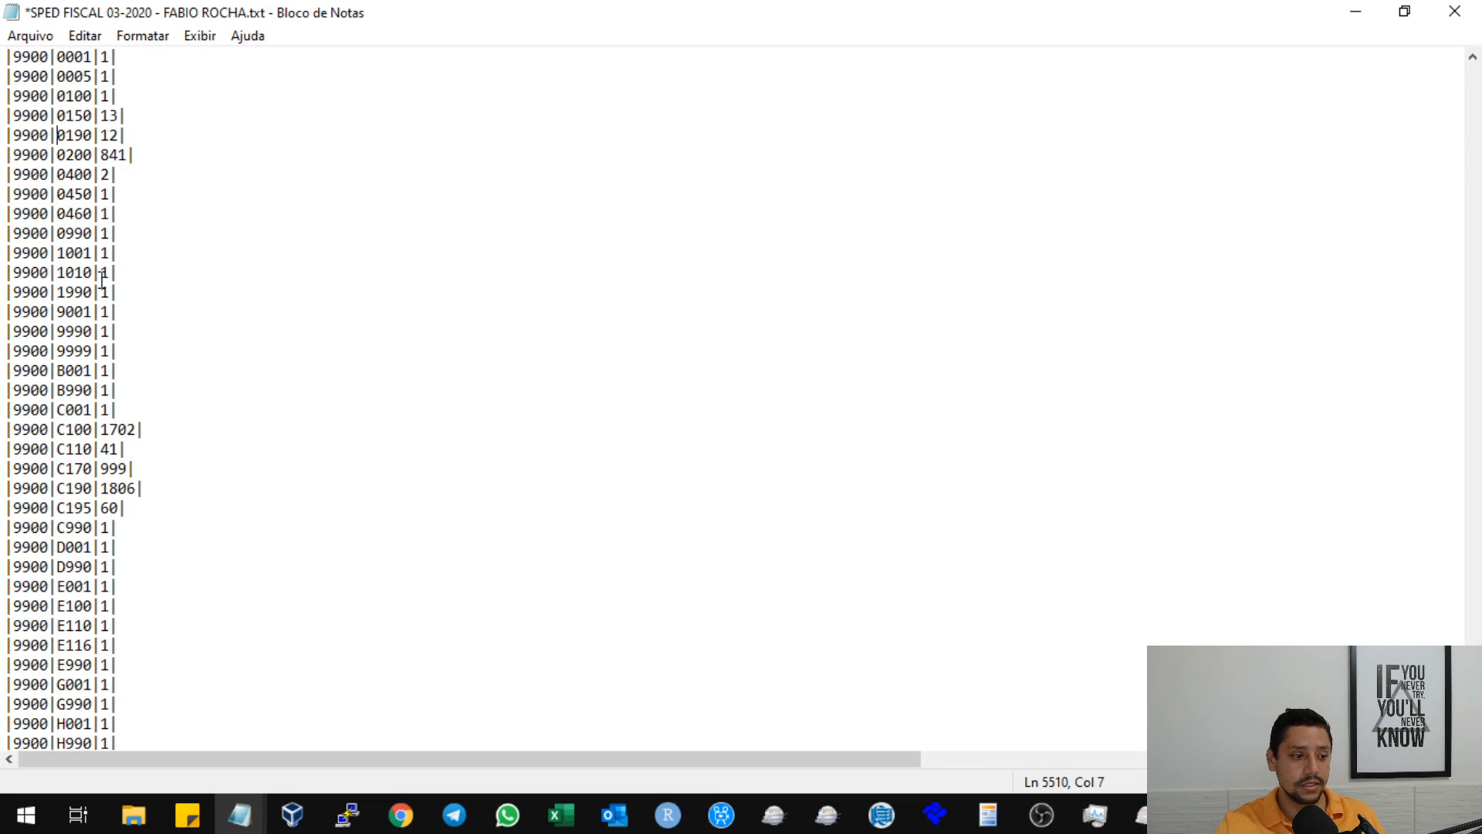
{"action": "scroll", "coordinate": [141, 275], "scroll_direction": "up", "scroll_amount": 2}
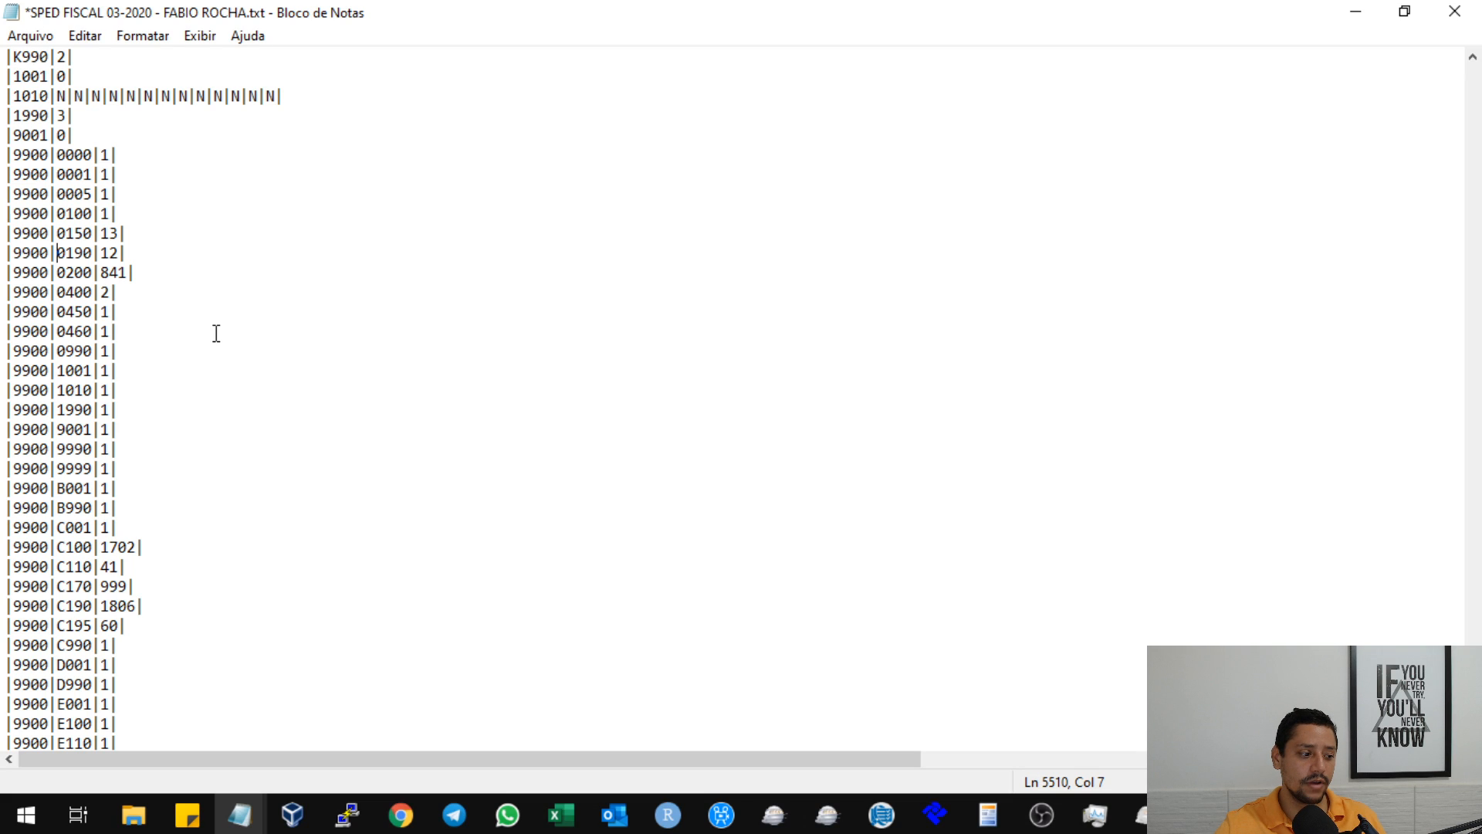
Highlight the 9900 line for record 0200 and its quantity, plus the 9900 lines for records 0400 and C100.
{"action": "left_click", "coordinate": [144, 272], "text": "shift"}
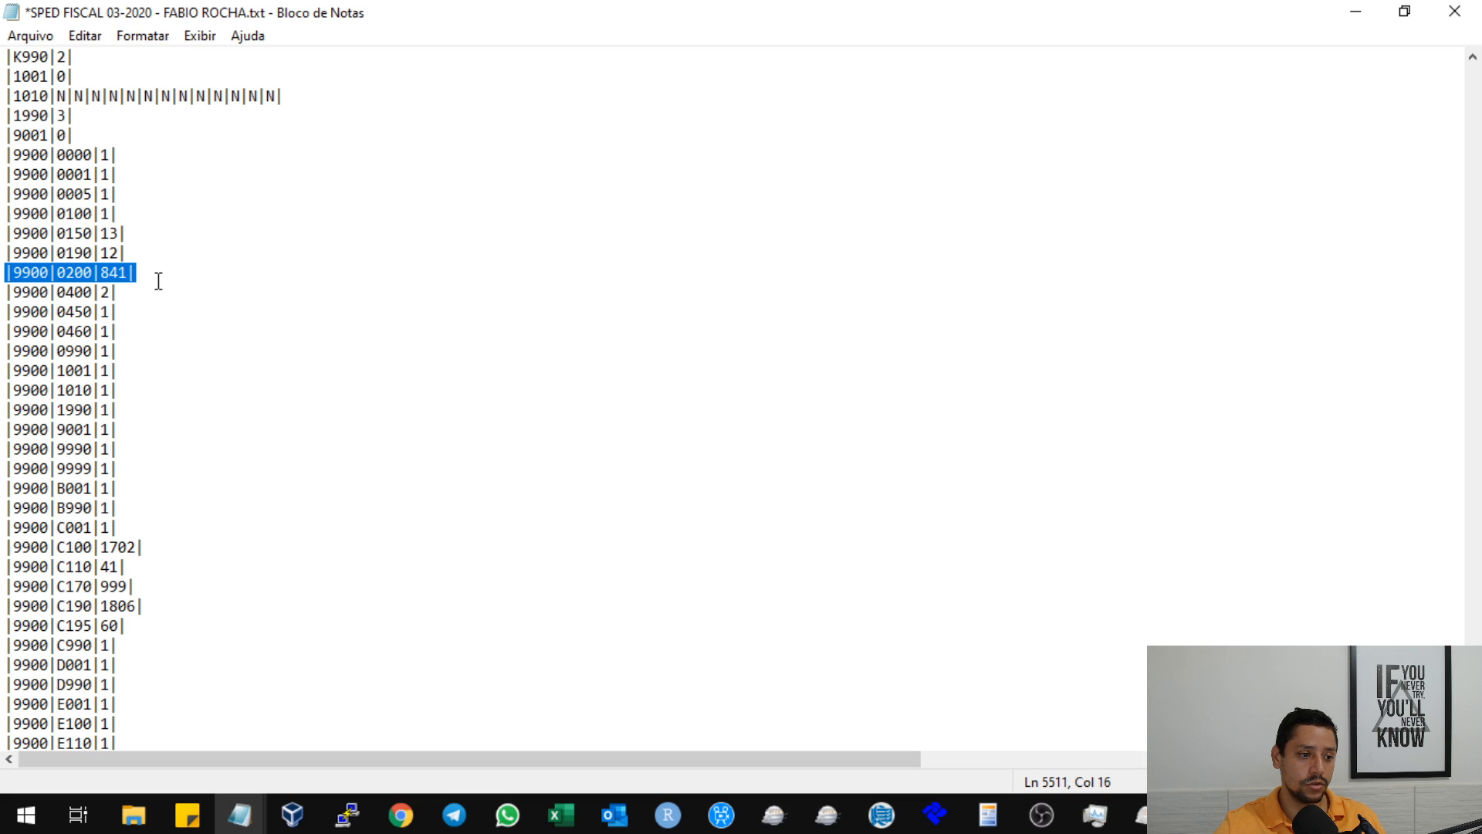
{"action": "left_click", "coordinate": [130, 274]}
{"action": "left_click_drag", "start_coordinate": [104, 273], "coordinate": [140, 272]}
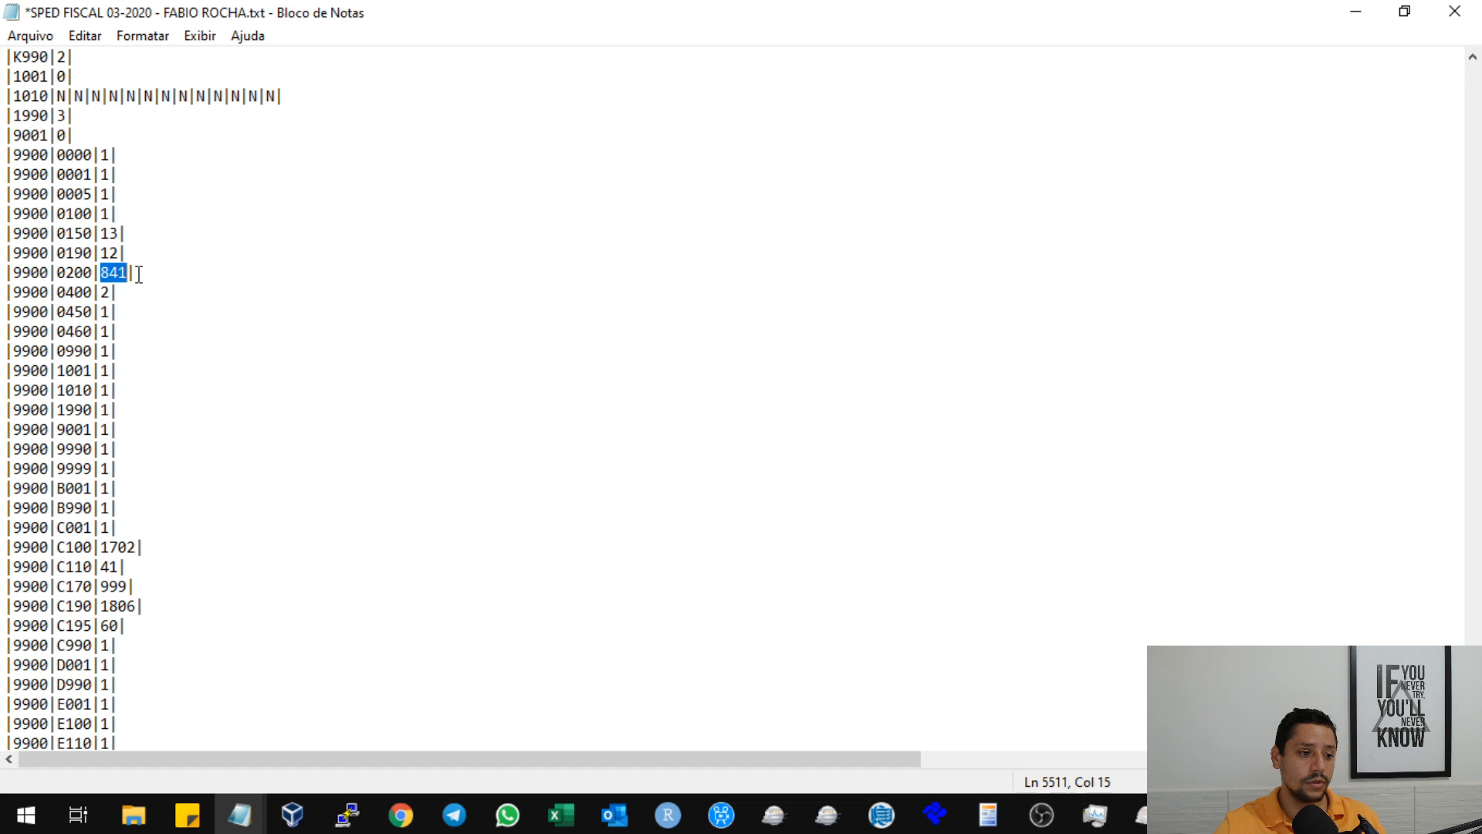
{"action": "double_click", "coordinate": [187, 291]}
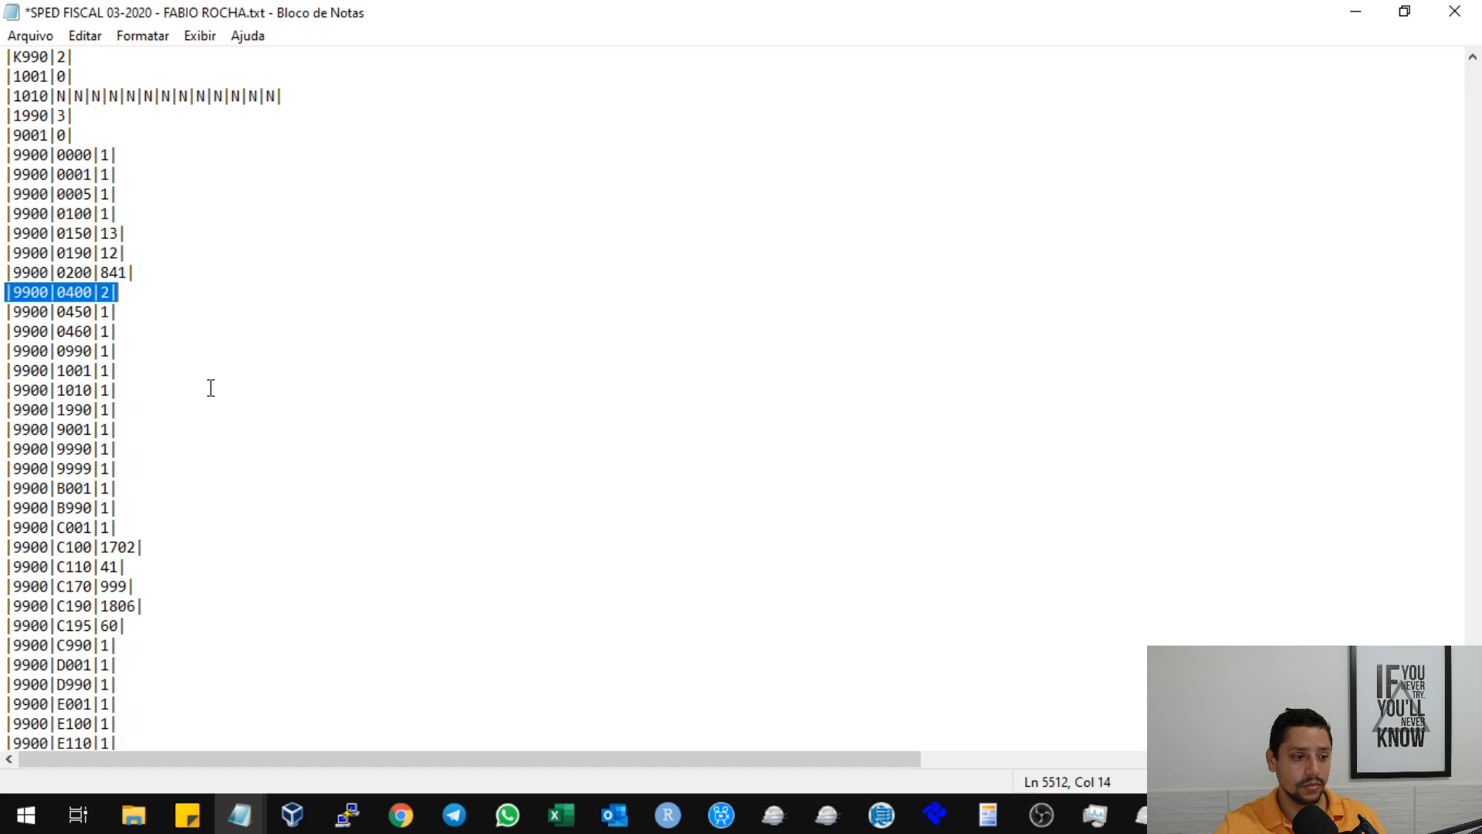
{"action": "double_click", "coordinate": [213, 548]}
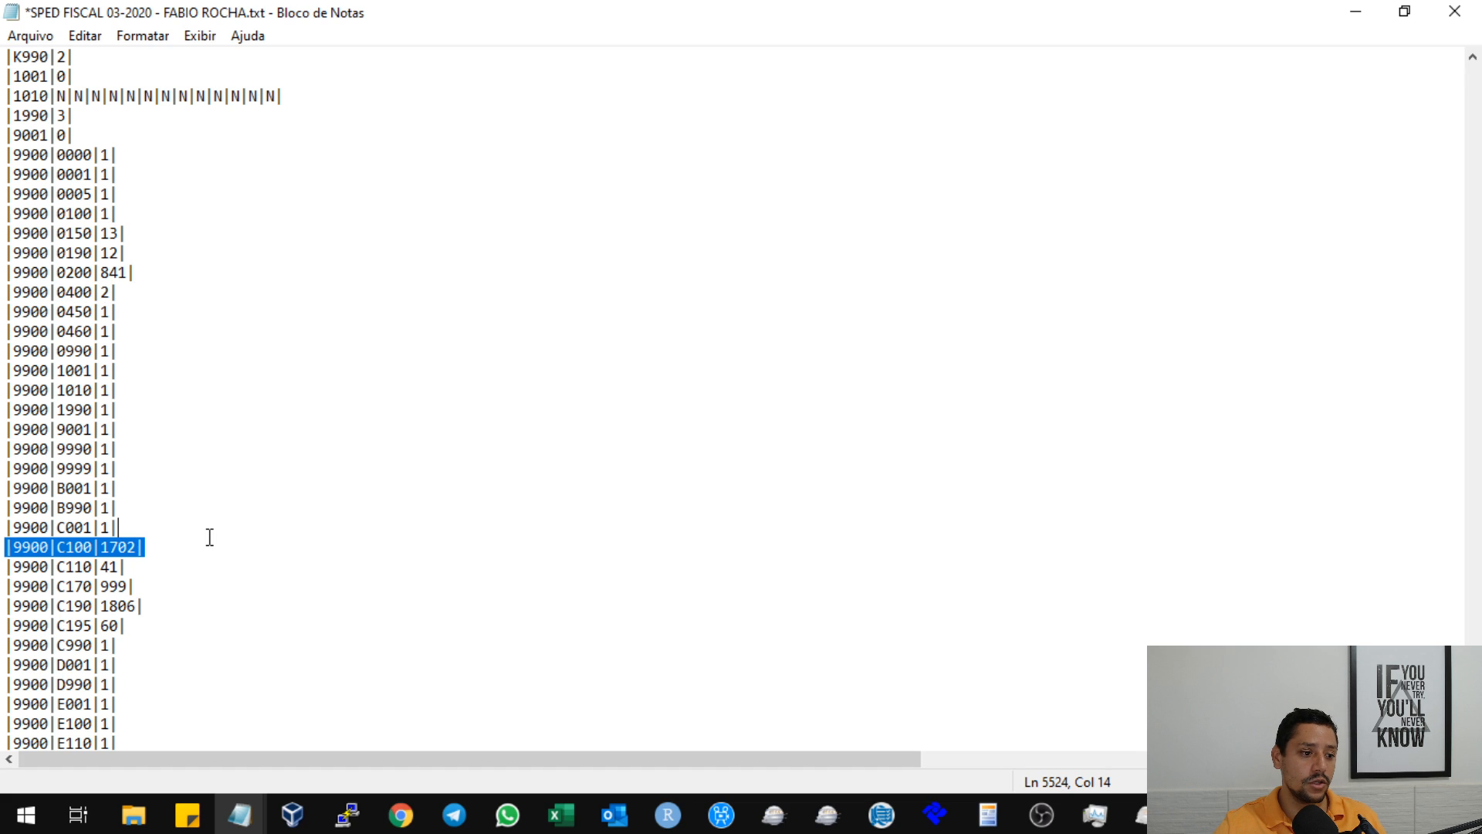
Set the quantity of record 0200 in its 9900 line to 840, then close the text file, saving the changes.
{"action": "left_click", "coordinate": [186, 491]}
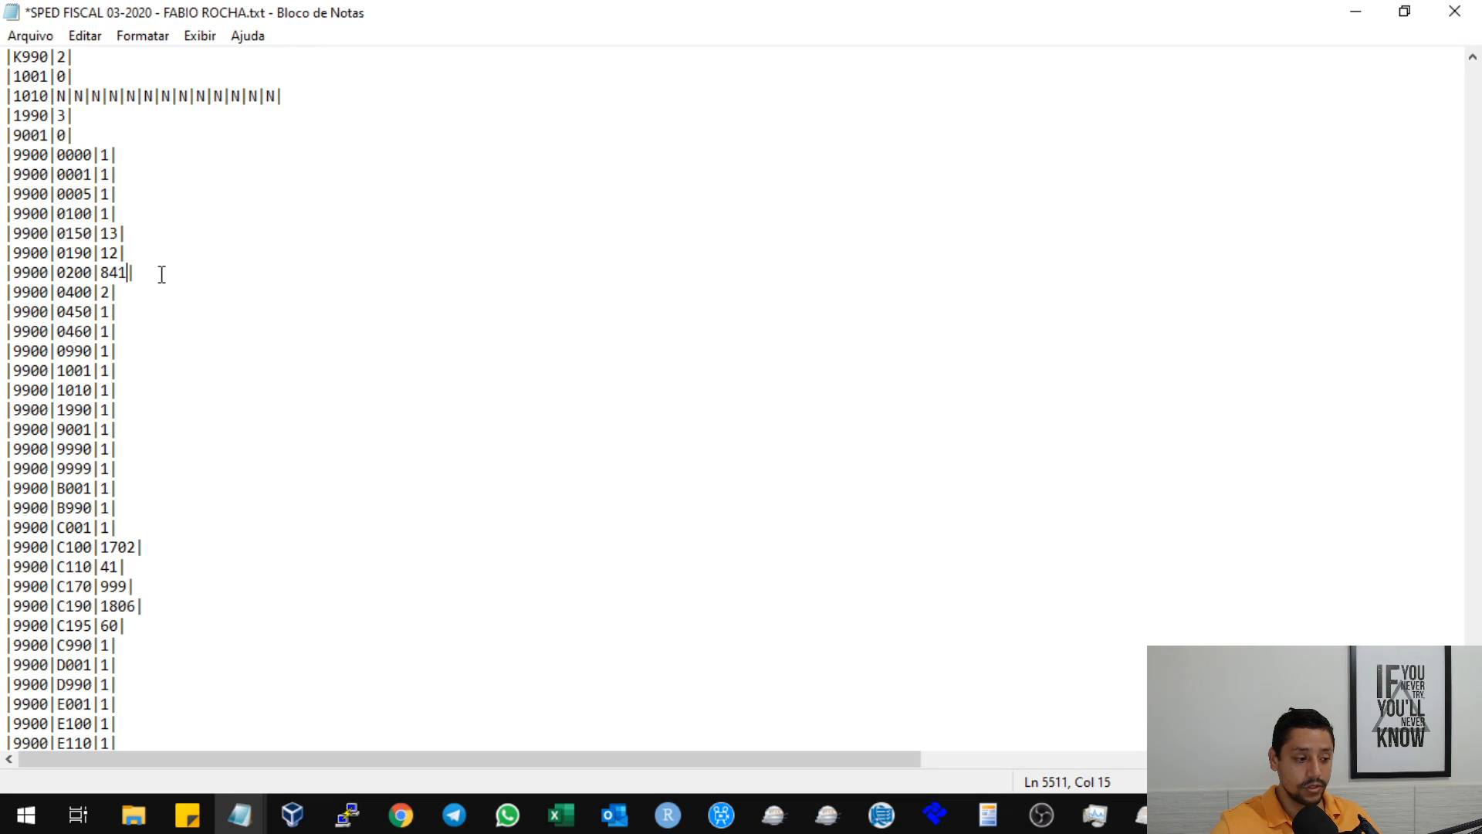
{"action": "type", "text": "0"}
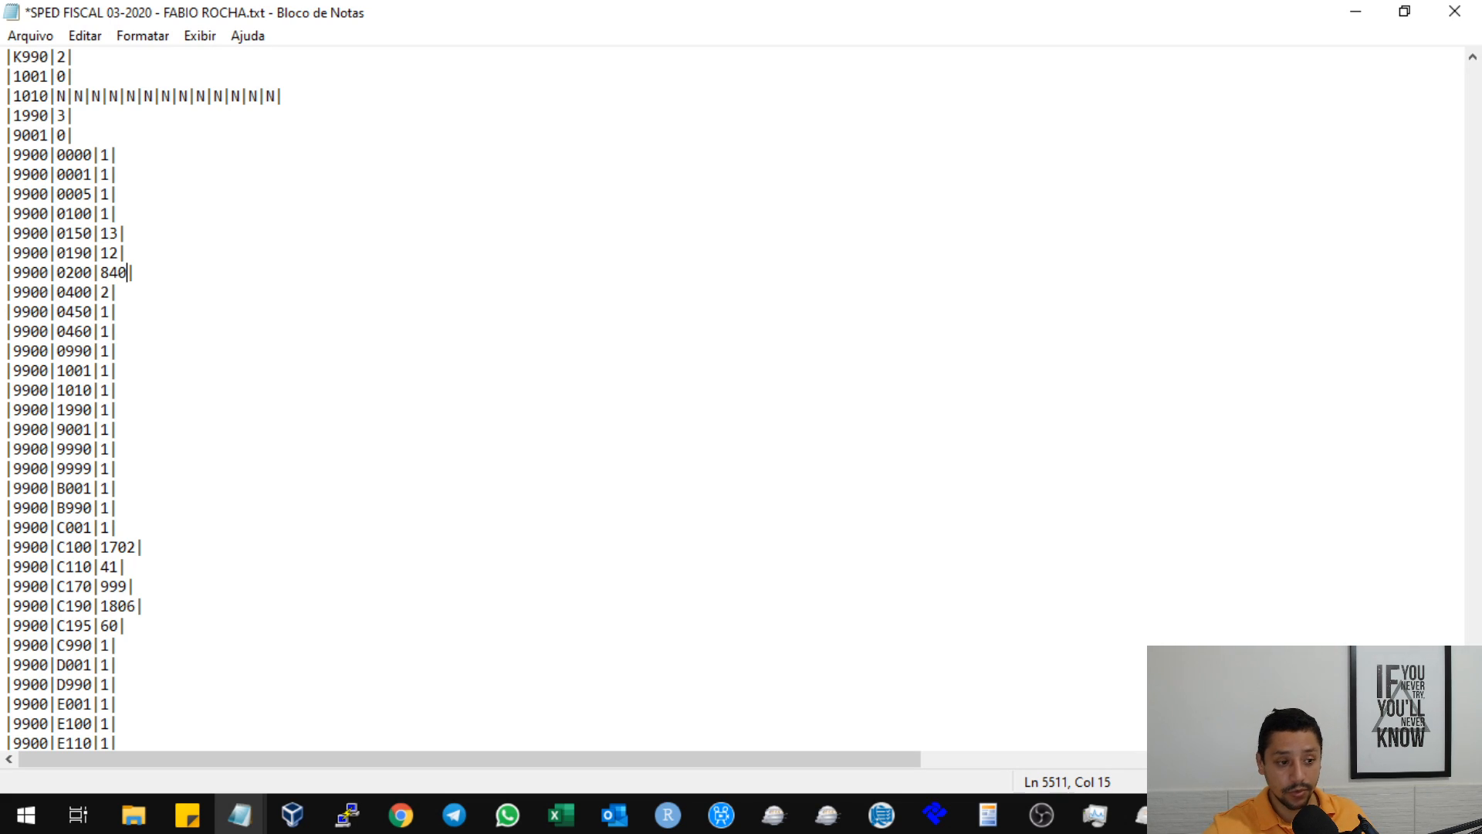
{"action": "left_click", "coordinate": [1443, 19]}
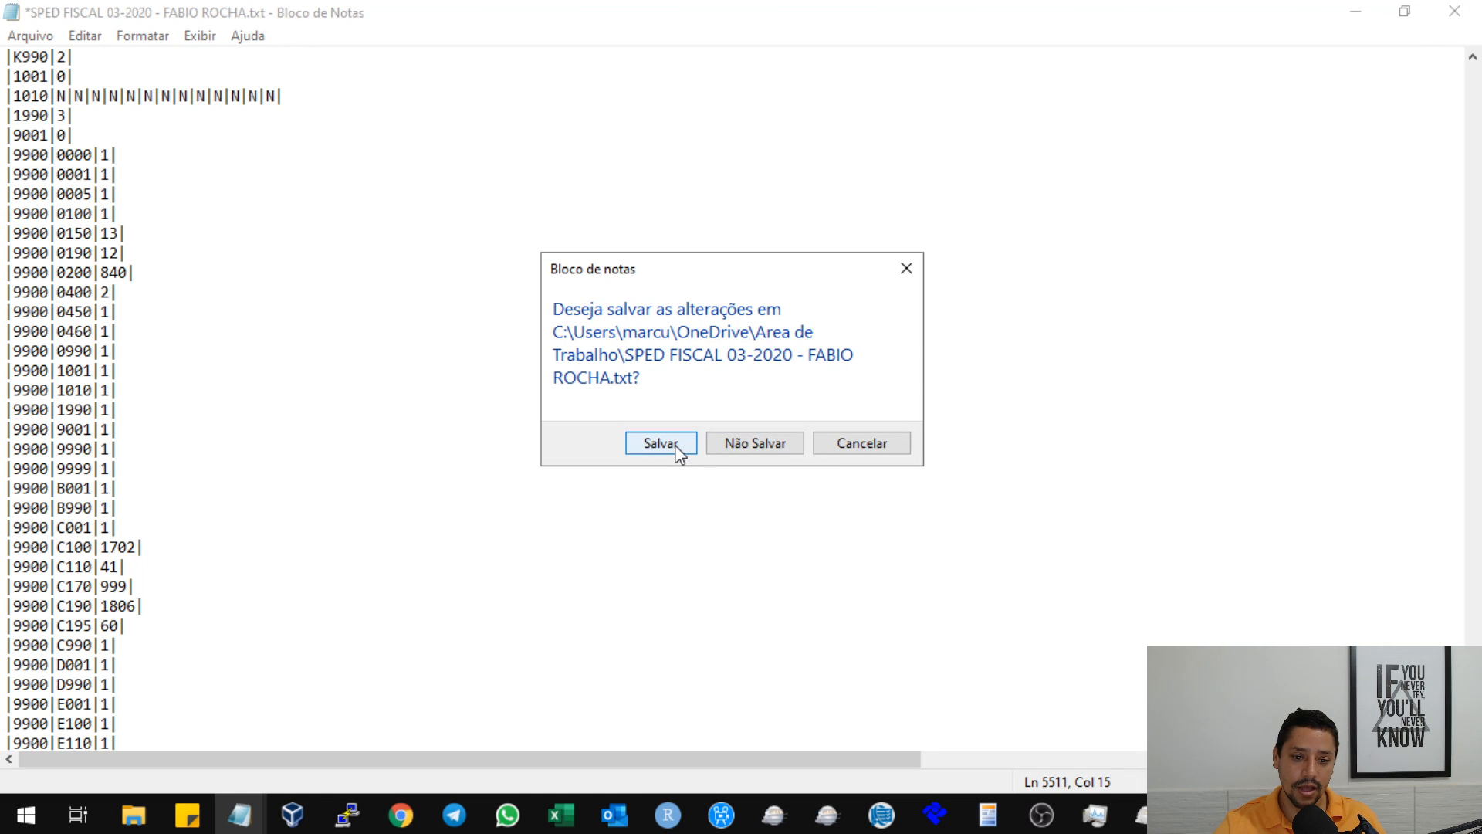
{"action": "left_click", "coordinate": [660, 442]}
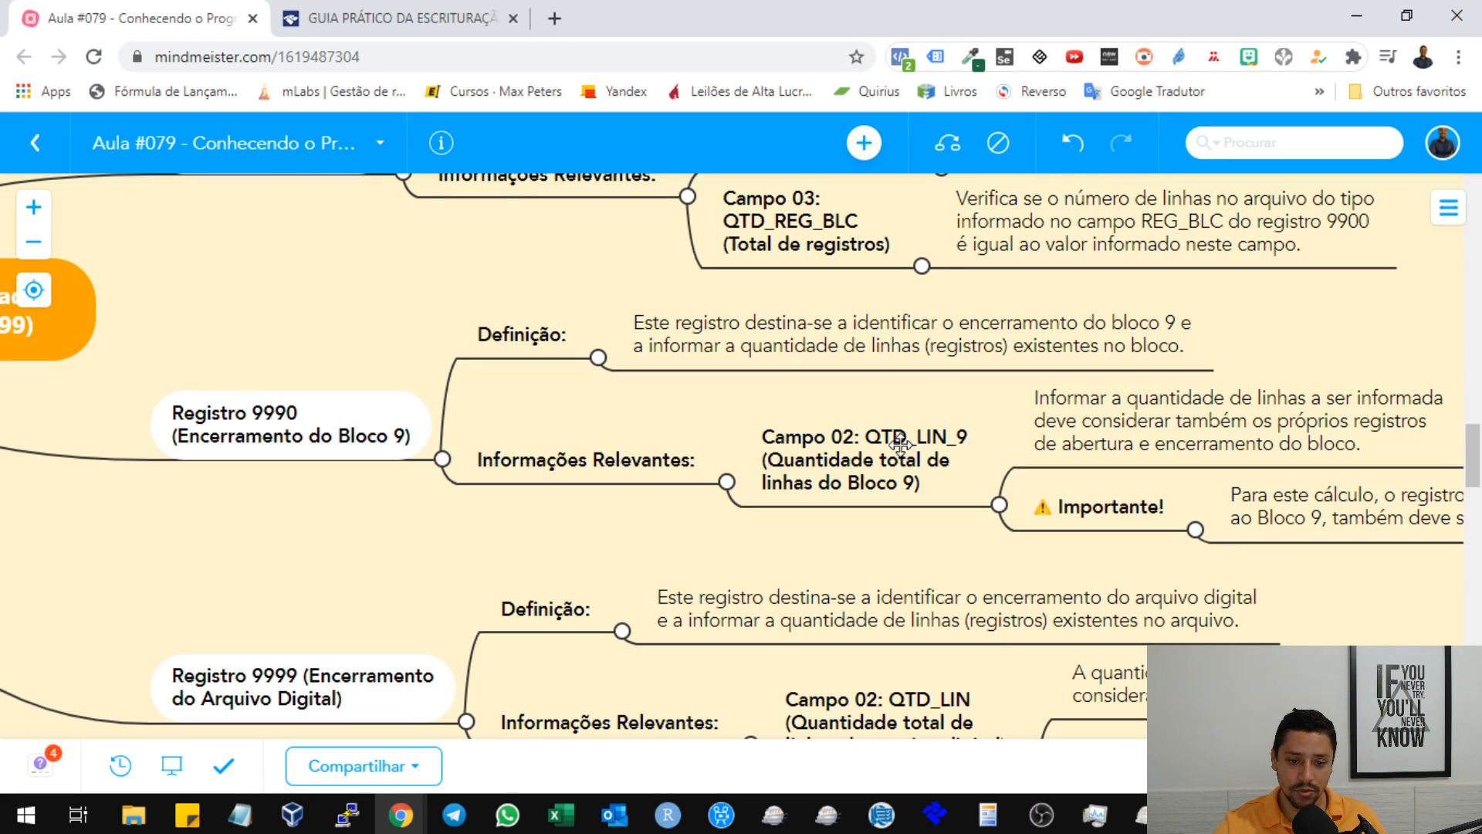
Switch to Sped Fiscal, then open the Disco Local (C:) drive in File Explorer.
{"action": "left_click", "coordinate": [1094, 814]}
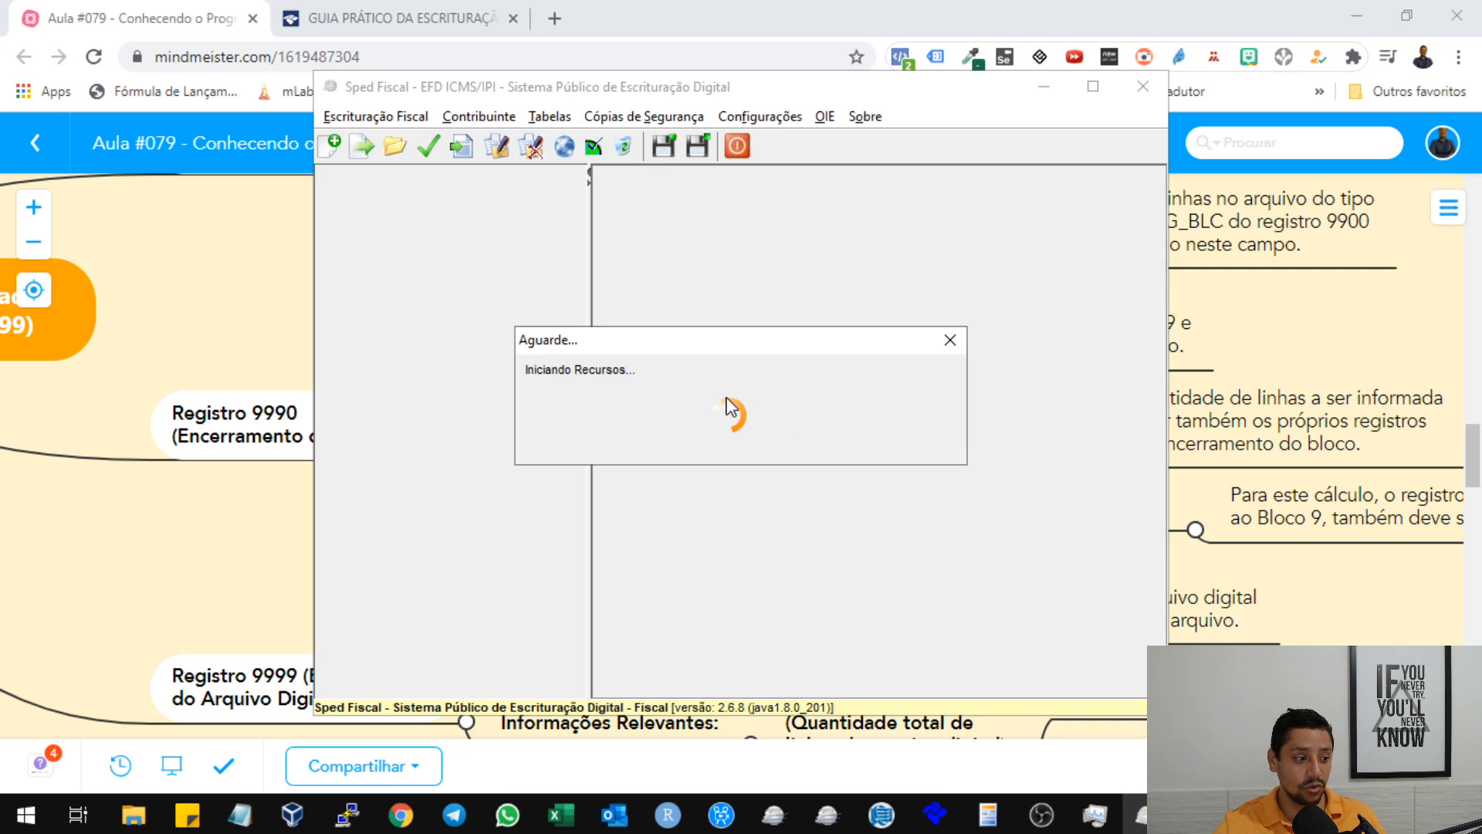
{"action": "left_click", "coordinate": [133, 815]}
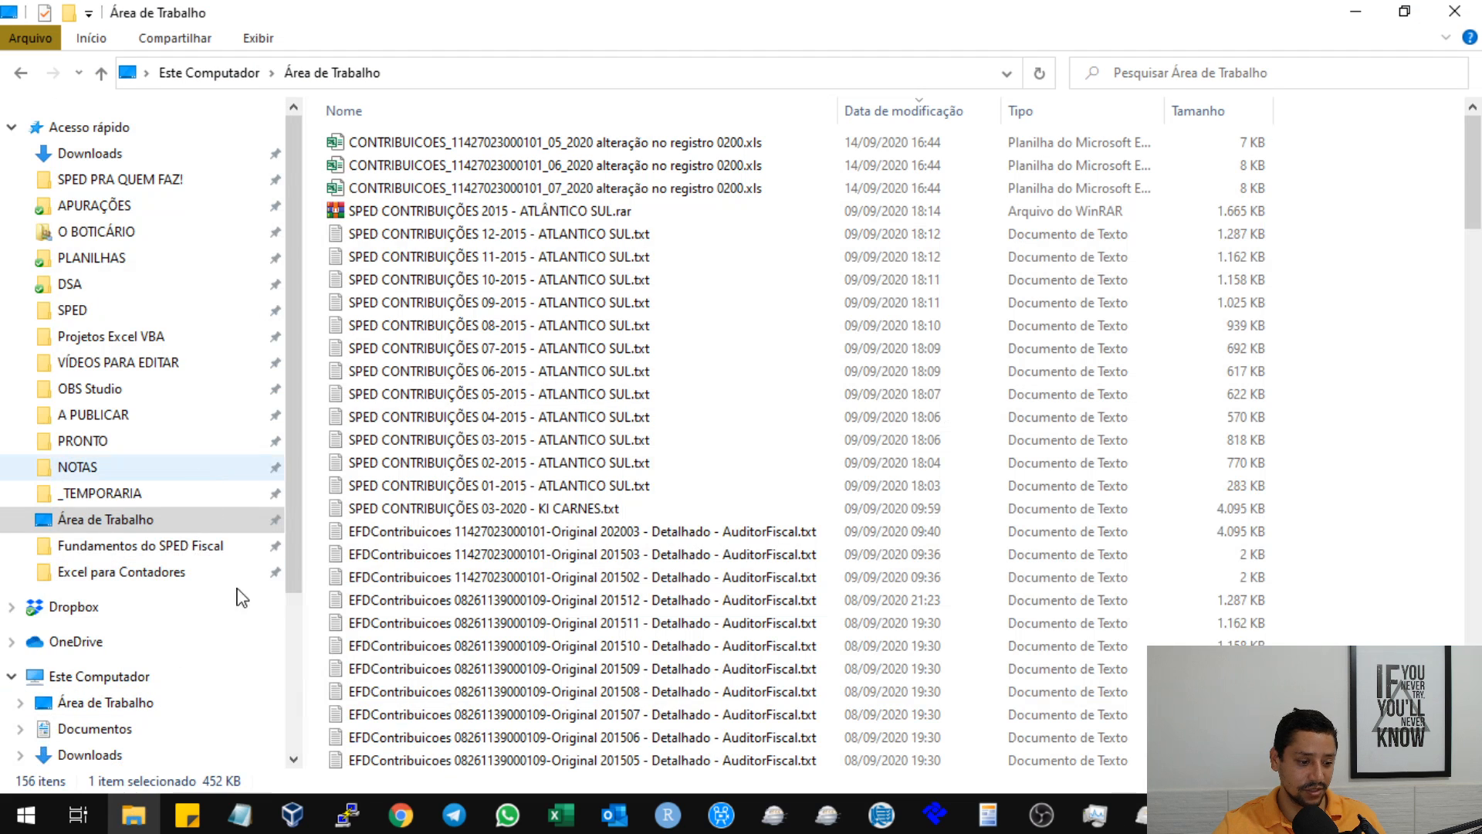
{"action": "scroll", "coordinate": [231, 633], "scroll_direction": "down", "scroll_amount": 3}
{"action": "left_click", "coordinate": [172, 658]}
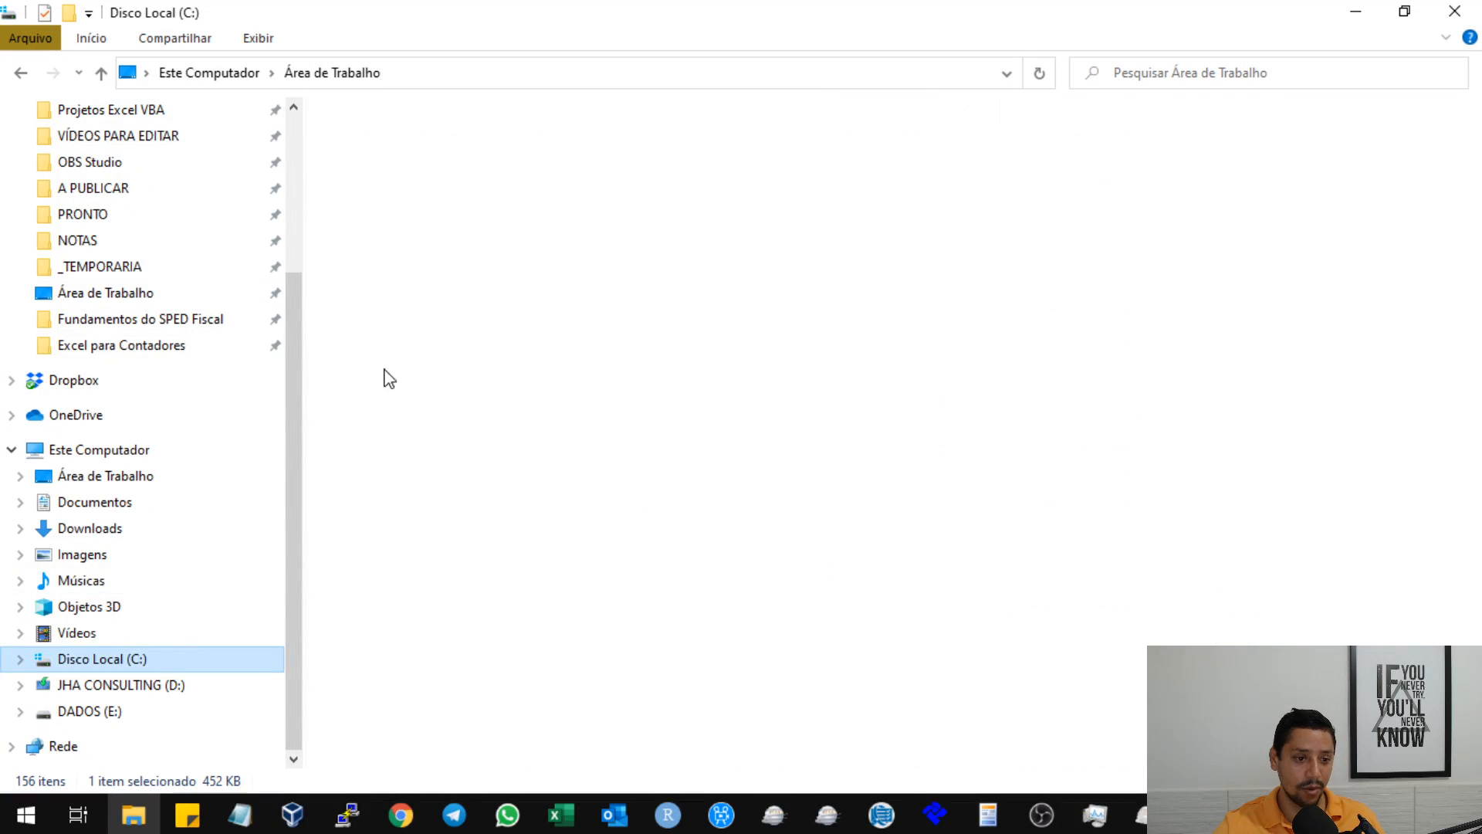
{"action": "left_click", "coordinate": [470, 258]}
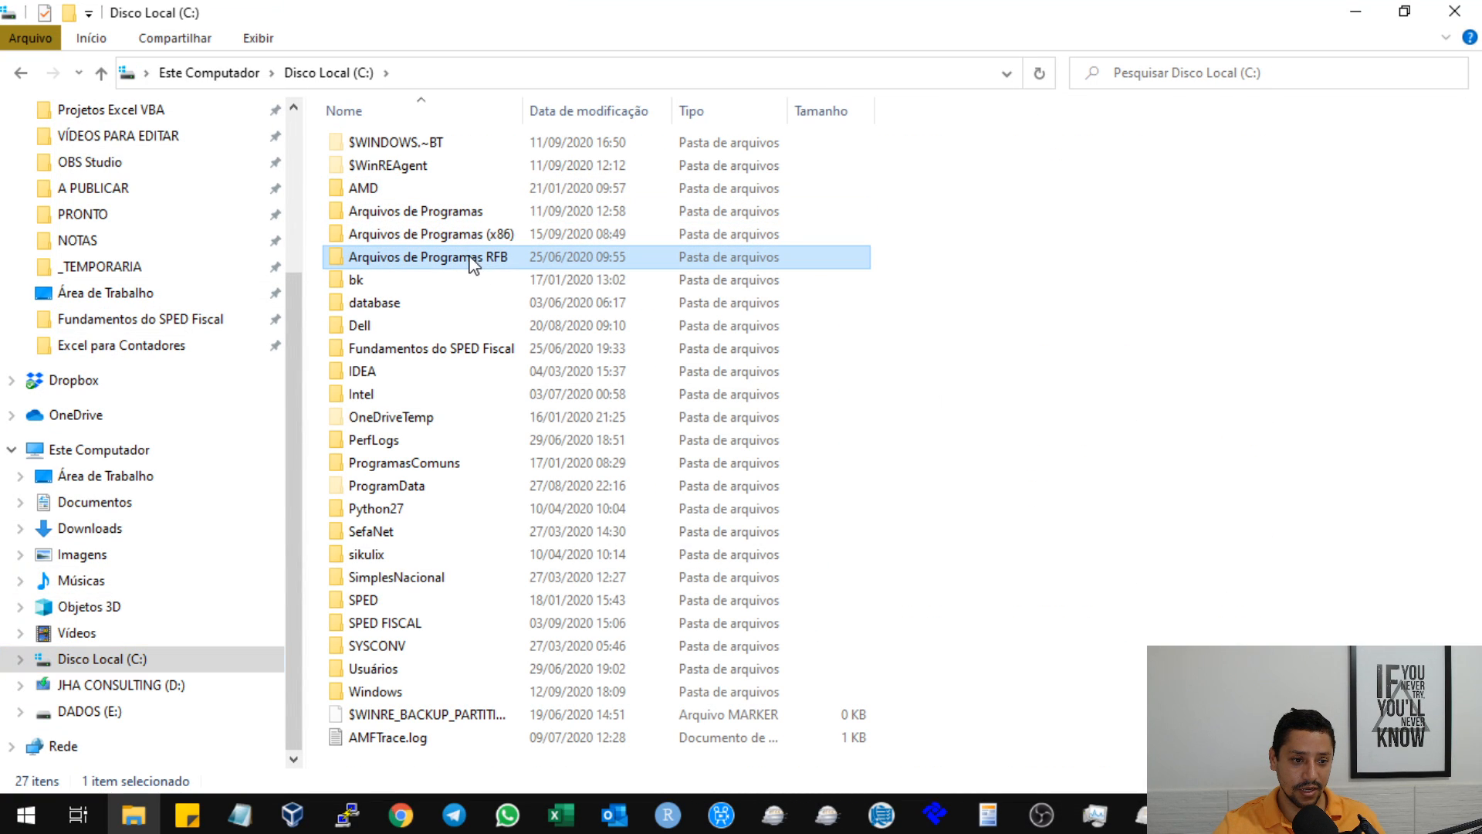
{"action": "double_click", "coordinate": [410, 259]}
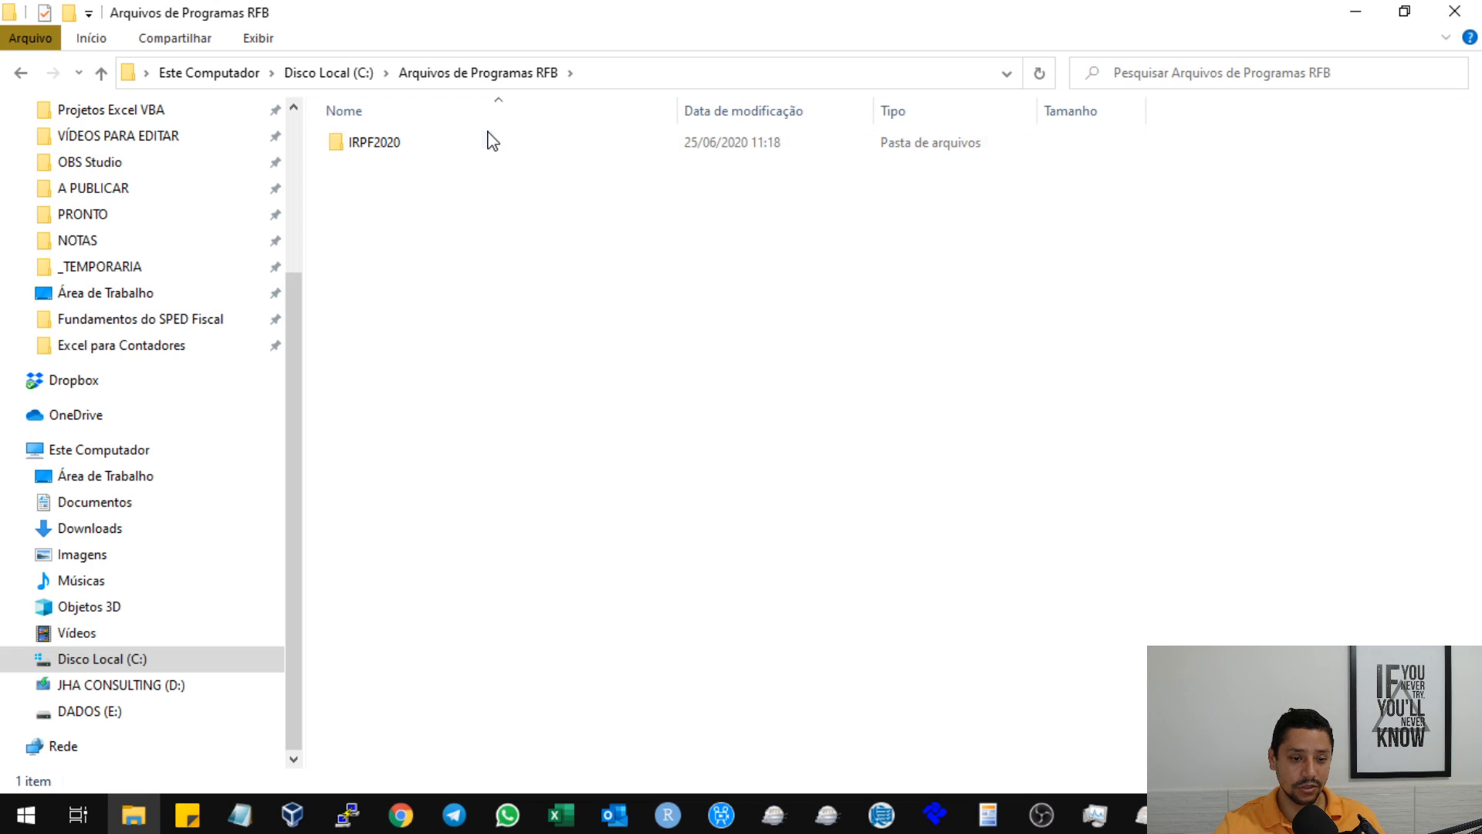
{"action": "key", "text": "alt+Left"}
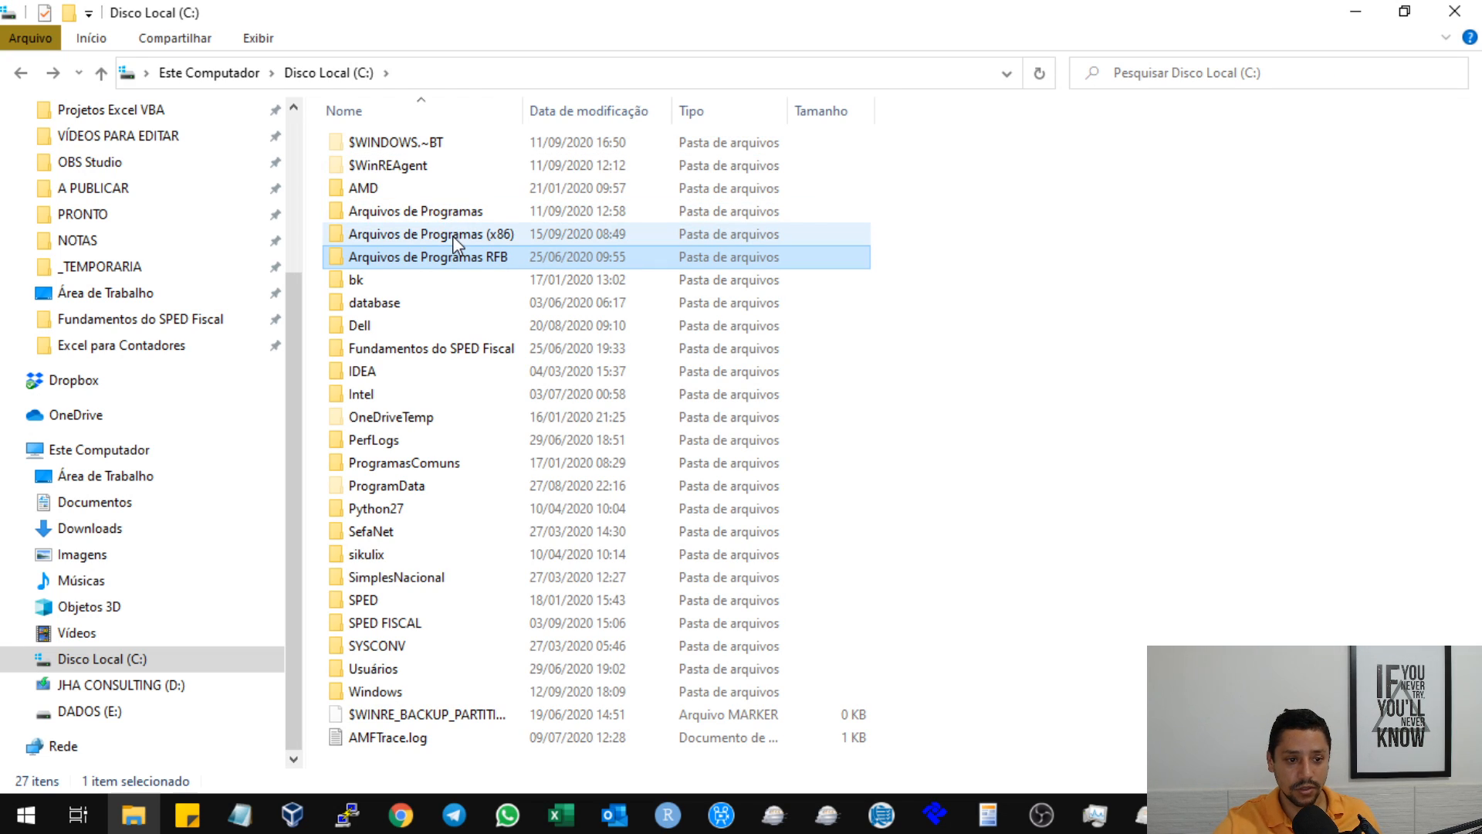
Locate spedfiscal.exe in the Fiscal2 folder under Arquivos de Programas (x86) > Programas_SPED, then minimize File Explorer.
{"action": "double_click", "coordinate": [454, 238]}
{"action": "scroll", "coordinate": [520, 441], "scroll_direction": "down", "scroll_amount": 5}
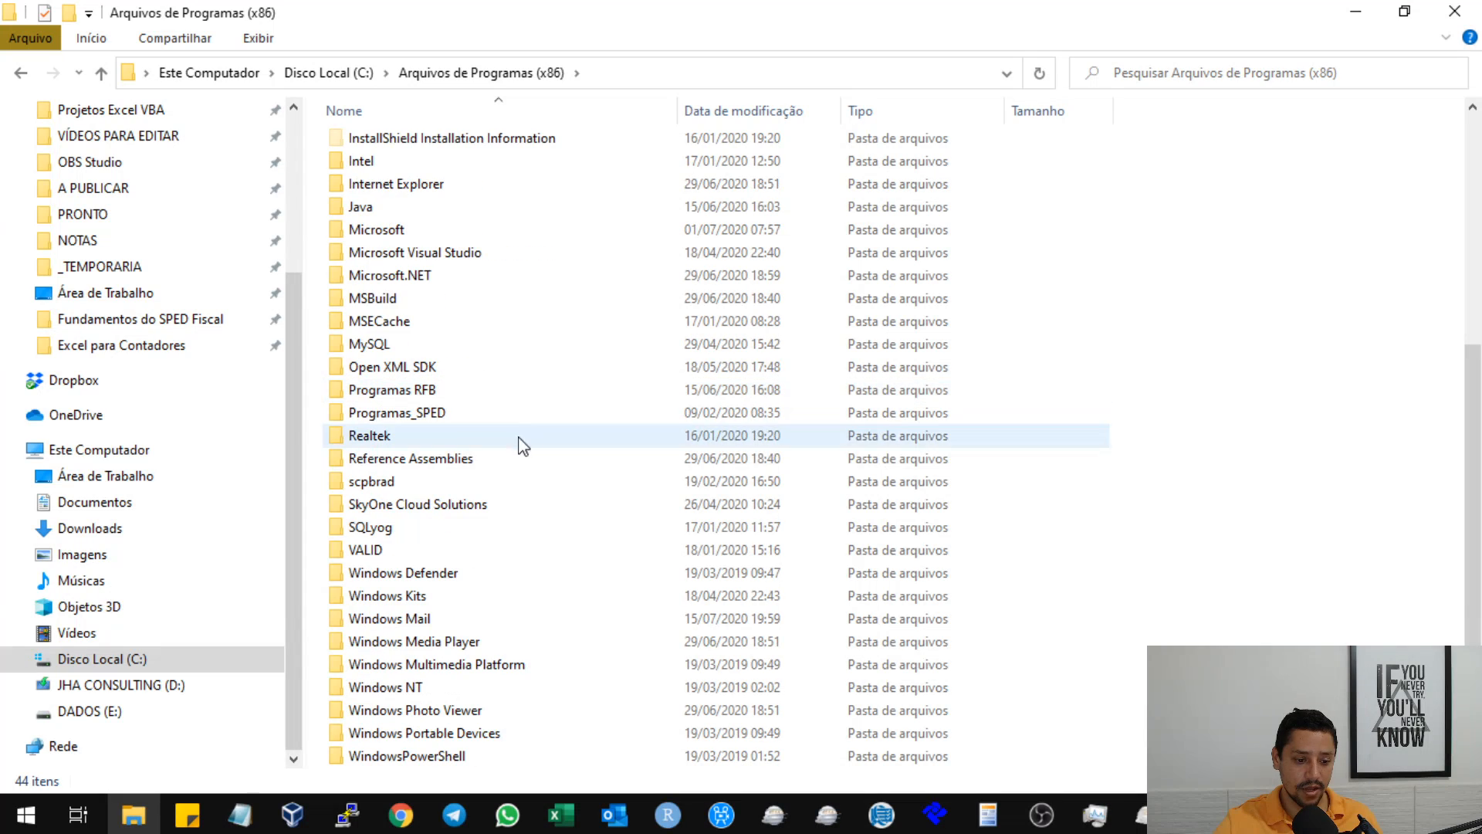
{"action": "double_click", "coordinate": [382, 413]}
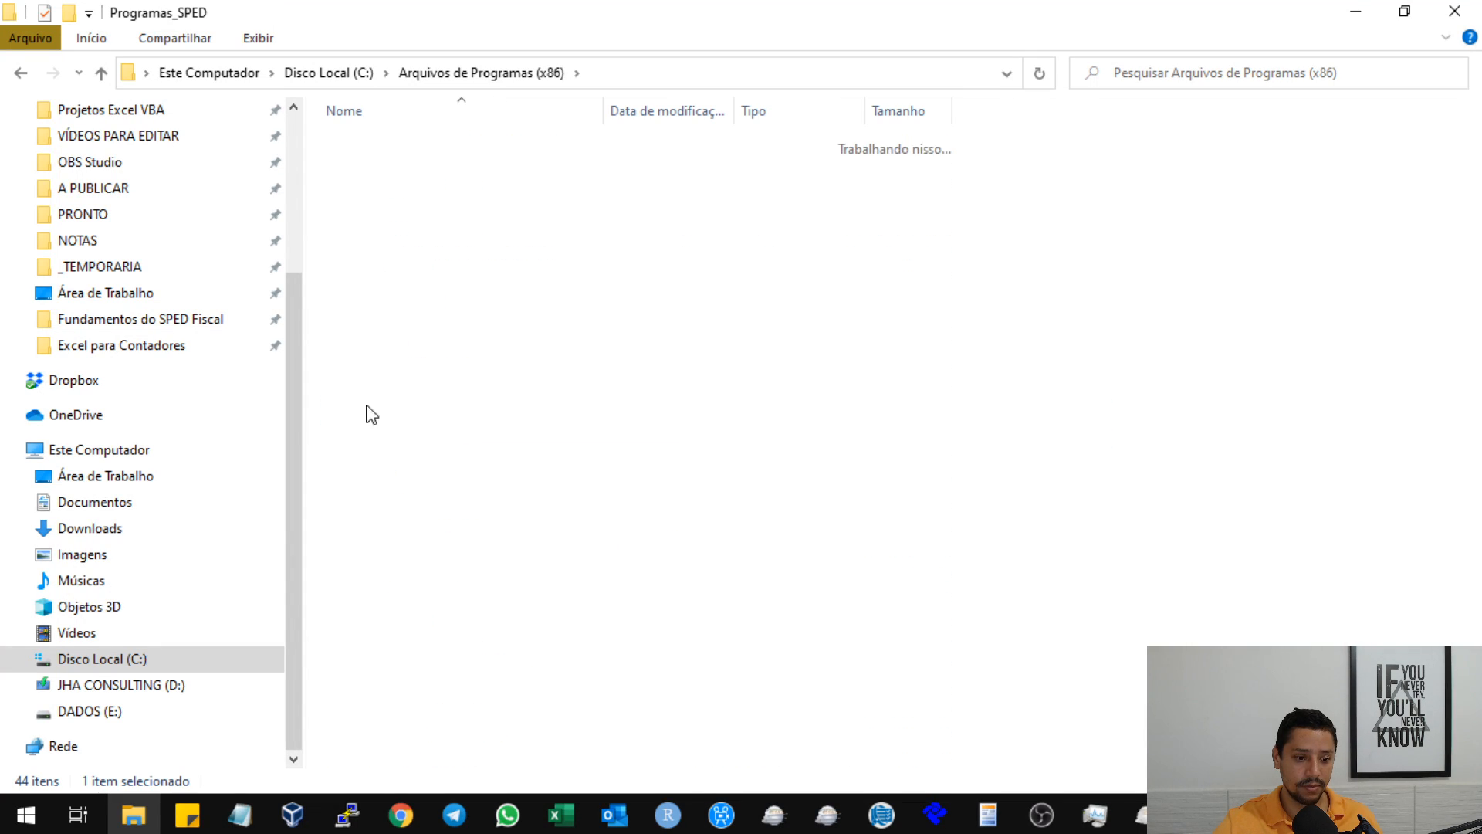
{"action": "double_click", "coordinate": [437, 149]}
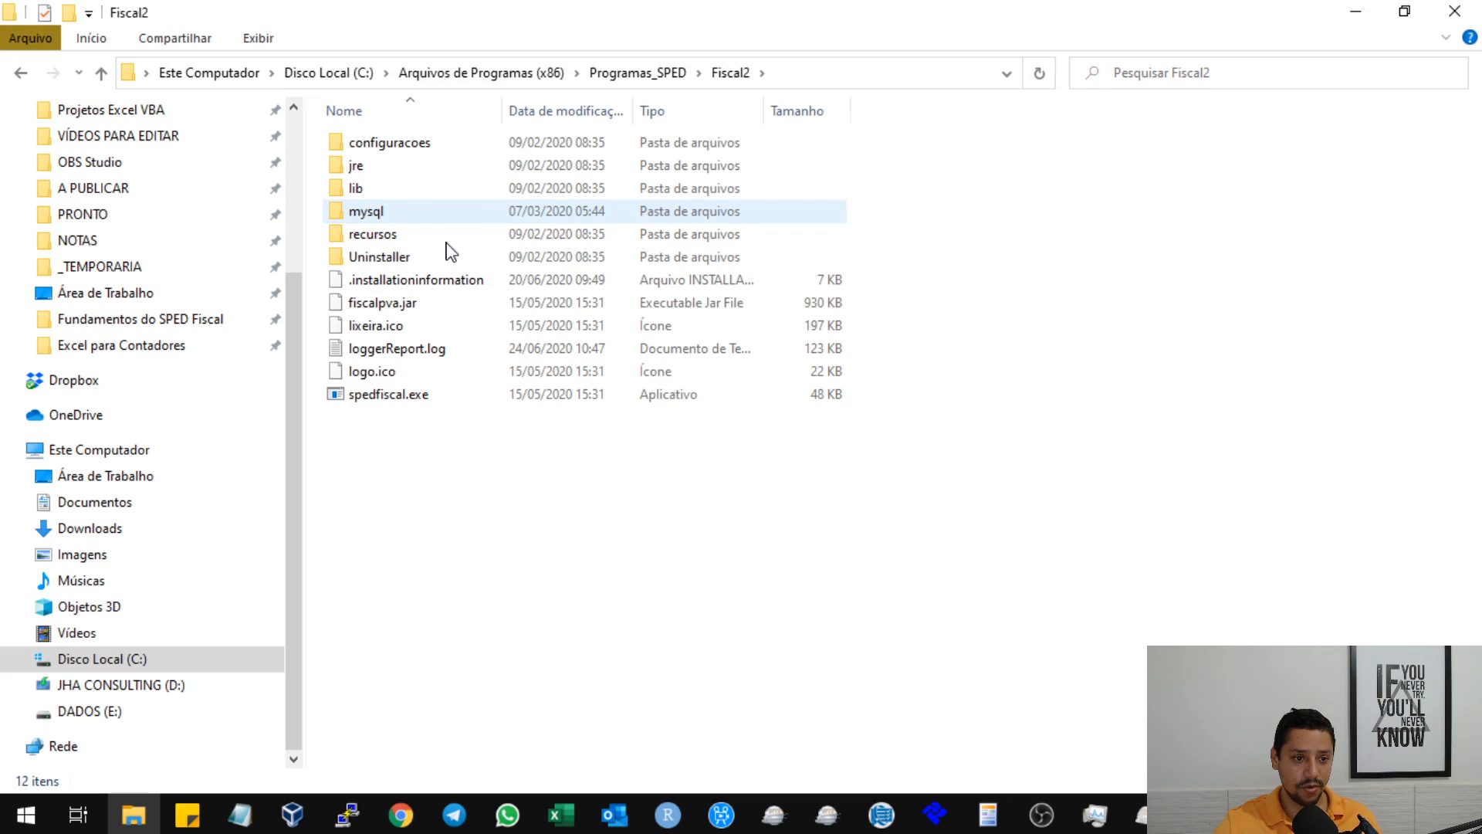
{"action": "left_click", "coordinate": [415, 397]}
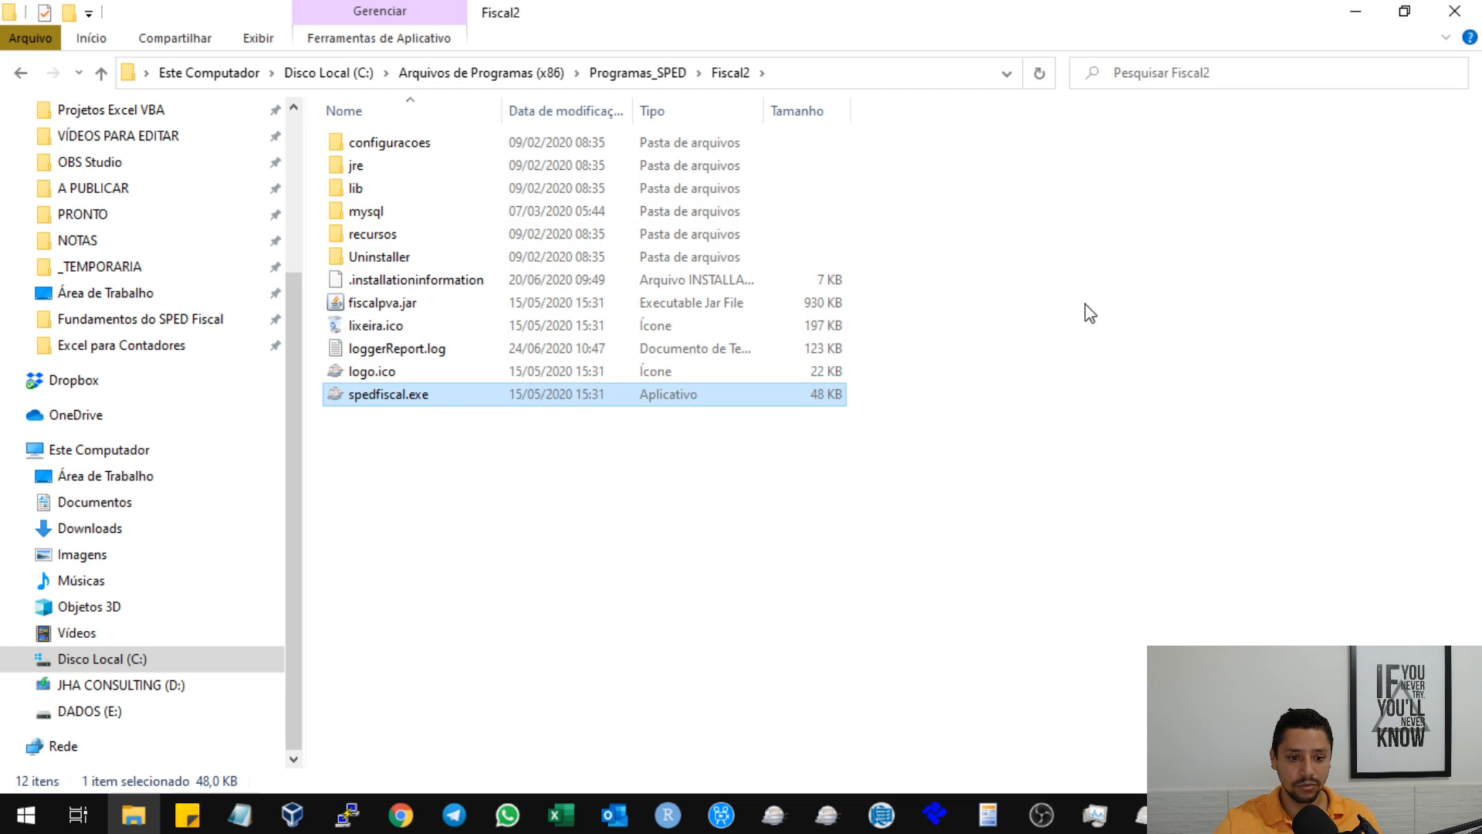
{"action": "left_click", "coordinate": [1359, 14]}
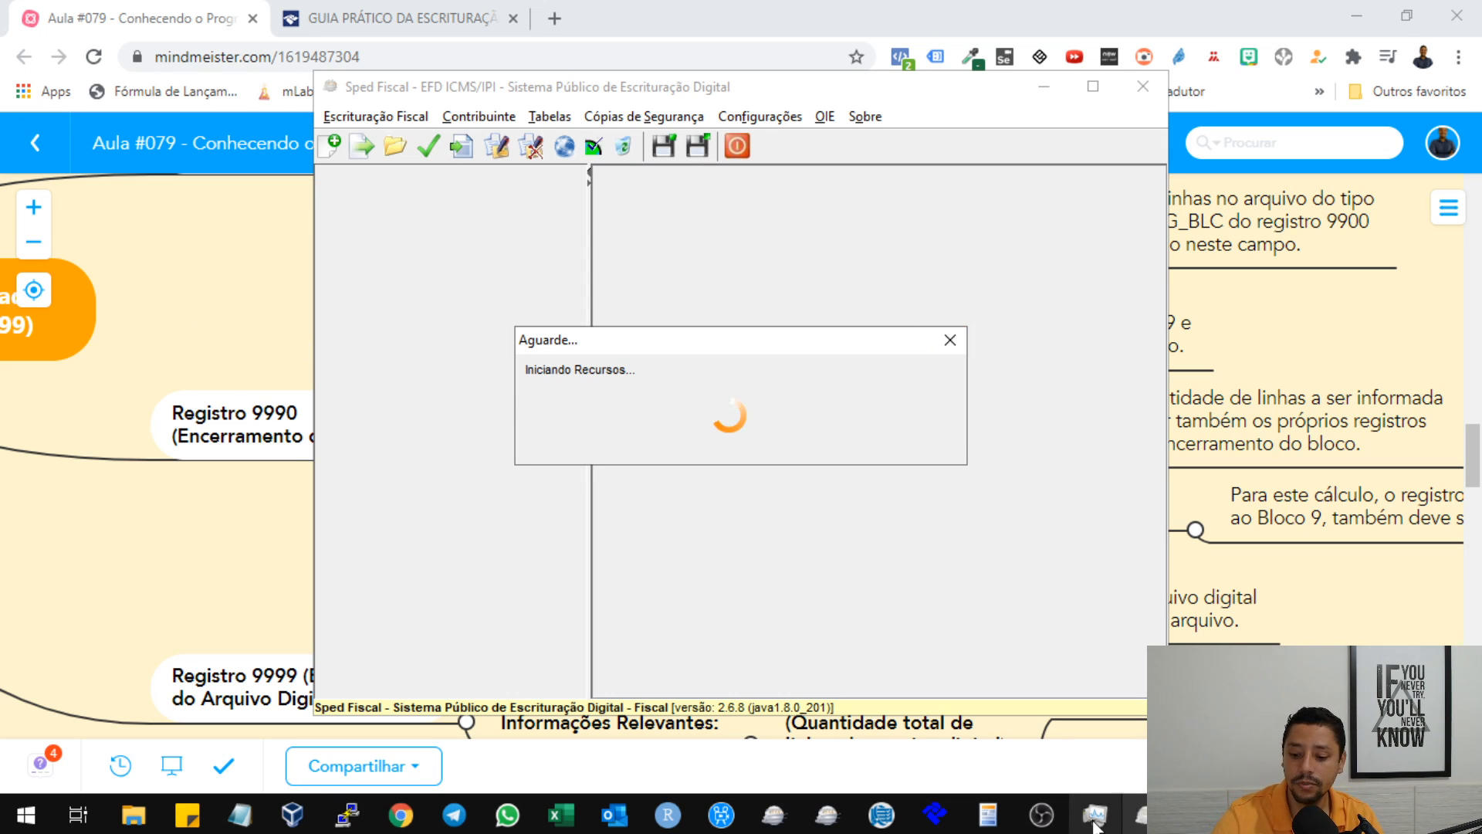
Open Área de Trabalho in a new File Explorer window and sort its files by modification date, newest first.
{"action": "left_click", "coordinate": [240, 813]}
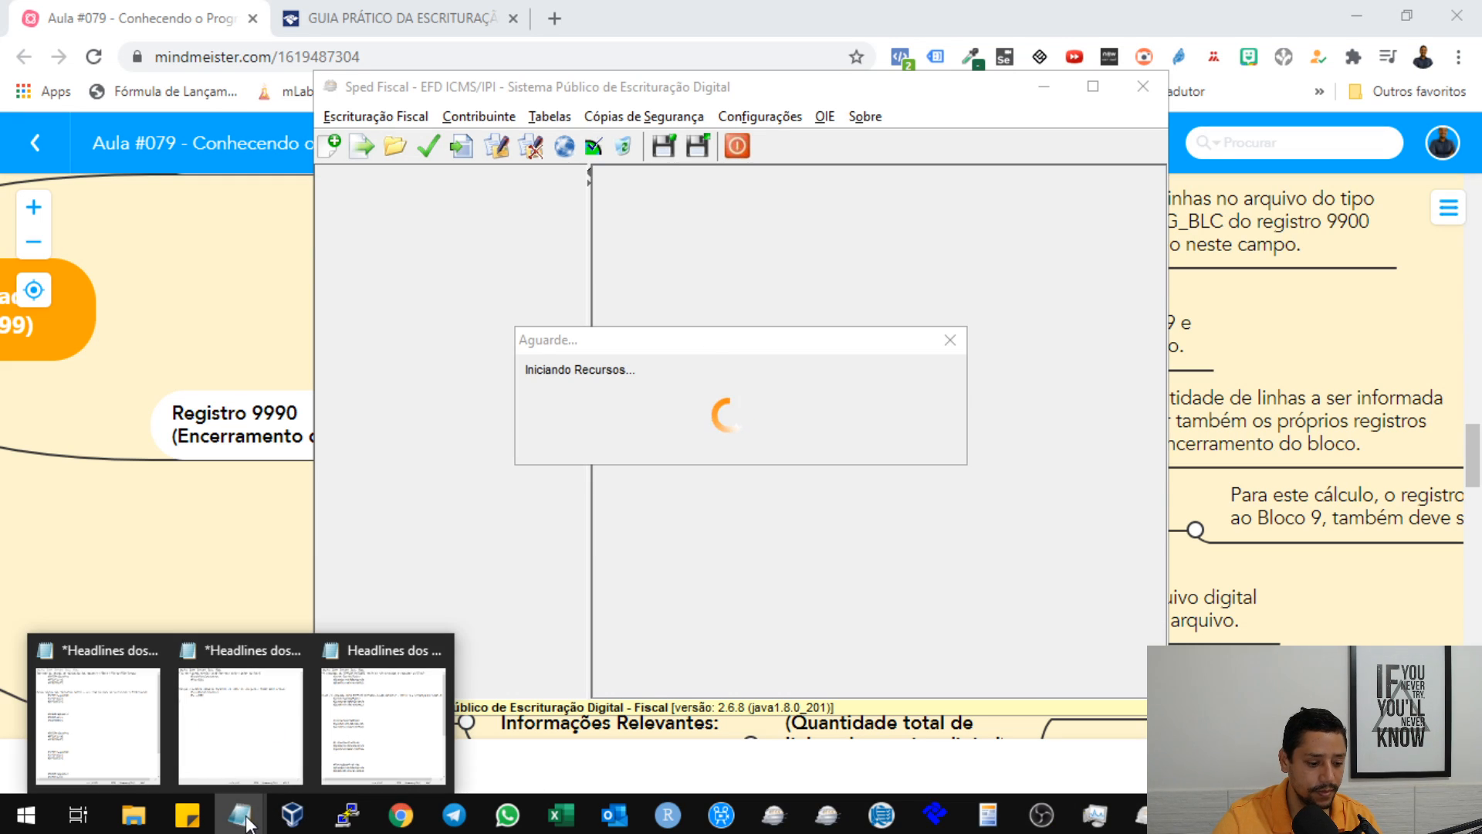
{"action": "left_click", "coordinate": [133, 816]}
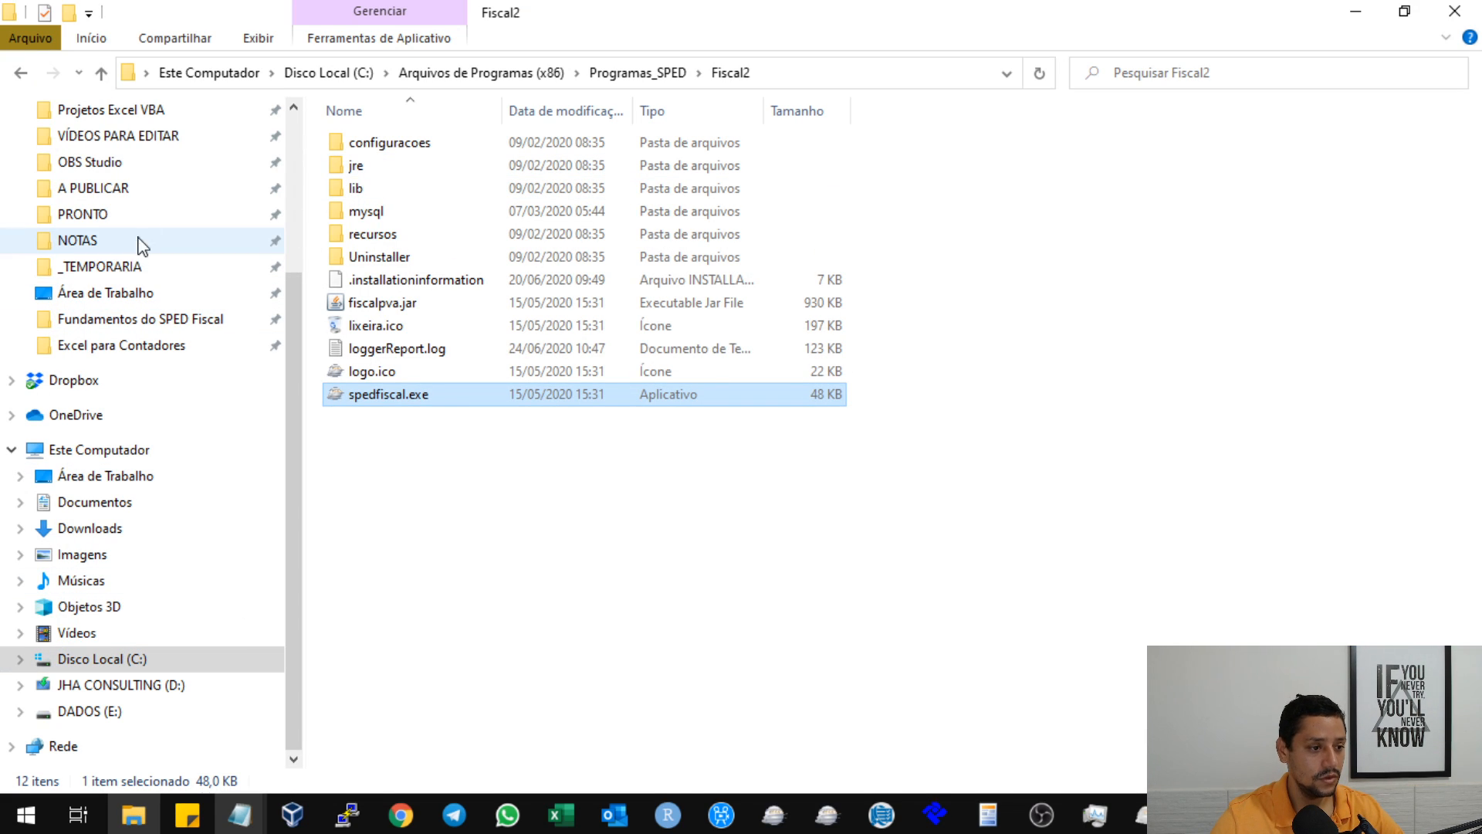
{"action": "left_click", "coordinate": [473, 524]}
{"action": "key", "text": "super+e"}
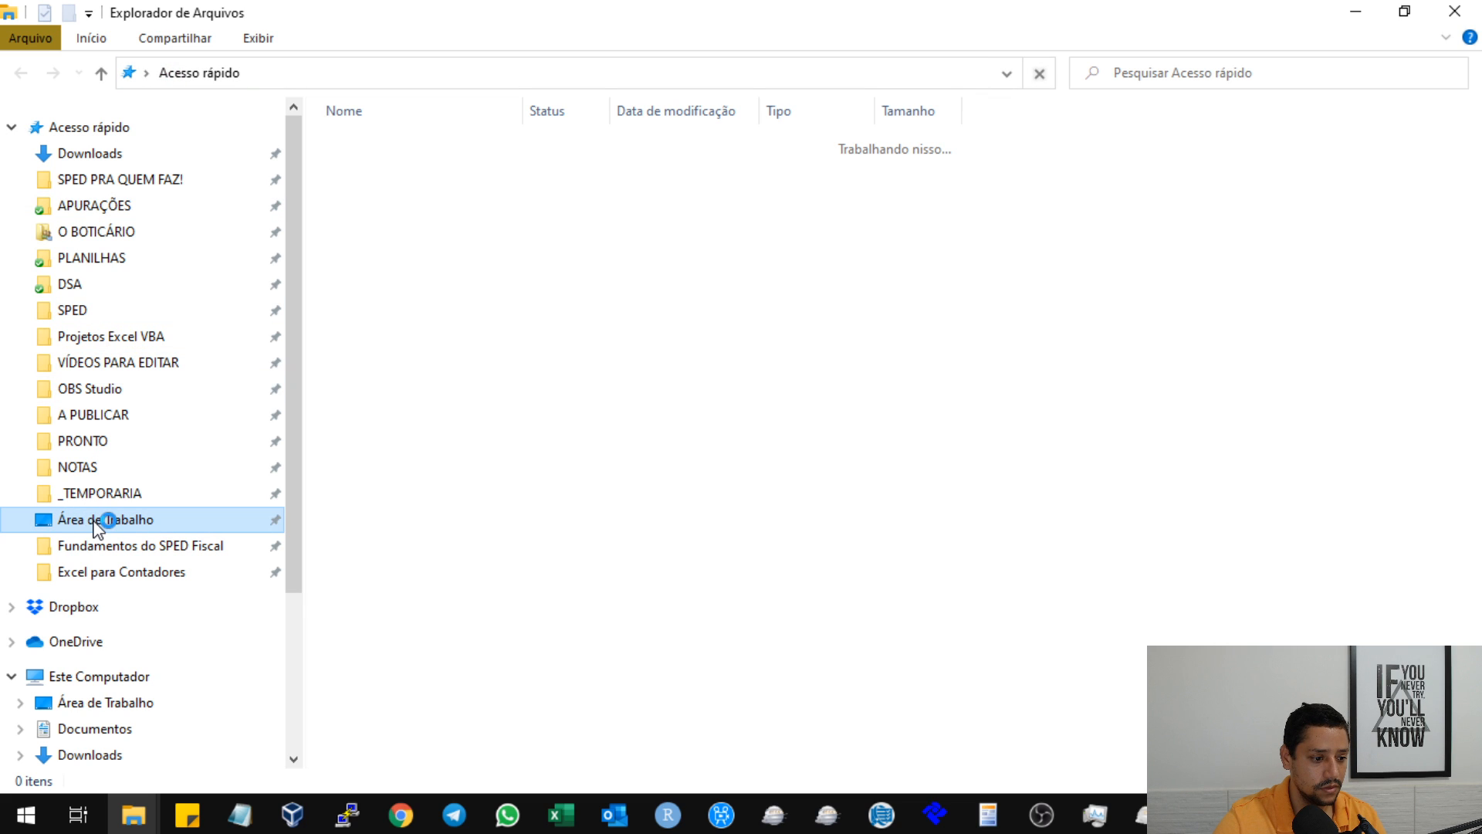
{"action": "left_click", "coordinate": [94, 521]}
{"action": "scroll", "coordinate": [531, 312], "scroll_direction": "down", "scroll_amount": 11}
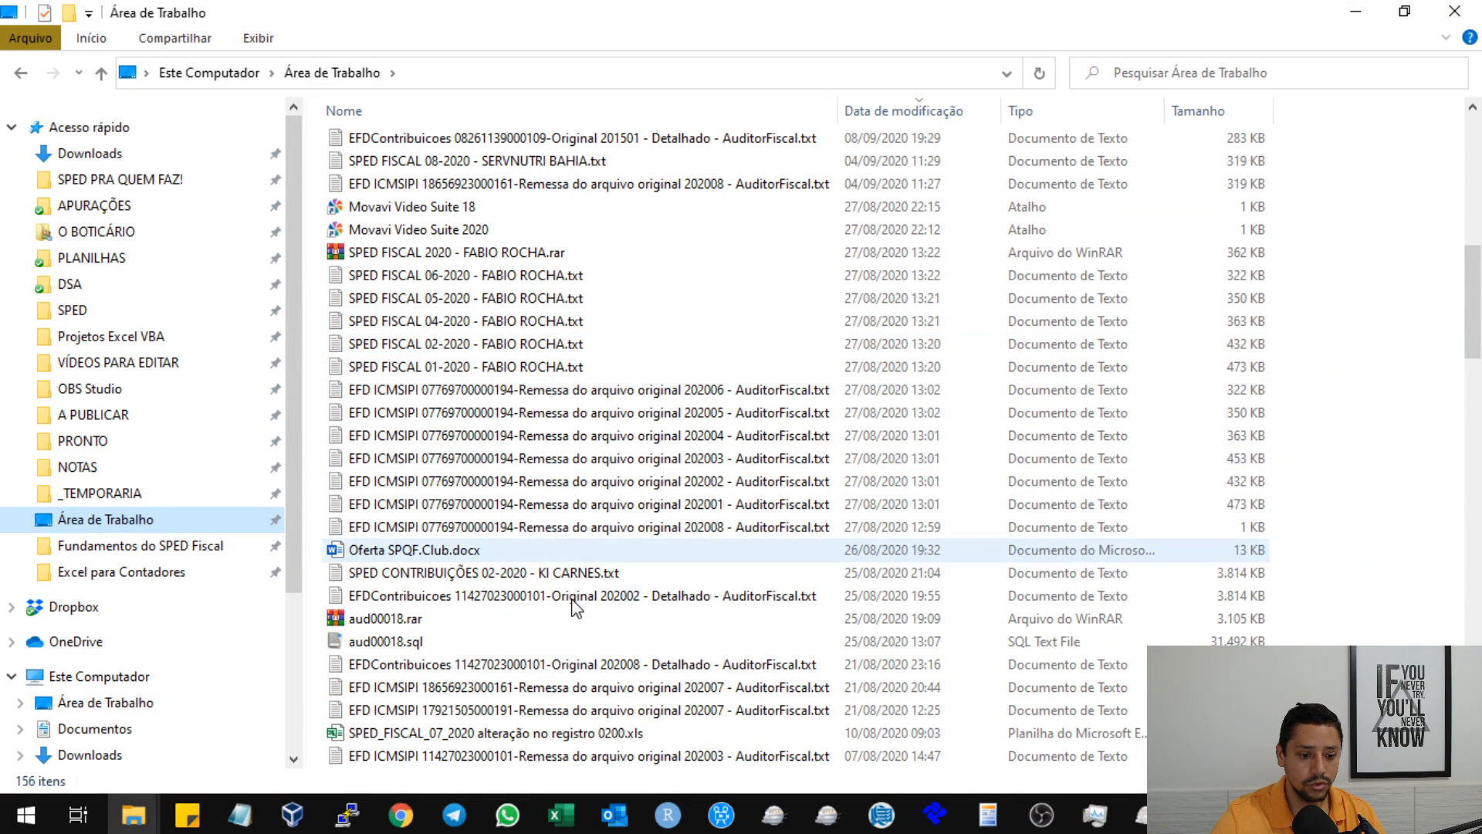
{"action": "scroll", "coordinate": [570, 618], "scroll_direction": "down", "scroll_amount": 3}
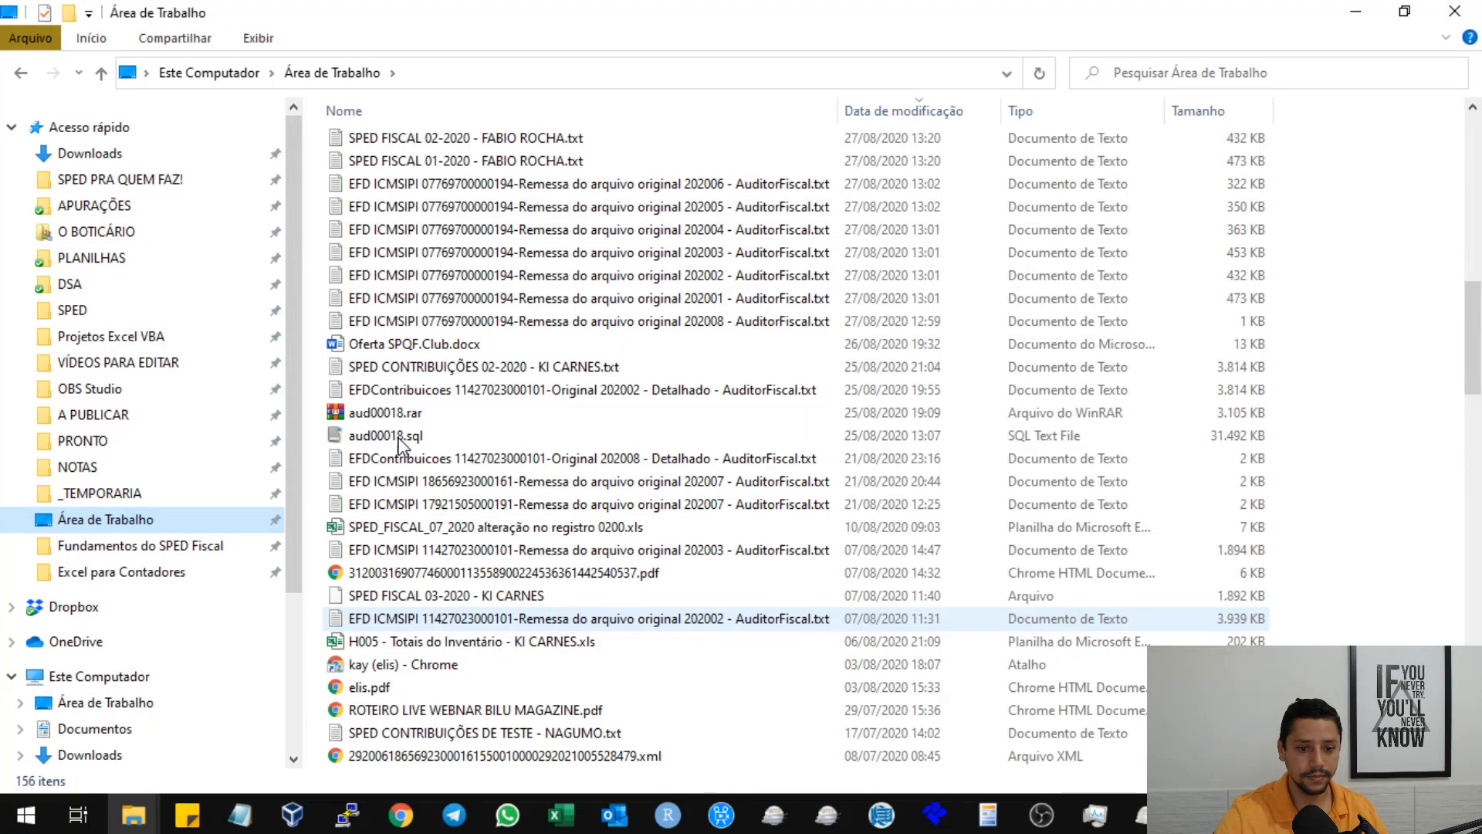
{"action": "left_click", "coordinate": [888, 116]}
{"action": "left_click", "coordinate": [888, 115]}
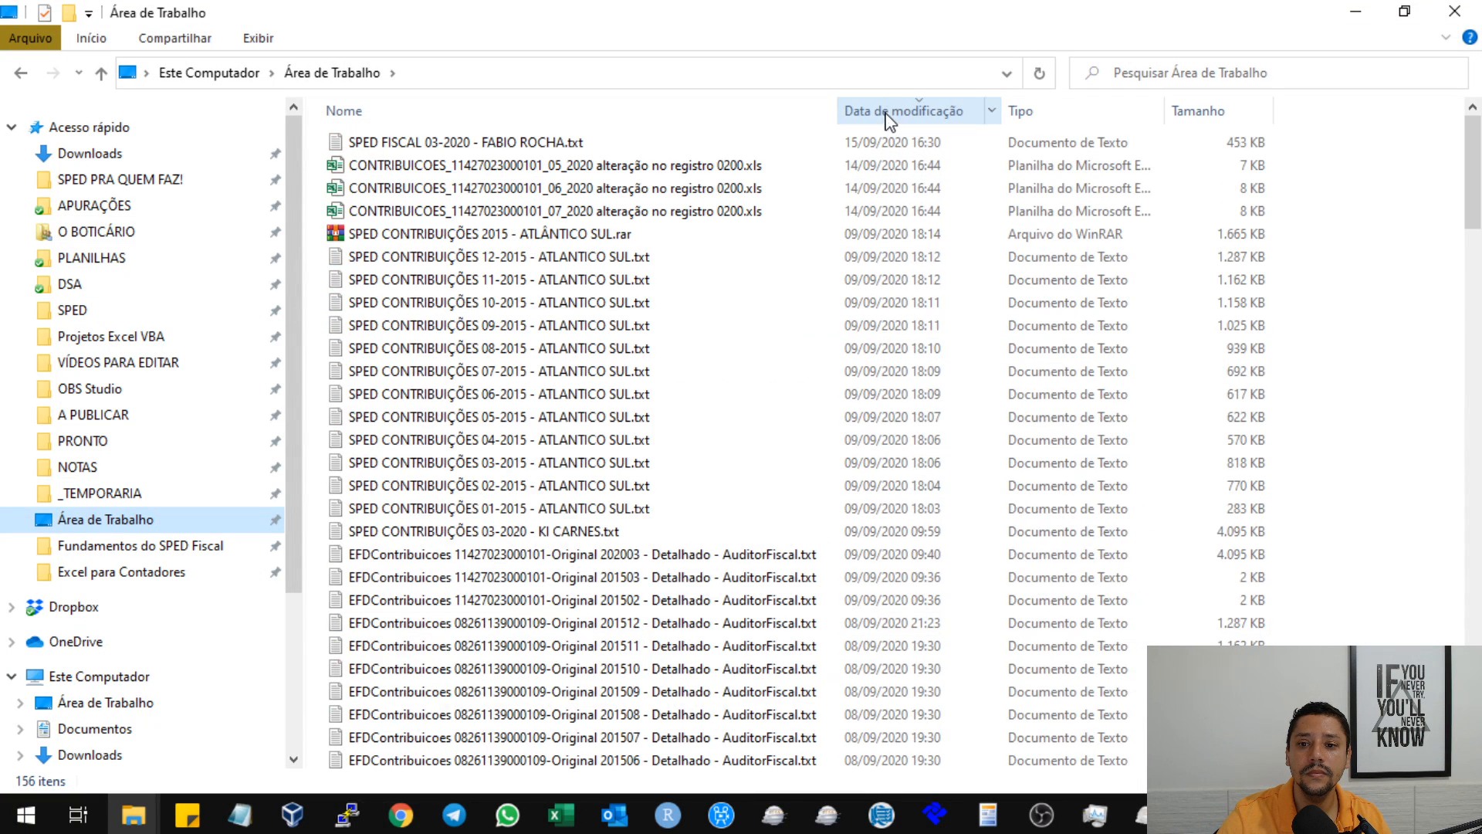
Open the SPED FISCAL 03-2020 text file in Notepad and maximize its window.
{"action": "left_click", "coordinate": [798, 165]}
{"action": "left_click", "coordinate": [629, 137]}
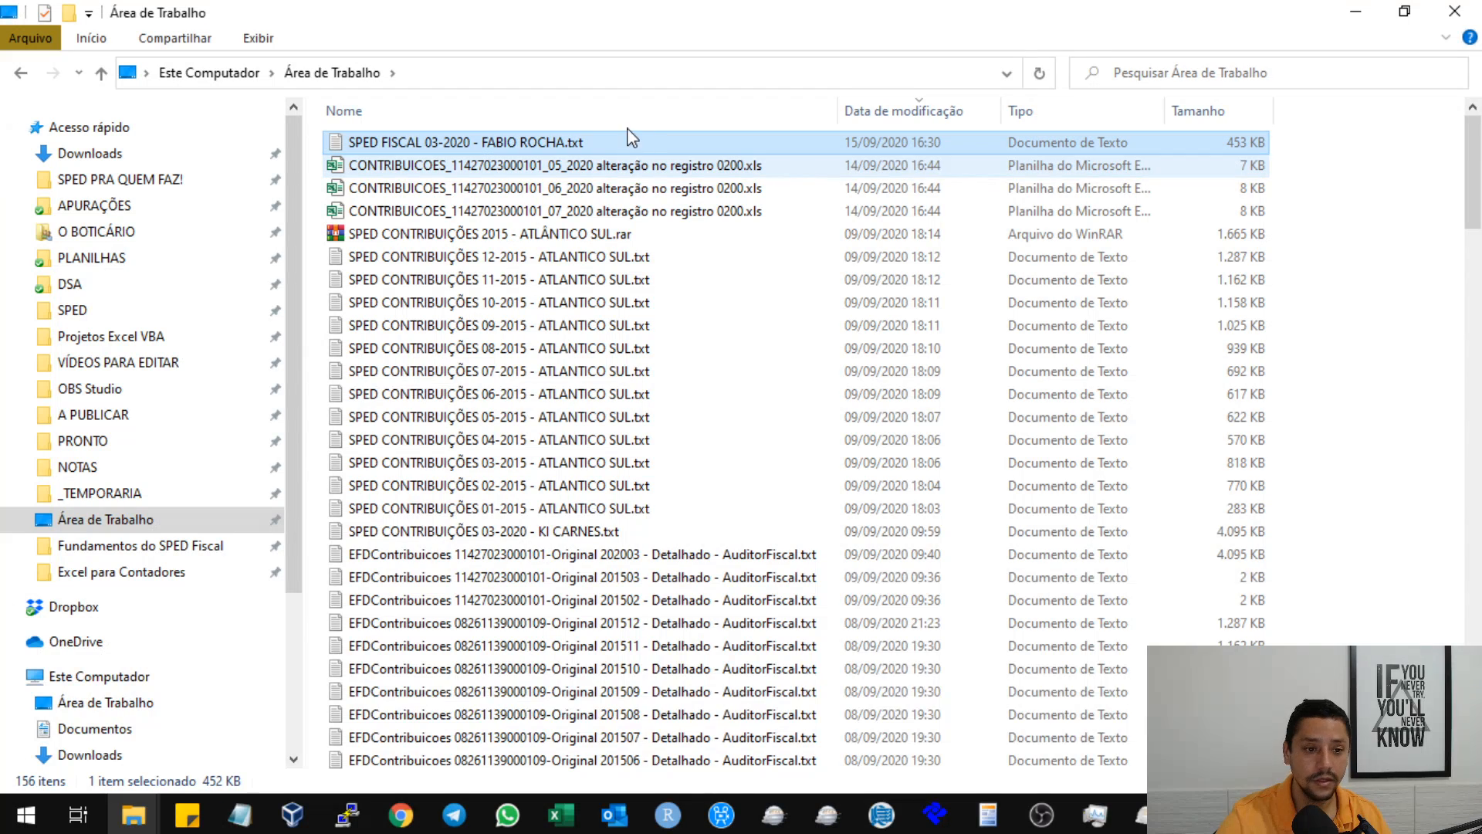
{"action": "double_click", "coordinate": [575, 143]}
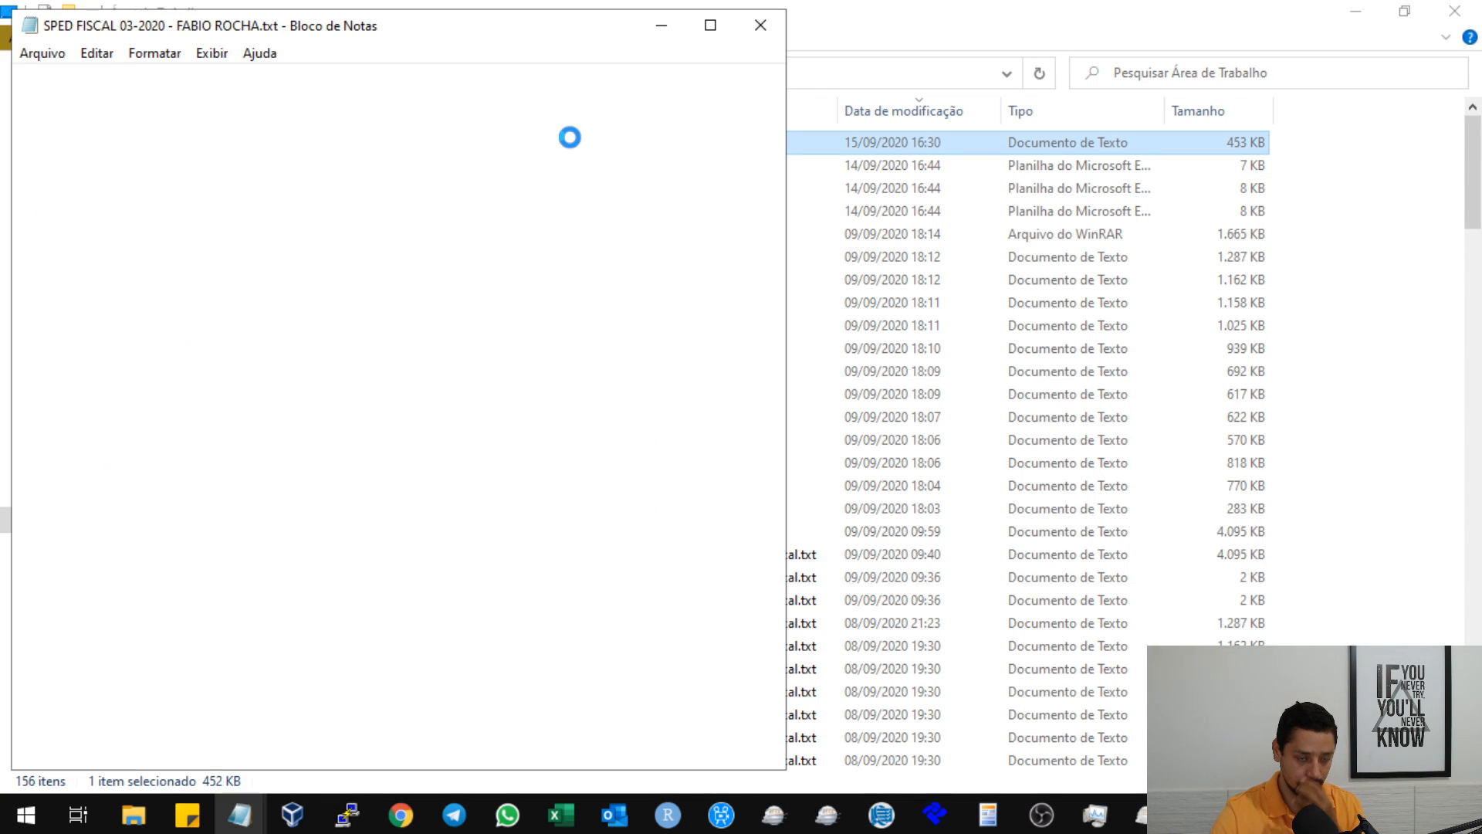
{"action": "left_click", "coordinate": [710, 25]}
{"action": "left_click", "coordinate": [596, 153]}
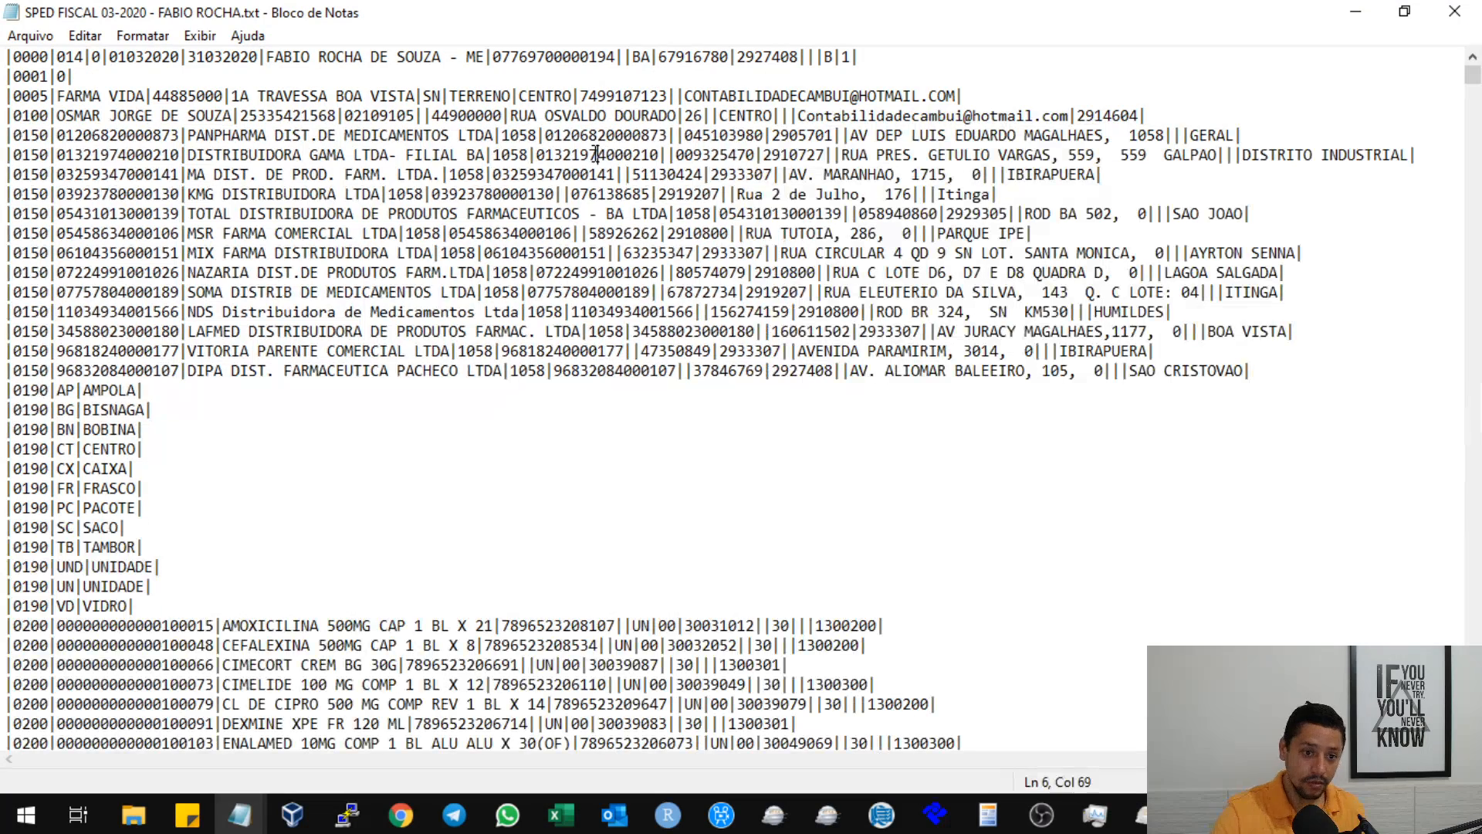
Delete the whole 9900 line for record 0450 near the end of the file and enlarge the text.
{"action": "key", "text": "ctrl+End"}
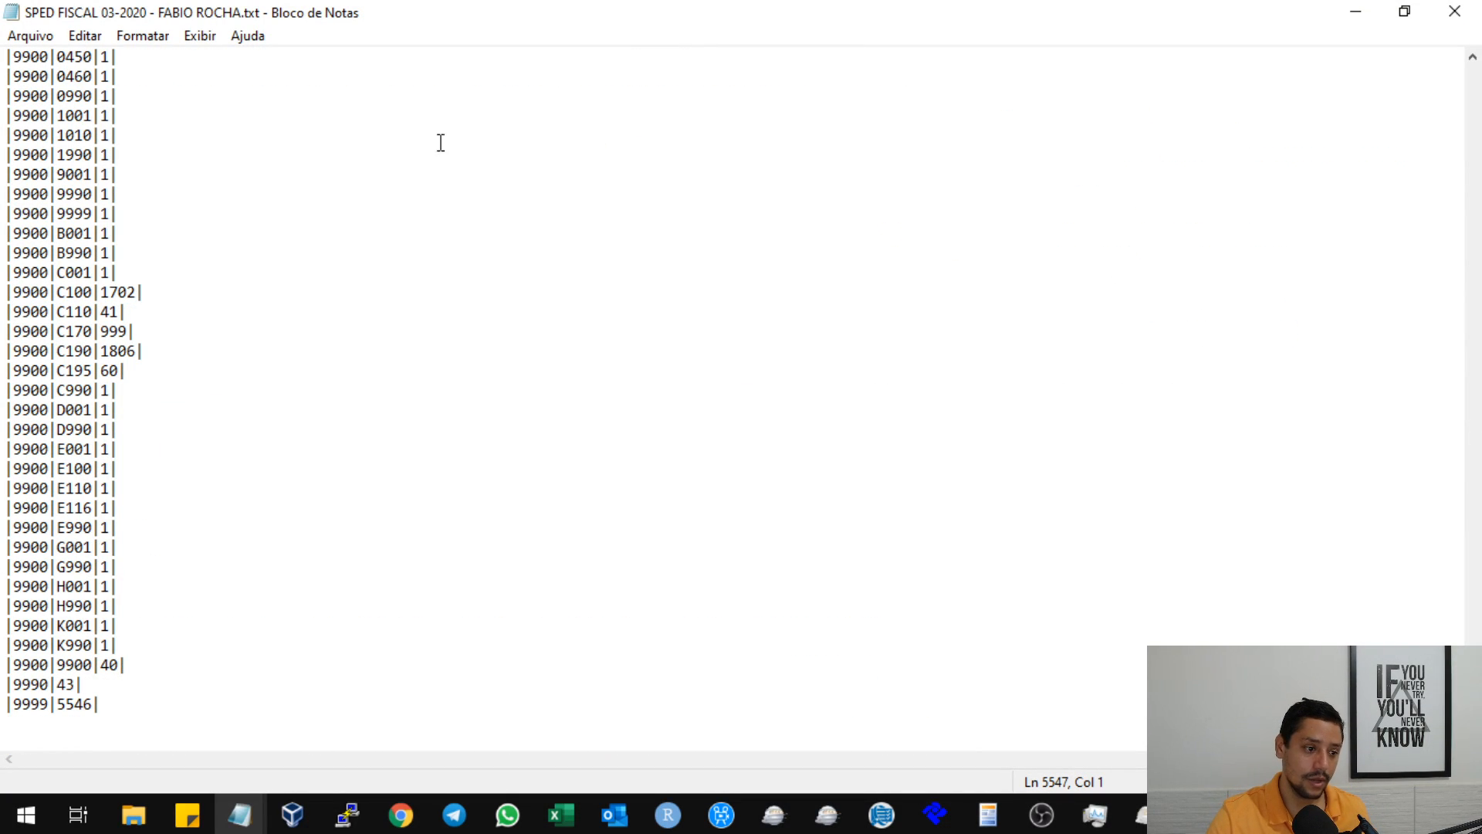
{"action": "scroll", "coordinate": [440, 143], "scroll_direction": "up", "scroll_amount": 3}
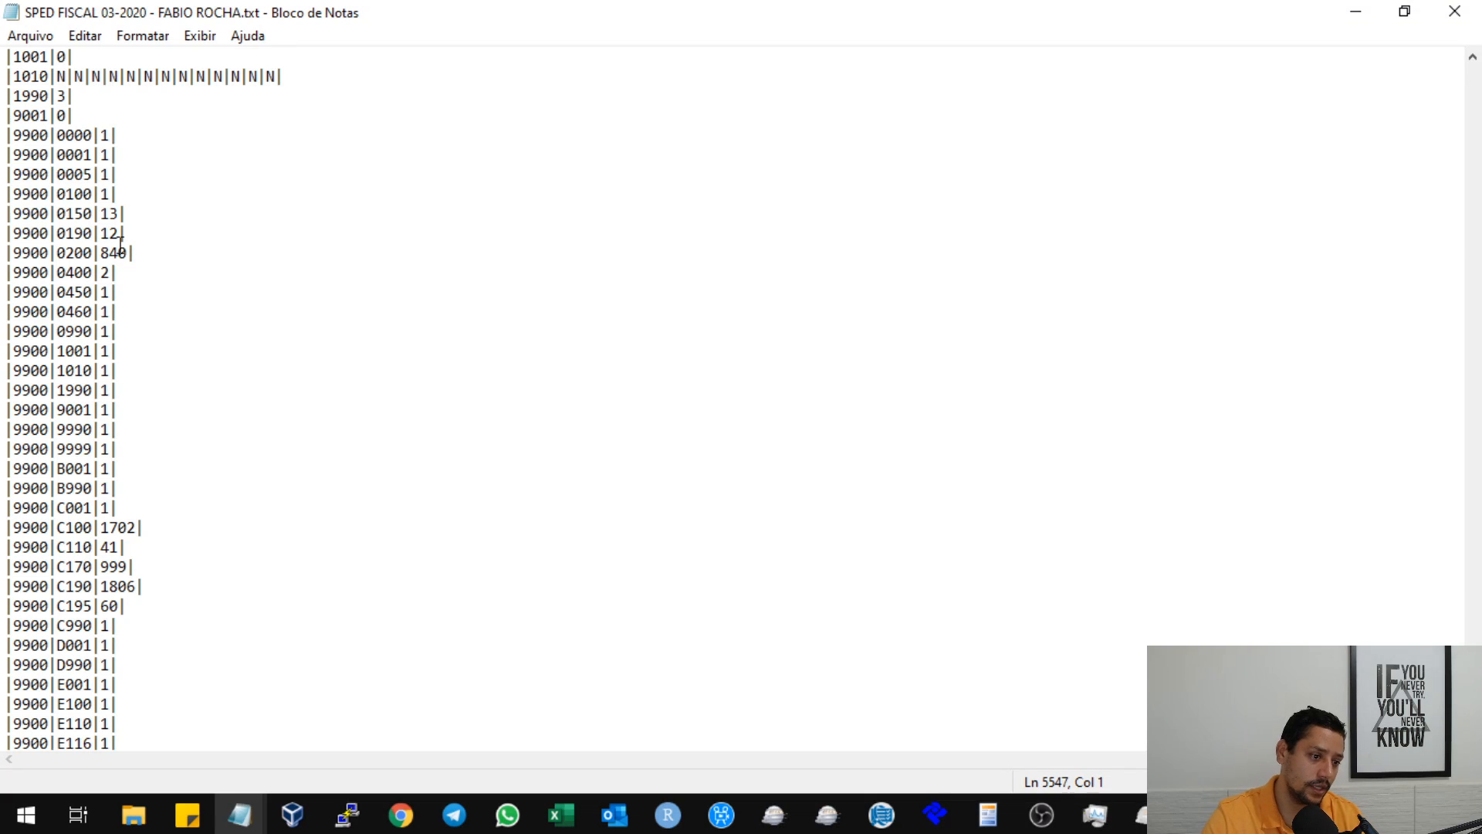
{"action": "left_click", "coordinate": [120, 247]}
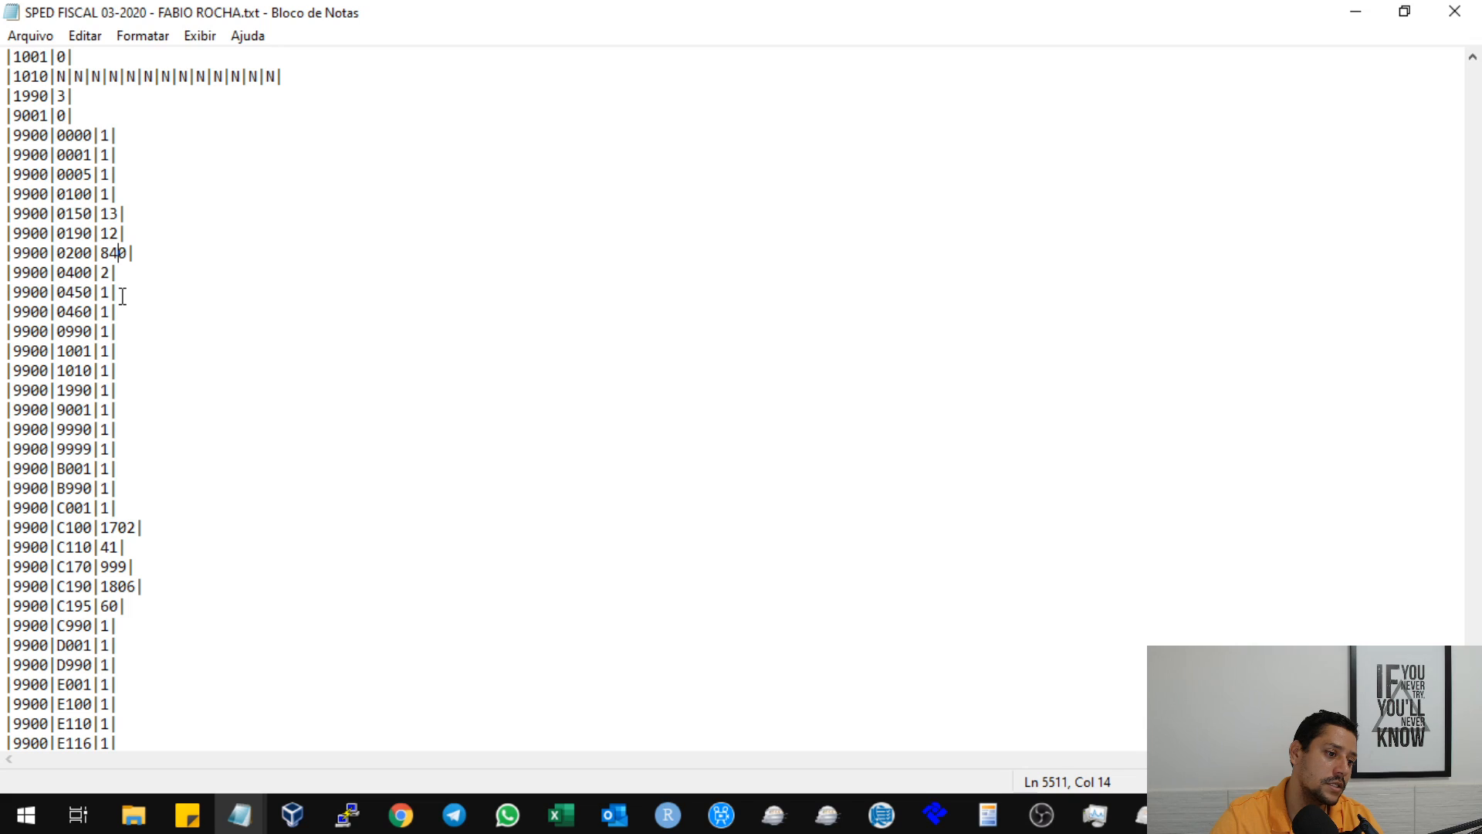
{"action": "key", "text": "shift+Home"}
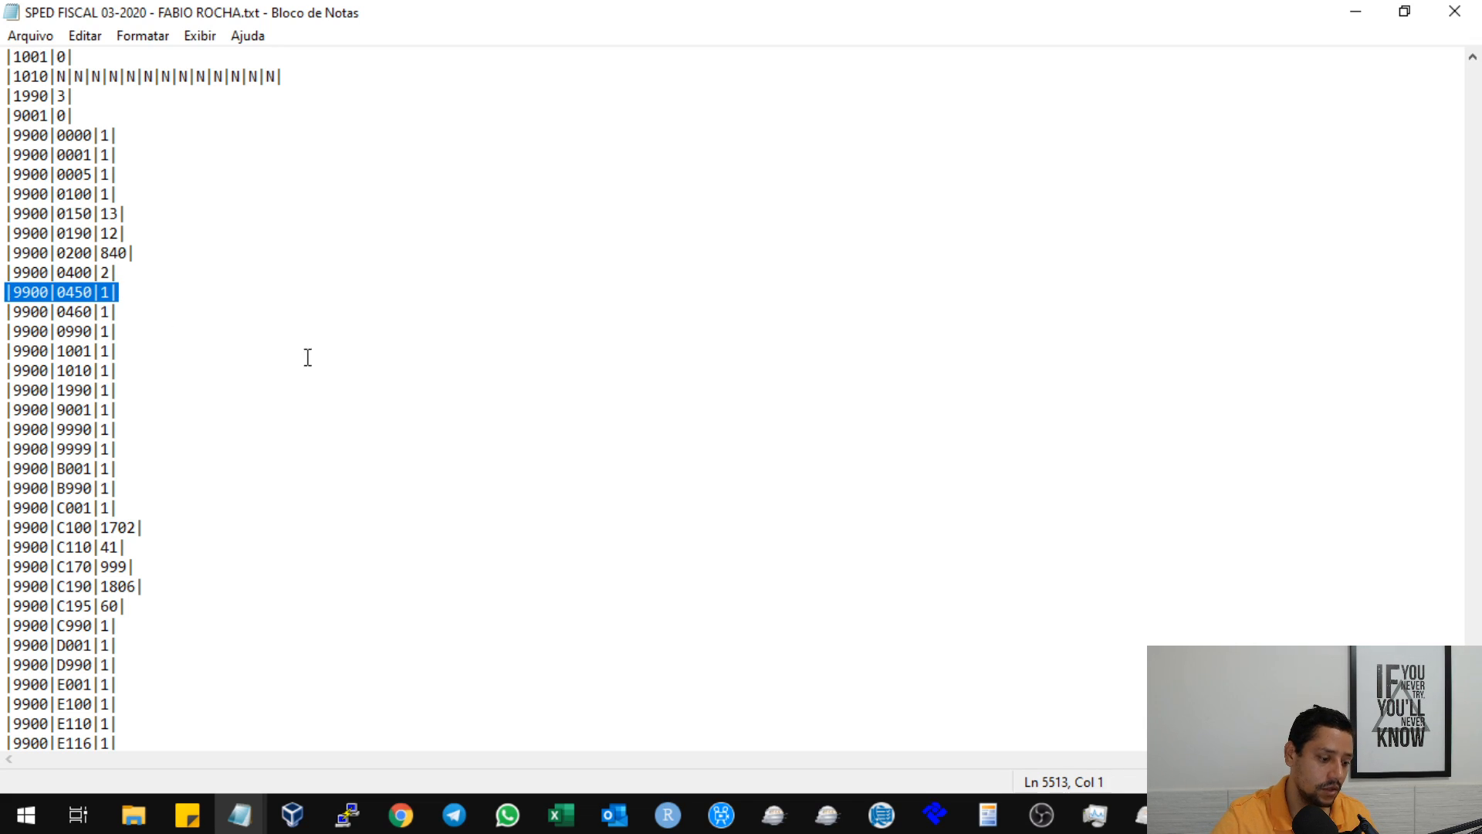
{"action": "key", "text": "Delete"}
{"action": "key", "text": "ctrl+plus"}
{"action": "key", "text": "BackSpace"}
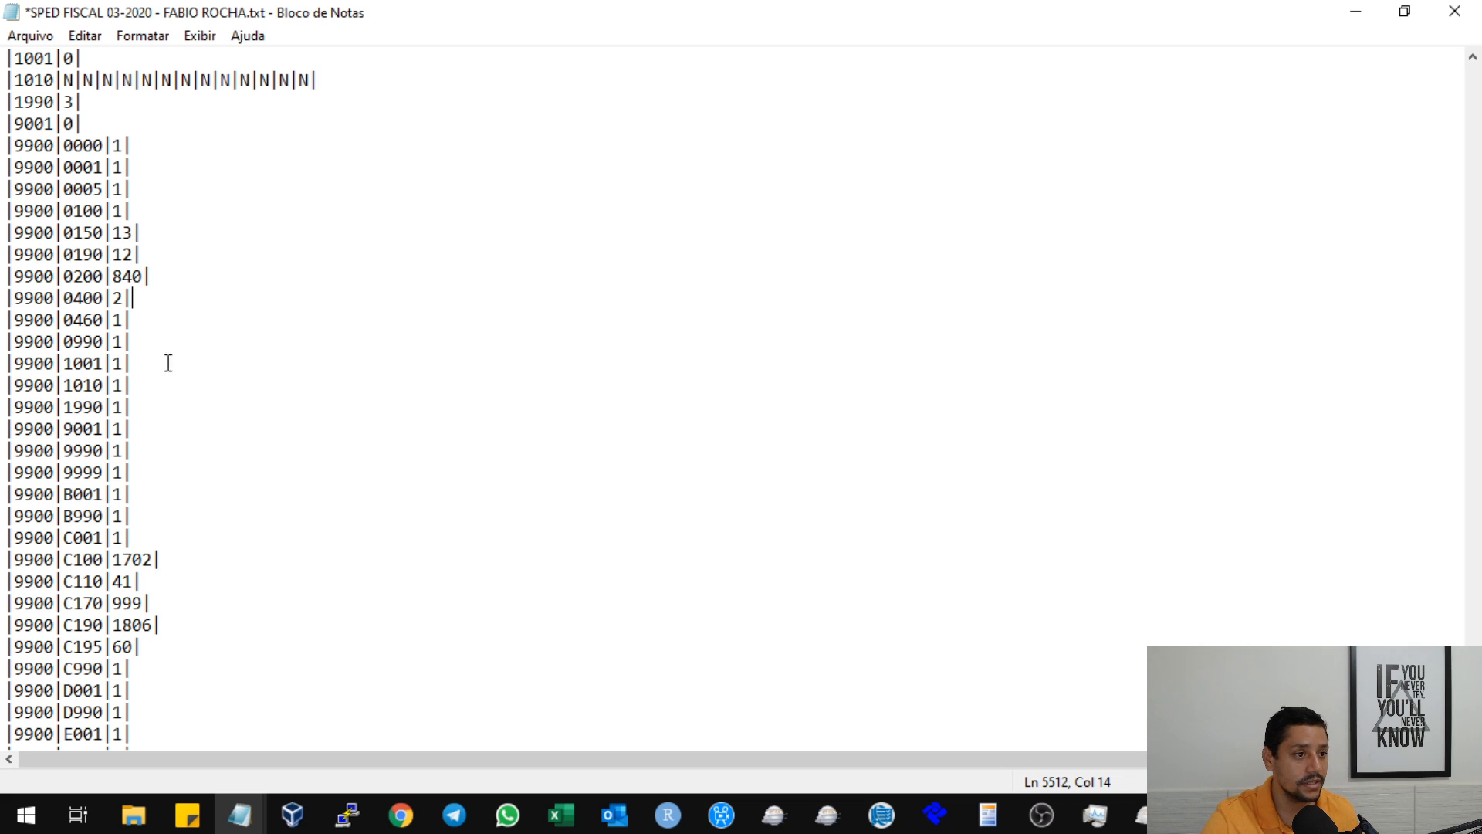
Delete the last C195 record line, directly above the C990 line, without leaving a blank line.
{"action": "scroll", "coordinate": [168, 363], "scroll_direction": "up", "scroll_amount": 2}
{"action": "scroll", "coordinate": [151, 329], "scroll_direction": "up", "scroll_amount": 4}
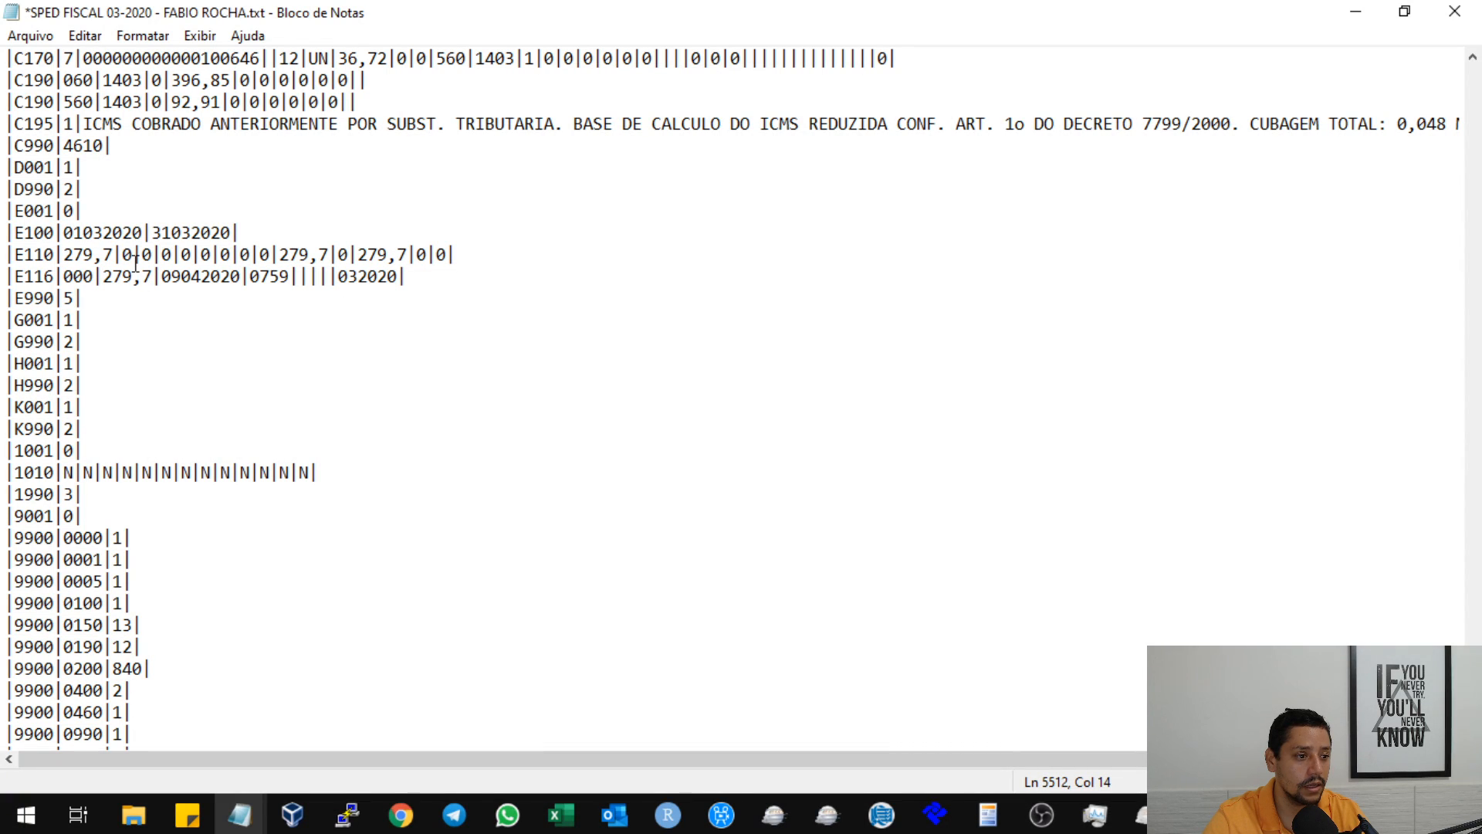
{"action": "scroll", "coordinate": [135, 263], "scroll_direction": "up", "scroll_amount": 1}
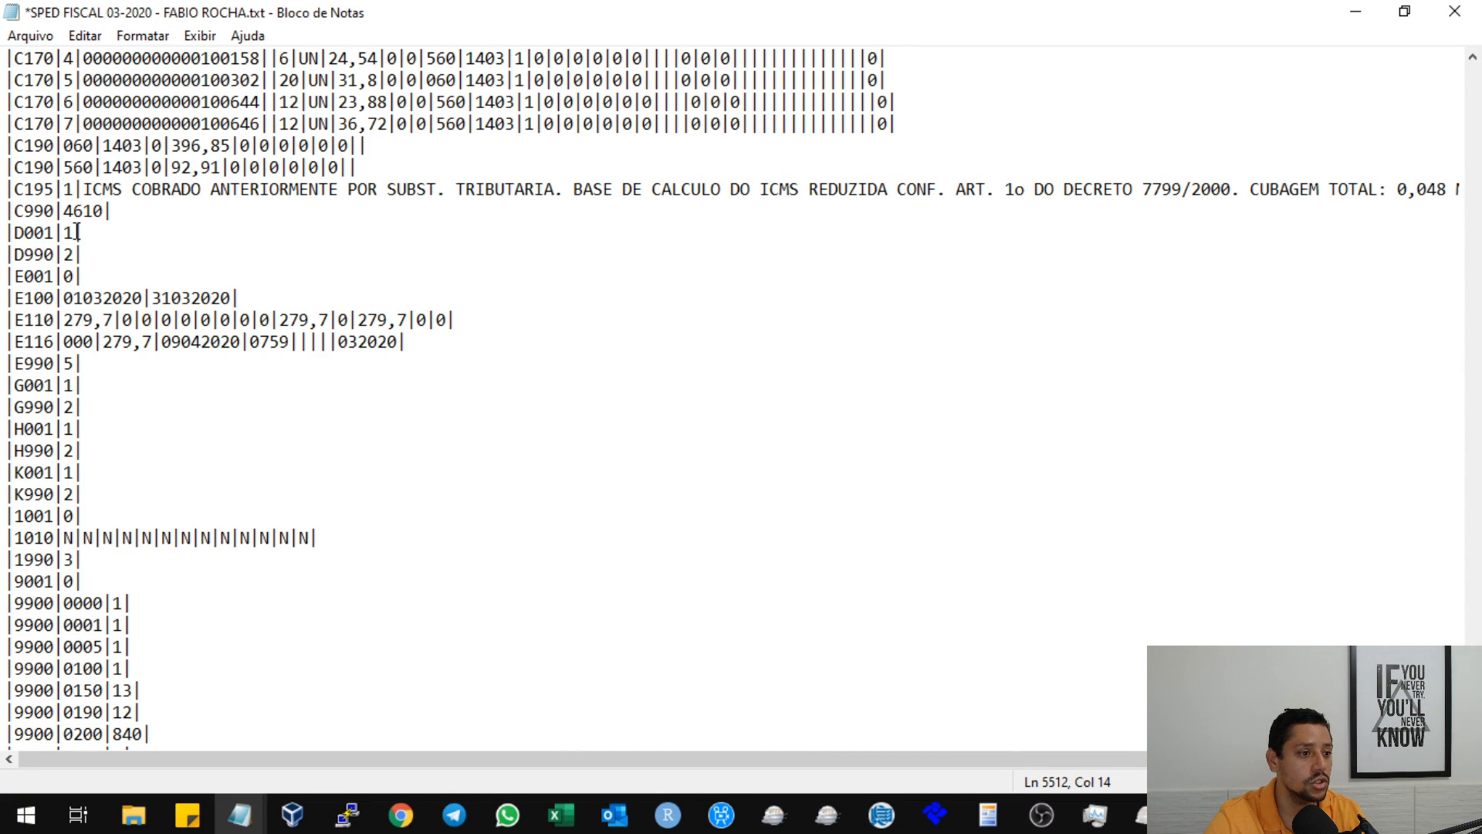
{"action": "scroll", "coordinate": [77, 232], "scroll_direction": "up", "scroll_amount": 2}
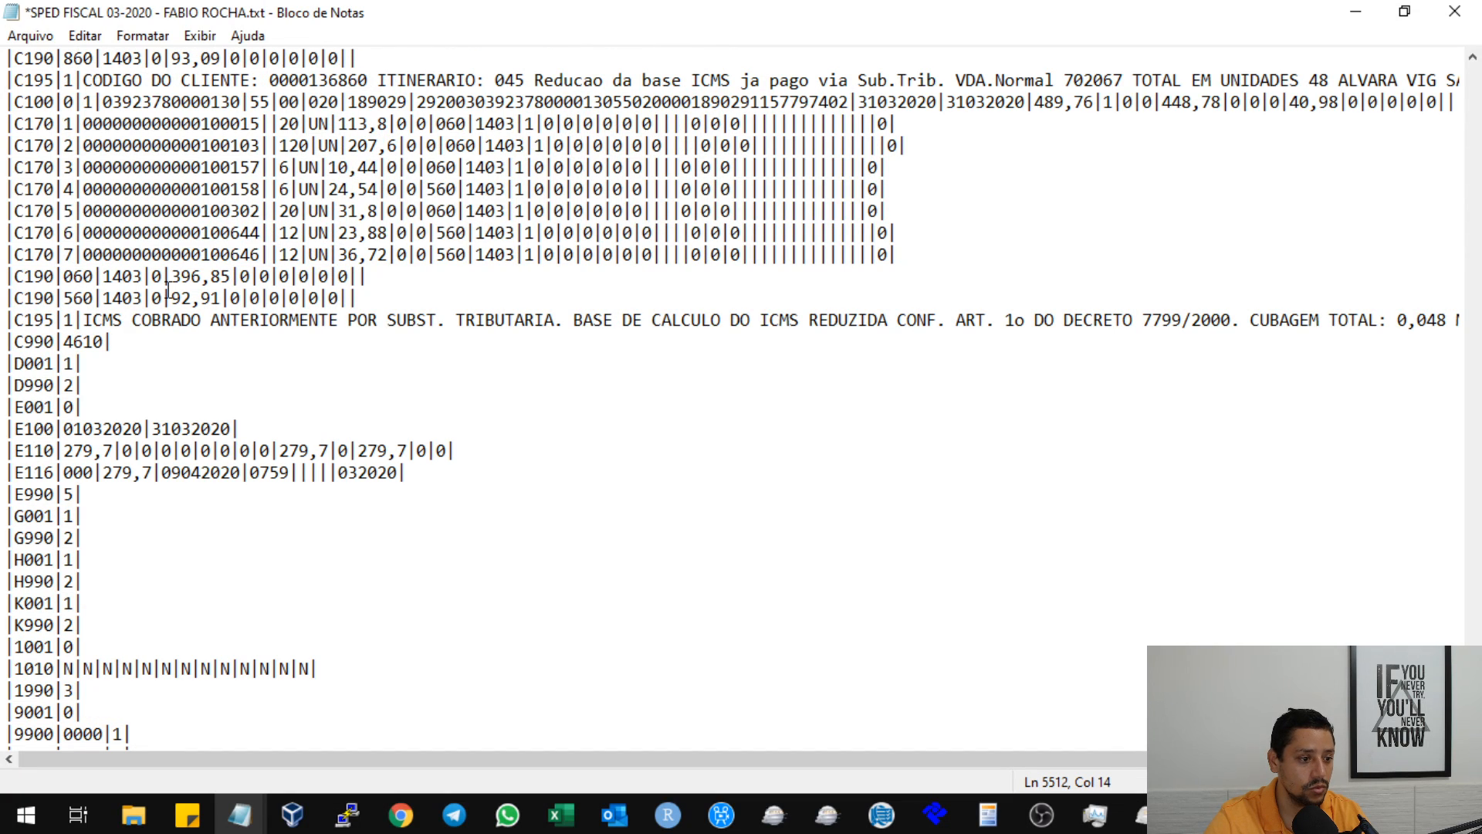
{"action": "left_click", "coordinate": [11, 320]}
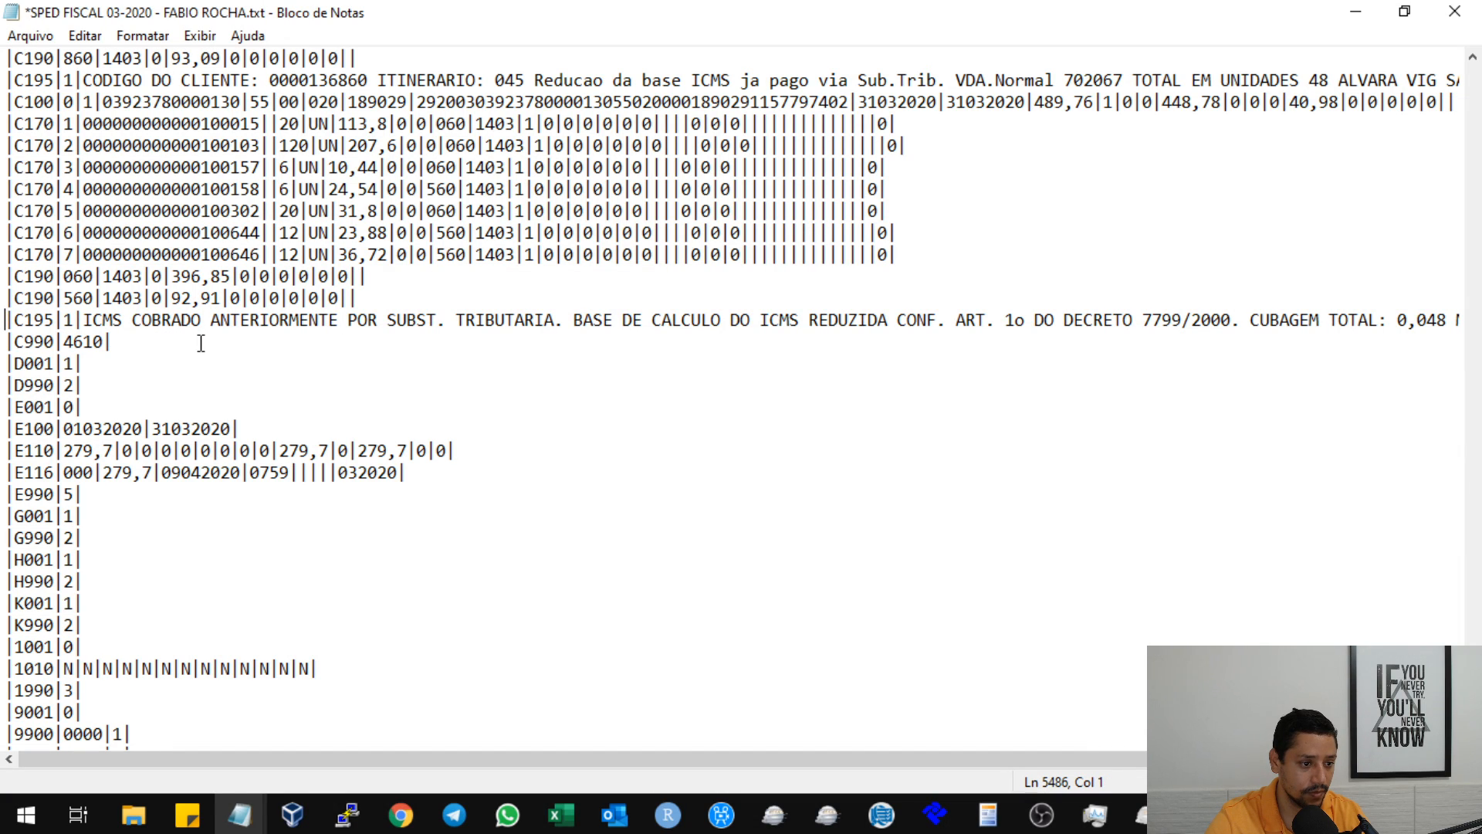
{"action": "scroll", "coordinate": [209, 347], "scroll_direction": "down", "scroll_amount": 8}
{"action": "scroll", "coordinate": [150, 390], "scroll_direction": "down", "scroll_amount": 5}
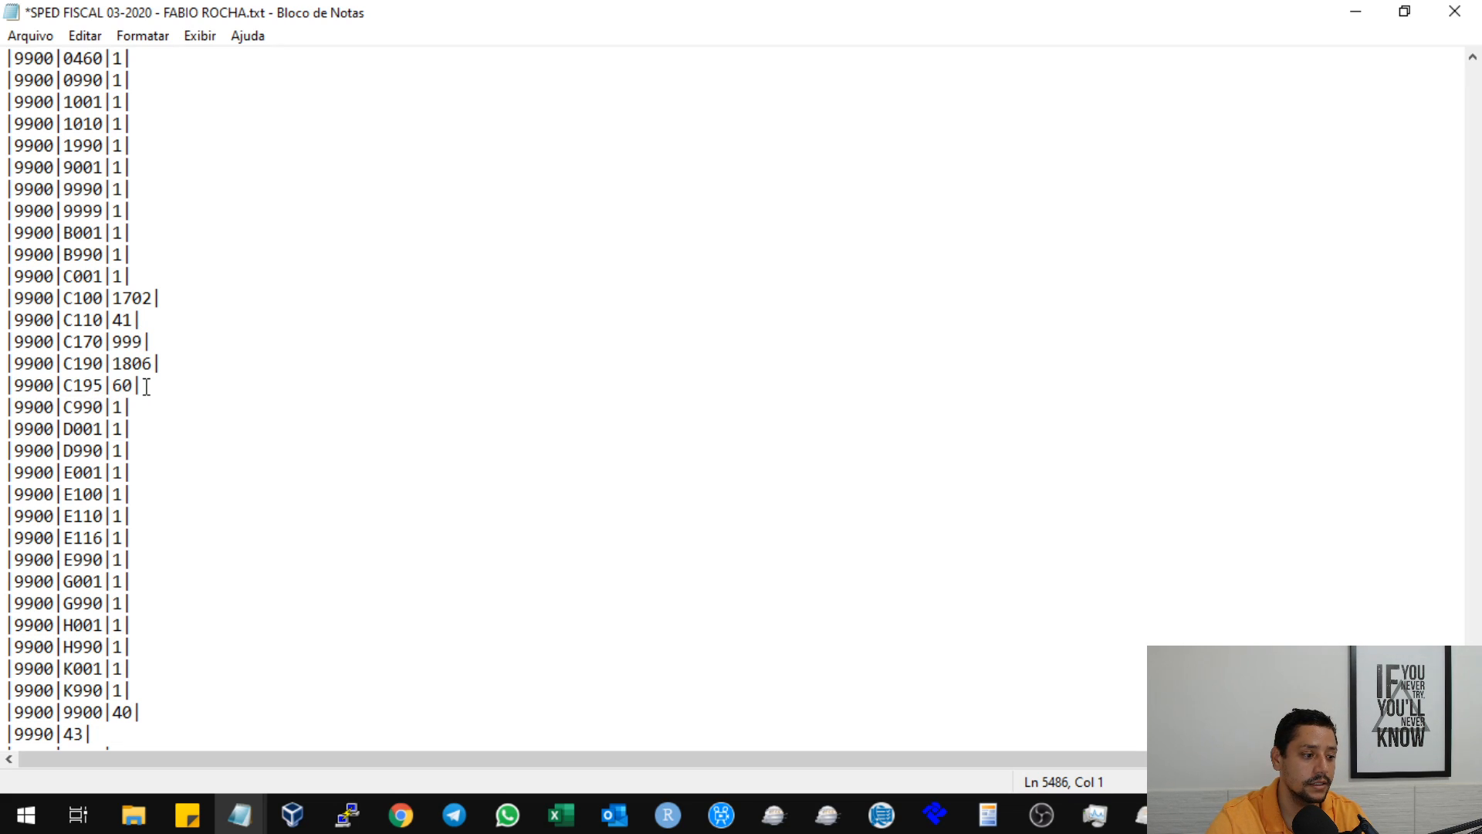
{"action": "scroll", "coordinate": [129, 384], "scroll_direction": "up", "scroll_amount": 11}
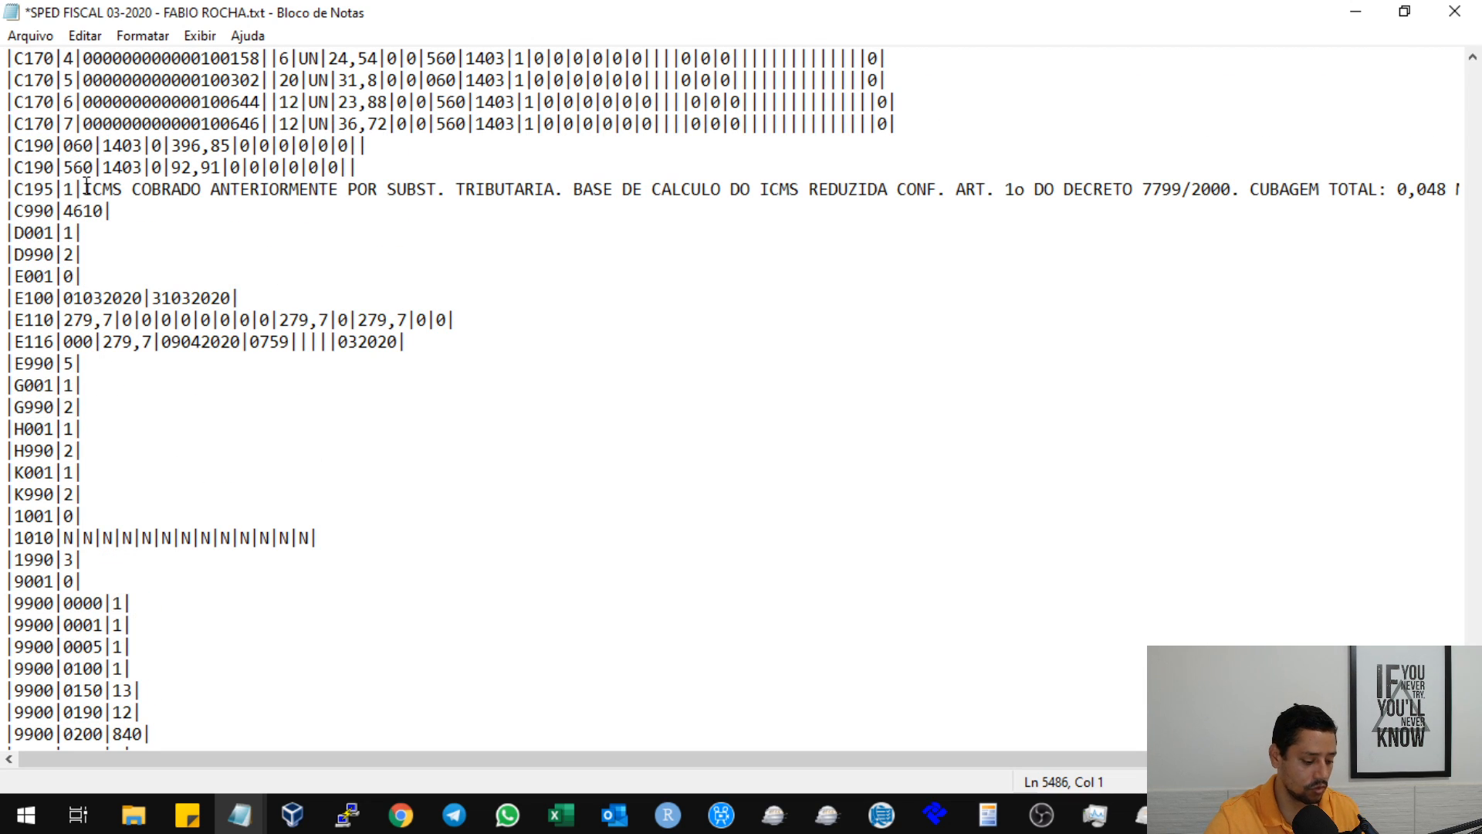
{"action": "key", "text": "shift+End"}
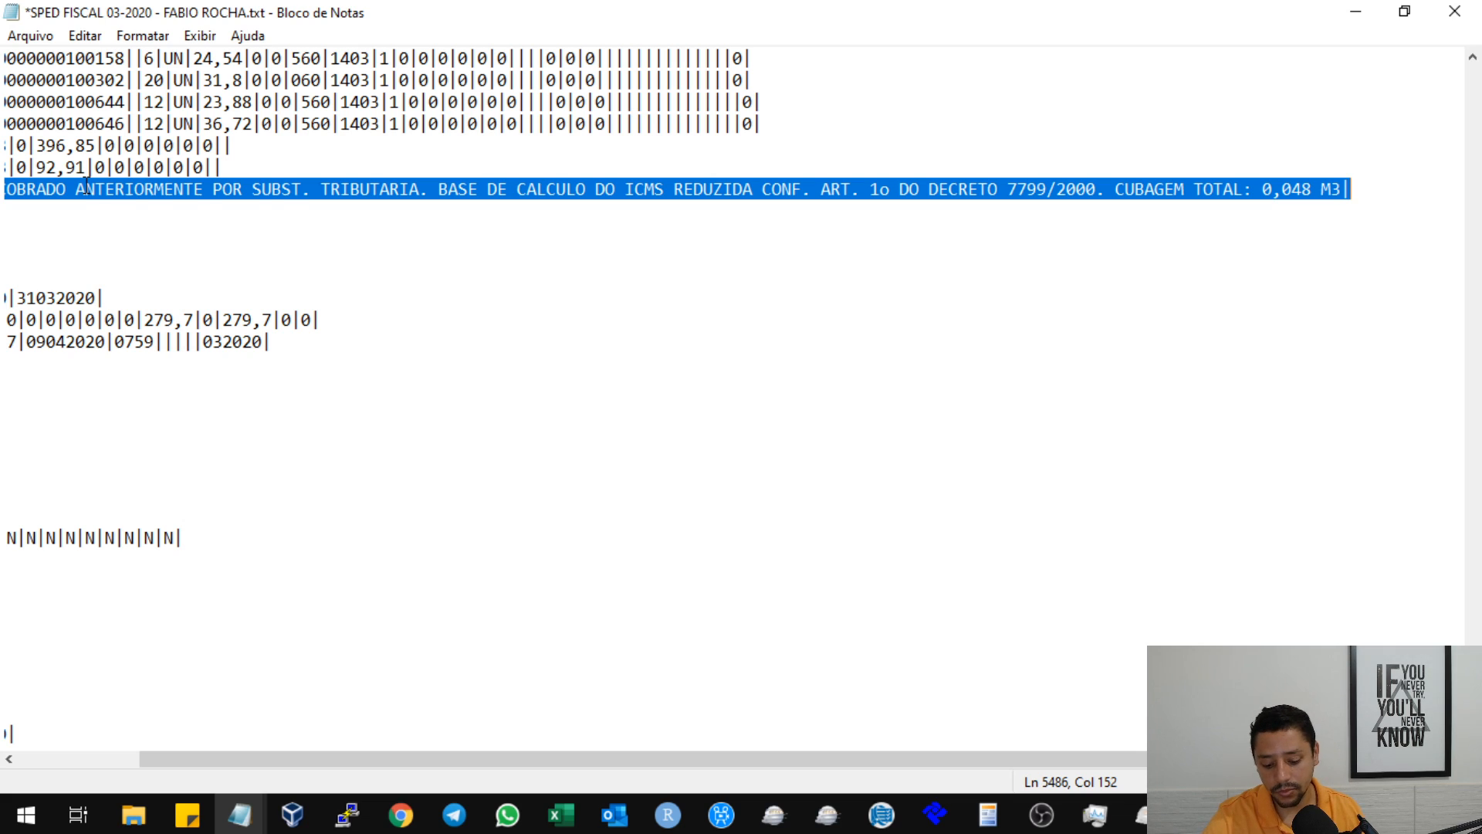
{"action": "key", "text": "Delete"}
{"action": "key", "text": "BackSpace"}
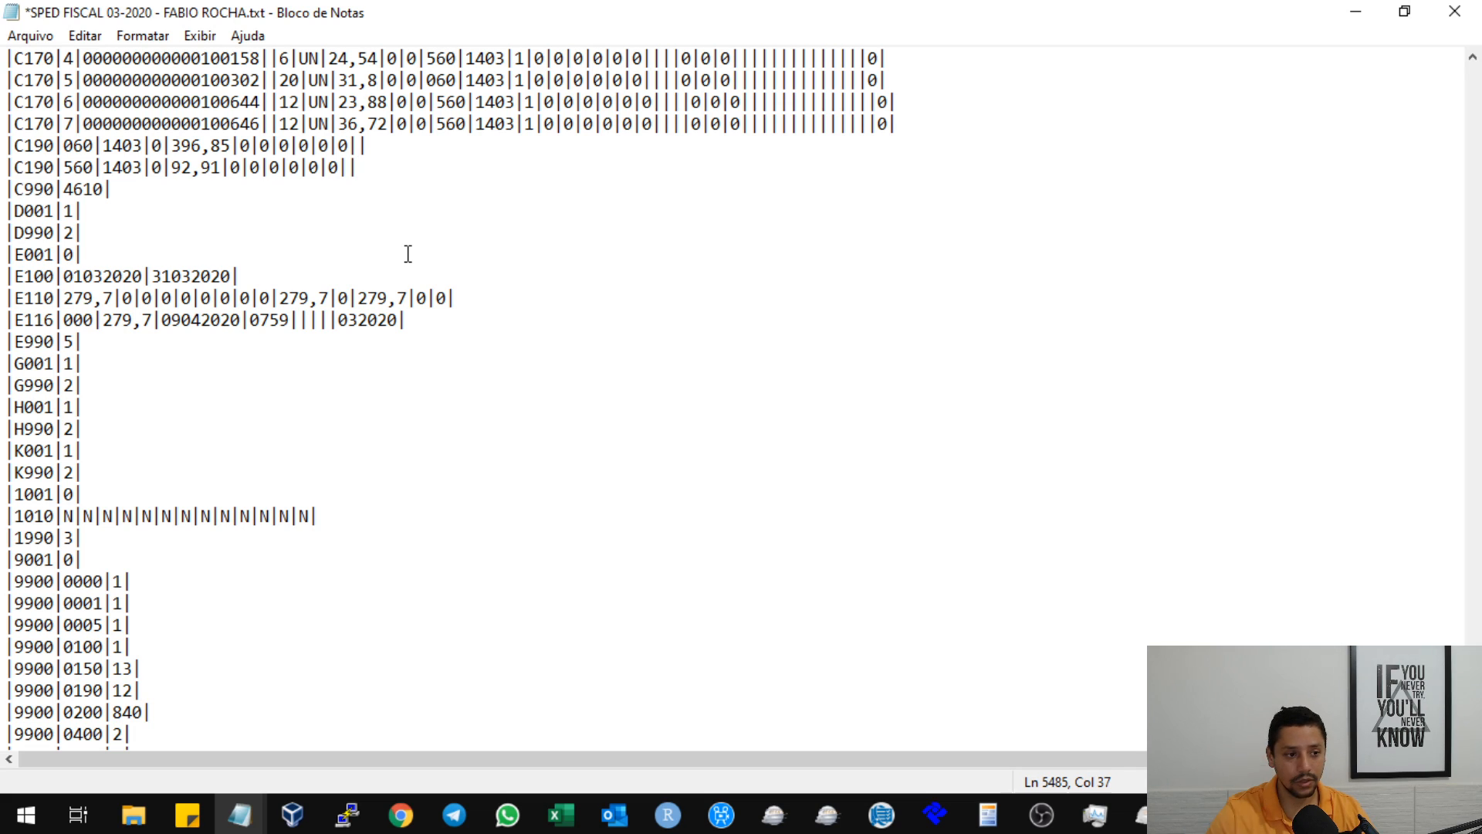
Bring the Task Manager window to the front and close it.
{"action": "scroll", "coordinate": [408, 254], "scroll_direction": "down", "scroll_amount": 2}
{"action": "scroll", "coordinate": [385, 308], "scroll_direction": "down", "scroll_amount": 1}
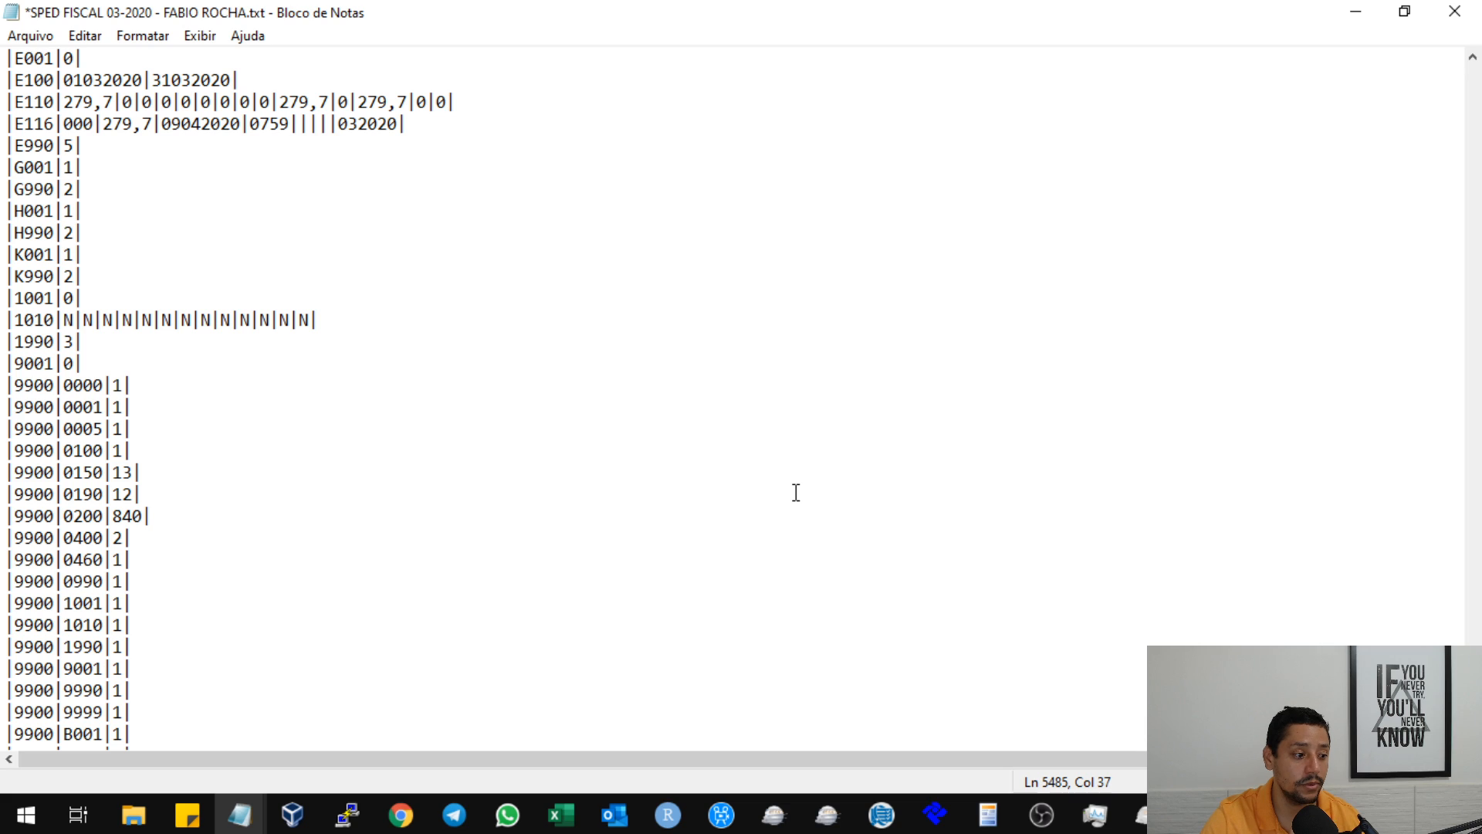
{"action": "left_click", "coordinate": [1141, 815]}
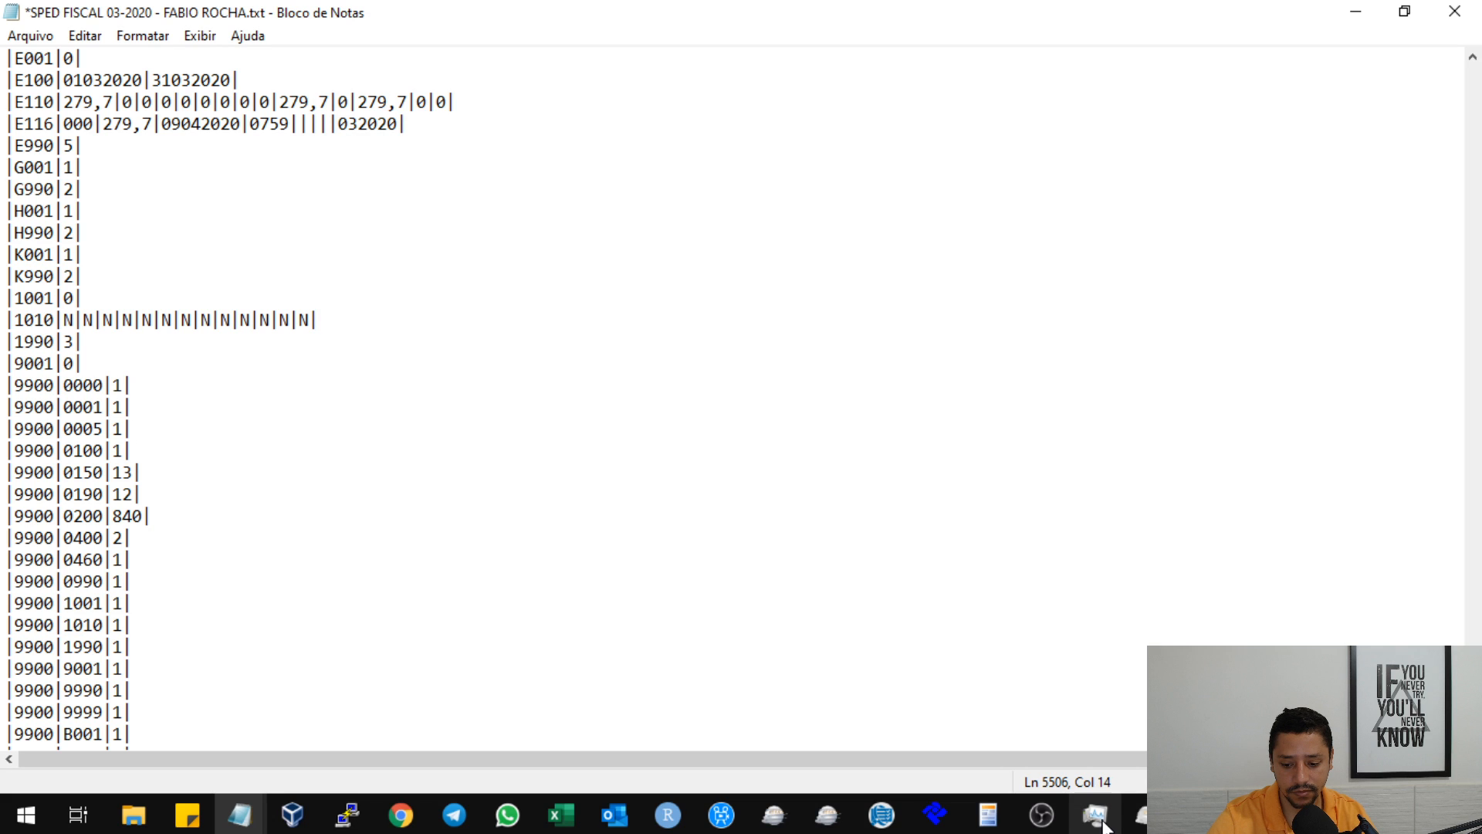
{"action": "left_click", "coordinate": [1100, 820]}
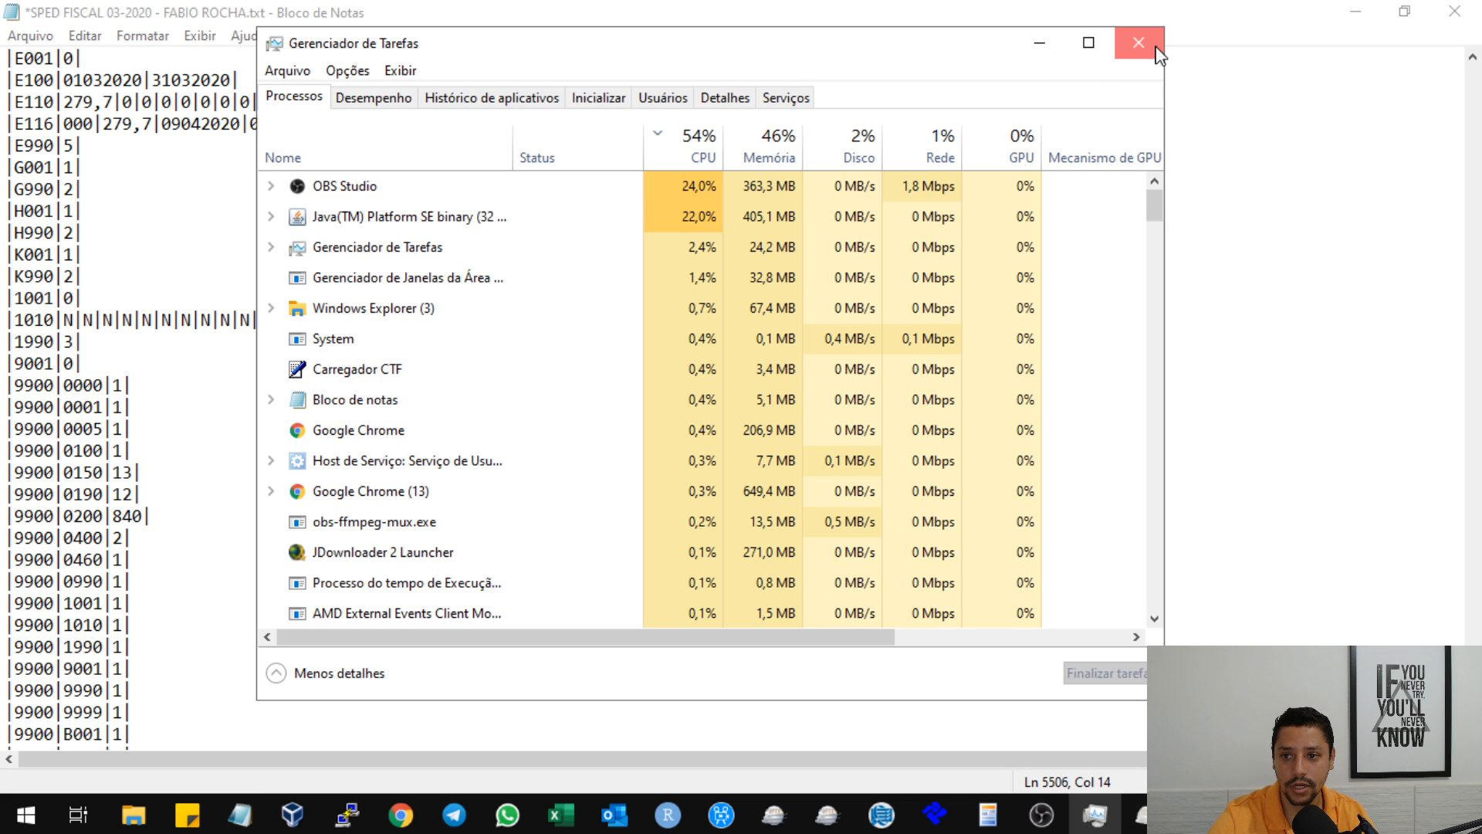
{"action": "left_click", "coordinate": [1158, 52]}
Examine the 9900 lines in the SPED FISCAL 03-2020 text file, especially the counts for records 0200 and 1001.
{"action": "mouse_move", "coordinate": [133, 815]}
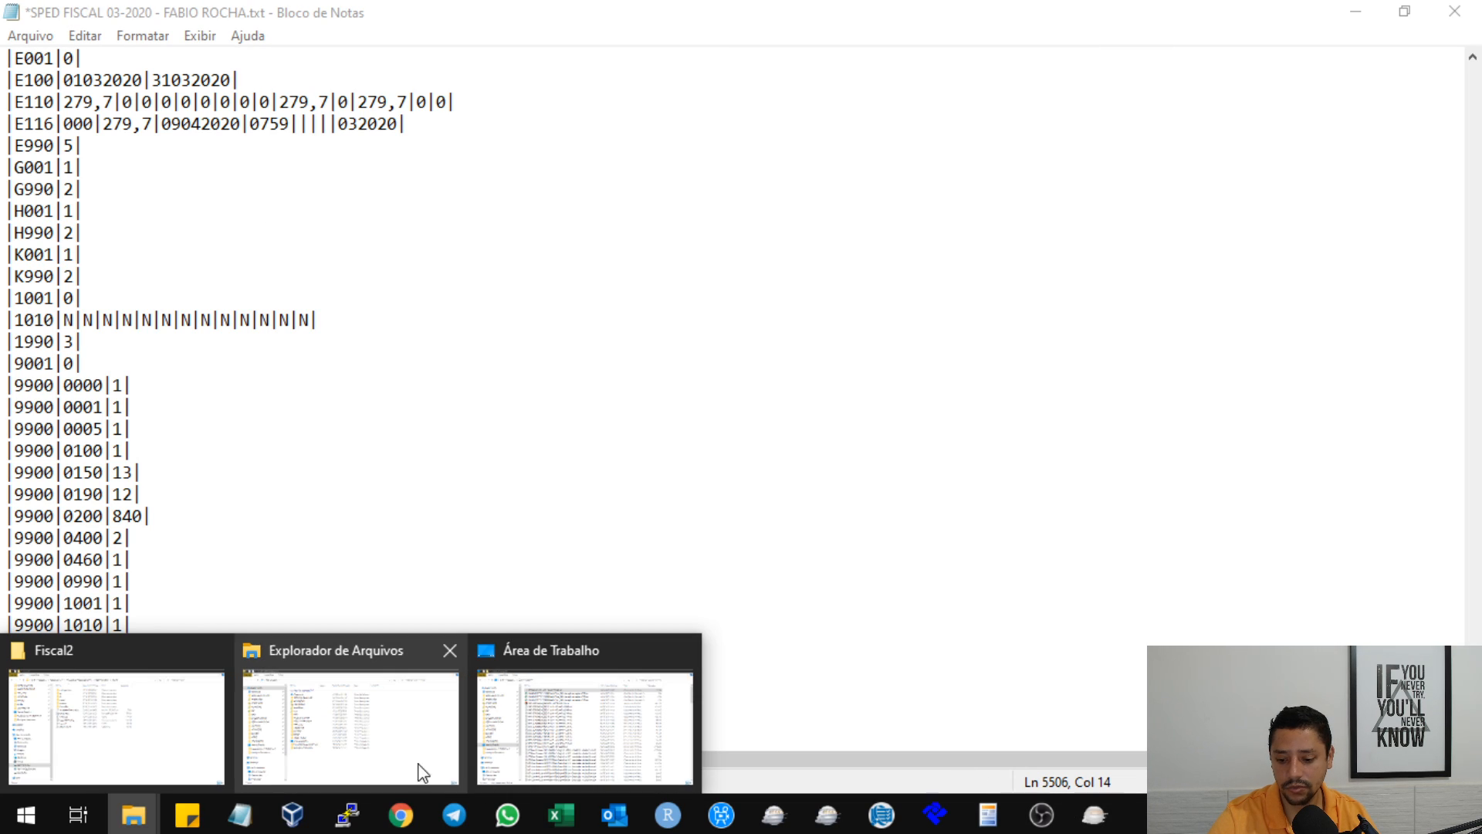
{"action": "mouse_move", "coordinate": [240, 815]}
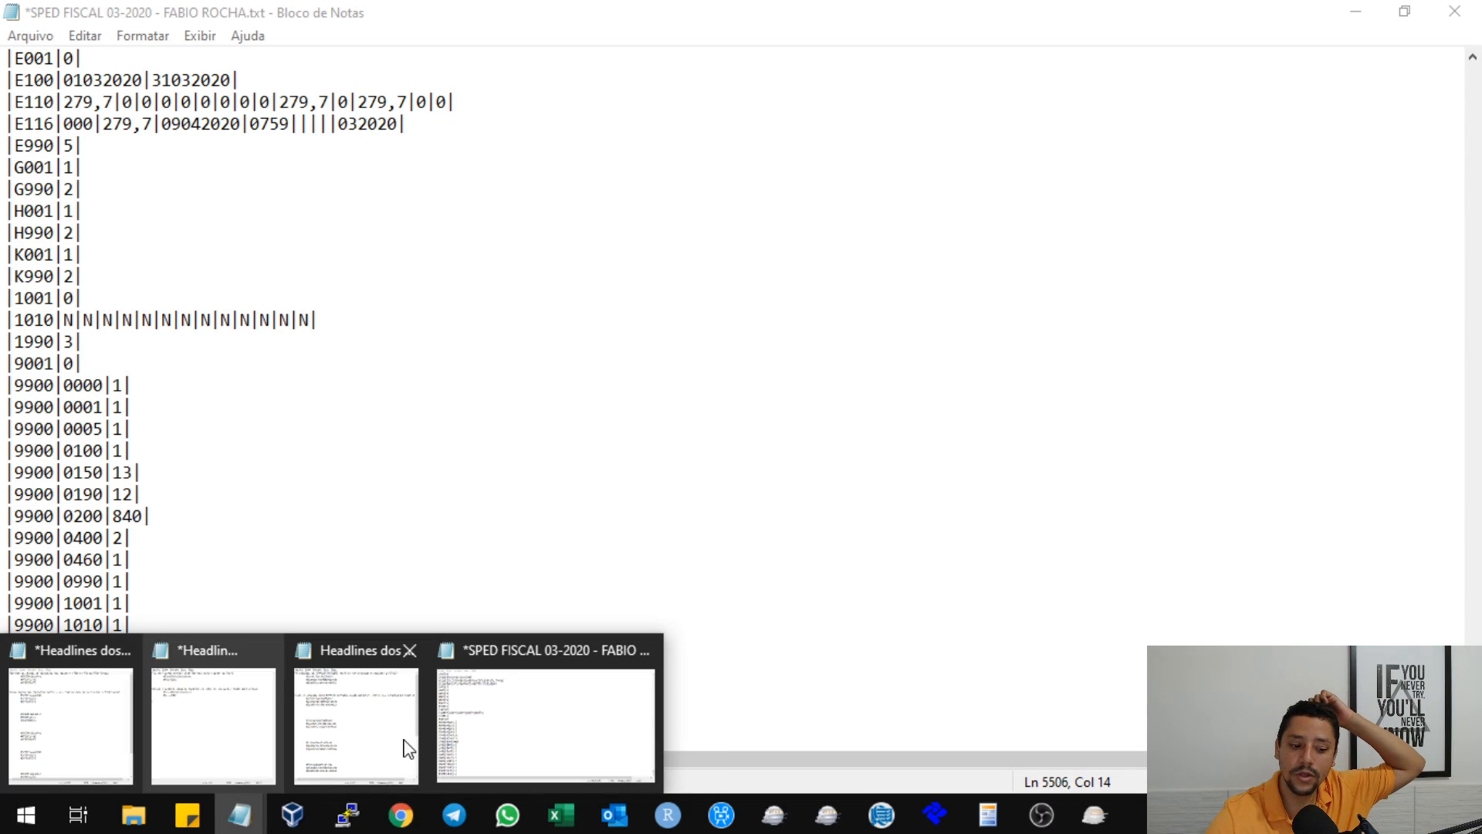
{"action": "left_click", "coordinate": [535, 717]}
{"action": "scroll", "coordinate": [309, 370], "scroll_direction": "down", "scroll_amount": 6}
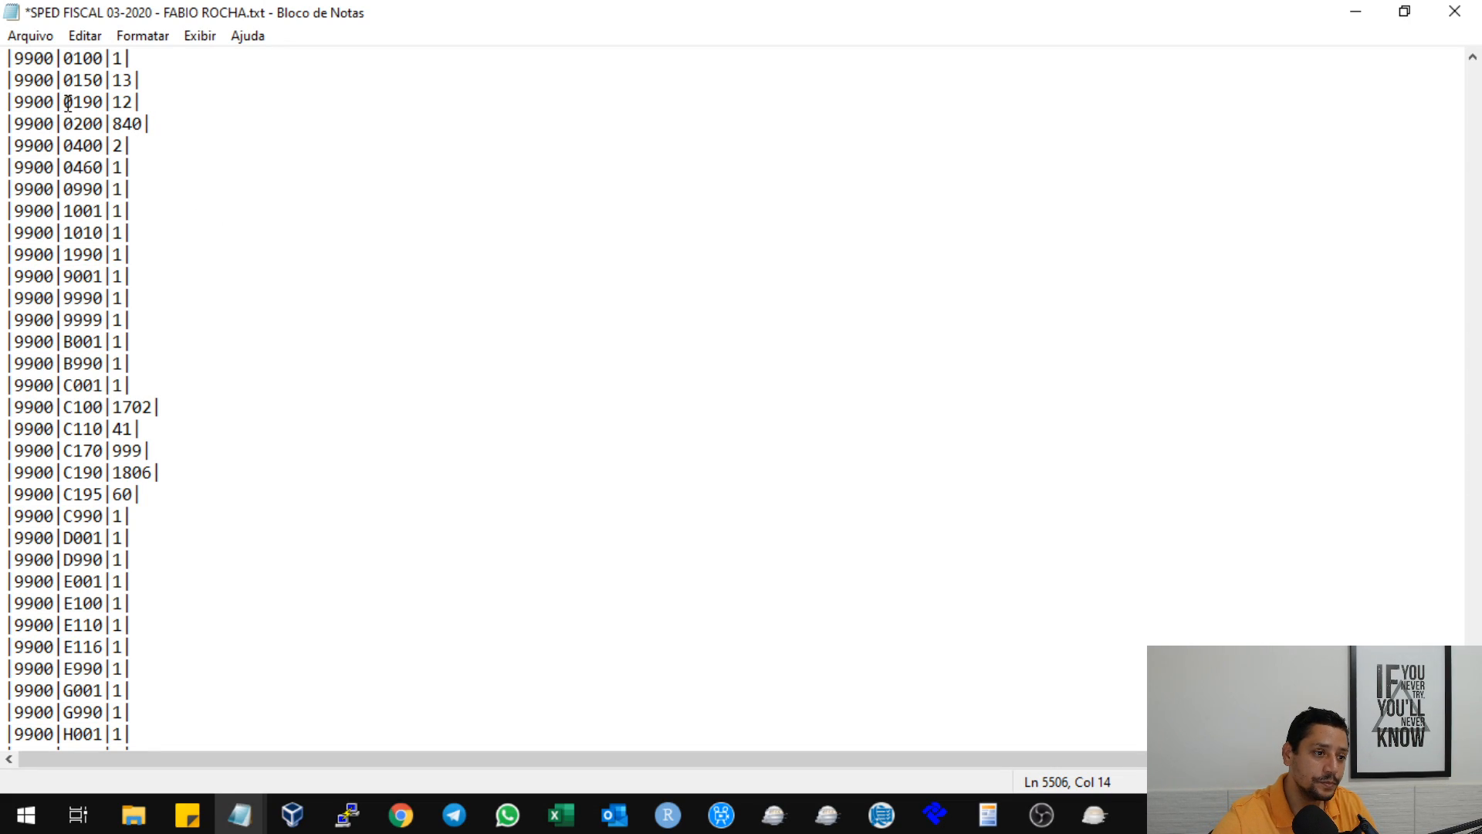
{"action": "left_click_drag", "start_coordinate": [112, 118], "coordinate": [138, 120]}
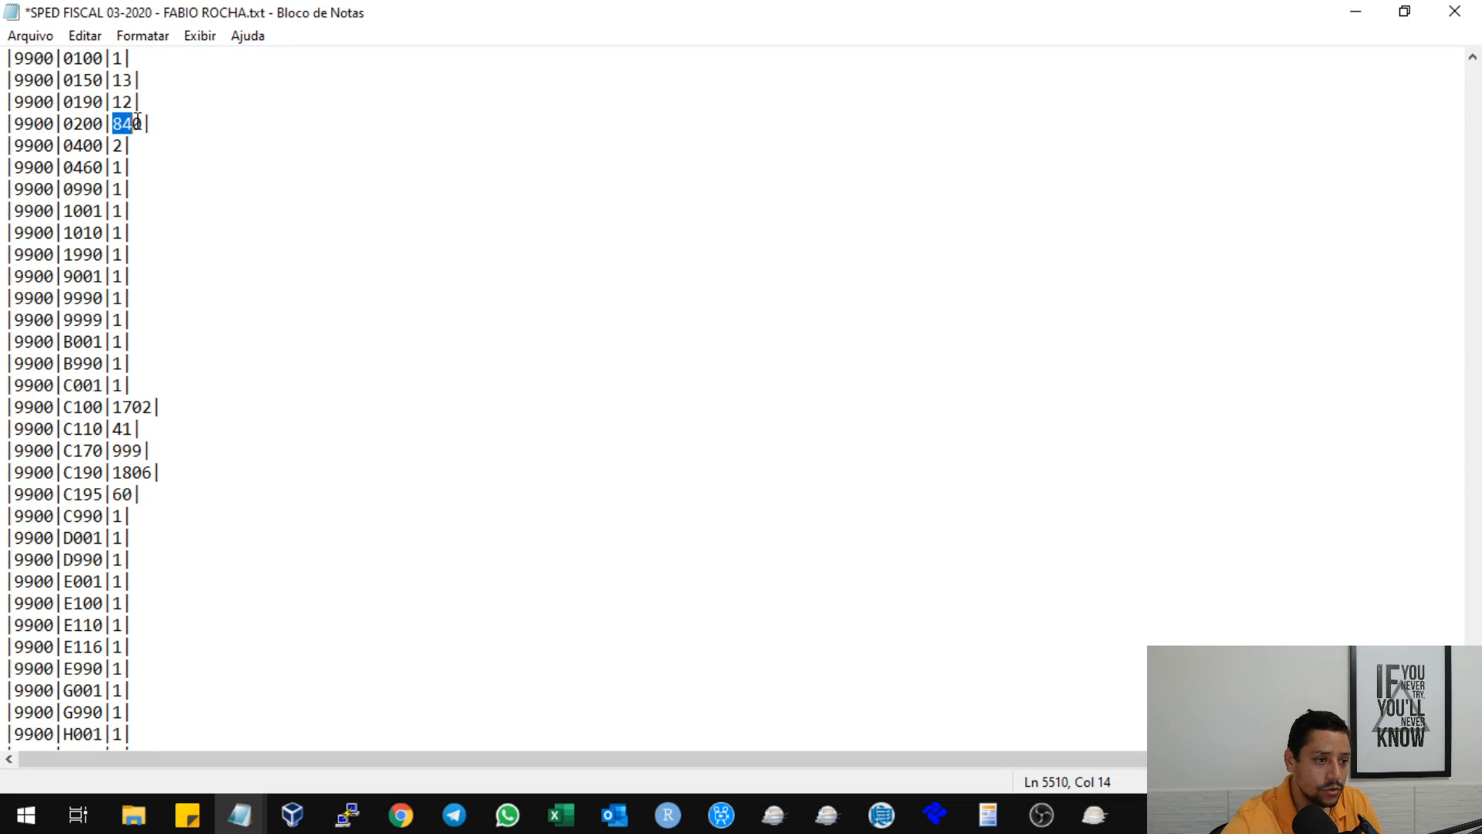
{"action": "mouse_move", "coordinate": [24, 216]}
{"action": "left_mouse_down"}
{"action": "mouse_move", "coordinate": [62, 213]}
{"action": "mouse_move", "coordinate": [5, 212]}
{"action": "left_mouse_up"}
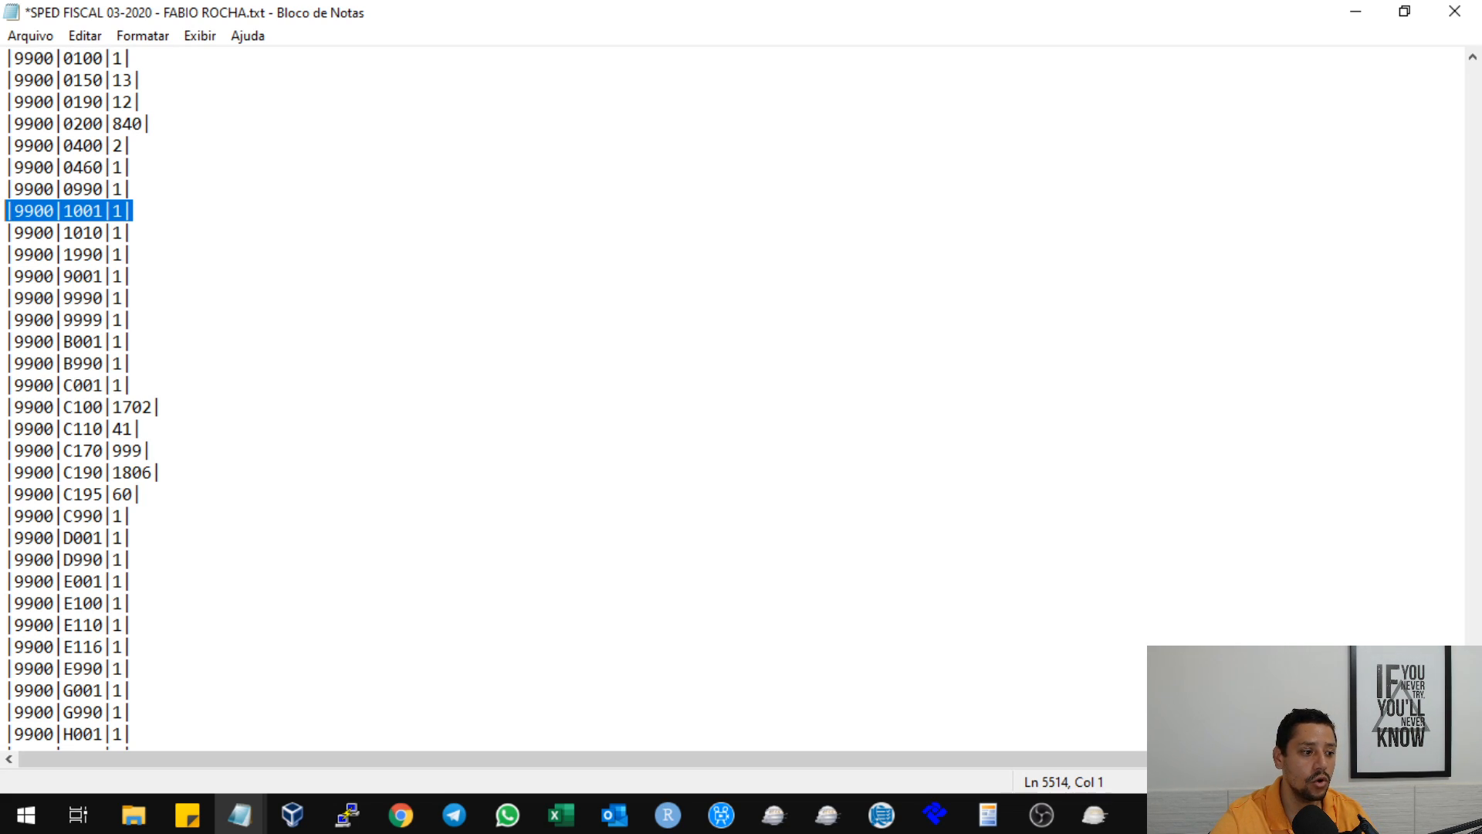
{"action": "left_click", "coordinate": [166, 241]}
{"action": "scroll", "coordinate": [166, 240], "scroll_direction": "up", "scroll_amount": 4}
{"action": "scroll", "coordinate": [166, 241], "scroll_direction": "up", "scroll_amount": 3}
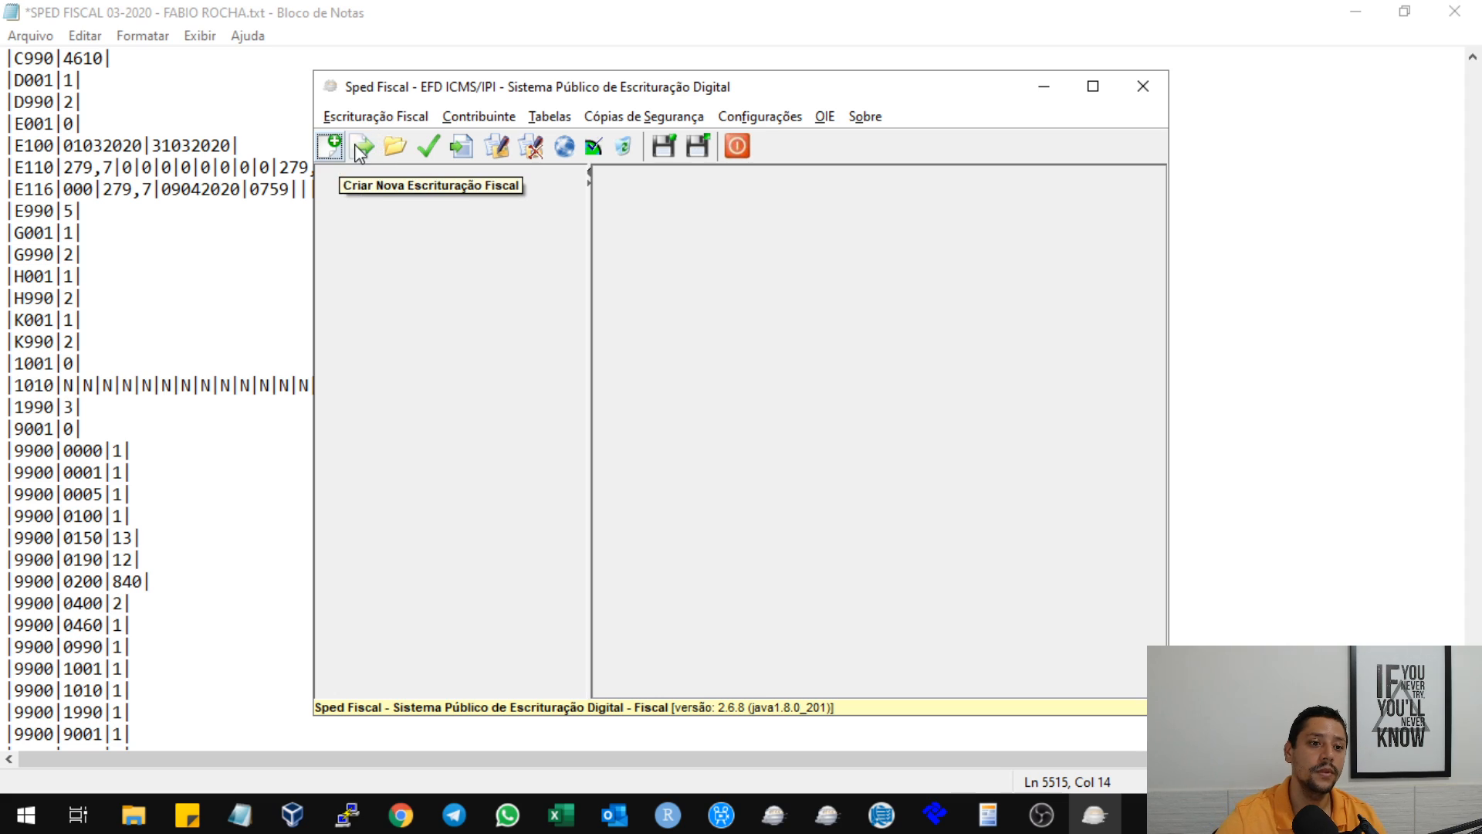
In Sped Fiscal, start importing a bookkeeping file and list Área de Trabalho in detail, sorted by modification date, newest first.
{"action": "left_click", "coordinate": [362, 149]}
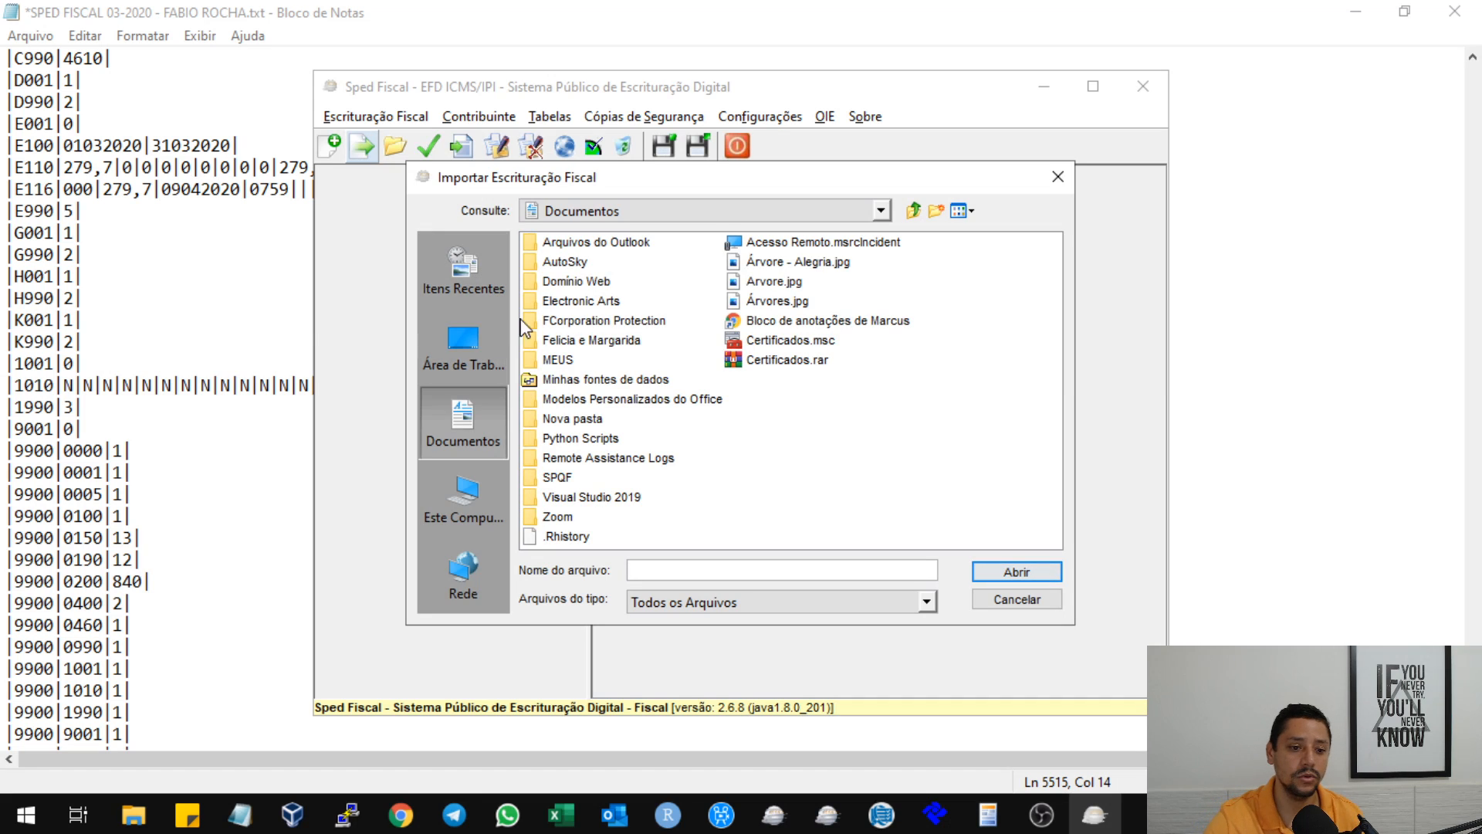
{"action": "left_click", "coordinate": [479, 354]}
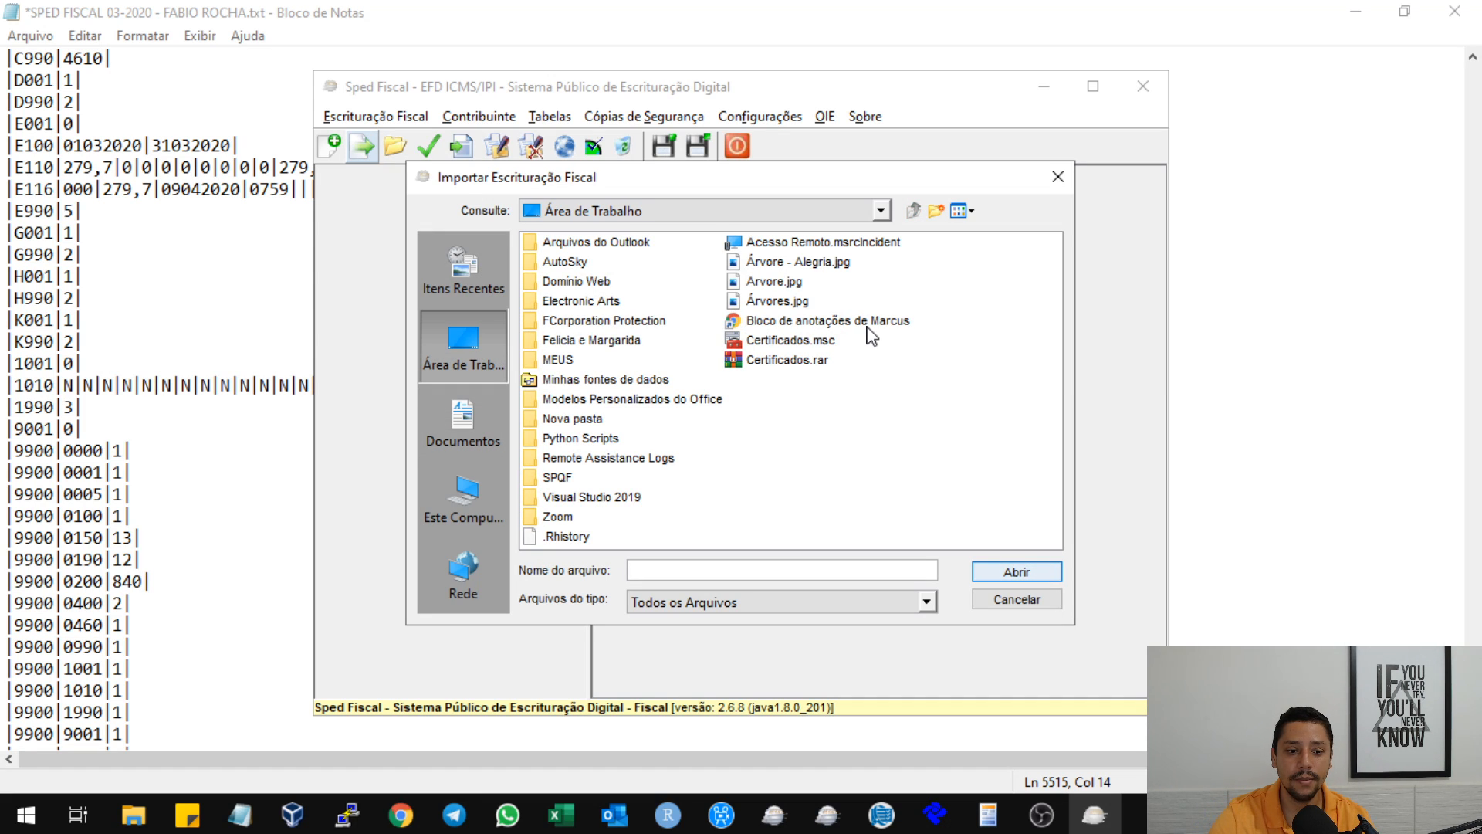
{"action": "left_click", "coordinate": [971, 213]}
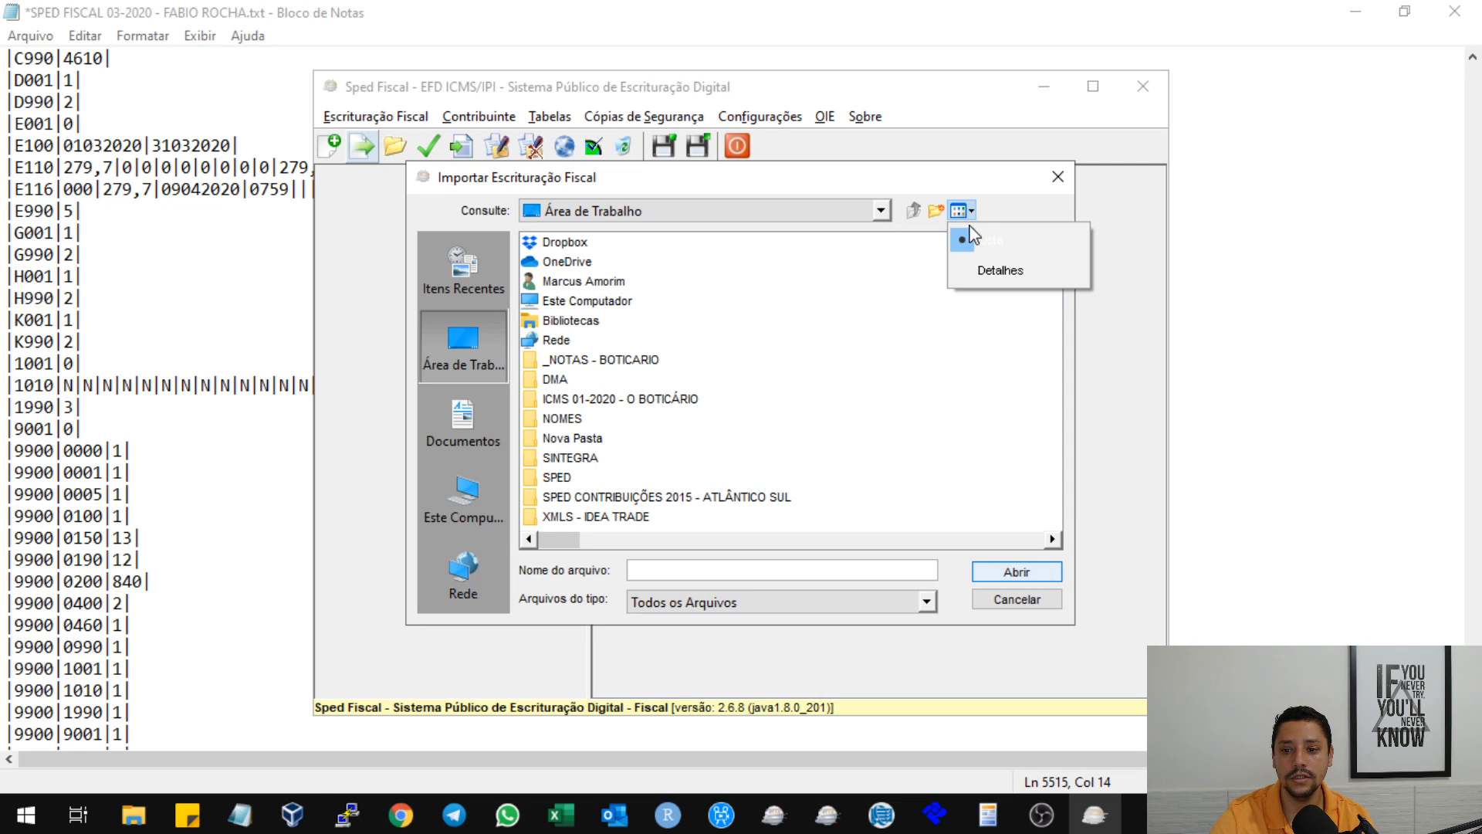
{"action": "left_click", "coordinate": [984, 272]}
{"action": "left_click", "coordinate": [979, 250]}
{"action": "left_click", "coordinate": [979, 251]}
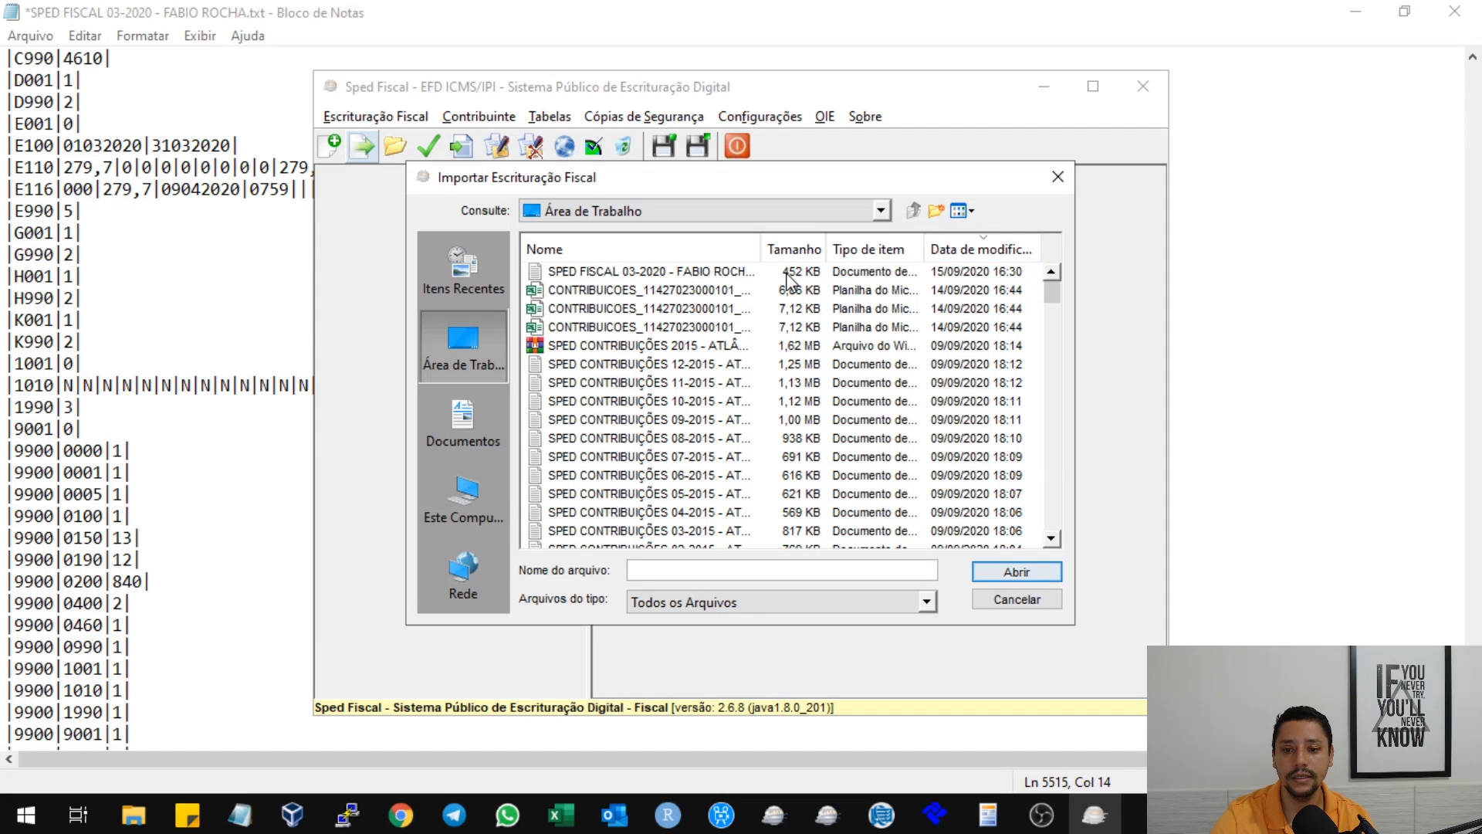
Try to import the SPED FISCAL 03-2020 text file, agreeing to delete the existing bookkeeping, and dismiss the closing message.
{"action": "left_click", "coordinate": [683, 271]}
{"action": "left_click", "coordinate": [1008, 578]}
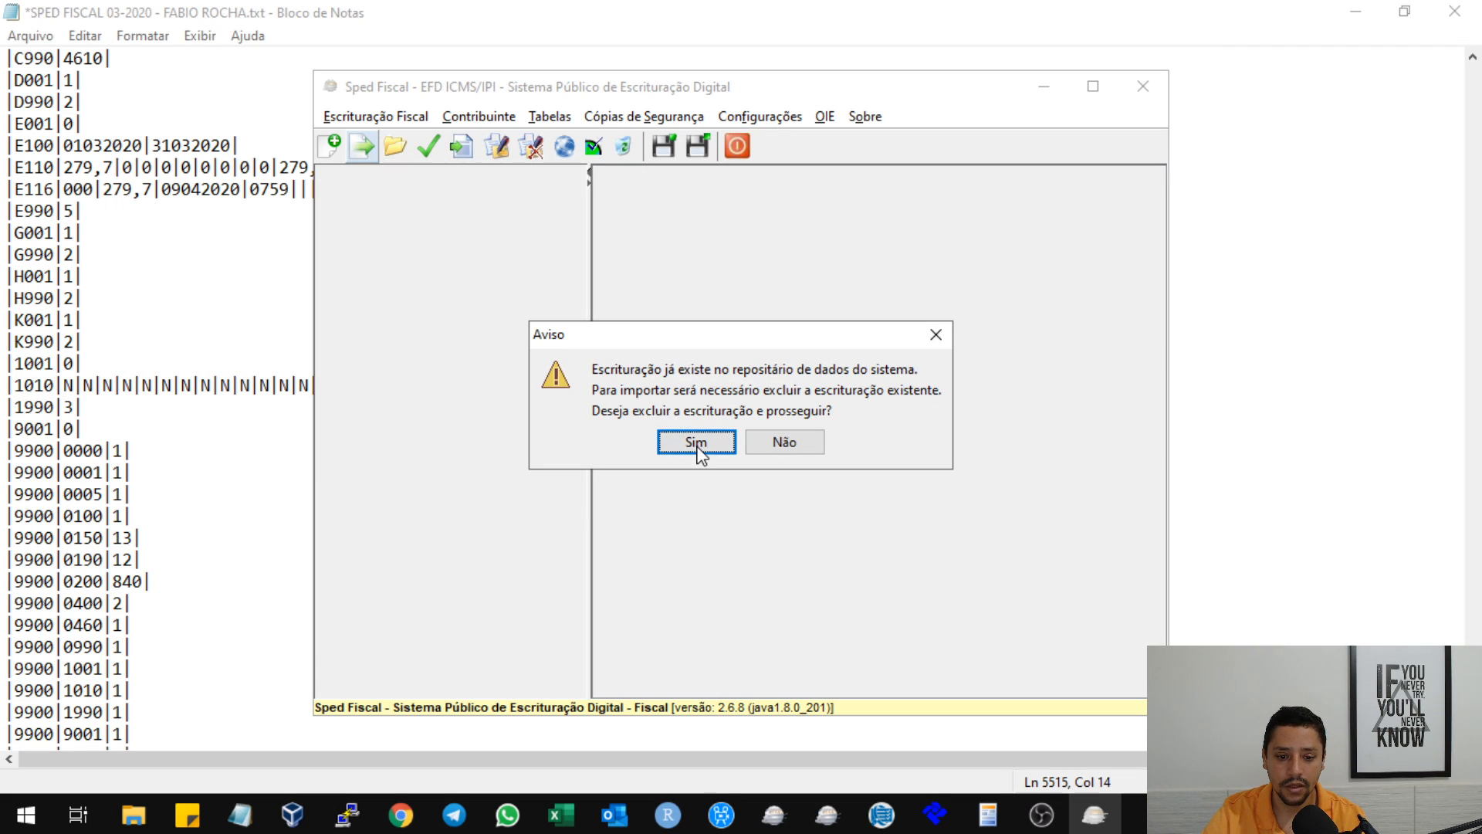
{"action": "left_click", "coordinate": [696, 444]}
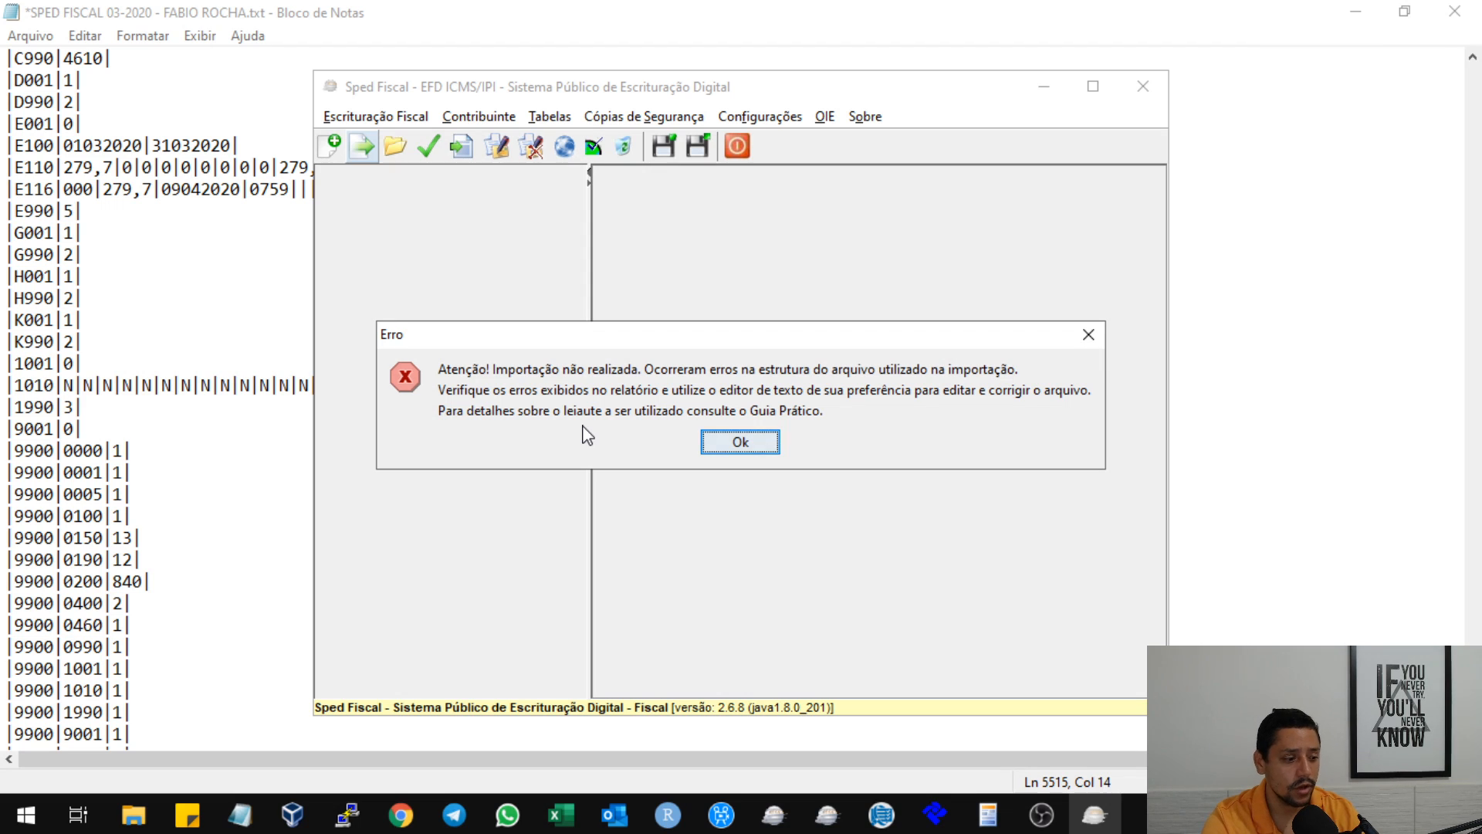
{"action": "left_click", "coordinate": [741, 444]}
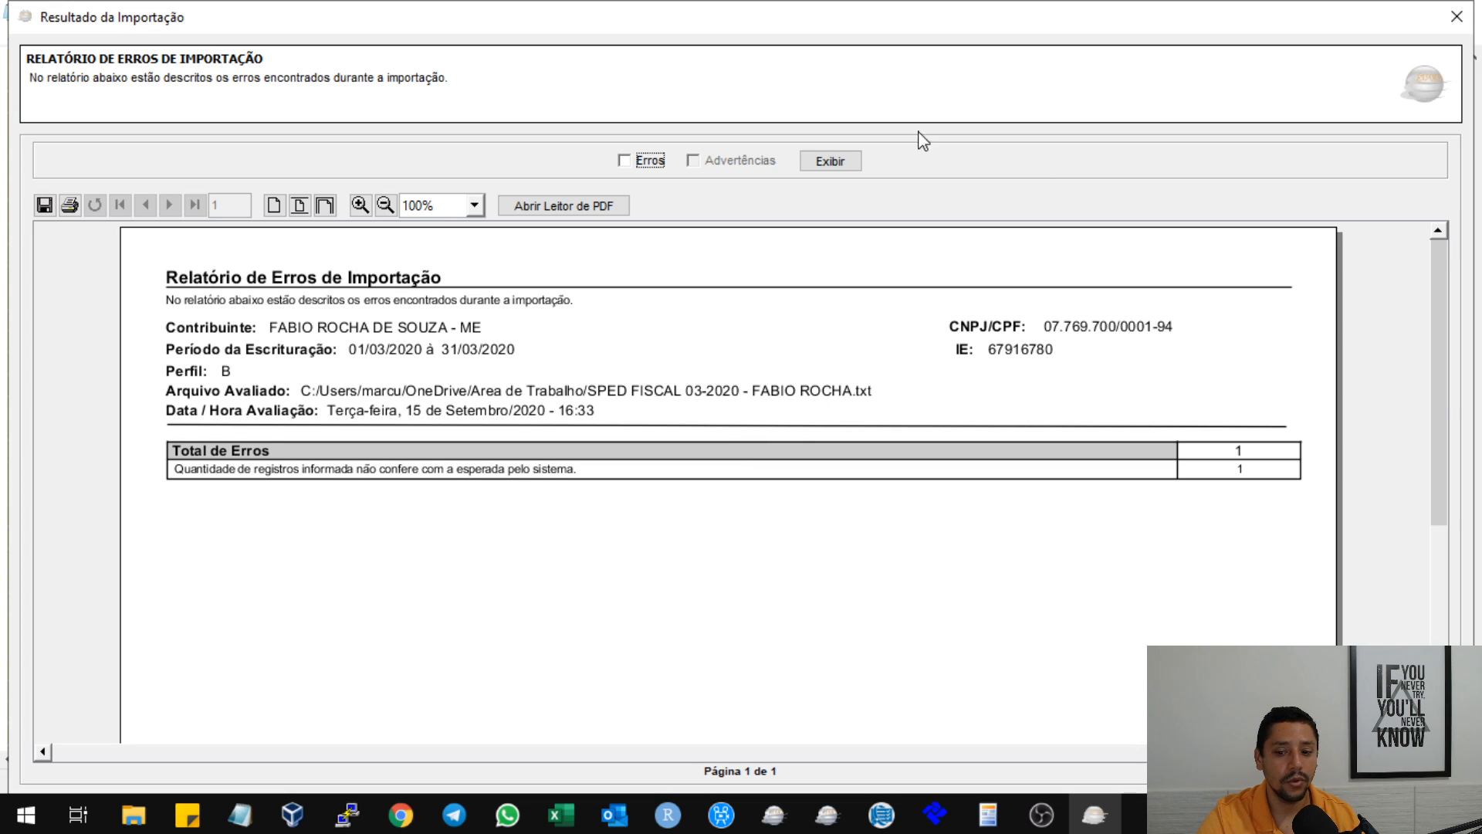
Display the detailed errors in the import report and examine the ERROS table.
{"action": "left_click", "coordinate": [665, 162]}
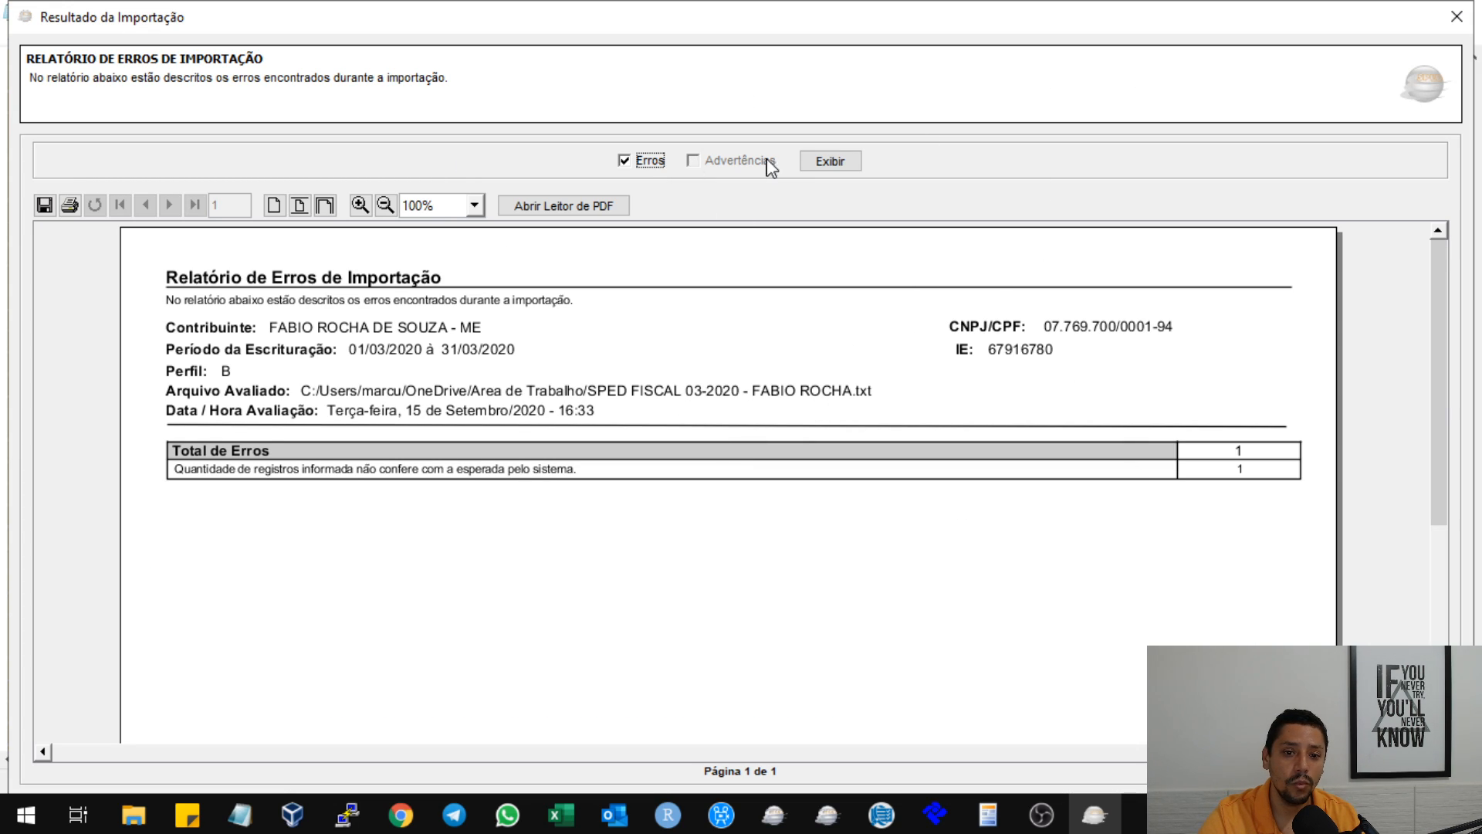
{"action": "left_click", "coordinate": [852, 162]}
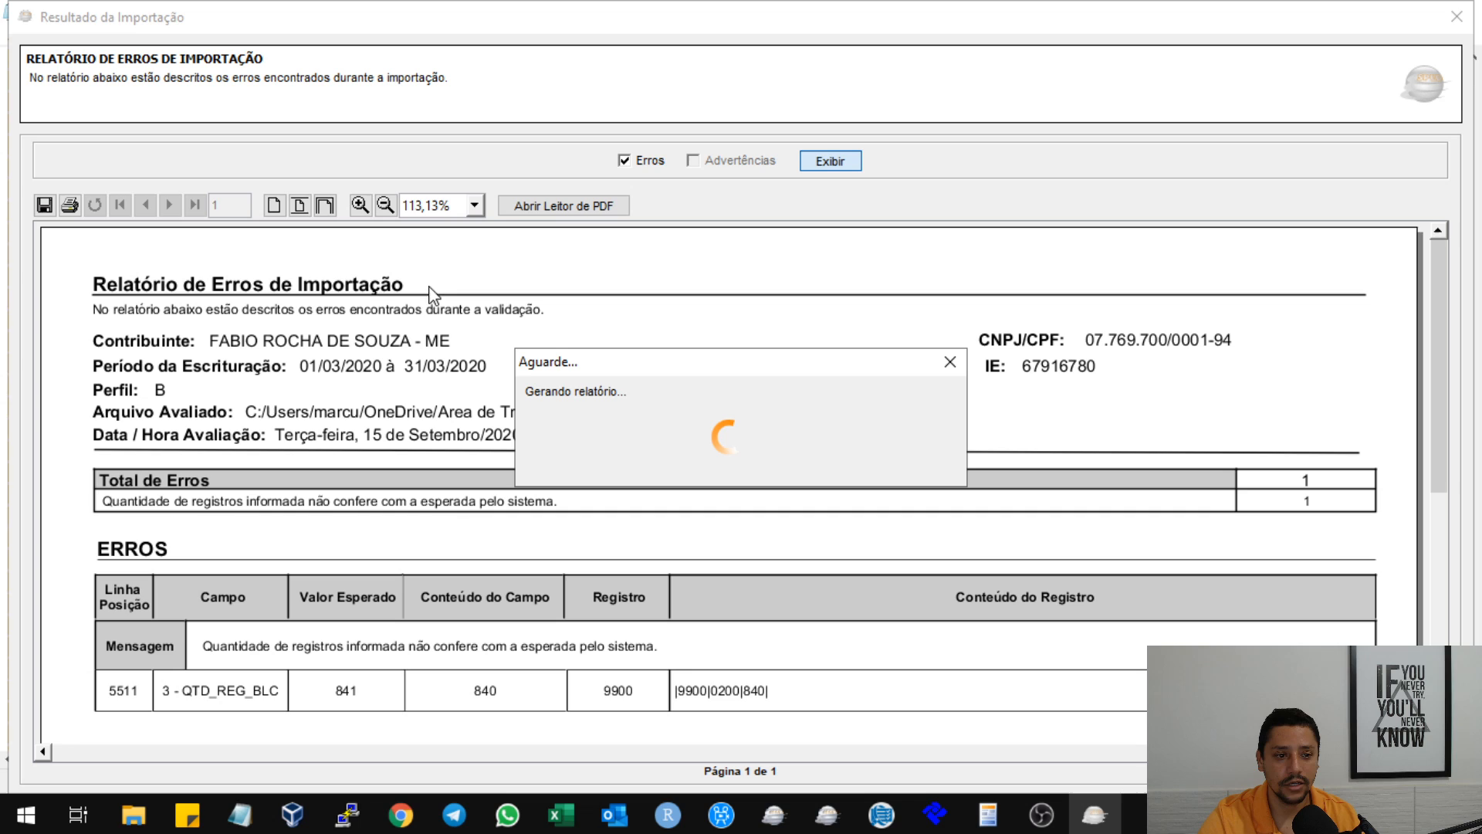
{"action": "scroll", "coordinate": [798, 383], "scroll_direction": "down", "scroll_amount": 2}
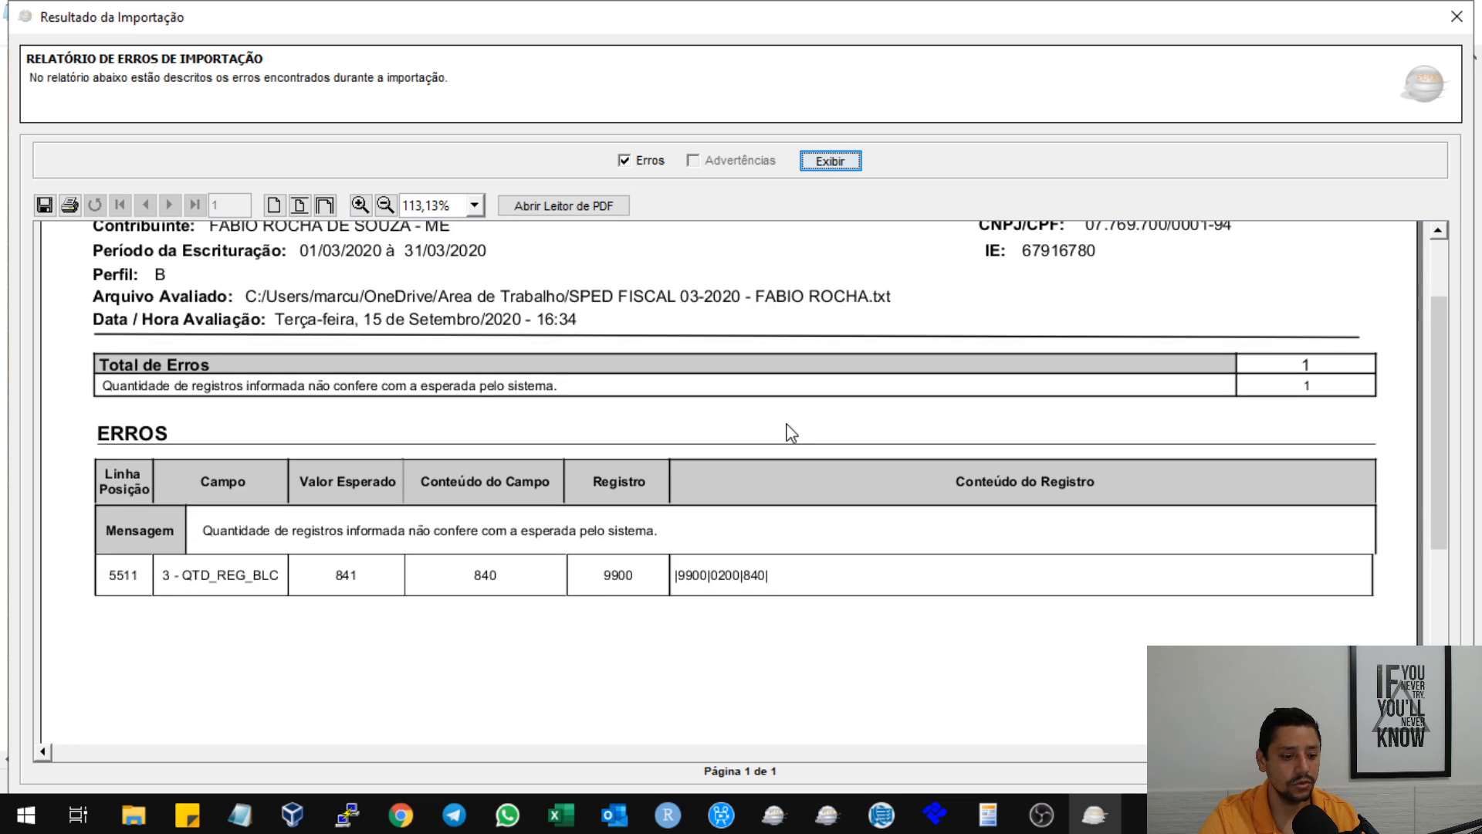
{"action": "scroll", "coordinate": [609, 387], "scroll_direction": "down", "scroll_amount": 2}
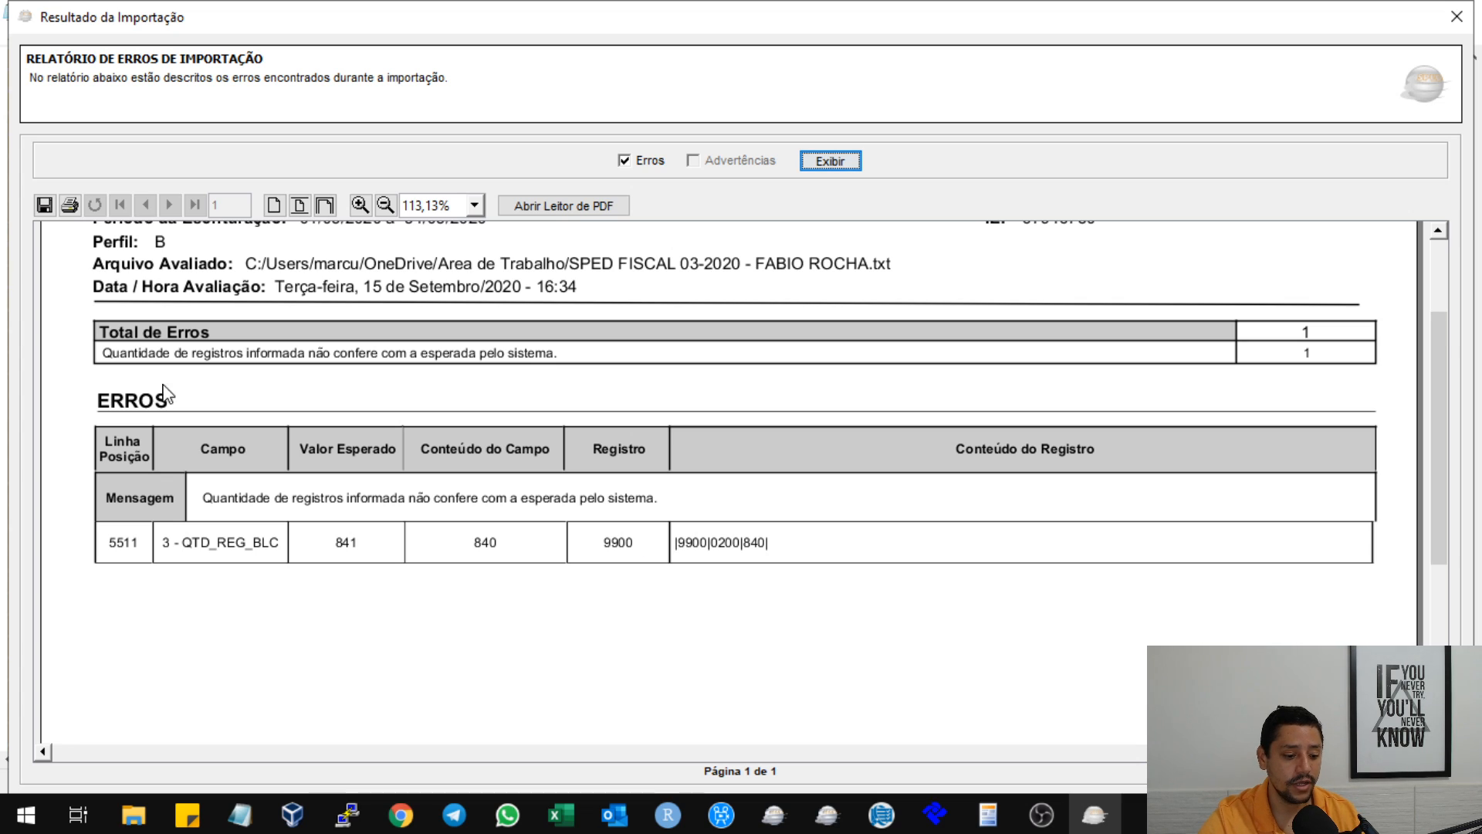
Switch to the SPED FISCAL 03-2020 text file in Notepad and go to its first line.
{"action": "left_click", "coordinate": [240, 815]}
{"action": "left_click", "coordinate": [476, 725]}
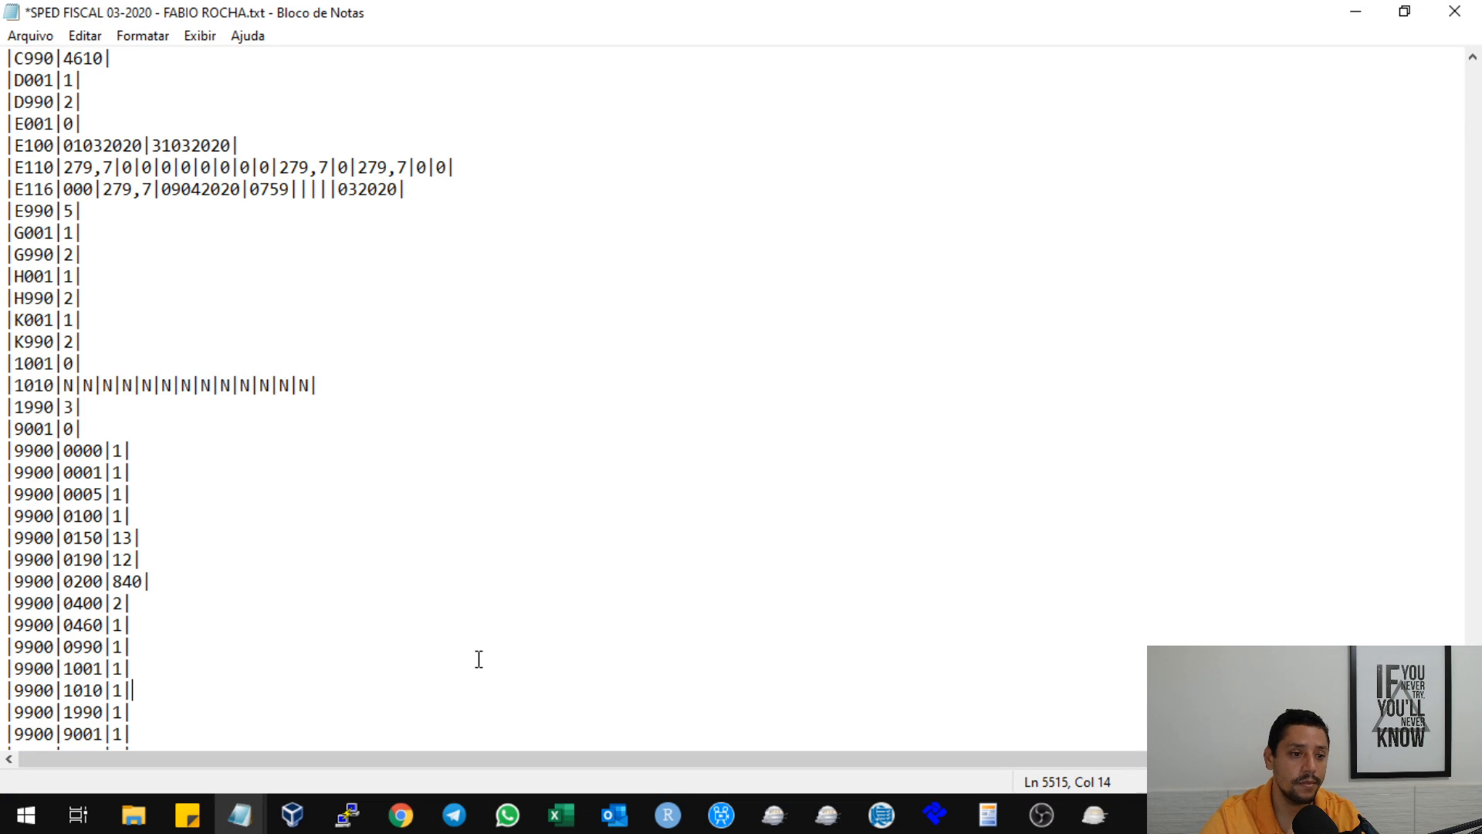
{"action": "key", "text": "ctrl+Home"}
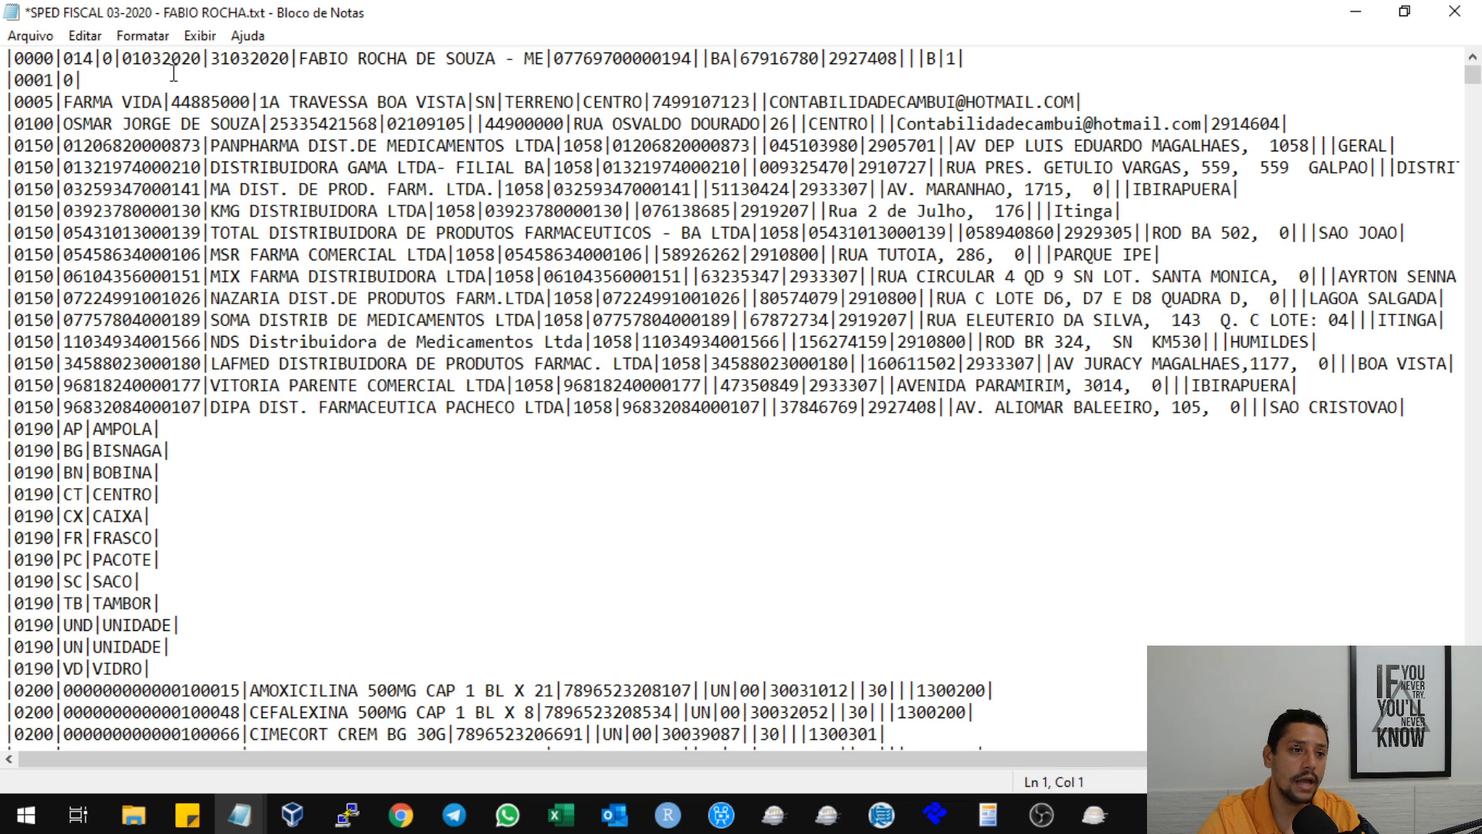
Hide the Notepad status bar and show it again.
{"action": "left_click", "coordinate": [209, 37]}
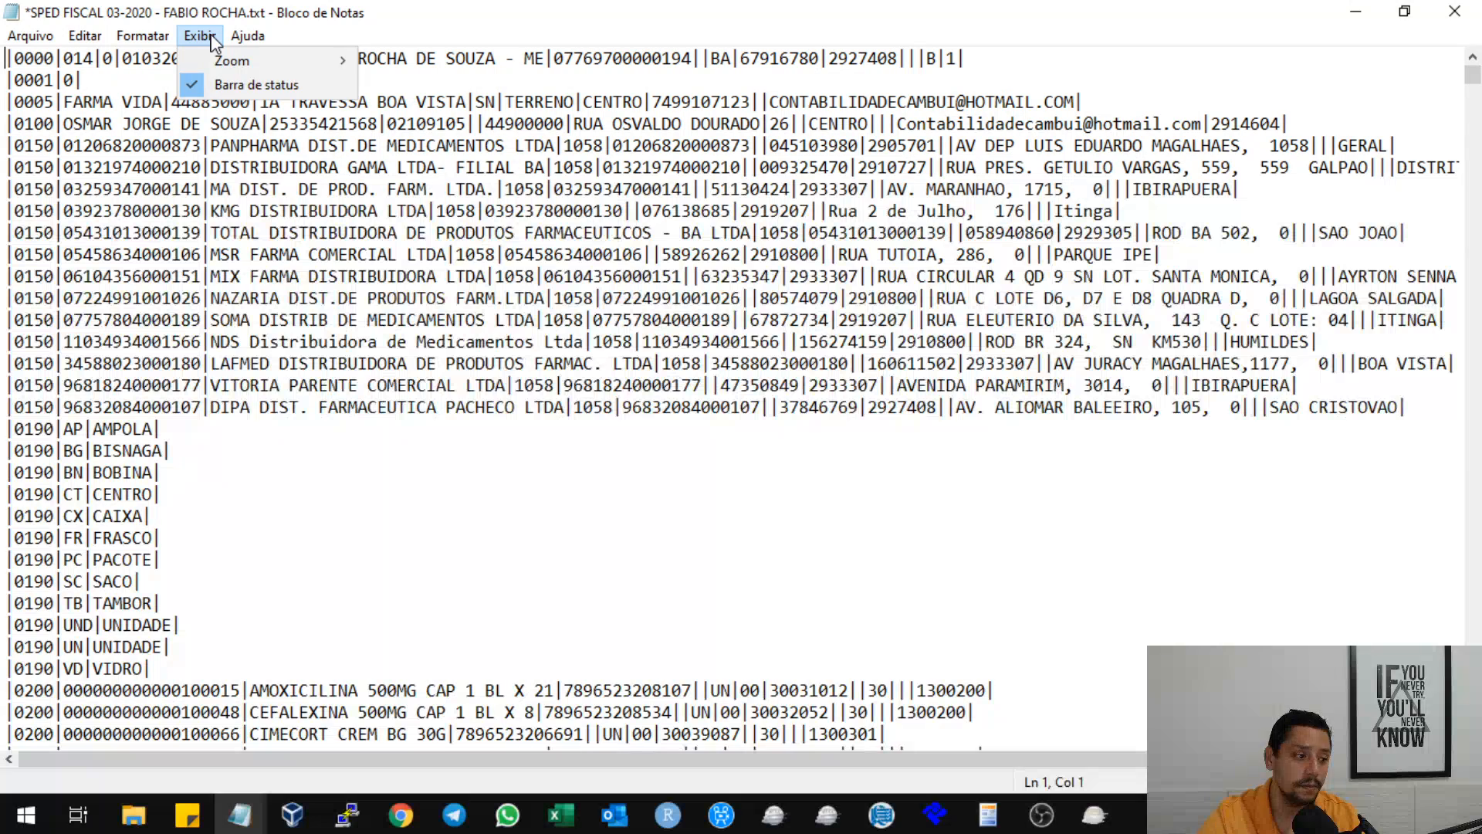
{"action": "left_click", "coordinate": [211, 38]}
{"action": "left_click", "coordinate": [211, 39]}
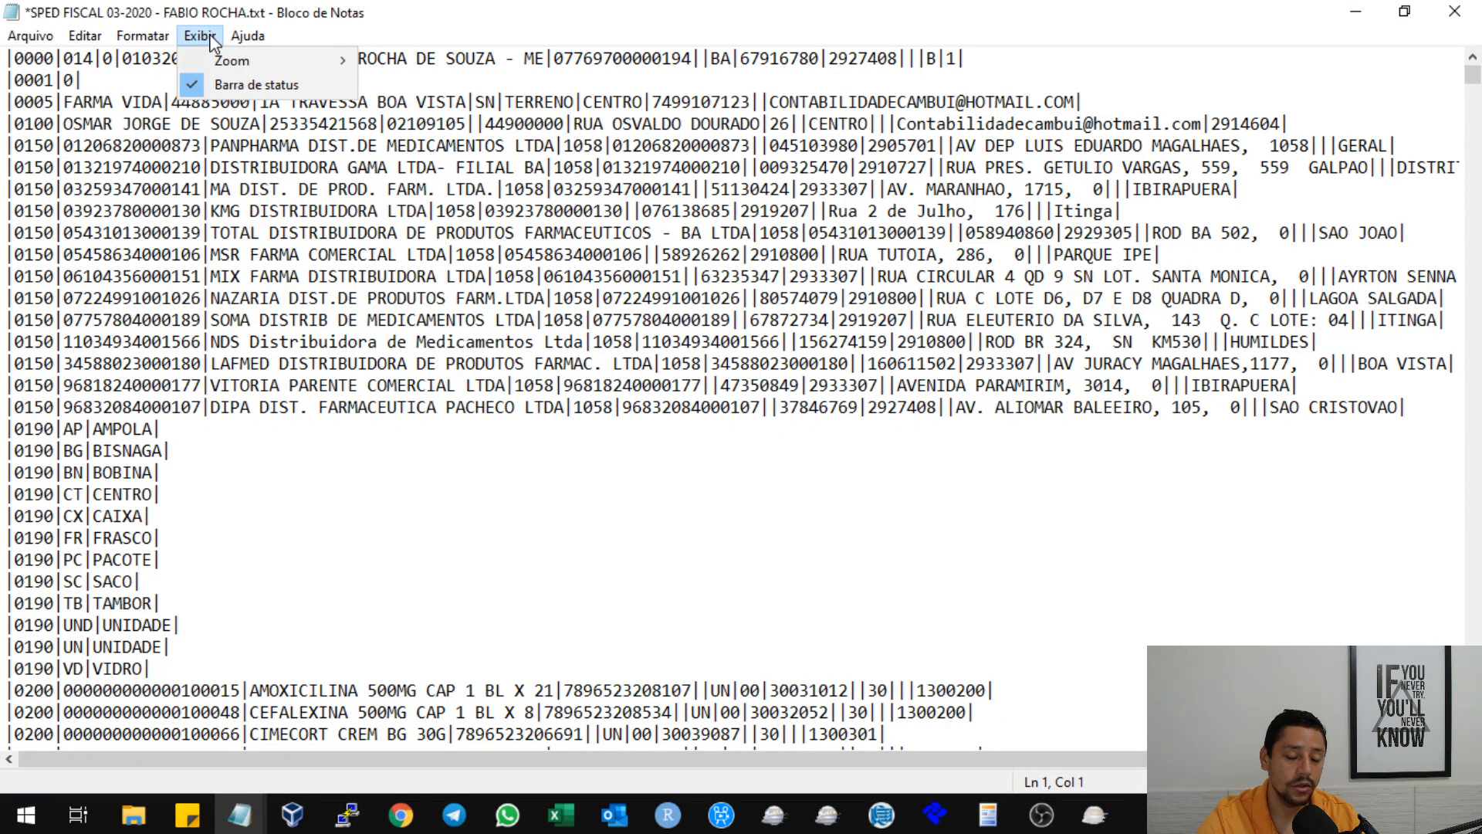
{"action": "left_click", "coordinate": [251, 87]}
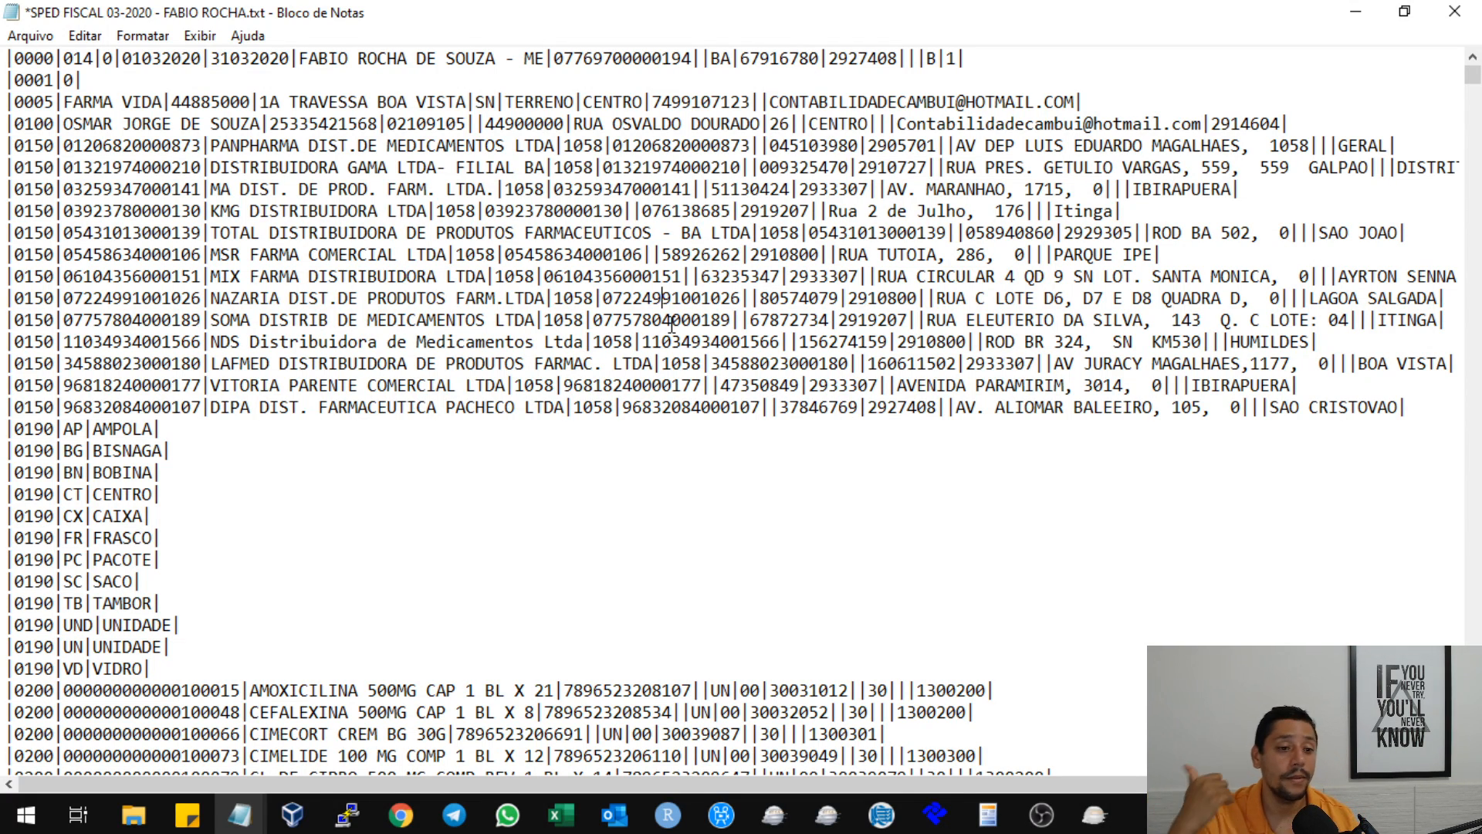
{"action": "left_click", "coordinate": [322, 60]}
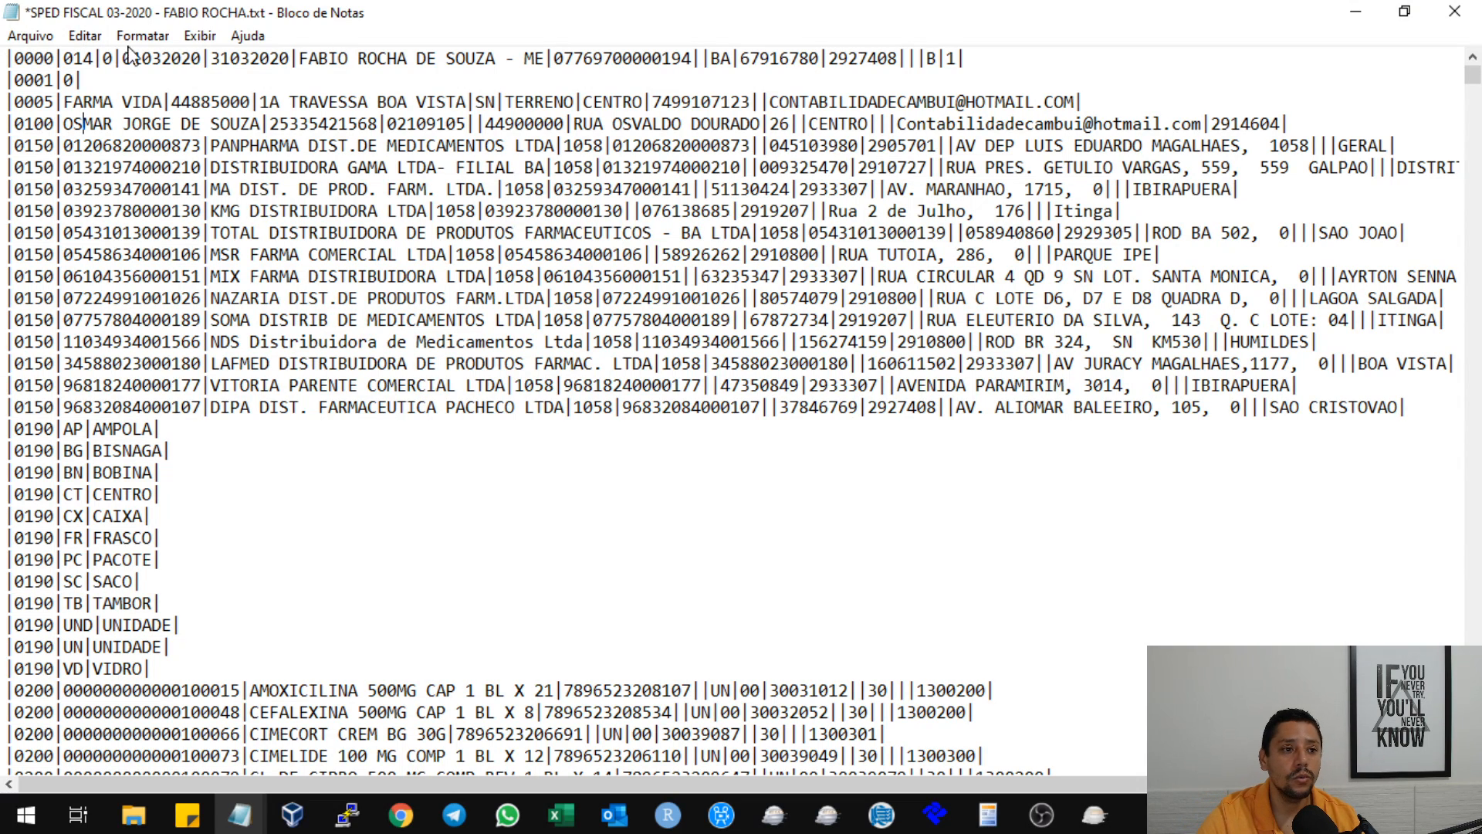
{"action": "left_click", "coordinate": [205, 38]}
{"action": "left_click", "coordinate": [226, 87]}
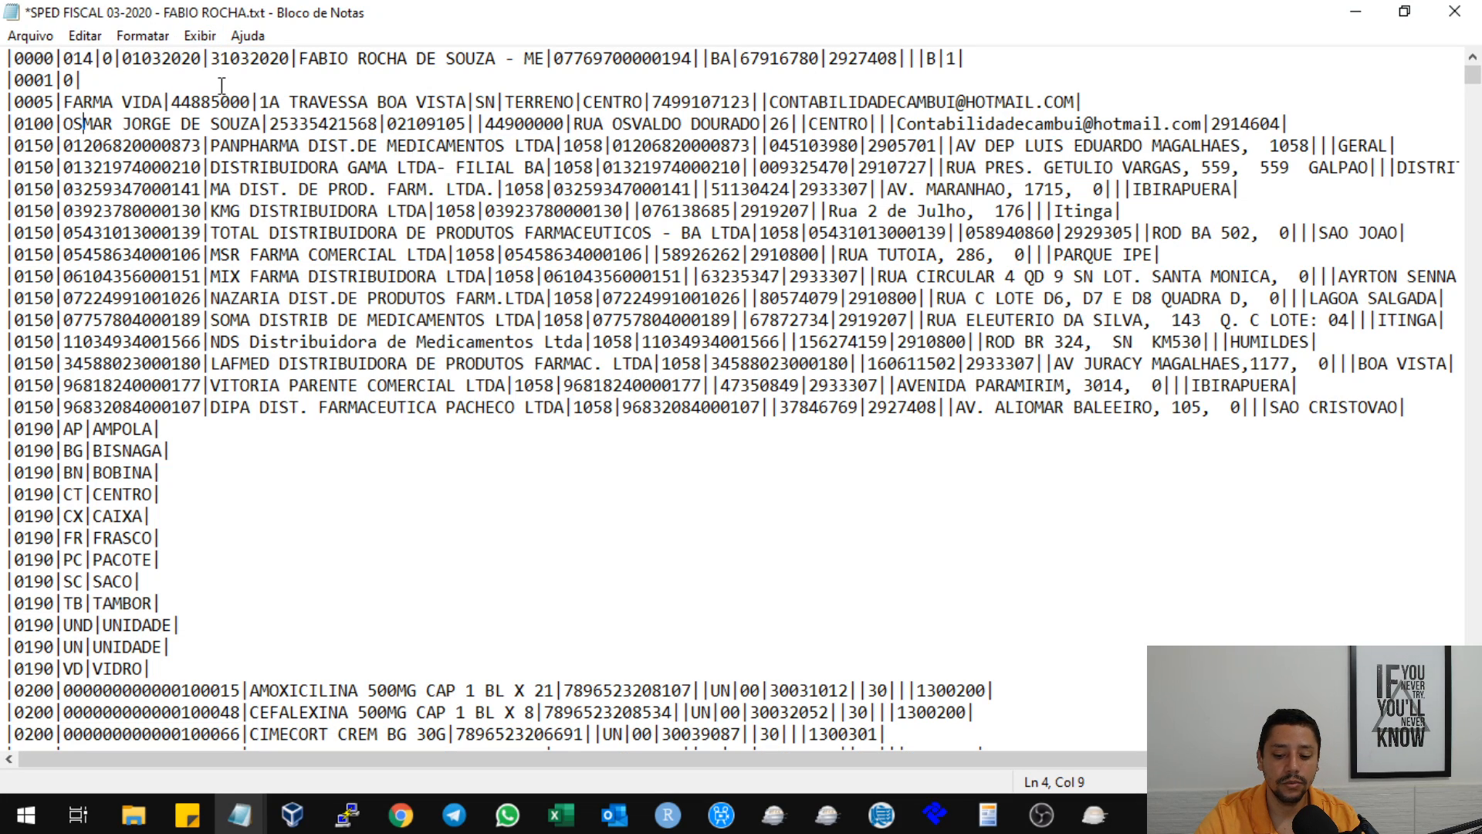
Check the line and column position of the first 0150 record in the status bar.
{"action": "left_click", "coordinate": [223, 145]}
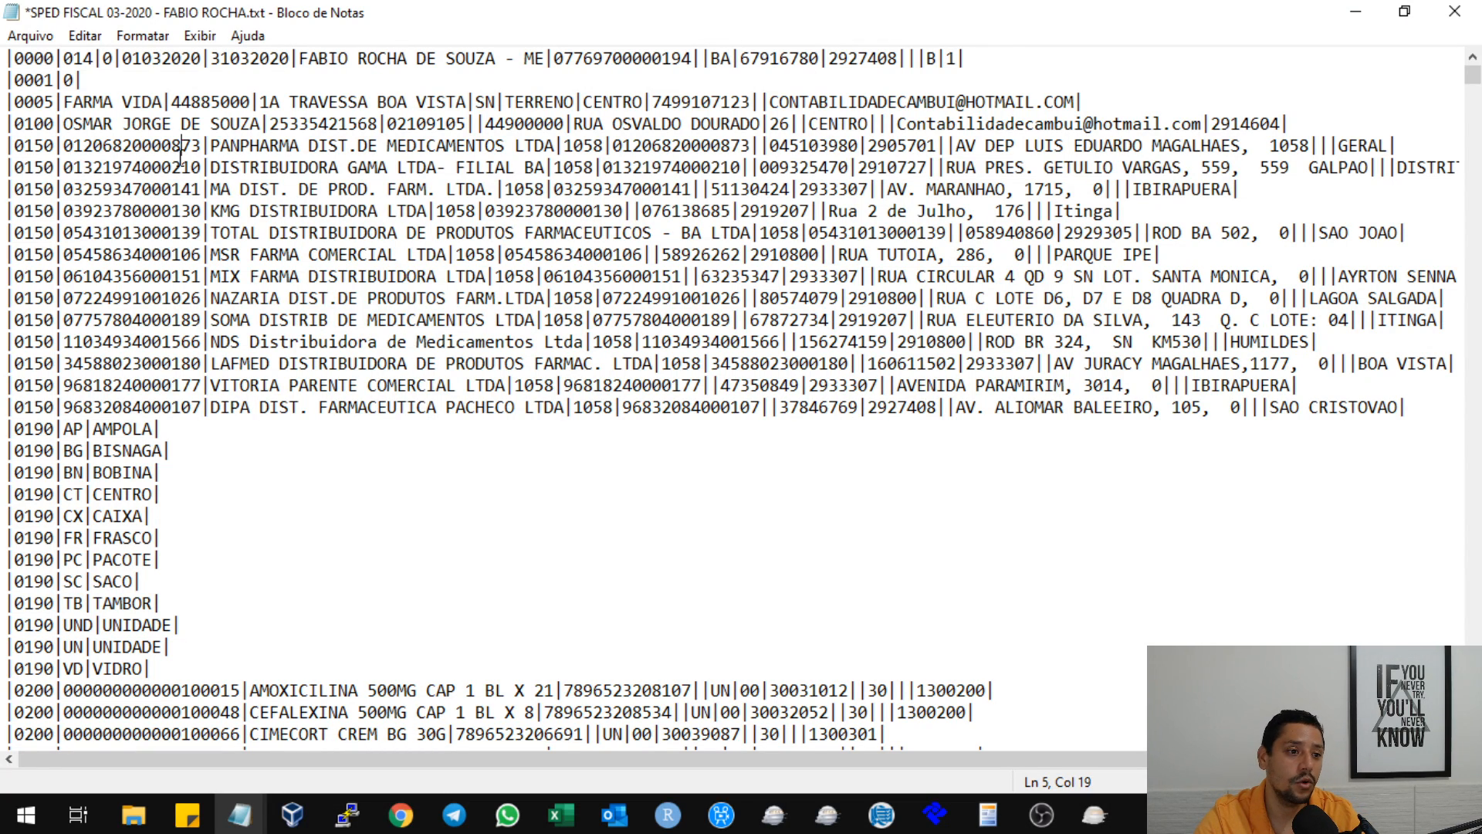
{"action": "left_click_drag", "start_coordinate": [183, 146], "coordinate": [5, 145]}
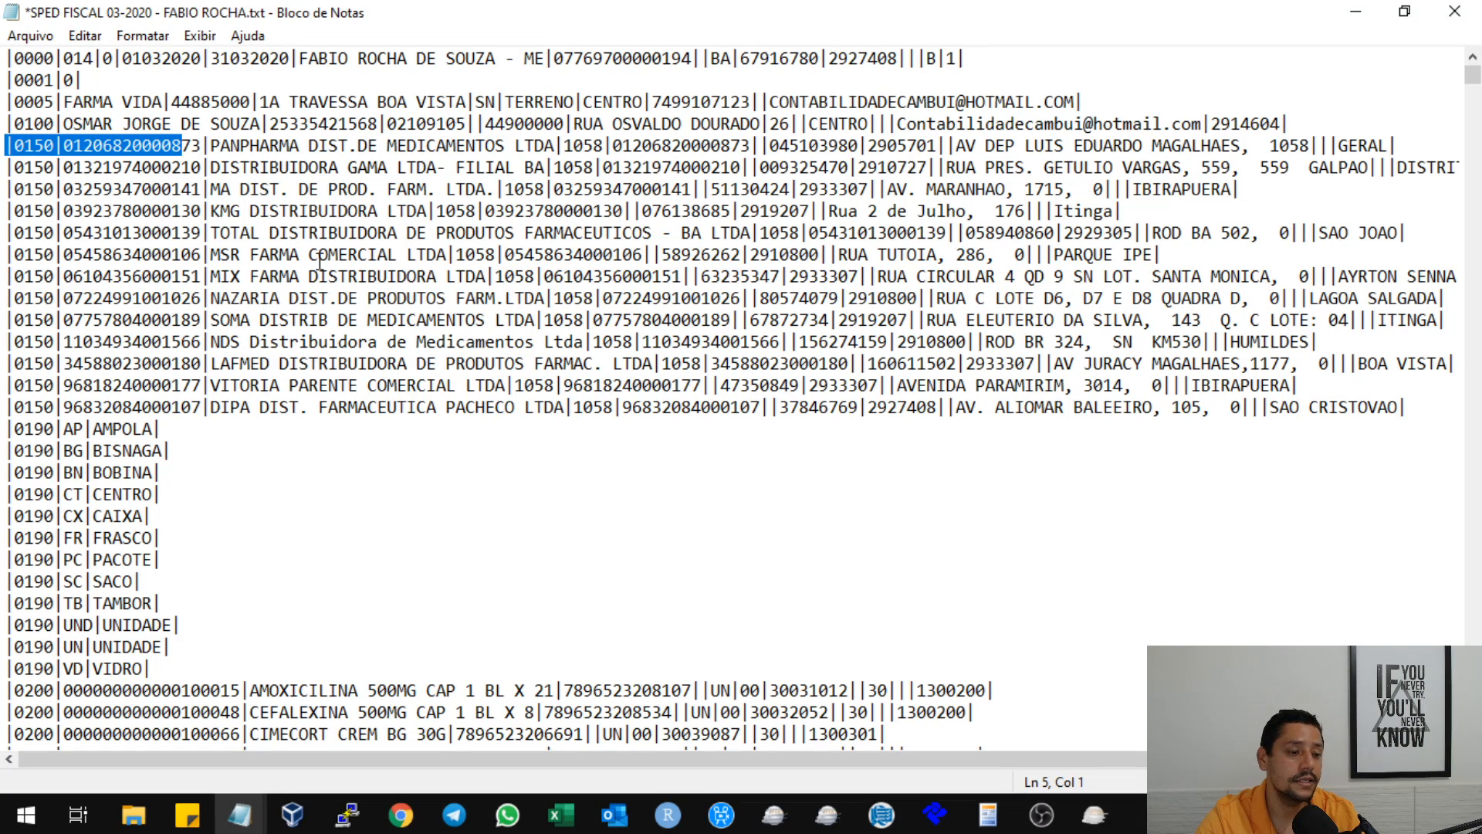
{"action": "left_click", "coordinate": [162, 145]}
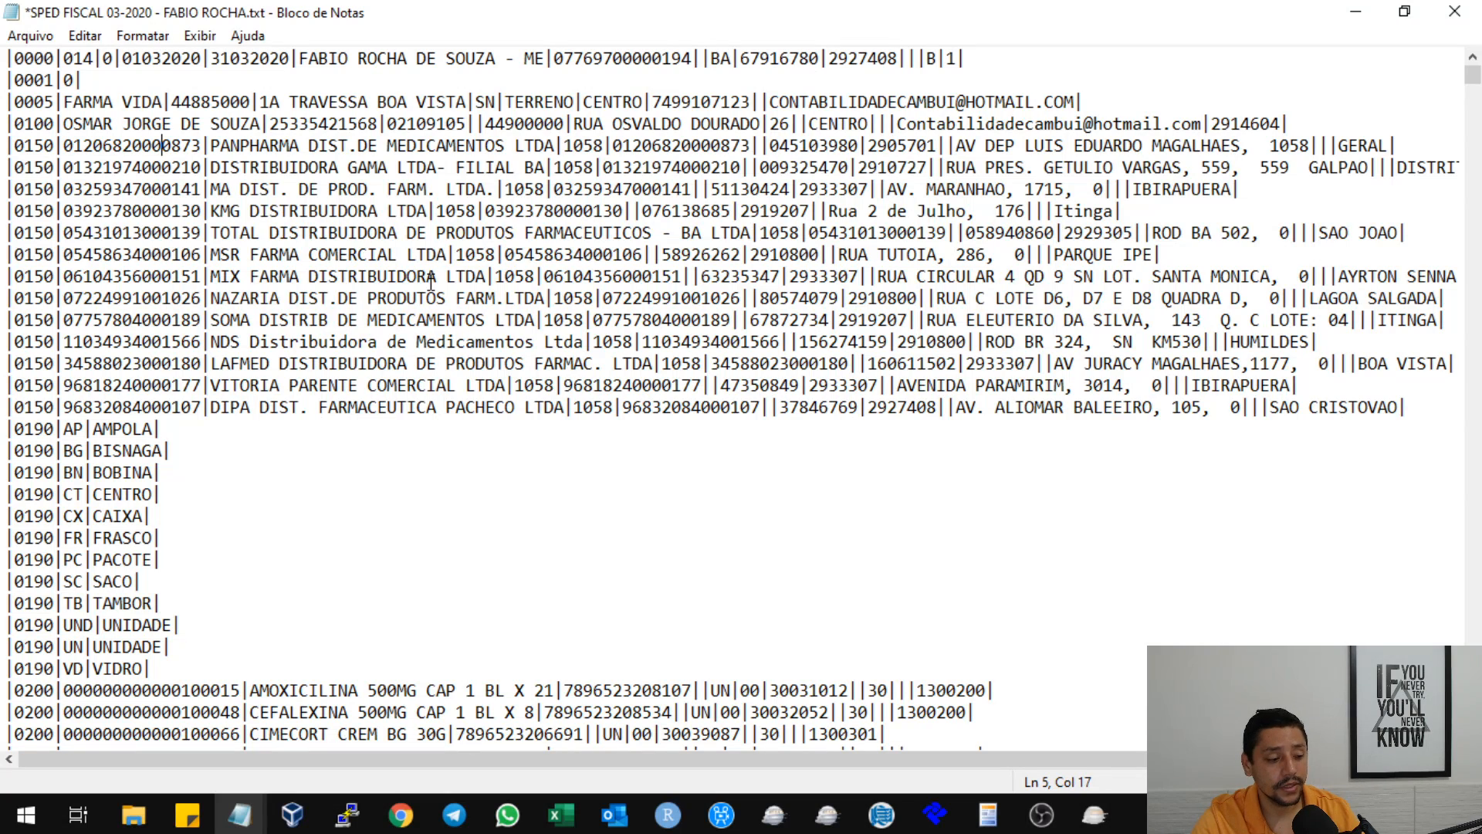
Go to line 5511 of the text file, checking the line number against the import error report.
{"action": "left_click", "coordinate": [33, 37]}
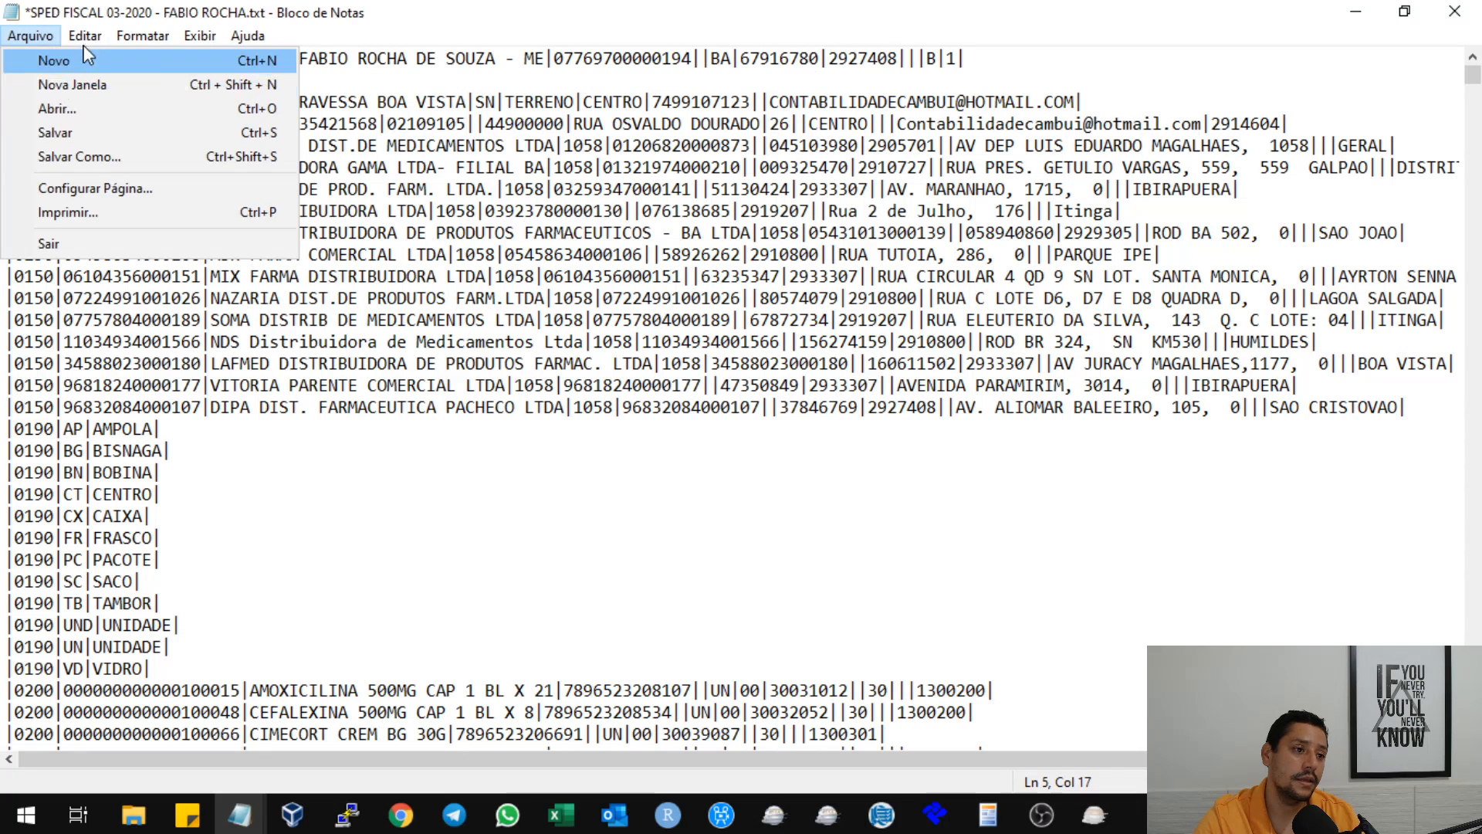
{"action": "mouse_move", "coordinate": [89, 37]}
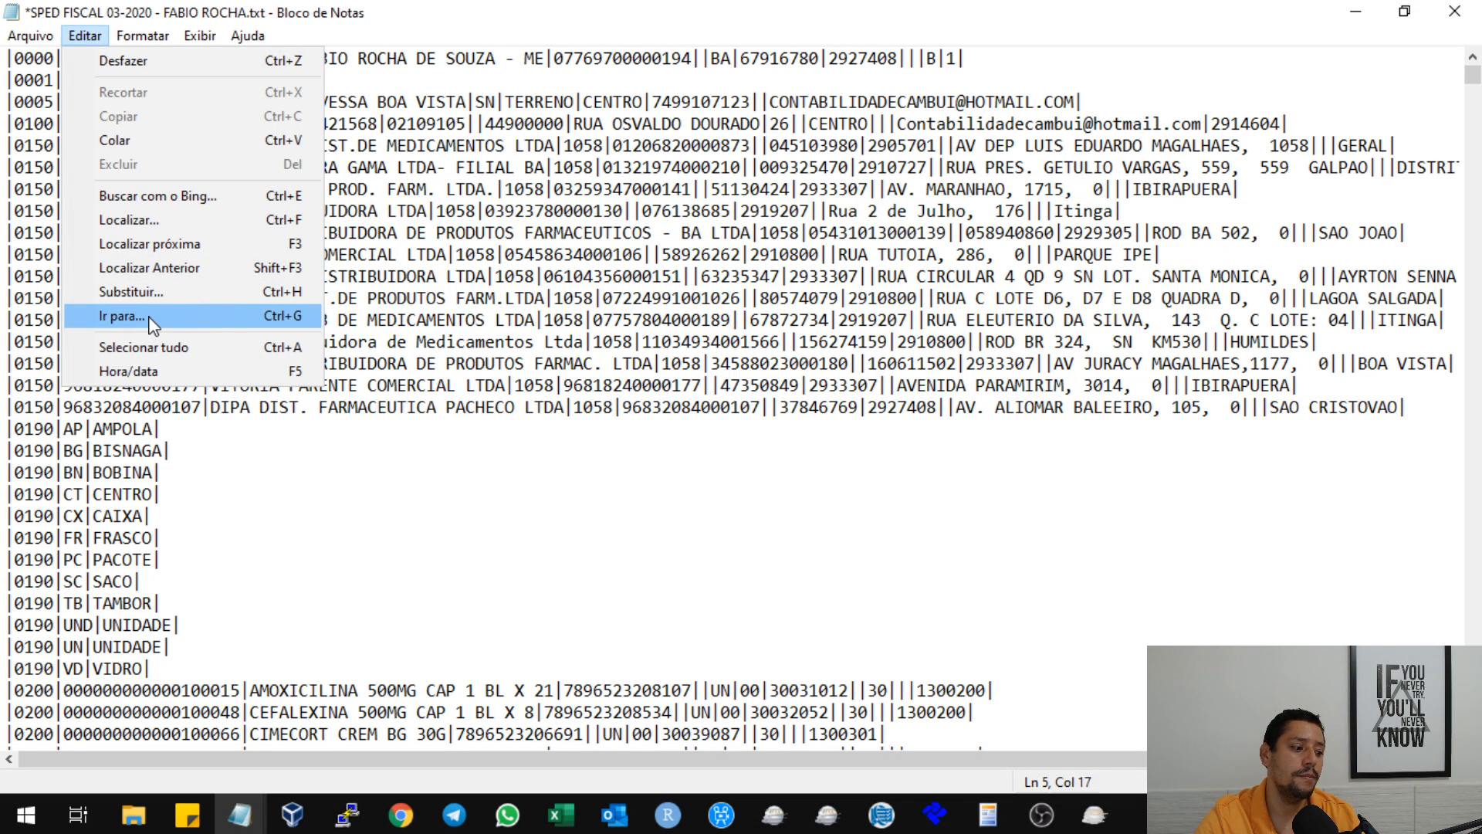
{"action": "left_click", "coordinate": [124, 317]}
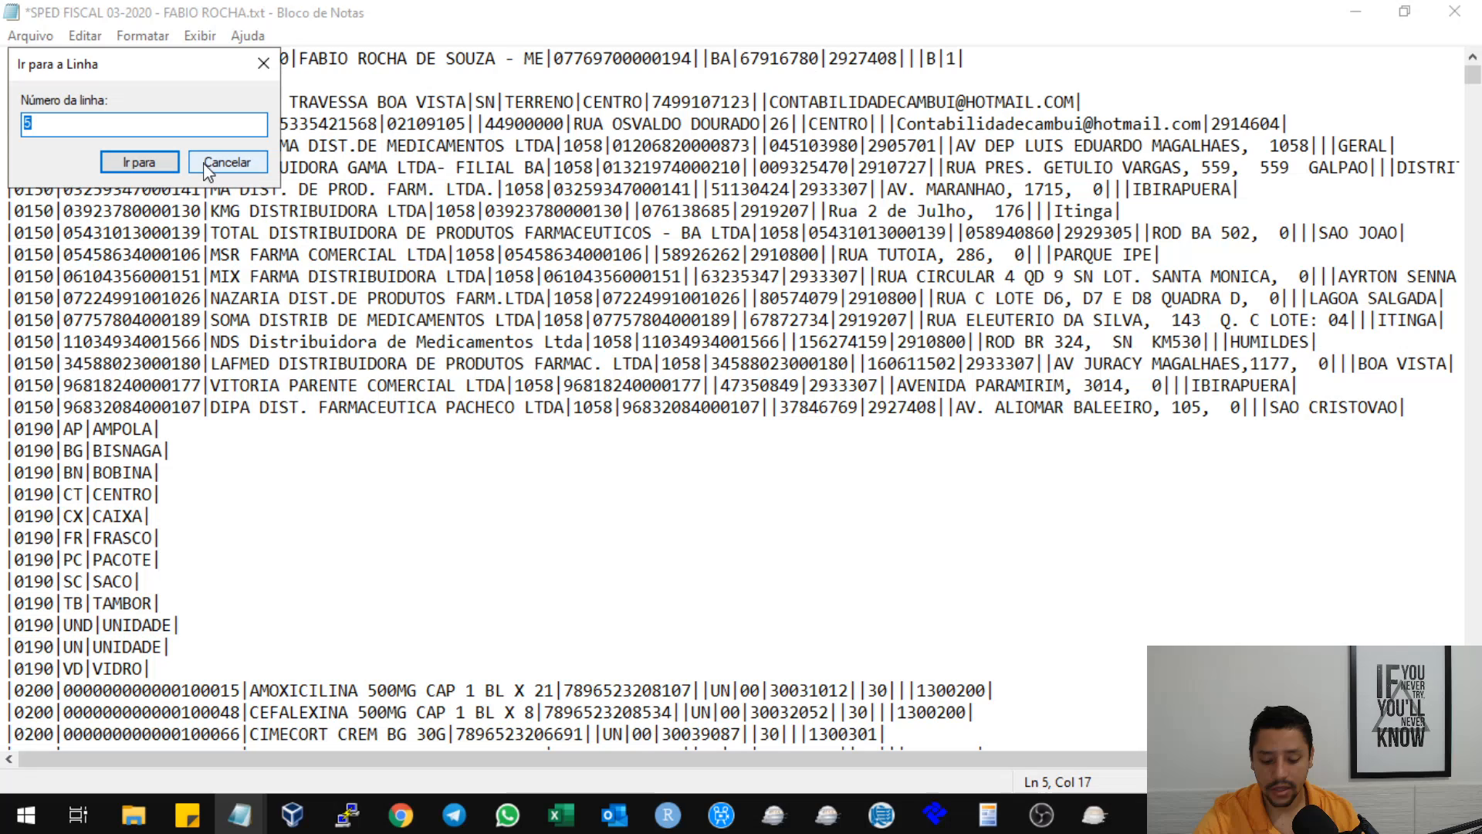
{"action": "type", "text": "511"}
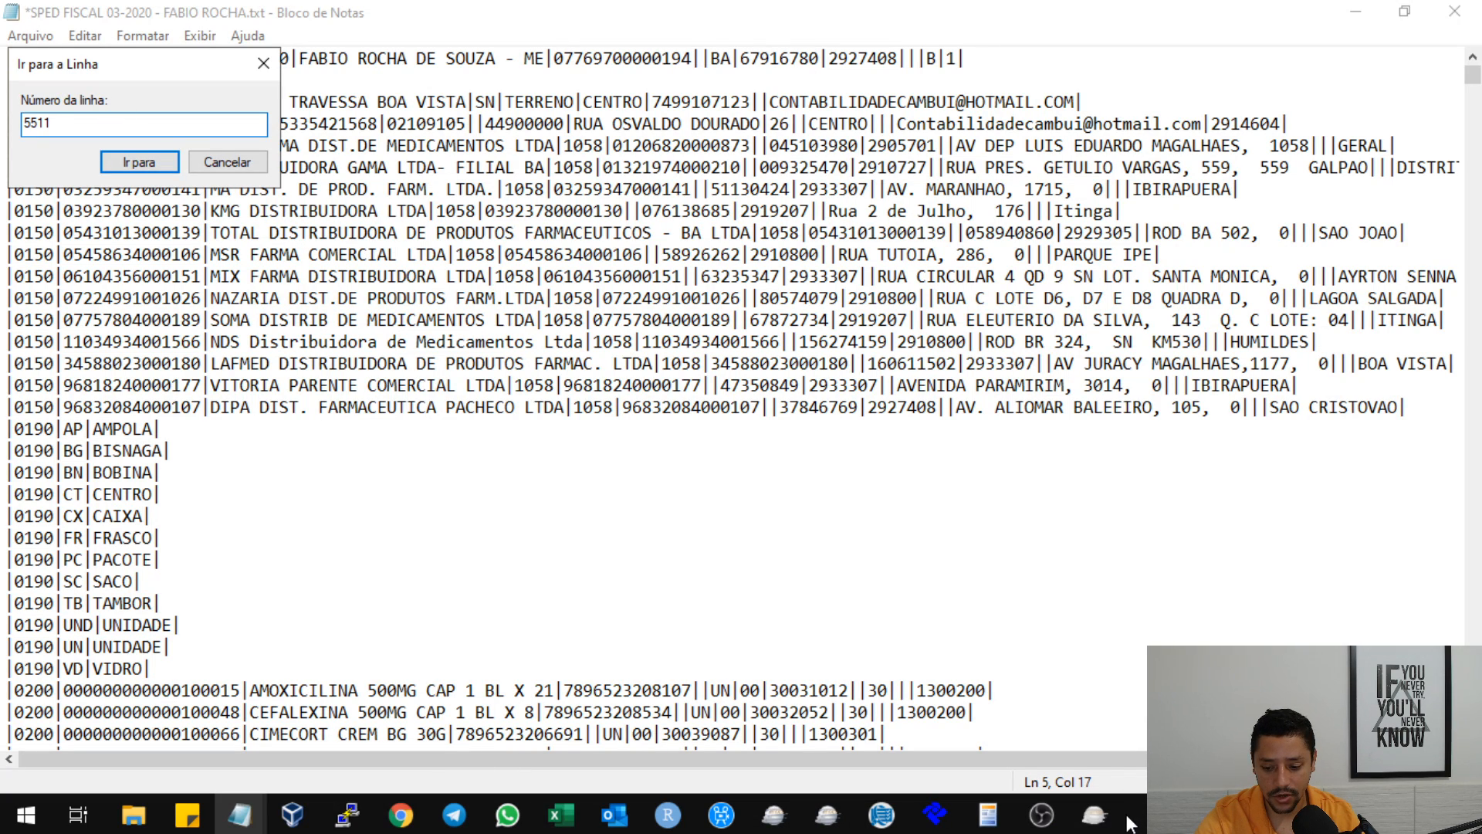
{"action": "left_click", "coordinate": [1097, 816]}
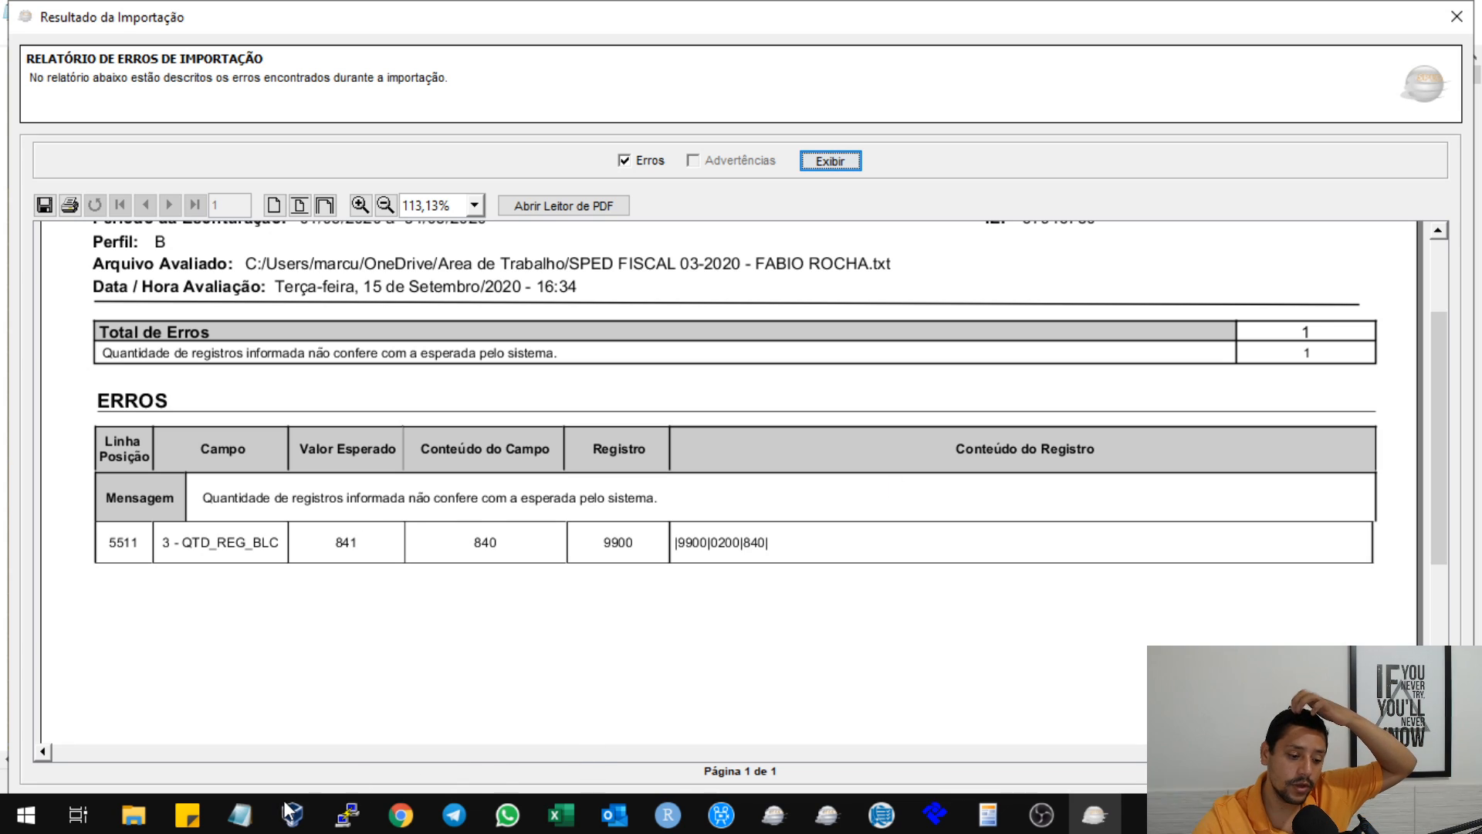
{"action": "mouse_move", "coordinate": [255, 823]}
{"action": "left_click", "coordinate": [544, 717]}
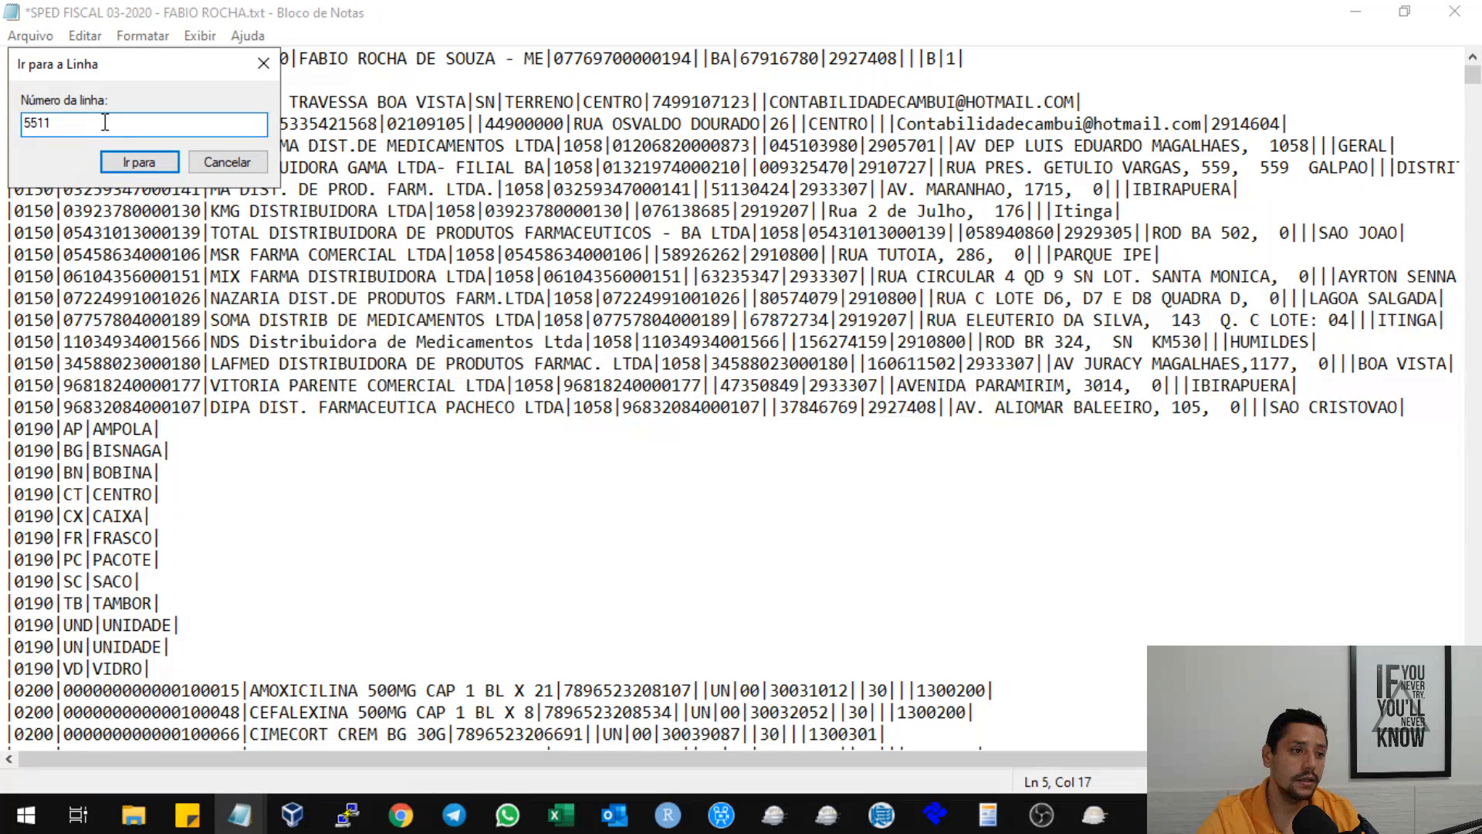
{"action": "left_click", "coordinate": [140, 162]}
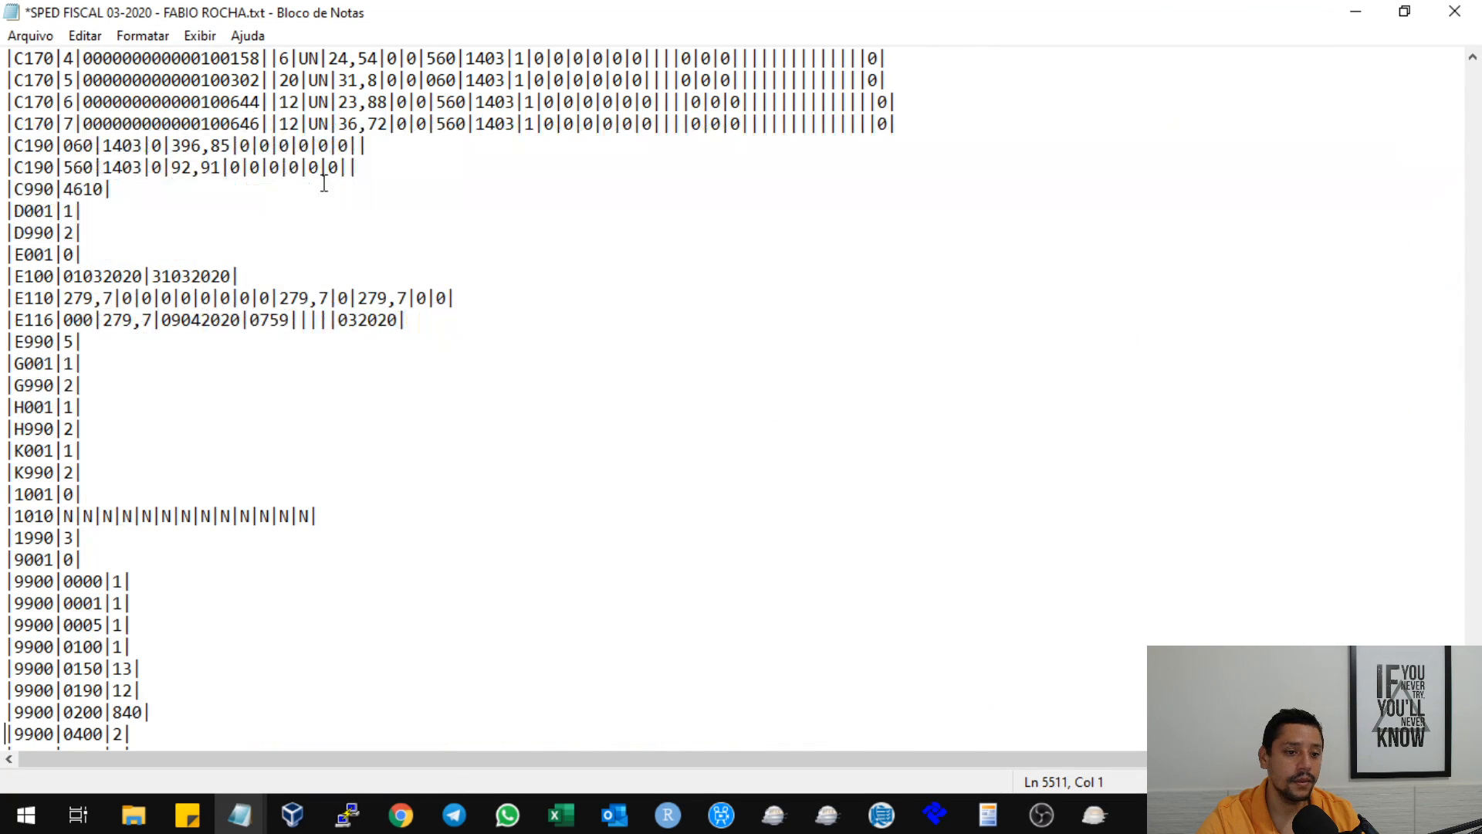
Locate the 9900 record that totals register 0200 and check the line position of the record below it.
{"action": "scroll", "coordinate": [153, 698], "scroll_direction": "down", "scroll_amount": 3}
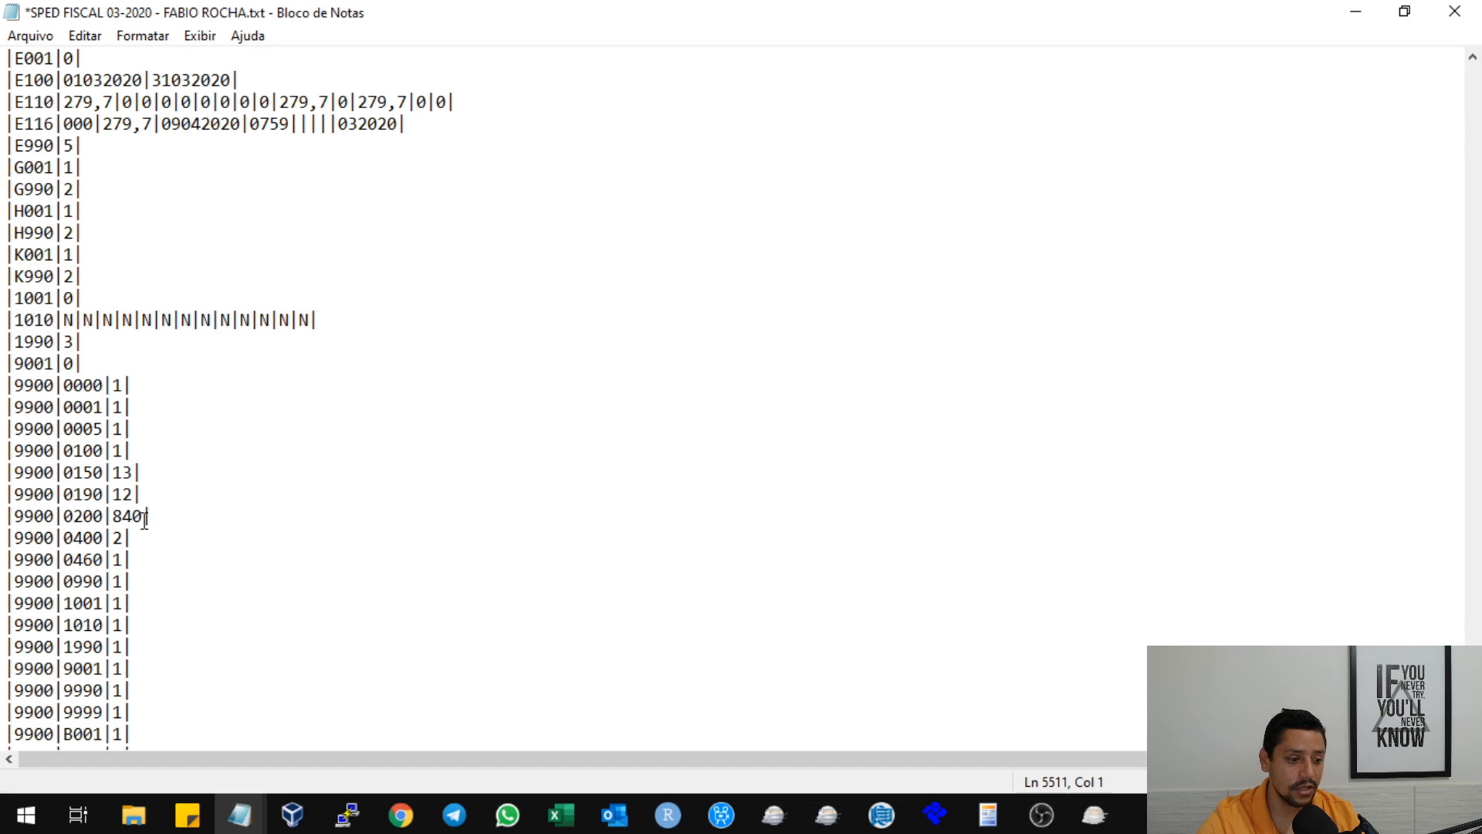
{"action": "left_click", "coordinate": [34, 534]}
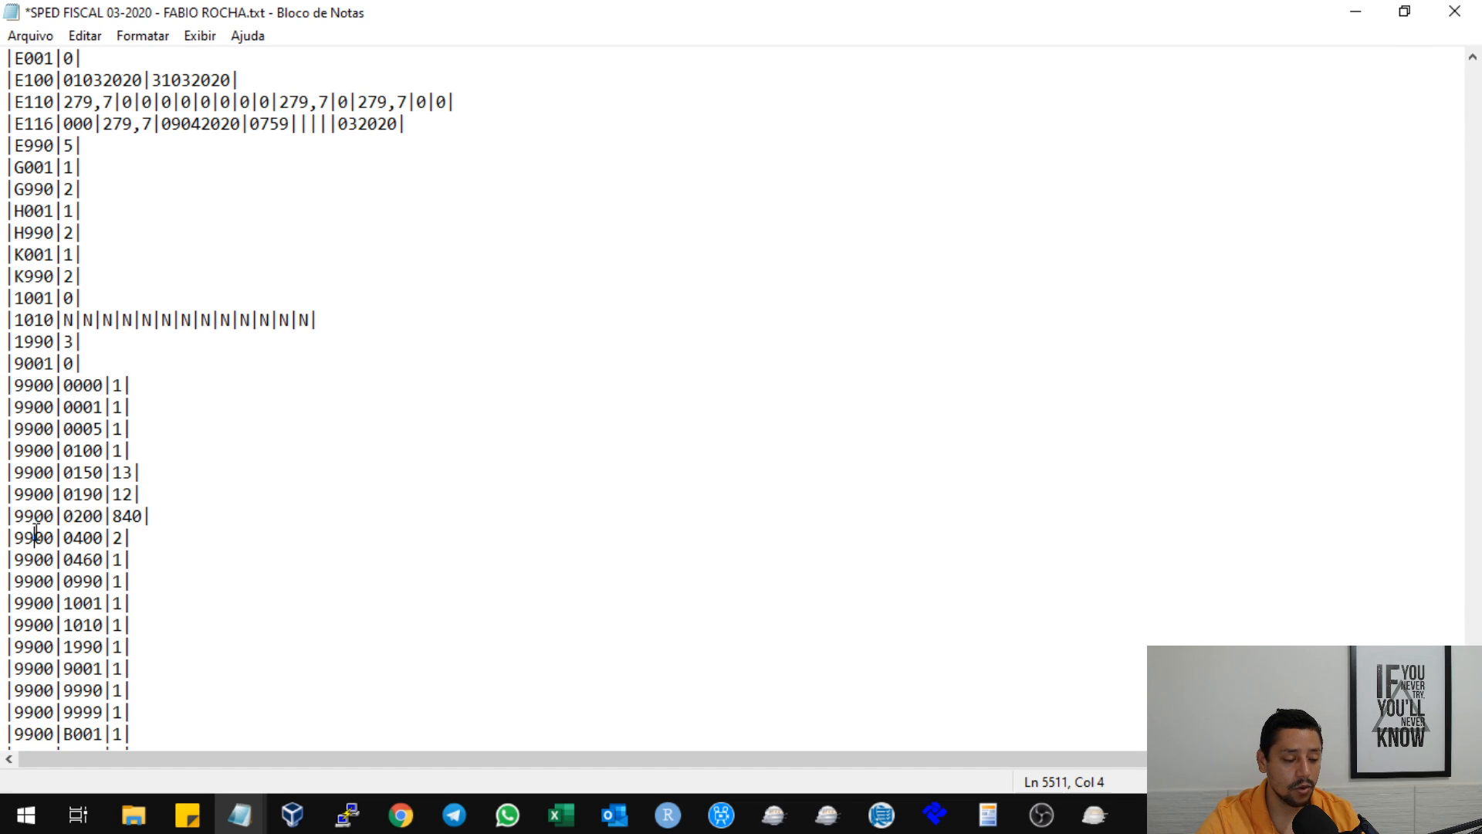
{"action": "left_click", "coordinate": [34, 539]}
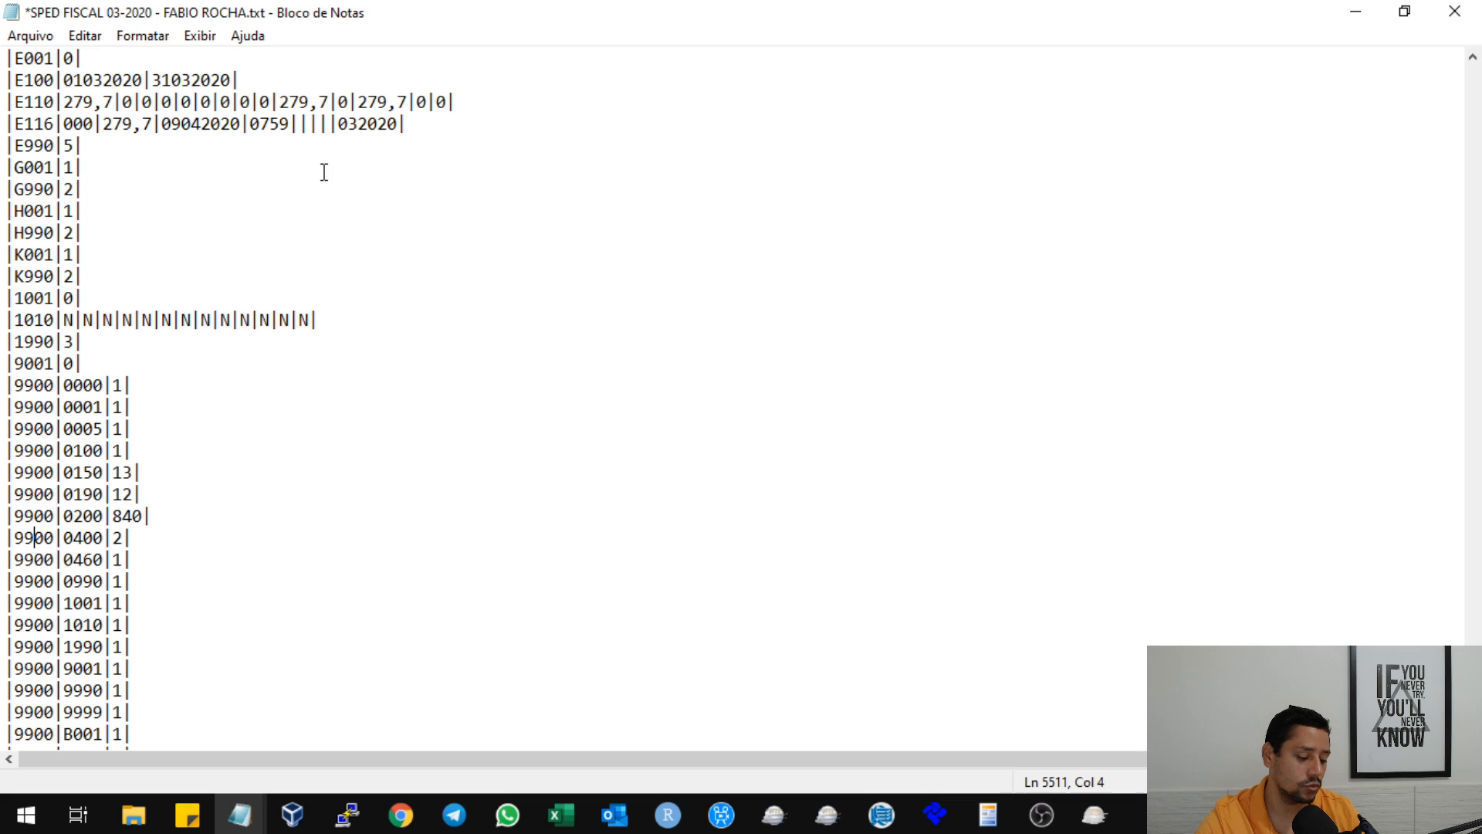
Save the text file, then switch to Sped Fiscal and close the import error report.
{"action": "key", "text": "ctrl+s"}
{"action": "left_click", "coordinate": [436, 289]}
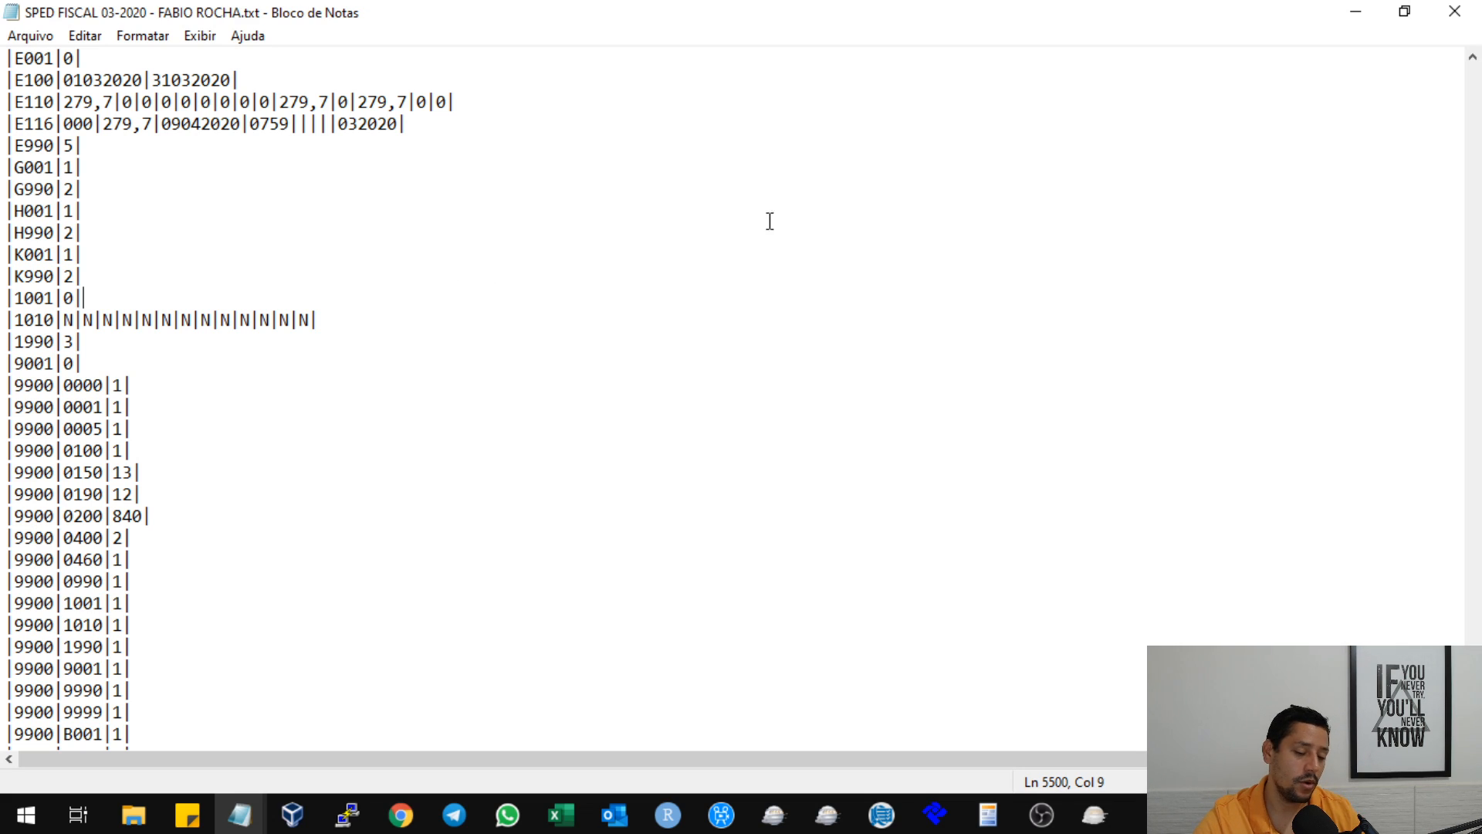
{"action": "left_click", "coordinate": [1095, 814]}
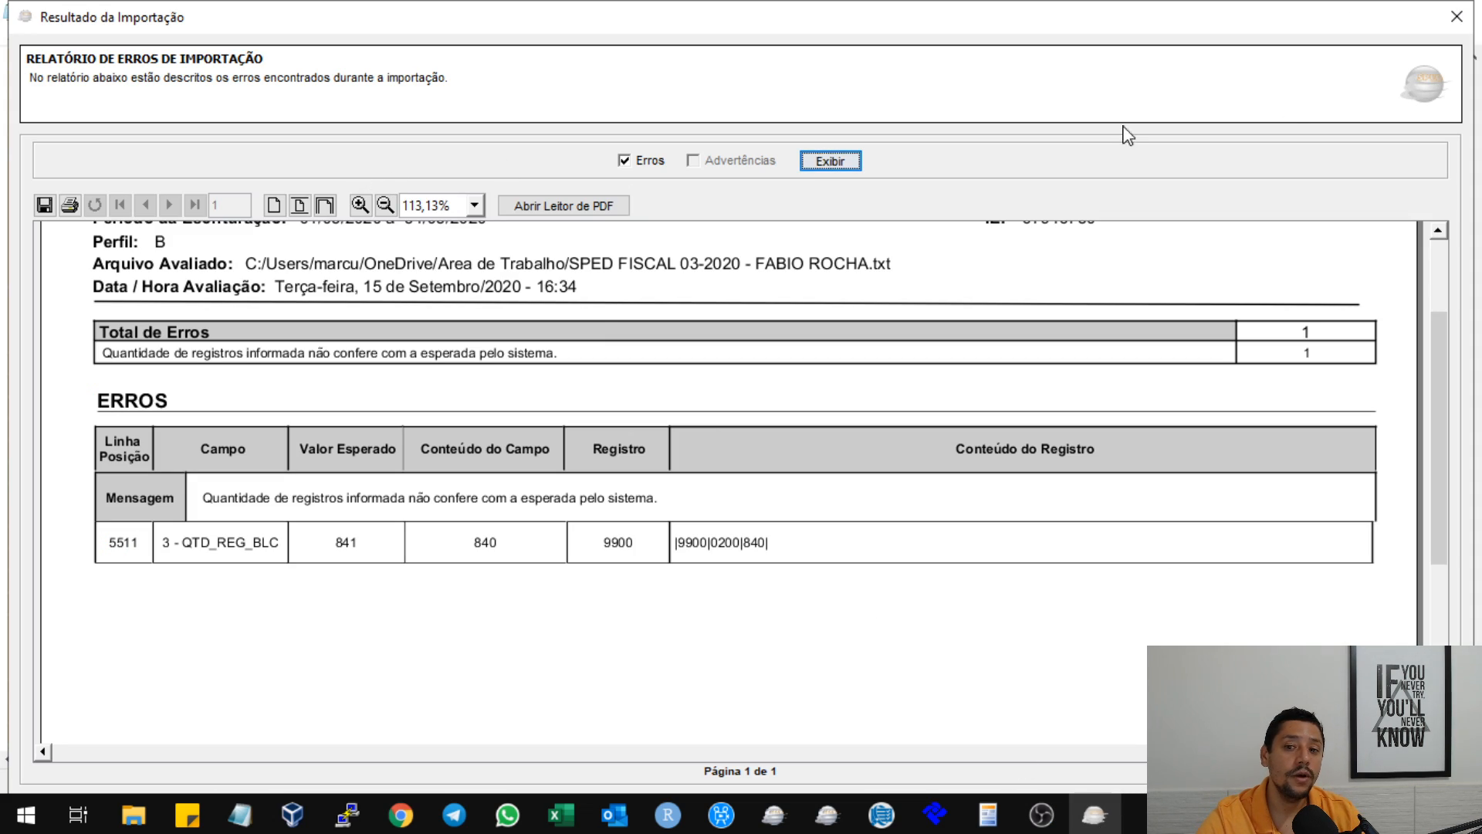
{"action": "left_click", "coordinate": [1456, 16]}
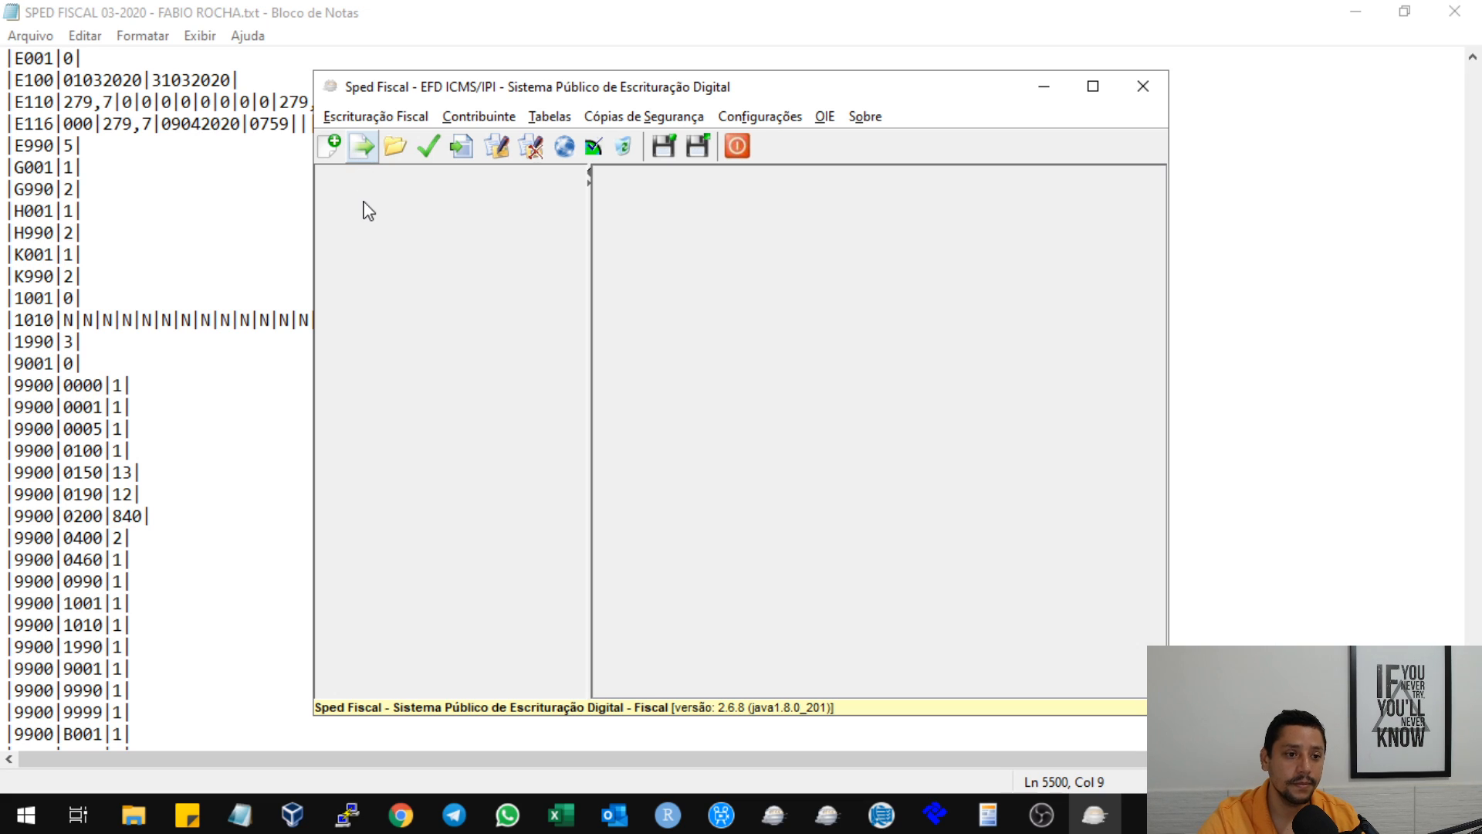
Import the SPED FISCAL 03-2020 text file from Área de Trabalho, listing the files in Detalhes view sorted by modification date.
{"action": "left_click_drag", "start_coordinate": [883, 92], "coordinate": [851, 63]}
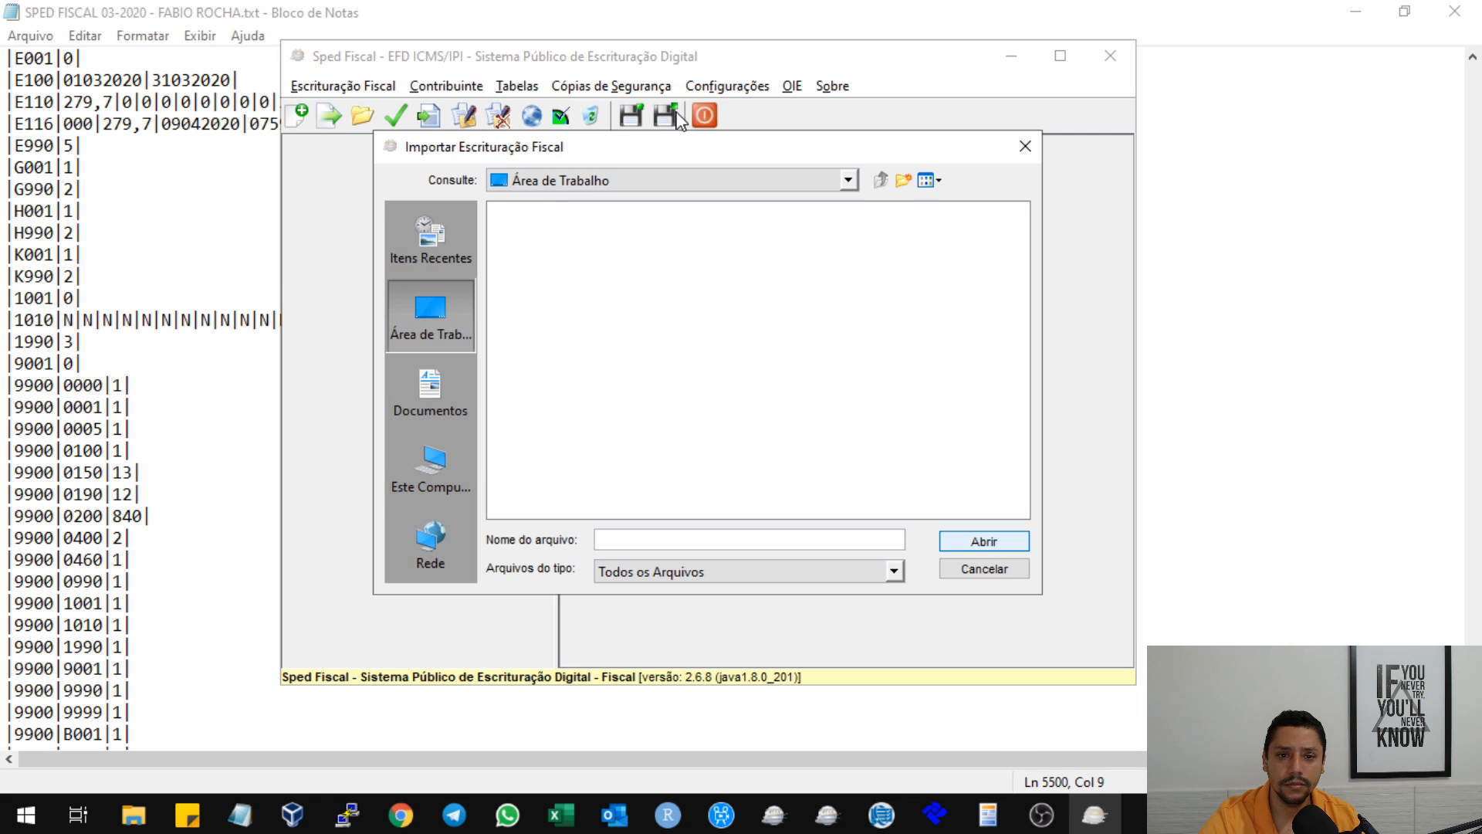
{"action": "left_click", "coordinate": [922, 184]}
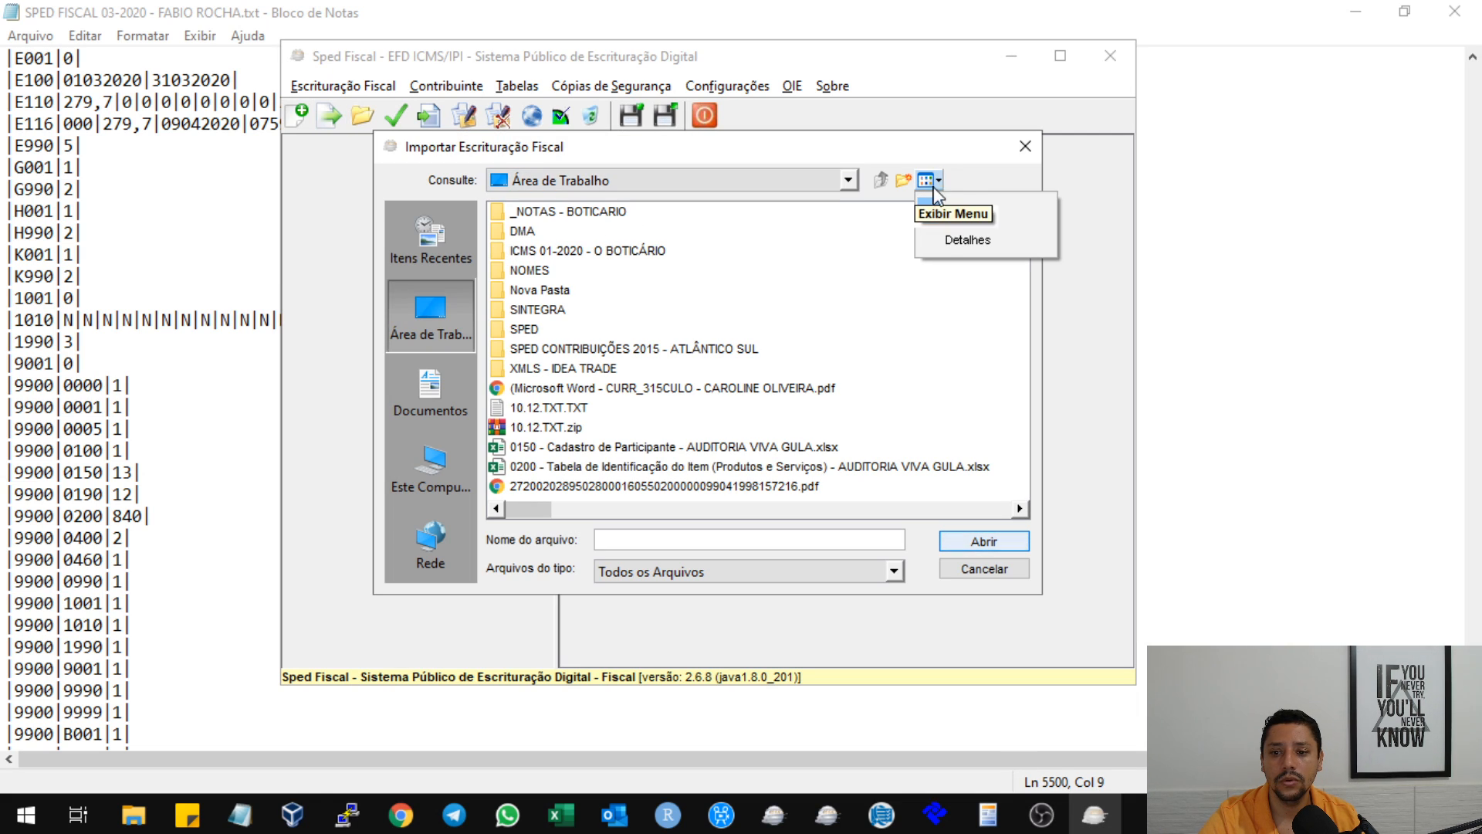
{"action": "left_click", "coordinate": [946, 239]}
{"action": "left_click", "coordinate": [954, 220]}
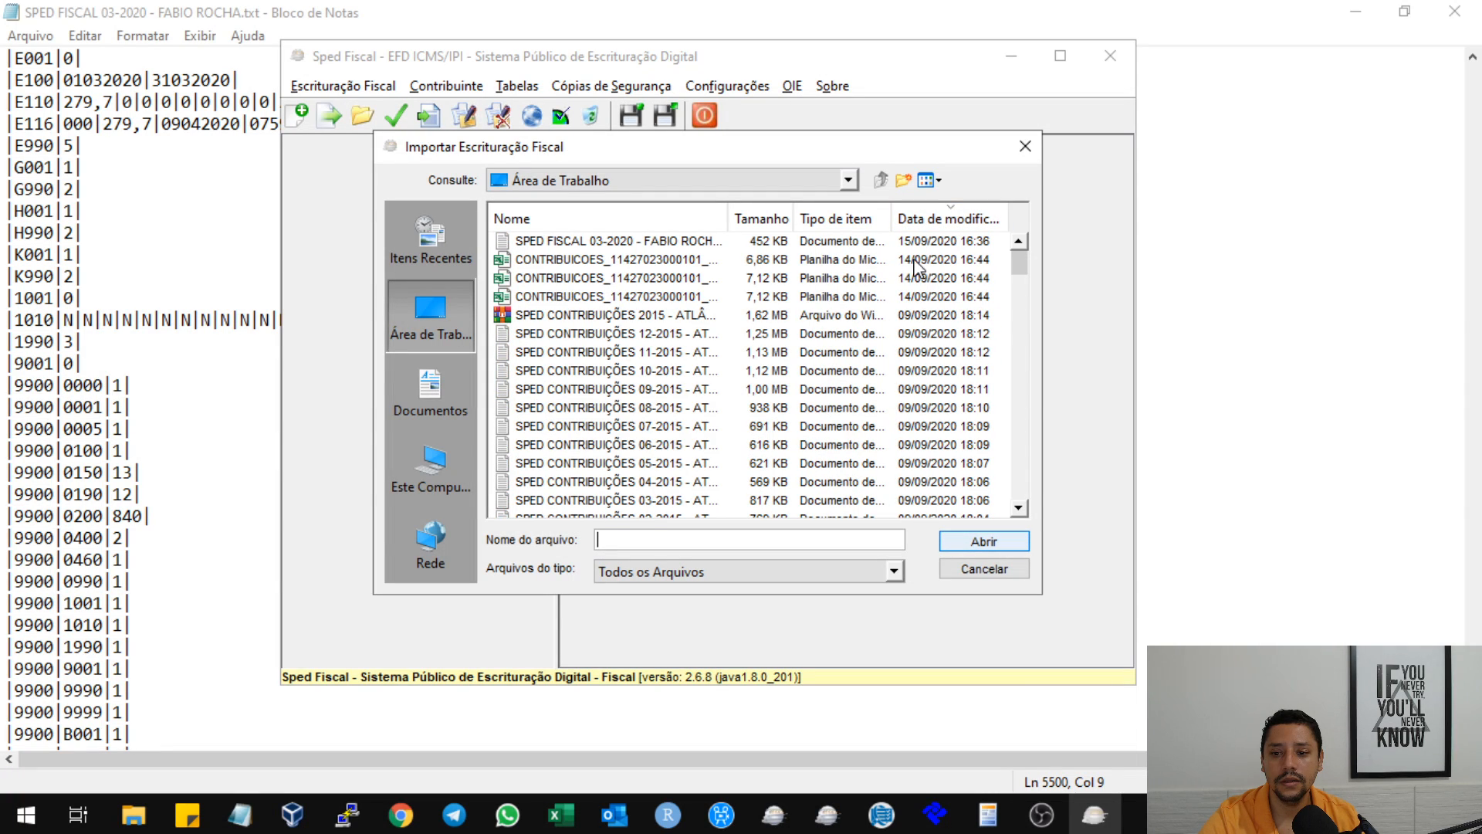
{"action": "left_click", "coordinate": [608, 242]}
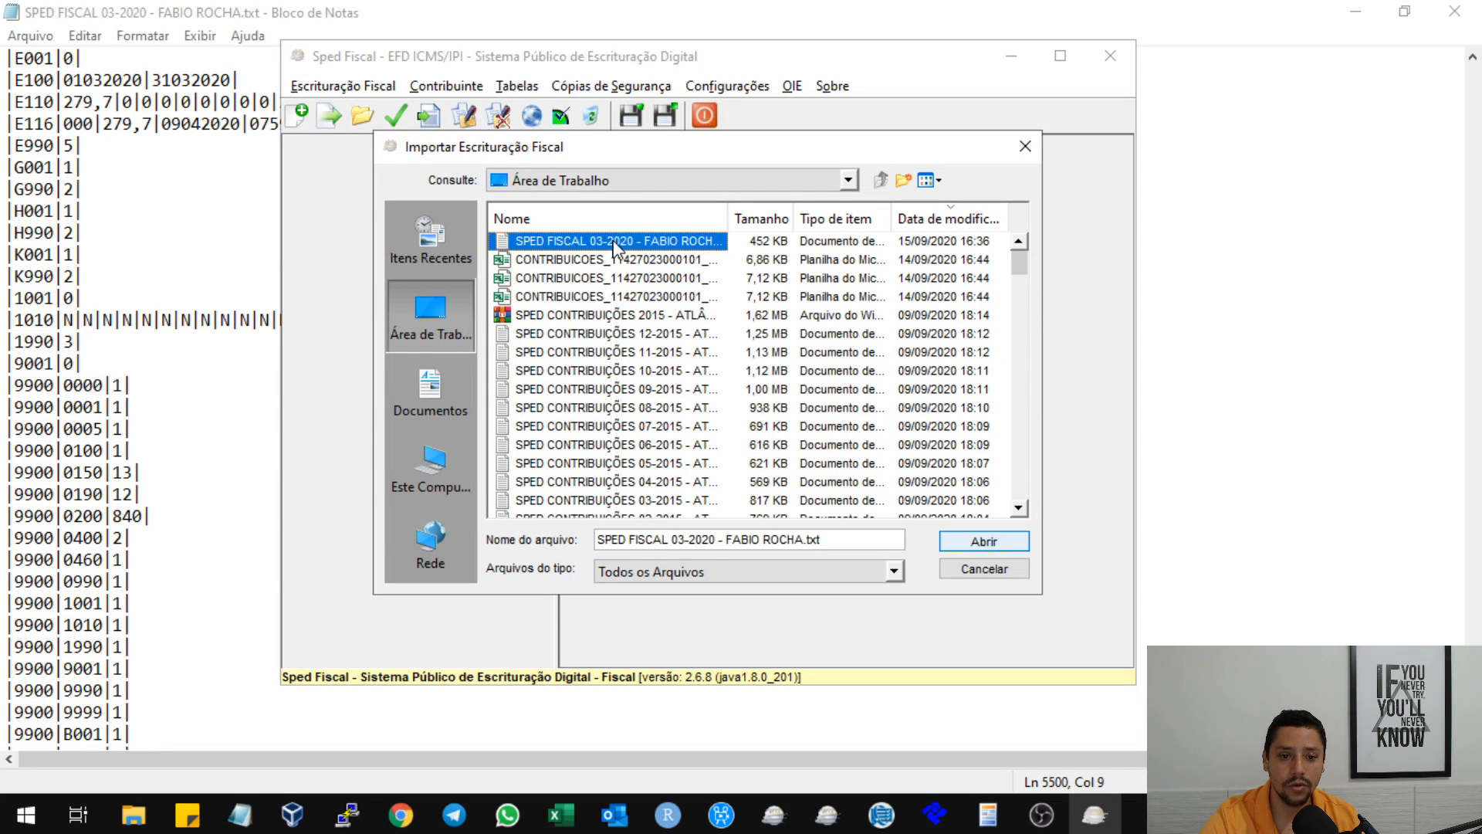
{"action": "left_click", "coordinate": [957, 540]}
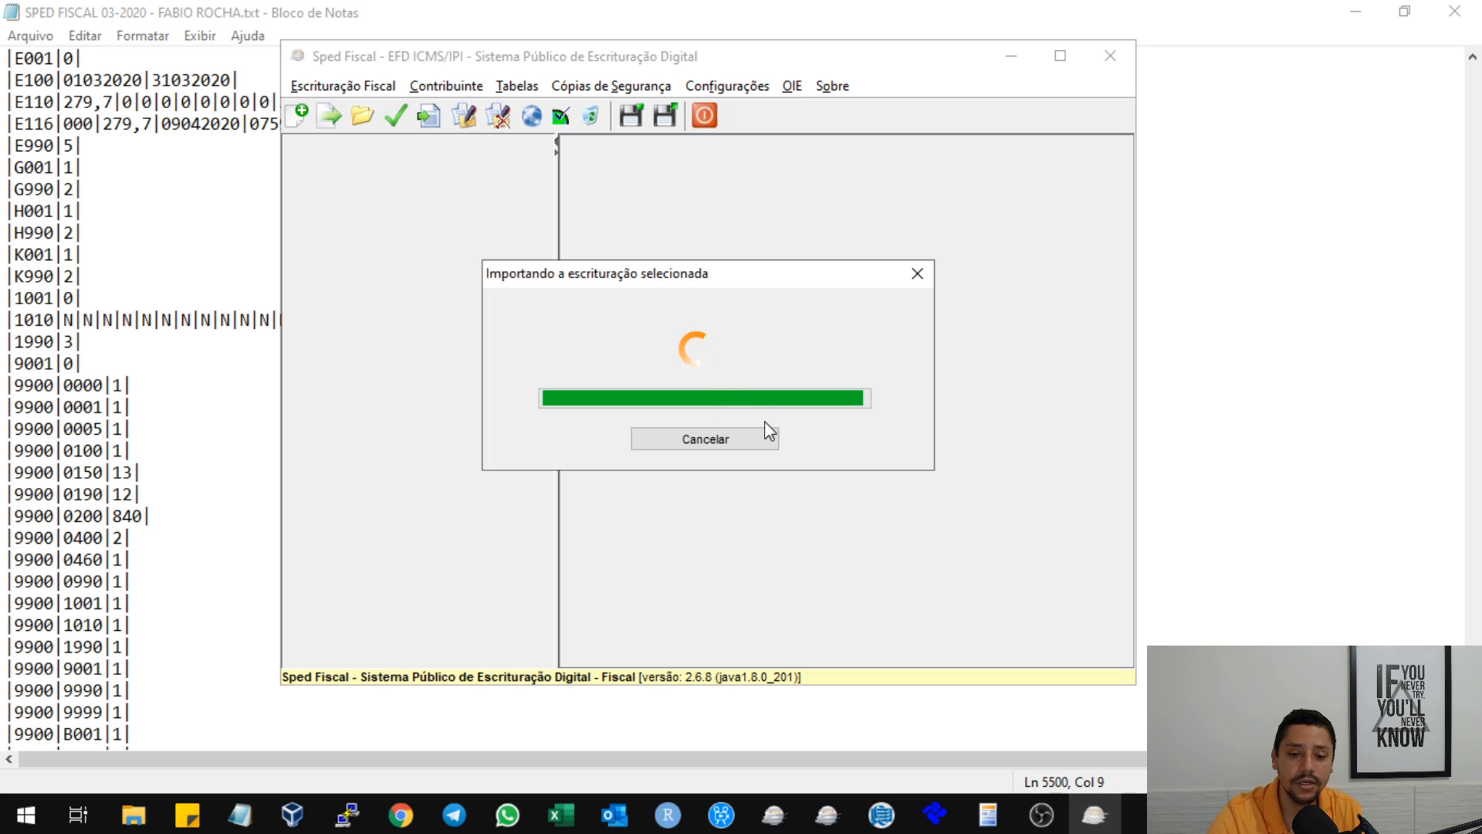
Open the new import report, display its detailed errors and examine the lines and expected values in the ERROS table.
{"action": "left_click", "coordinate": [710, 411]}
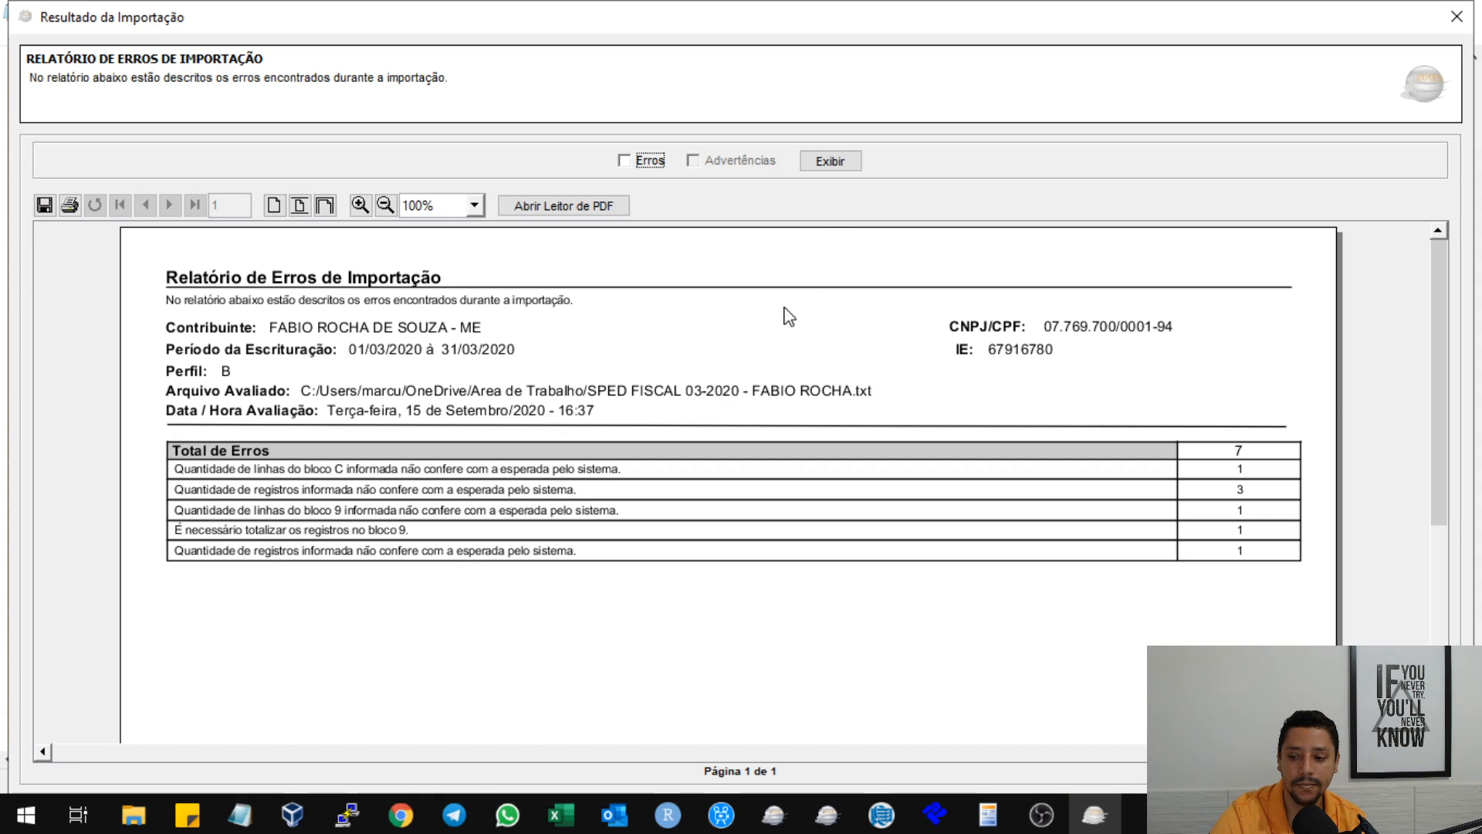
{"action": "left_click", "coordinate": [648, 162]}
{"action": "left_click", "coordinate": [830, 161]}
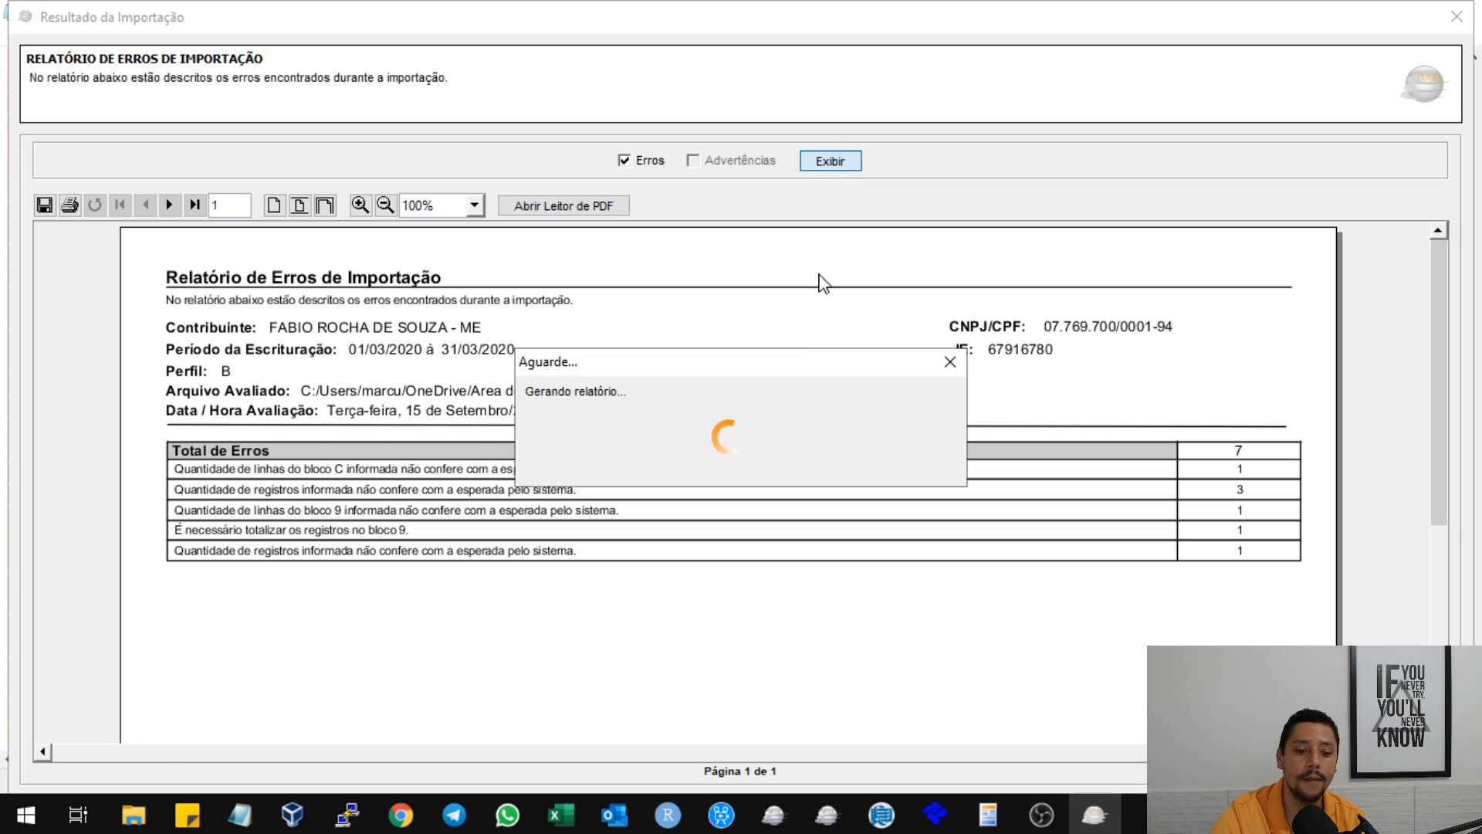
{"action": "scroll", "coordinate": [700, 363], "scroll_direction": "down", "scroll_amount": 8}
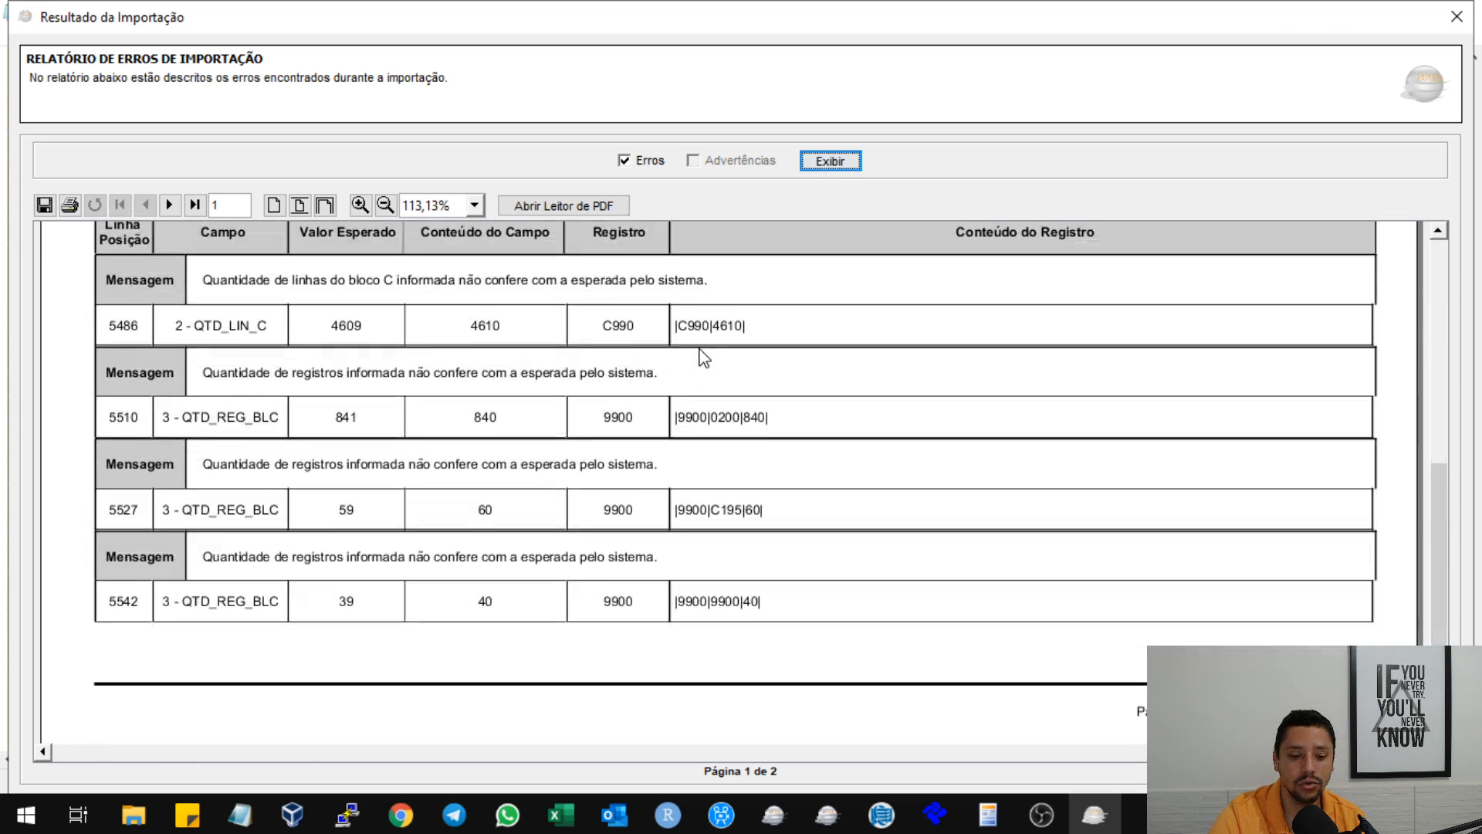
{"action": "scroll", "coordinate": [704, 358], "scroll_direction": "up", "scroll_amount": 1}
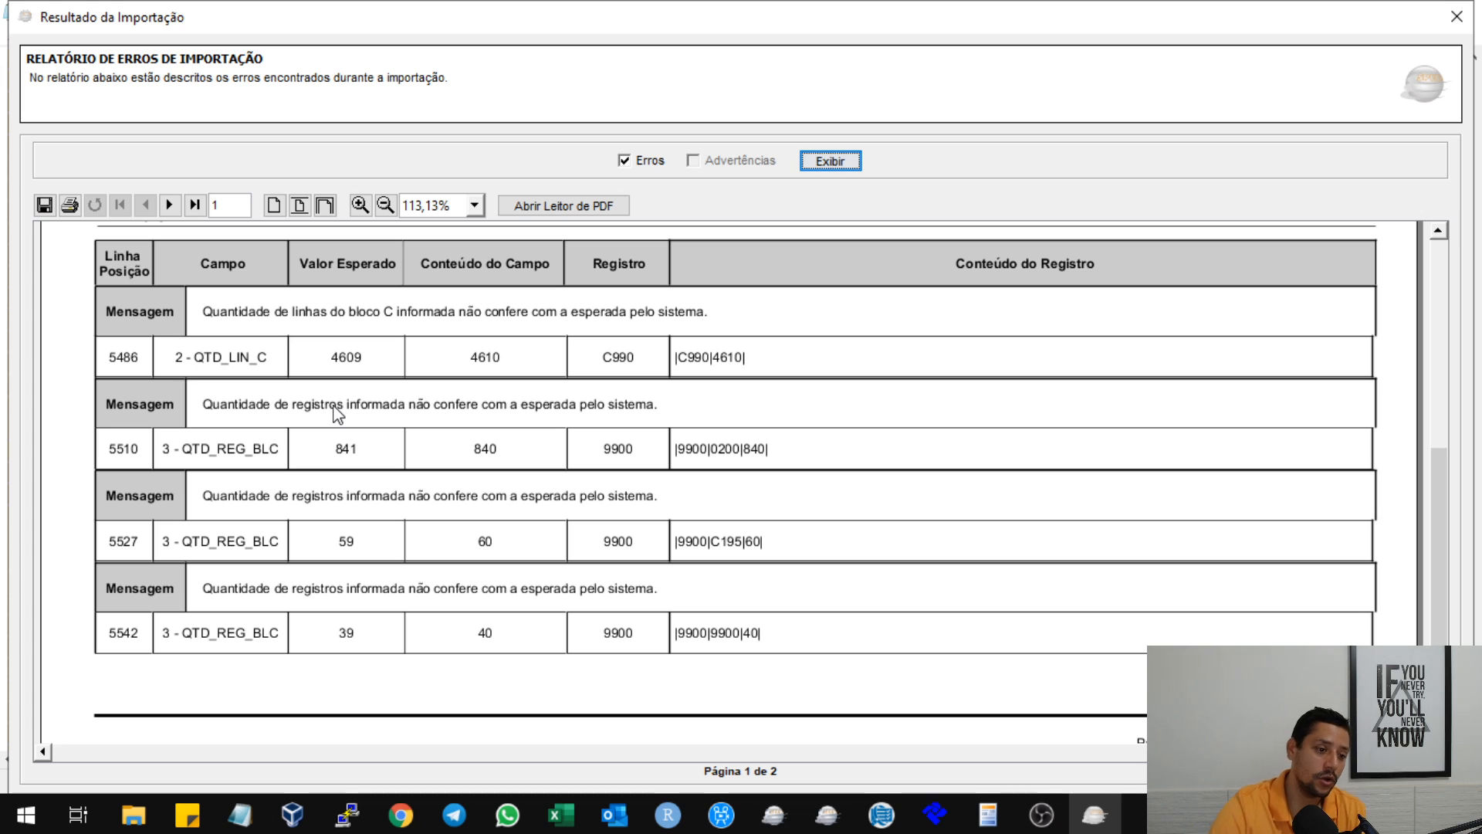
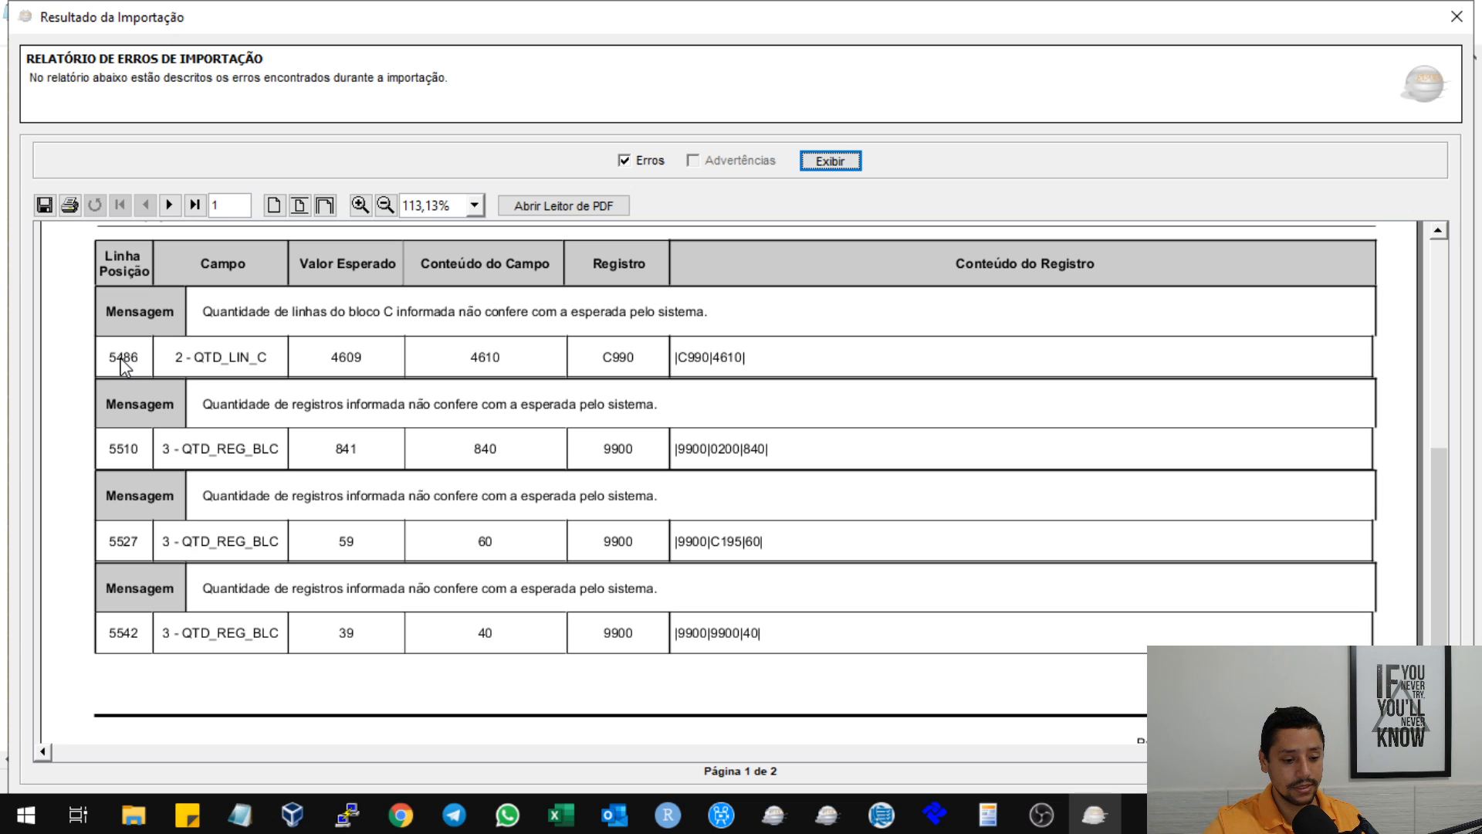
Switch to the SPED FISCAL 03-2020 text file in Notepad, go to line 5486 and set the C990 total to 4609.
{"action": "left_click", "coordinate": [239, 814]}
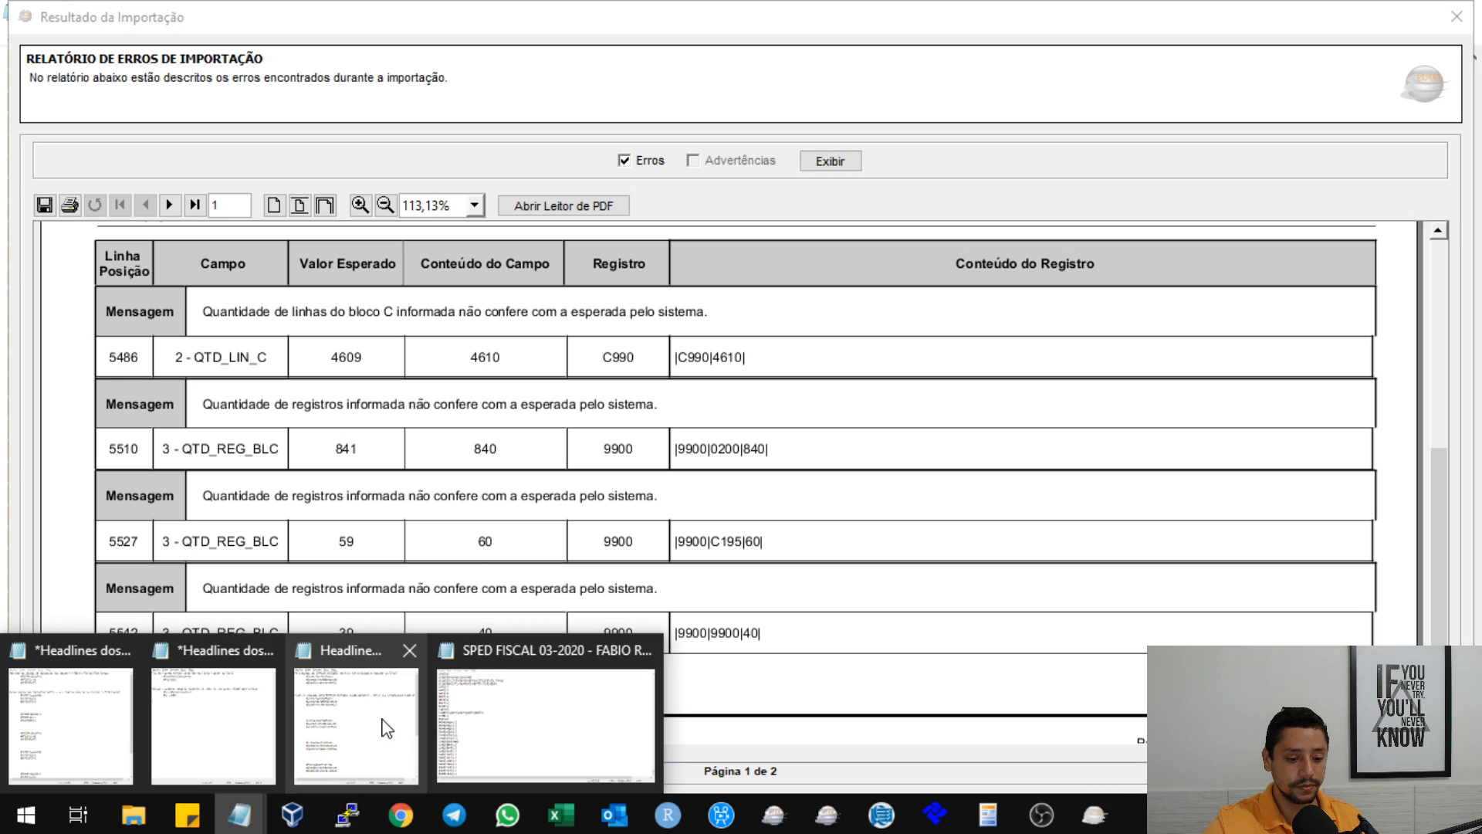
{"action": "left_click", "coordinate": [509, 705]}
{"action": "key", "text": "ctrl+g"}
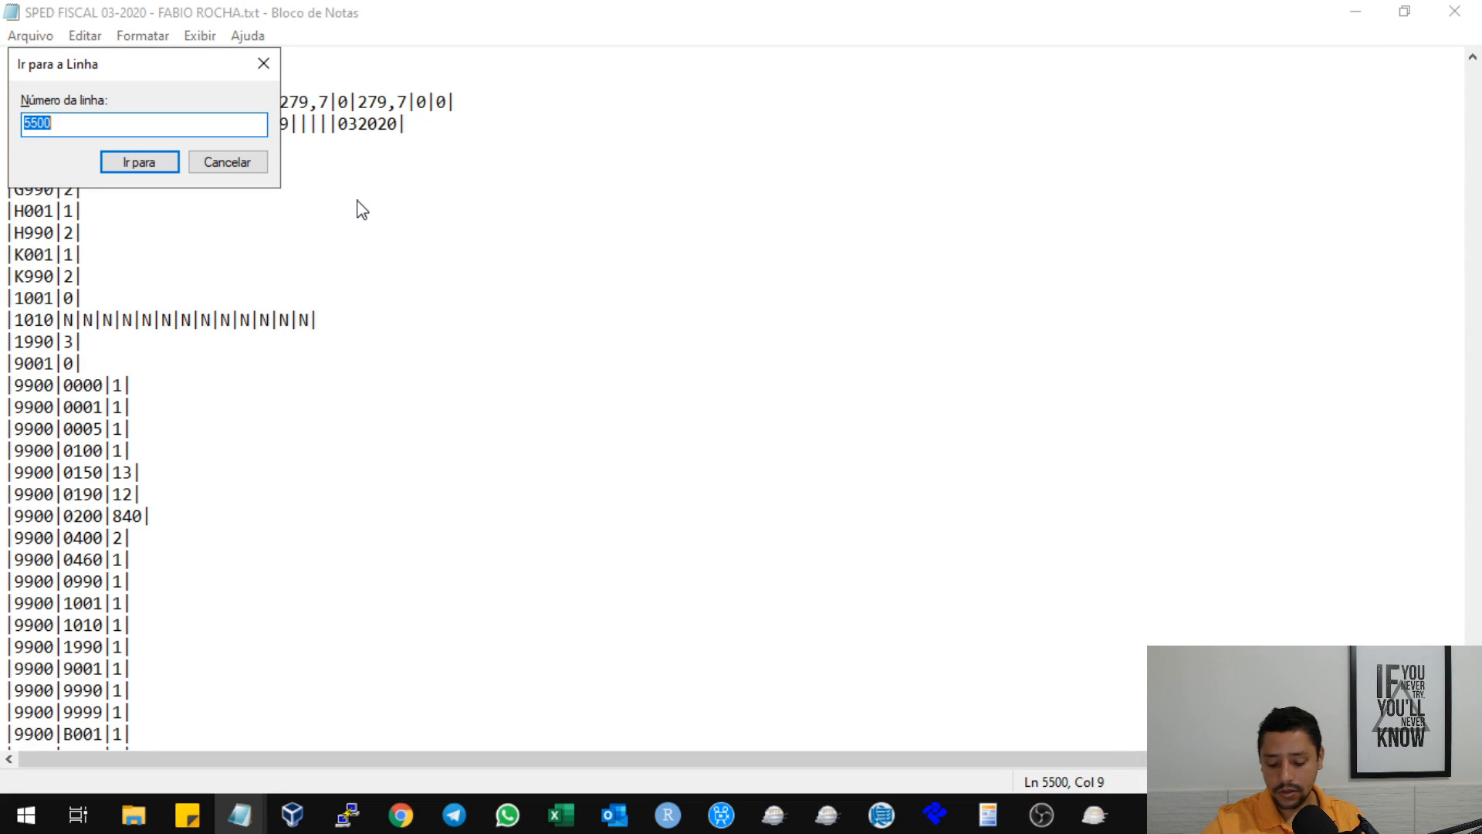
{"action": "type", "text": "5486"}
{"action": "key", "text": "Return"}
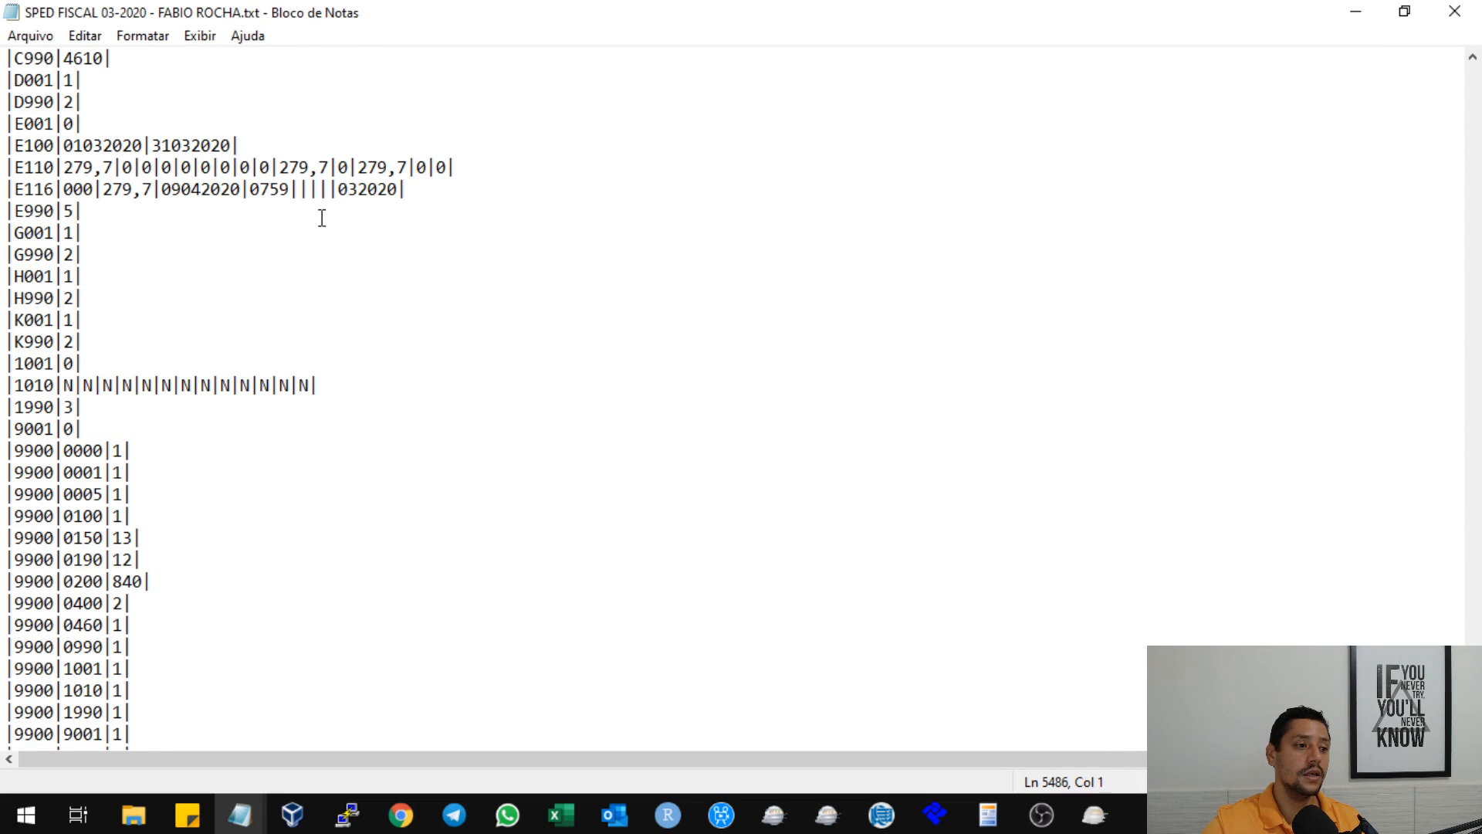
{"action": "left_click", "coordinate": [74, 59]}
{"action": "scroll", "coordinate": [108, 122], "scroll_direction": "up", "scroll_amount": 2}
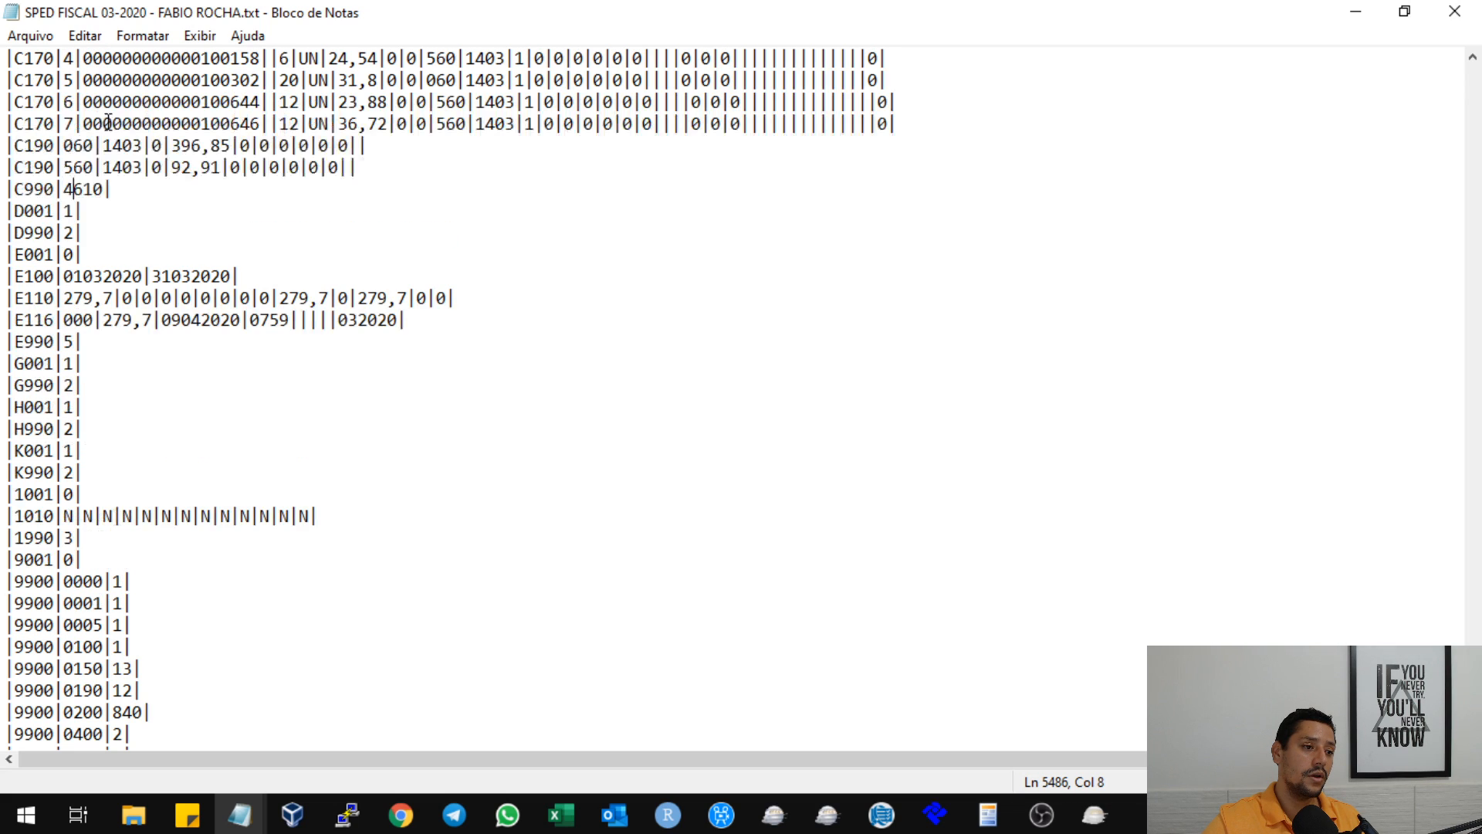
{"action": "left_click", "coordinate": [94, 188]}
{"action": "key", "text": "BackSpace"}
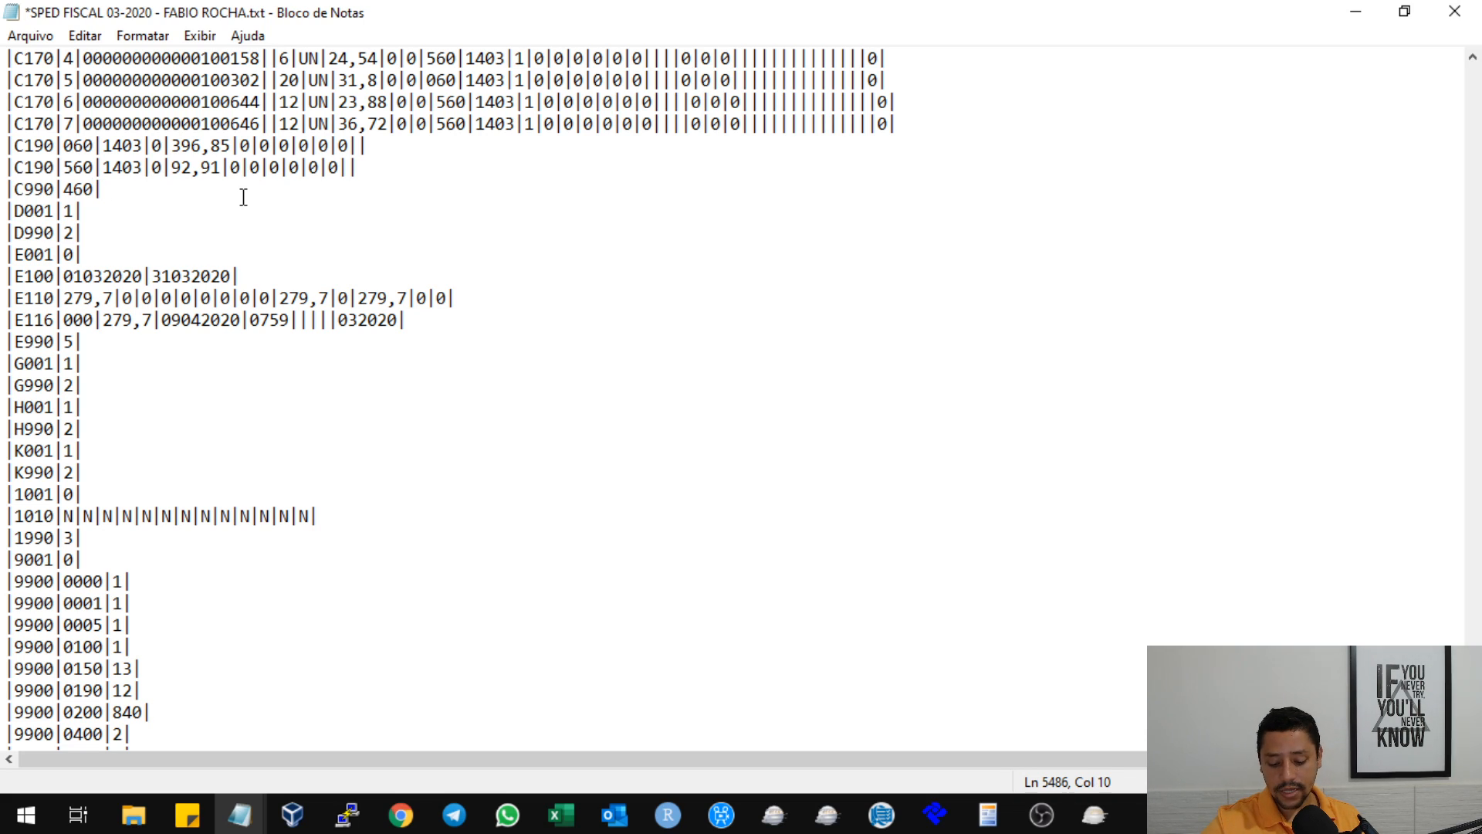
{"action": "type", "text": "9"}
{"action": "scroll", "coordinate": [287, 220], "scroll_direction": "down", "scroll_amount": 2}
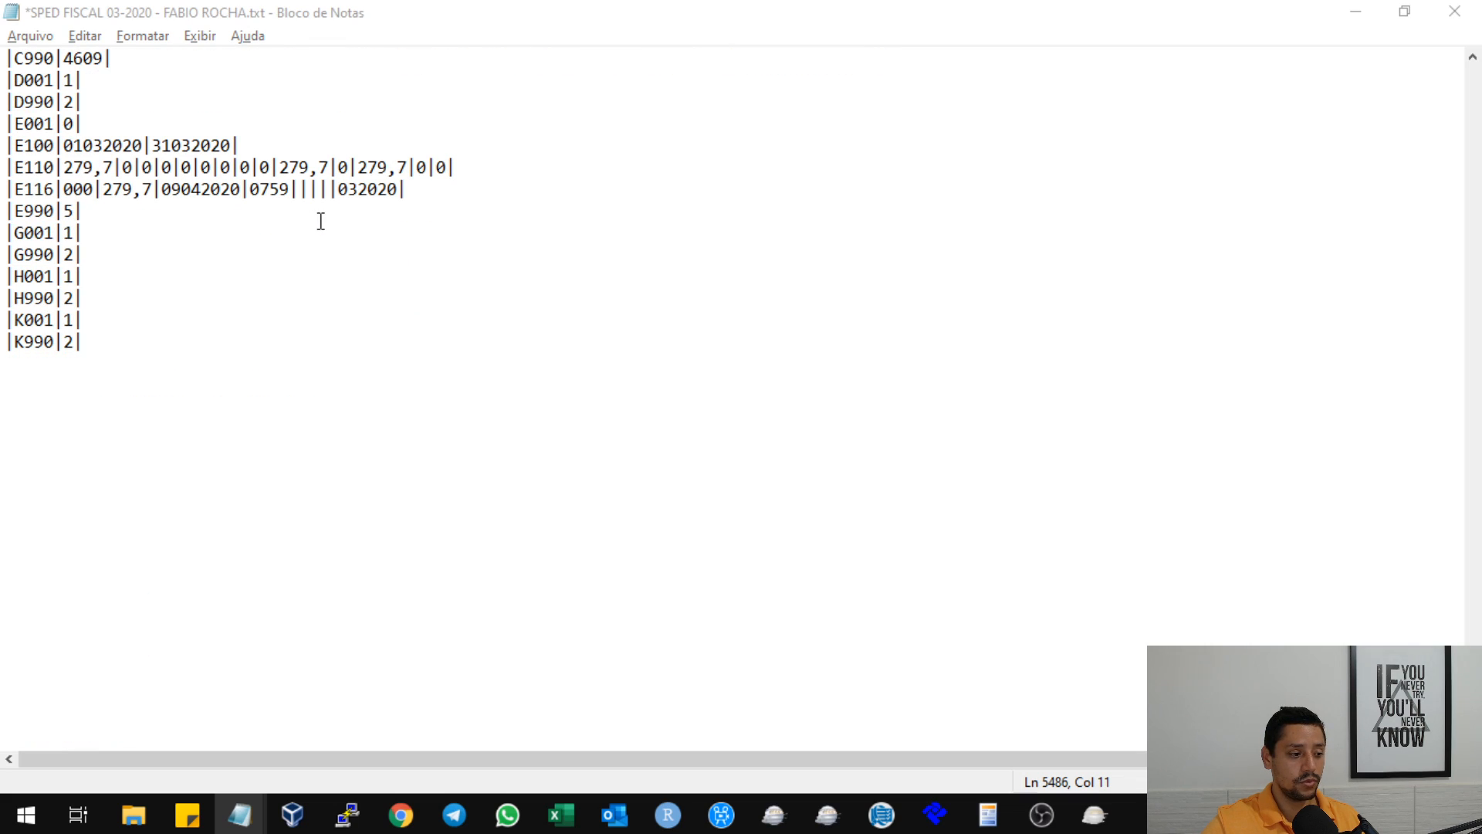
Switch back to the Sped Fiscal import error report and examine the block total errors on pages 1 and 2.
{"action": "key", "text": "alt+Tab"}
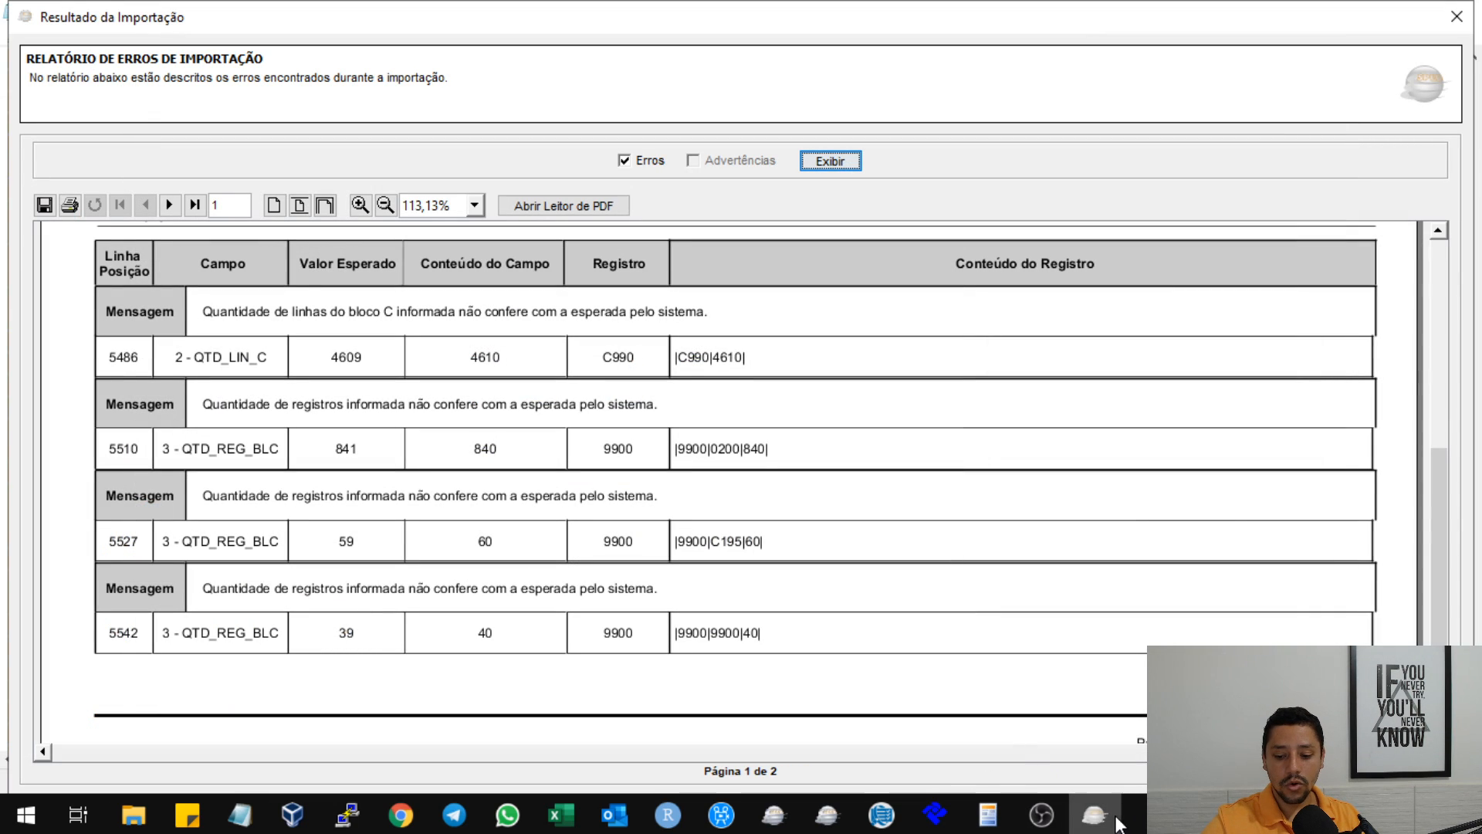
{"action": "scroll", "coordinate": [301, 363], "scroll_direction": "down", "scroll_amount": 1}
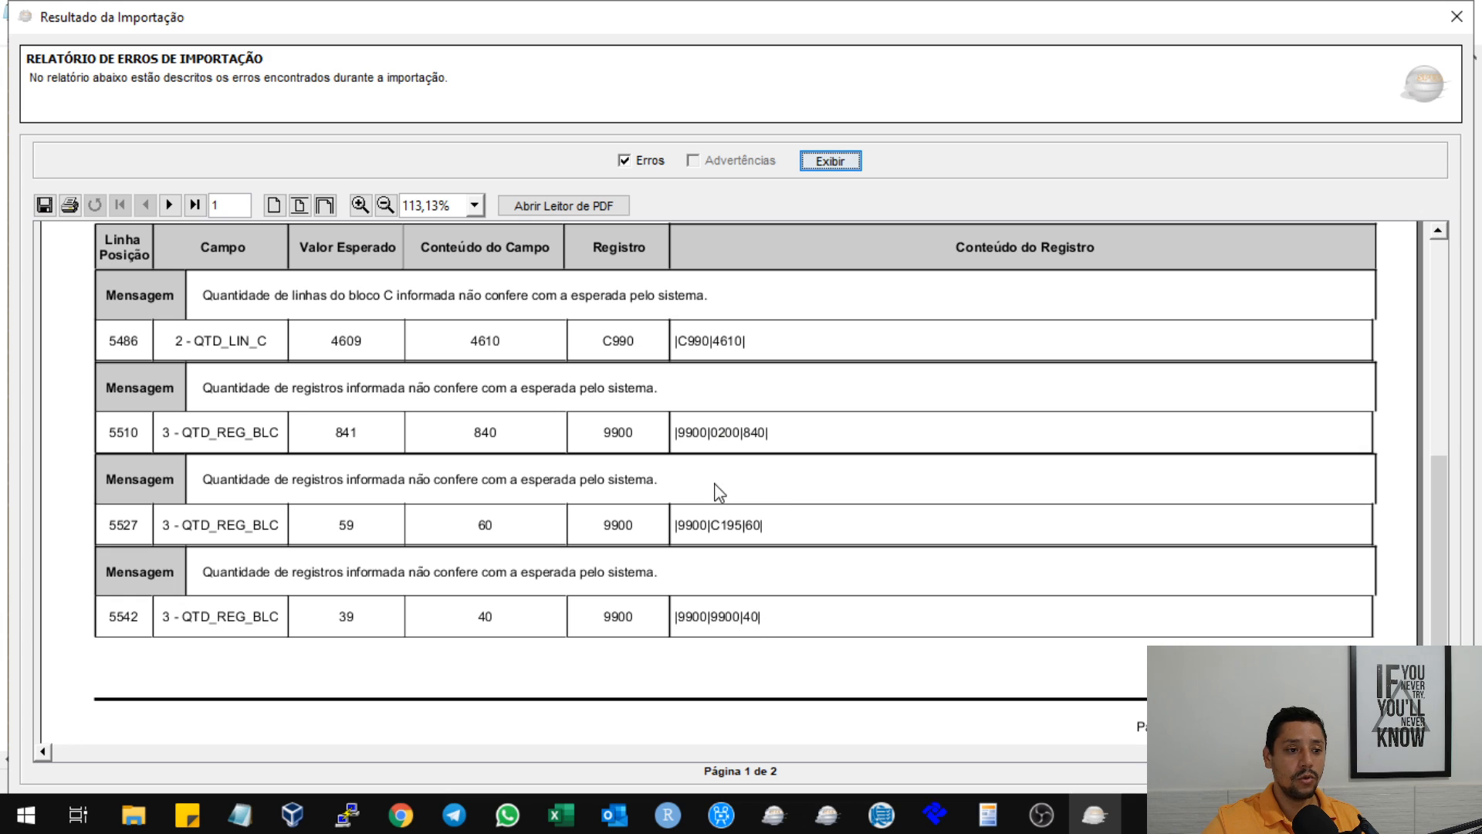
{"action": "left_click", "coordinate": [169, 206]}
{"action": "scroll", "coordinate": [628, 433], "scroll_direction": "up", "scroll_amount": 5}
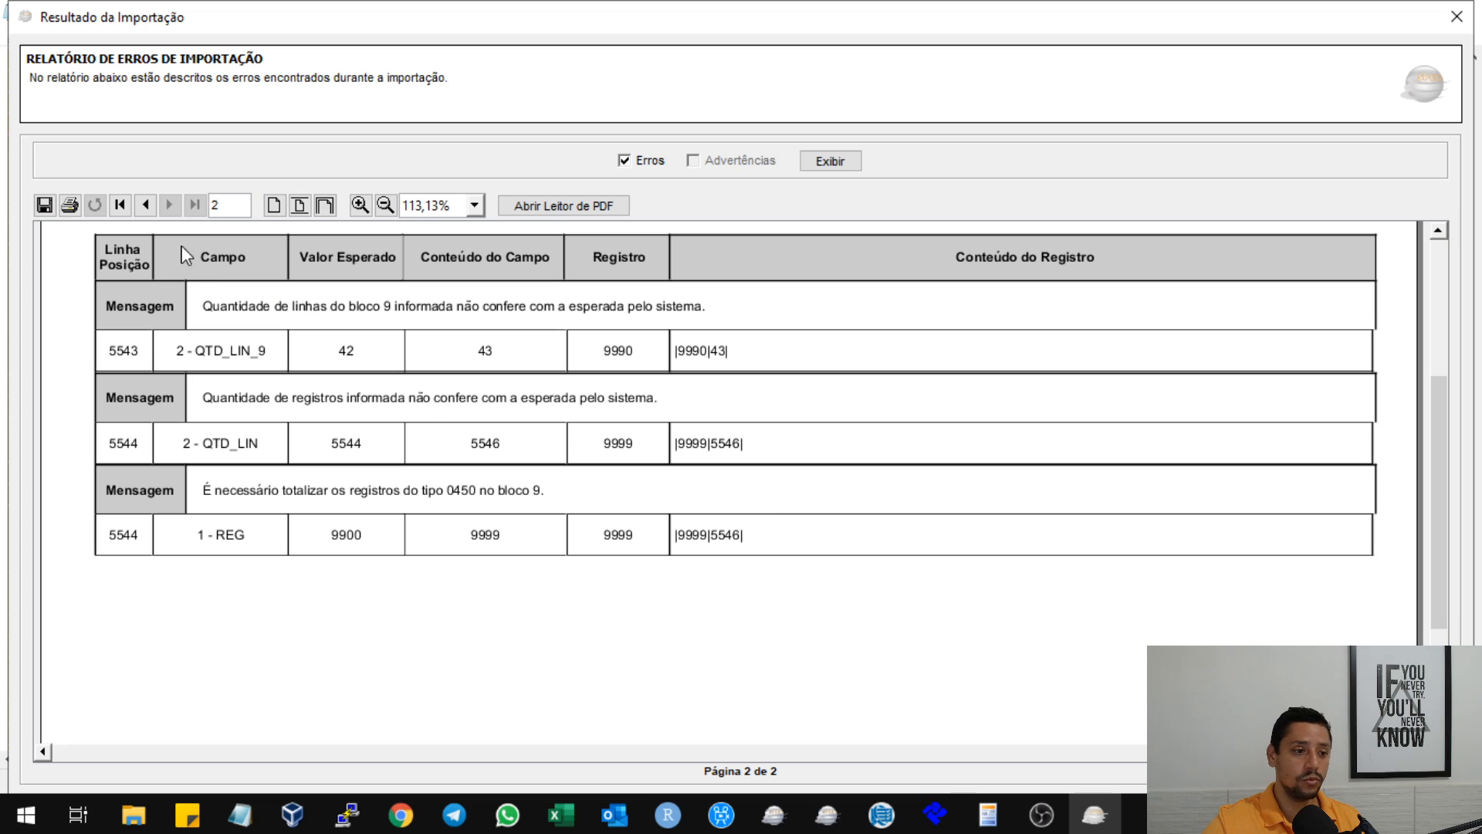
{"action": "left_click", "coordinate": [145, 205]}
{"action": "scroll", "coordinate": [857, 401], "scroll_direction": "down", "scroll_amount": 5}
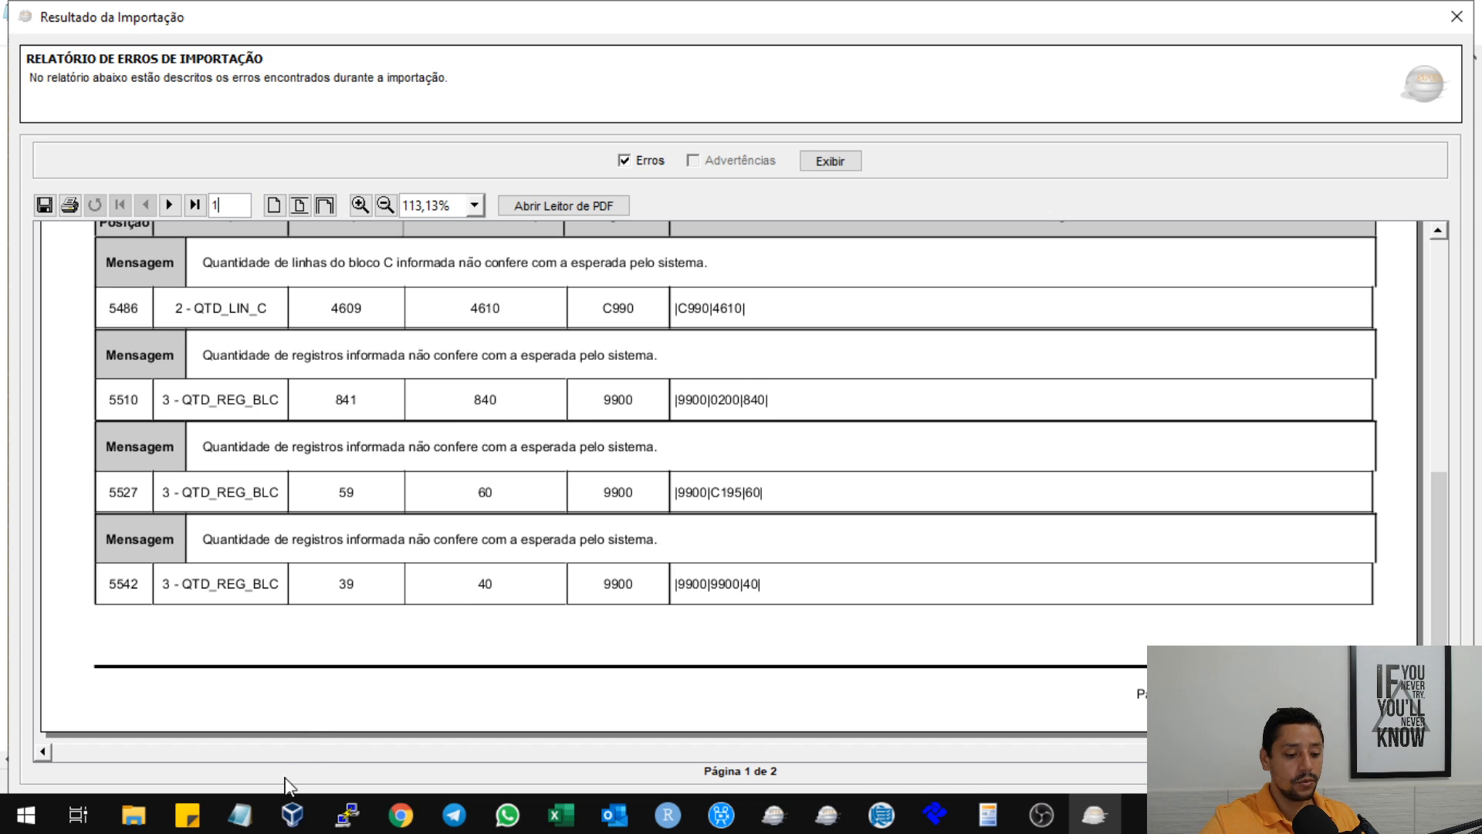
In the Notepad text file, go to line 5510 and set the 9900 total for register 0200 to 841.
{"action": "mouse_move", "coordinate": [240, 815]}
{"action": "left_click", "coordinate": [515, 706]}
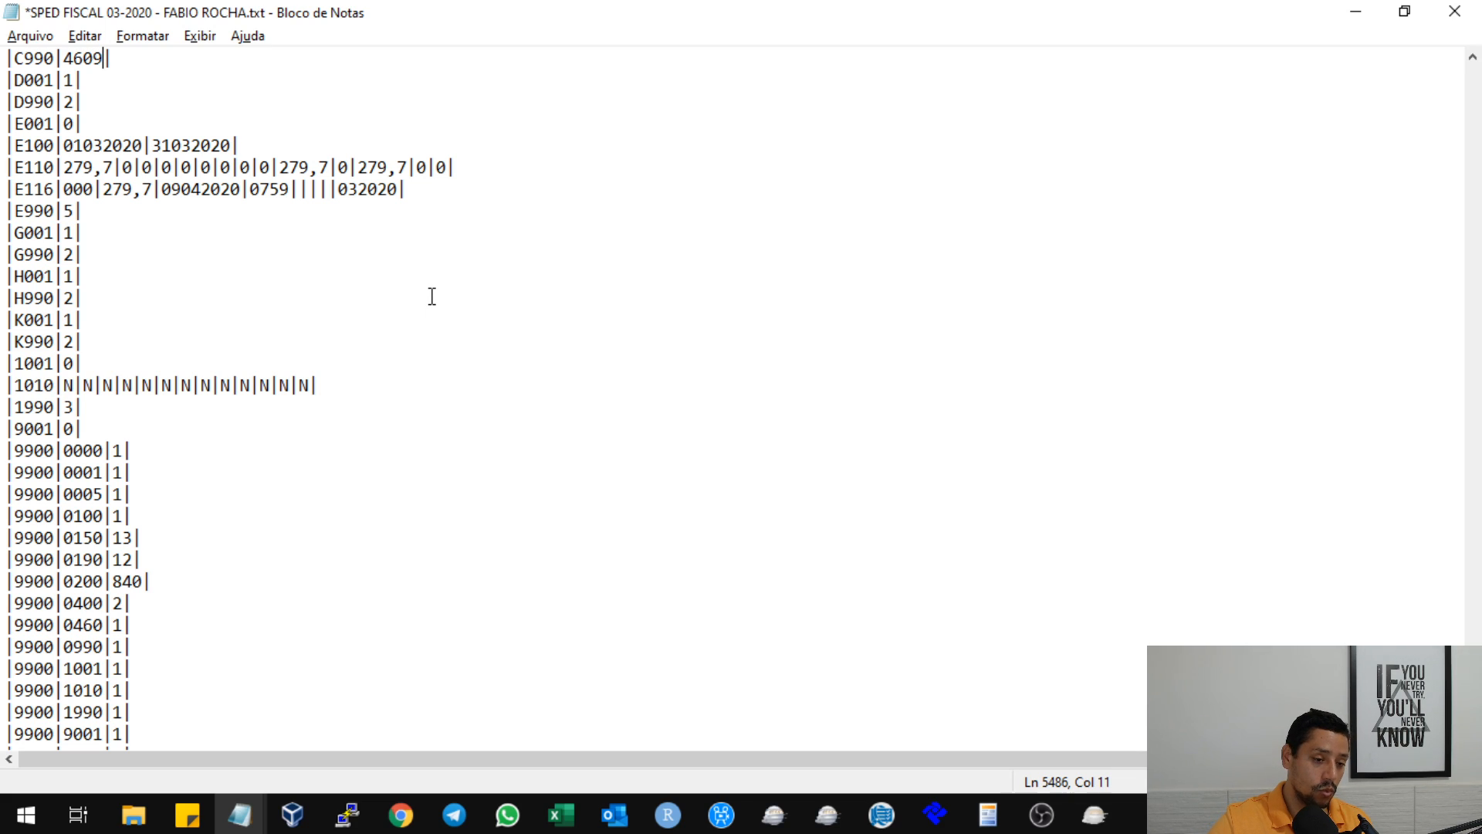
{"action": "key", "text": "ctrl+g"}
{"action": "type", "text": "5510"}
{"action": "key", "text": "Return"}
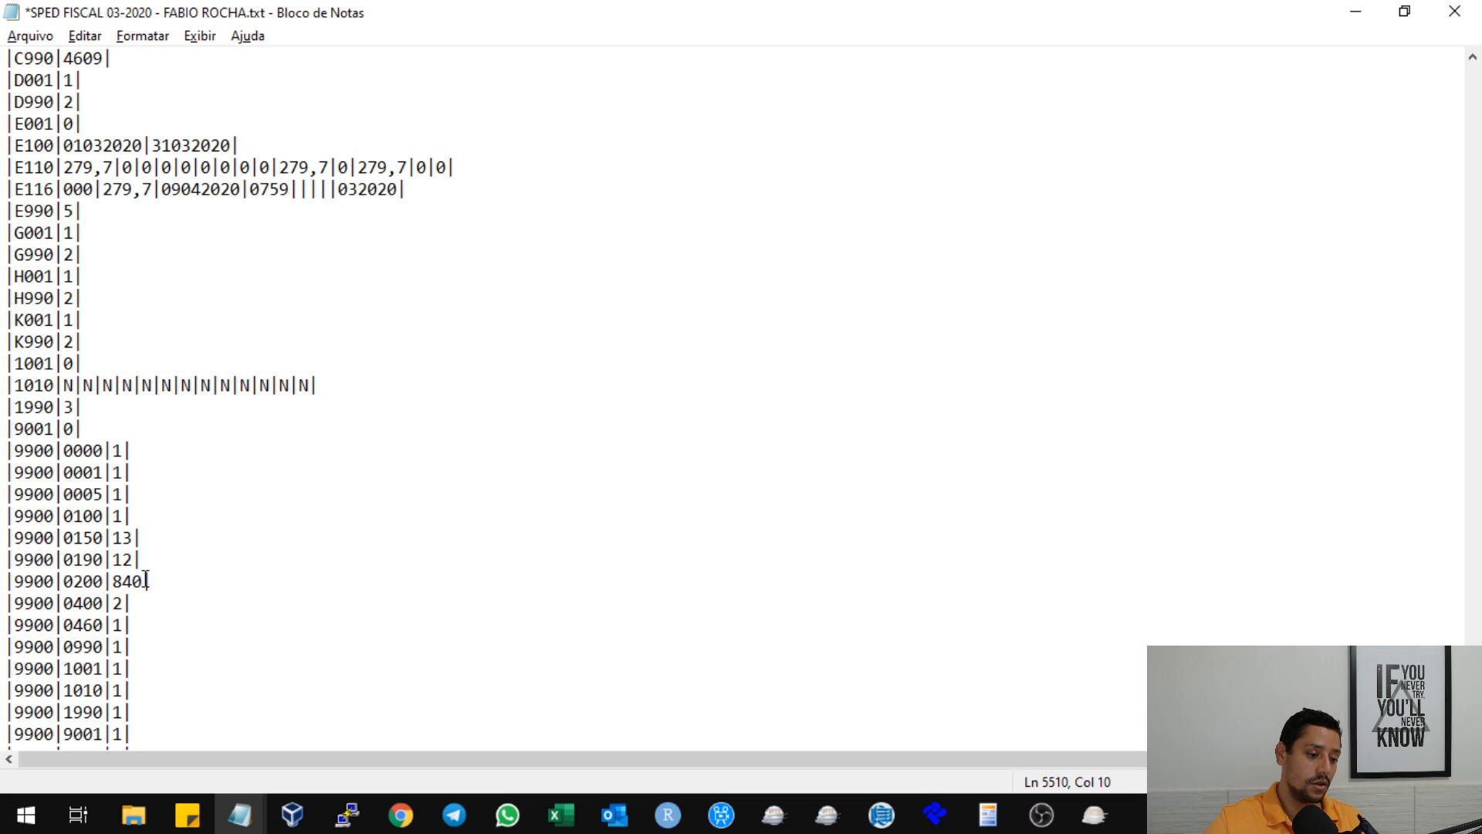
{"action": "key", "text": "BackSpace"}
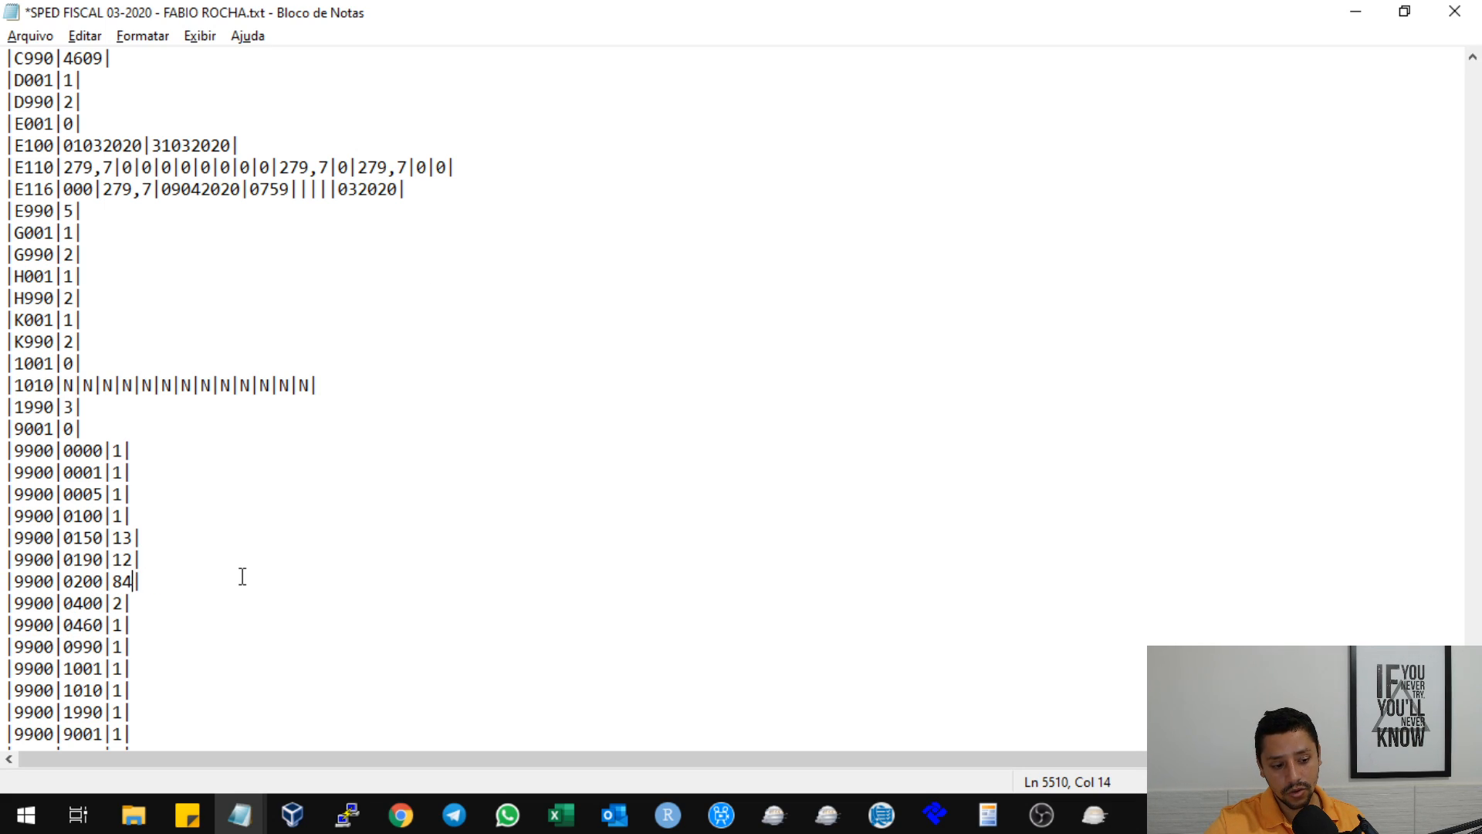
{"action": "type", "text": "1"}
{"action": "left_click", "coordinate": [392, 460]}
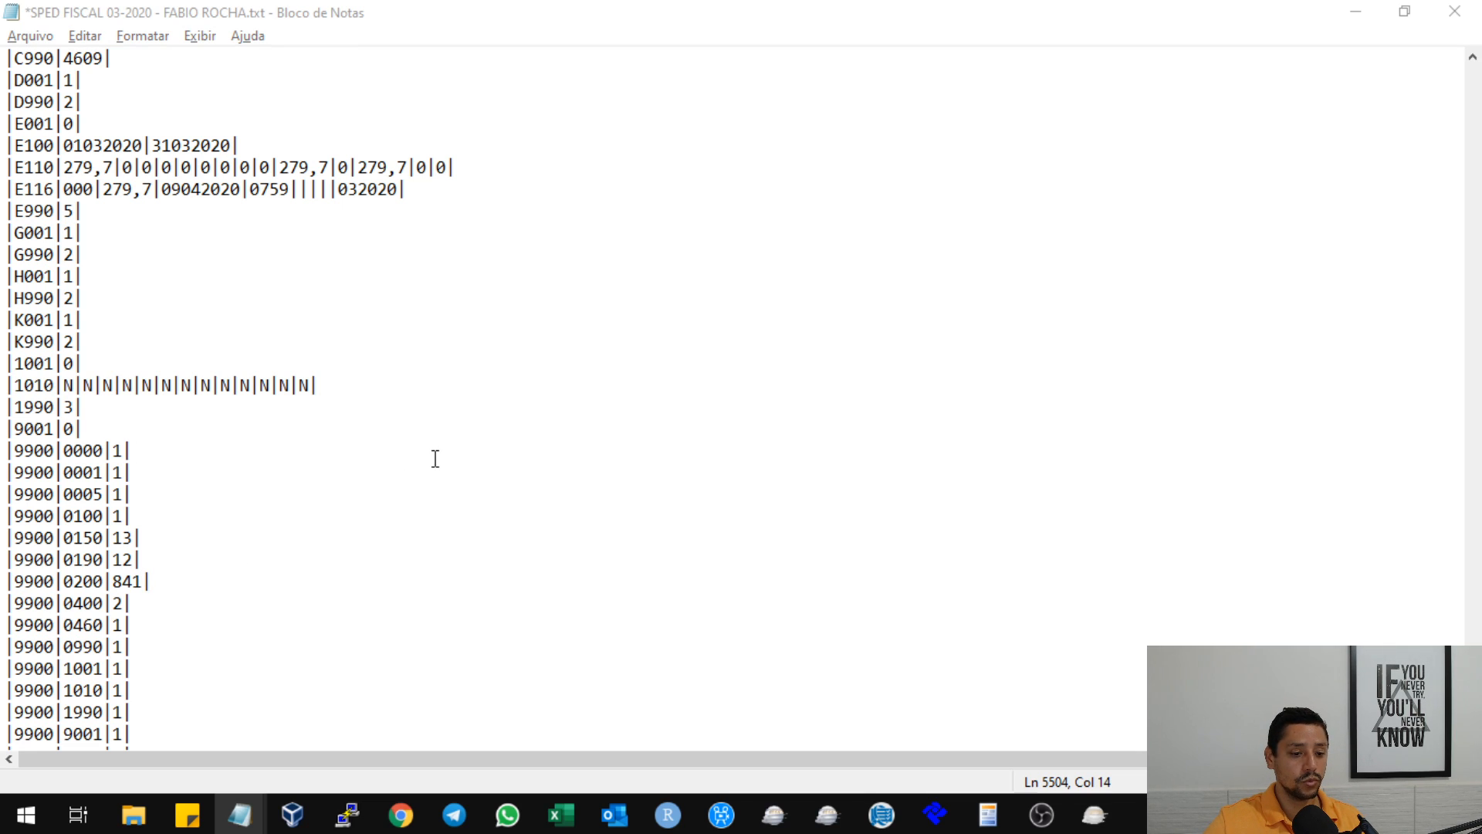
Check the C195 error in the import report, then set that register's 9900 total to 59 on line 5527 in Notepad.
{"action": "key", "text": "alt+Tab"}
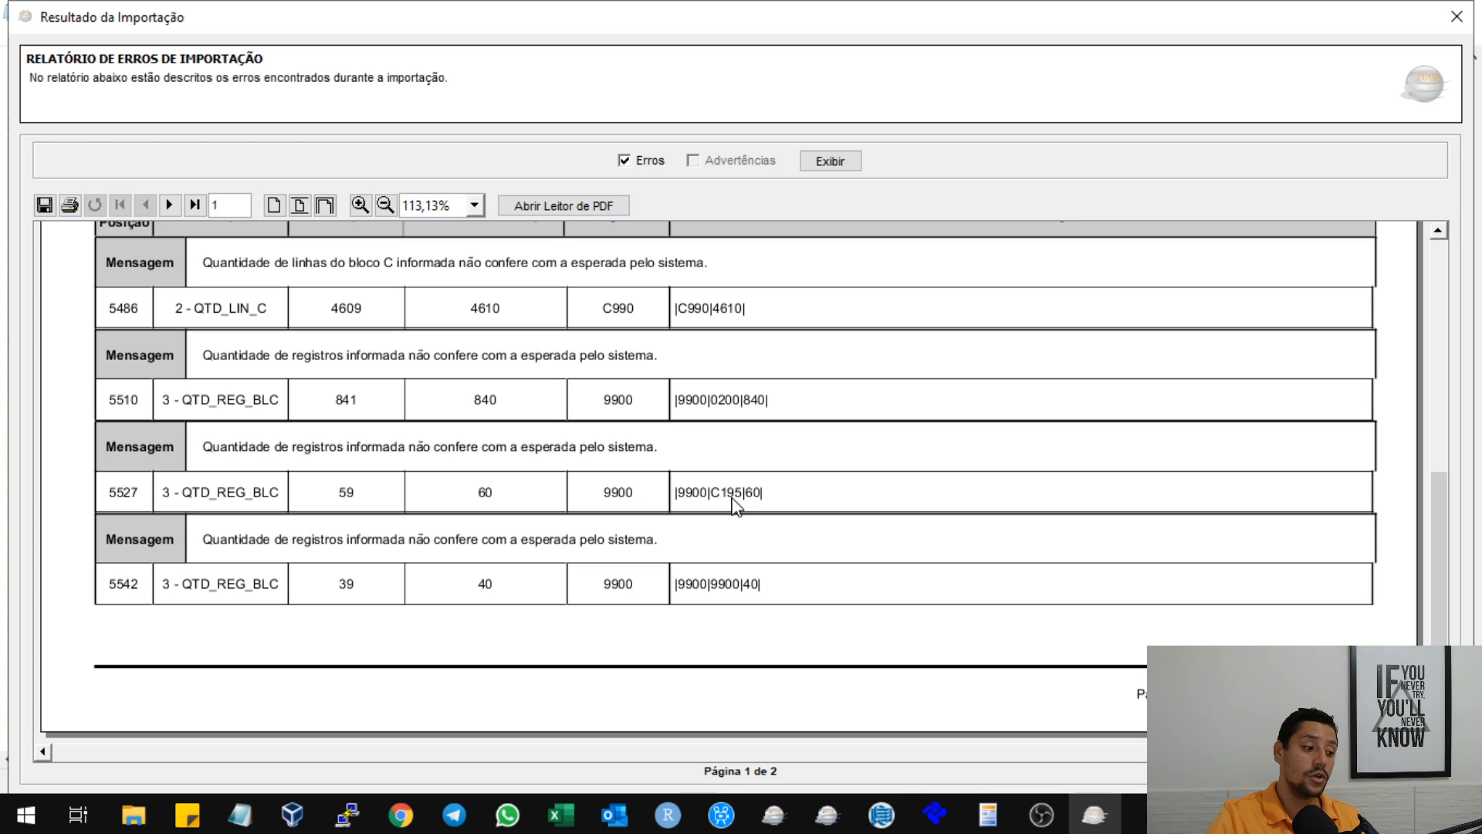
{"action": "scroll", "coordinate": [756, 439], "scroll_direction": "up", "scroll_amount": 1}
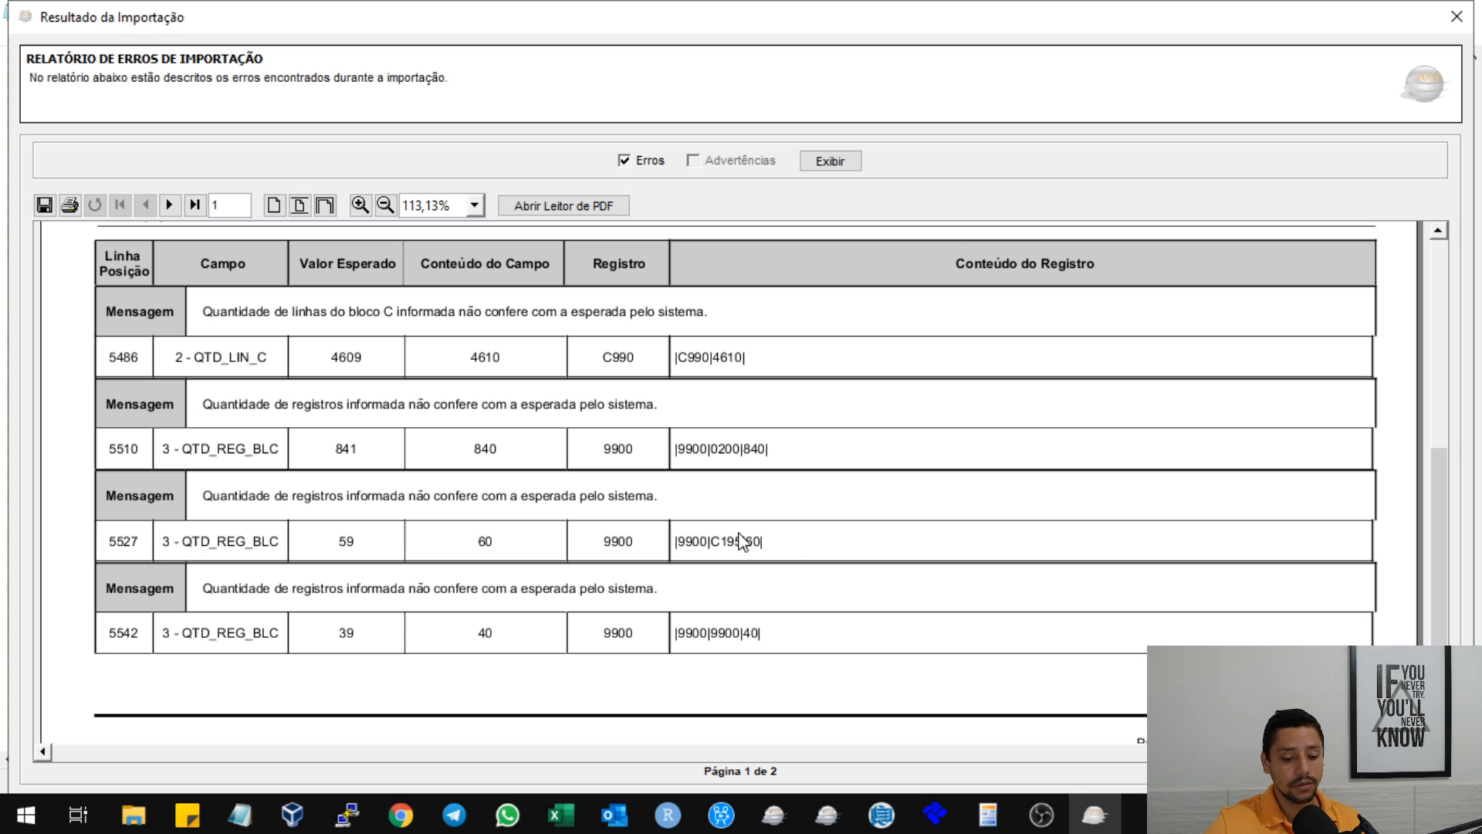
{"action": "left_click", "coordinate": [240, 814]}
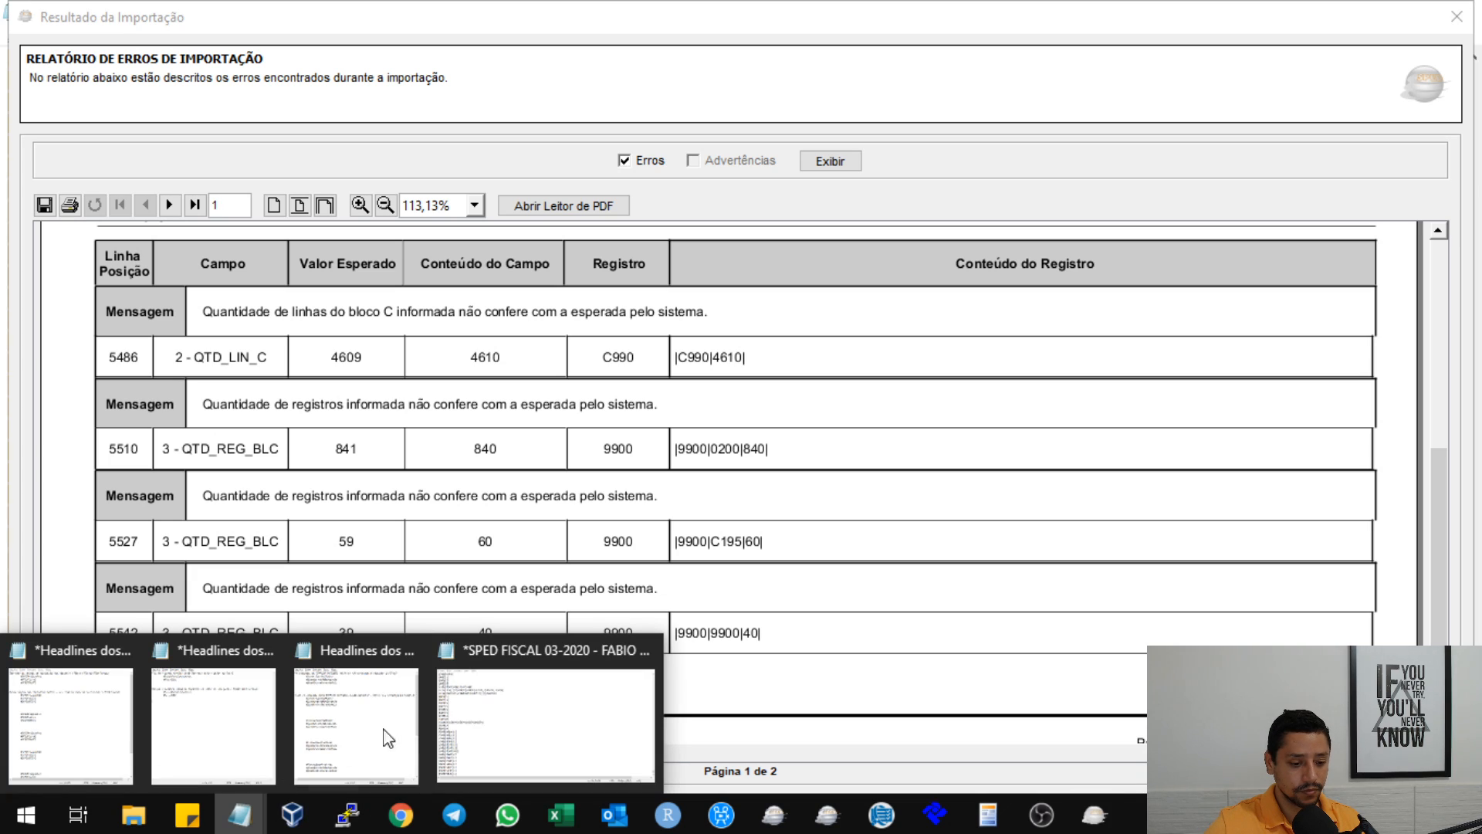
{"action": "left_click", "coordinate": [569, 703]}
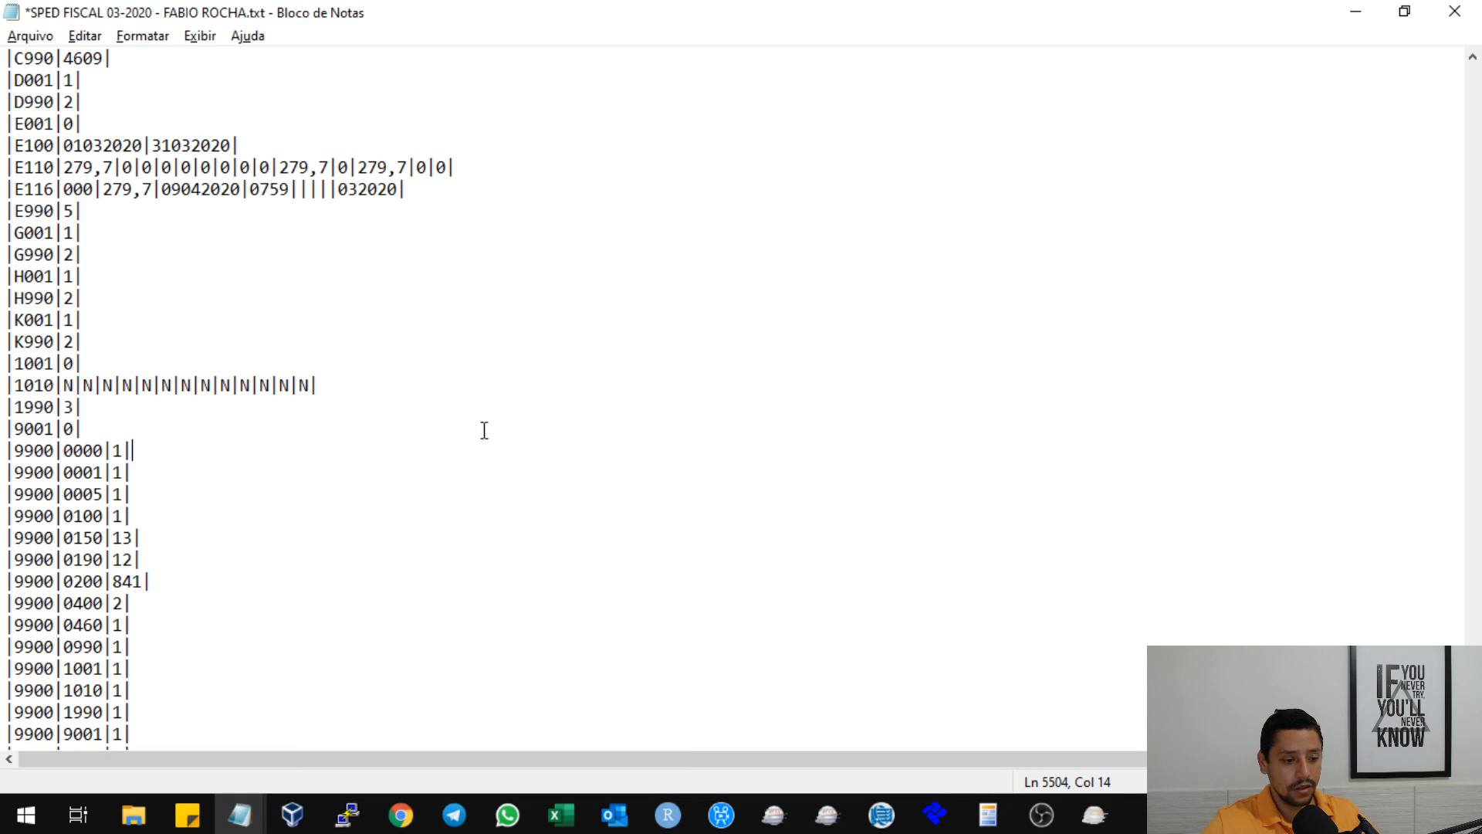
{"action": "key", "text": "ctrl+g"}
{"action": "type", "text": "5527"}
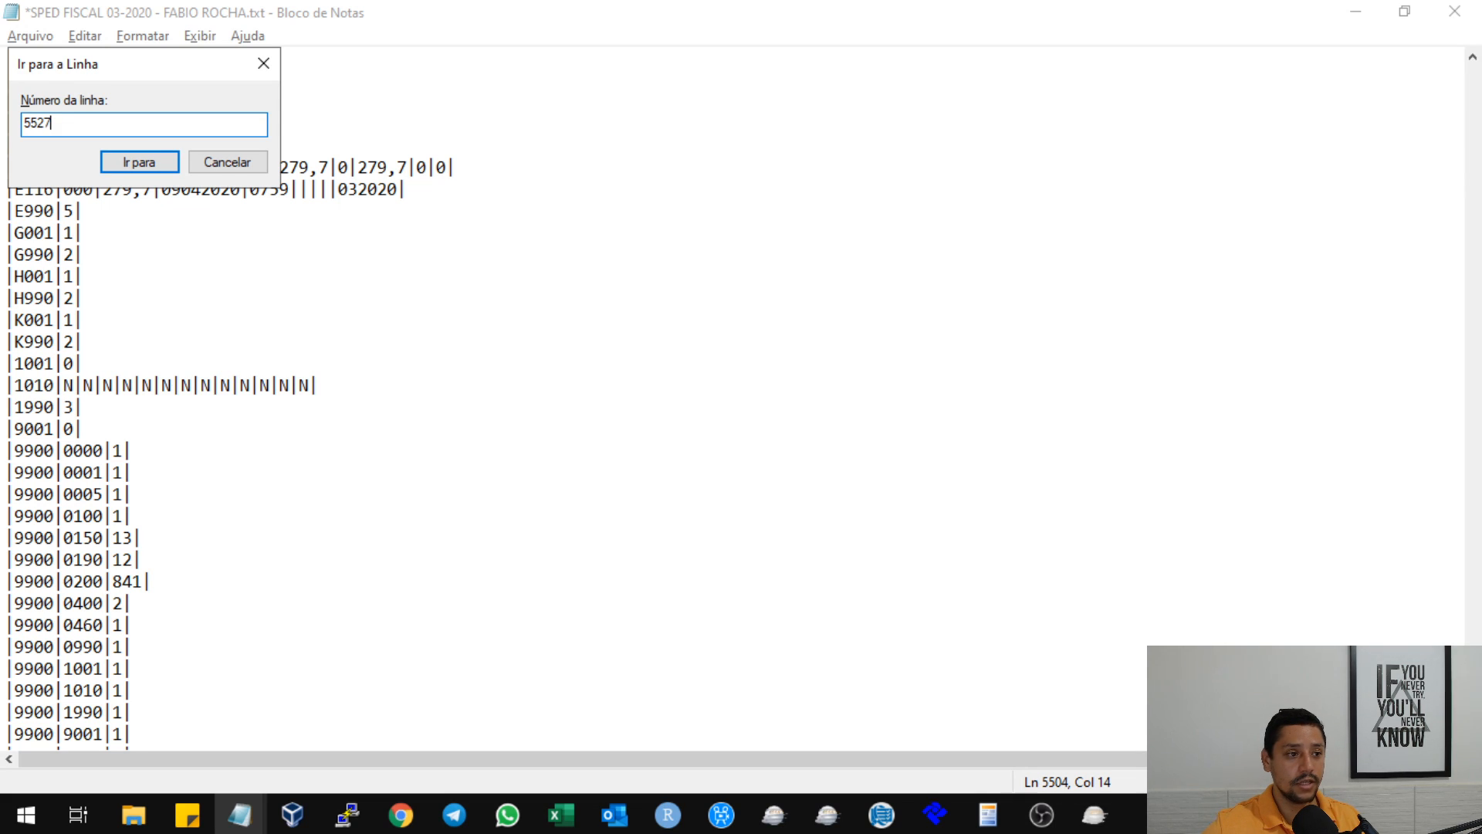
{"action": "key", "text": "Return"}
{"action": "scroll", "coordinate": [480, 321], "scroll_direction": "down", "scroll_amount": 6}
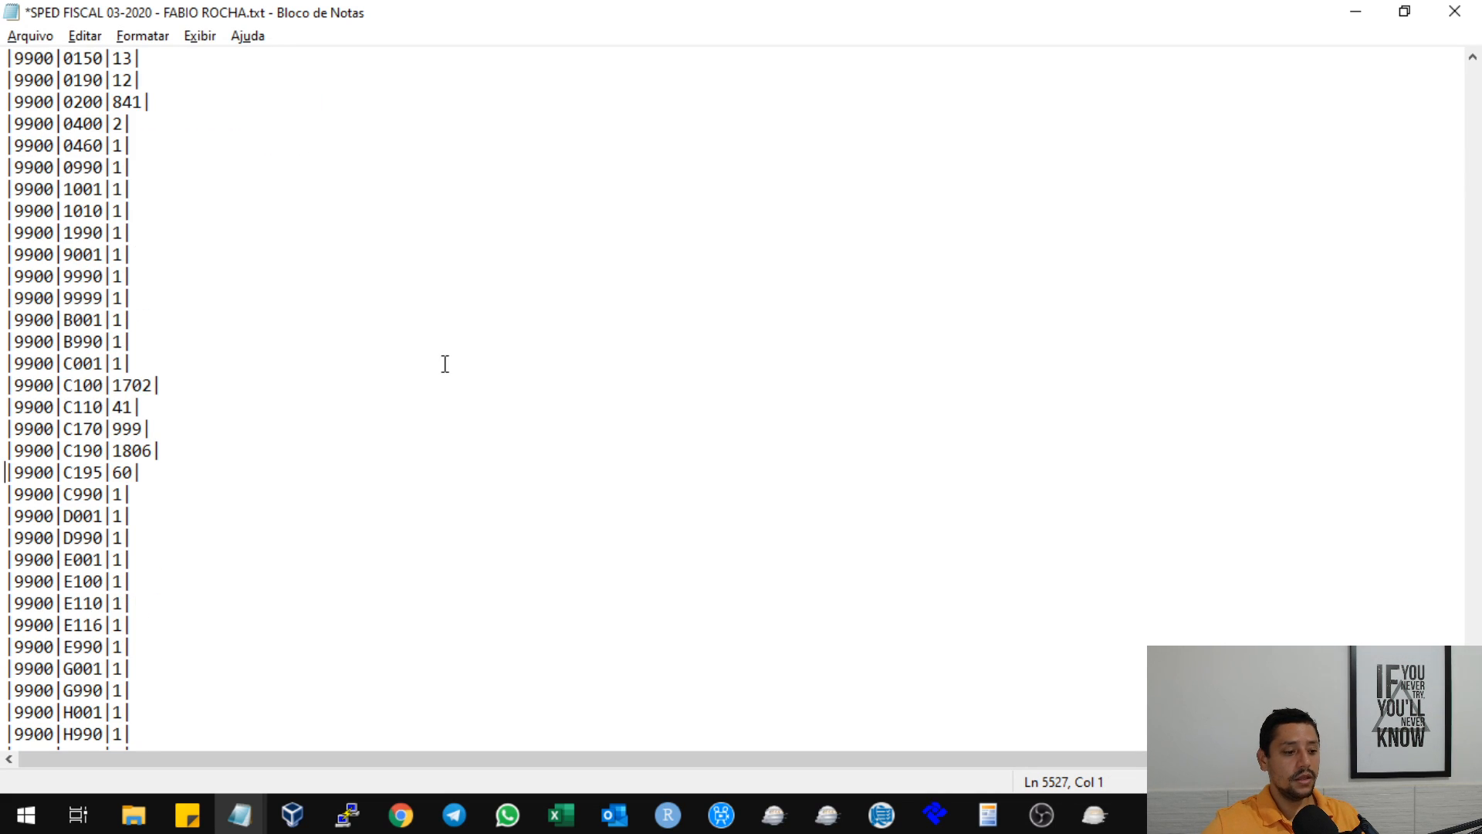
{"action": "left_click", "coordinate": [120, 340]}
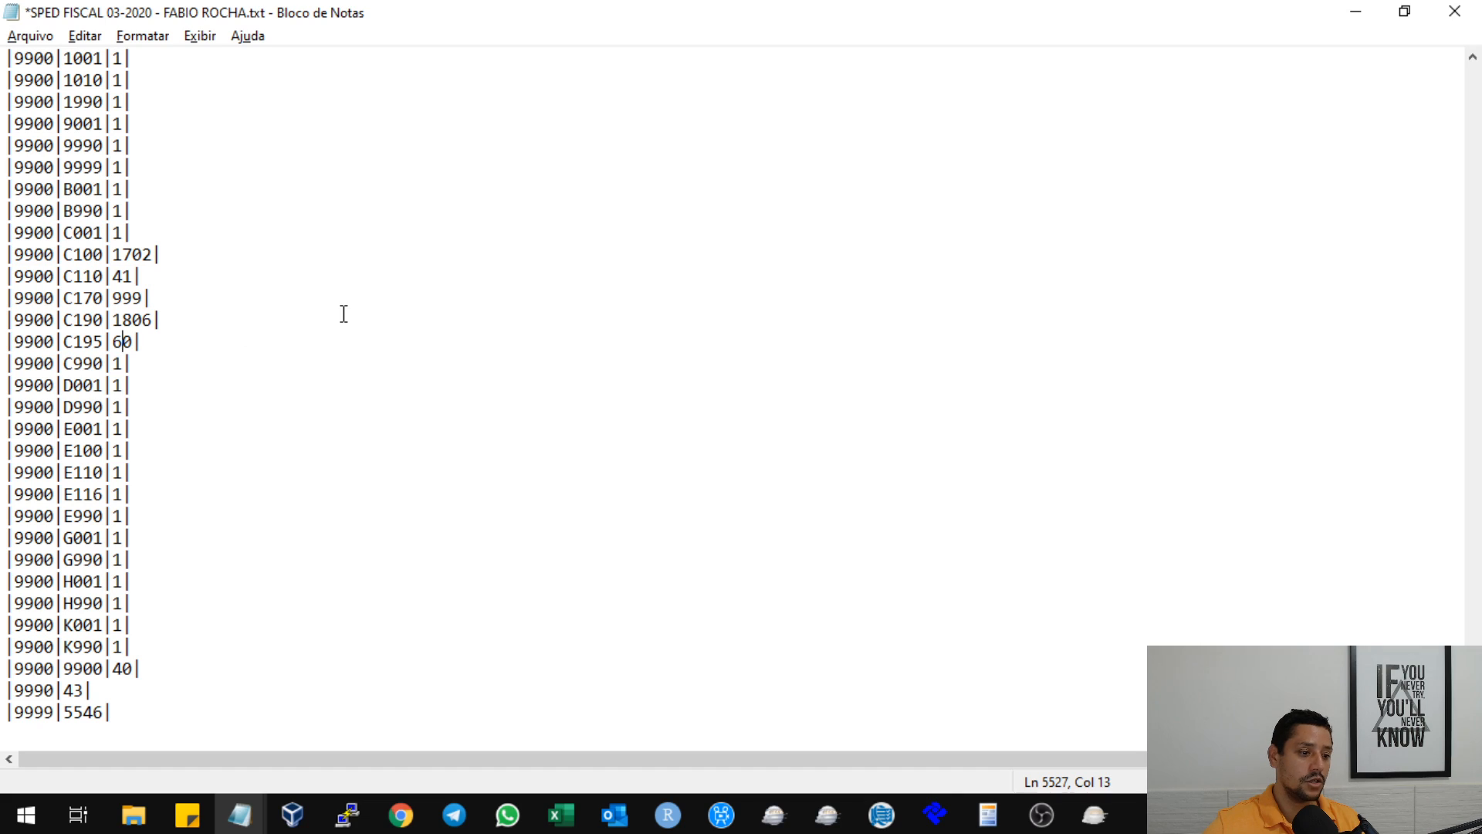
{"action": "key", "text": "BackSpace"}
{"action": "type", "text": "59"}
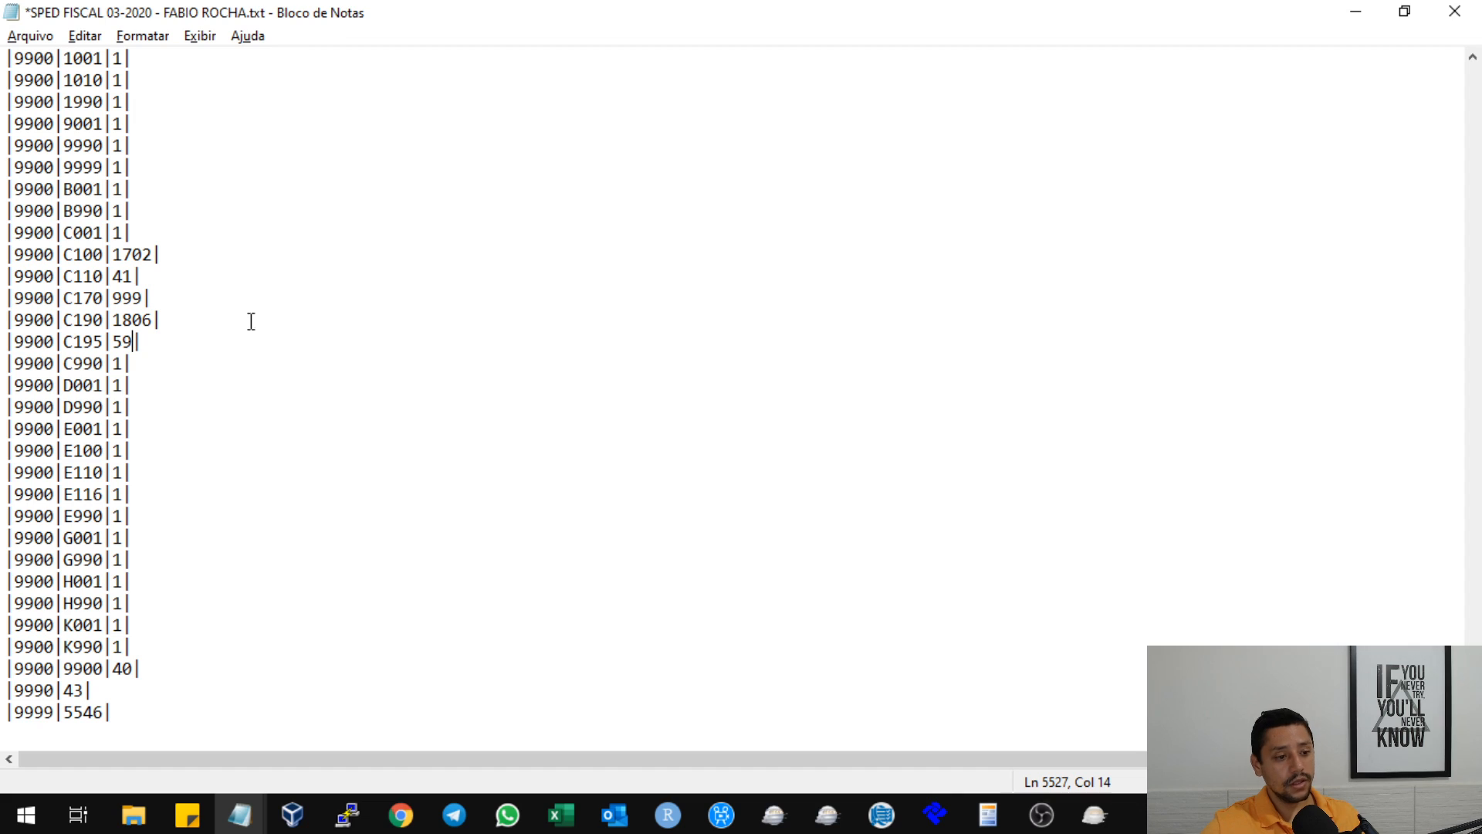
{"action": "left_click", "coordinate": [206, 311]}
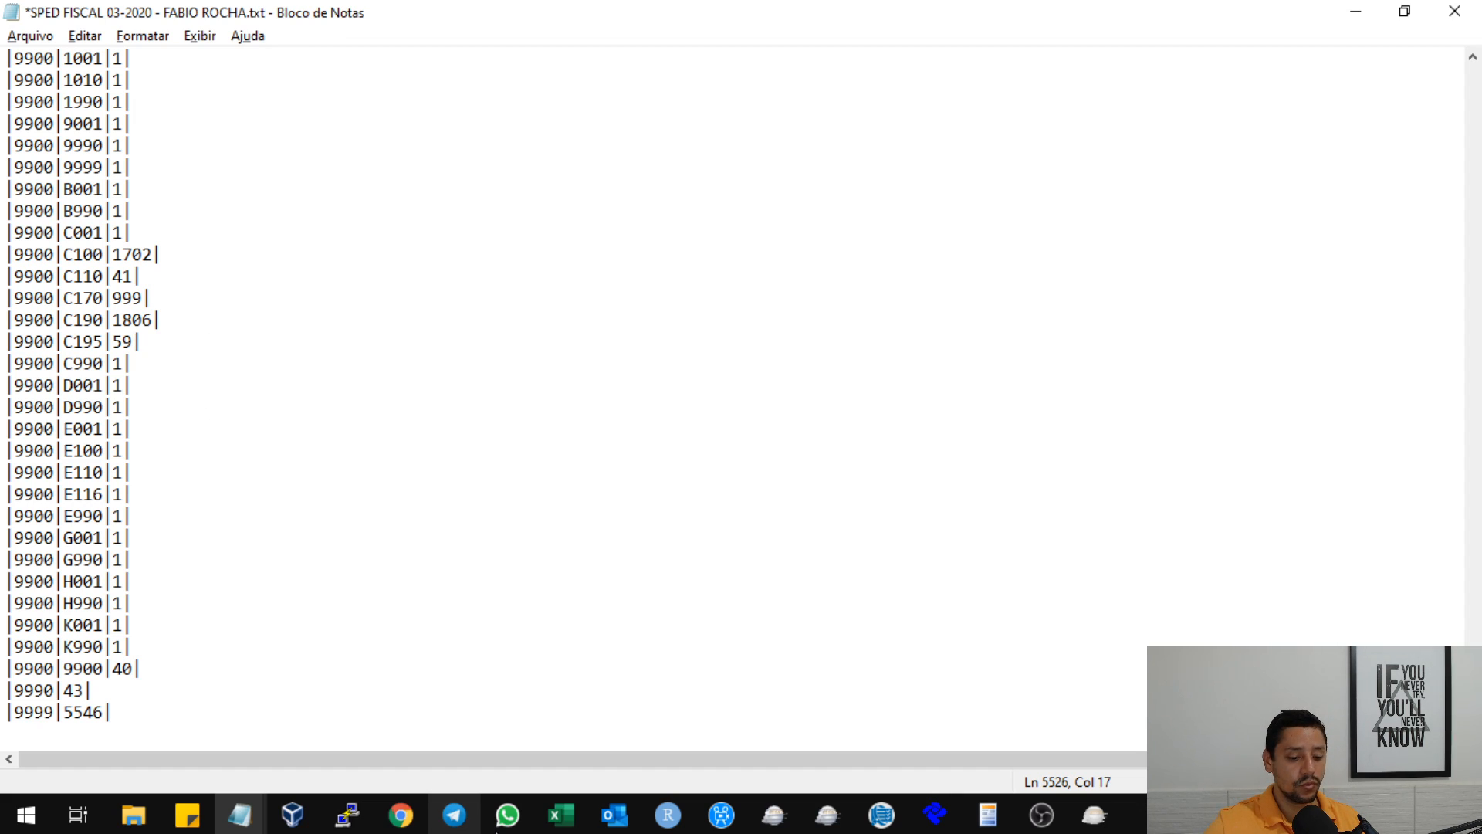
Check the line 5542 error in the import report, then examine the 9900 records around C195 and 0460 in Notepad.
{"action": "left_click", "coordinate": [1104, 823]}
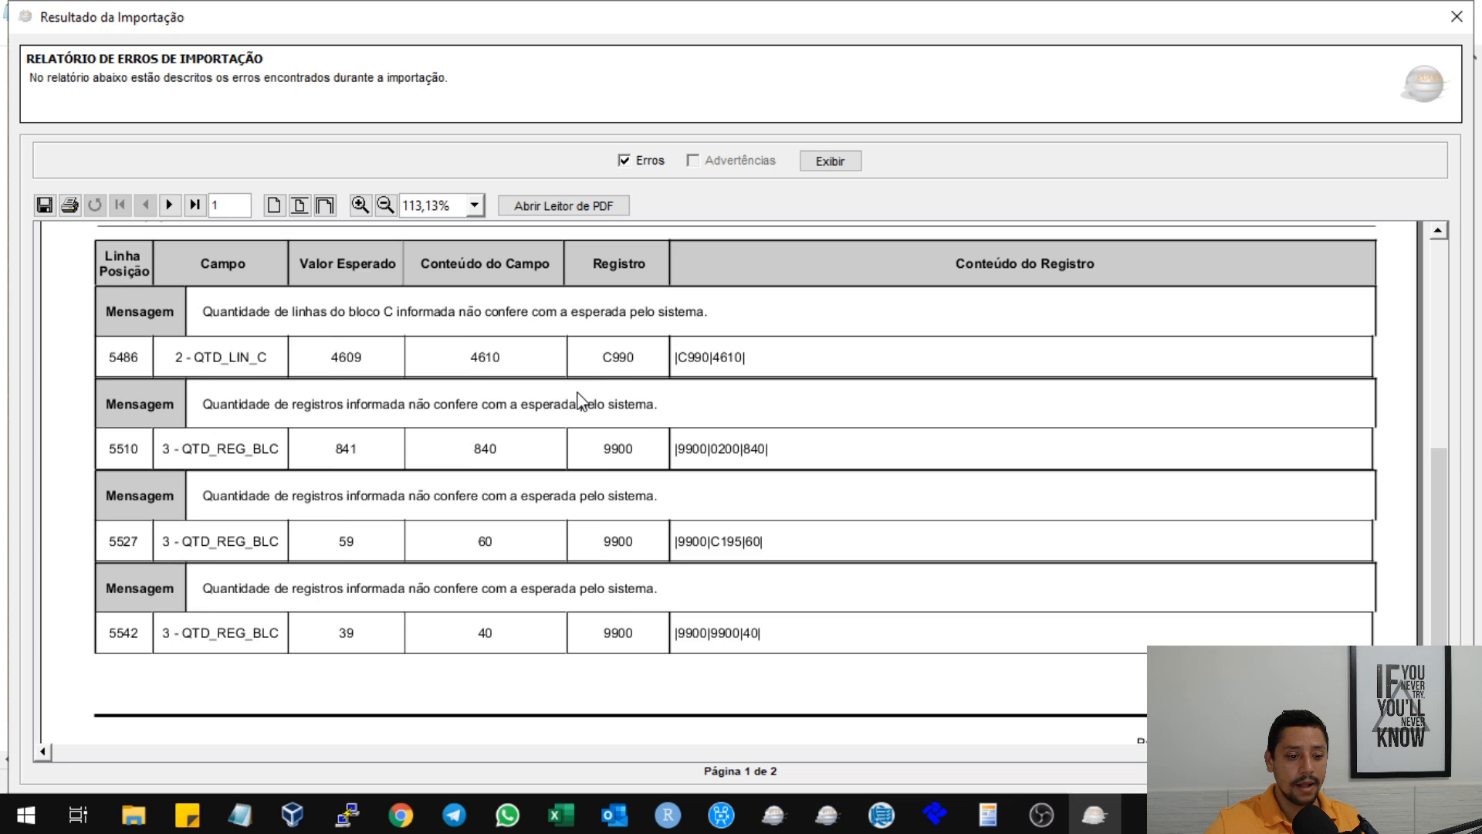
{"action": "scroll", "coordinate": [579, 398], "scroll_direction": "down", "scroll_amount": 1}
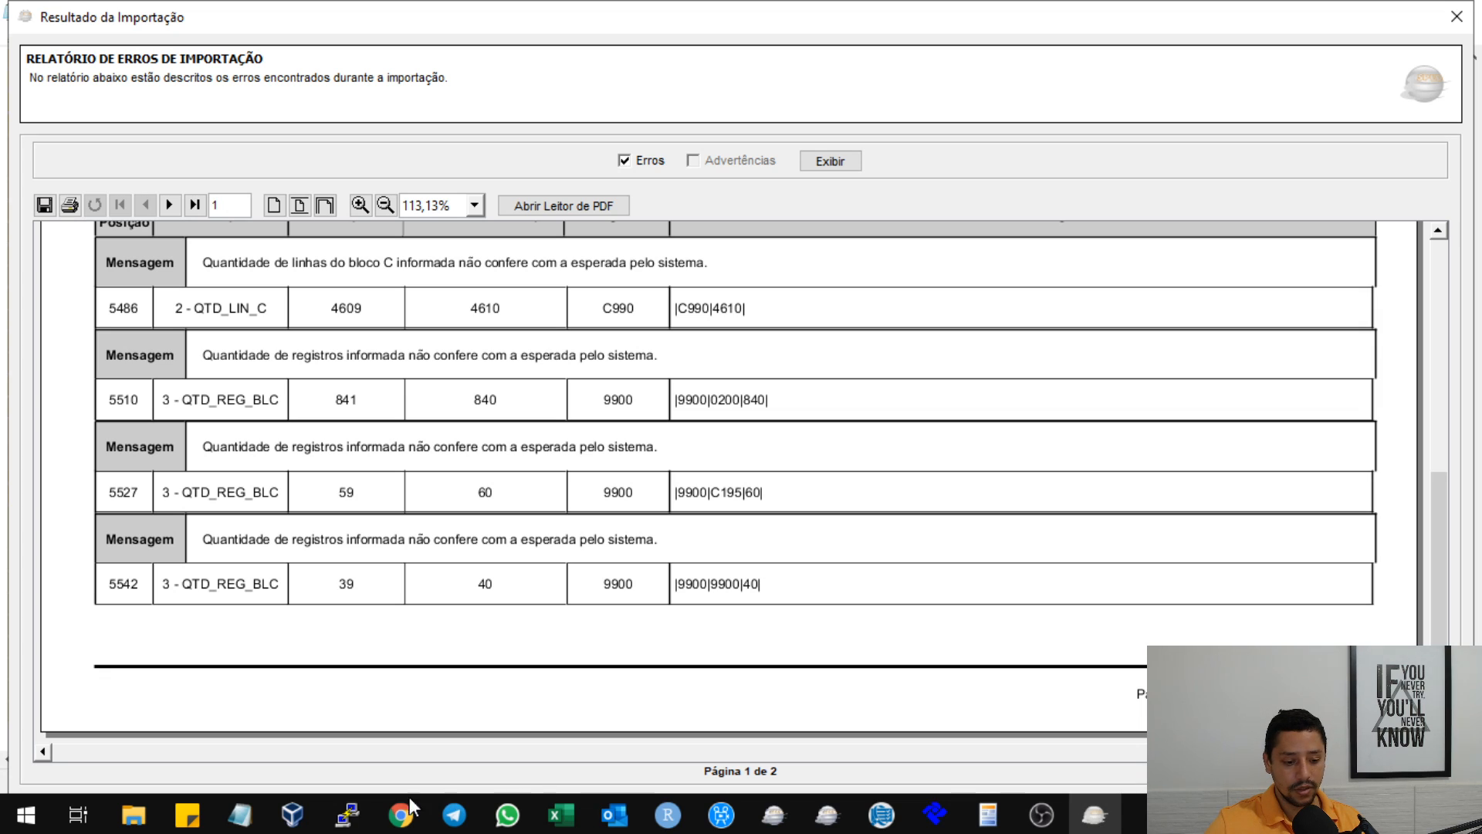
{"action": "left_click", "coordinate": [239, 815]}
{"action": "left_click", "coordinate": [528, 726]}
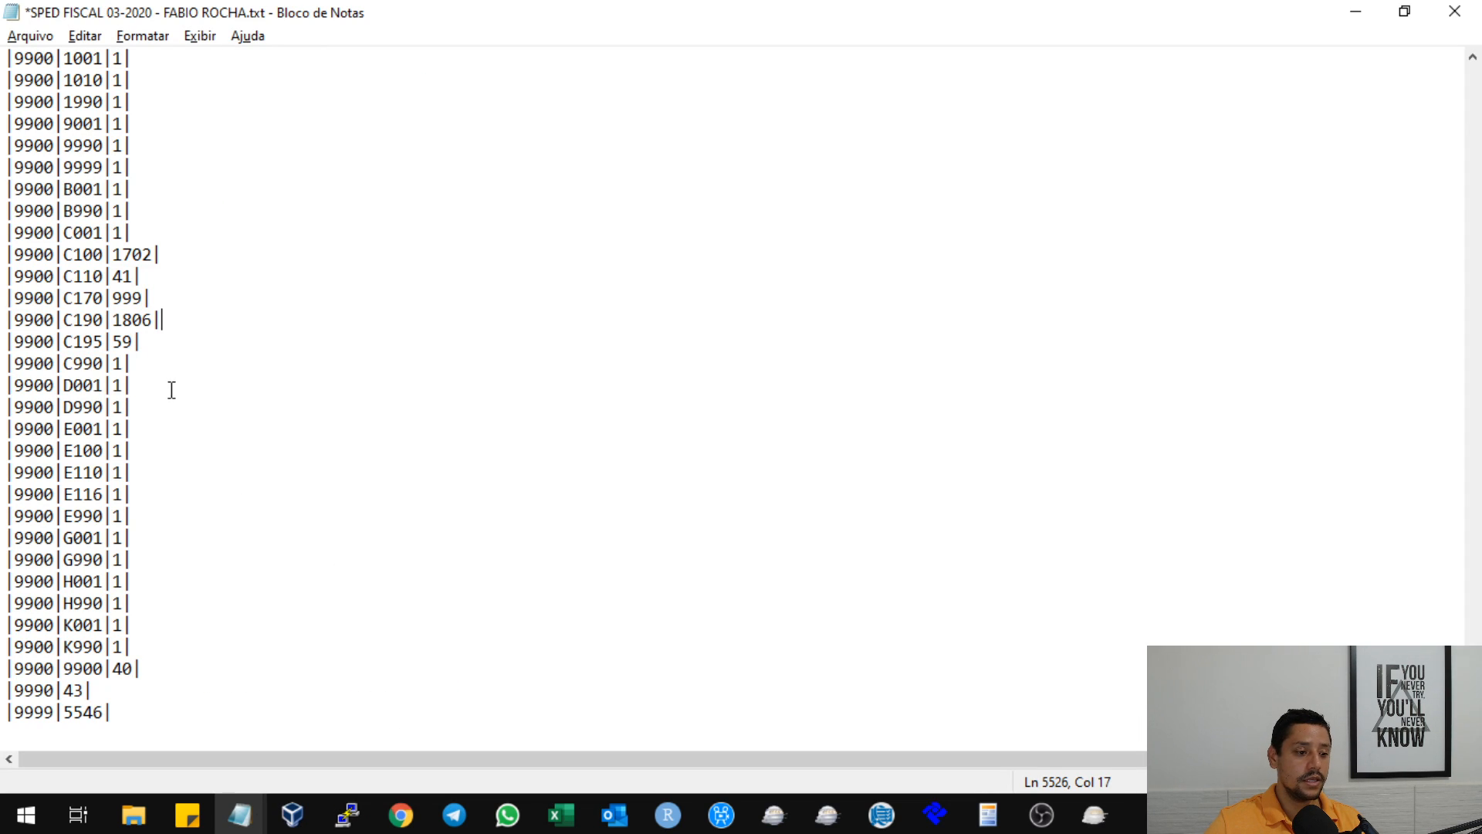
{"action": "left_click_drag", "start_coordinate": [171, 368], "coordinate": [8, 341]}
{"action": "left_click", "coordinate": [135, 348]}
{"action": "key", "text": "Up"}
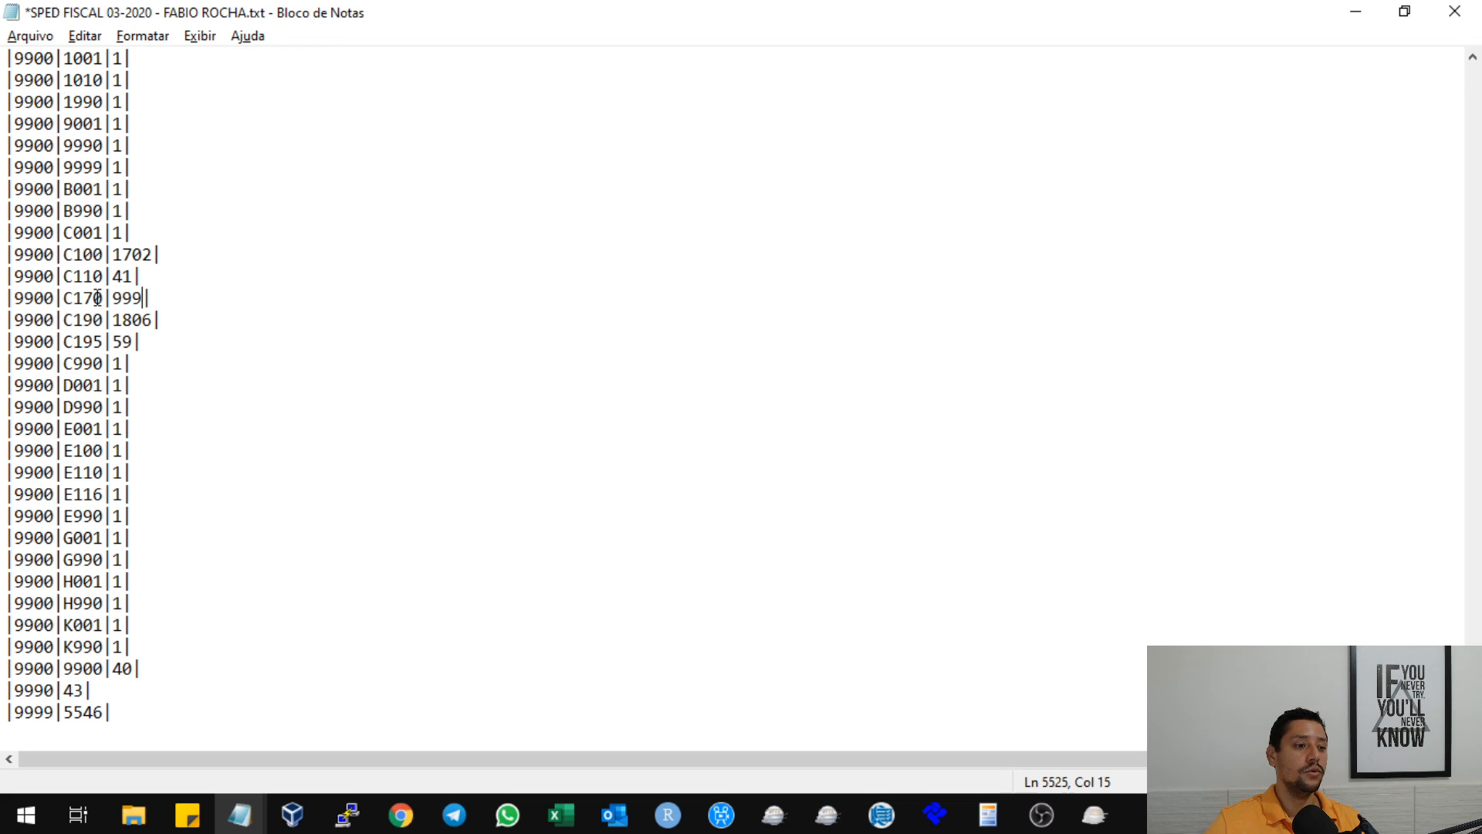
{"action": "scroll", "coordinate": [97, 257], "scroll_direction": "up", "scroll_amount": 3}
{"action": "scroll", "coordinate": [119, 252], "scroll_direction": "up", "scroll_amount": 3}
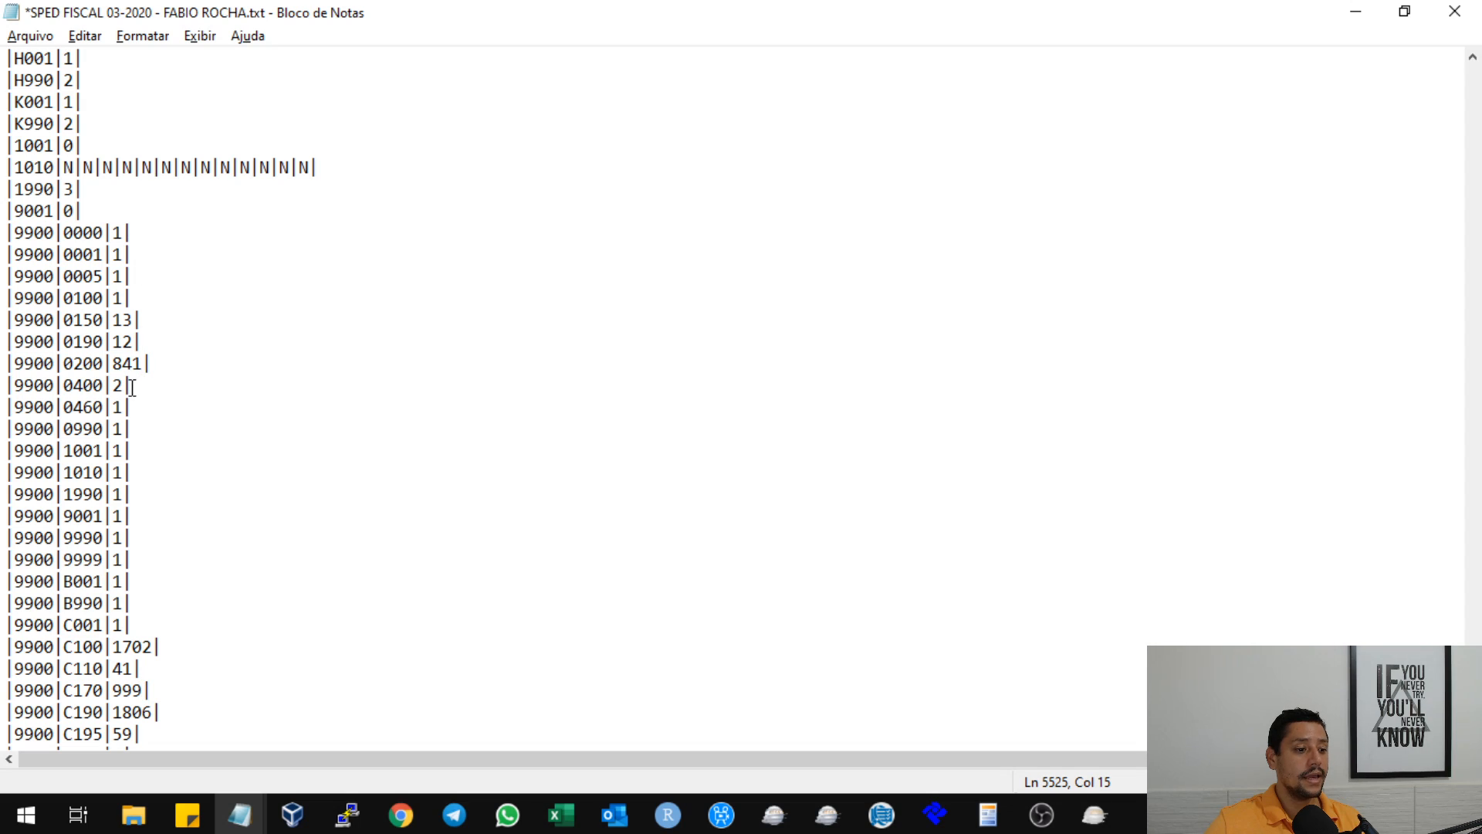
{"action": "left_click", "coordinate": [111, 407]}
{"action": "left_click_drag", "start_coordinate": [129, 409], "coordinate": [6, 409]}
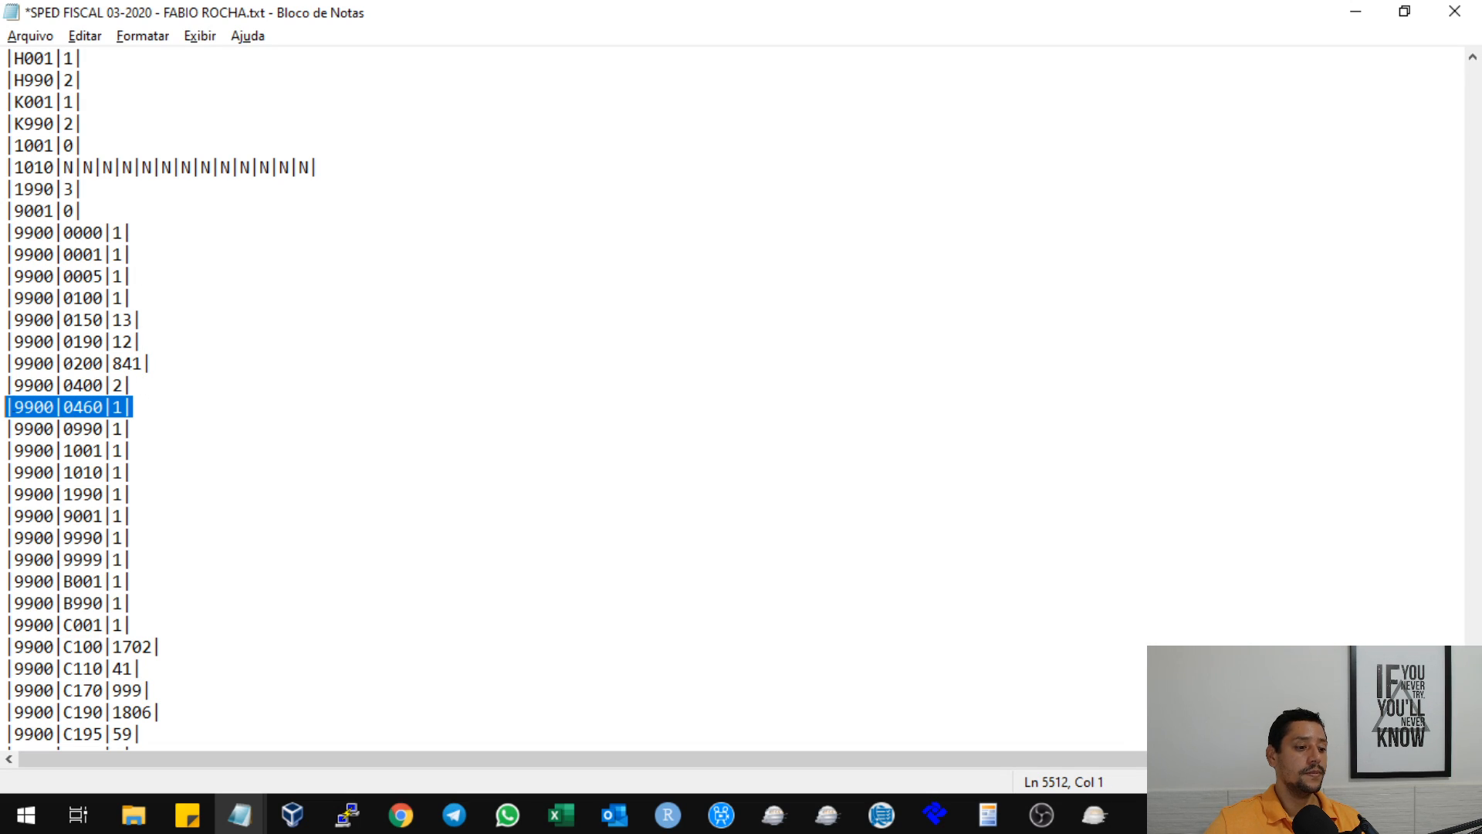
{"action": "left_click", "coordinate": [27, 411]}
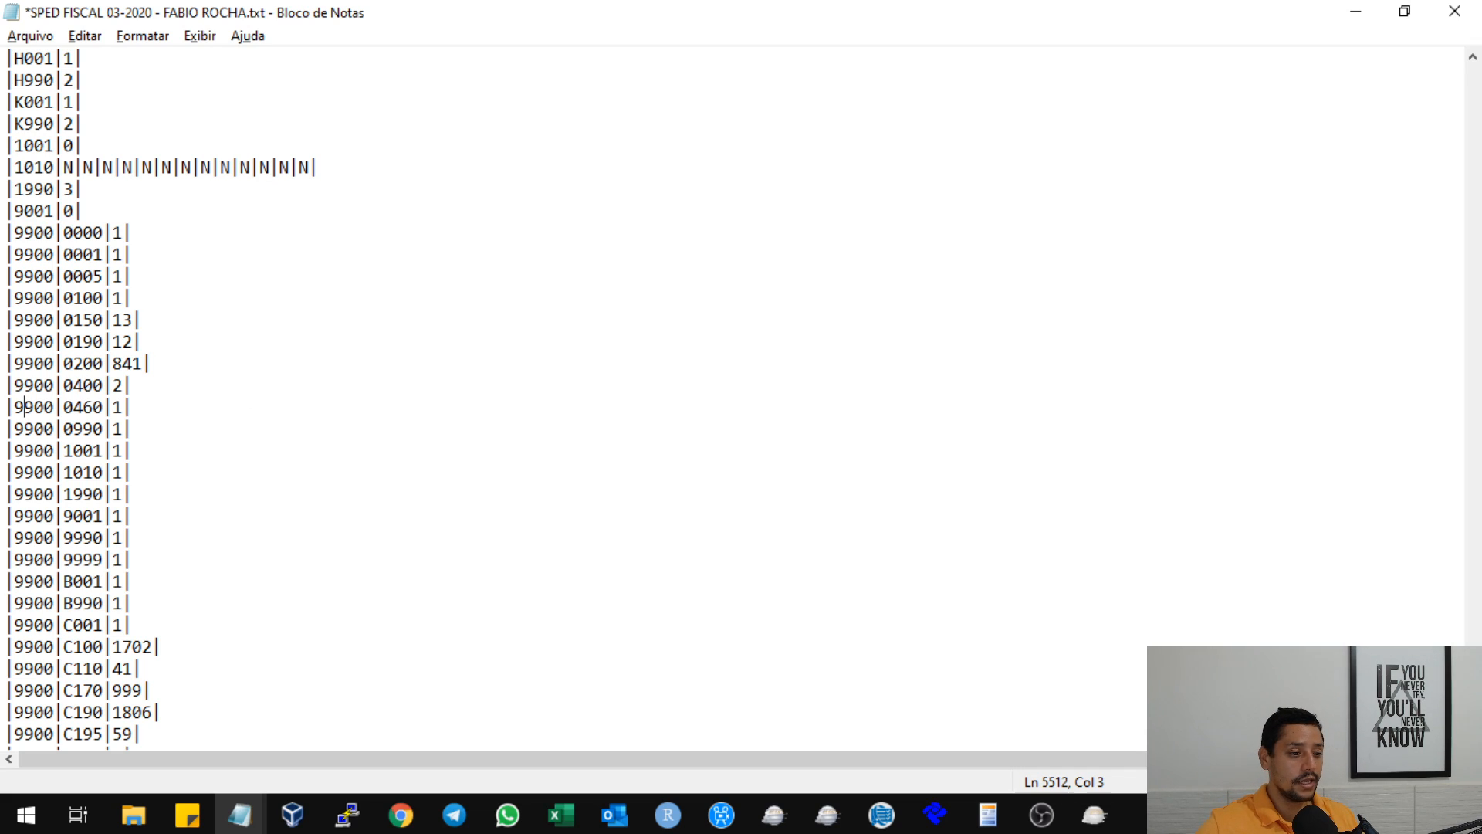
{"action": "scroll", "coordinate": [162, 397], "scroll_direction": "down", "scroll_amount": 6}
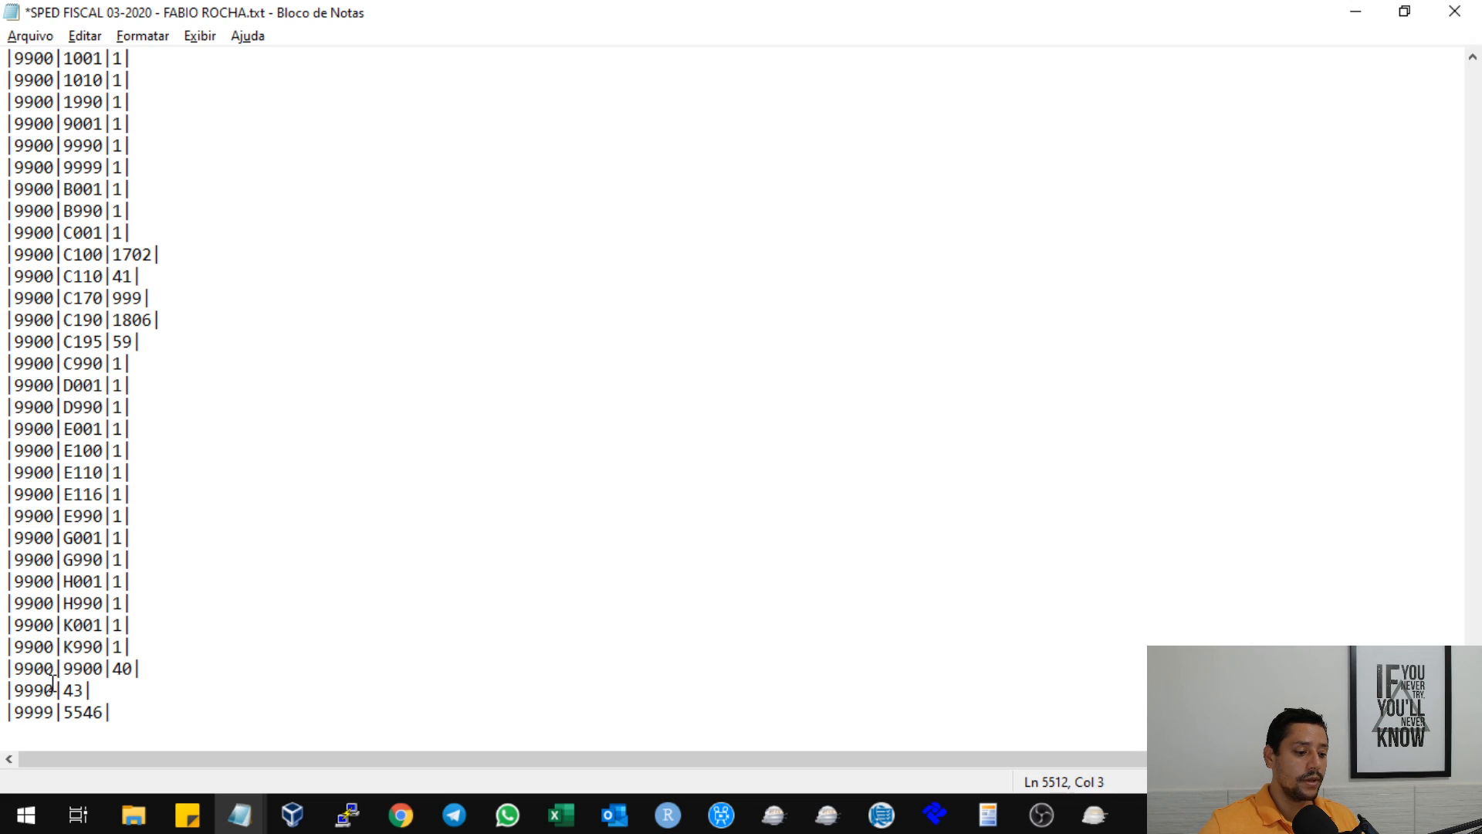
Set the 9900 total for register 9900 to 39 on line 5542 of the text file.
{"action": "left_click_drag", "start_coordinate": [142, 668], "coordinate": [6, 668]}
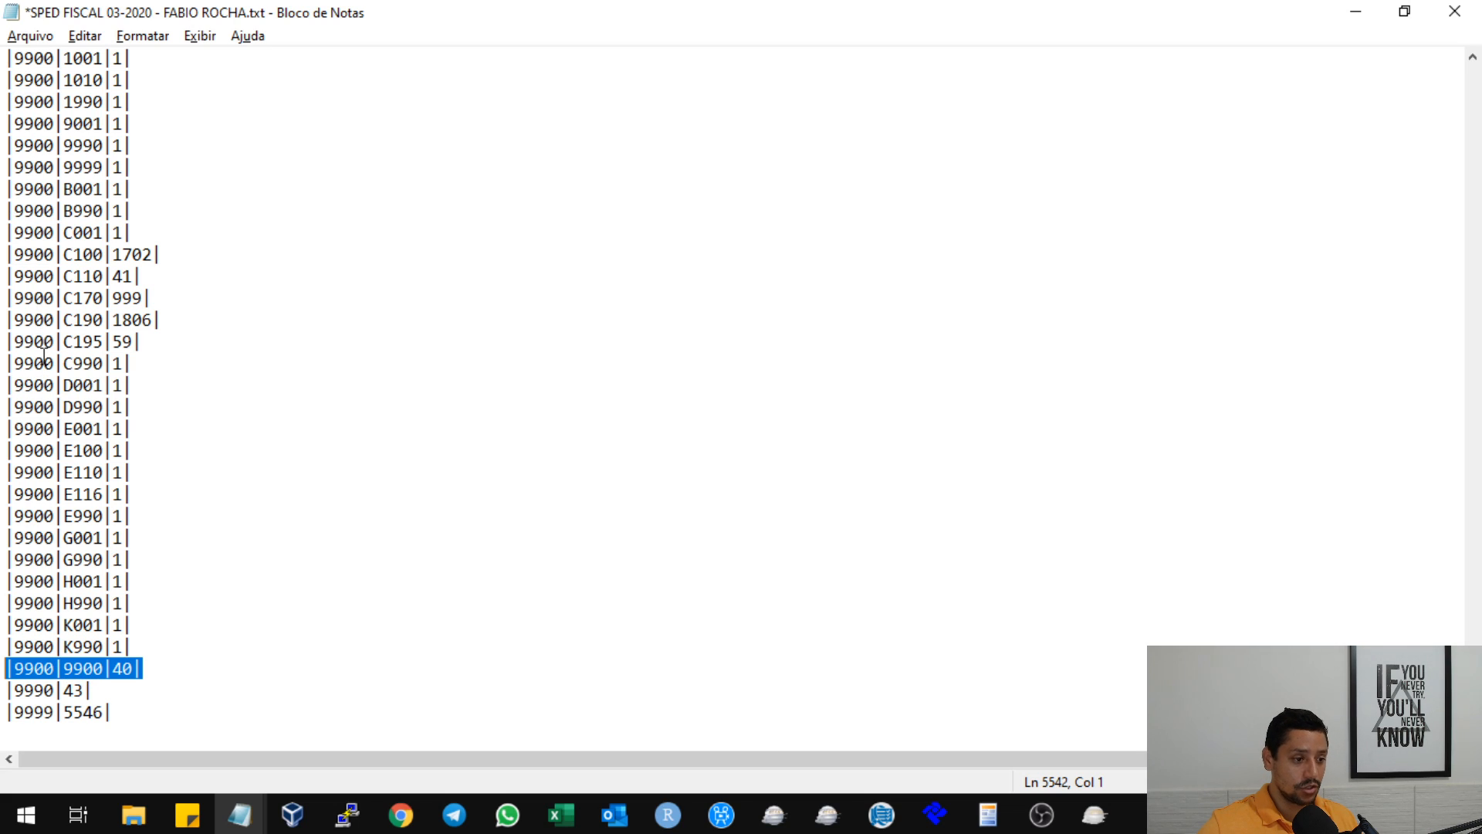
{"action": "left_click_drag", "start_coordinate": [44, 167], "coordinate": [61, 487]}
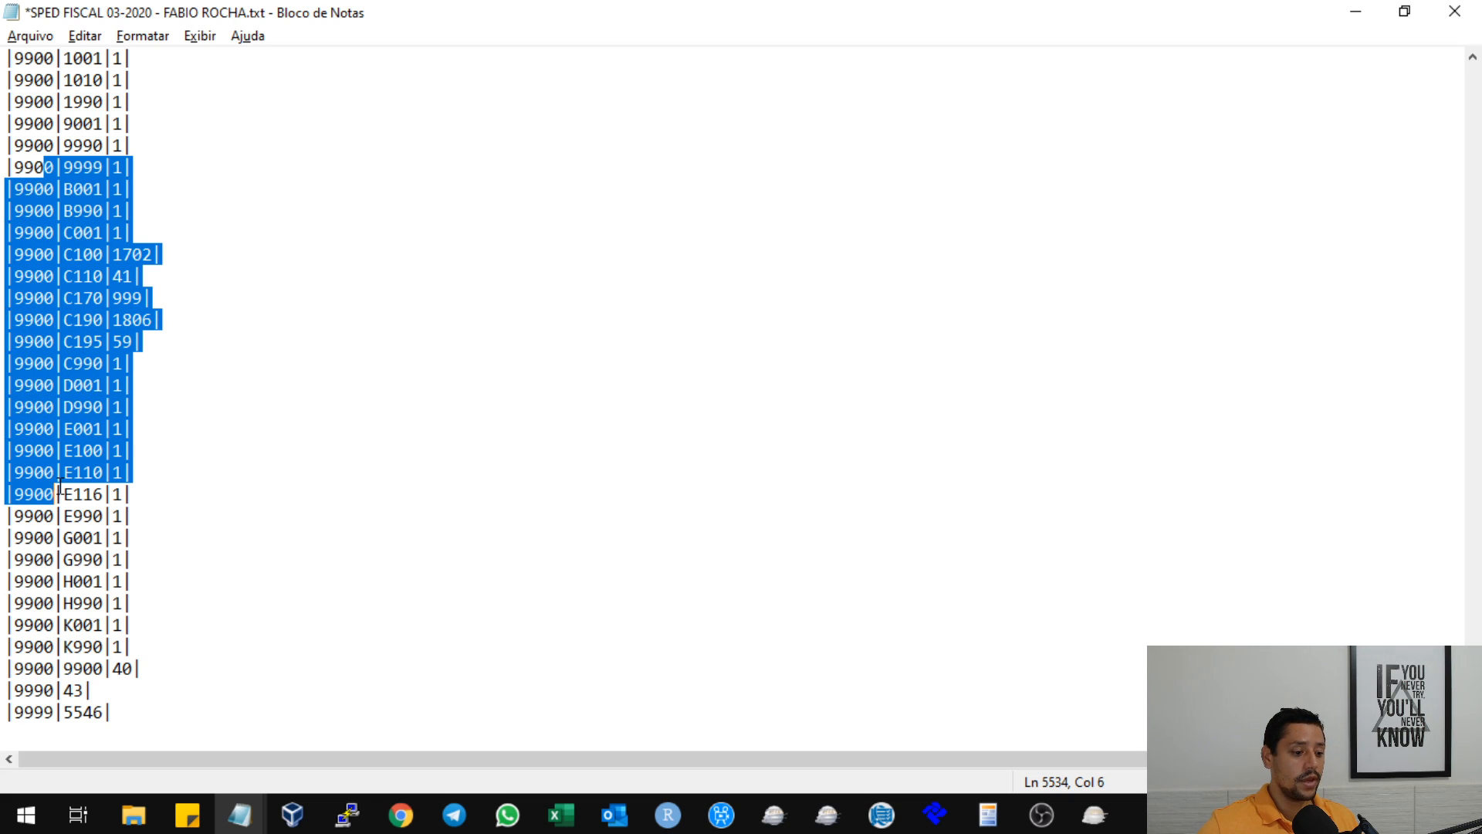
{"action": "left_click", "coordinate": [123, 668]}
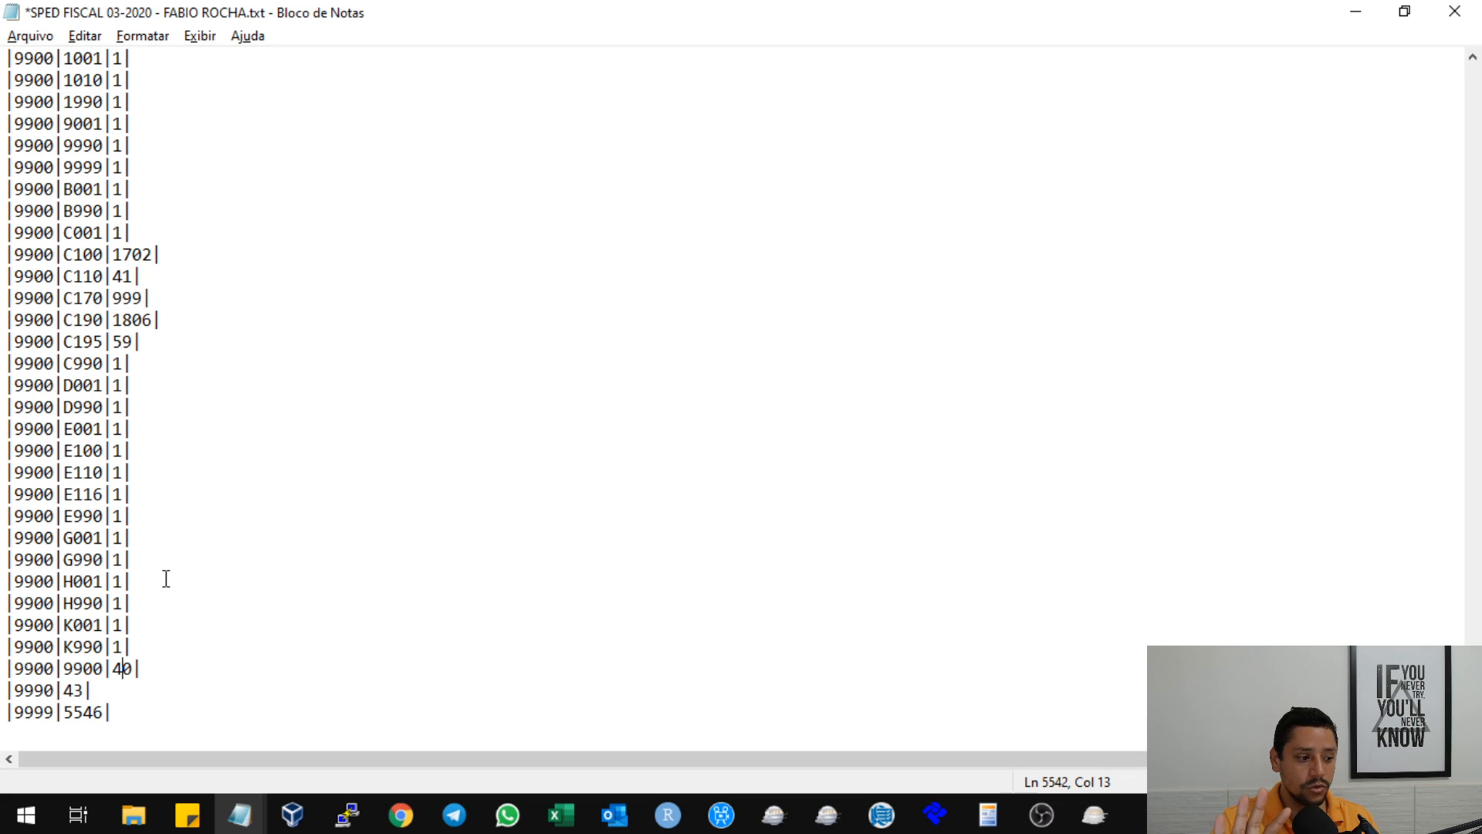
{"action": "key", "text": "BackSpace"}
{"action": "key", "text": "Delete"}
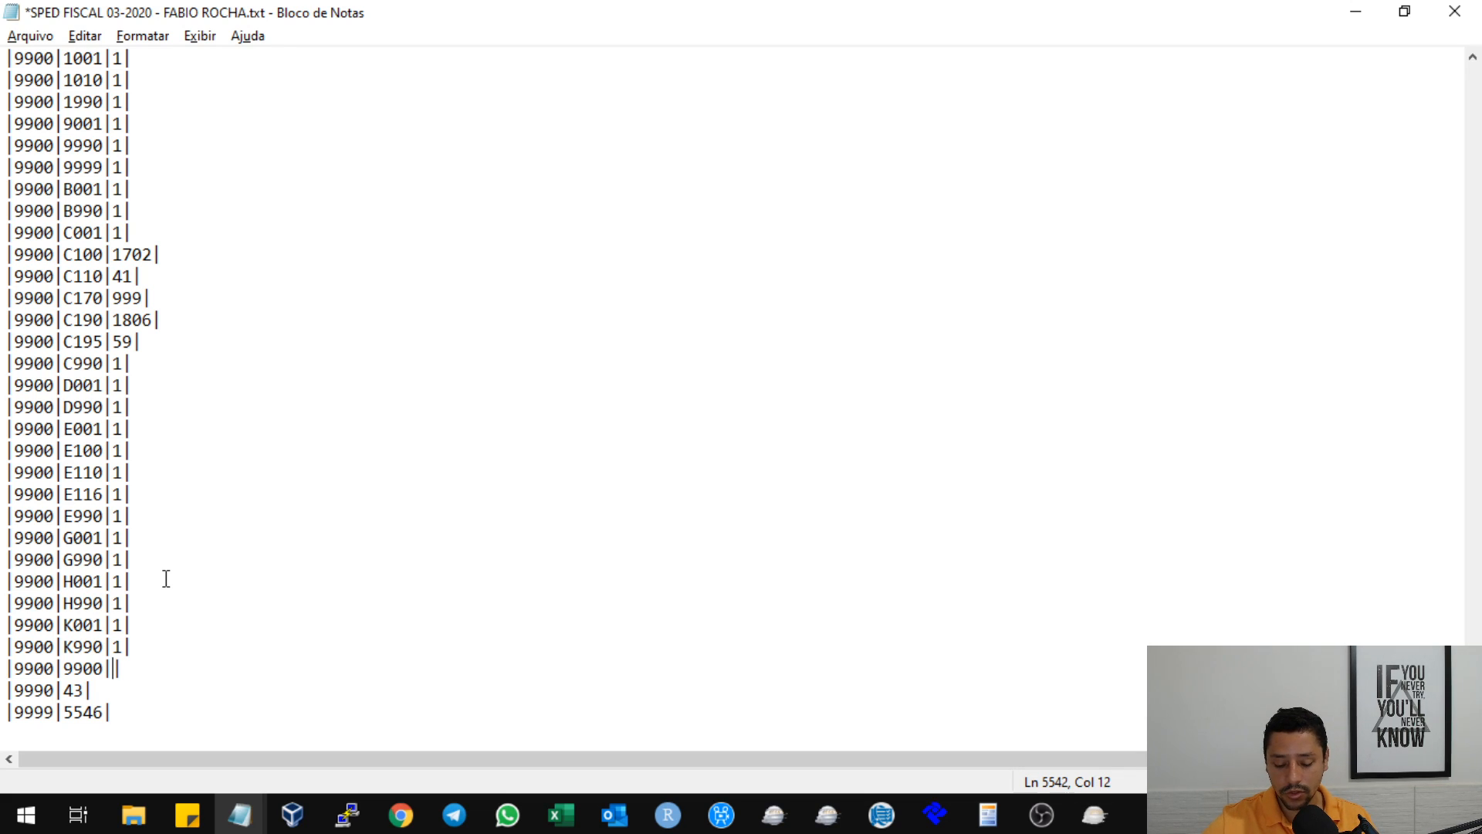
{"action": "type", "text": "39"}
{"action": "left_click", "coordinate": [190, 533]}
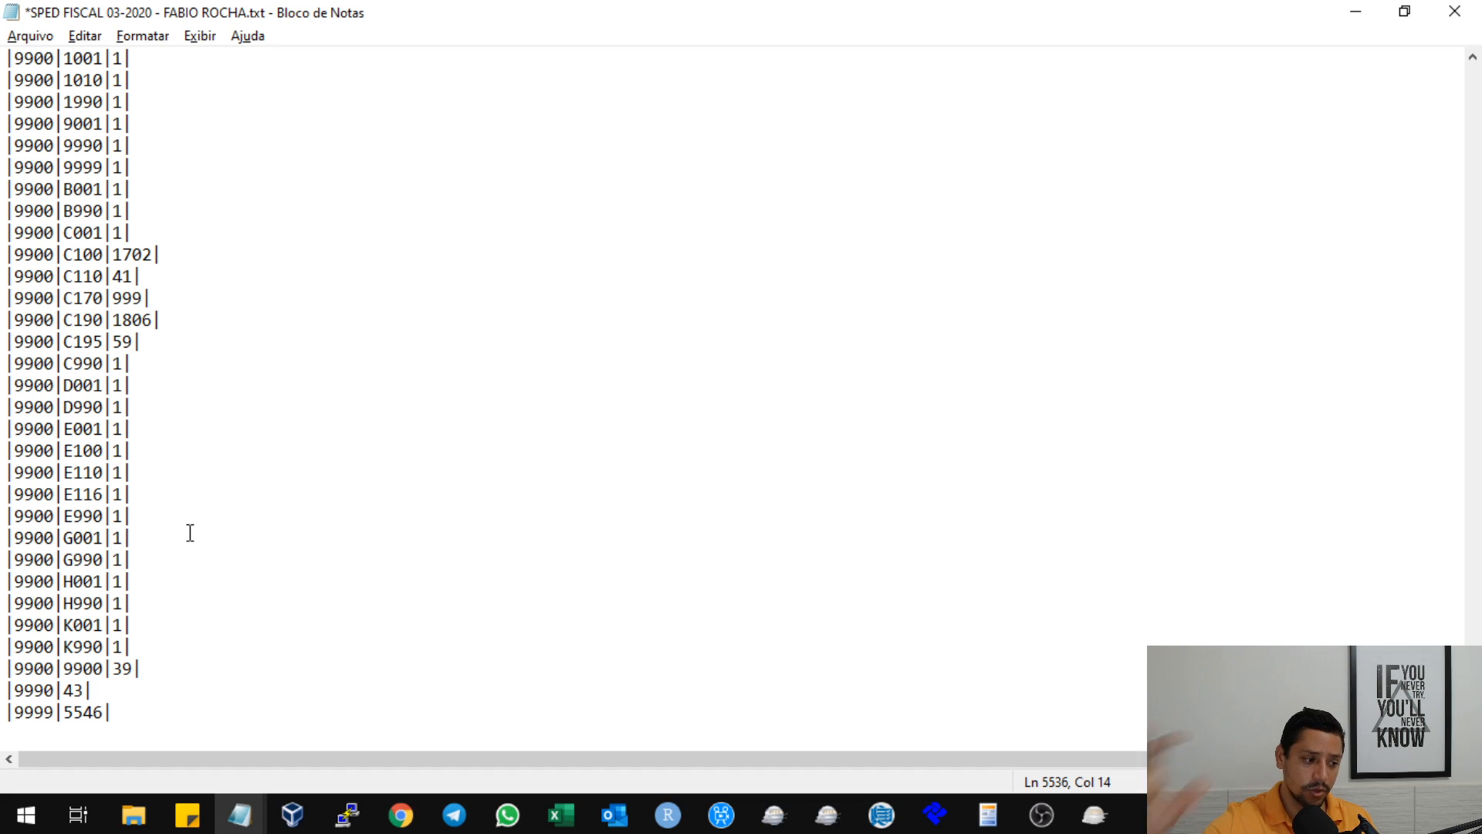
Examine page 2 of the Sped Fiscal import error report and match its line 5543 error to the 9990 record in Notepad.
{"action": "left_click", "coordinate": [1093, 814]}
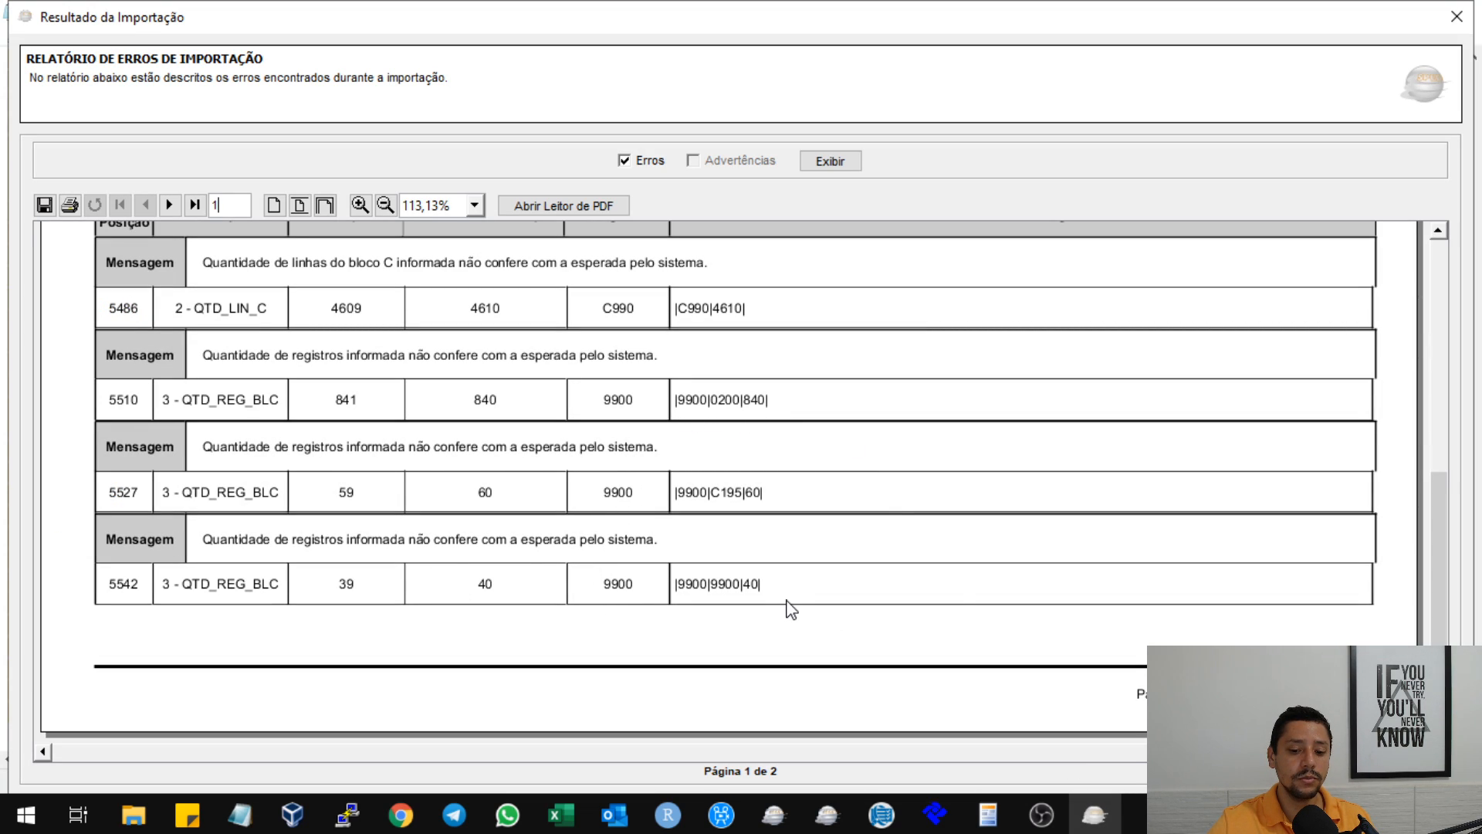
{"action": "left_click", "coordinate": [169, 205]}
{"action": "scroll", "coordinate": [489, 421], "scroll_direction": "up", "scroll_amount": 4}
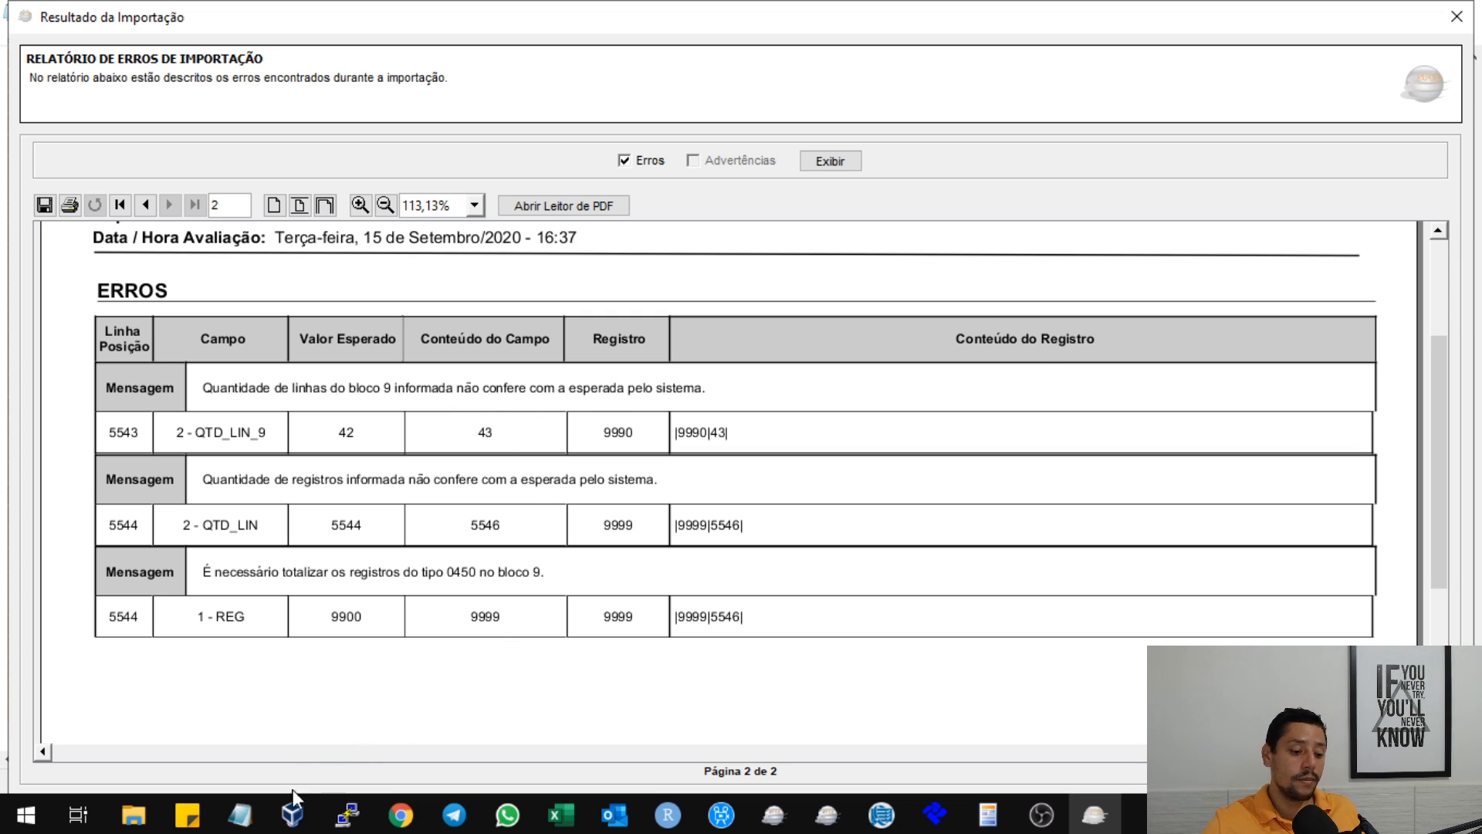
{"action": "left_click", "coordinate": [240, 820]}
{"action": "left_click", "coordinate": [497, 732]}
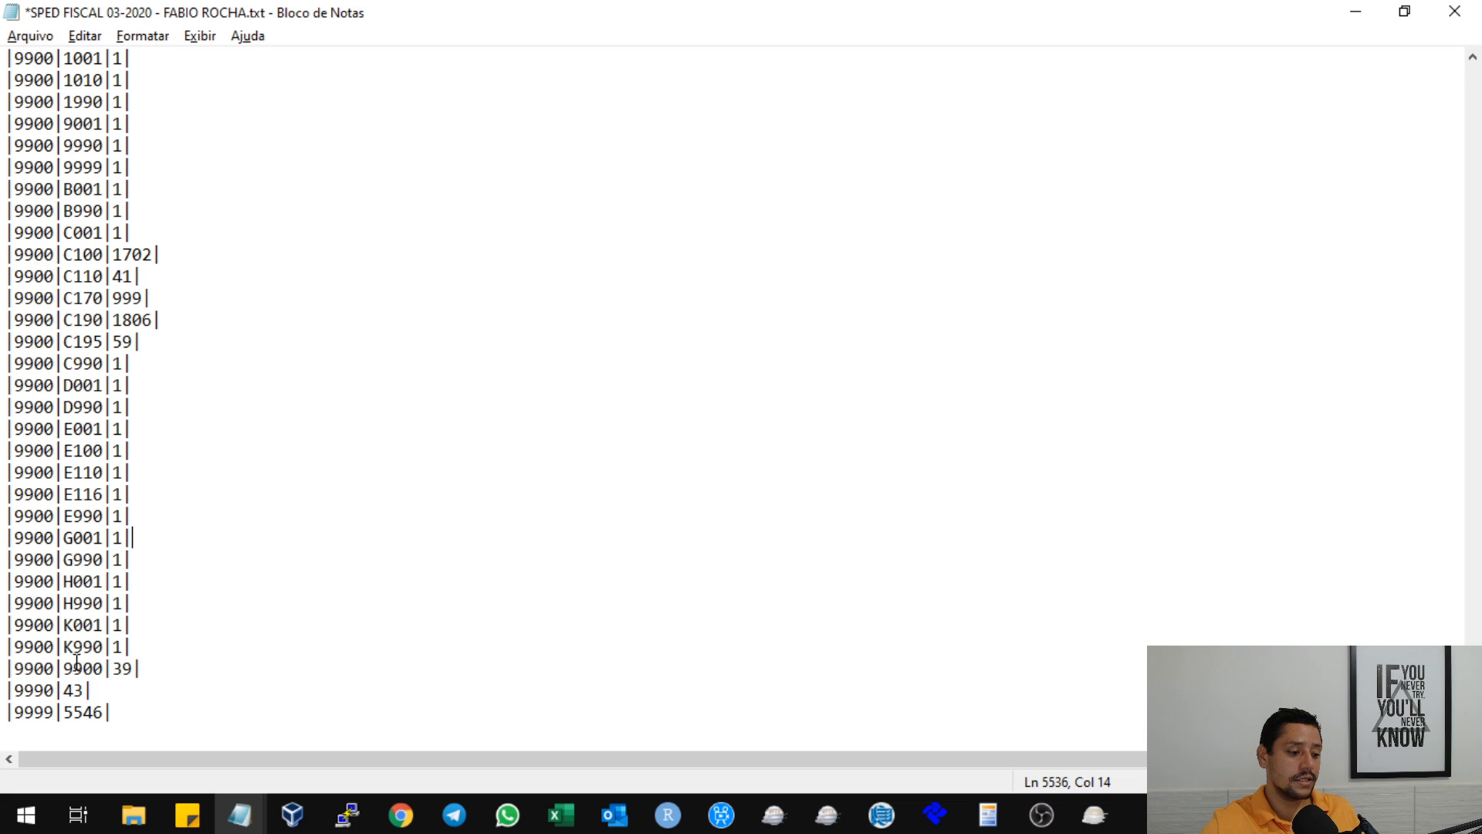
{"action": "mouse_move", "coordinate": [8, 670]}
{"action": "left_mouse_down"}
{"action": "mouse_move", "coordinate": [161, 664]}
{"action": "mouse_move", "coordinate": [8, 689]}
{"action": "left_mouse_up"}
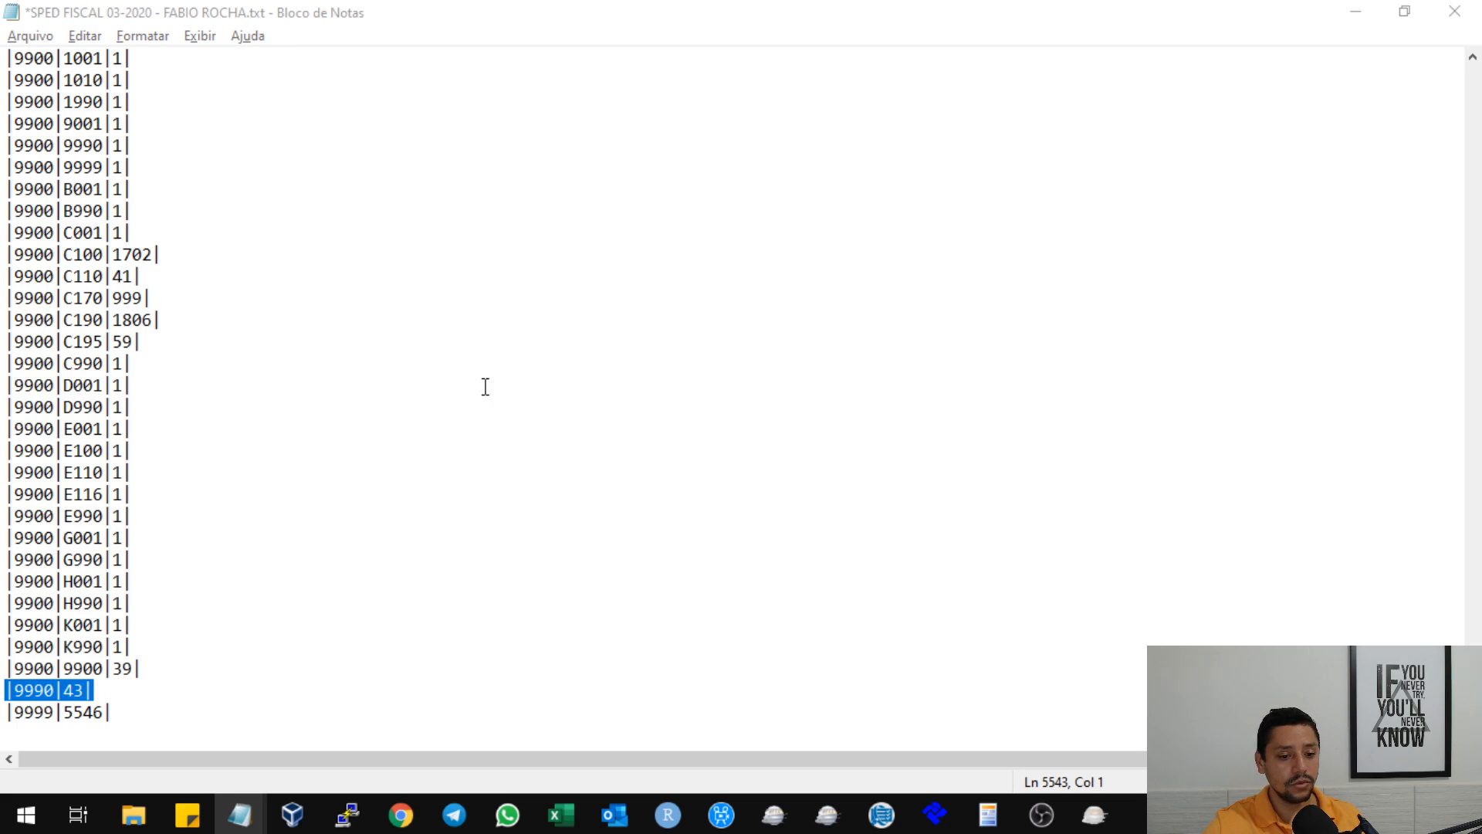
{"action": "key", "text": "alt+Tab"}
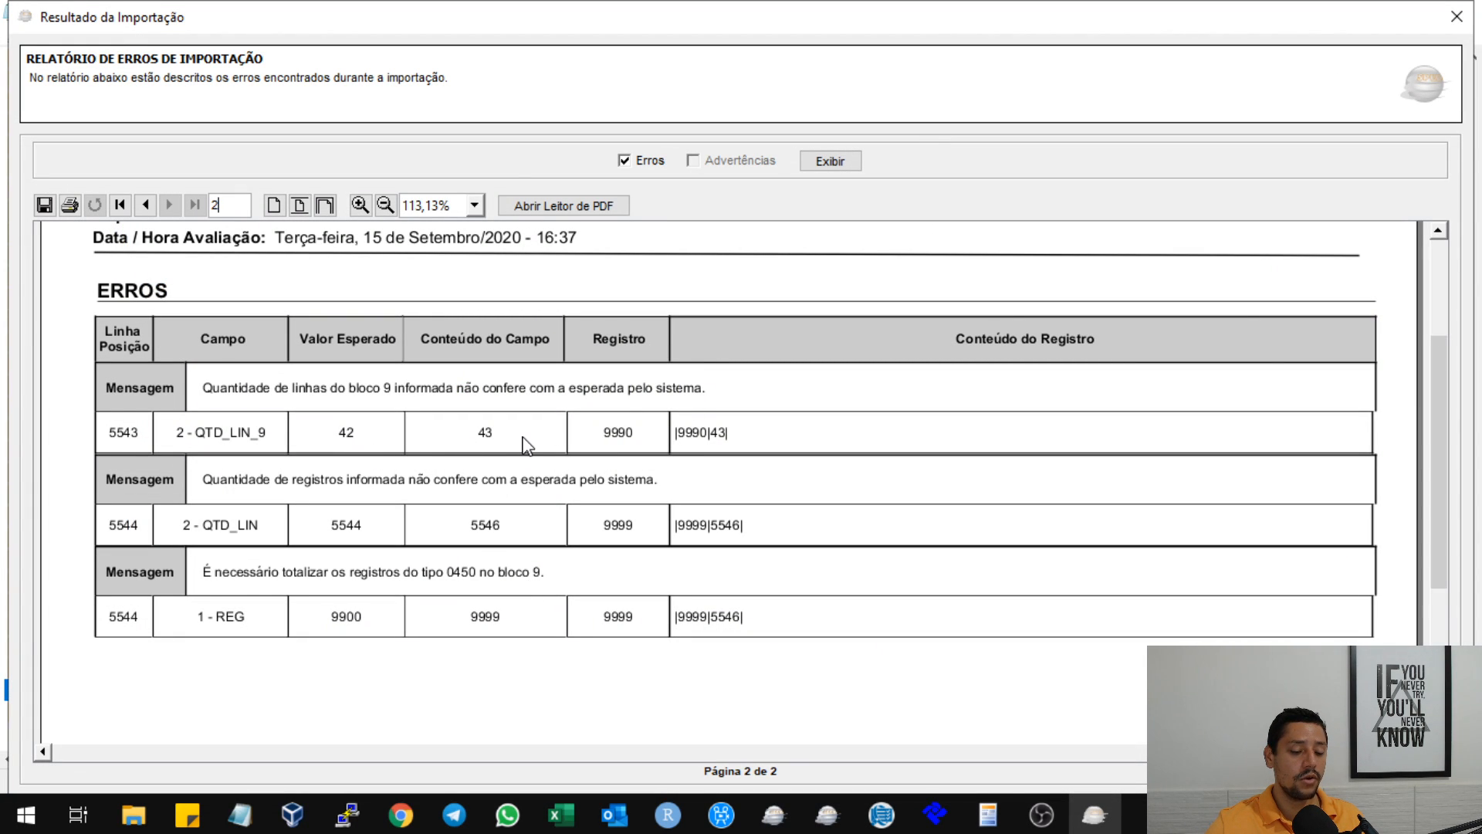
{"action": "key", "text": "alt+Tab"}
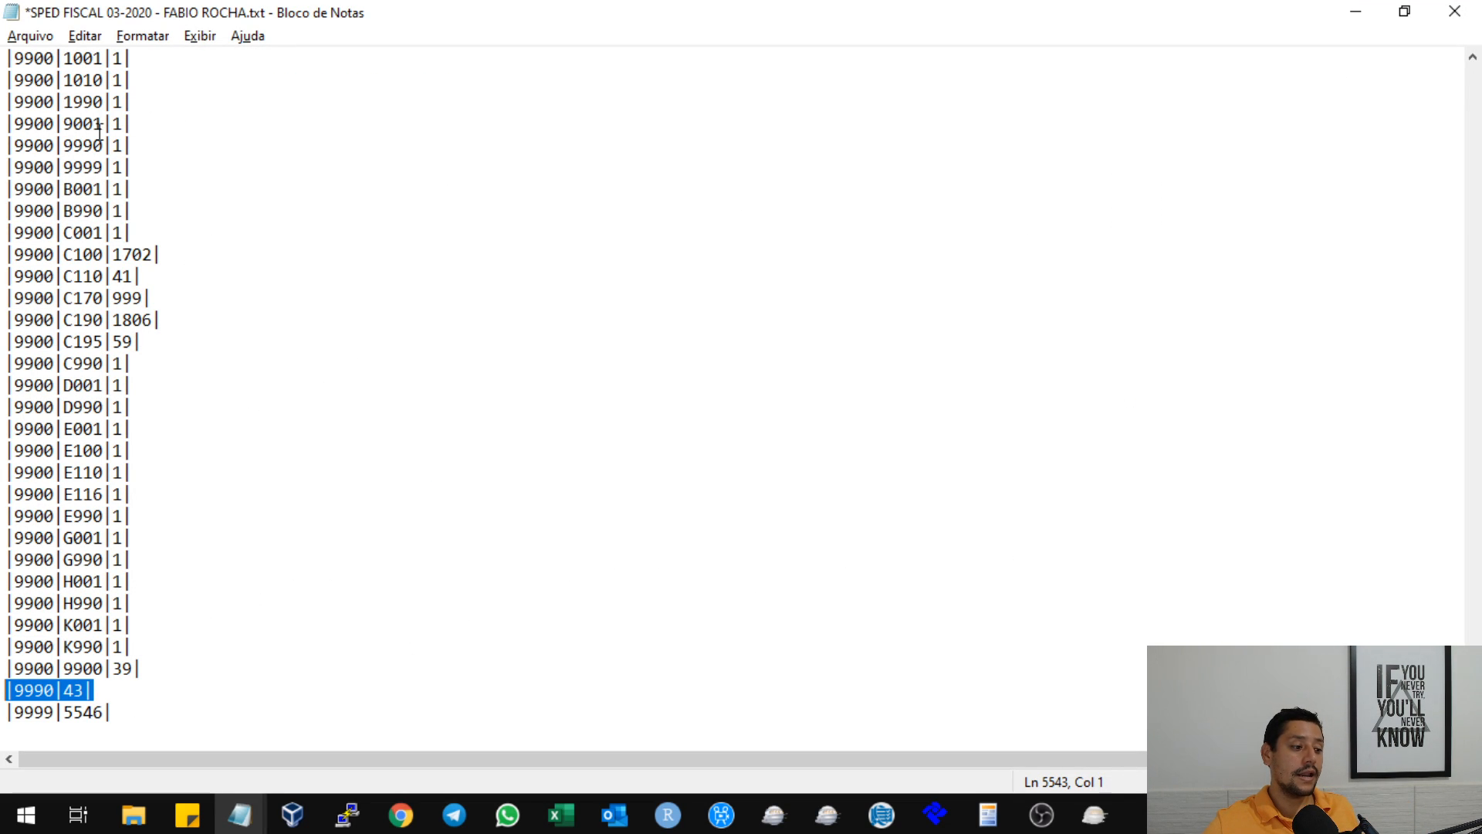
Review the 9900 records around 0460, then set the block 9 line total in record 9990 to 42.
{"action": "scroll", "coordinate": [183, 263], "scroll_direction": "up", "scroll_amount": 4}
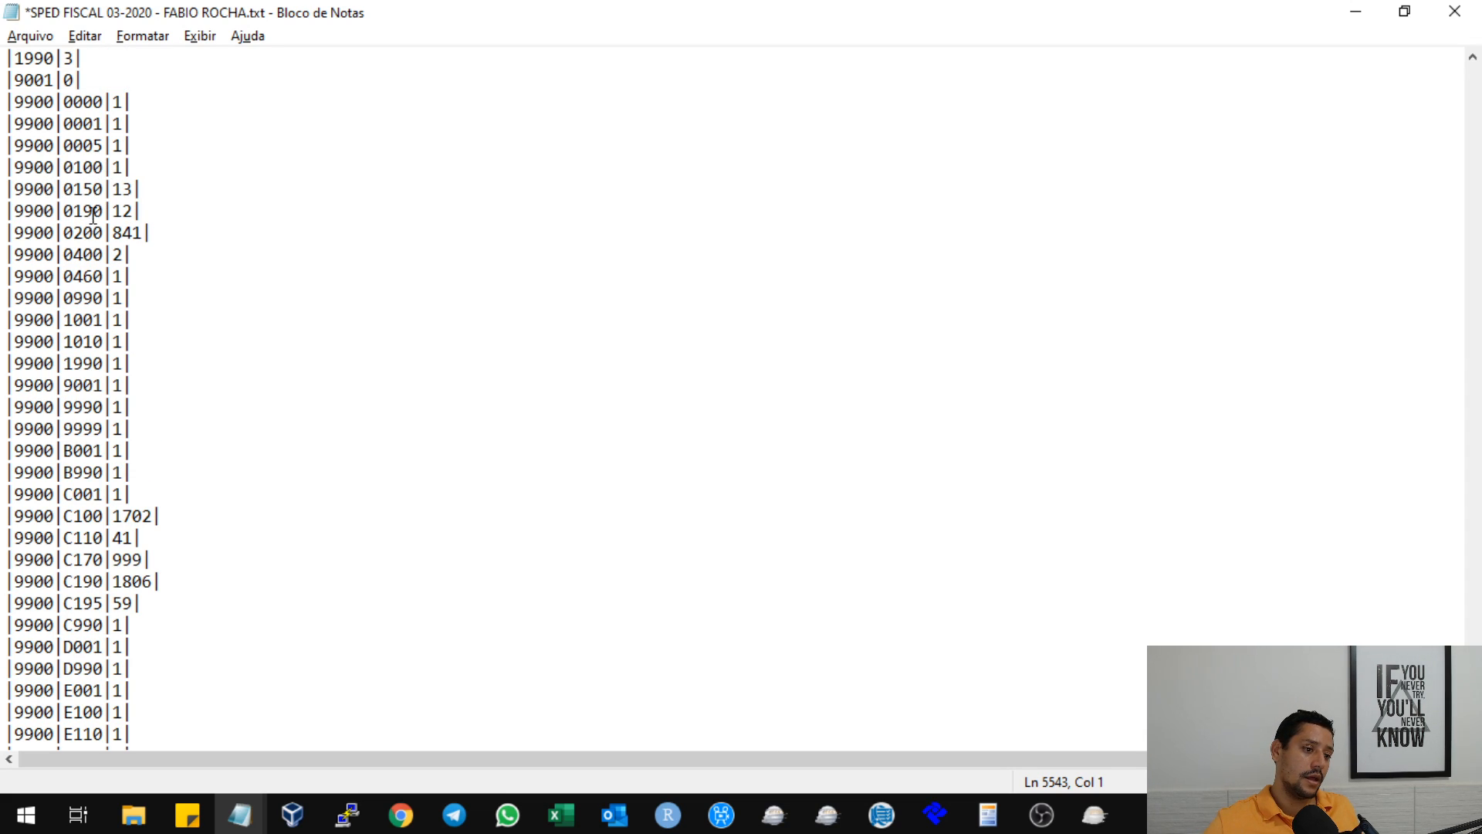
{"action": "left_click_drag", "start_coordinate": [72, 276], "coordinate": [113, 276]}
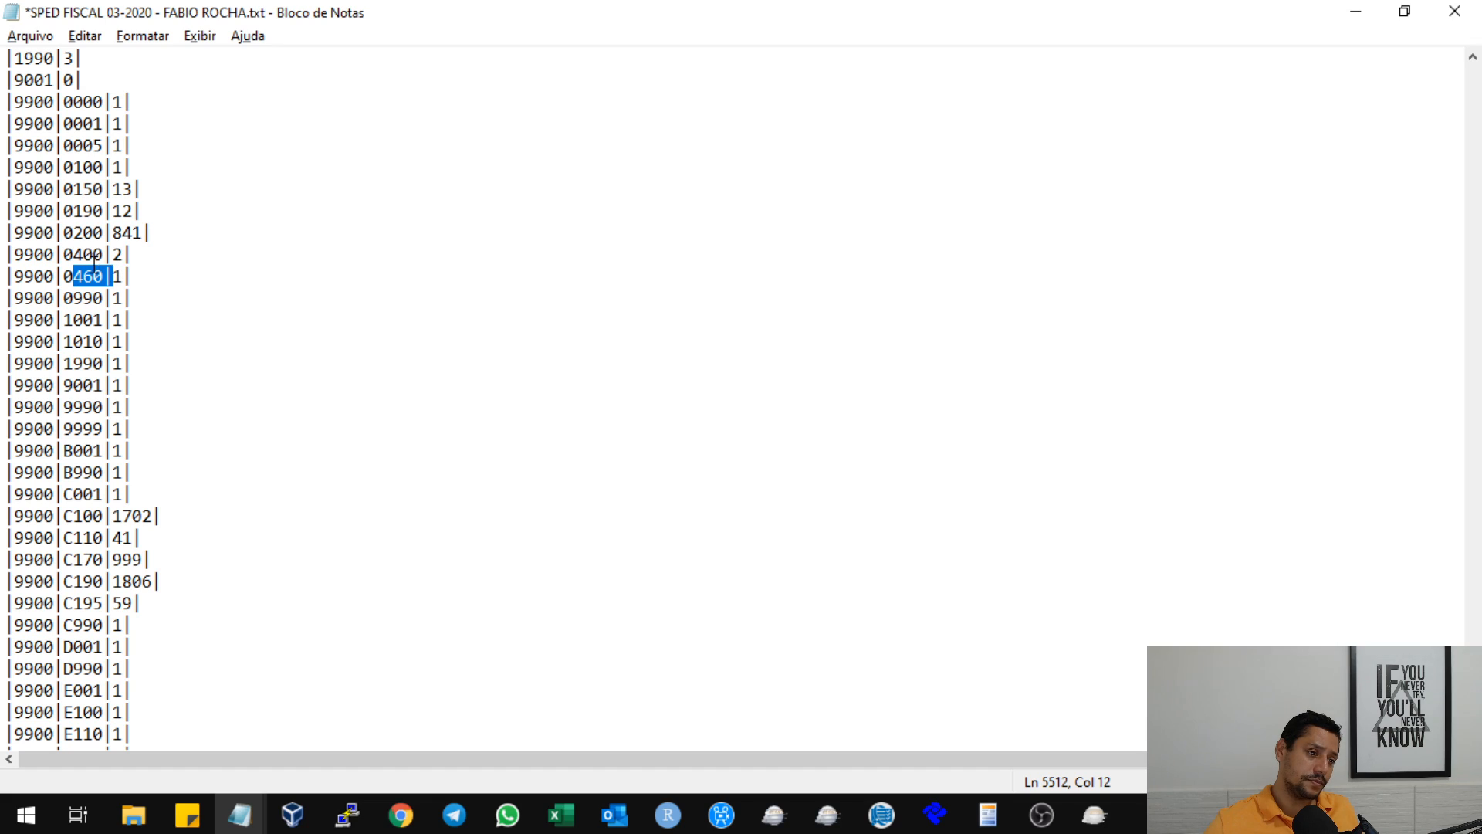
{"action": "left_click", "coordinate": [151, 264]}
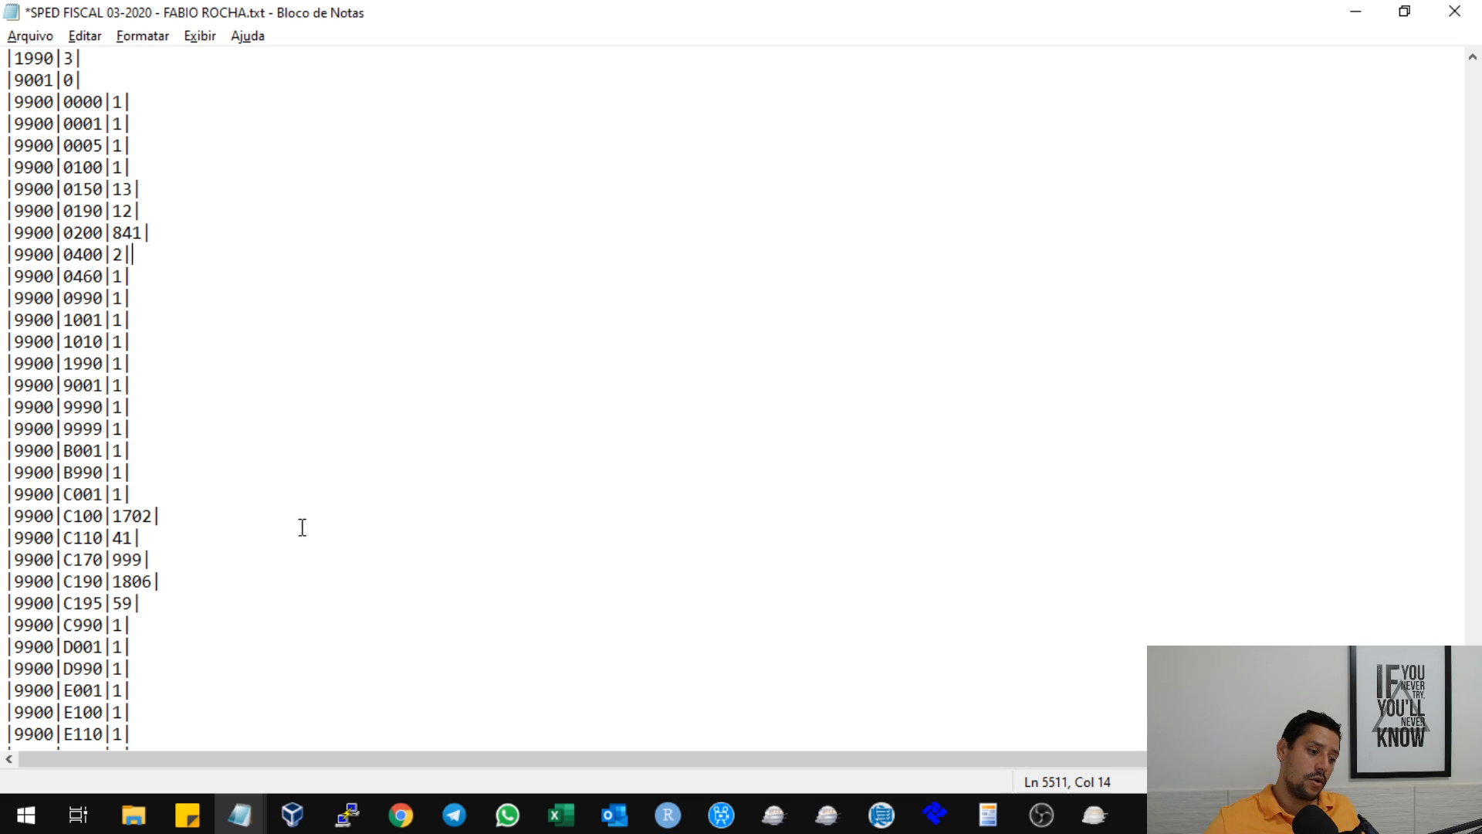
{"action": "scroll", "coordinate": [111, 679], "scroll_direction": "down", "scroll_amount": 5}
{"action": "left_click", "coordinate": [78, 687]}
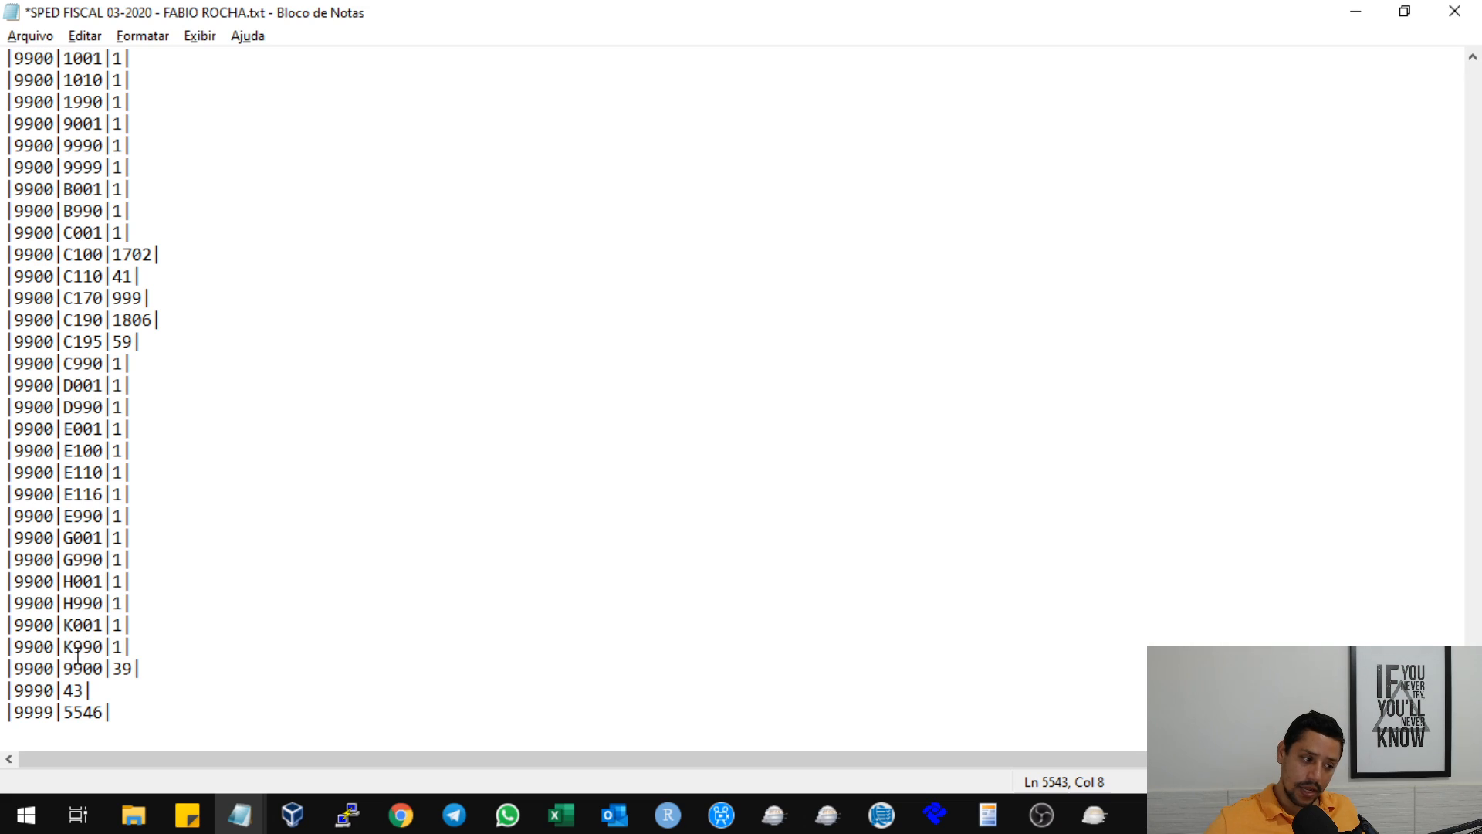
{"action": "left_click", "coordinate": [60, 711]}
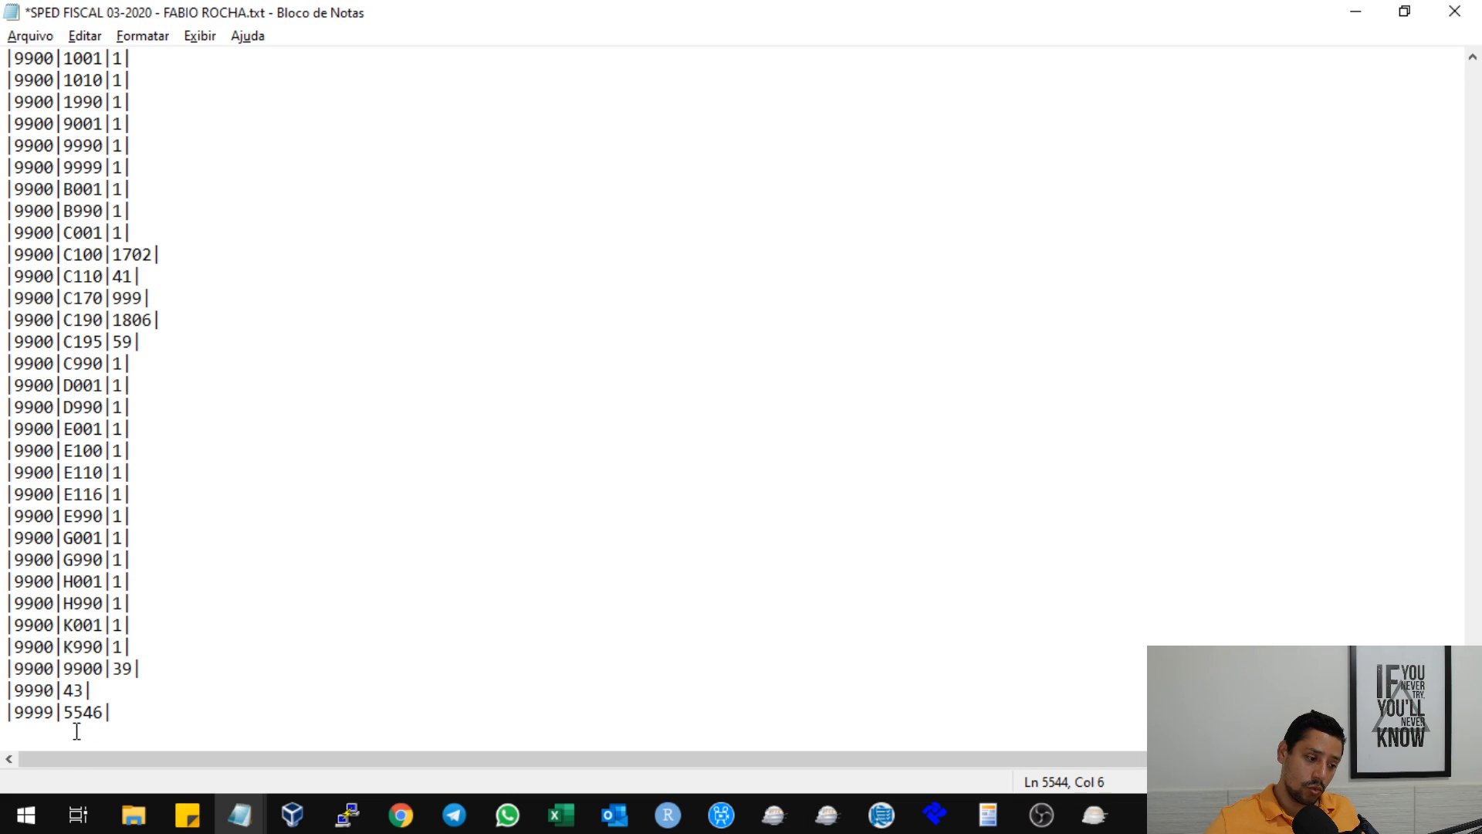
{"action": "left_click", "coordinate": [73, 689]}
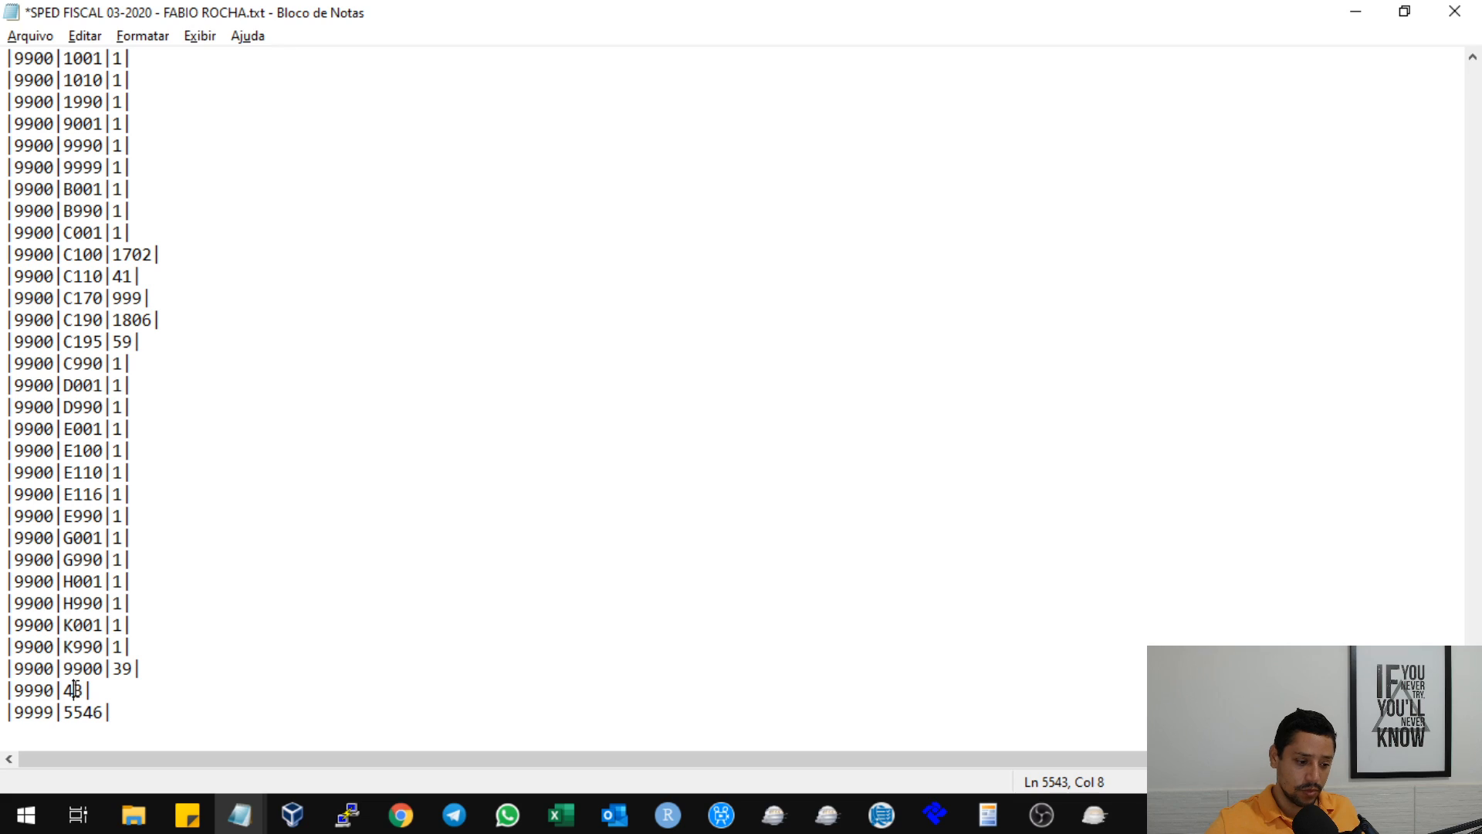
{"action": "type", "text": "2"}
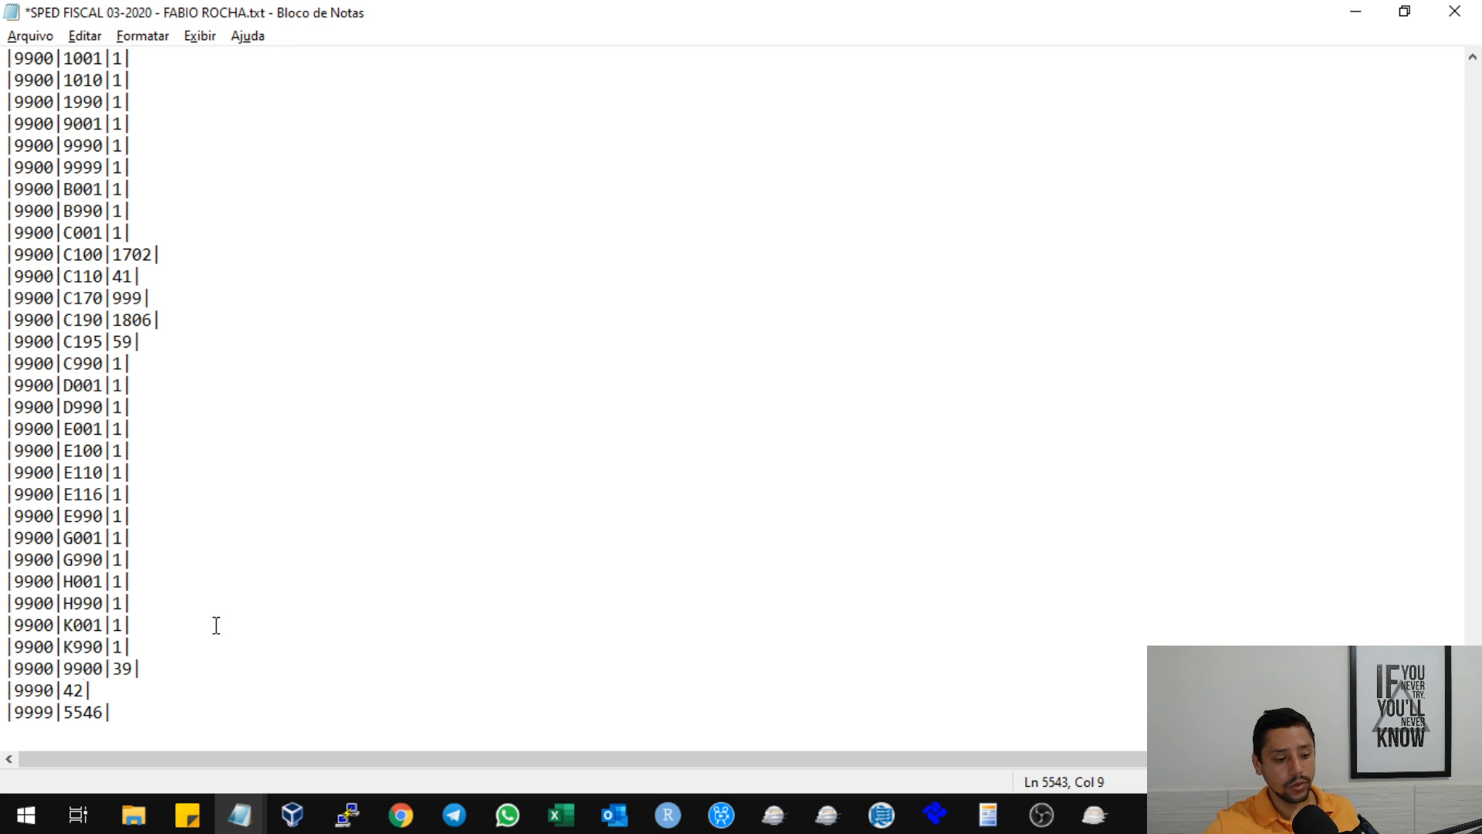
{"action": "left_click", "coordinate": [248, 607]}
Check the line 5544 QTD_LIN error in the import report, then set the 9999 record's total to 5544 in Notepad.
{"action": "key", "text": "alt+Tab"}
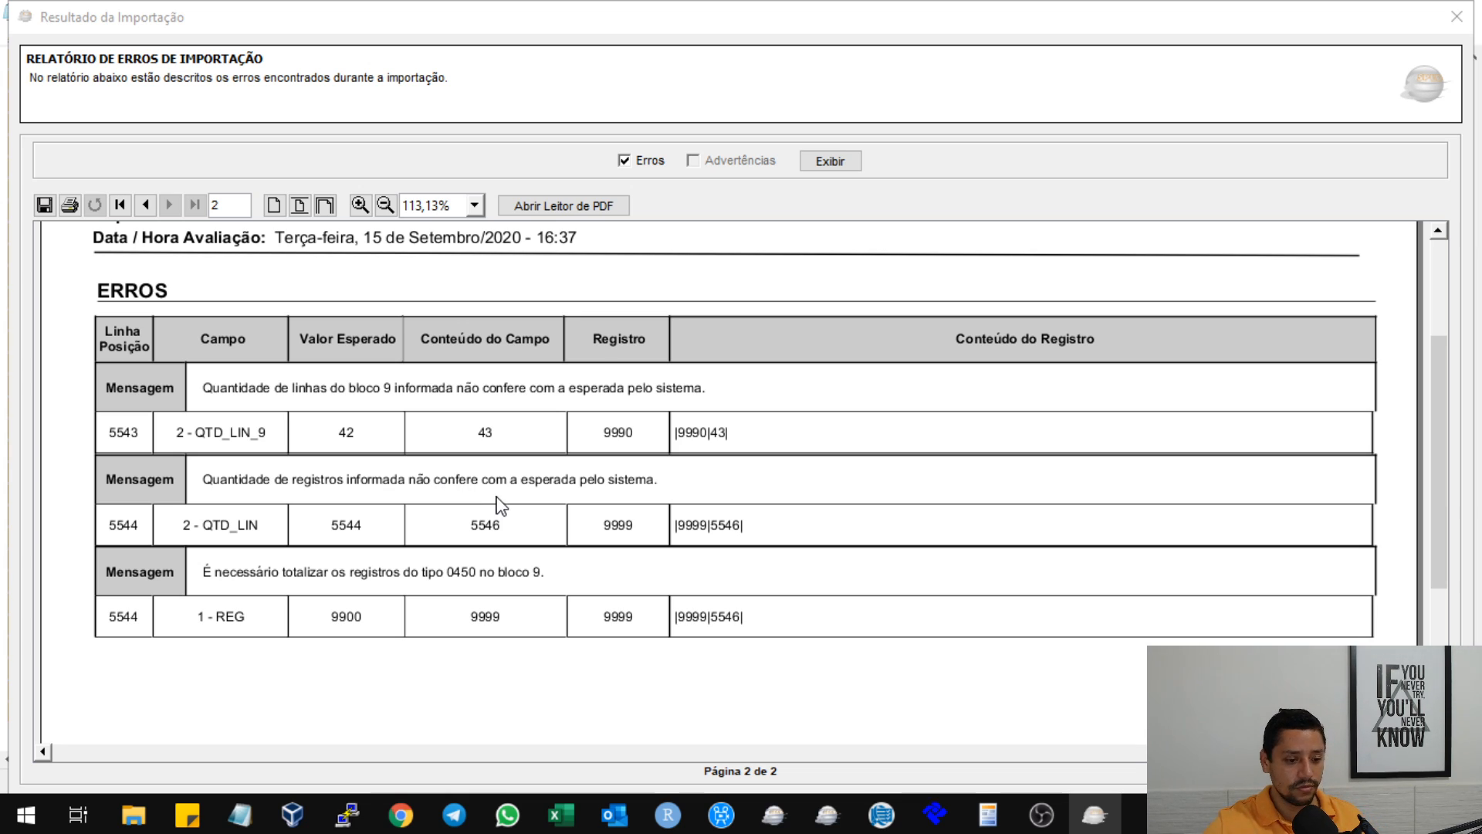
{"action": "scroll", "coordinate": [292, 504], "scroll_direction": "down", "scroll_amount": 1}
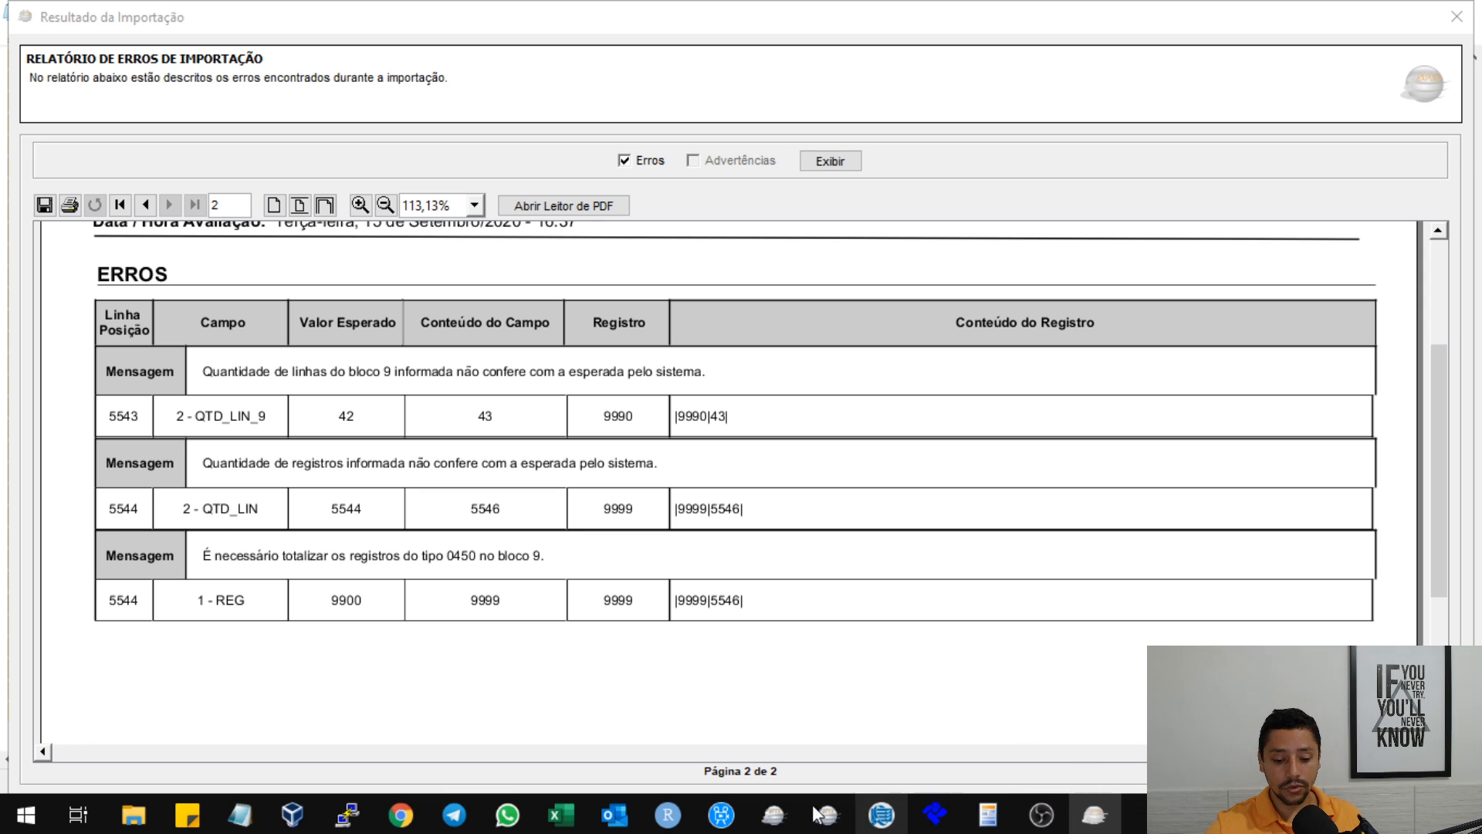
{"action": "mouse_move", "coordinate": [239, 815]}
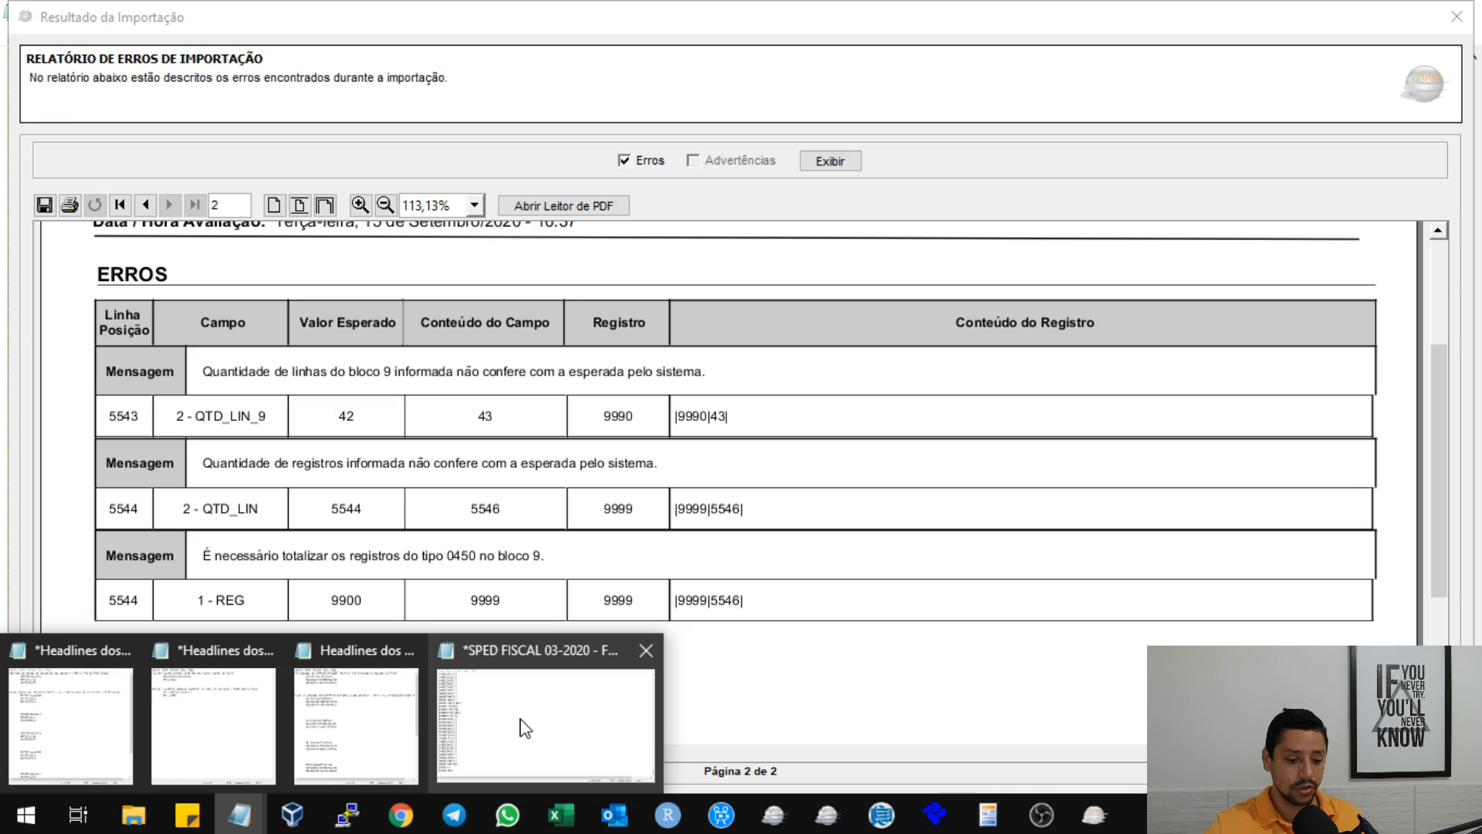
{"action": "left_click", "coordinate": [525, 728]}
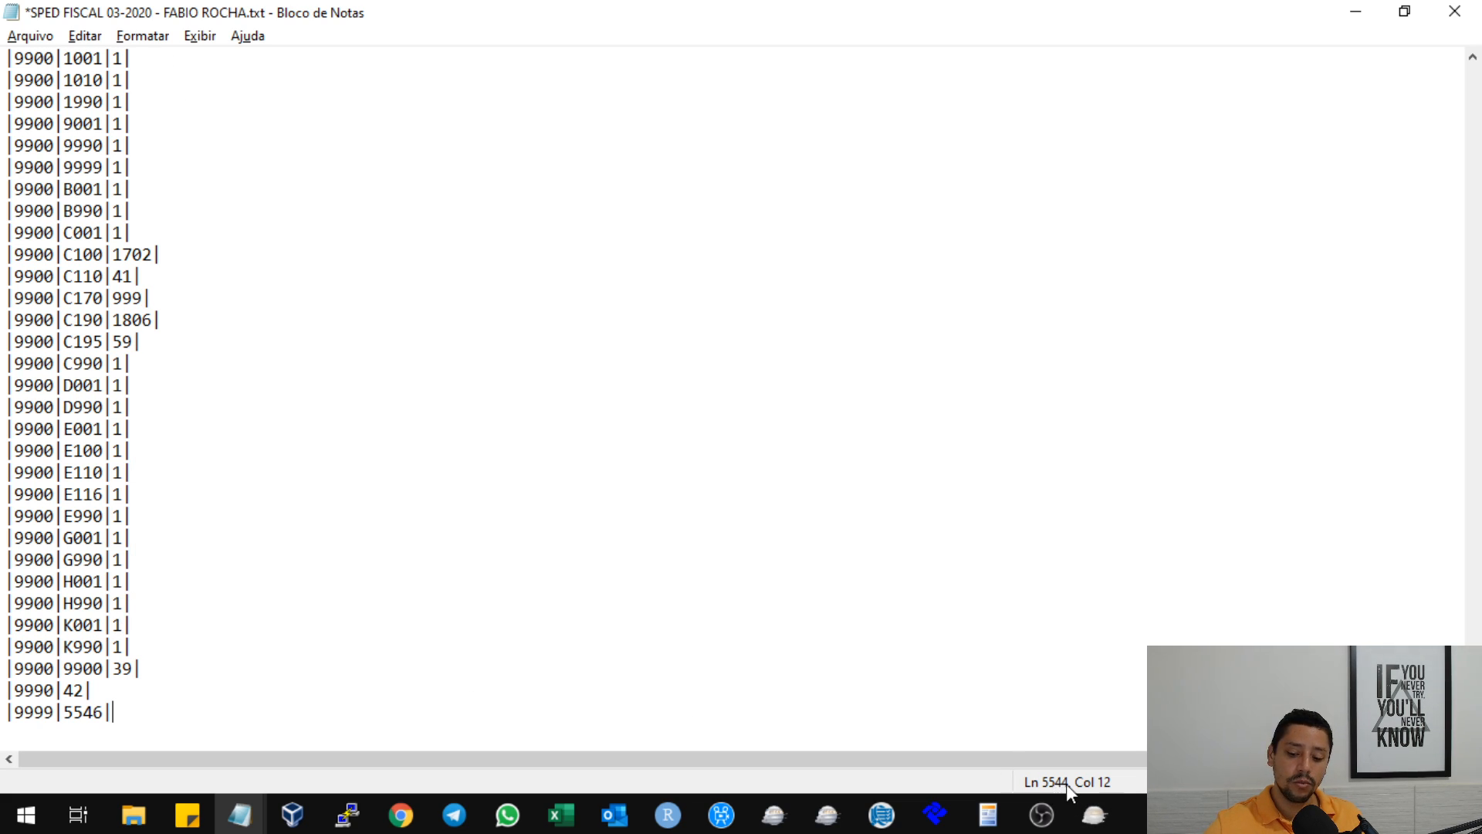
{"action": "left_click", "coordinate": [94, 710]}
{"action": "key", "text": "Delete"}
{"action": "type", "text": "4"}
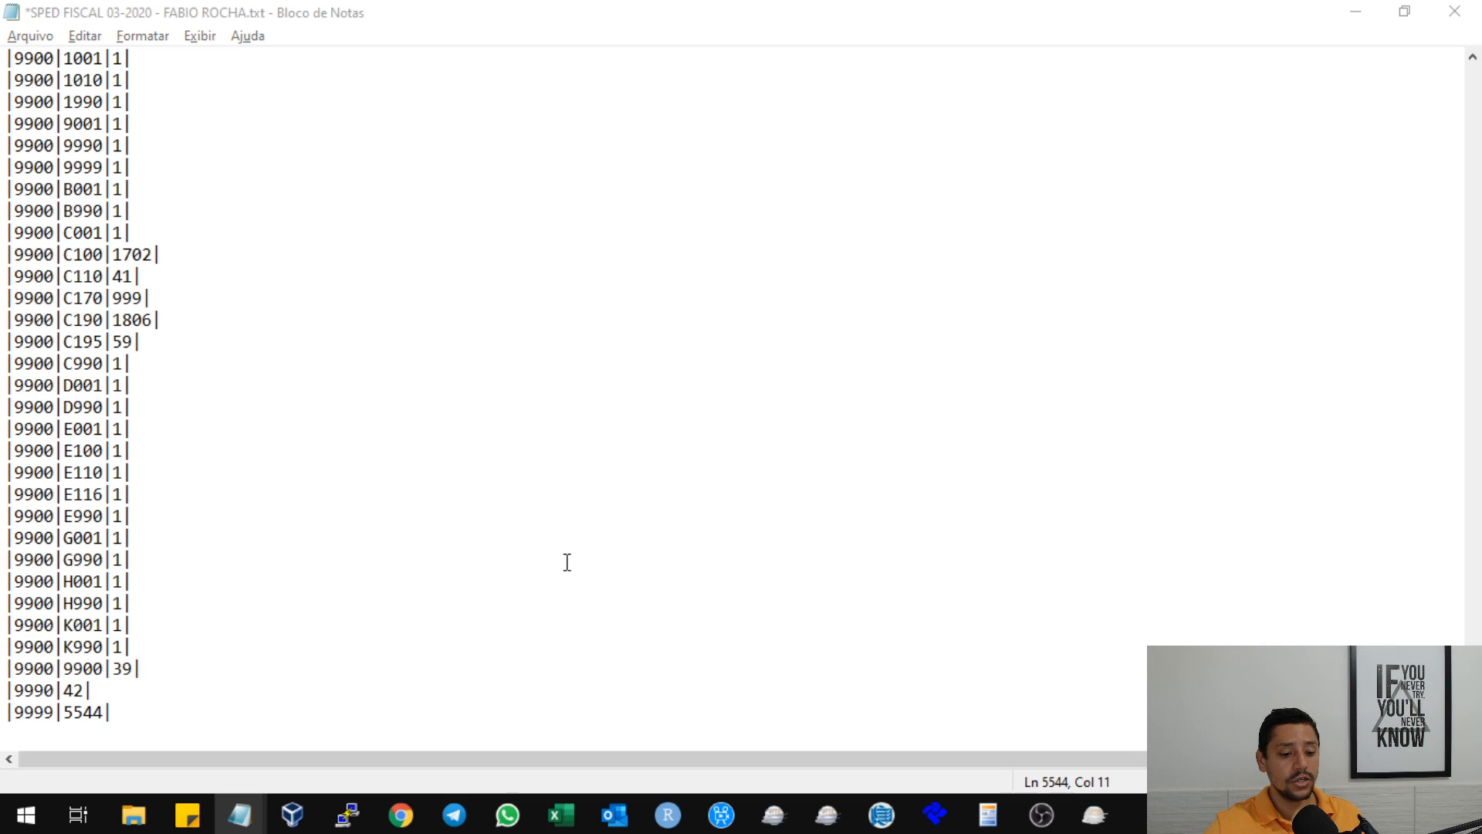
Check the import report's error about totalling register 0450, then find the 9900 records for 0400 and 0460 in Notepad.
{"action": "key", "text": "alt+Tab"}
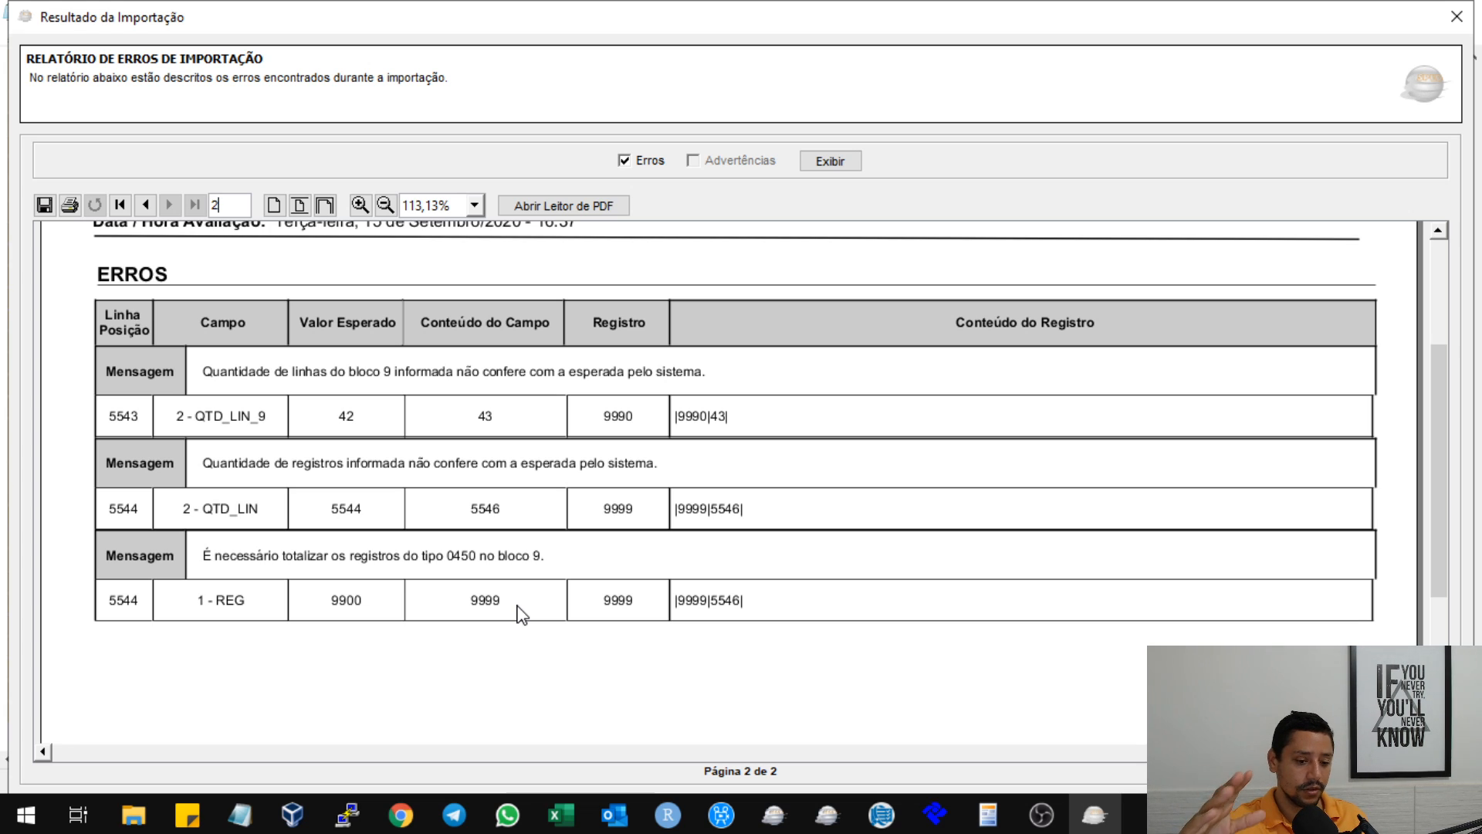
{"action": "key", "text": "alt+Tab"}
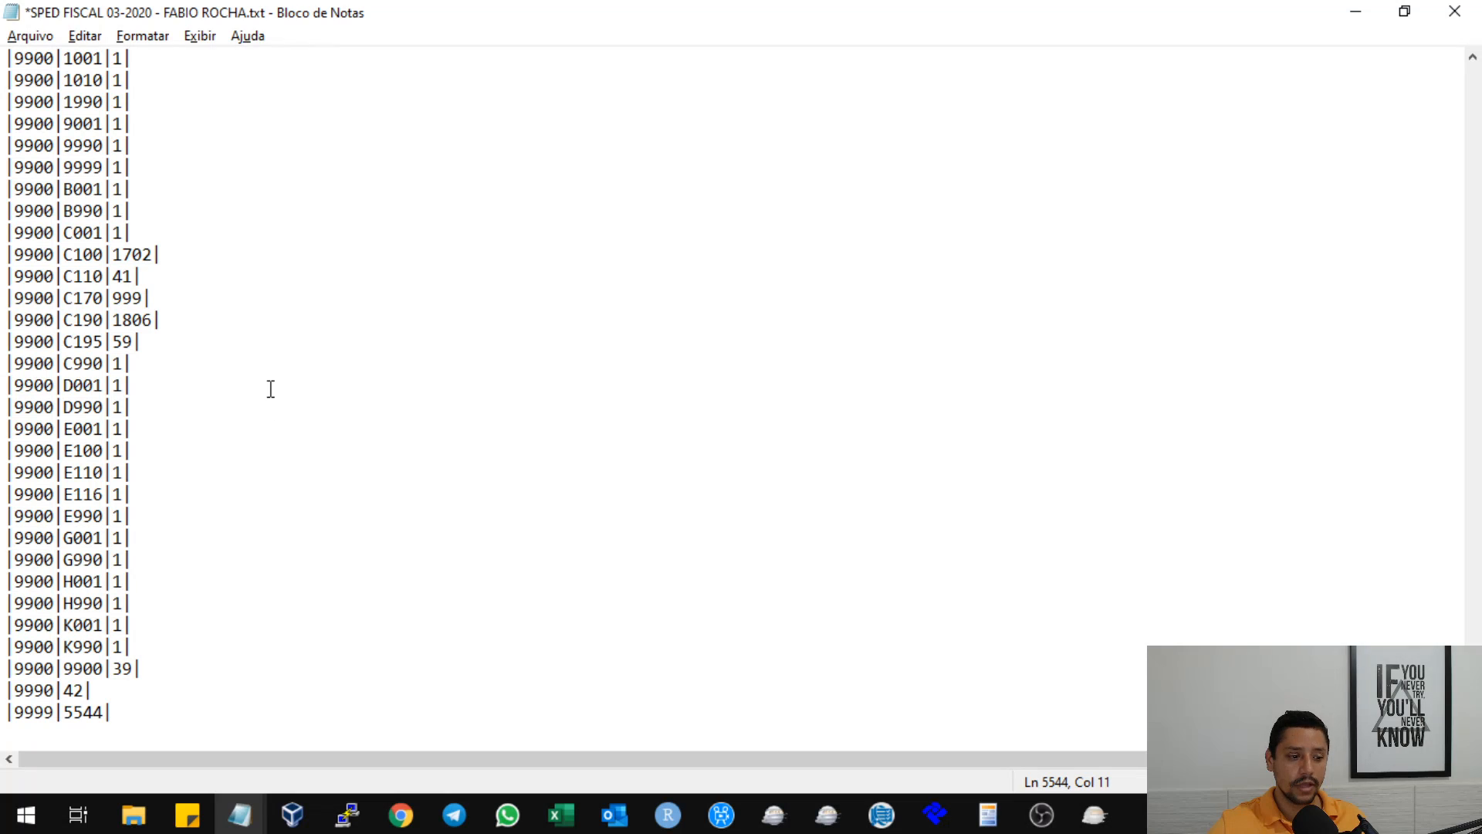
{"action": "scroll", "coordinate": [261, 368], "scroll_direction": "up", "scroll_amount": 7}
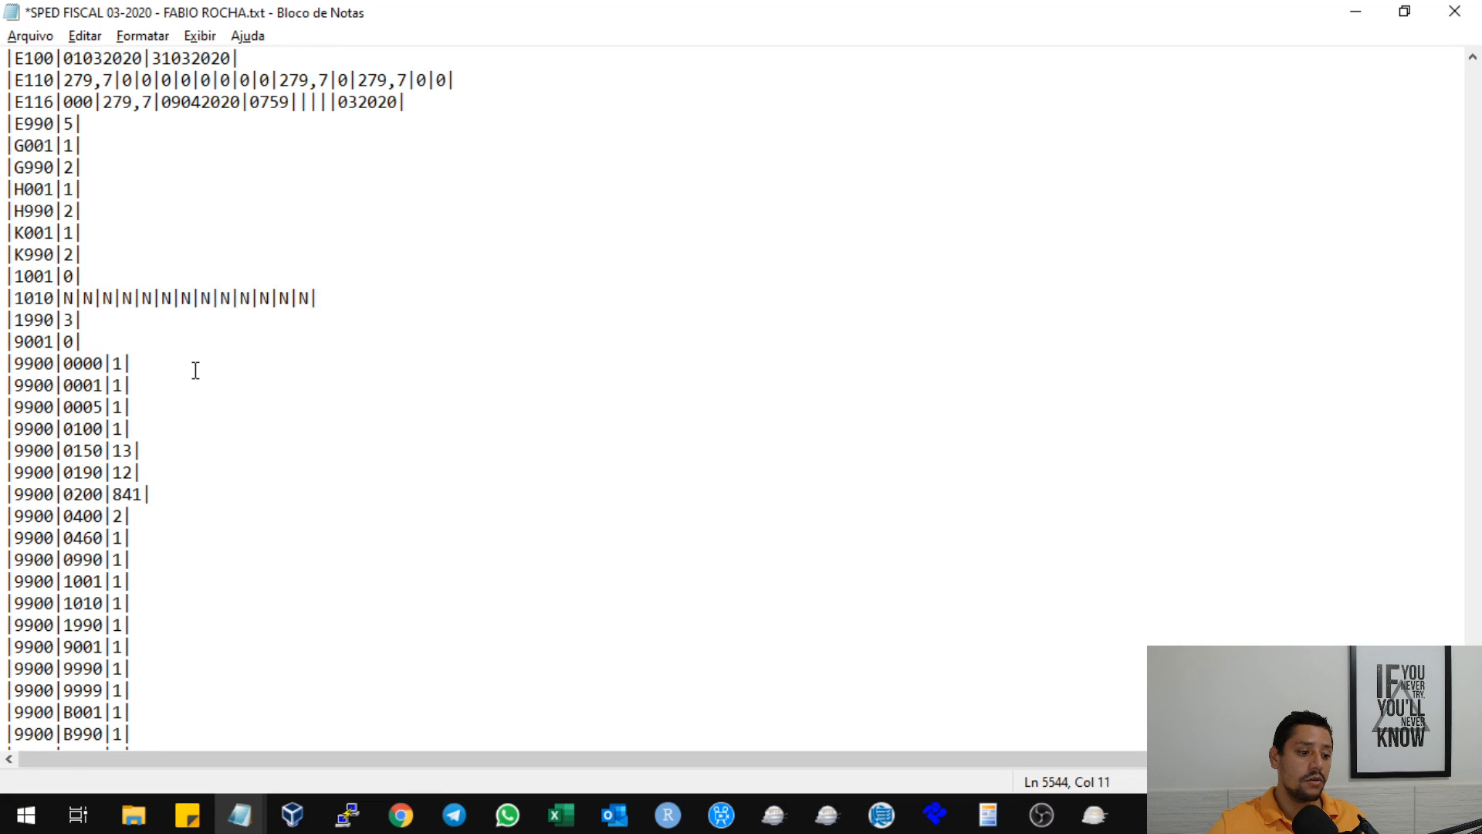
{"action": "scroll", "coordinate": [195, 371], "scroll_direction": "down", "scroll_amount": 1}
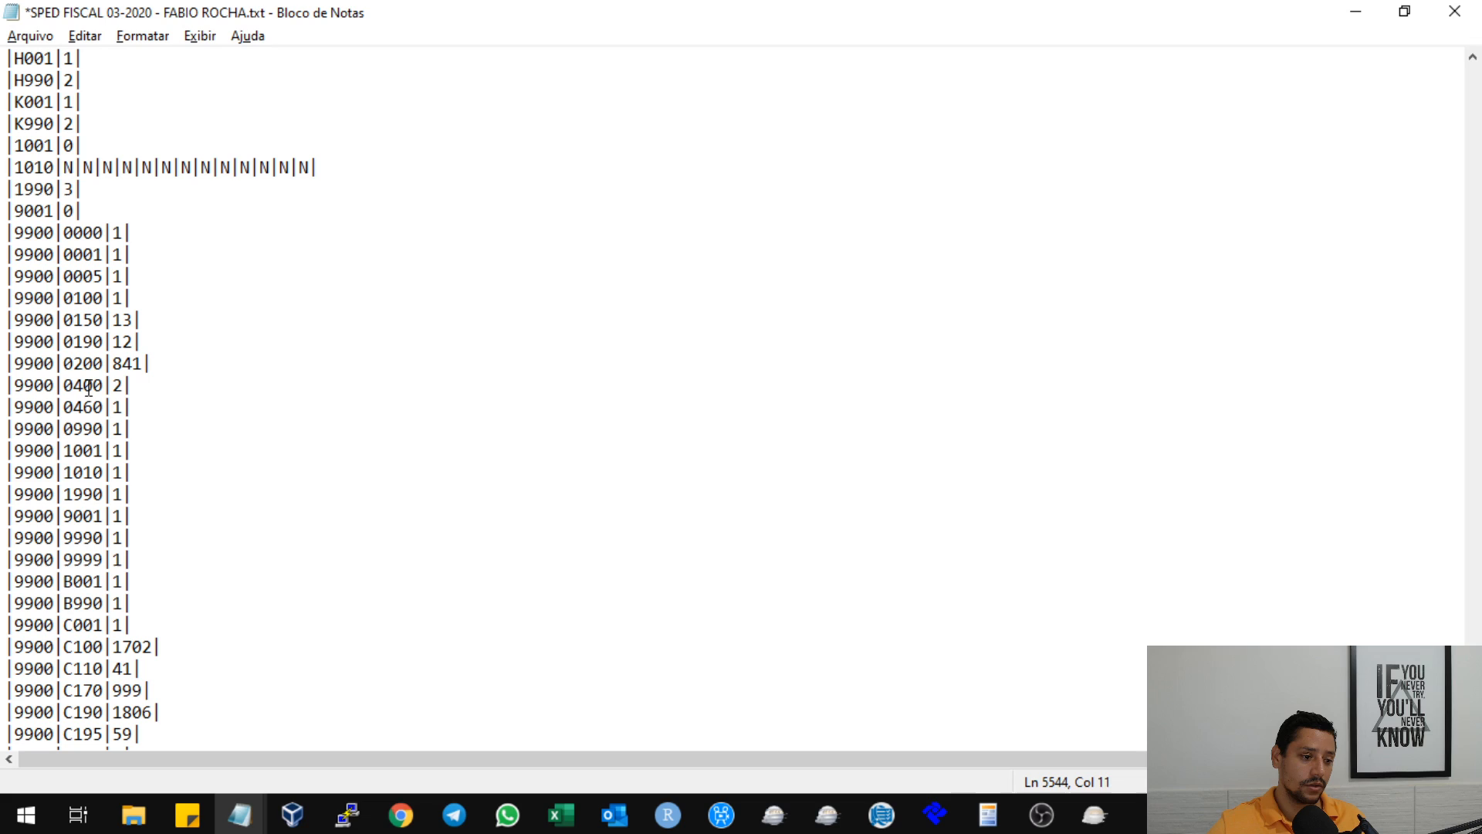
{"action": "left_click", "coordinate": [83, 389]}
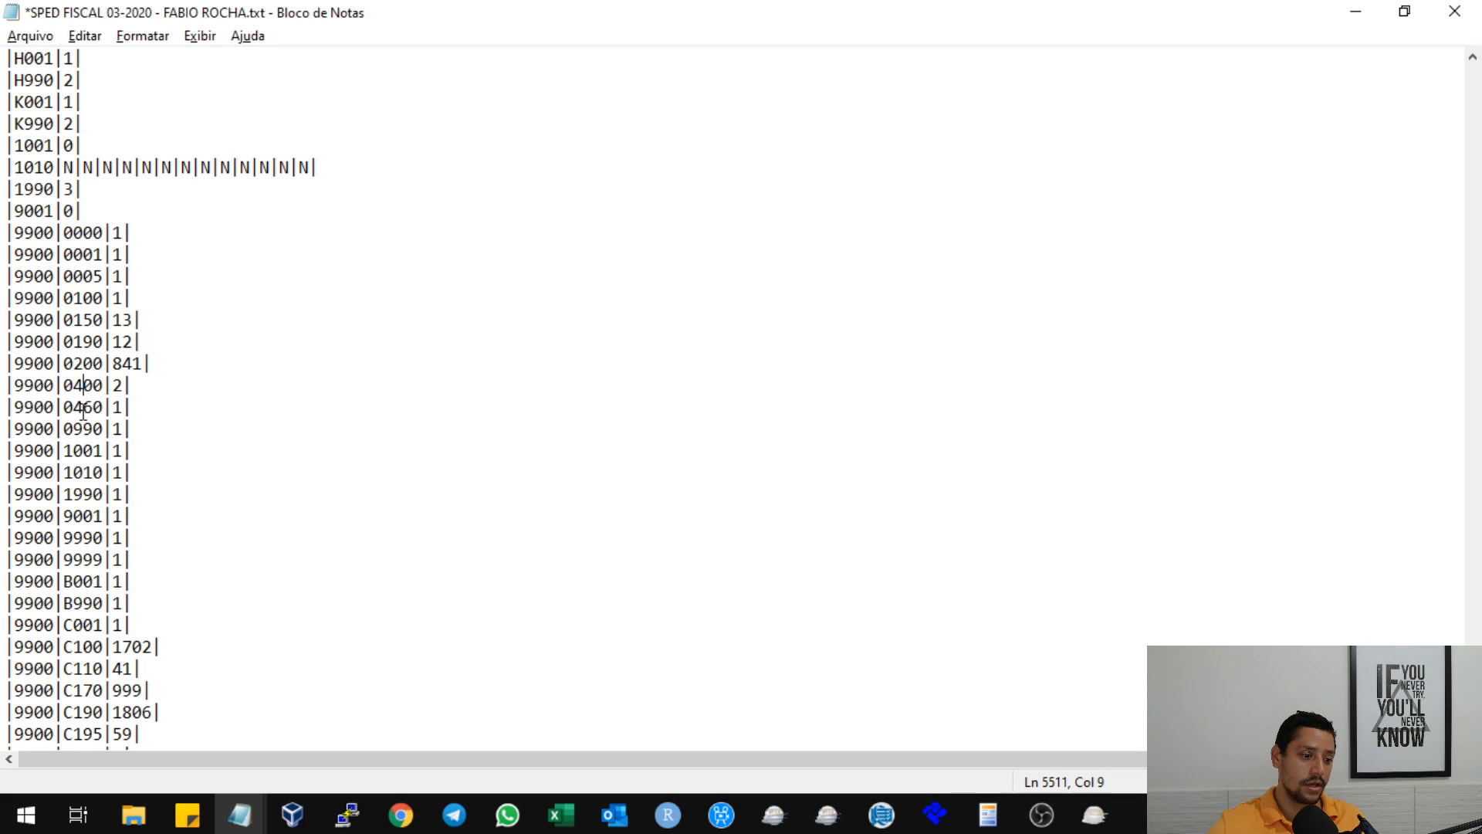
Insert the record |9900|0450|1| on a new line below the 9900 record for 0990.
{"action": "left_click", "coordinate": [156, 445]}
{"action": "left_click", "coordinate": [167, 430]}
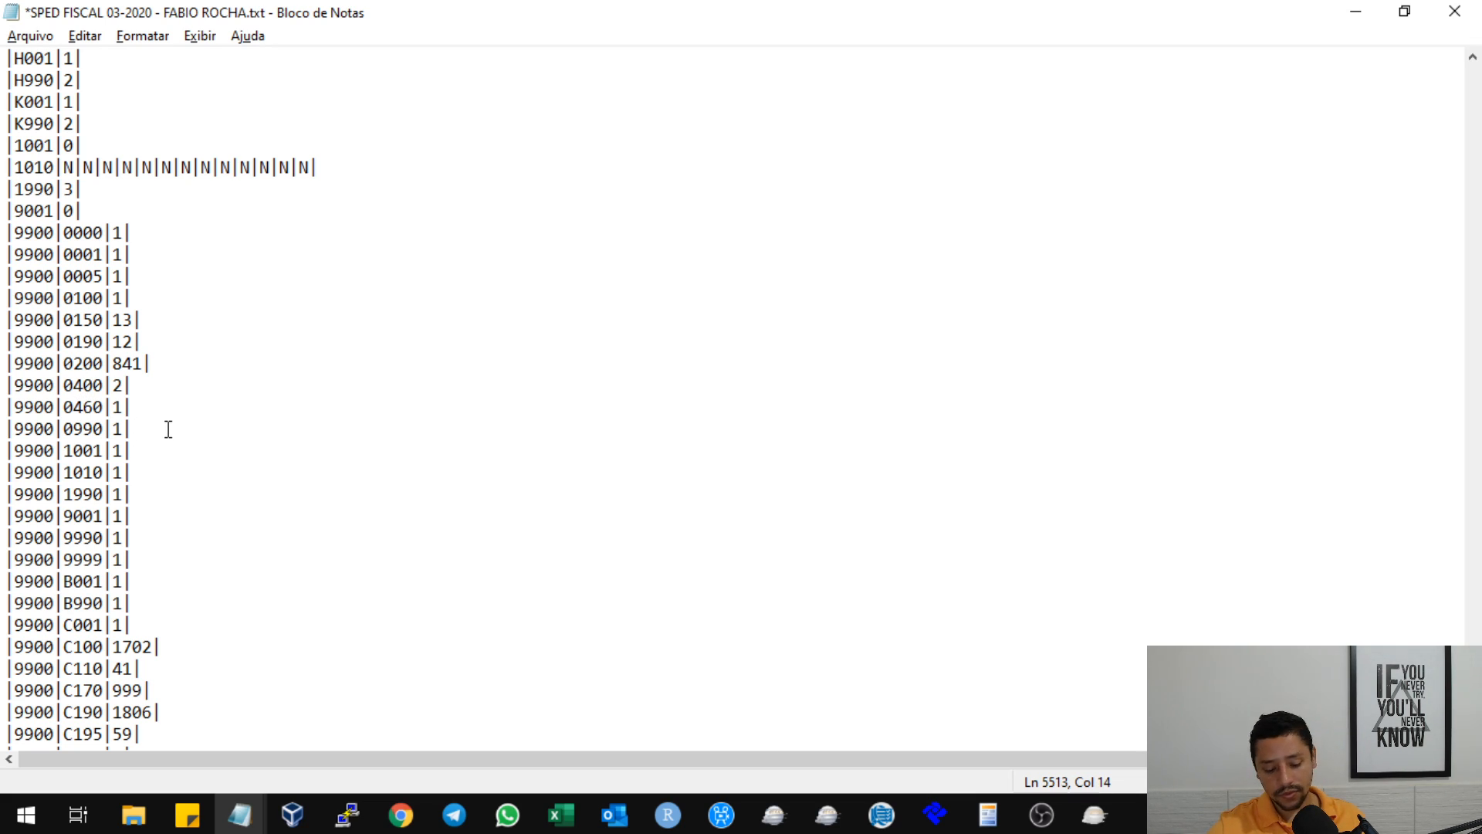
{"action": "key", "text": "Return"}
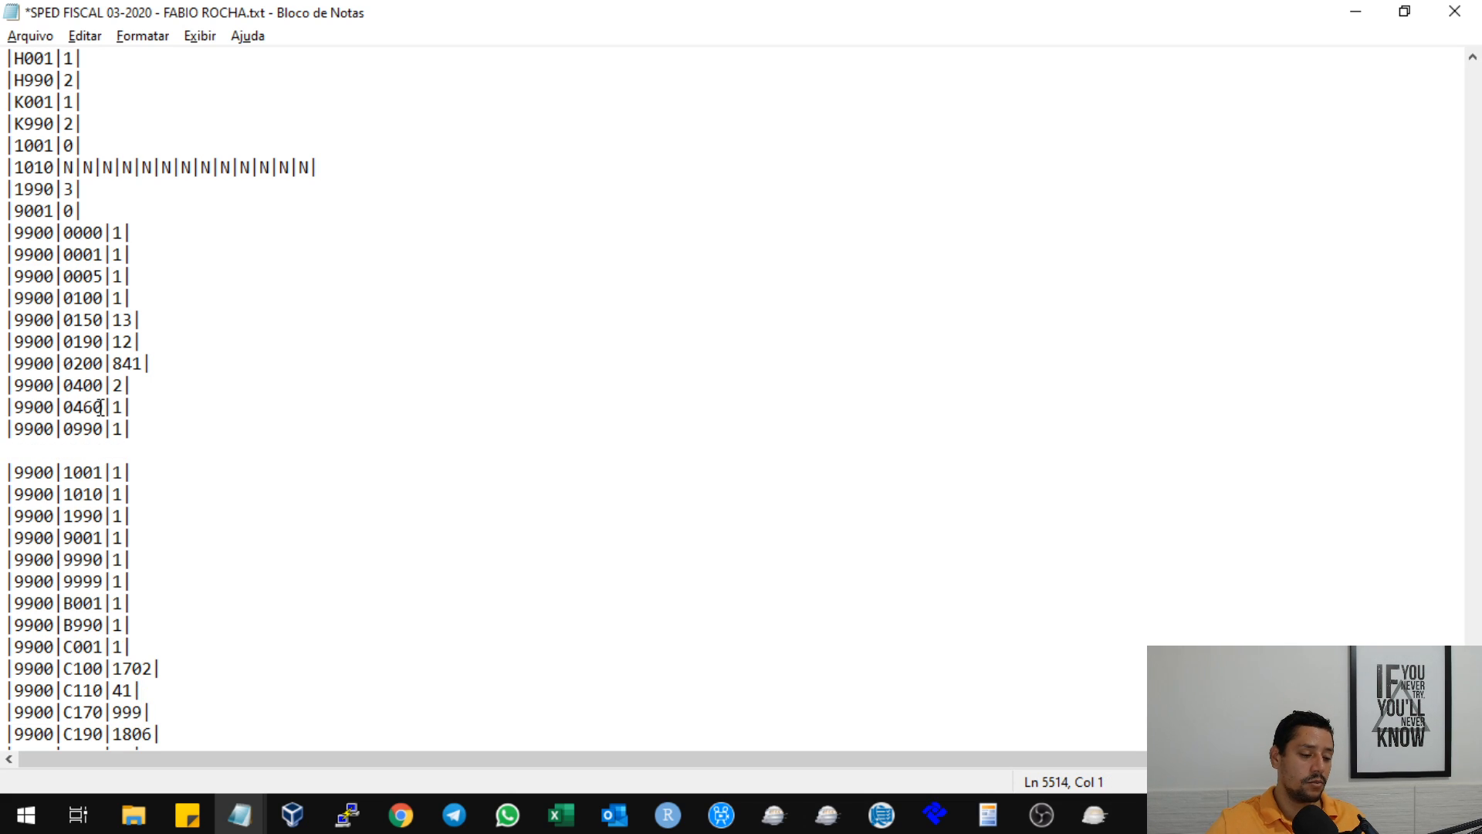
{"action": "type", "text": "|9900"}
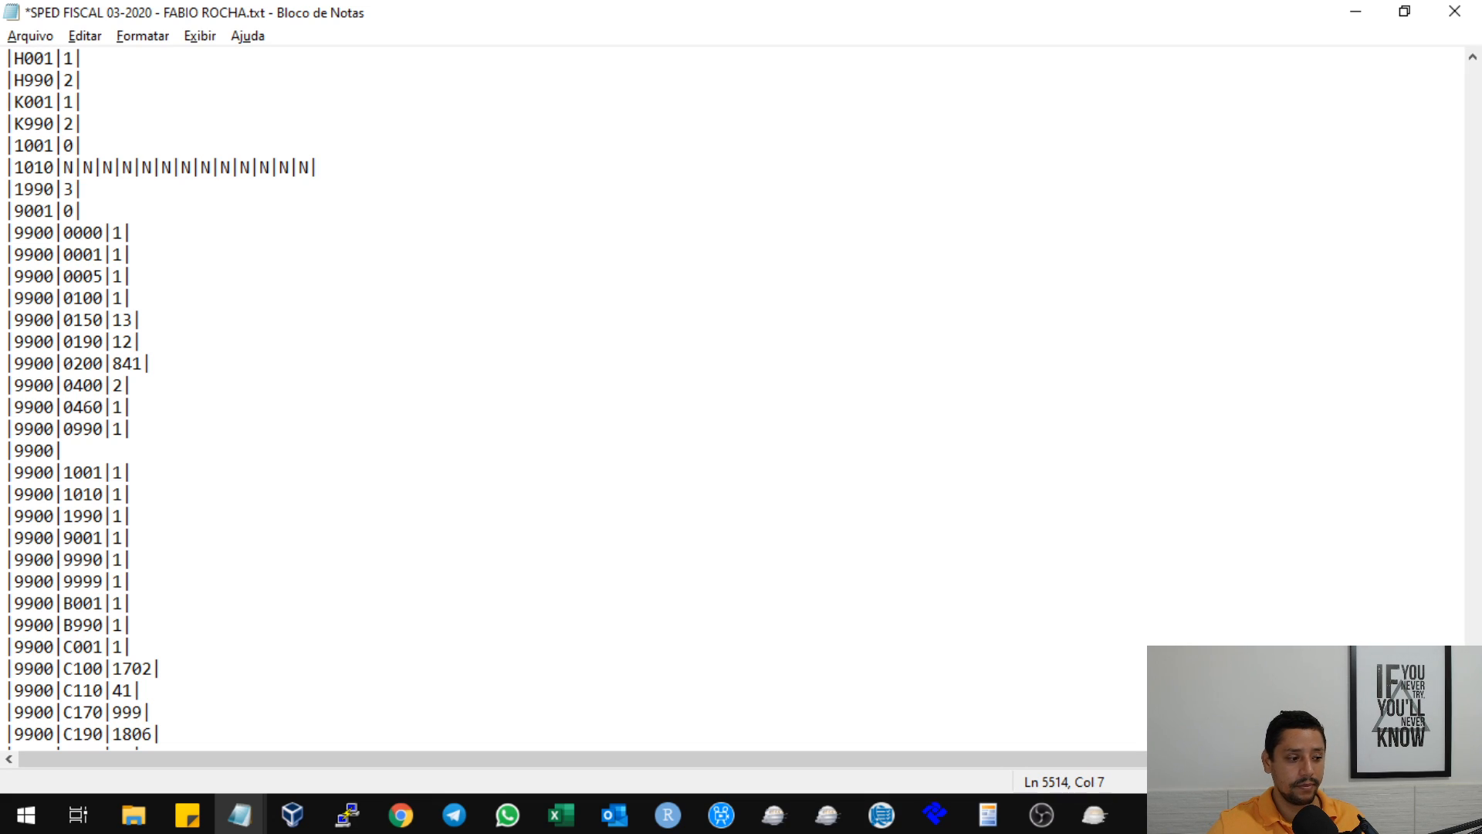
{"action": "type", "text": "|0450"}
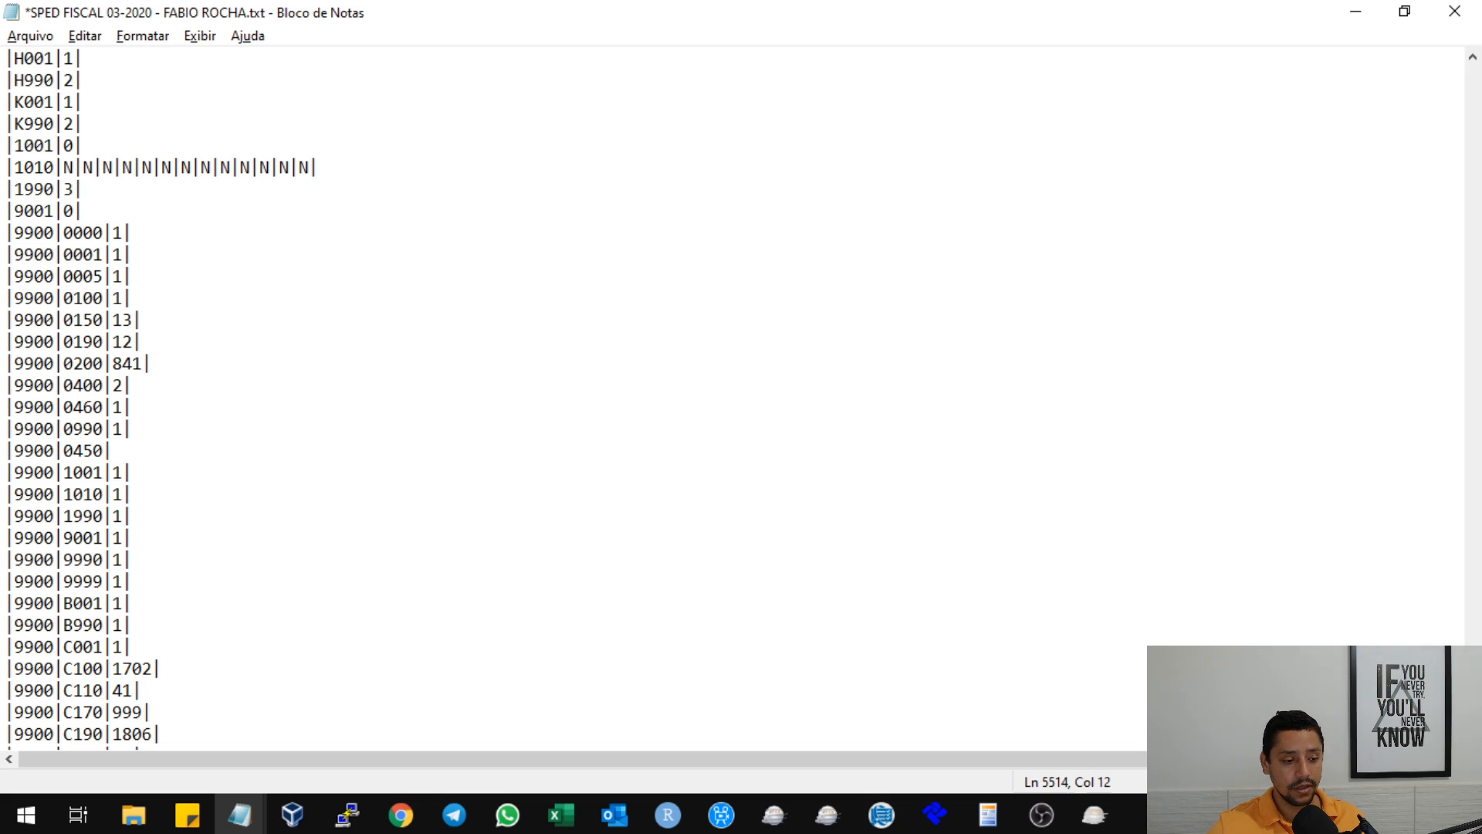
{"action": "type", "text": "|1|"}
{"action": "left_click", "coordinate": [432, 387]}
{"action": "scroll", "coordinate": [421, 389], "scroll_direction": "down", "scroll_amount": 7}
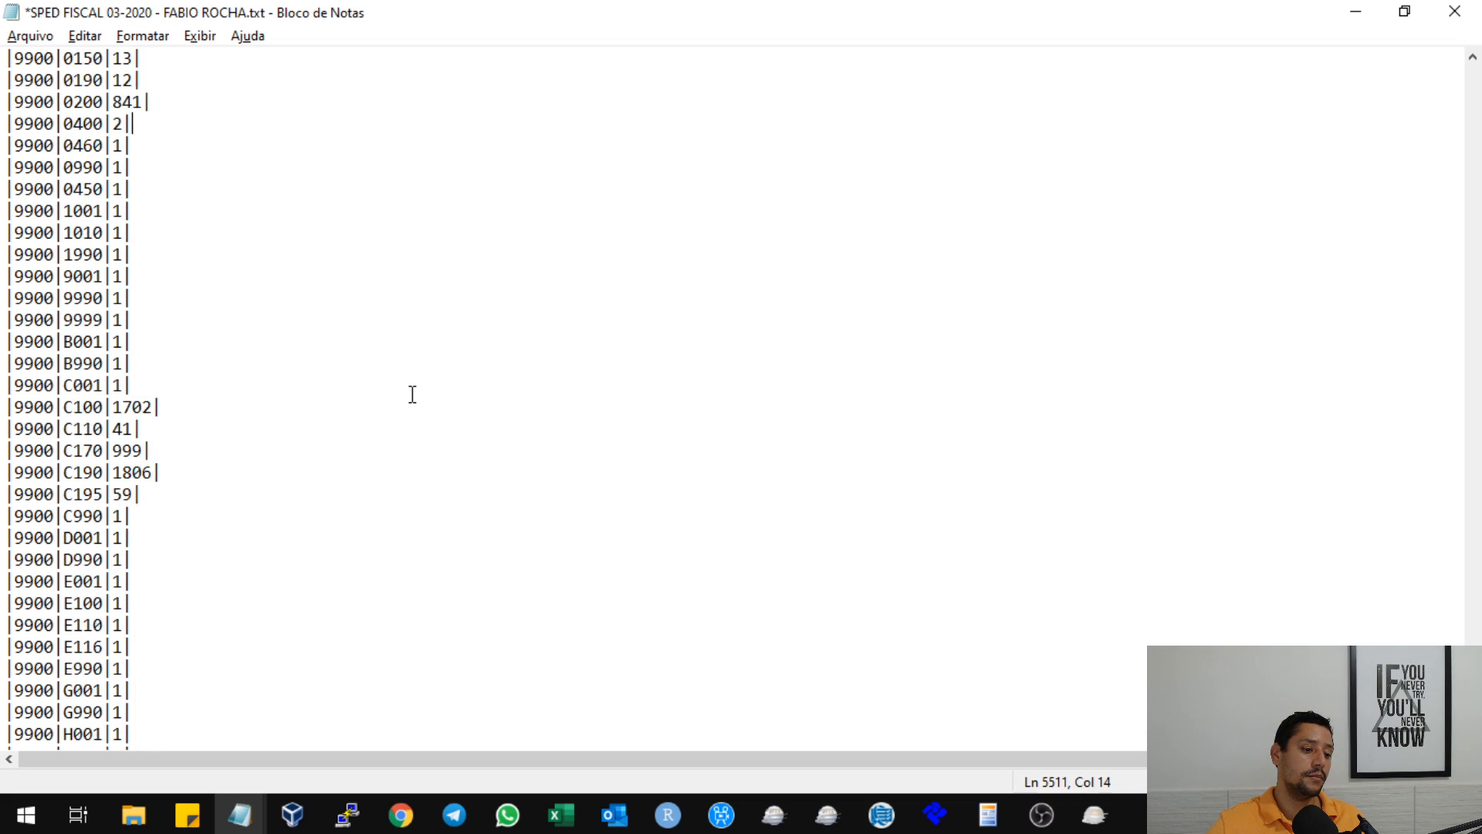
{"action": "left_click", "coordinate": [1454, 12]}
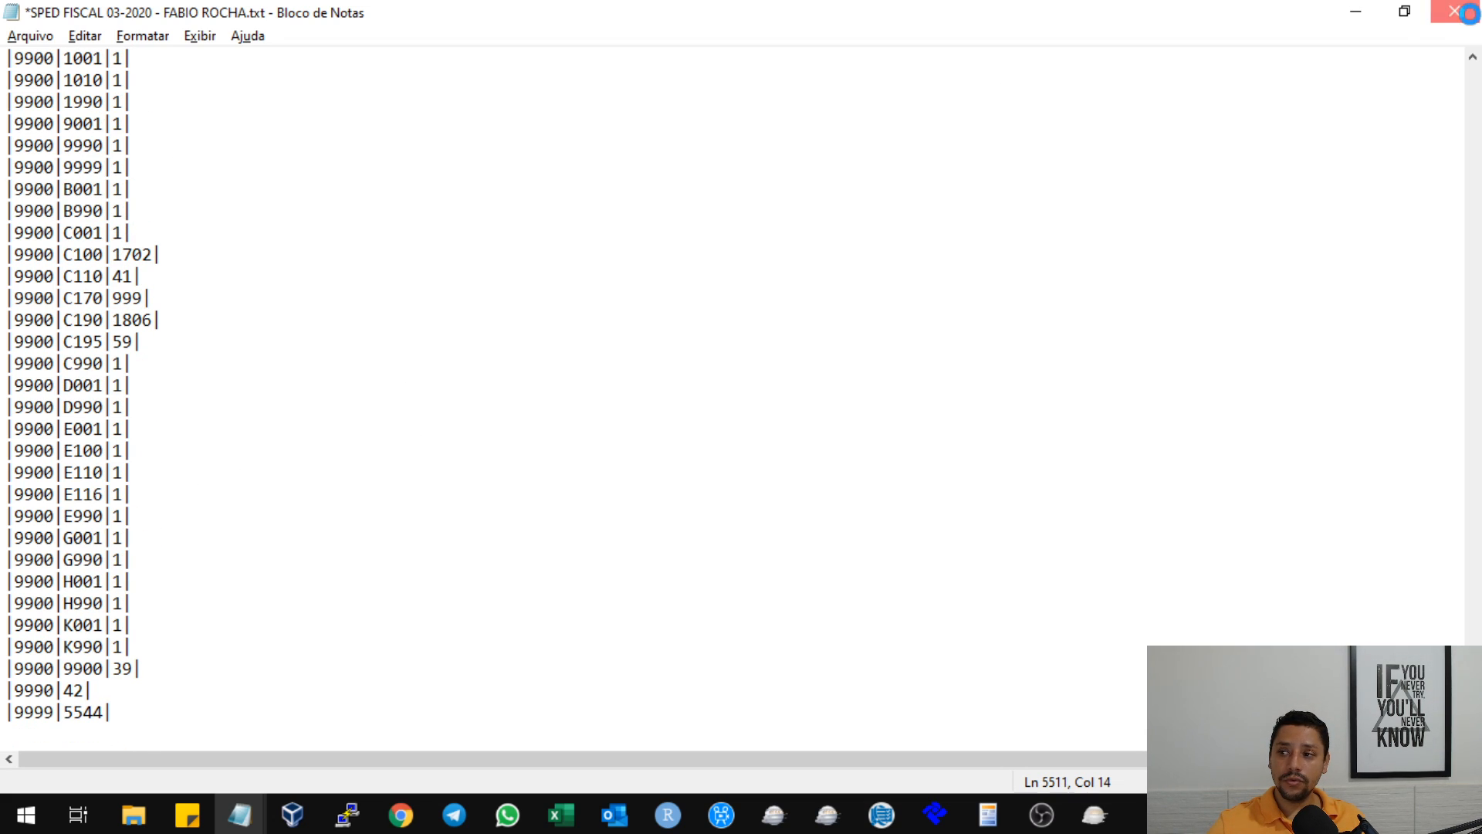
{"action": "left_click", "coordinate": [845, 447]}
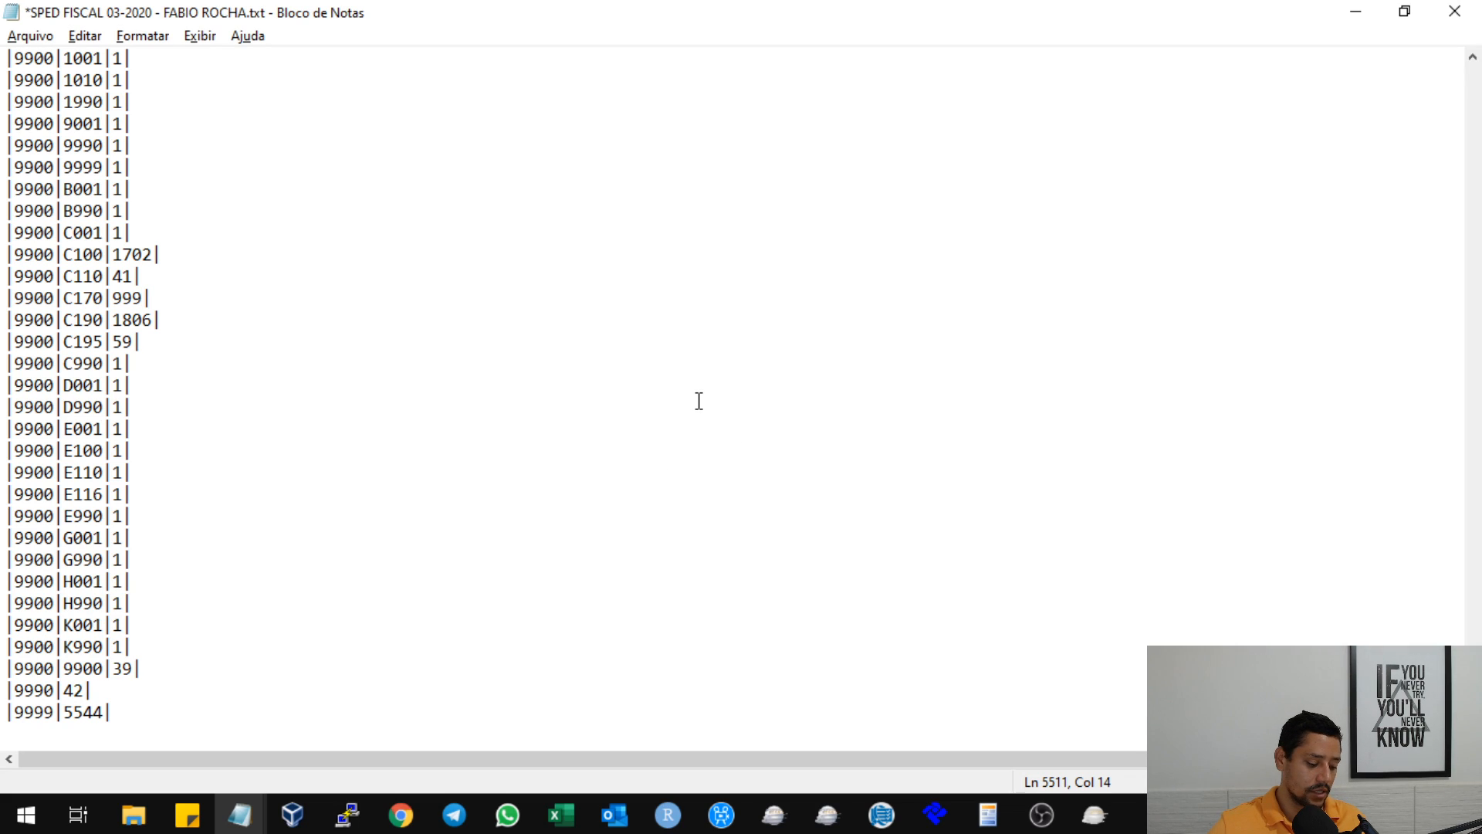
Save the corrected text file, then switch to Sped Fiscal and close the old import error report.
{"action": "key", "text": "ctrl+s"}
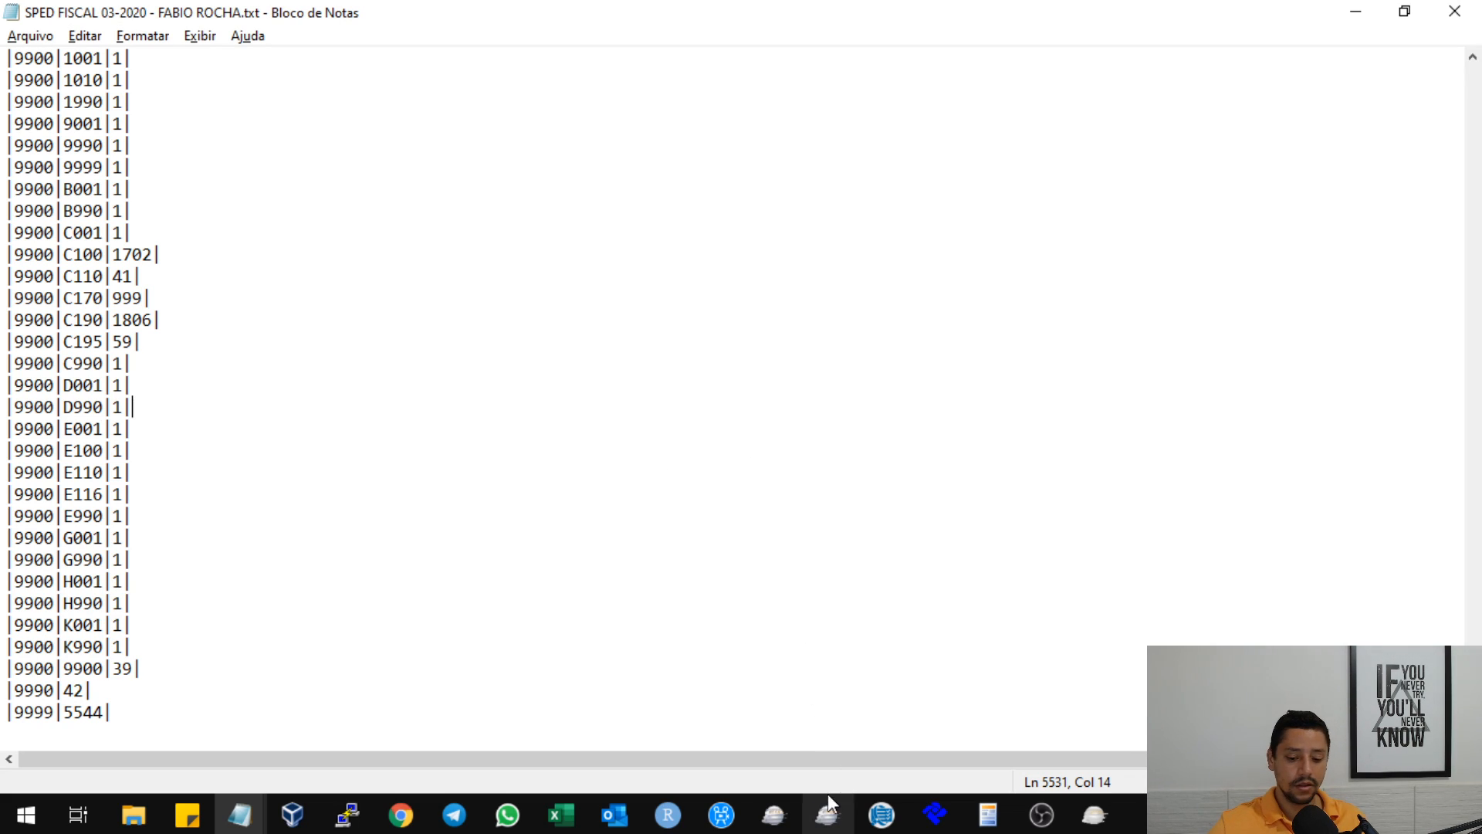
{"action": "left_click", "coordinate": [1094, 815]}
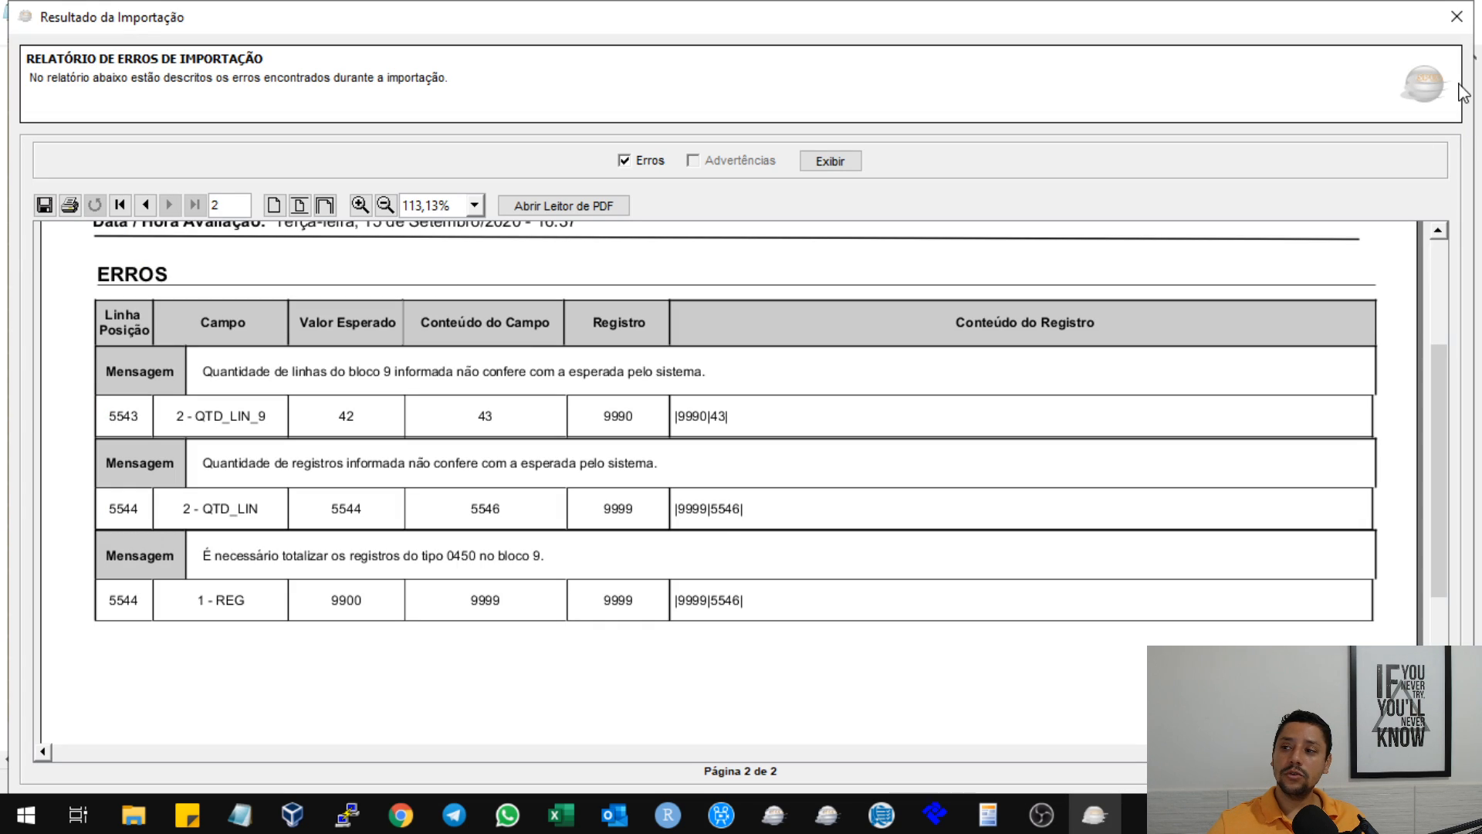
{"action": "left_click", "coordinate": [1456, 16]}
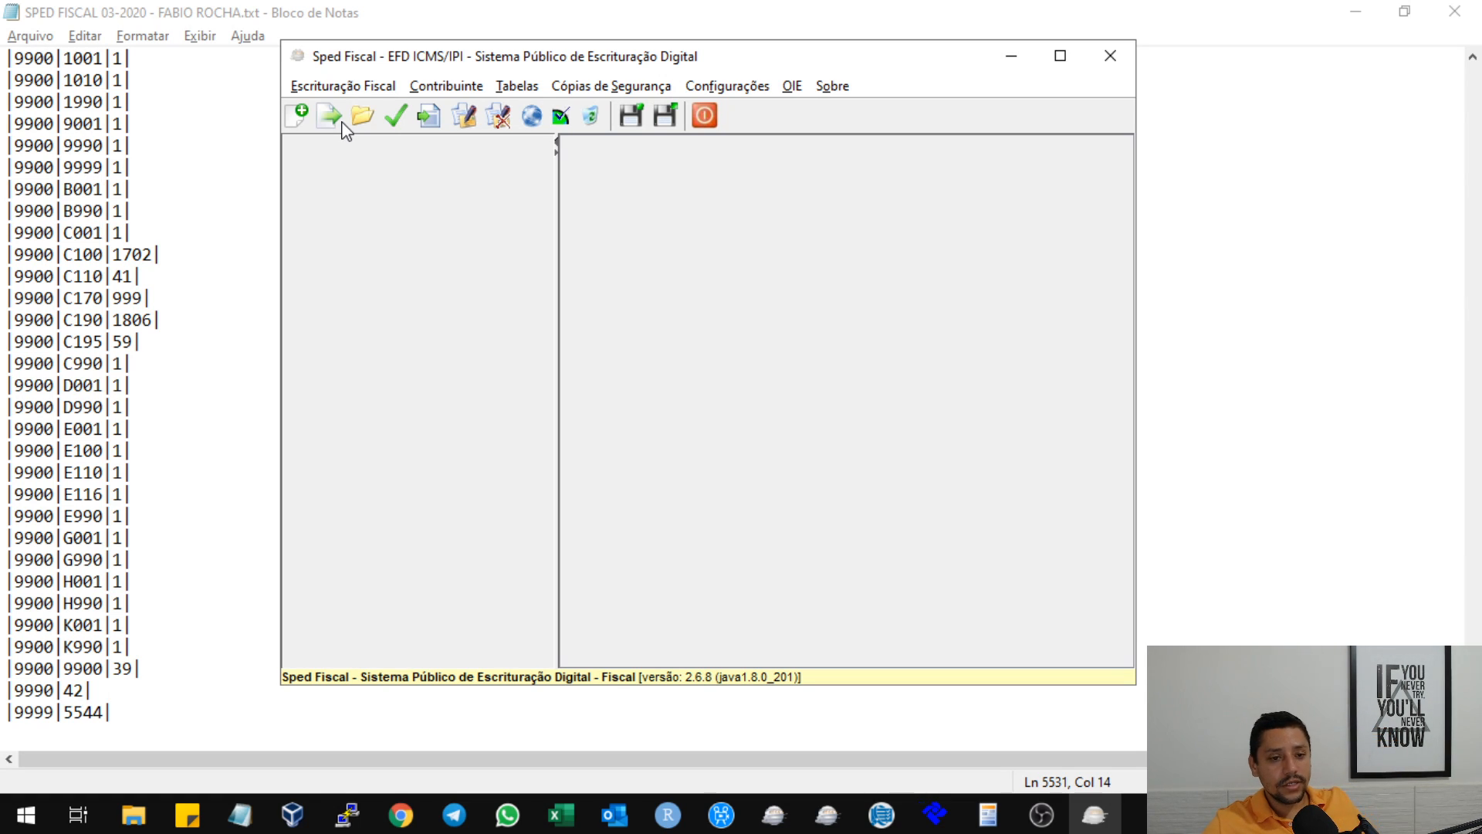
Import the most recently modified SPED FISCAL 03-2020 text file from the desktop, using a detailed file list sorted by modification date.
{"action": "left_click", "coordinate": [332, 117]}
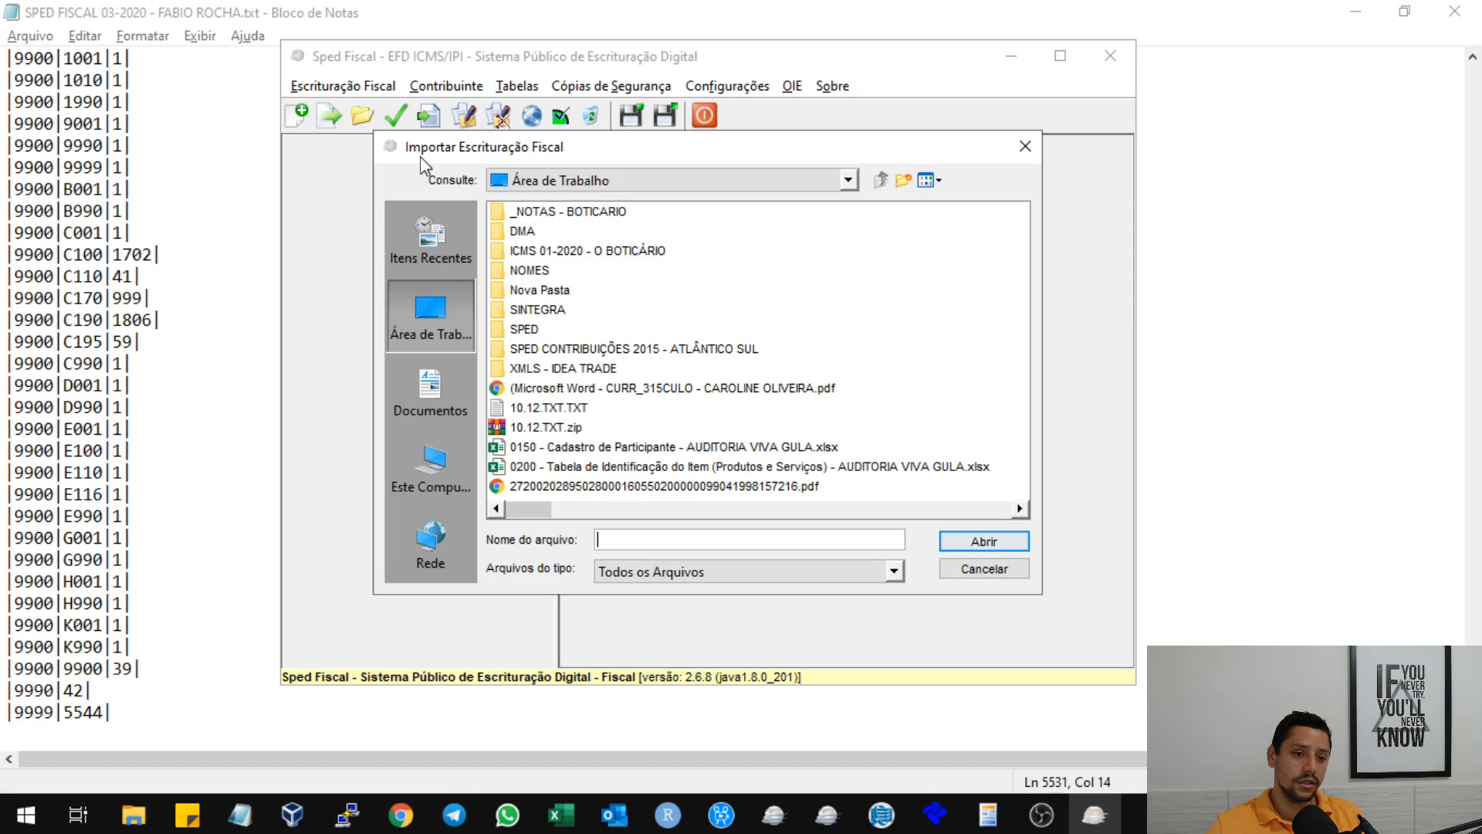
{"action": "left_click", "coordinate": [929, 180]}
{"action": "left_click", "coordinate": [958, 239]}
{"action": "left_click", "coordinate": [948, 219]}
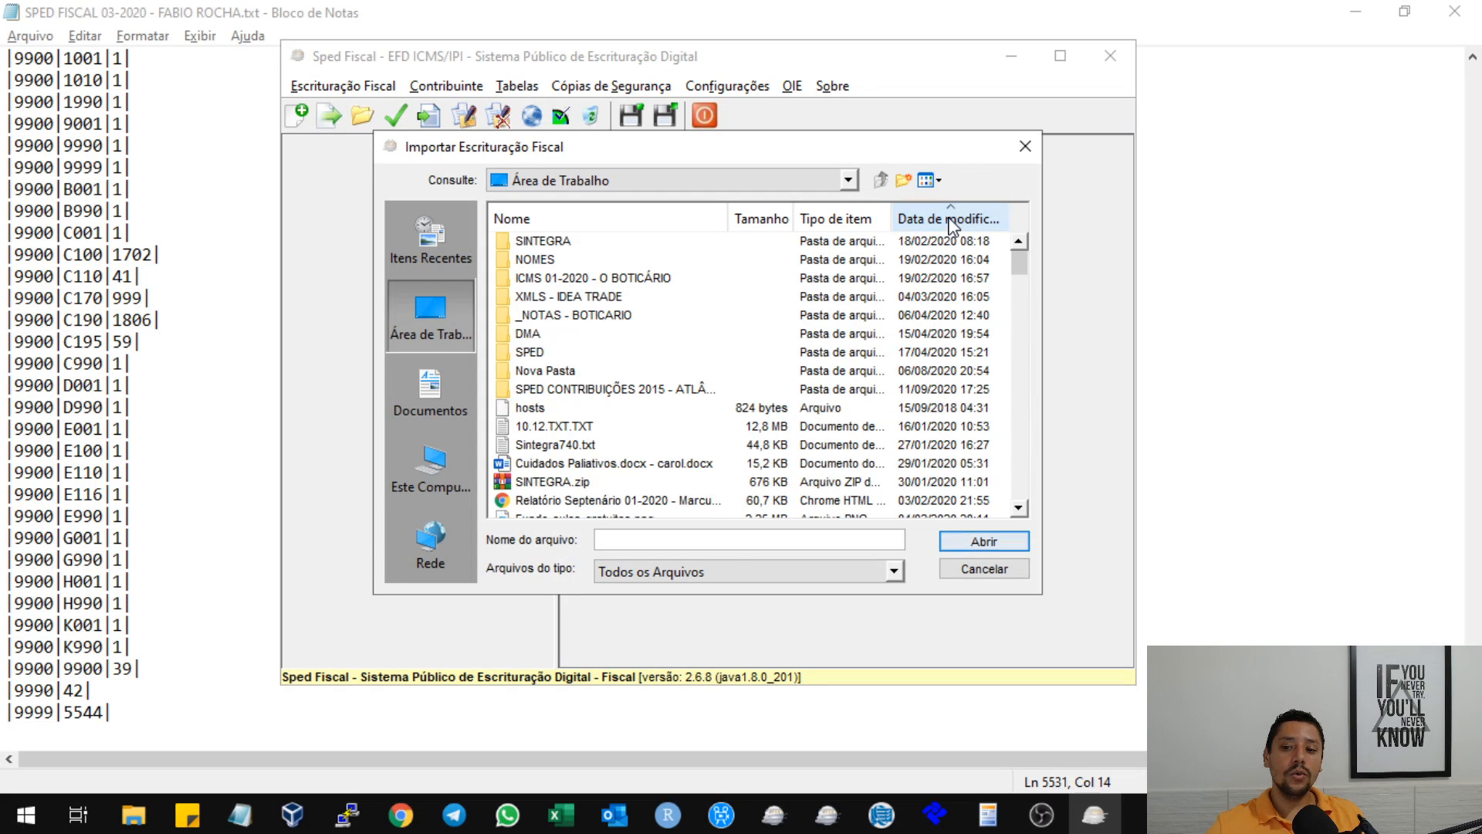
{"action": "left_click", "coordinate": [948, 219]}
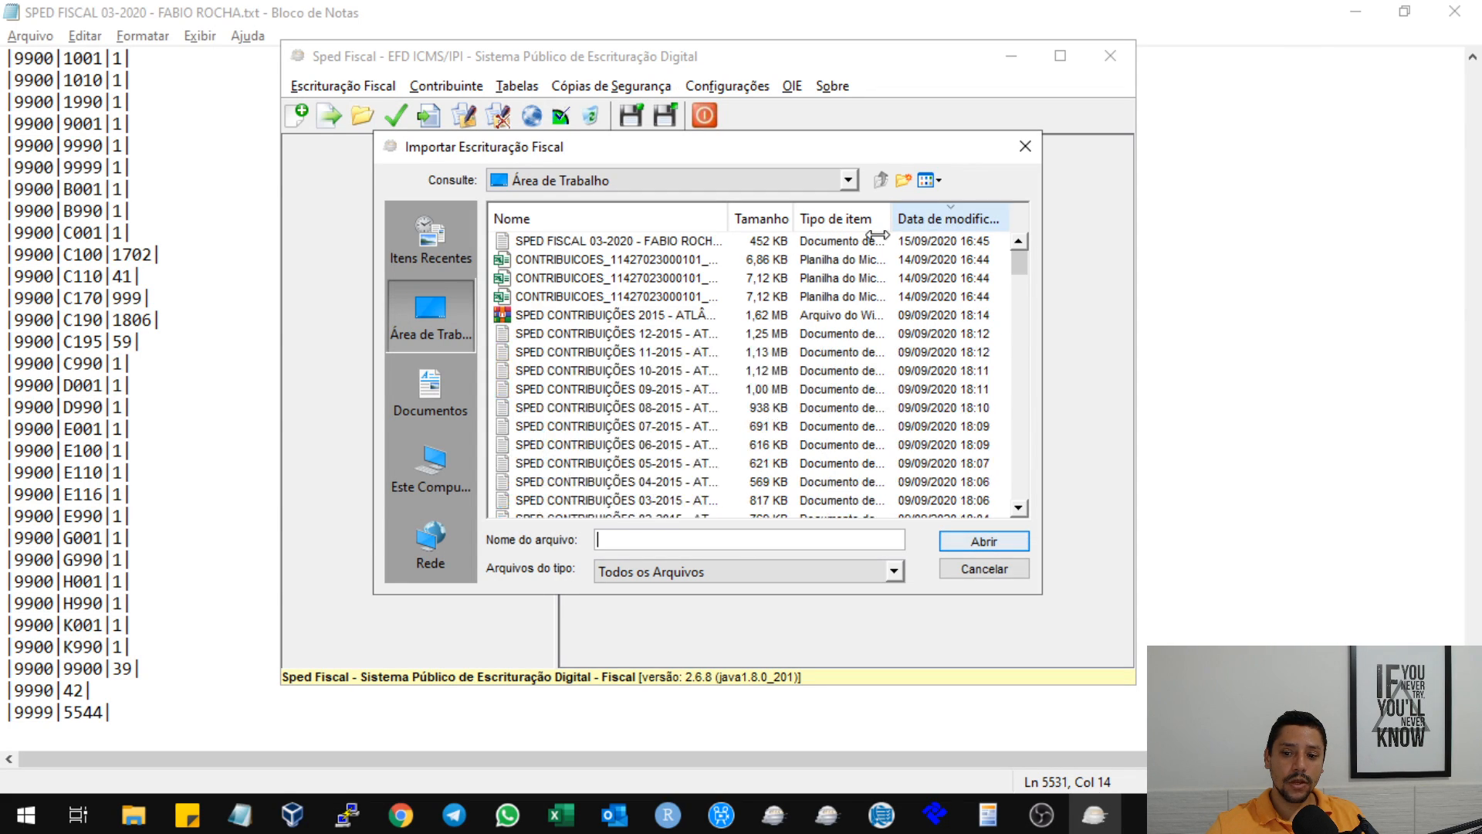
{"action": "left_click", "coordinate": [663, 240]}
{"action": "left_click", "coordinate": [983, 541]}
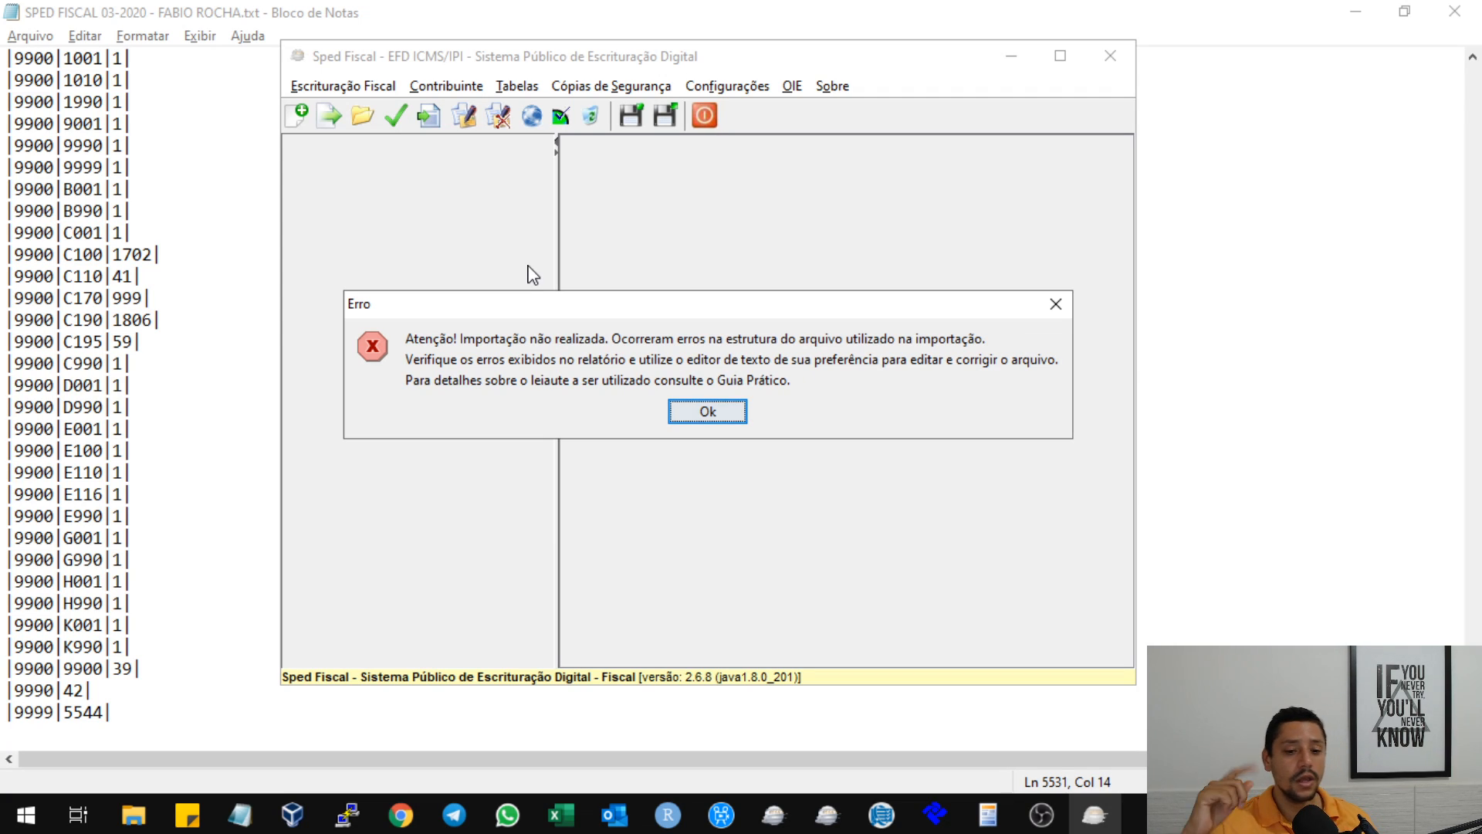
Dismiss the import error message, display the detailed error report and examine the expected values for records 9900, 9990 and 9999.
{"action": "left_click", "coordinate": [725, 418]}
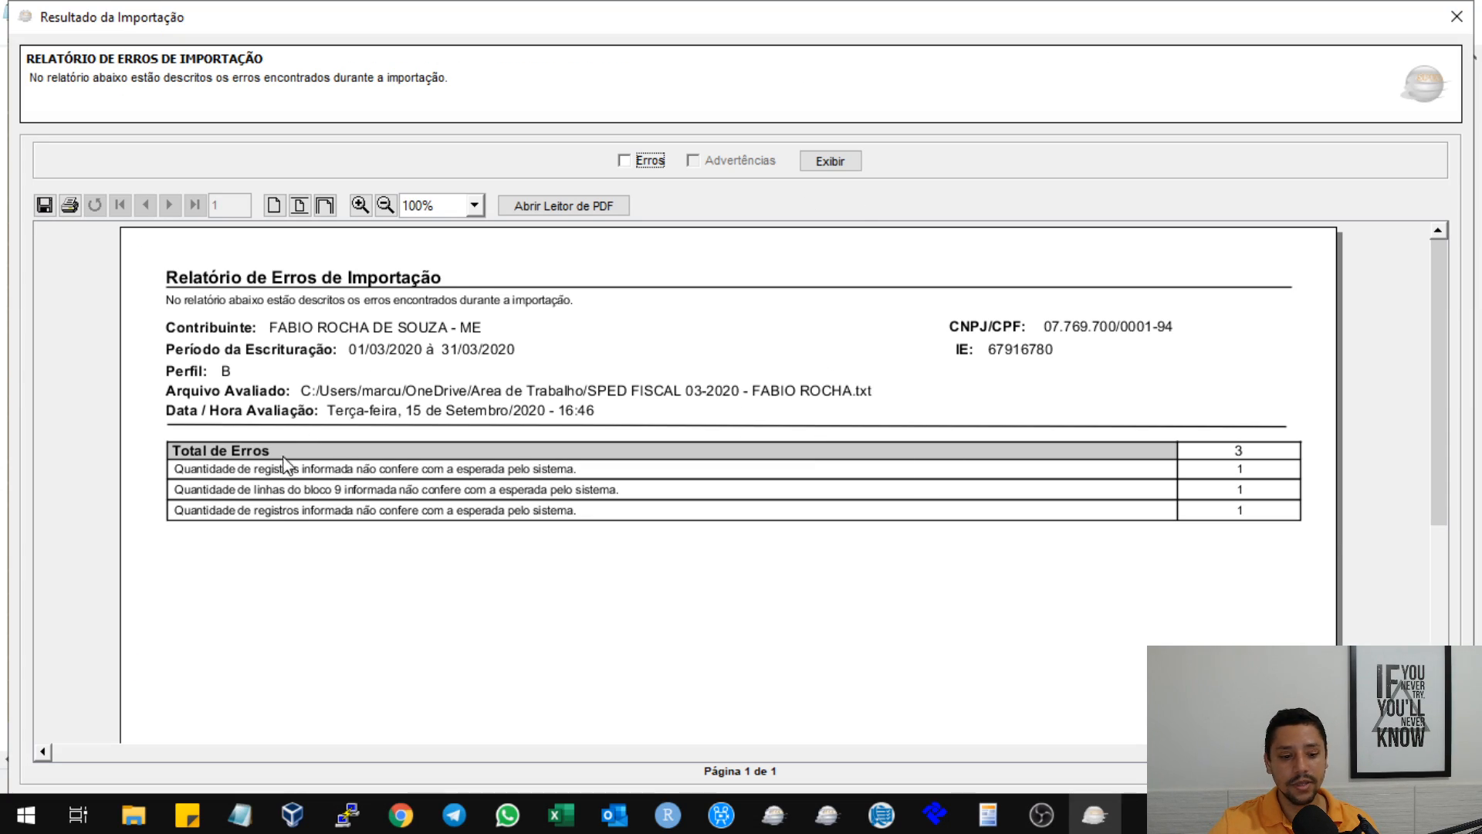
{"action": "left_click", "coordinate": [841, 162]}
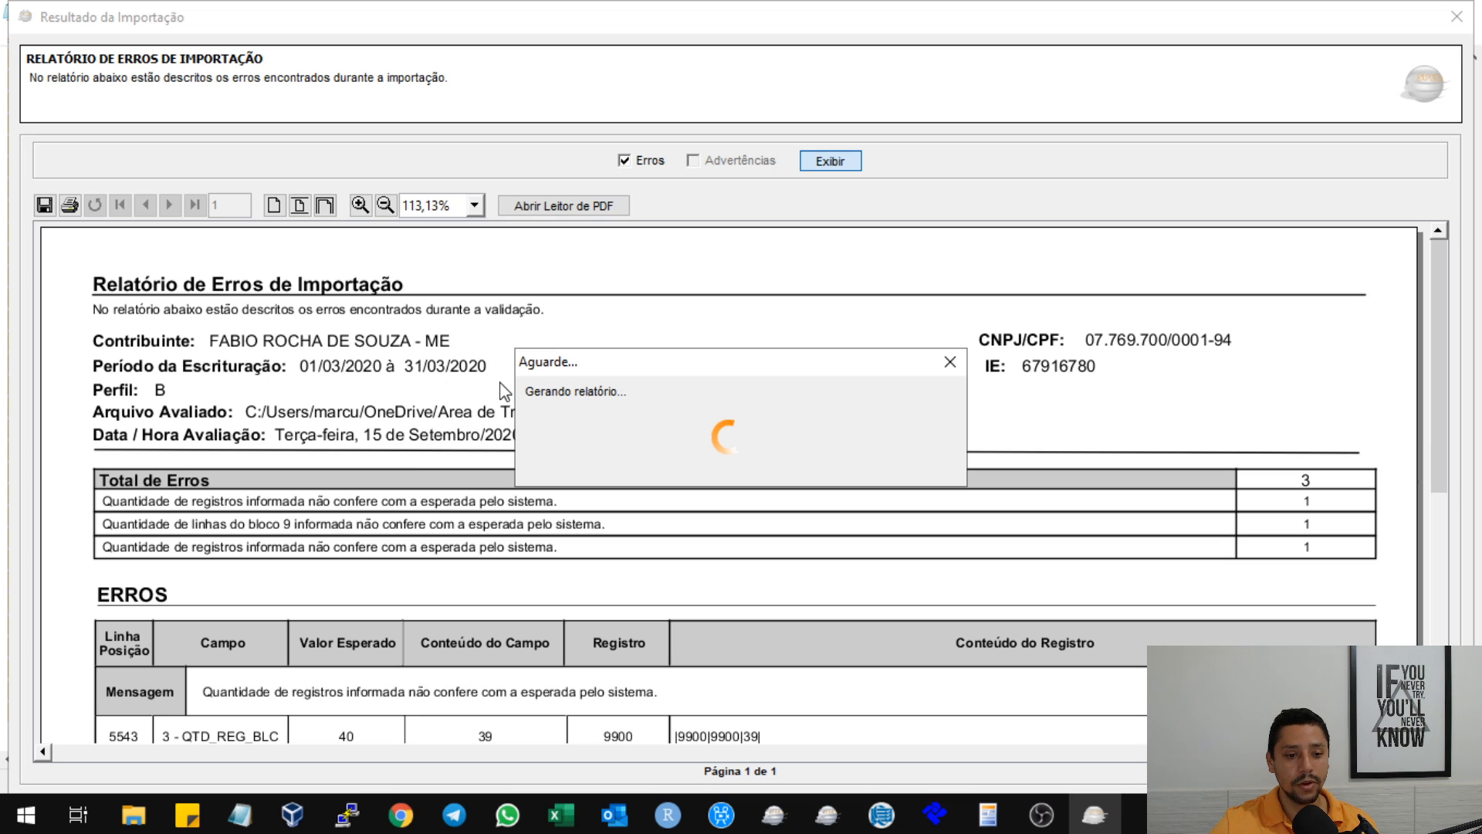
{"action": "scroll", "coordinate": [720, 347], "scroll_direction": "down", "scroll_amount": 5}
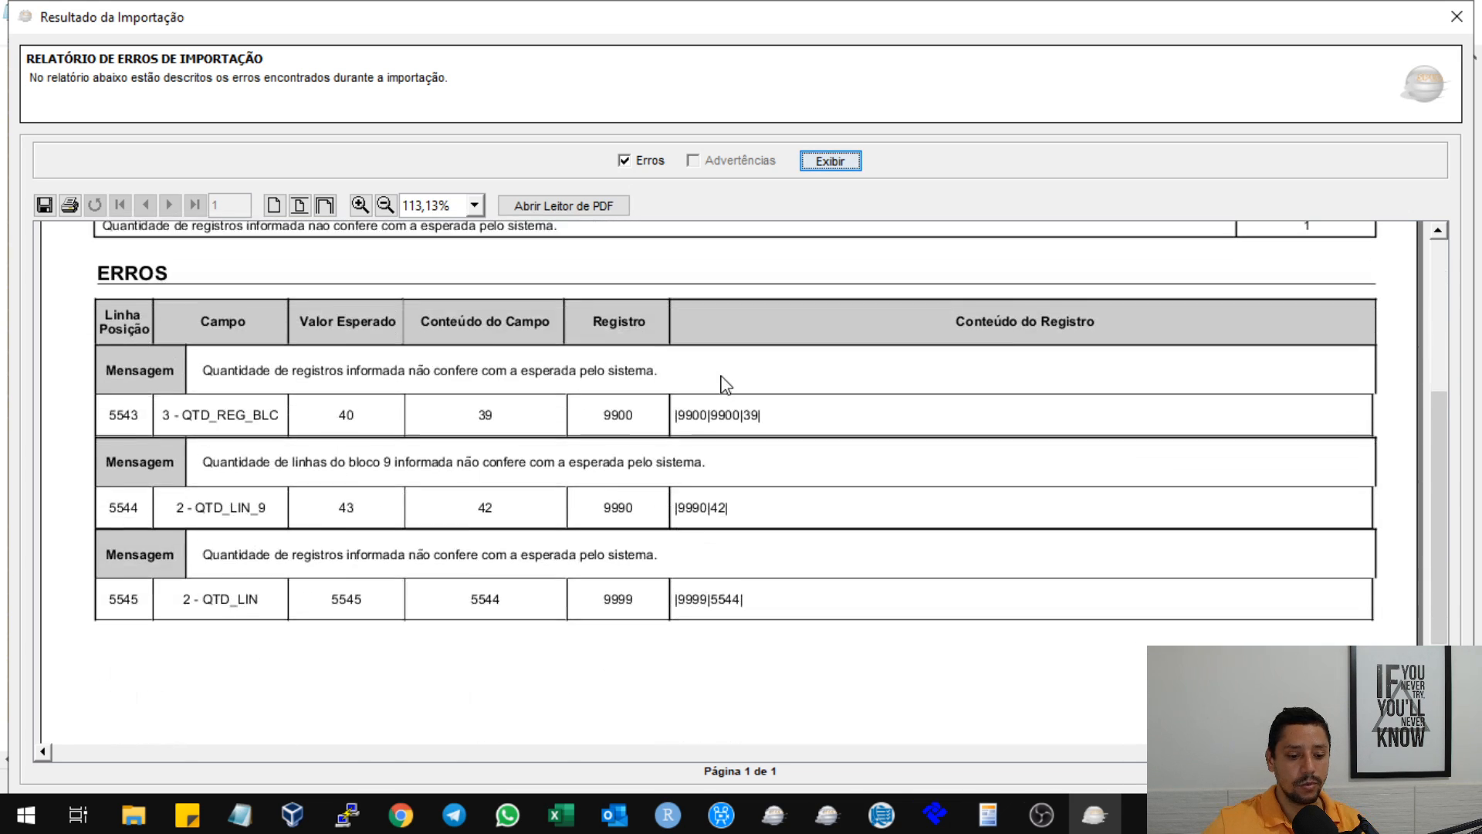
{"action": "scroll", "coordinate": [726, 384], "scroll_direction": "down", "scroll_amount": 2}
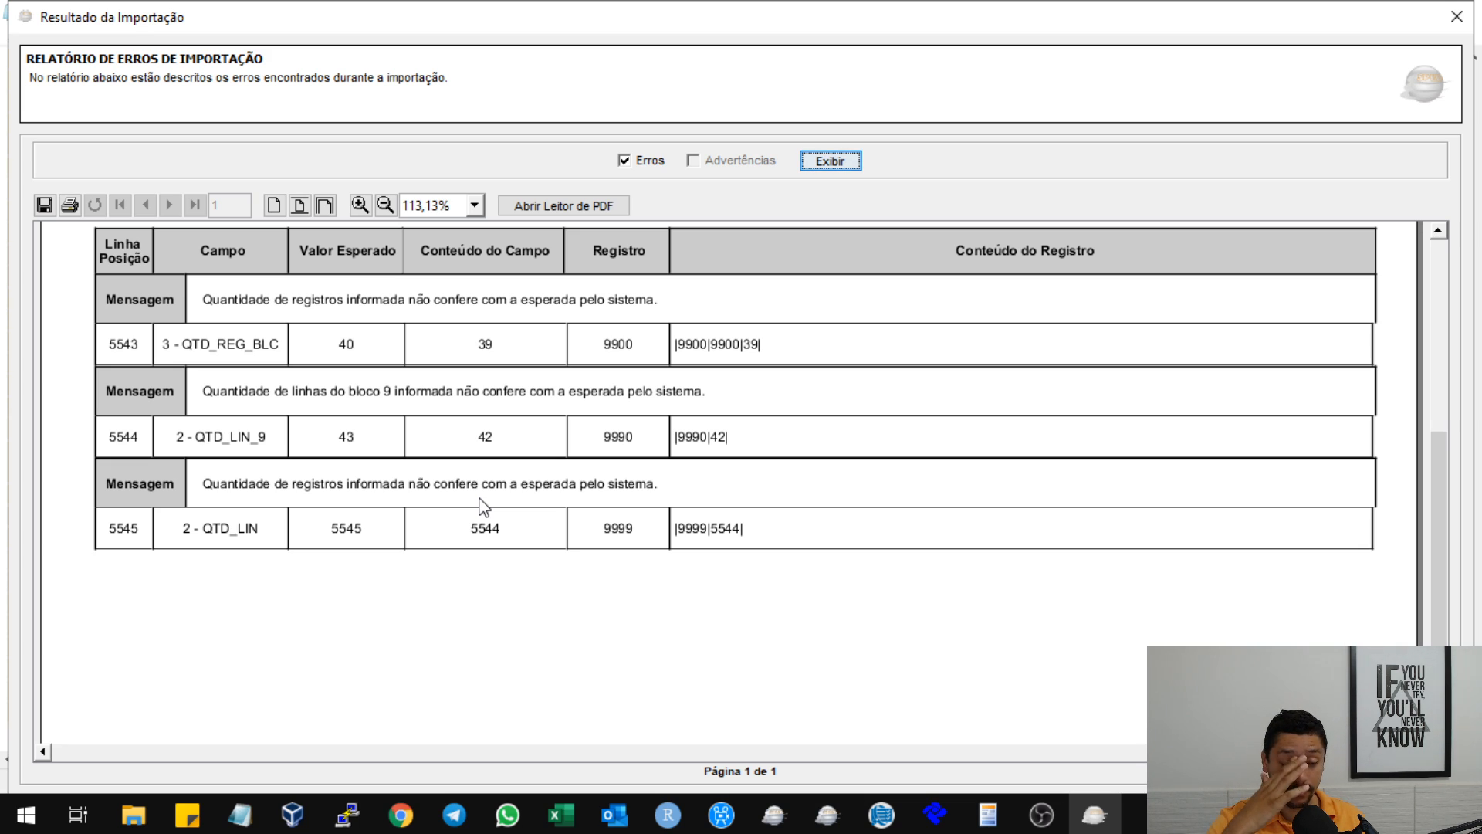
{"action": "scroll", "coordinate": [494, 505], "scroll_direction": "up", "scroll_amount": 1}
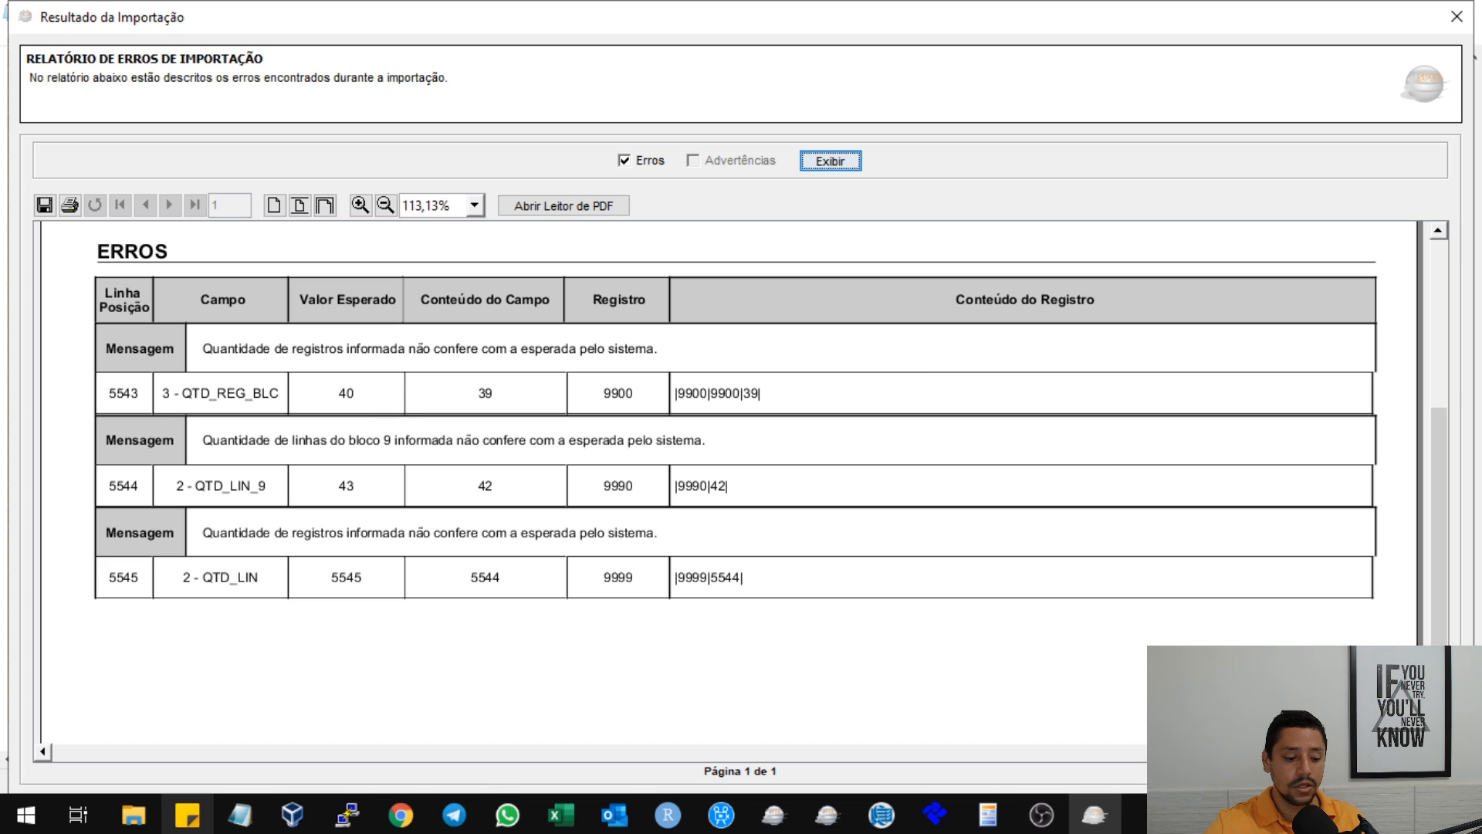
Switch to the SPED text file in Notepad and set the total in the |9900|9900| record to 40.
{"action": "left_click", "coordinate": [239, 814]}
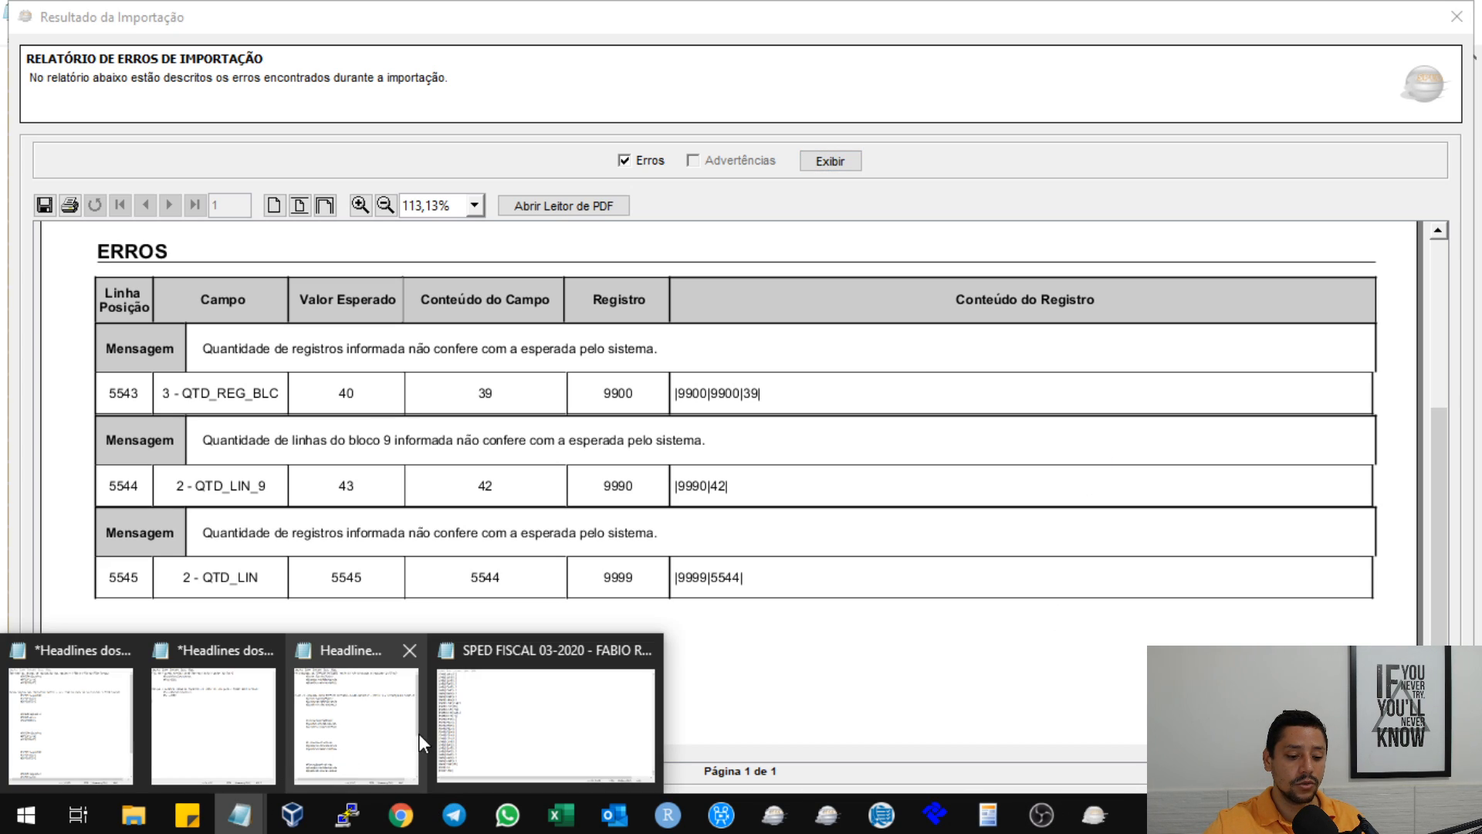
{"action": "left_click", "coordinate": [498, 728]}
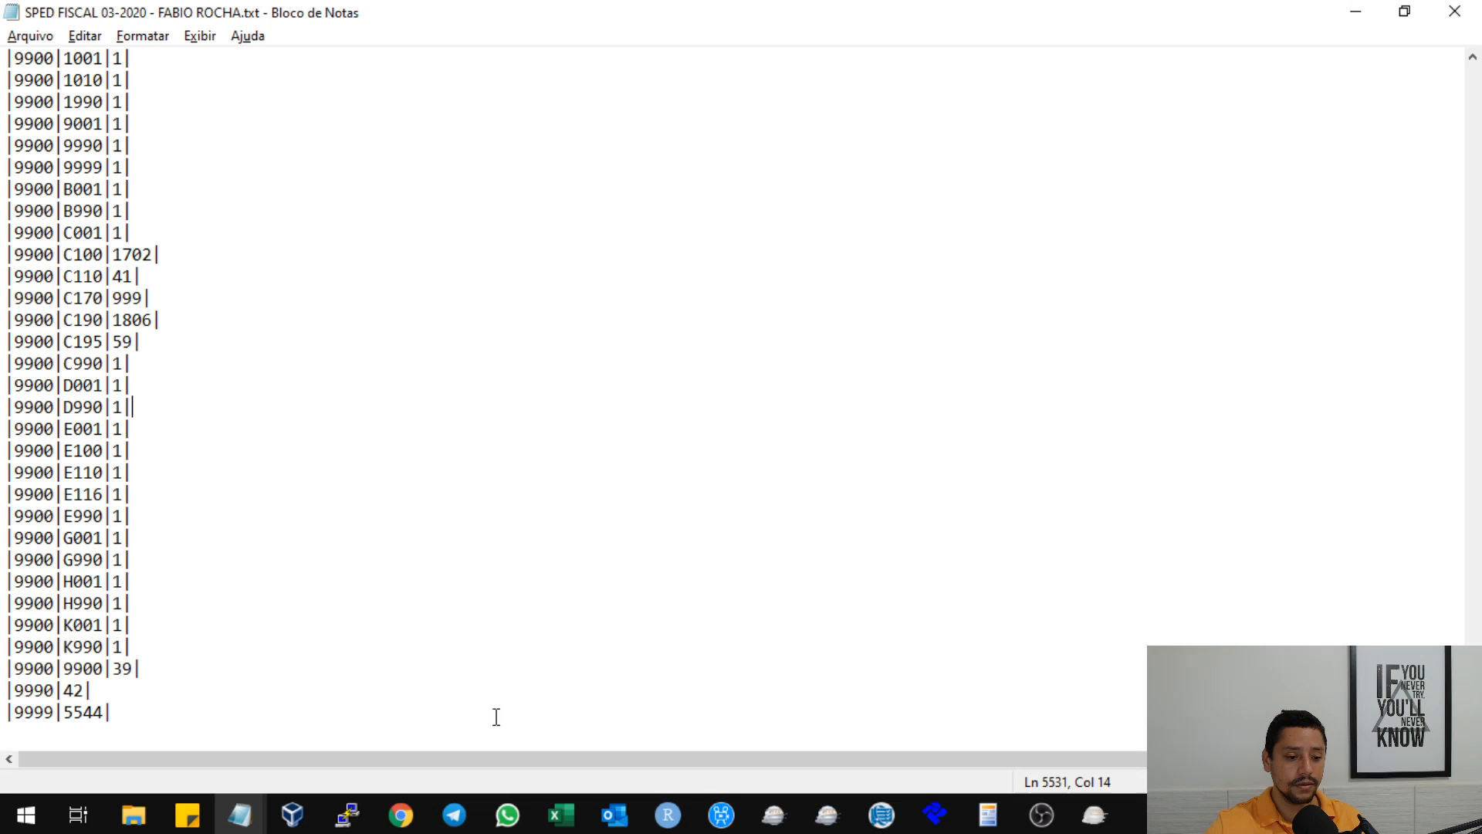
{"action": "left_click", "coordinate": [140, 666]}
{"action": "key", "text": "BackSpace"}
{"action": "key", "text": "BackSpace"}
{"action": "type", "text": "40"}
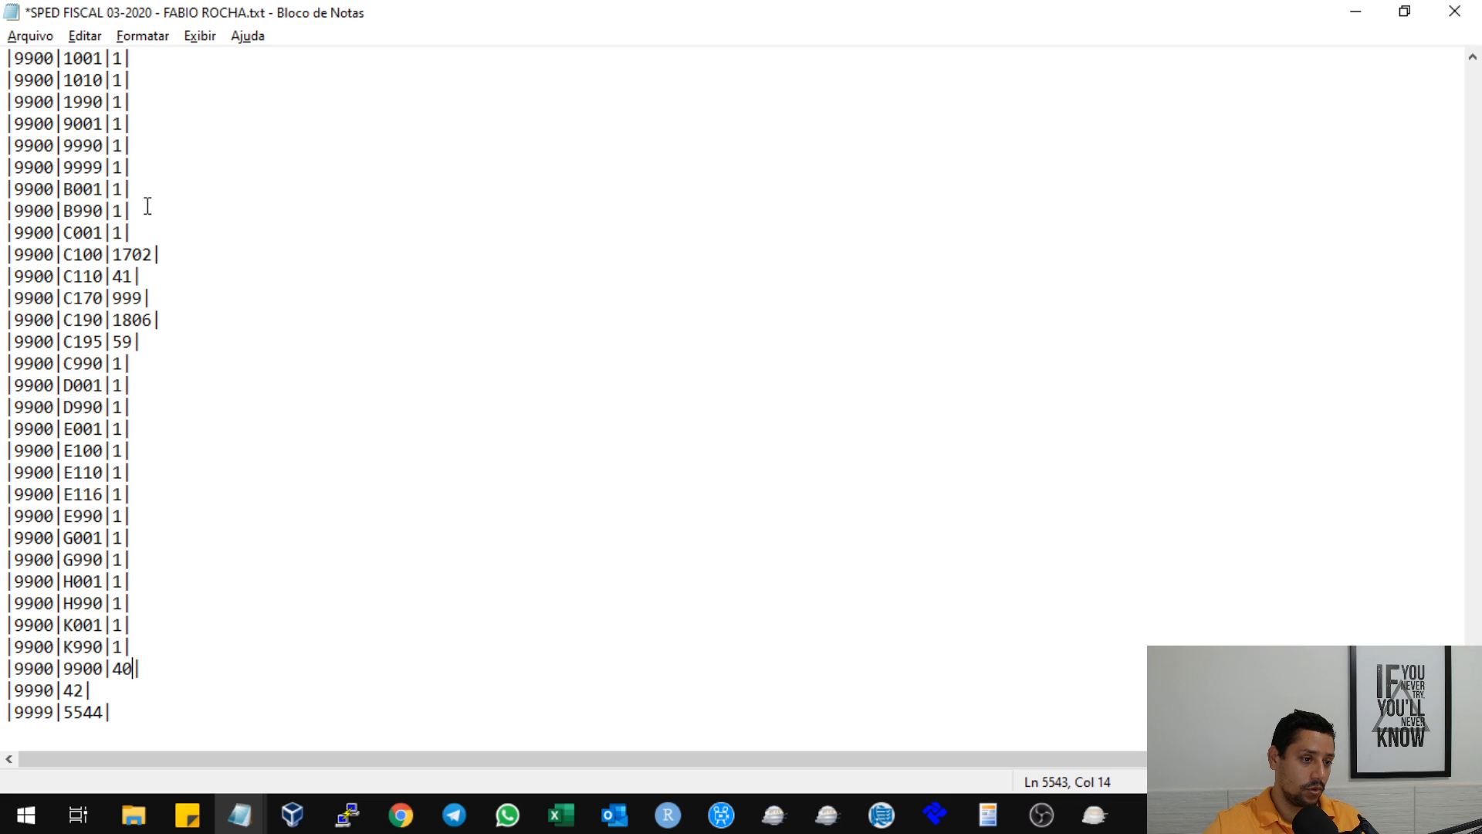
Review the added 0450 record and the report's QTD_LIN_9 error, then set the block 9 line total in record 9990 to 43.
{"action": "scroll", "coordinate": [147, 199], "scroll_direction": "up", "scroll_amount": 4}
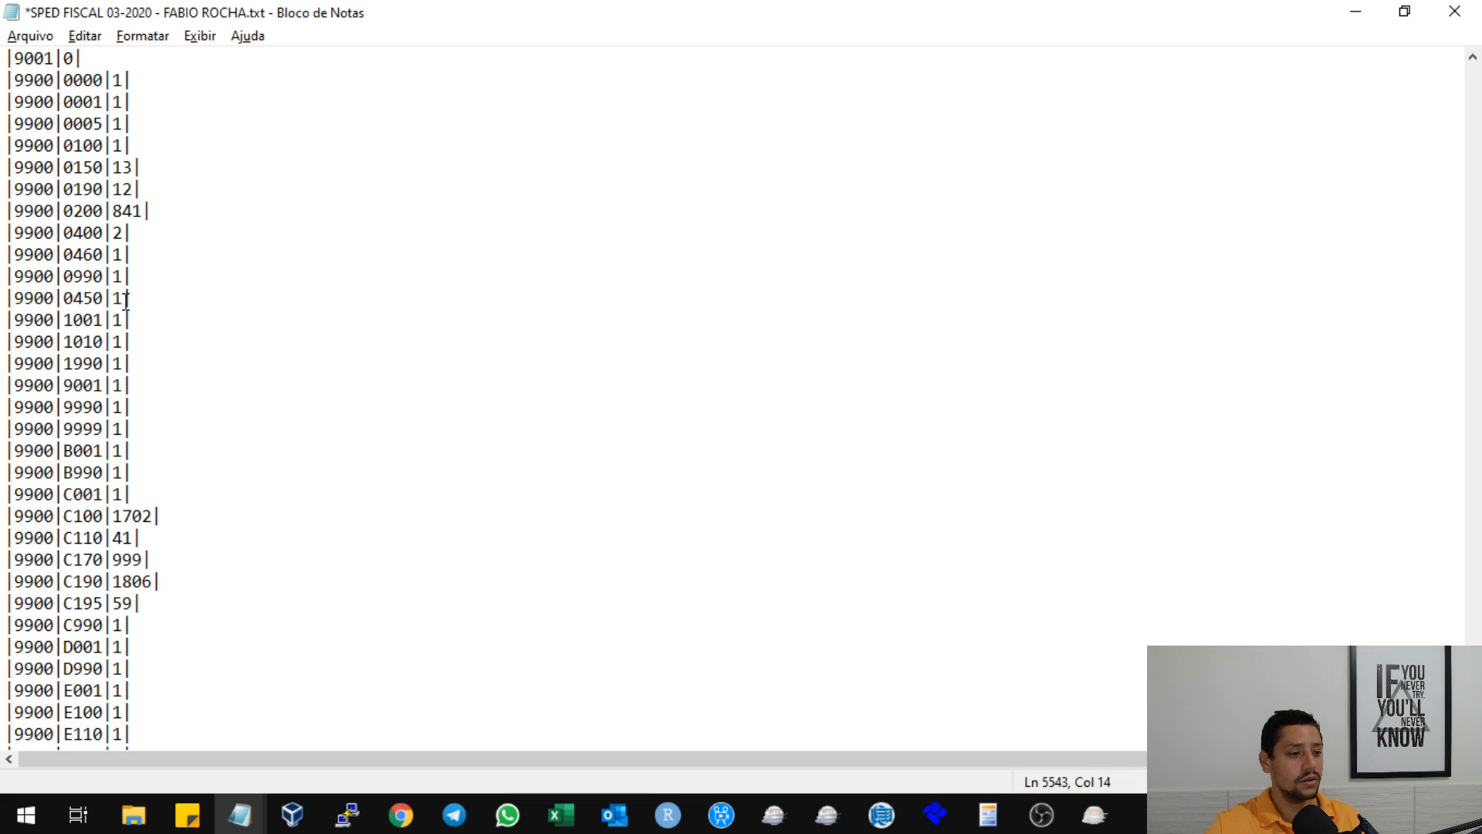
{"action": "left_click_drag", "start_coordinate": [138, 297], "coordinate": [6, 297]}
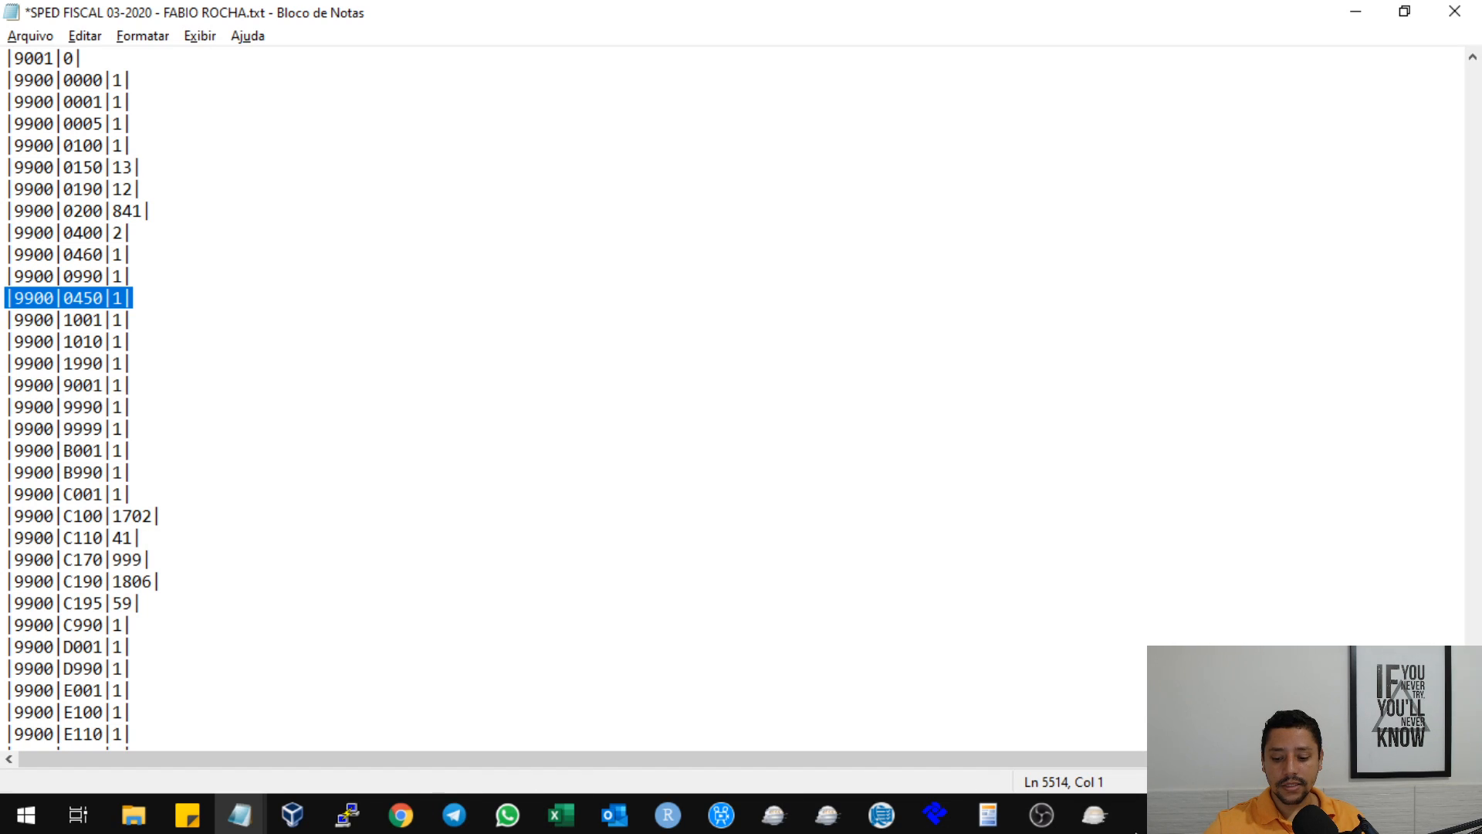
{"action": "left_click", "coordinate": [1094, 814]}
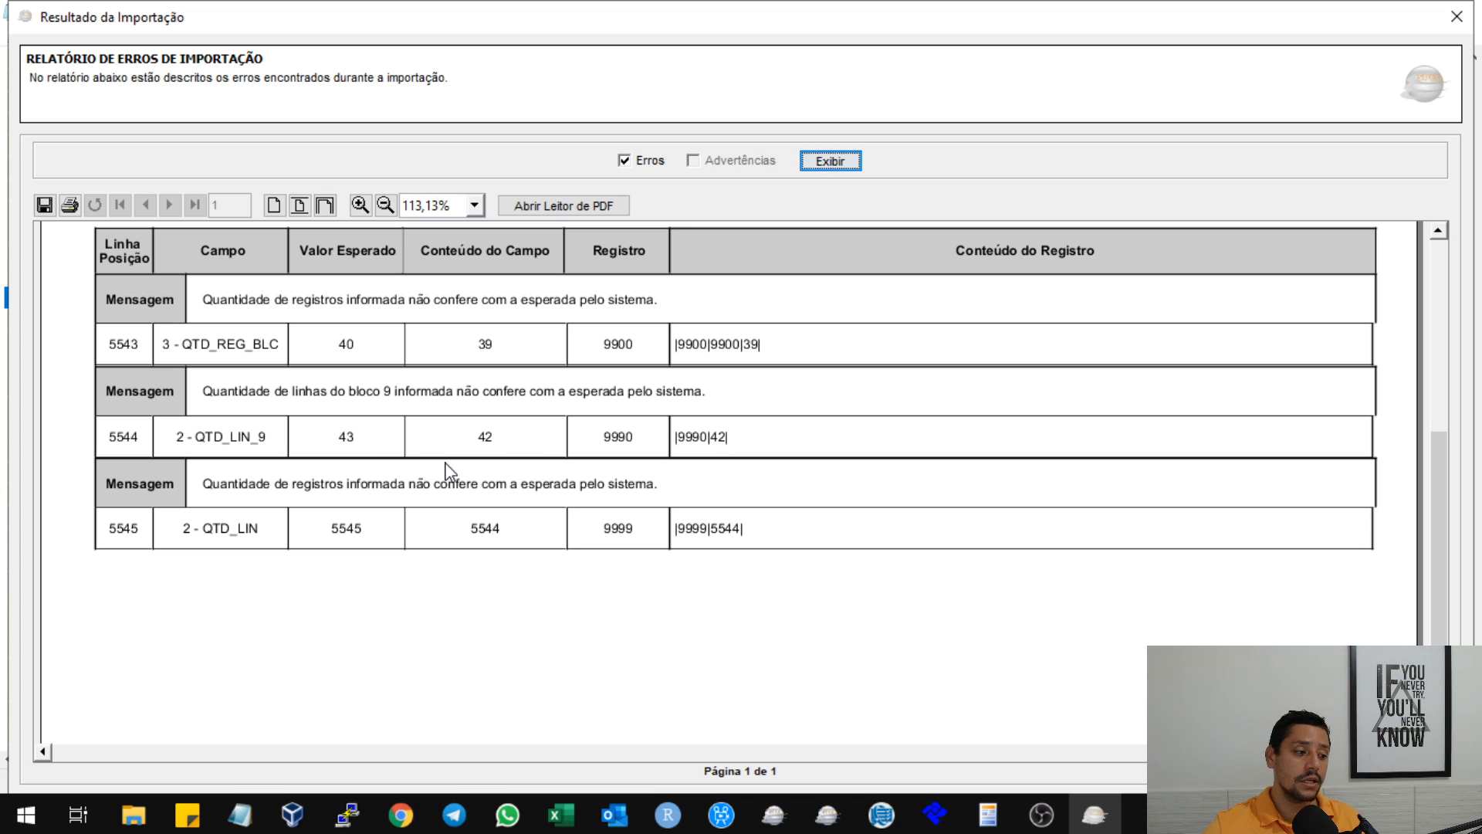
{"action": "mouse_move", "coordinate": [240, 815]}
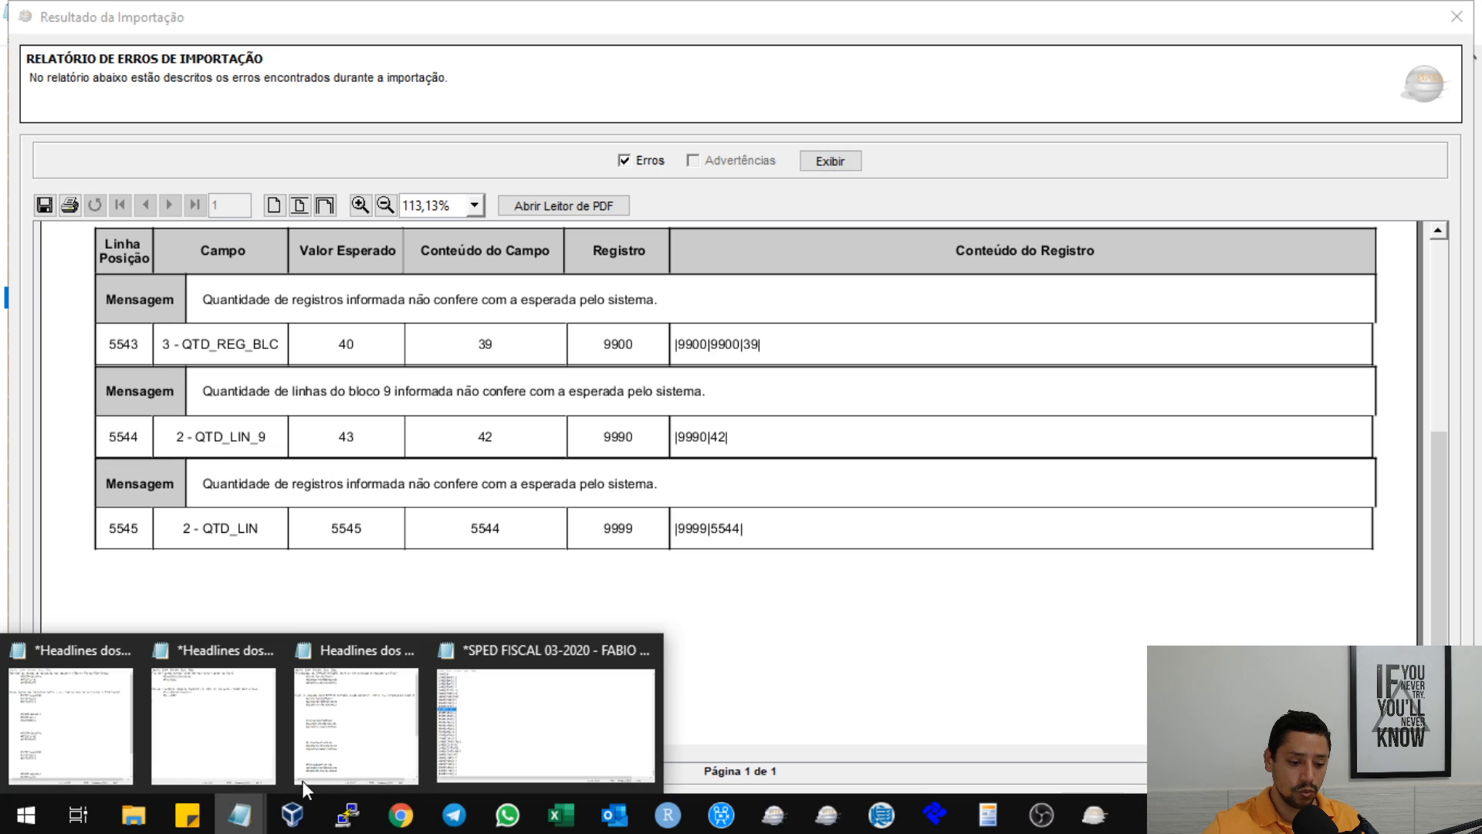
{"action": "left_click", "coordinate": [529, 714]}
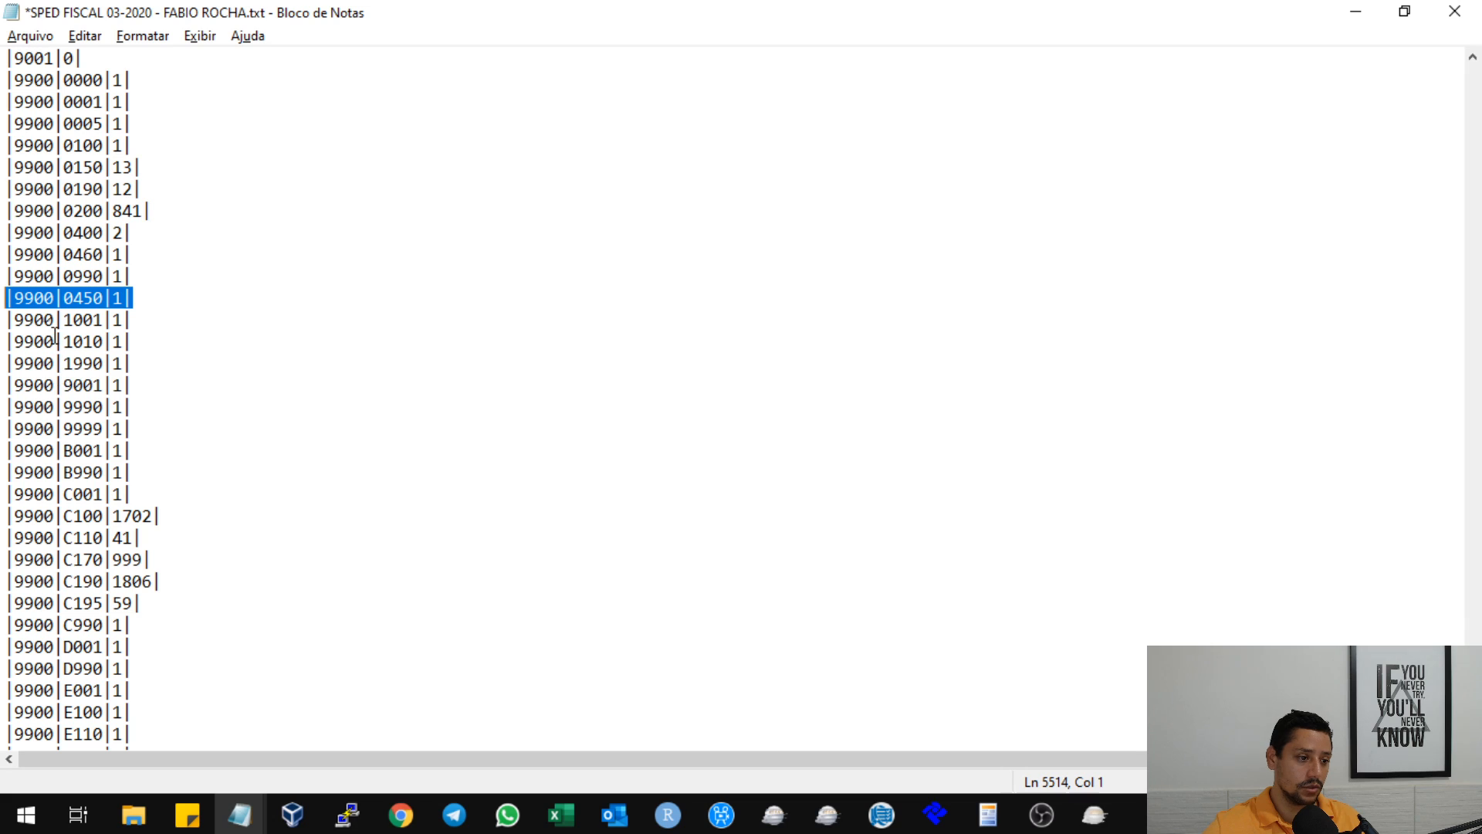
{"action": "double_click", "coordinate": [35, 298]}
{"action": "scroll", "coordinate": [117, 372], "scroll_direction": "down", "scroll_amount": 4}
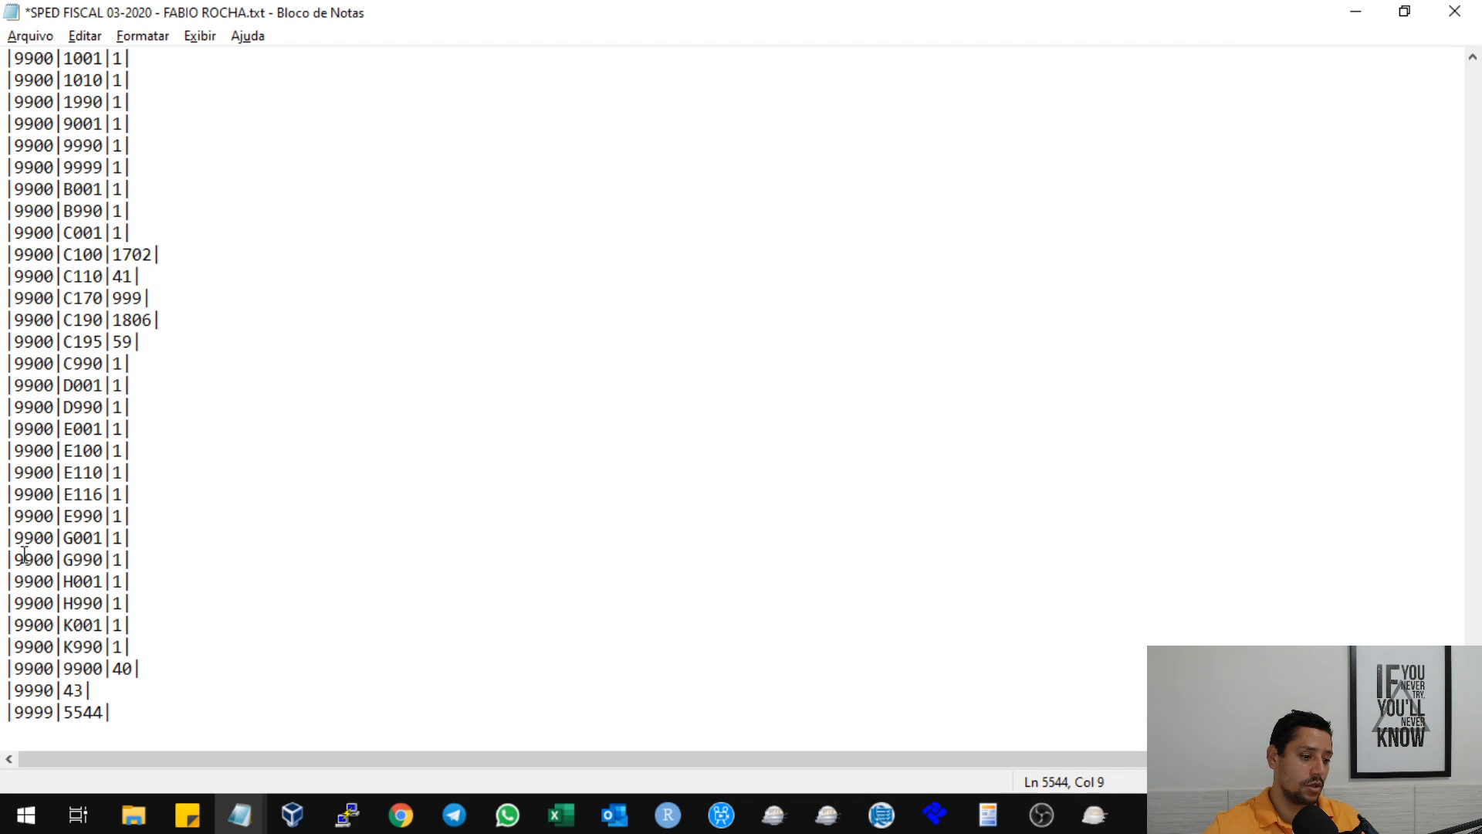
{"action": "left_click_drag", "start_coordinate": [14, 513], "coordinate": [48, 515]}
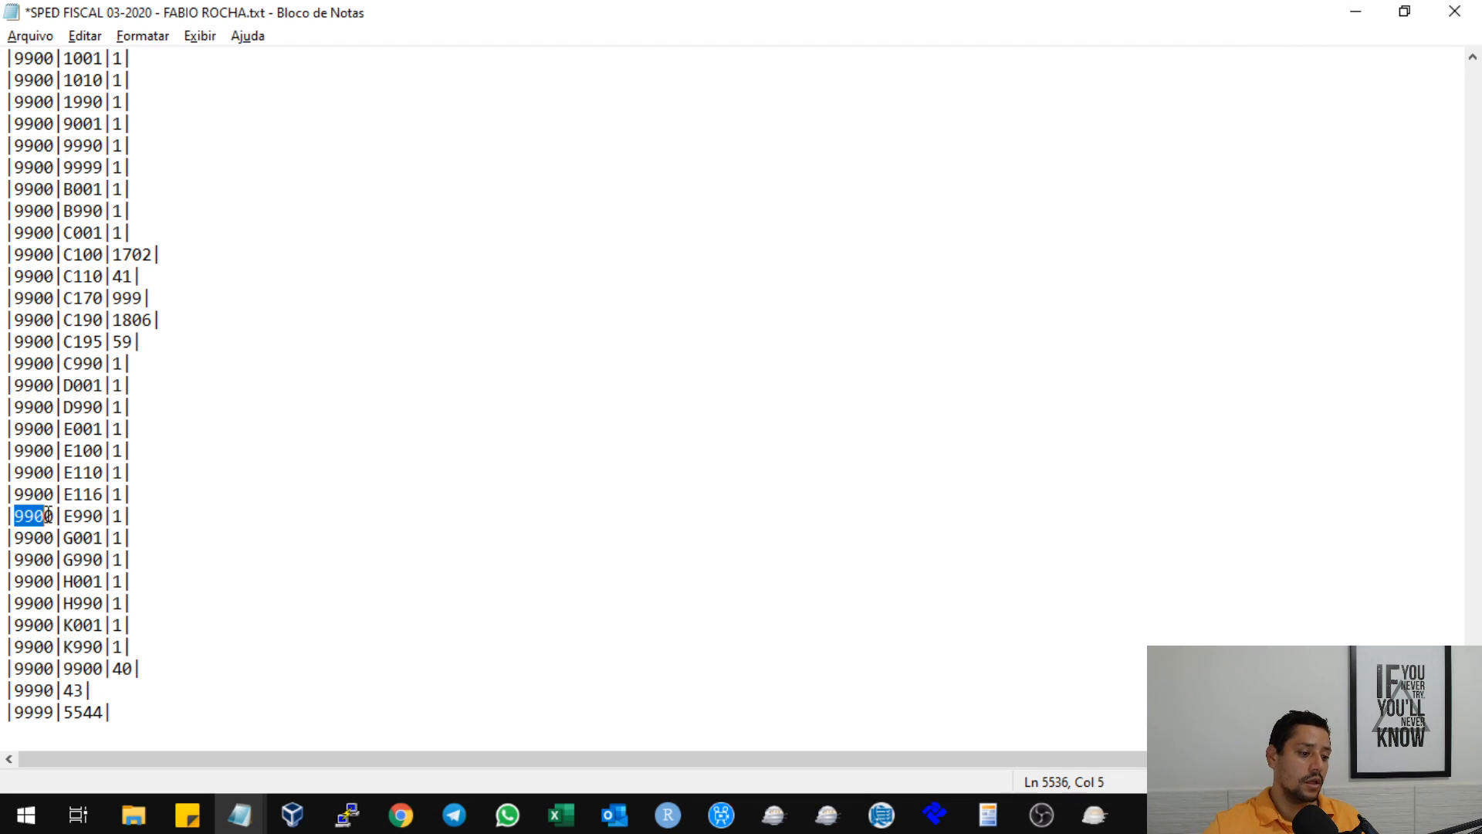
{"action": "left_click", "coordinate": [67, 692]}
Check the QTD_LIN error in the import report, then set the 9999 record's total to 5545 in Notepad and save the file.
{"action": "left_click", "coordinate": [1095, 814]}
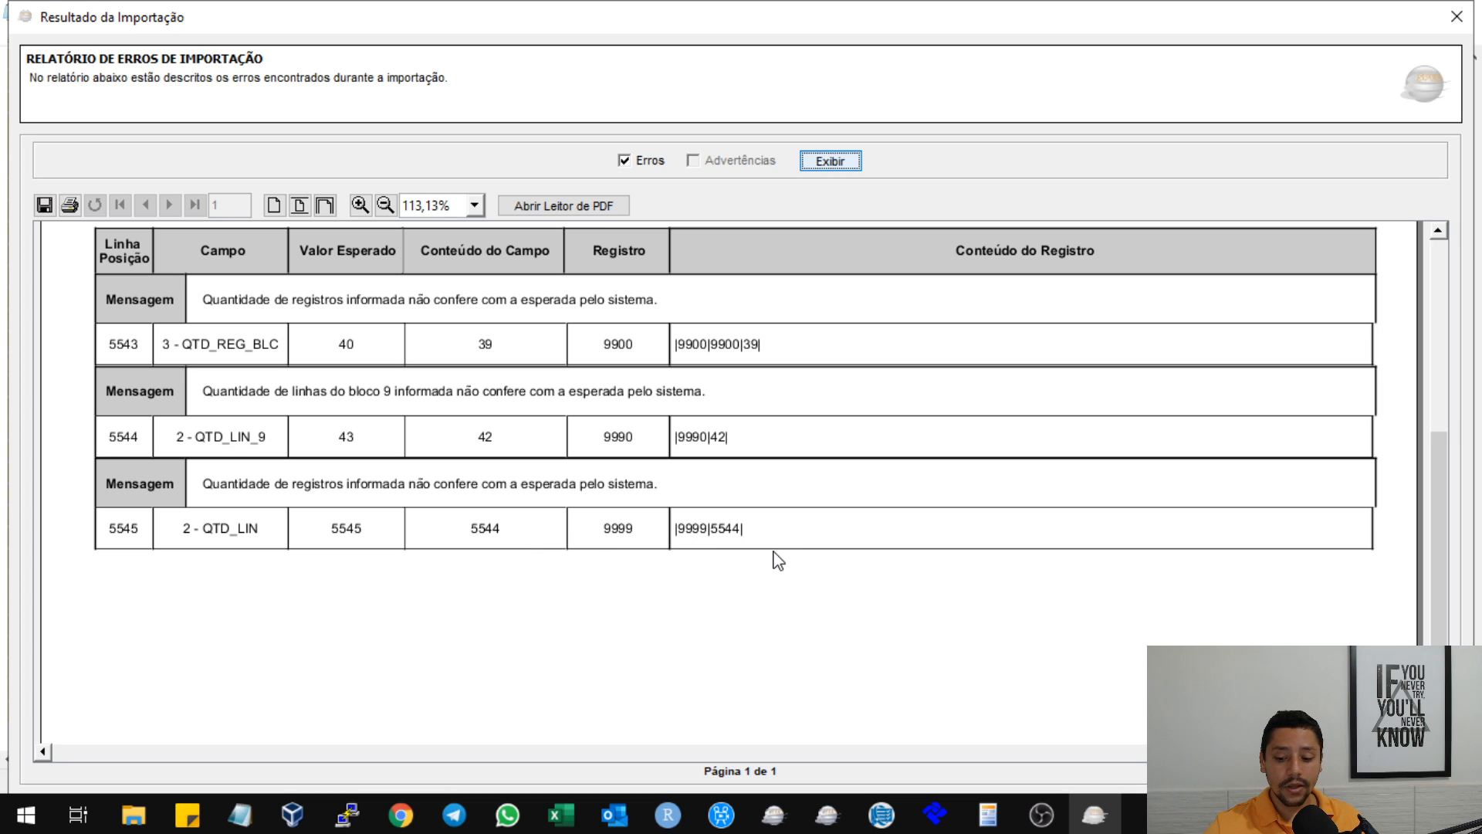
{"action": "mouse_move", "coordinate": [240, 815]}
{"action": "left_click", "coordinate": [540, 718]}
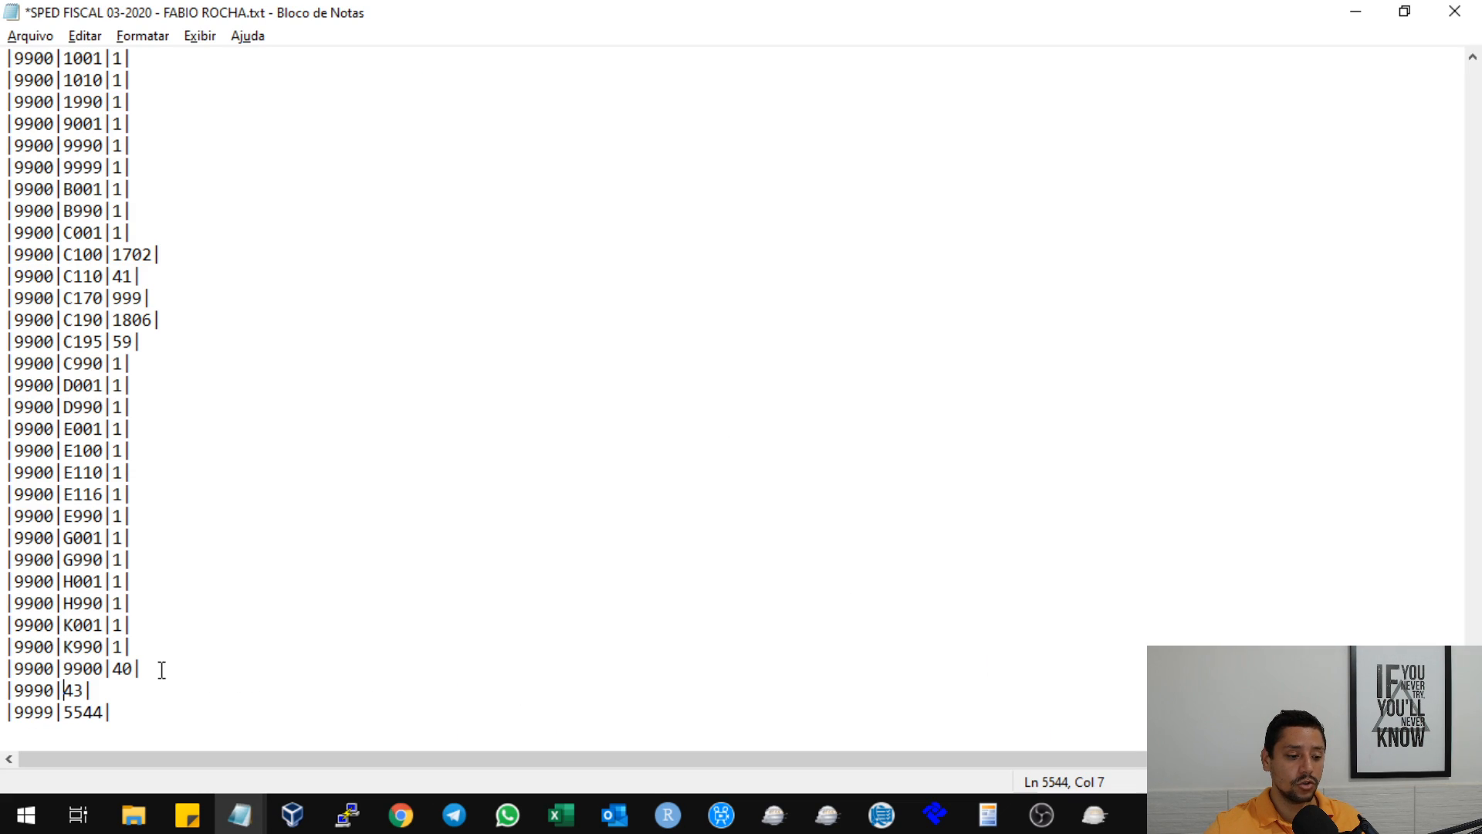
{"action": "left_click", "coordinate": [147, 717]}
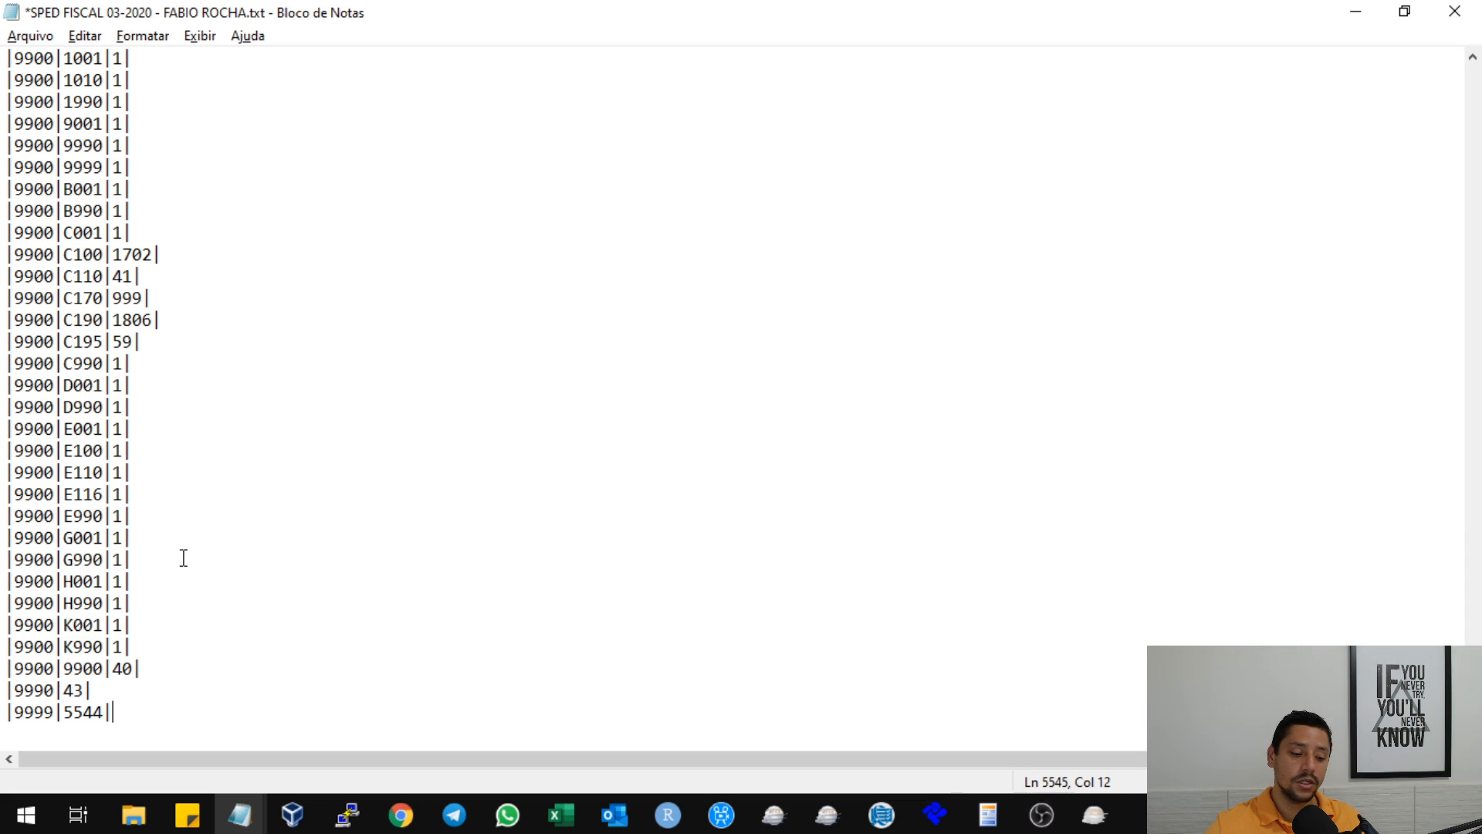
{"action": "type", "text": "5"}
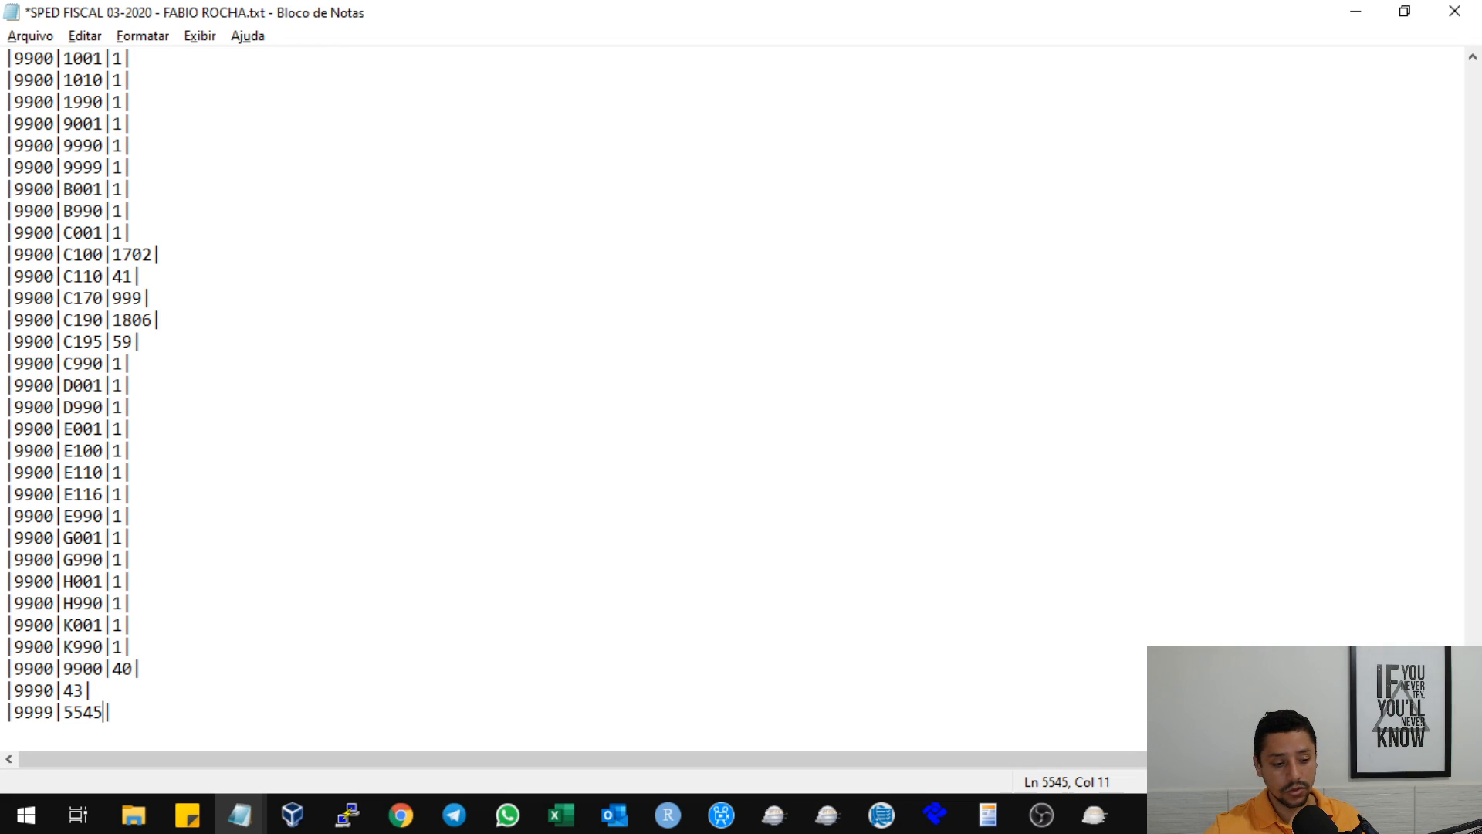
{"action": "left_click", "coordinate": [1135, 172]}
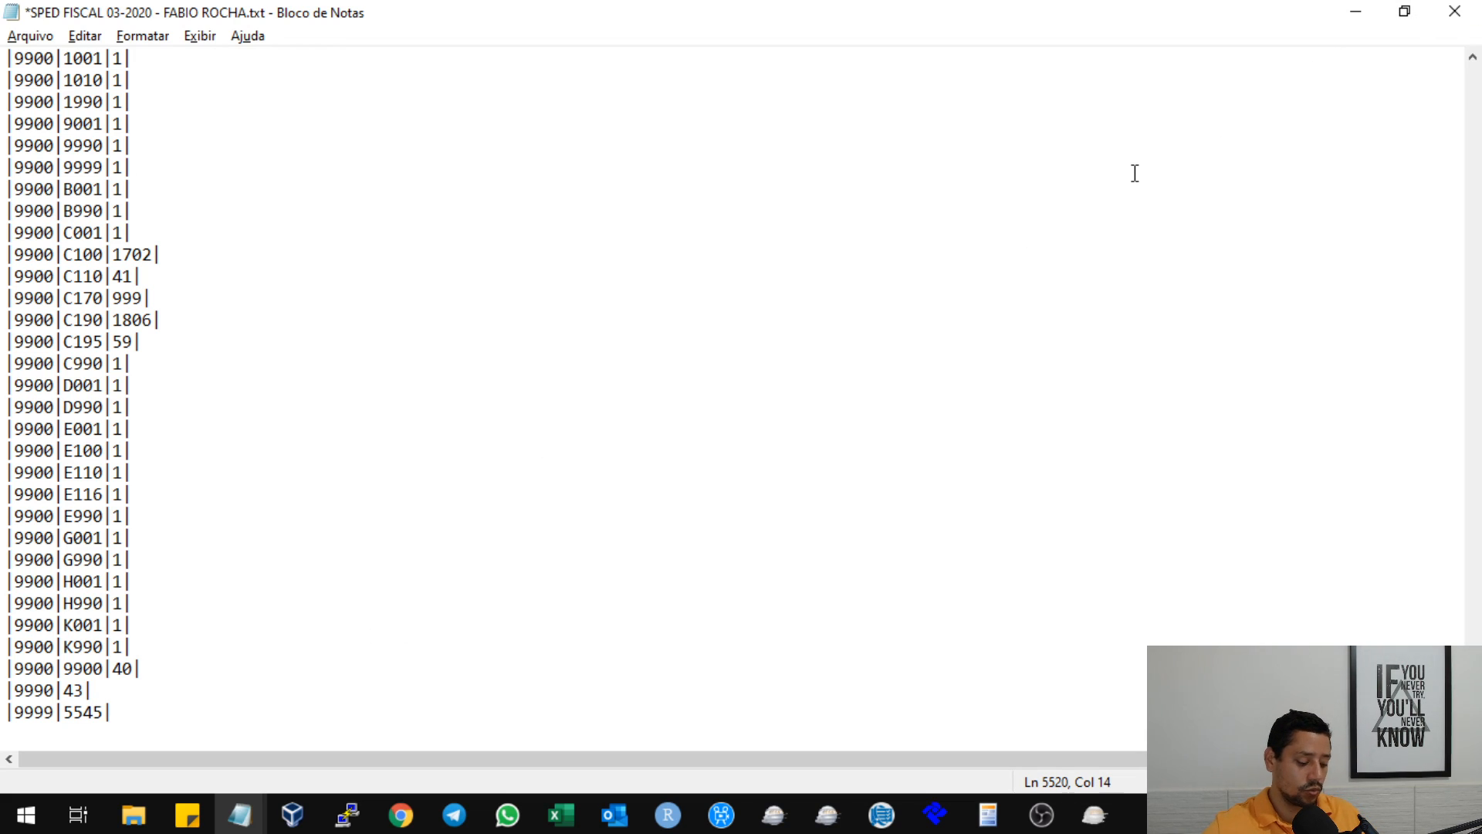
{"action": "key", "text": "ctrl+s"}
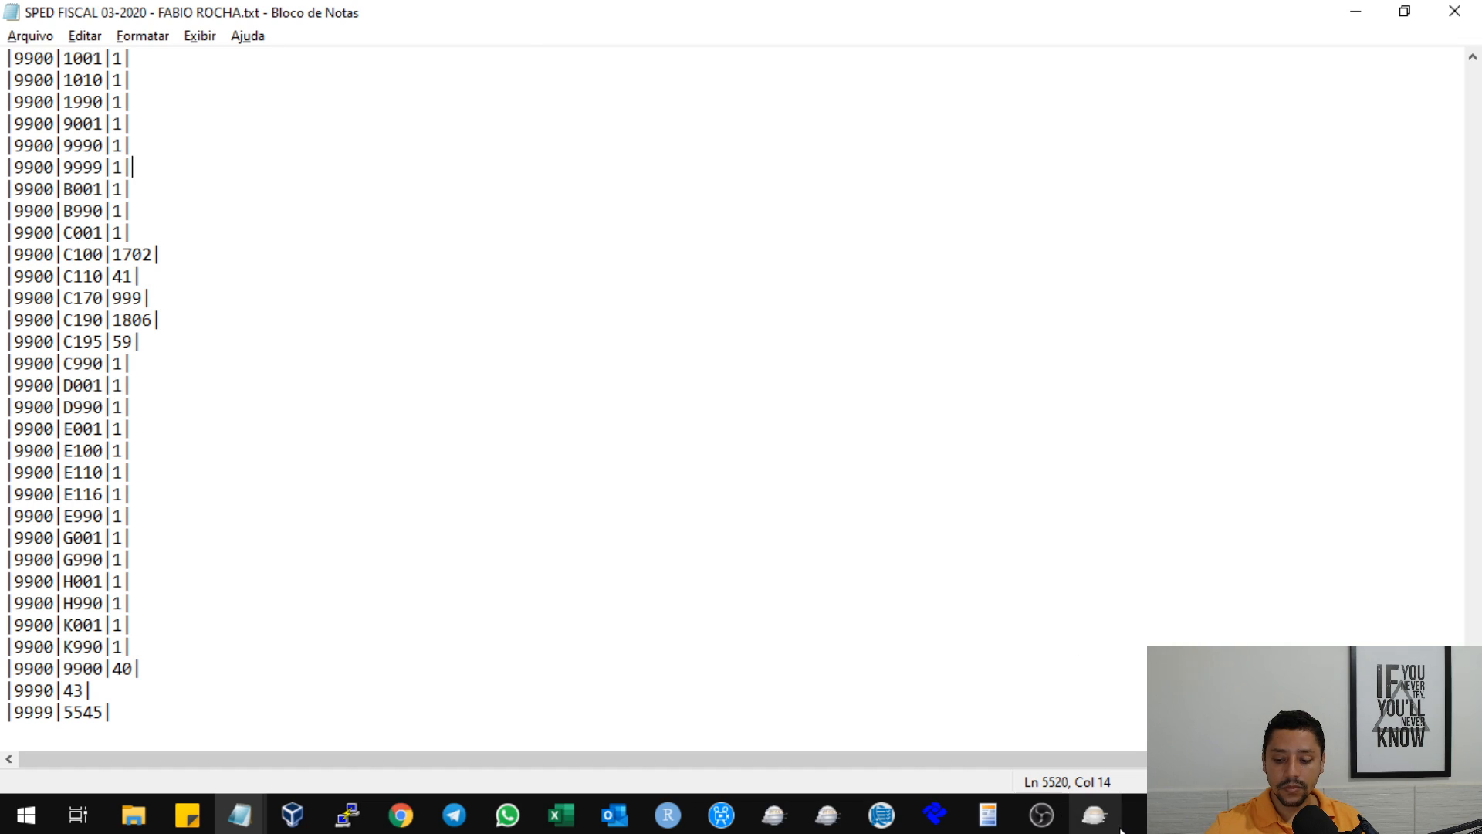
Close the error report in Sped Fiscal and import the newly saved SPED FISCAL 03-2020 text file again from the desktop.
{"action": "left_click", "coordinate": [1095, 815]}
{"action": "left_click", "coordinate": [1455, 19]}
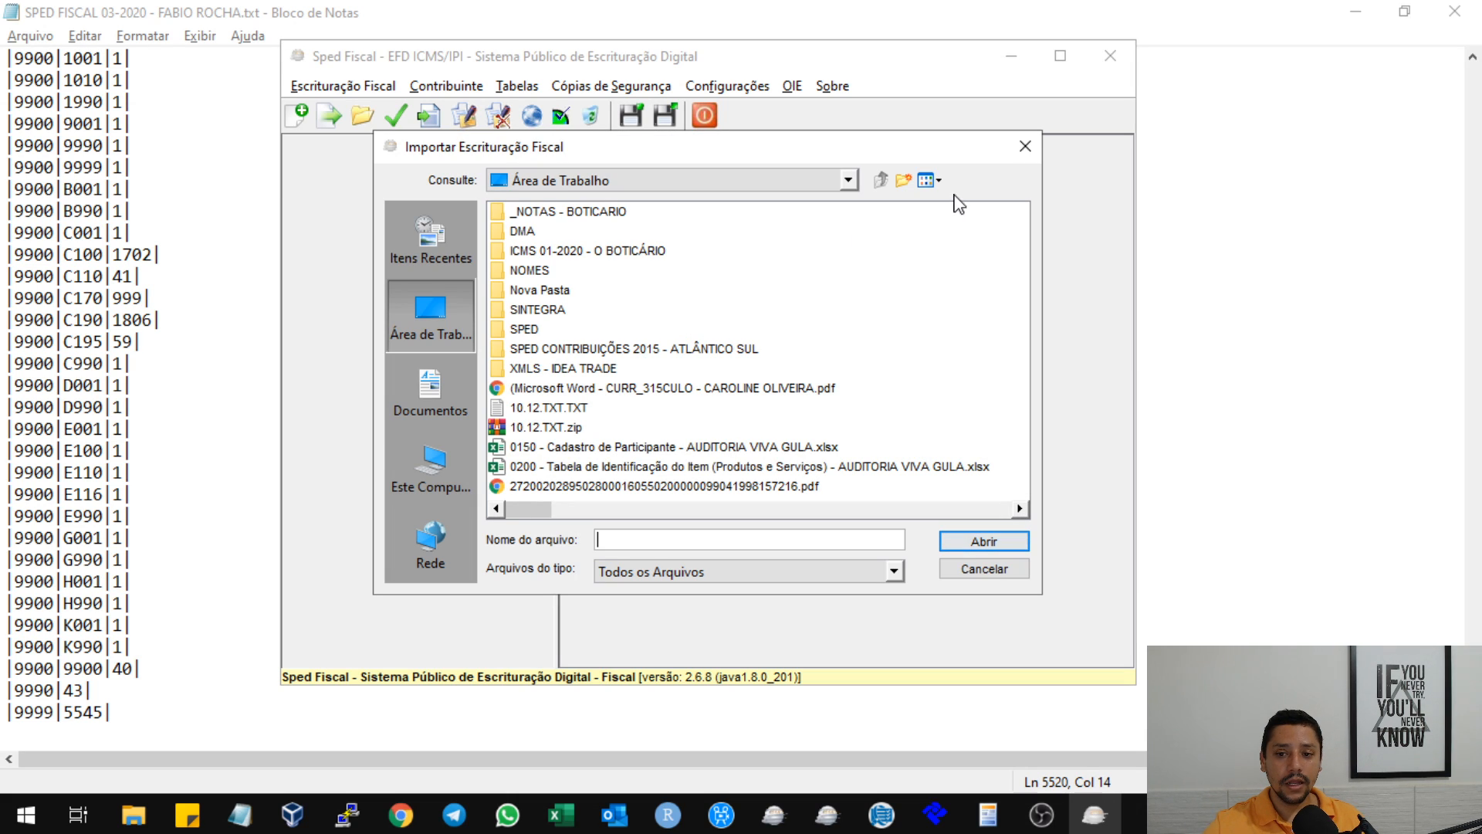
{"action": "left_click", "coordinate": [934, 180]}
{"action": "left_click", "coordinate": [961, 239]}
{"action": "left_click", "coordinate": [956, 220]}
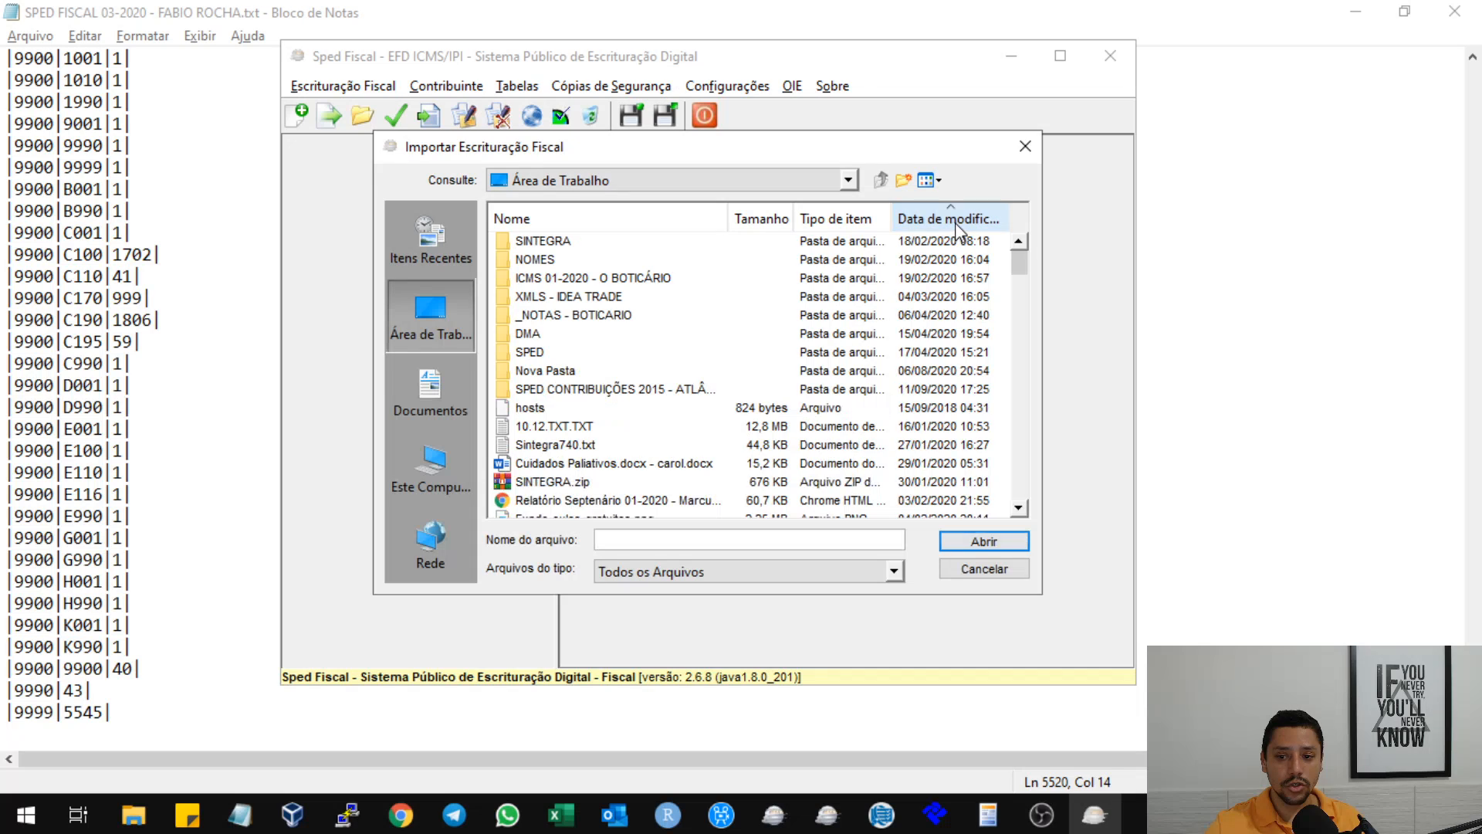
{"action": "left_click", "coordinate": [956, 220]}
{"action": "left_click", "coordinate": [610, 242]}
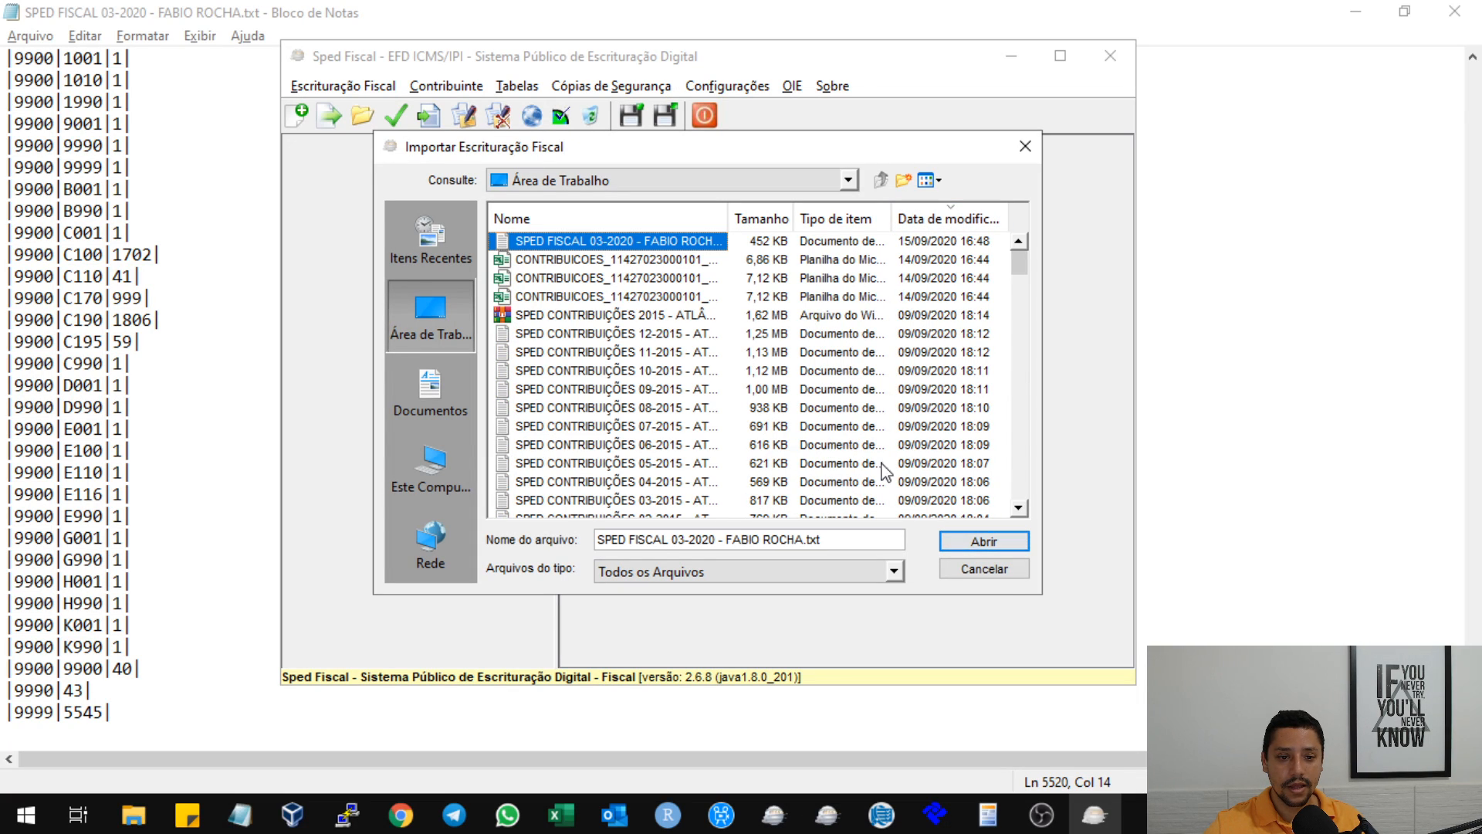
{"action": "left_click", "coordinate": [983, 540]}
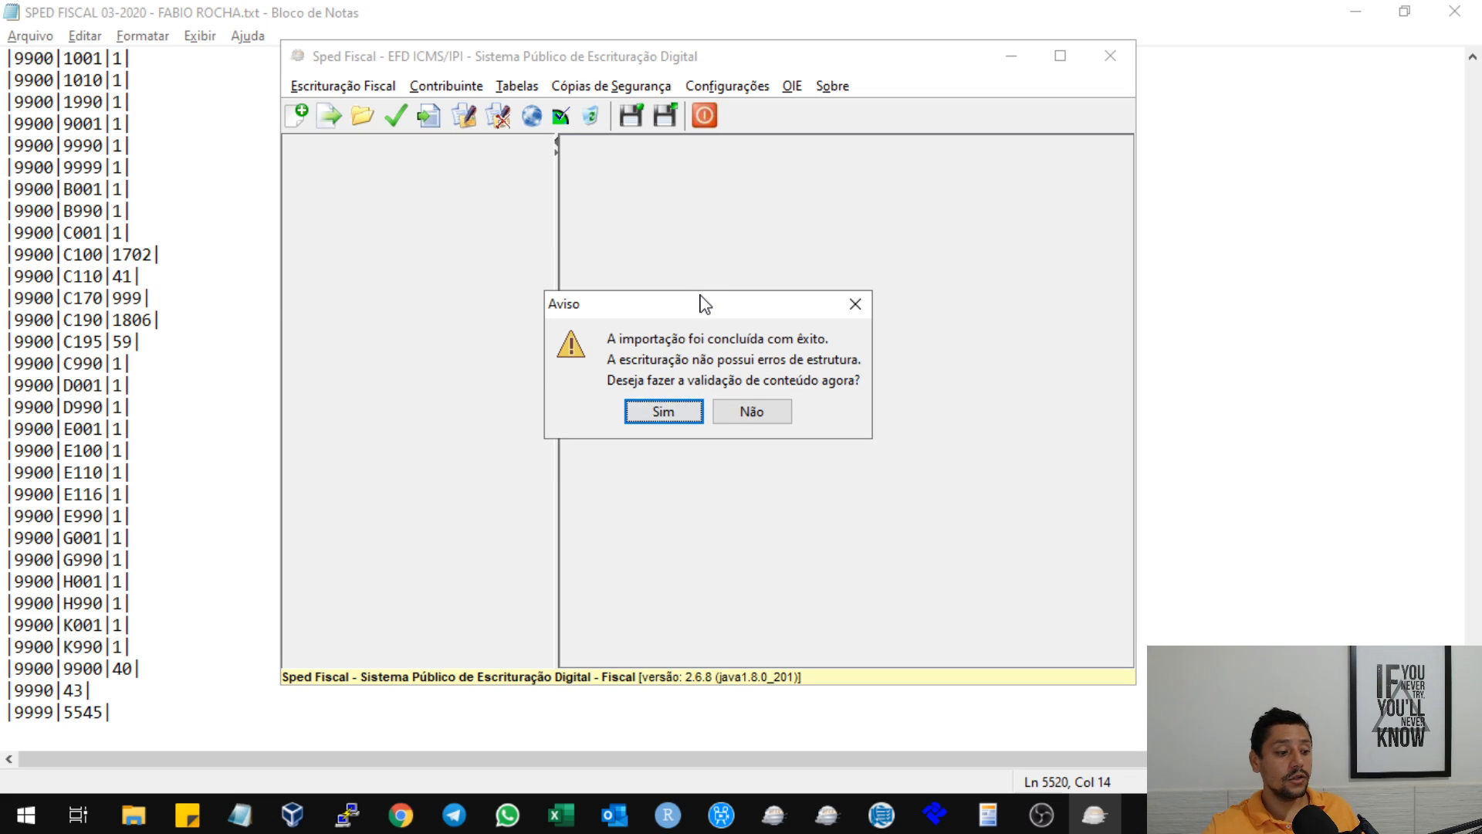
Start the content validation and transfer the updated tables from the server, then switch back to the SPED text file in Notepad.
{"action": "left_click", "coordinate": [679, 422]}
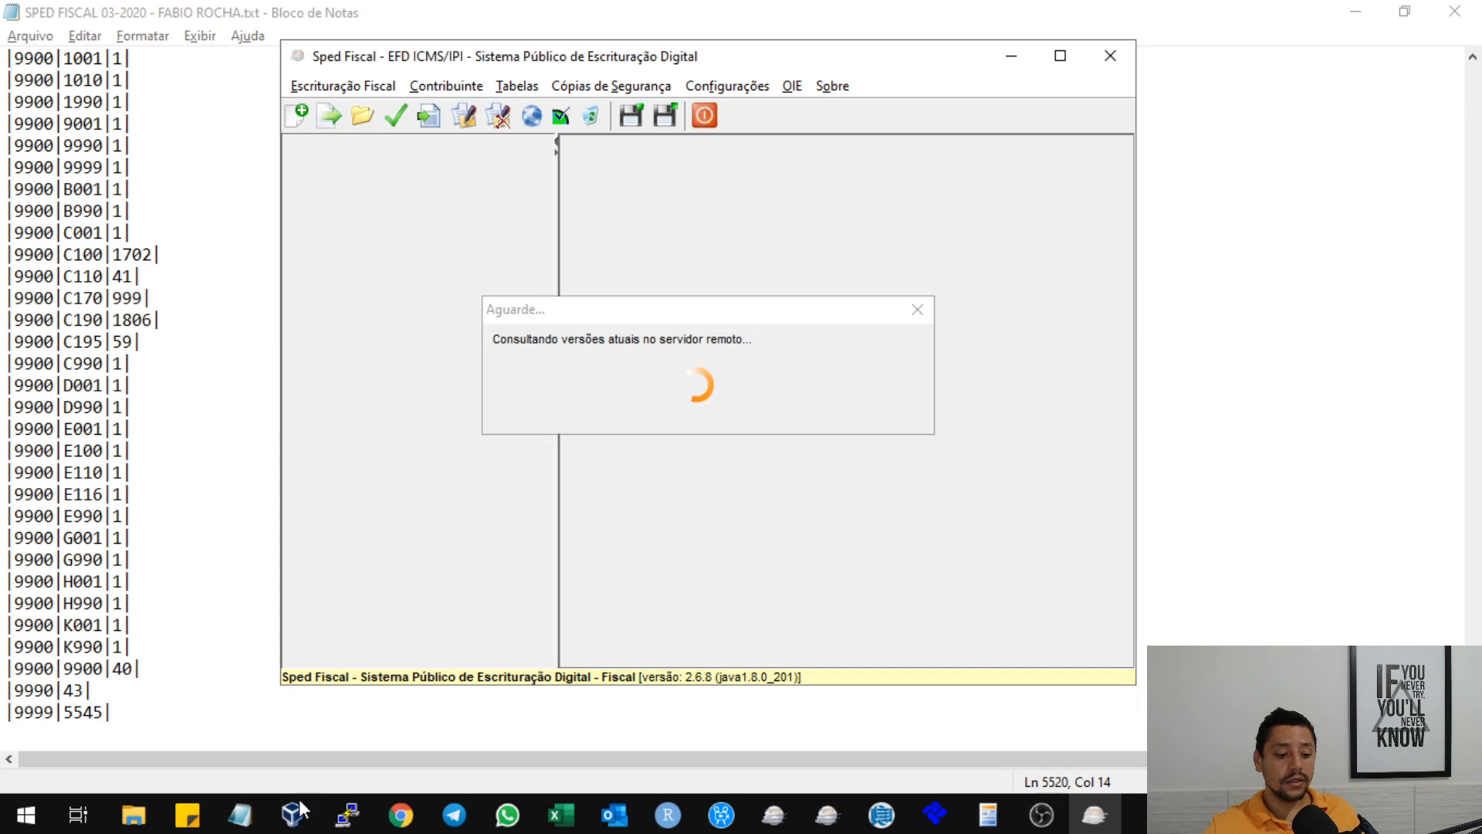
{"action": "left_click", "coordinate": [660, 652]}
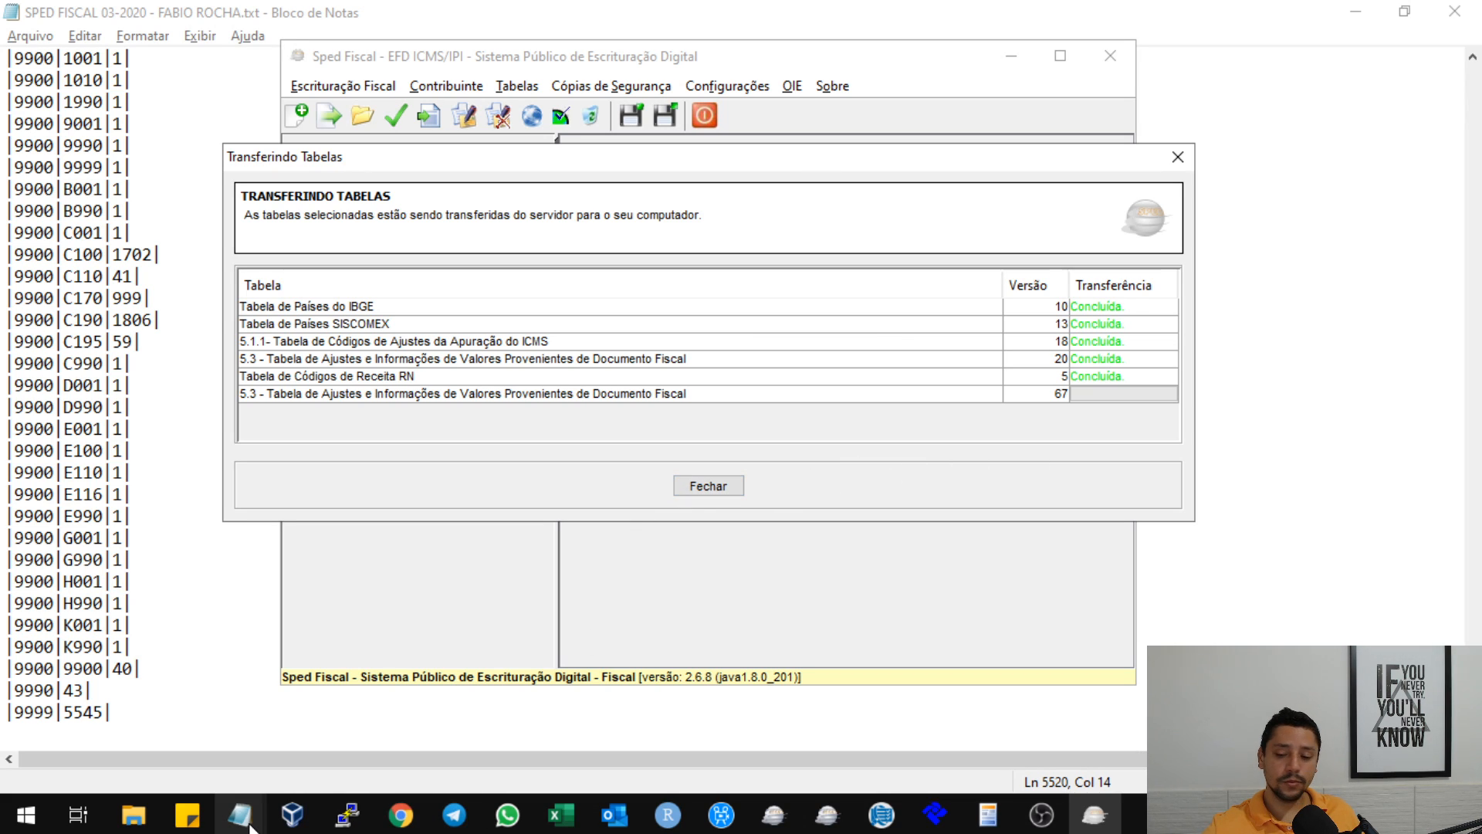
{"action": "mouse_move", "coordinate": [249, 824]}
{"action": "left_click", "coordinate": [515, 701]}
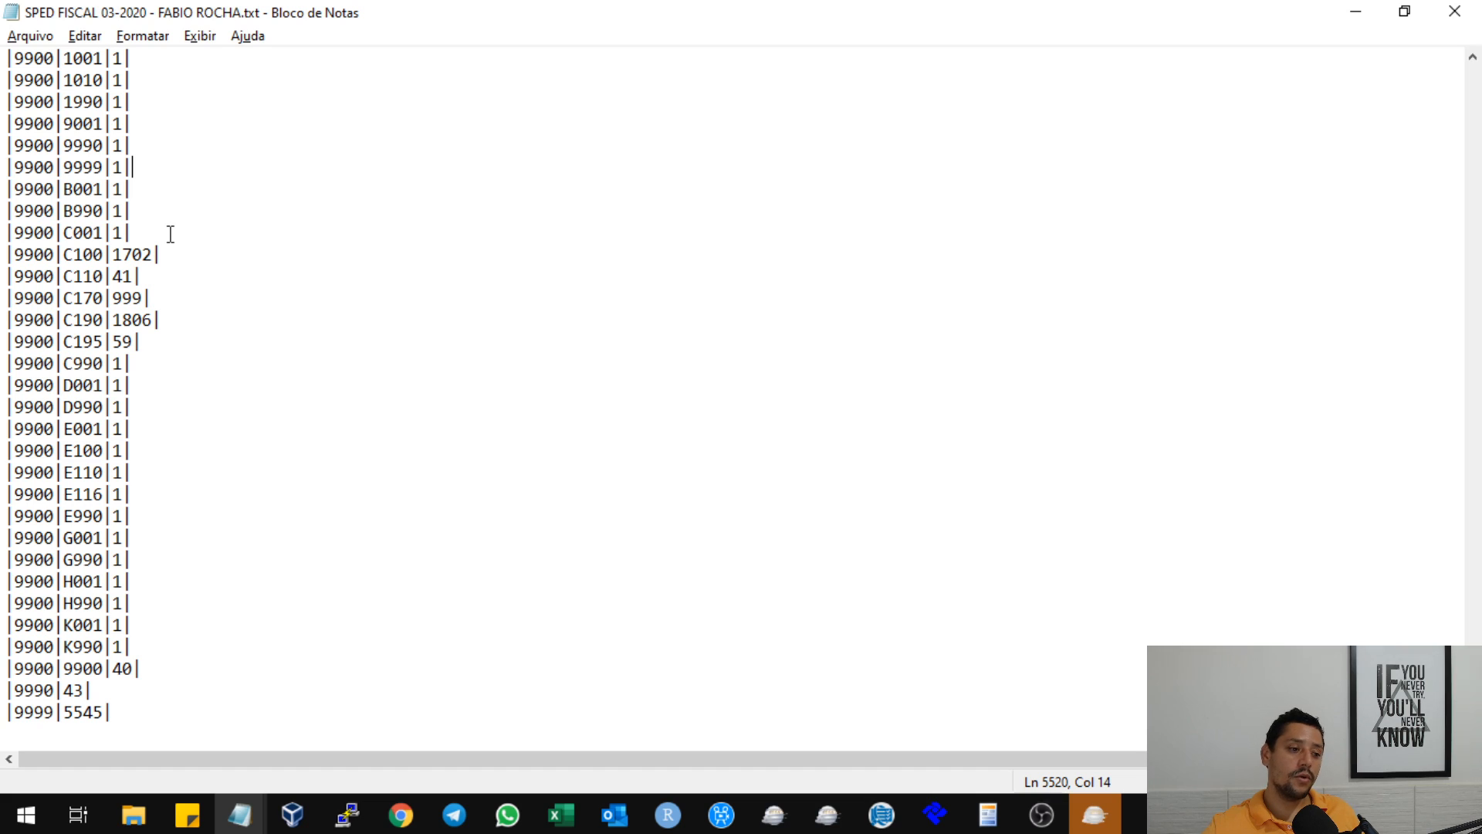
Review the 9900 records in the SPED text file, highlighting the 0460, 0990 and 0450 register codes.
{"action": "scroll", "coordinate": [171, 233], "scroll_direction": "up", "scroll_amount": 1}
{"action": "scroll", "coordinate": [169, 234], "scroll_direction": "up", "scroll_amount": 6}
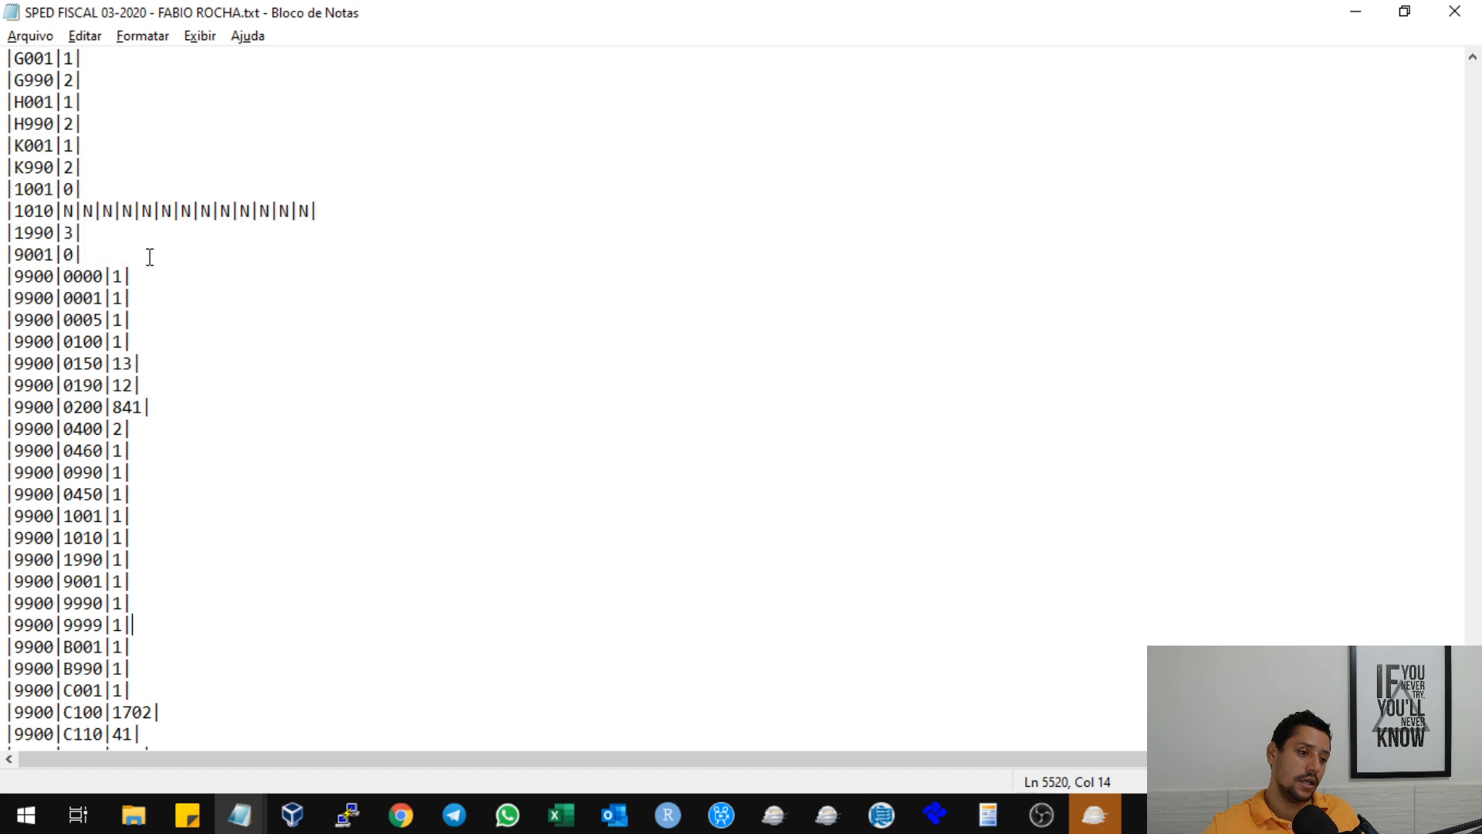
{"action": "scroll", "coordinate": [115, 278], "scroll_direction": "down", "scroll_amount": 2}
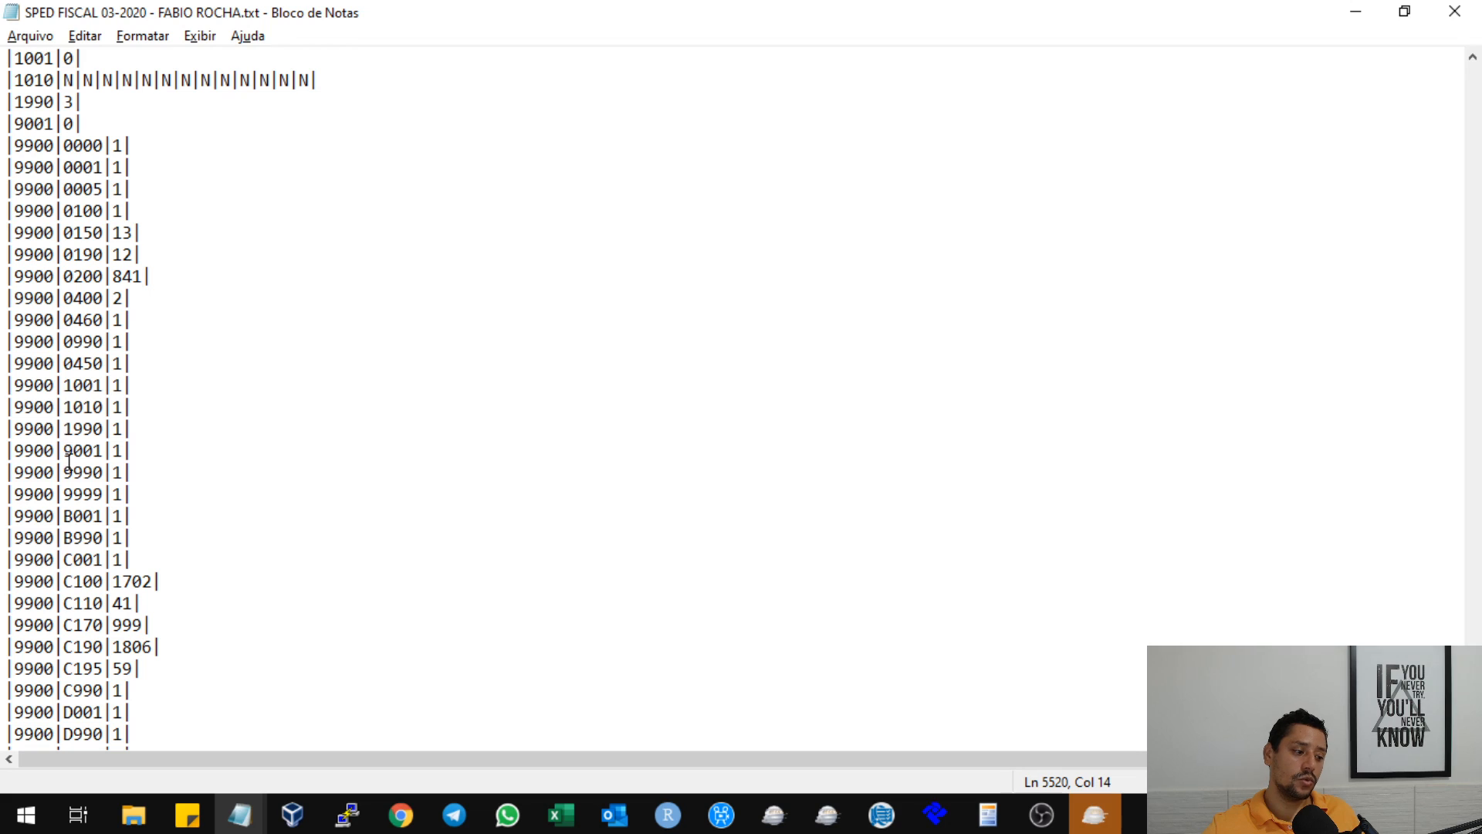
{"action": "left_click_drag", "start_coordinate": [74, 298], "coordinate": [113, 320]}
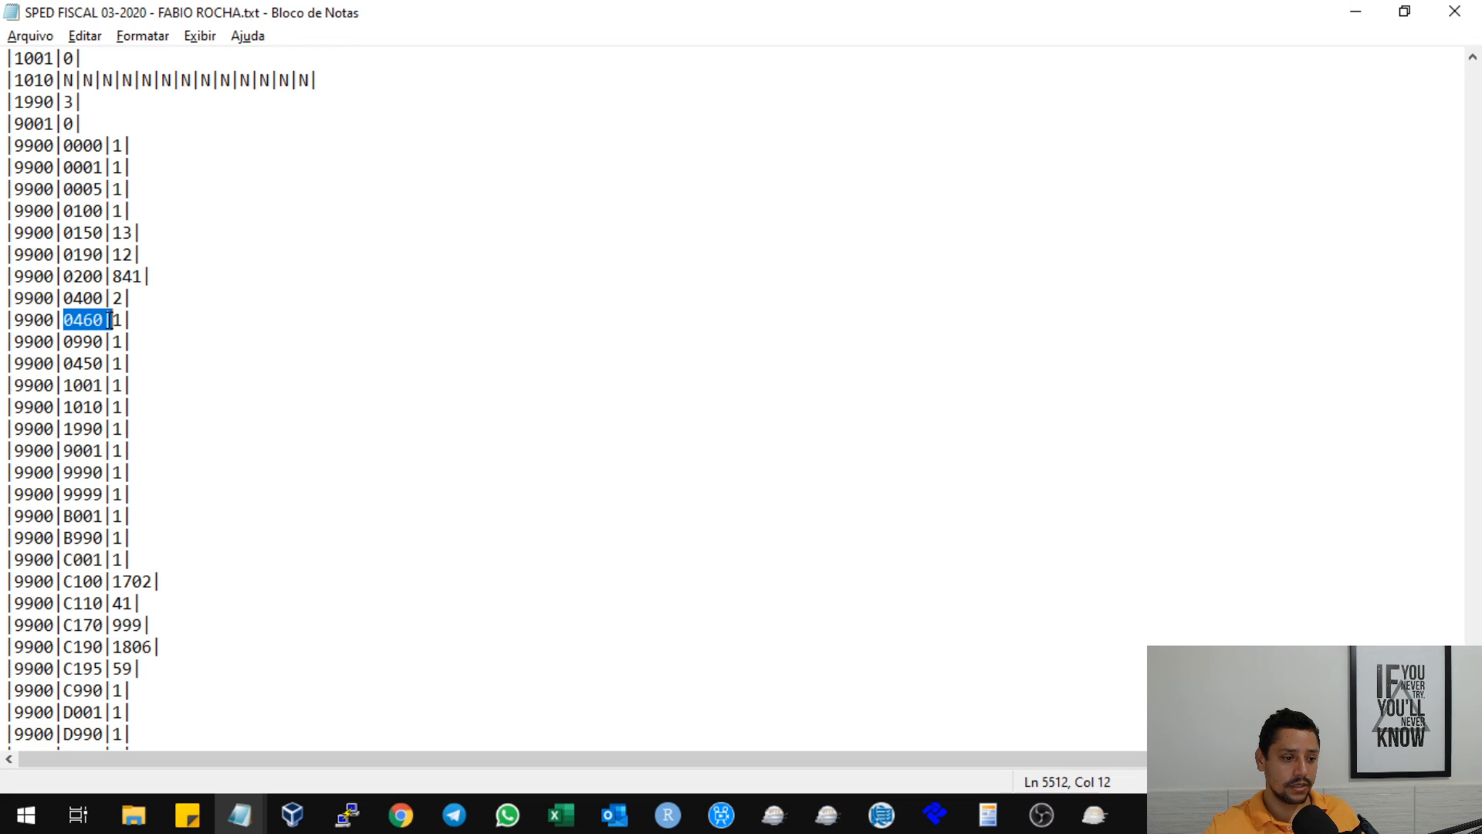
{"action": "double_click", "coordinate": [71, 340]}
{"action": "left_click_drag", "start_coordinate": [65, 363], "coordinate": [98, 363]}
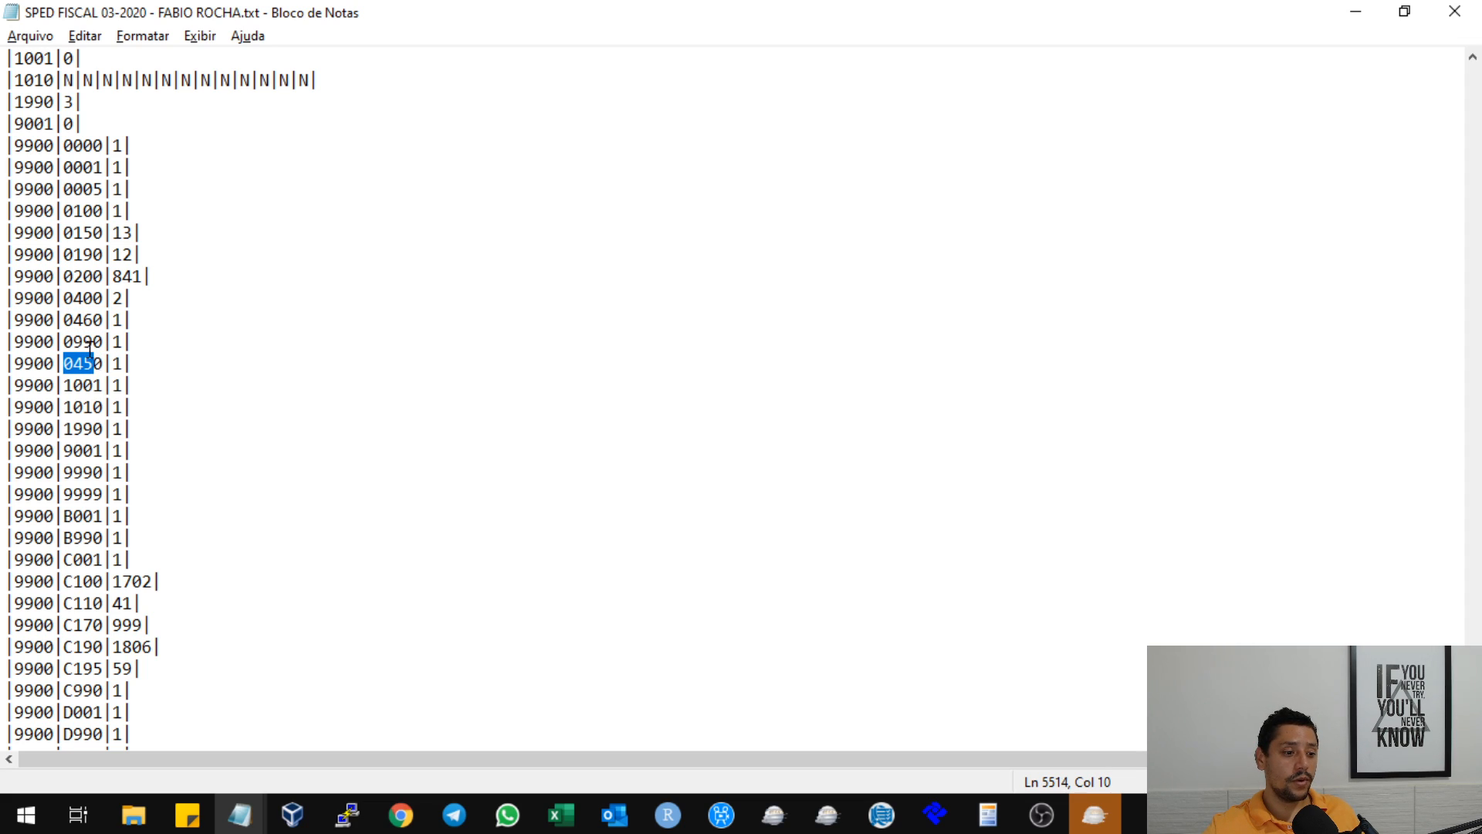
Let the content validation proceed in Sped Fiscal, then return to the block 9 records in Notepad.
{"action": "left_click", "coordinate": [1094, 815]}
{"action": "left_click", "coordinate": [721, 403]}
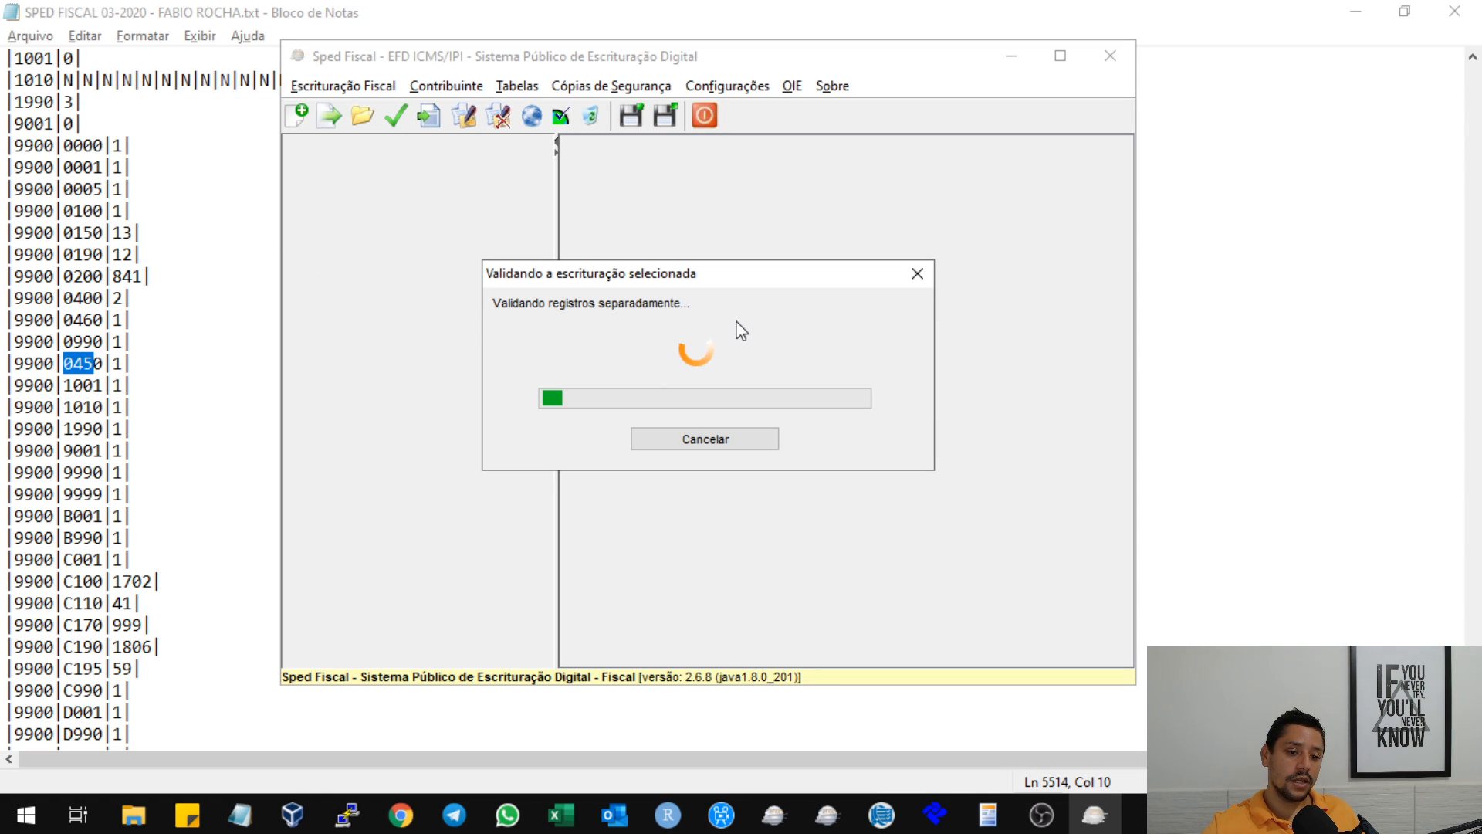
{"action": "left_click", "coordinate": [198, 335]}
{"action": "scroll", "coordinate": [213, 337], "scroll_direction": "down", "scroll_amount": 5}
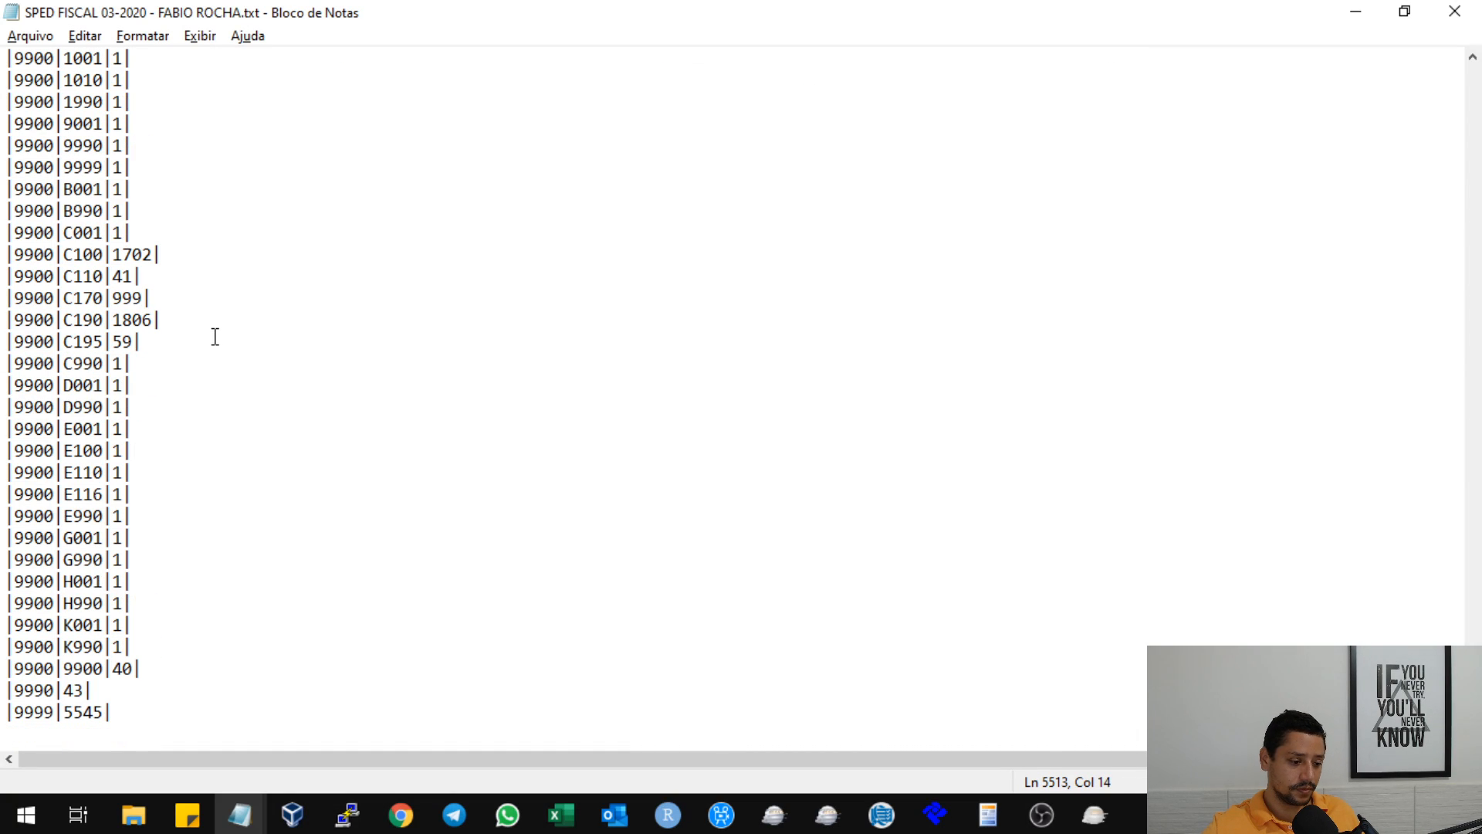
Compare the 9900 records for 0460 and 0450 in Notepad, then check the validation progress in Sped Fiscal.
{"action": "scroll", "coordinate": [215, 336], "scroll_direction": "up", "scroll_amount": 4}
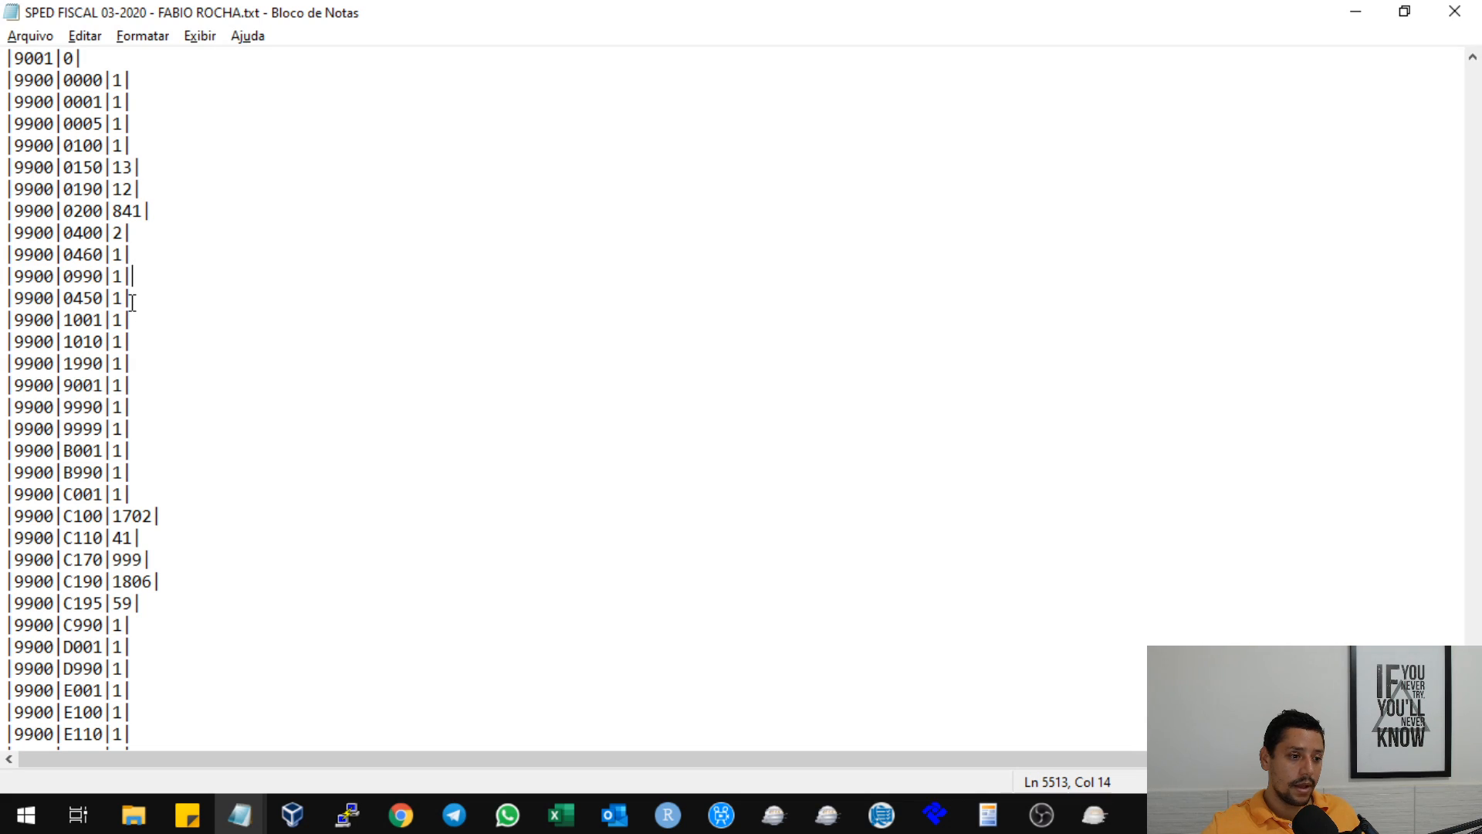
{"action": "scroll", "coordinate": [132, 301], "scroll_direction": "up", "scroll_amount": 1}
{"action": "left_click_drag", "start_coordinate": [68, 321], "coordinate": [109, 319]}
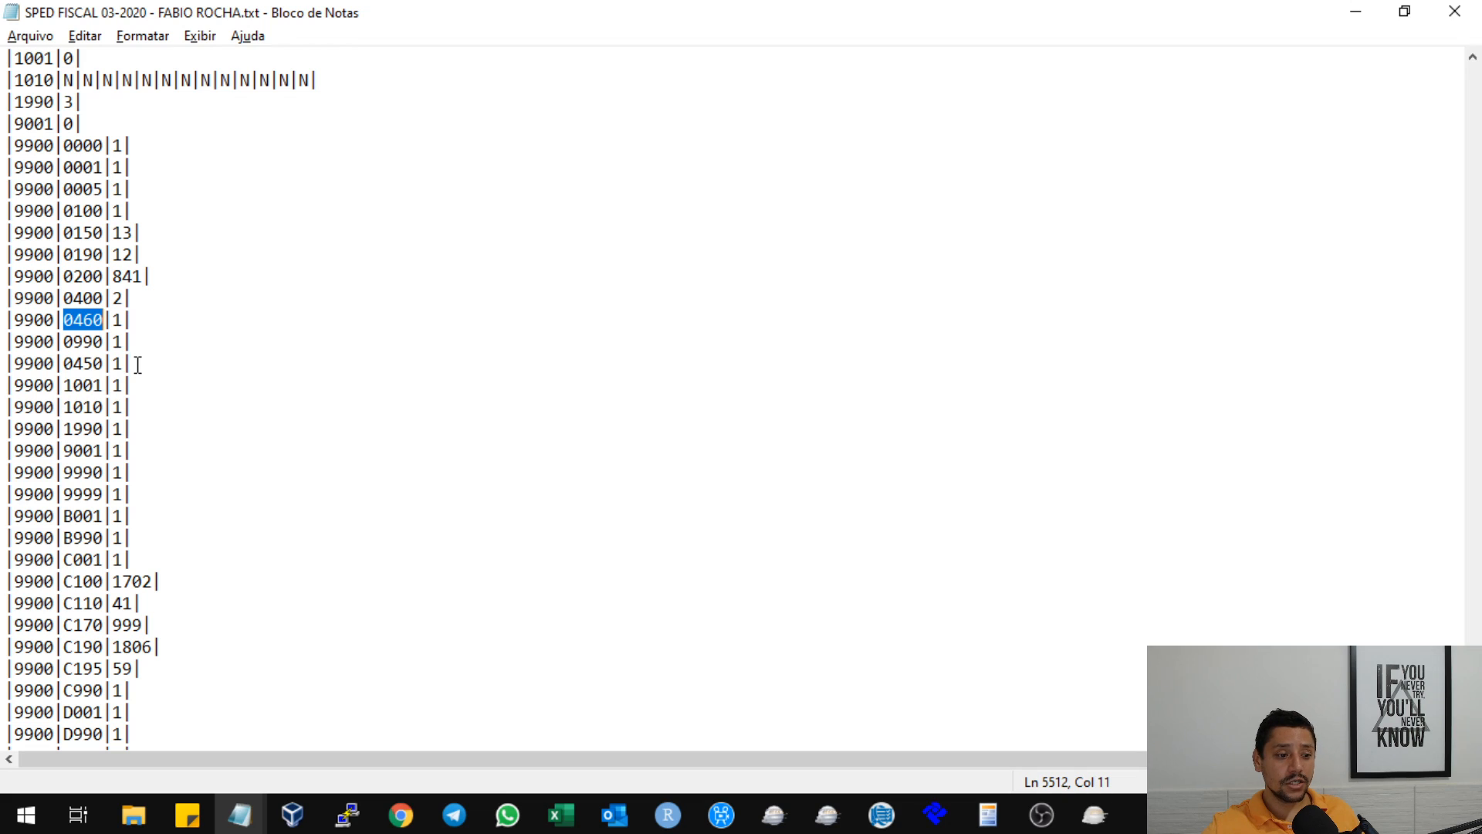
{"action": "mouse_move", "coordinate": [137, 365]}
{"action": "left_mouse_down"}
{"action": "mouse_move", "coordinate": [8, 363]}
{"action": "mouse_move", "coordinate": [142, 357]}
{"action": "left_mouse_up"}
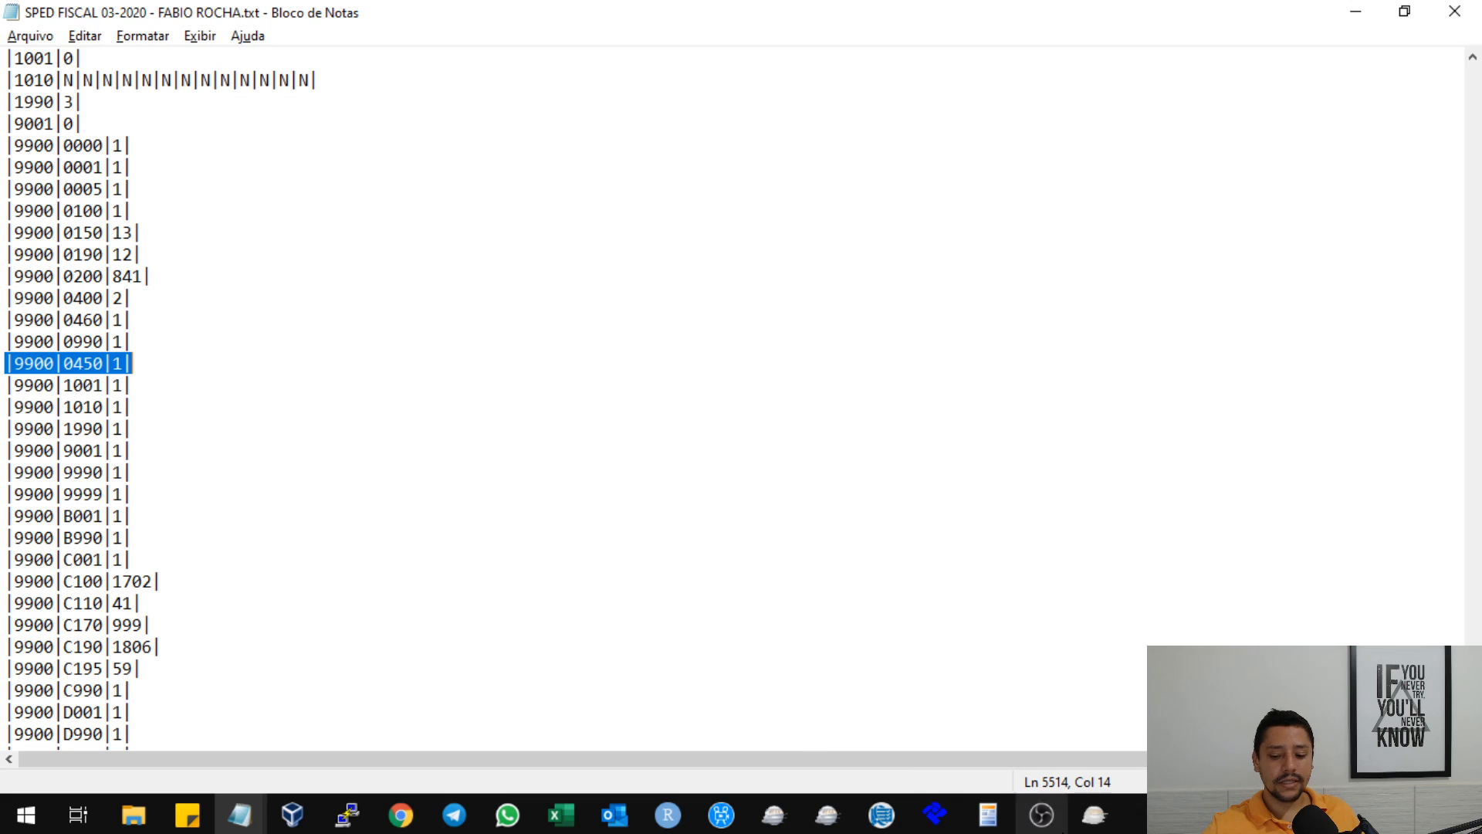
{"action": "mouse_move", "coordinate": [1094, 814]}
{"action": "left_click", "coordinate": [1124, 775]}
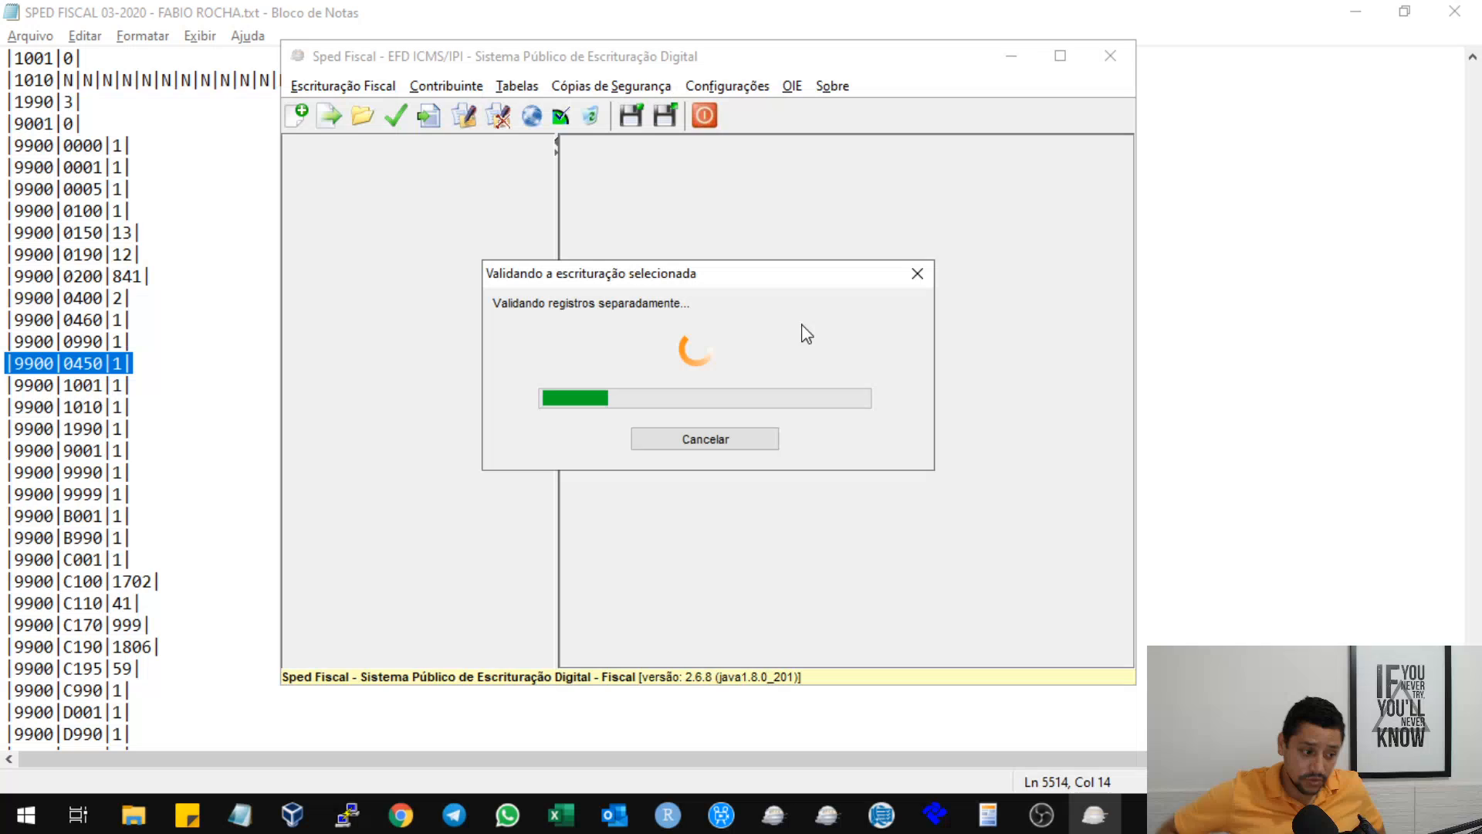
Return to Notepad and examine where the 9900 record for 0450 sits relative to the preceding blocks.
{"action": "left_click", "coordinate": [204, 361]}
{"action": "left_click", "coordinate": [204, 361]}
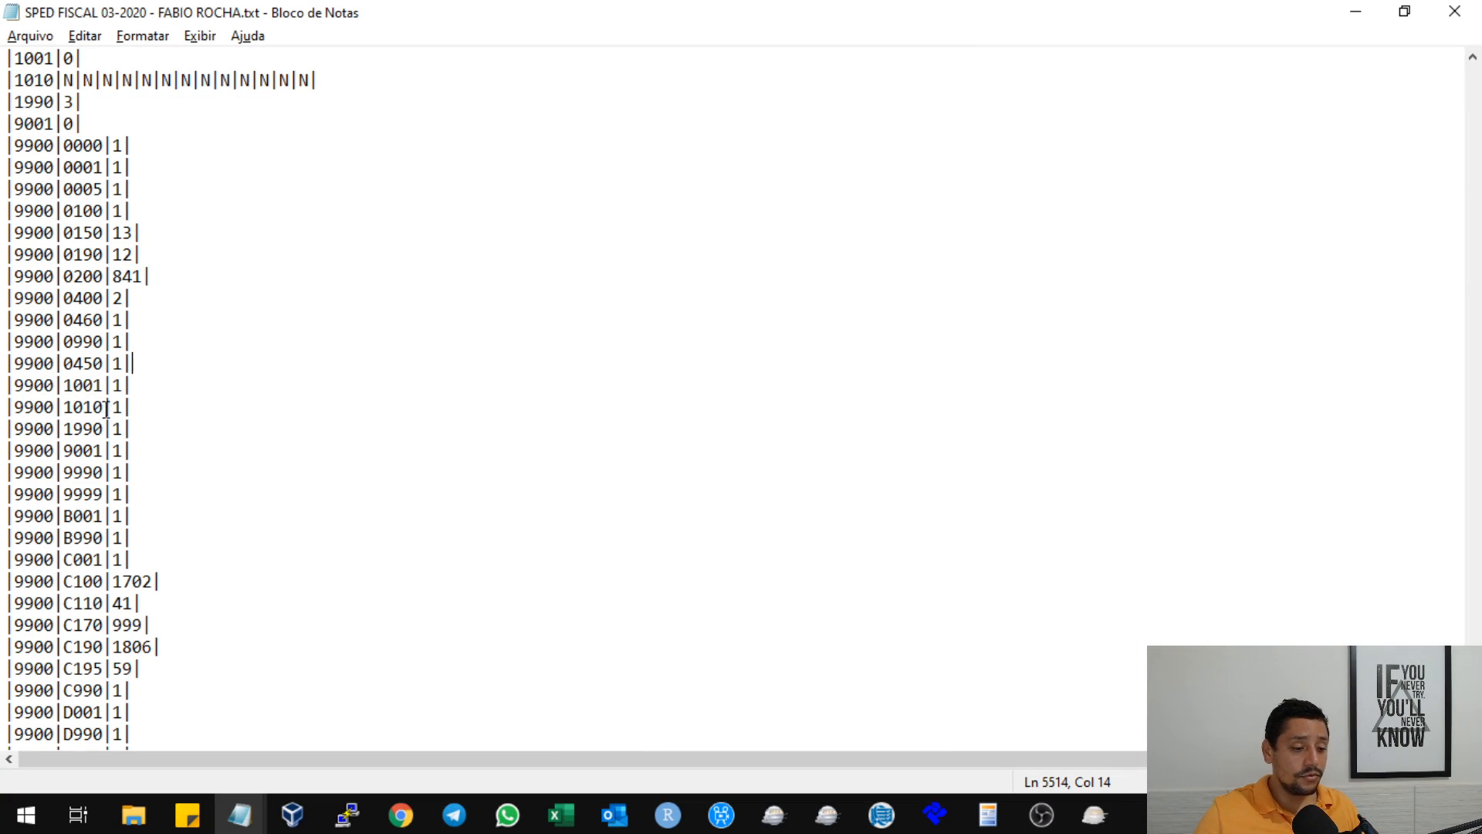
{"action": "left_click_drag", "start_coordinate": [65, 369], "coordinate": [104, 359]}
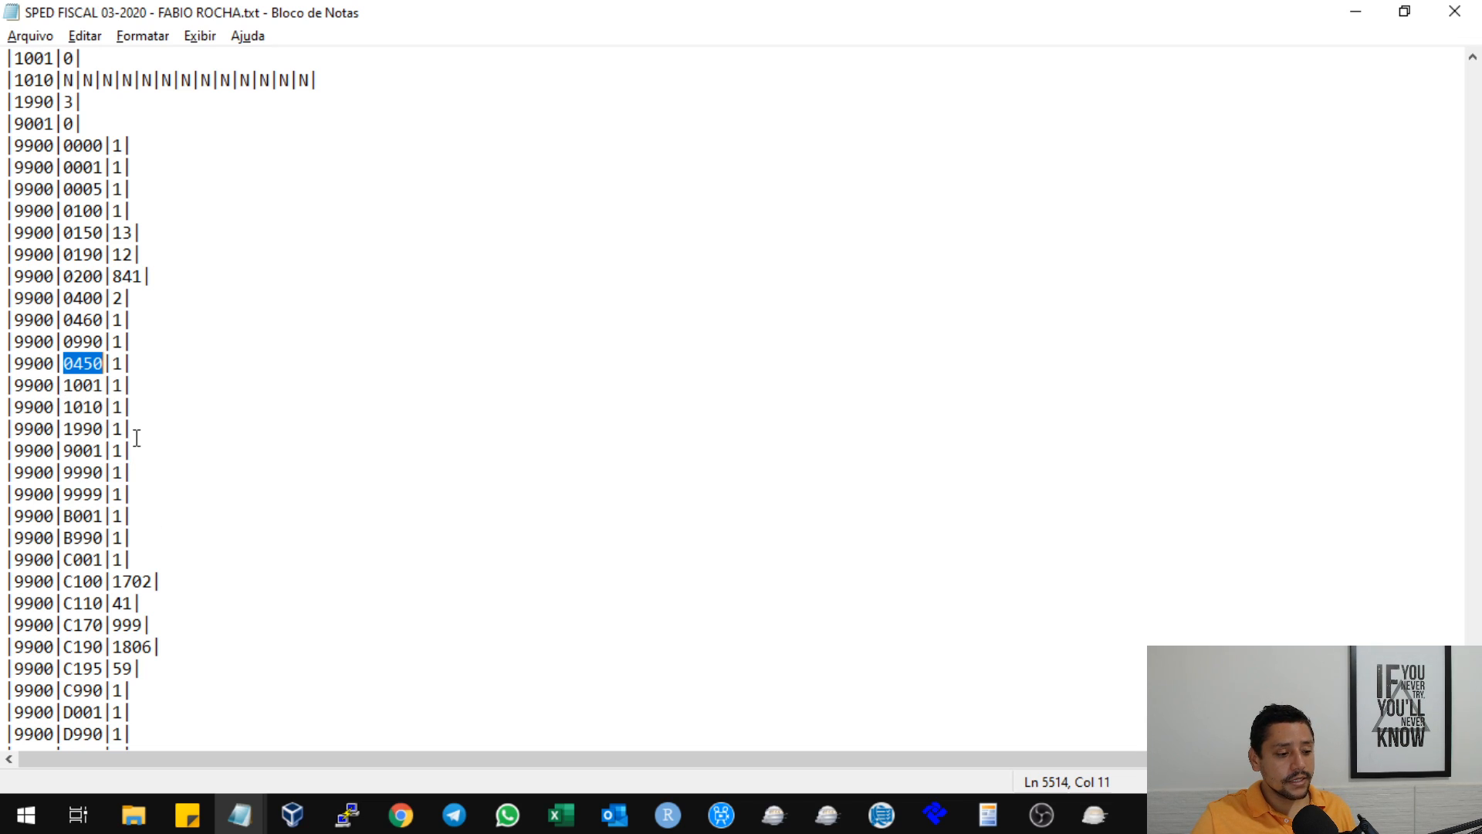
{"action": "scroll", "coordinate": [117, 436], "scroll_direction": "down", "scroll_amount": 3}
{"action": "scroll", "coordinate": [109, 434], "scroll_direction": "up", "scroll_amount": 12}
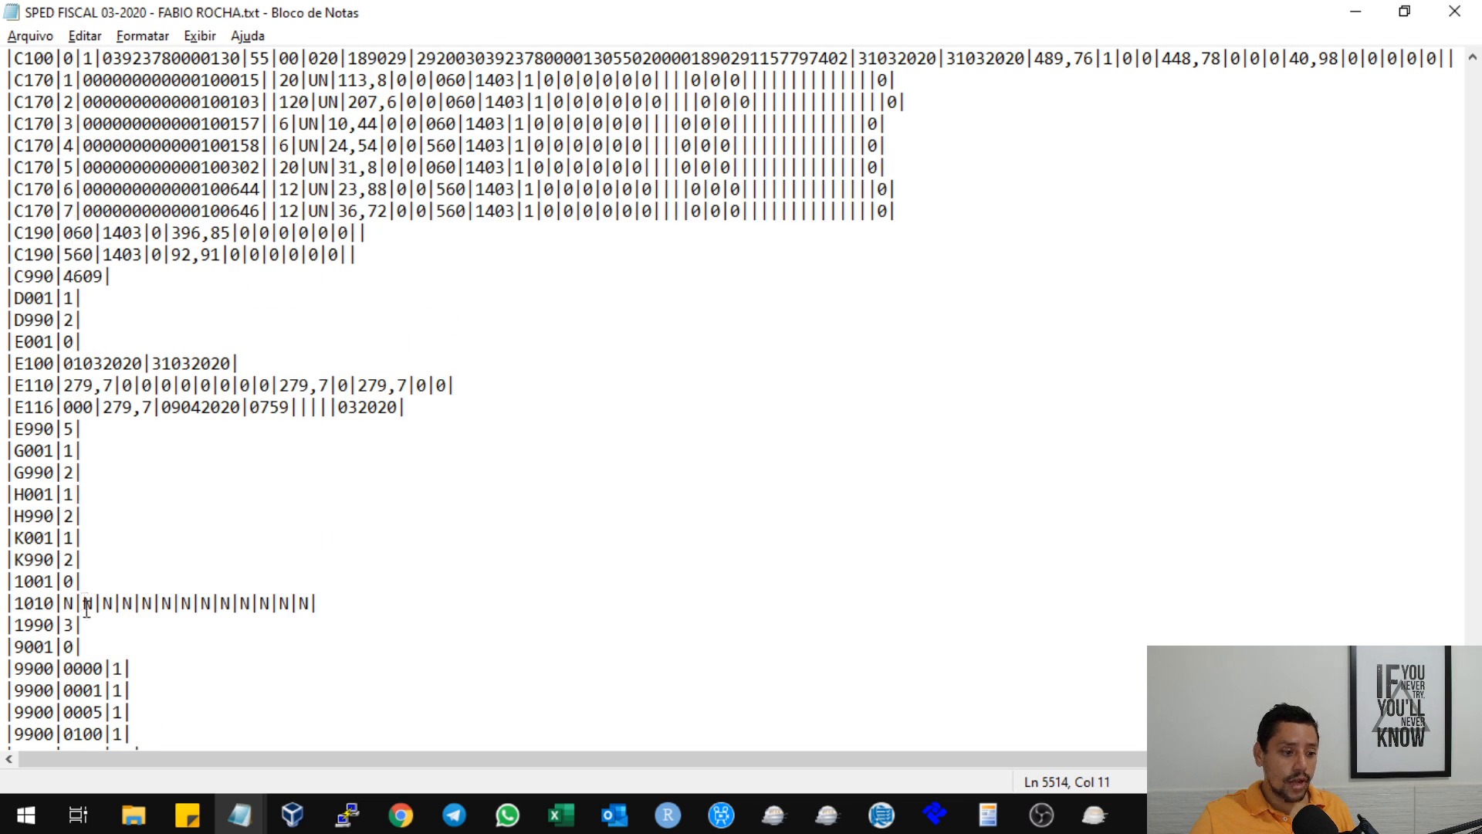
{"action": "scroll", "coordinate": [94, 562], "scroll_direction": "down", "scroll_amount": 7}
{"action": "scroll", "coordinate": [94, 562], "scroll_direction": "down", "scroll_amount": 1}
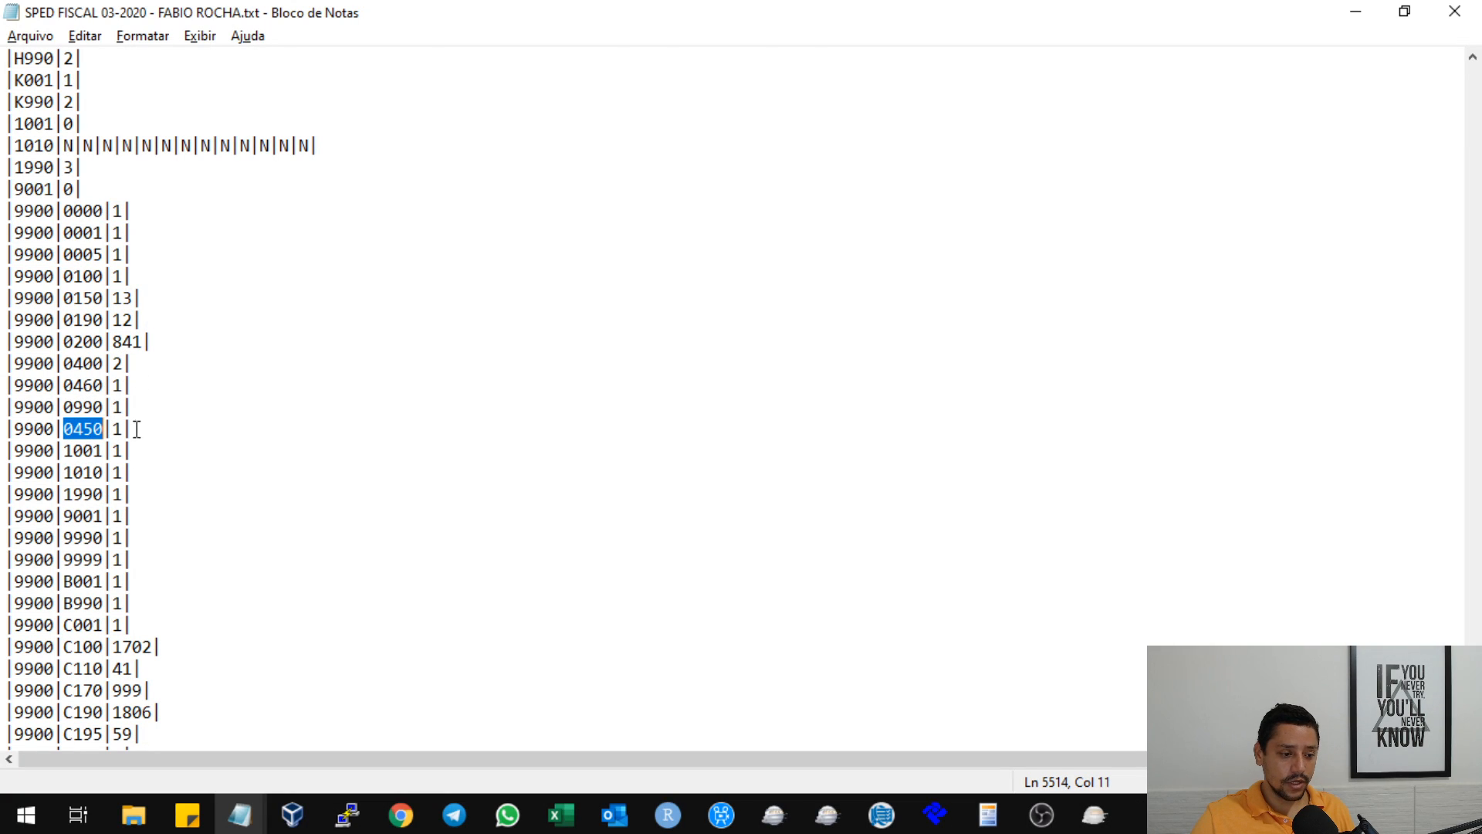
Examine the order of the block G, H and K records against the 9900 record for 0005.
{"action": "scroll", "coordinate": [54, 282], "scroll_direction": "up", "scroll_amount": 5}
{"action": "left_click_drag", "start_coordinate": [8, 298], "coordinate": [92, 411]}
{"action": "left_click", "coordinate": [146, 390]}
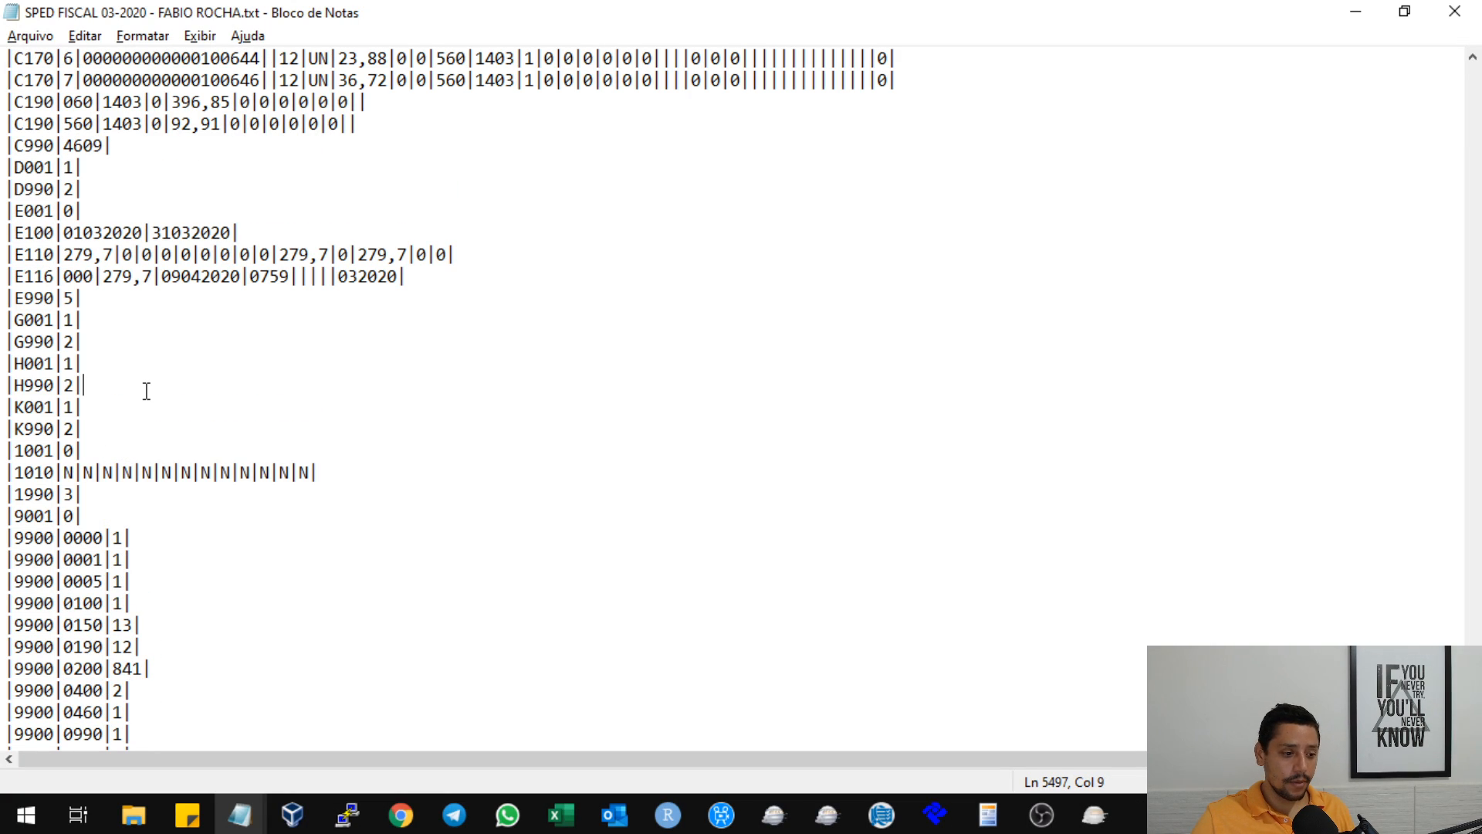
{"action": "double_click", "coordinate": [24, 577]}
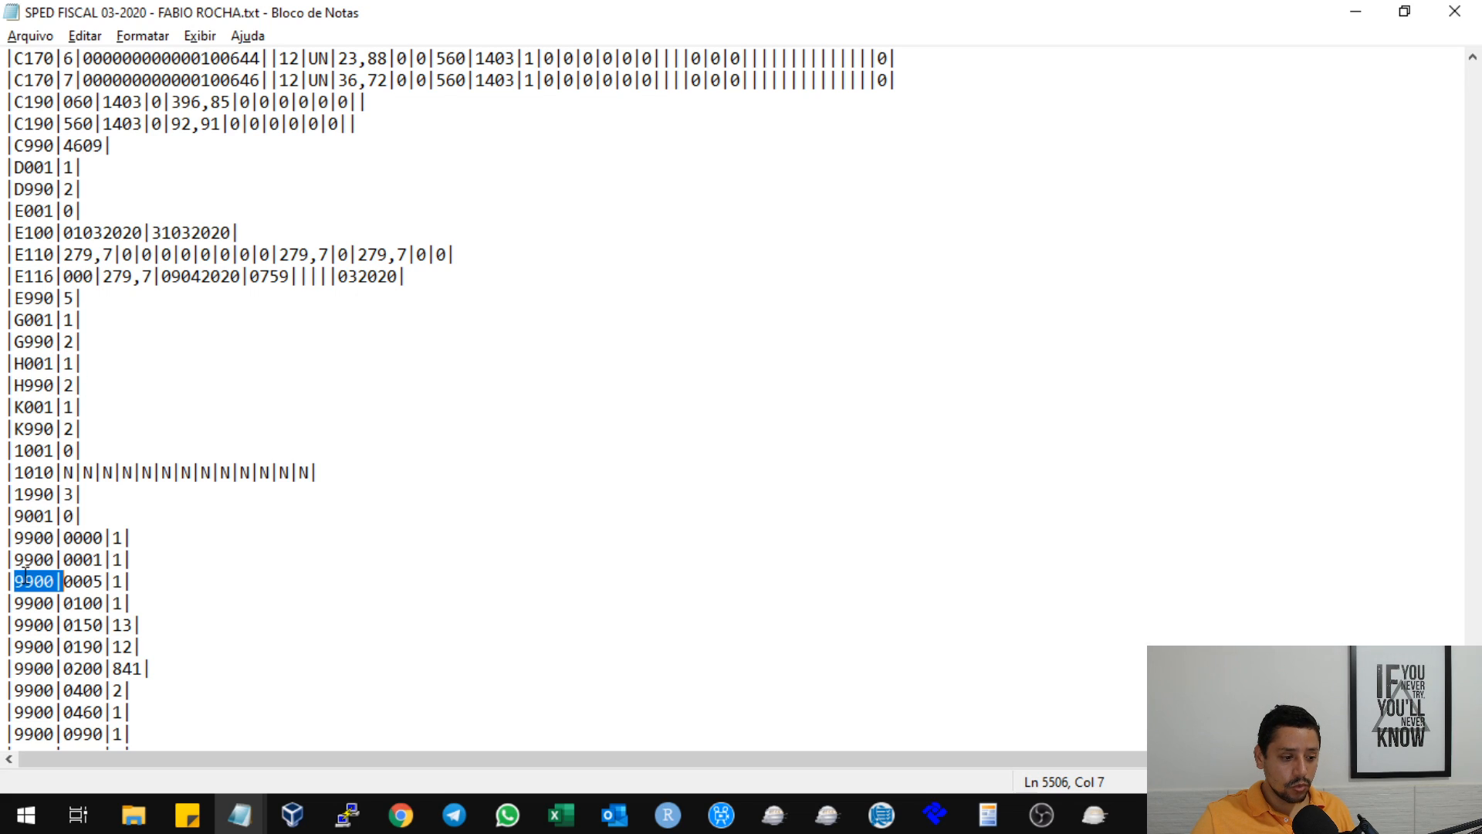
{"action": "double_click", "coordinate": [75, 583]}
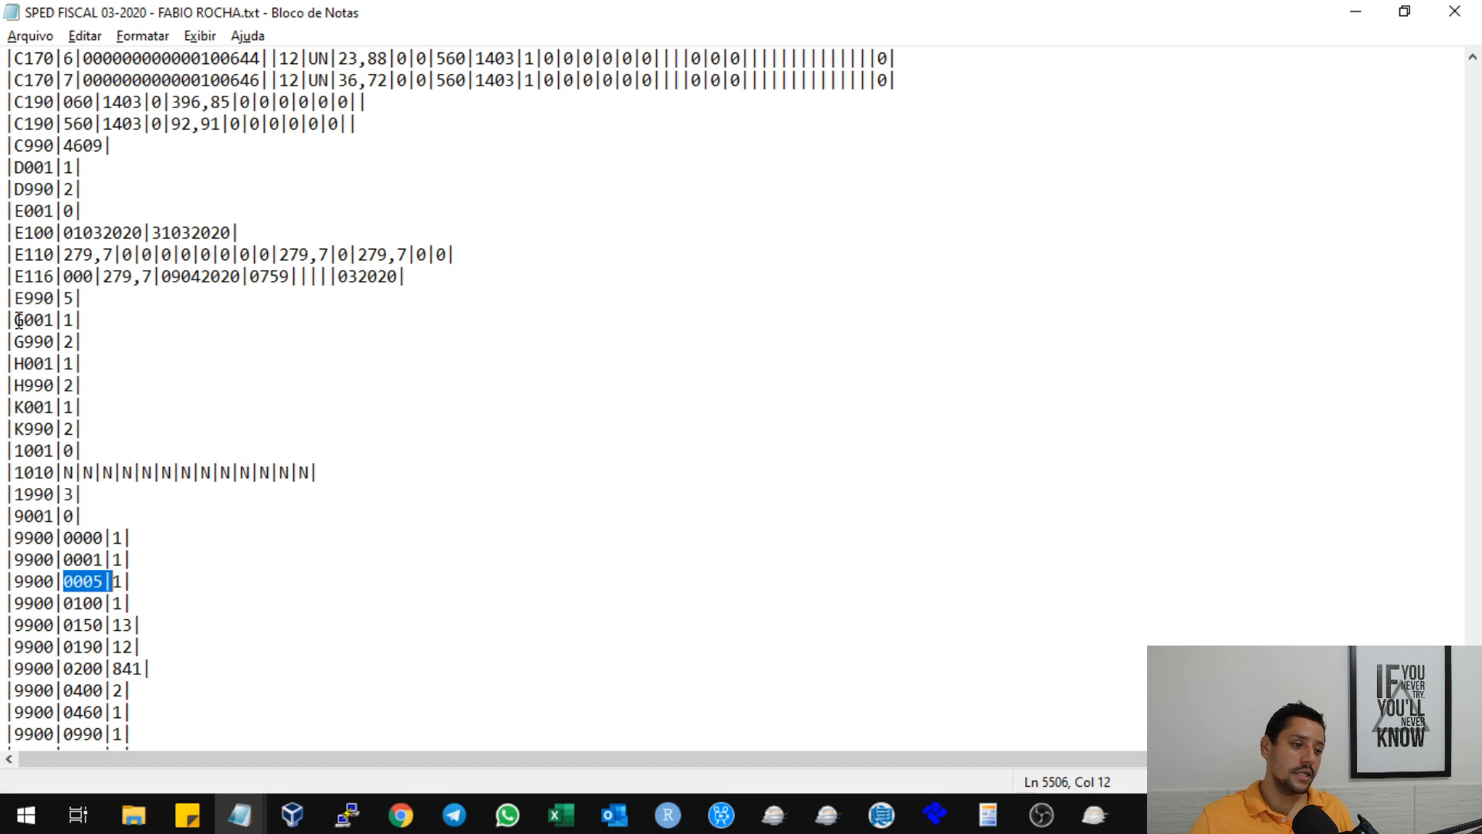
{"action": "left_click_drag", "start_coordinate": [16, 319], "coordinate": [87, 340]}
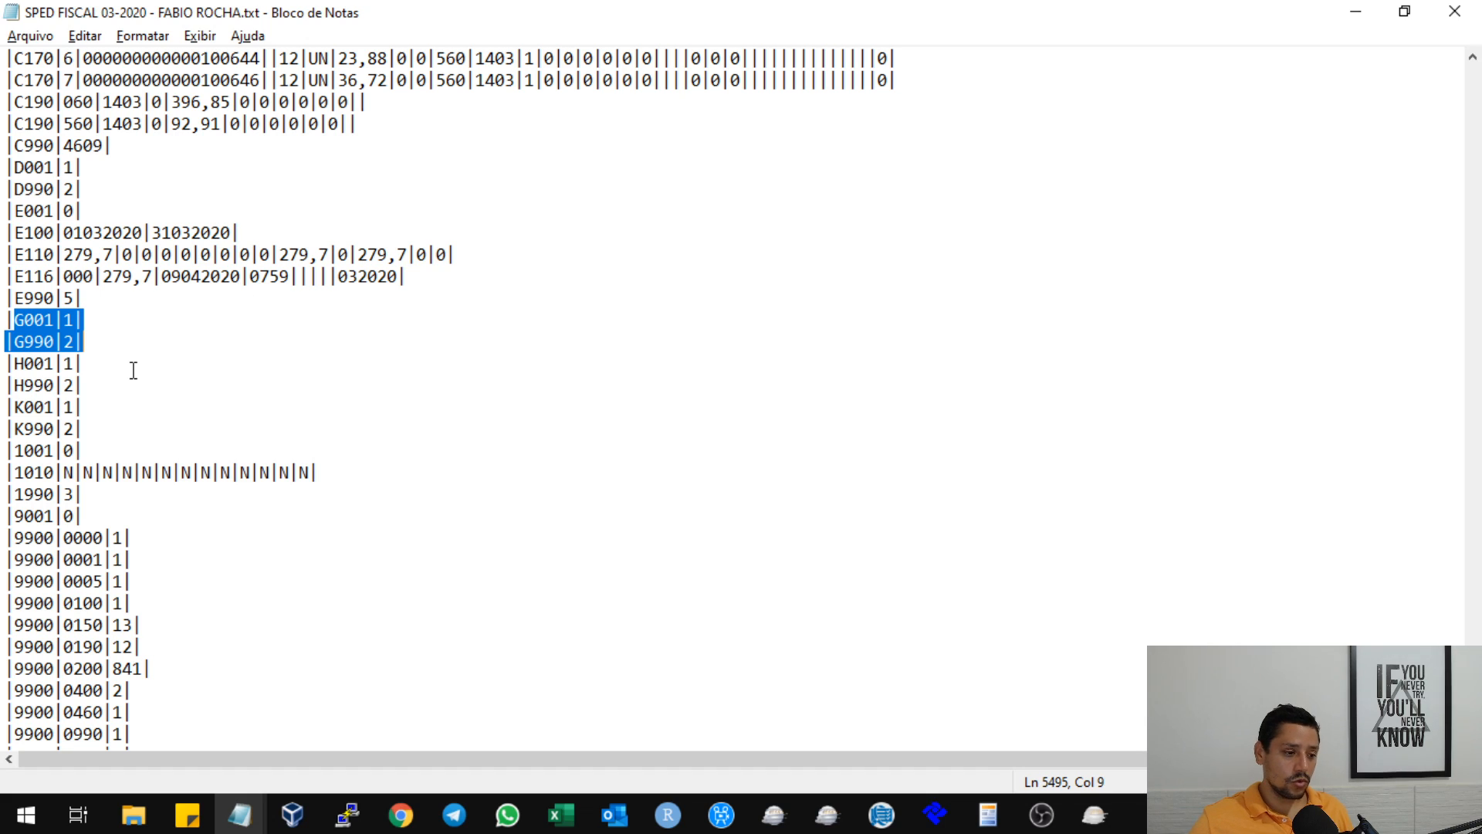
{"action": "left_click", "coordinate": [62, 430]}
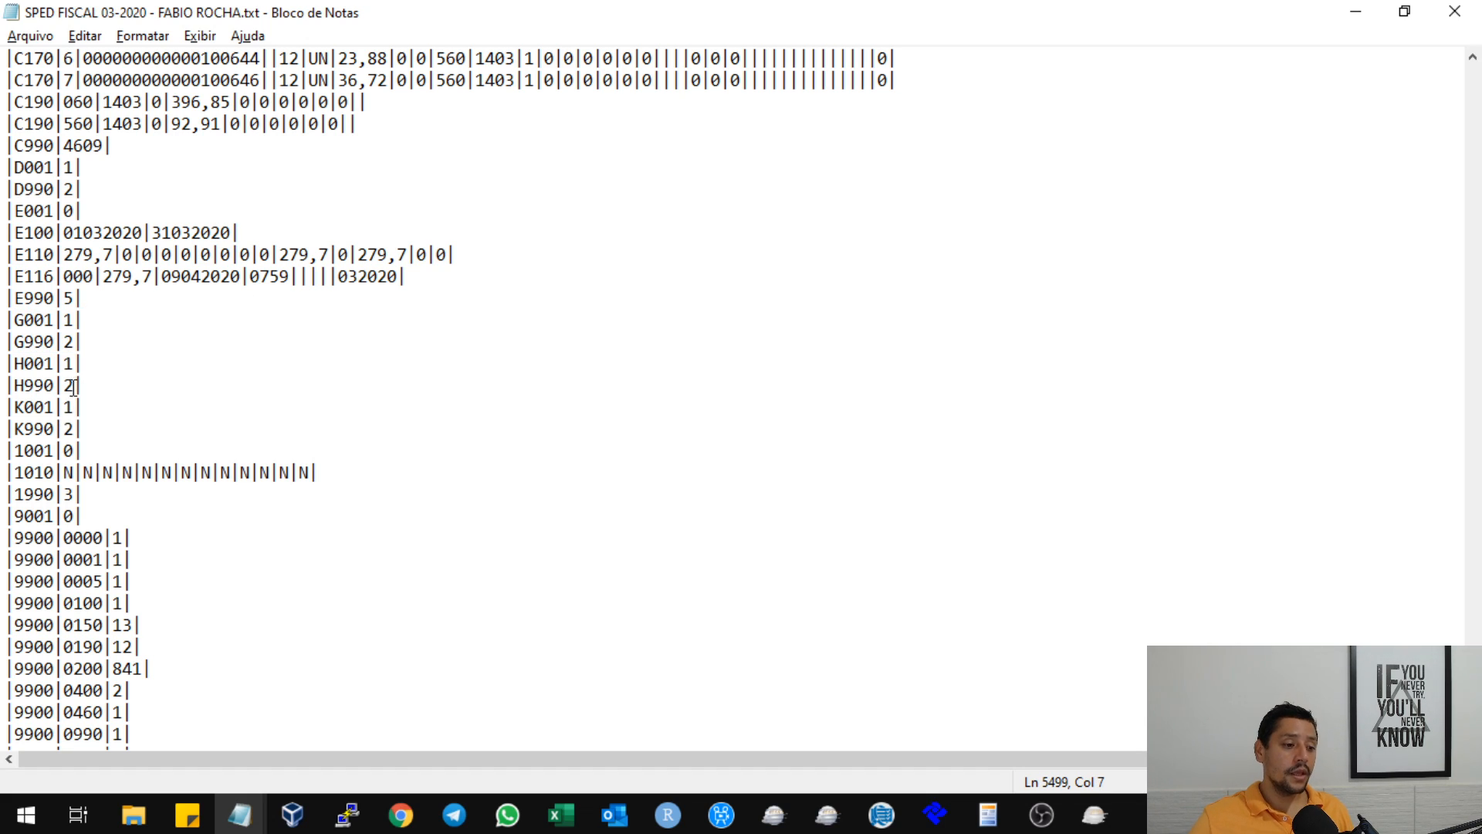
{"action": "left_click_drag", "start_coordinate": [5, 318], "coordinate": [121, 431]}
{"action": "left_click", "coordinate": [81, 342]}
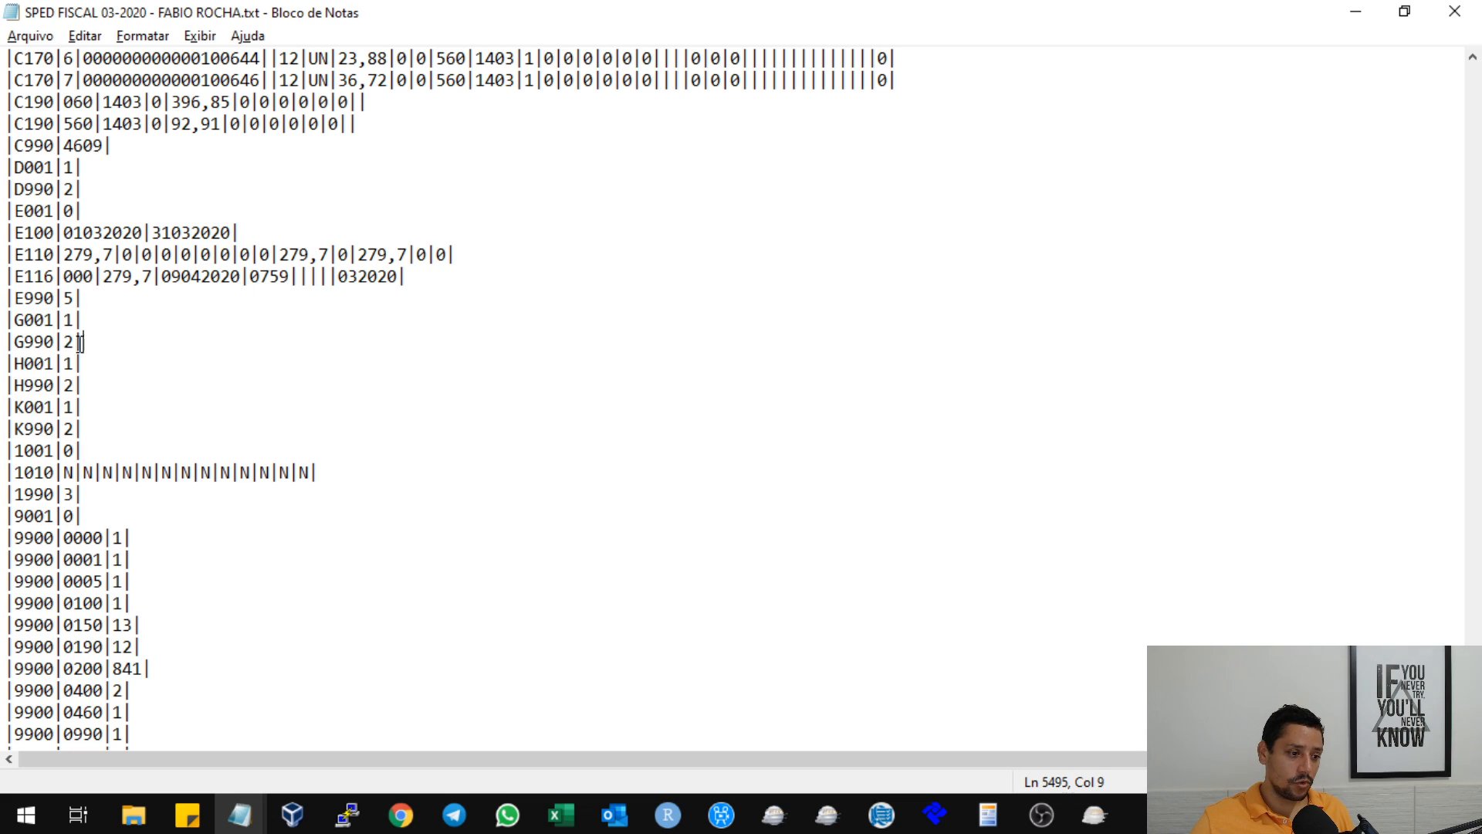
{"action": "left_click_drag", "start_coordinate": [15, 342], "coordinate": [86, 342]}
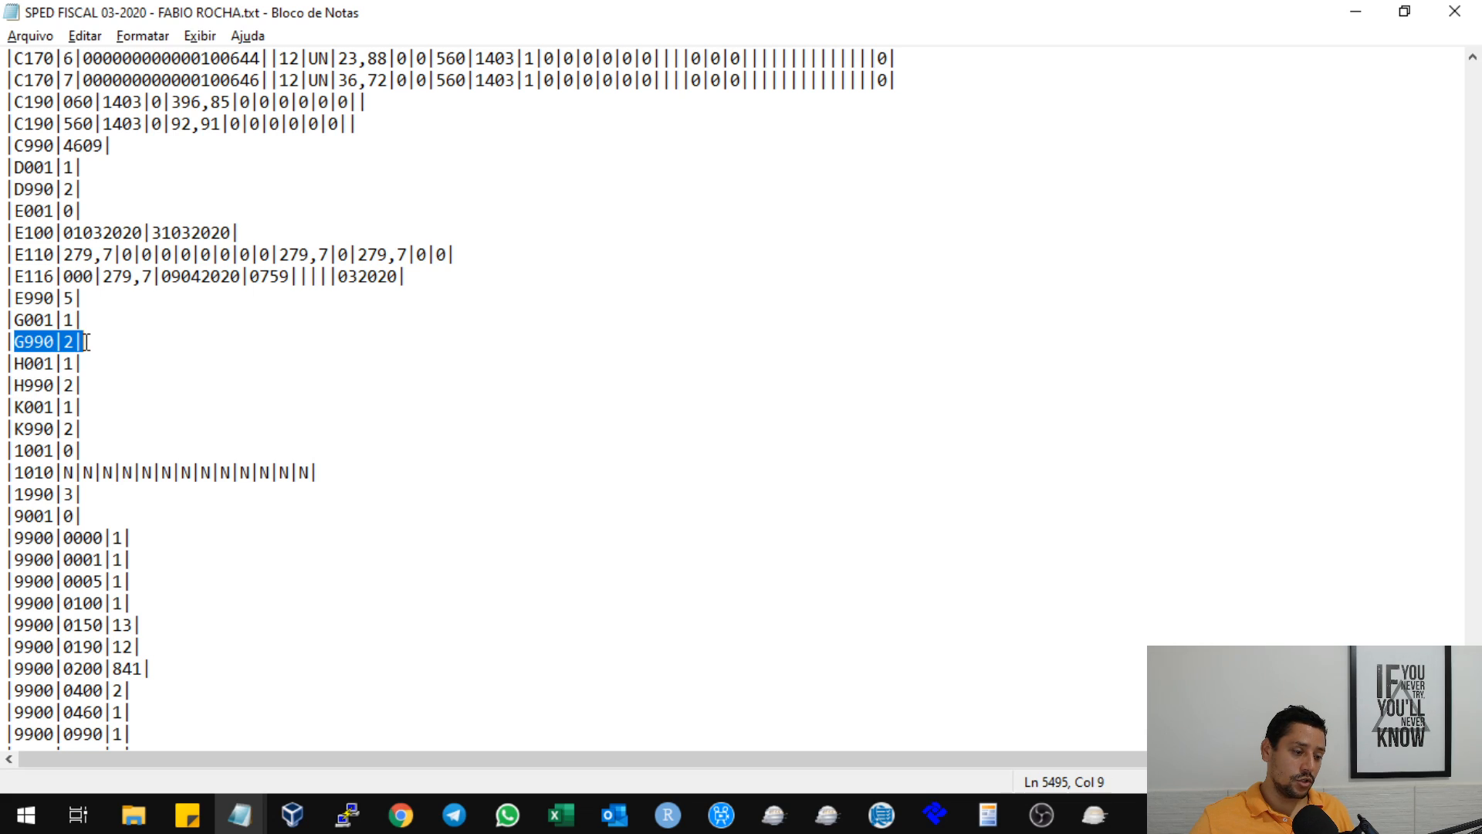
{"action": "left_click", "coordinate": [93, 431]}
{"action": "key", "text": "Return"}
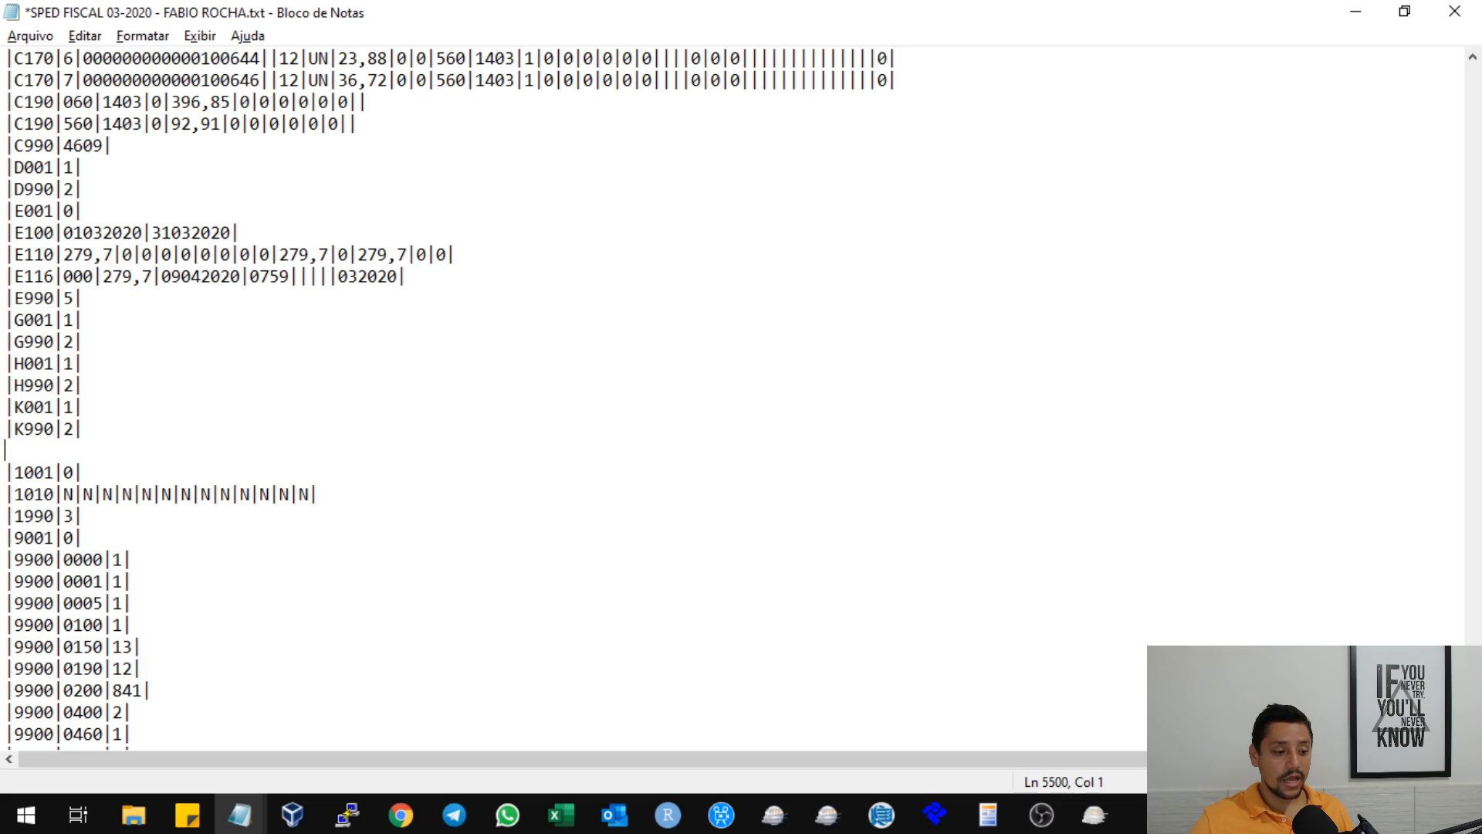
{"action": "key", "text": "BackSpace"}
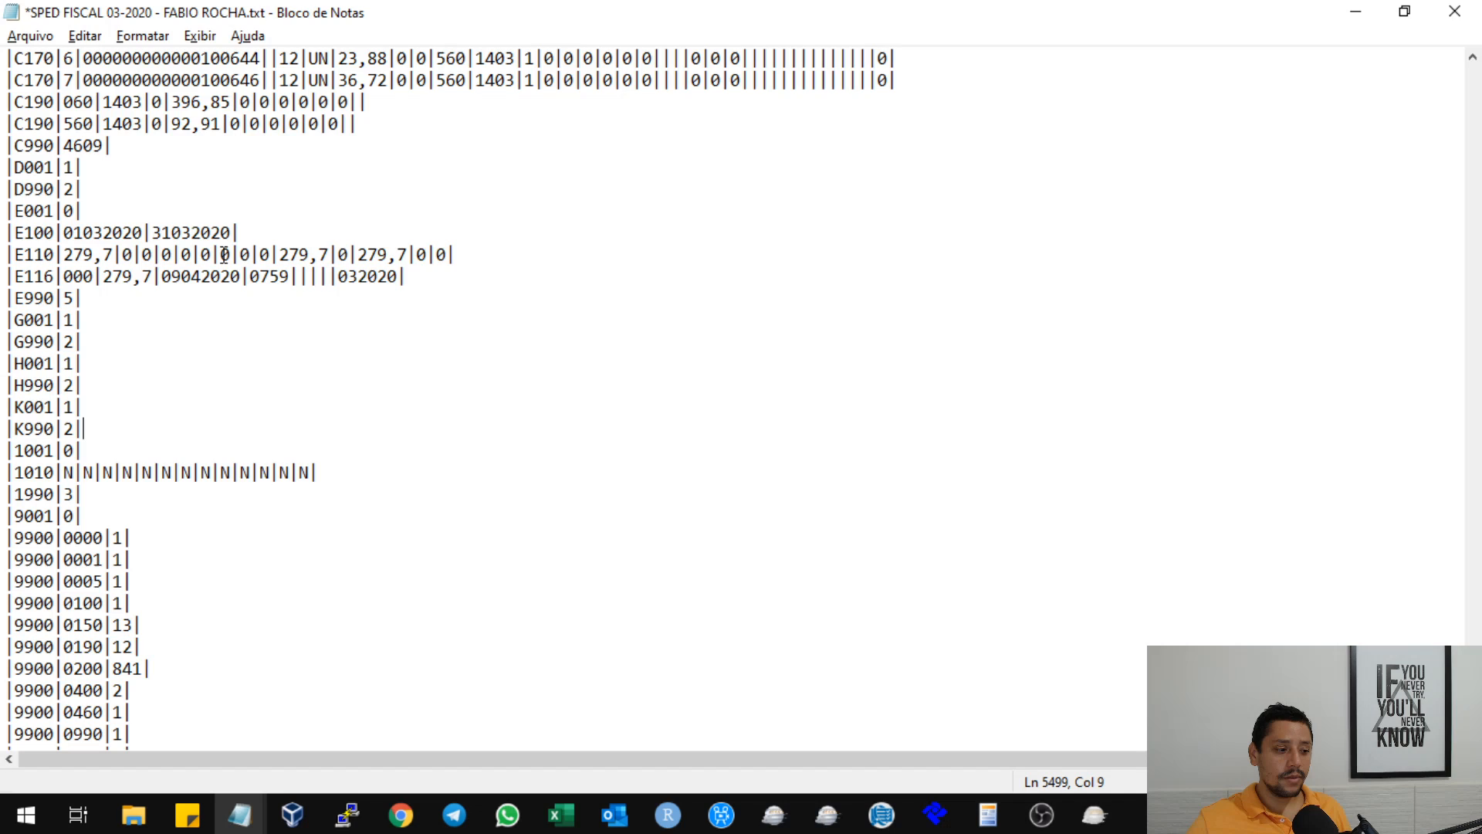
Point out the 0450 register code and its quantity field in the 9900 records.
{"action": "scroll", "coordinate": [224, 255], "scroll_direction": "down", "scroll_amount": 6}
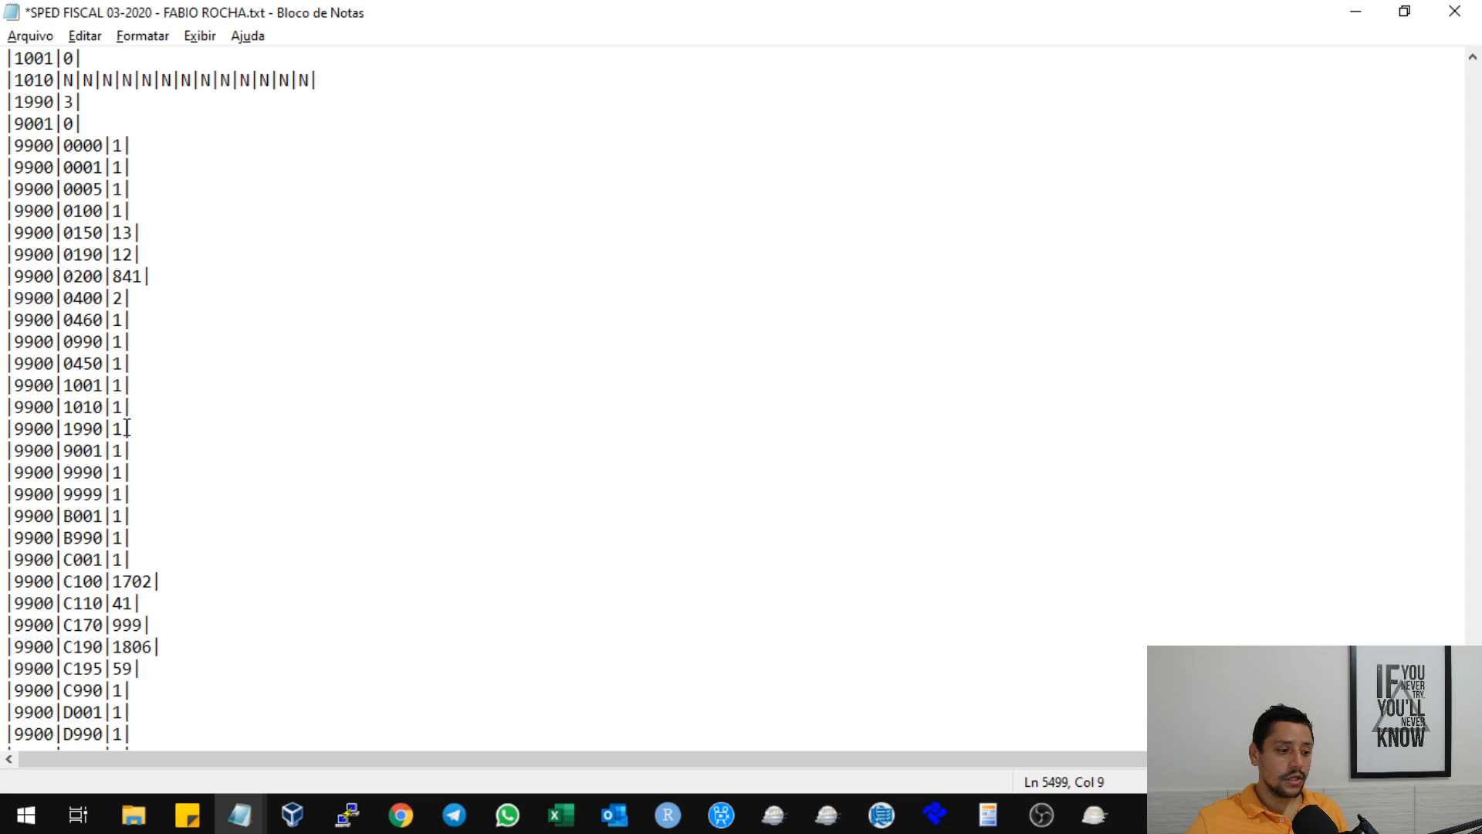
{"action": "left_click_drag", "start_coordinate": [68, 359], "coordinate": [103, 361]}
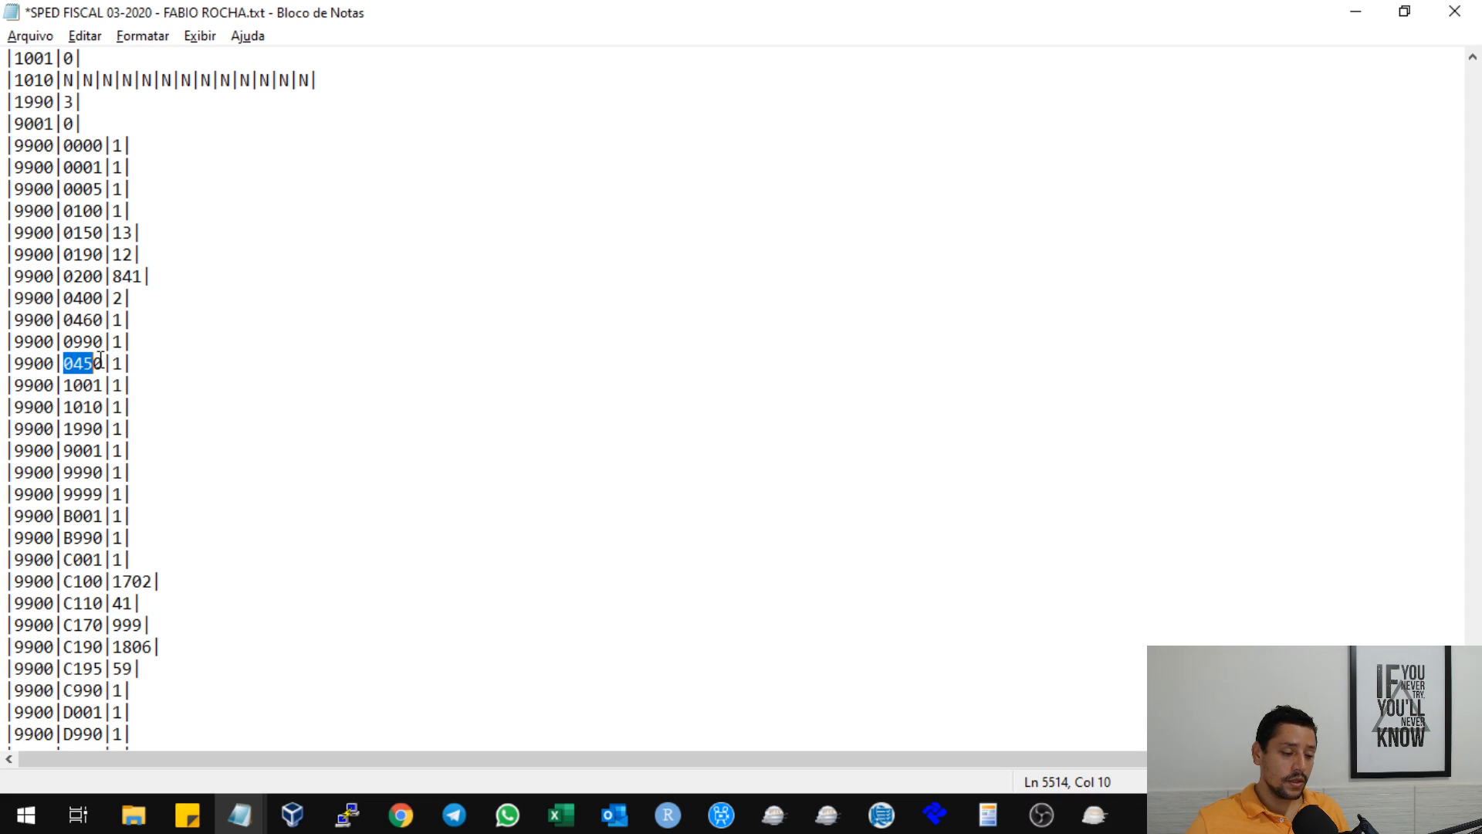
{"action": "left_click", "coordinate": [116, 361]}
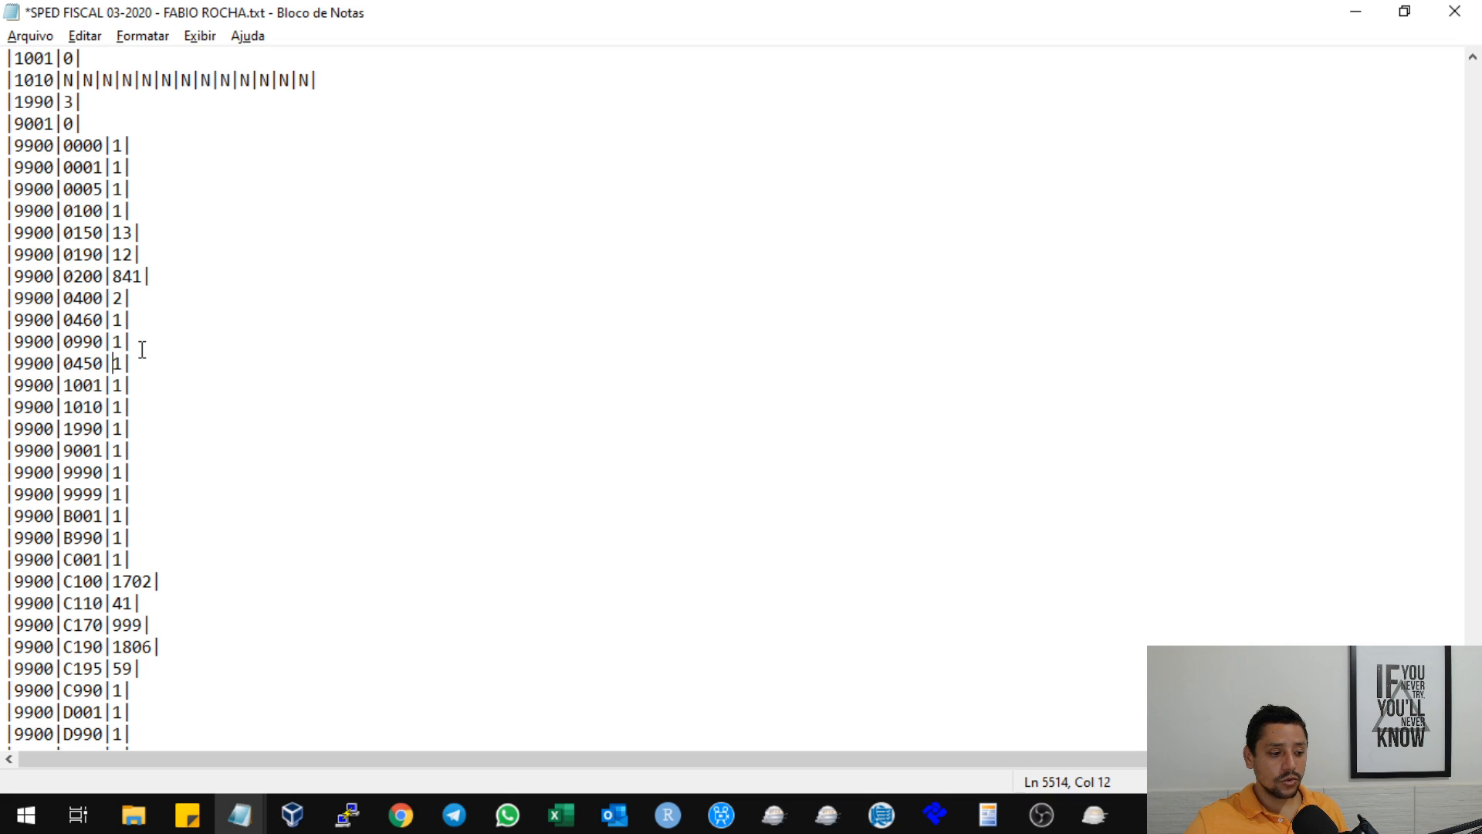
Acknowledge the validation message in Sped Fiscal, close the program and launch it again.
{"action": "left_click", "coordinate": [1095, 814]}
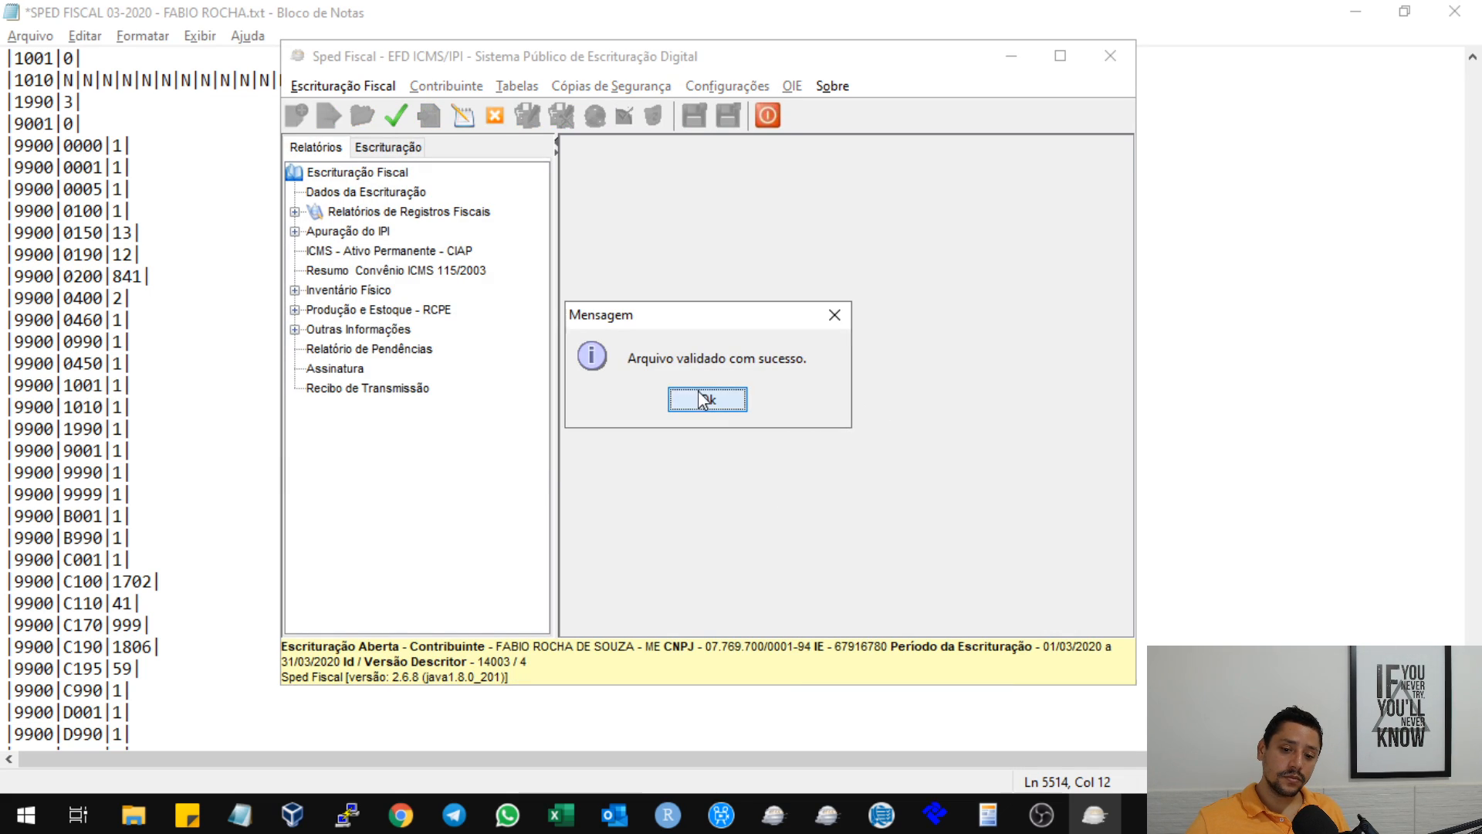
{"action": "left_click", "coordinate": [698, 399]}
{"action": "left_click", "coordinate": [1092, 52]}
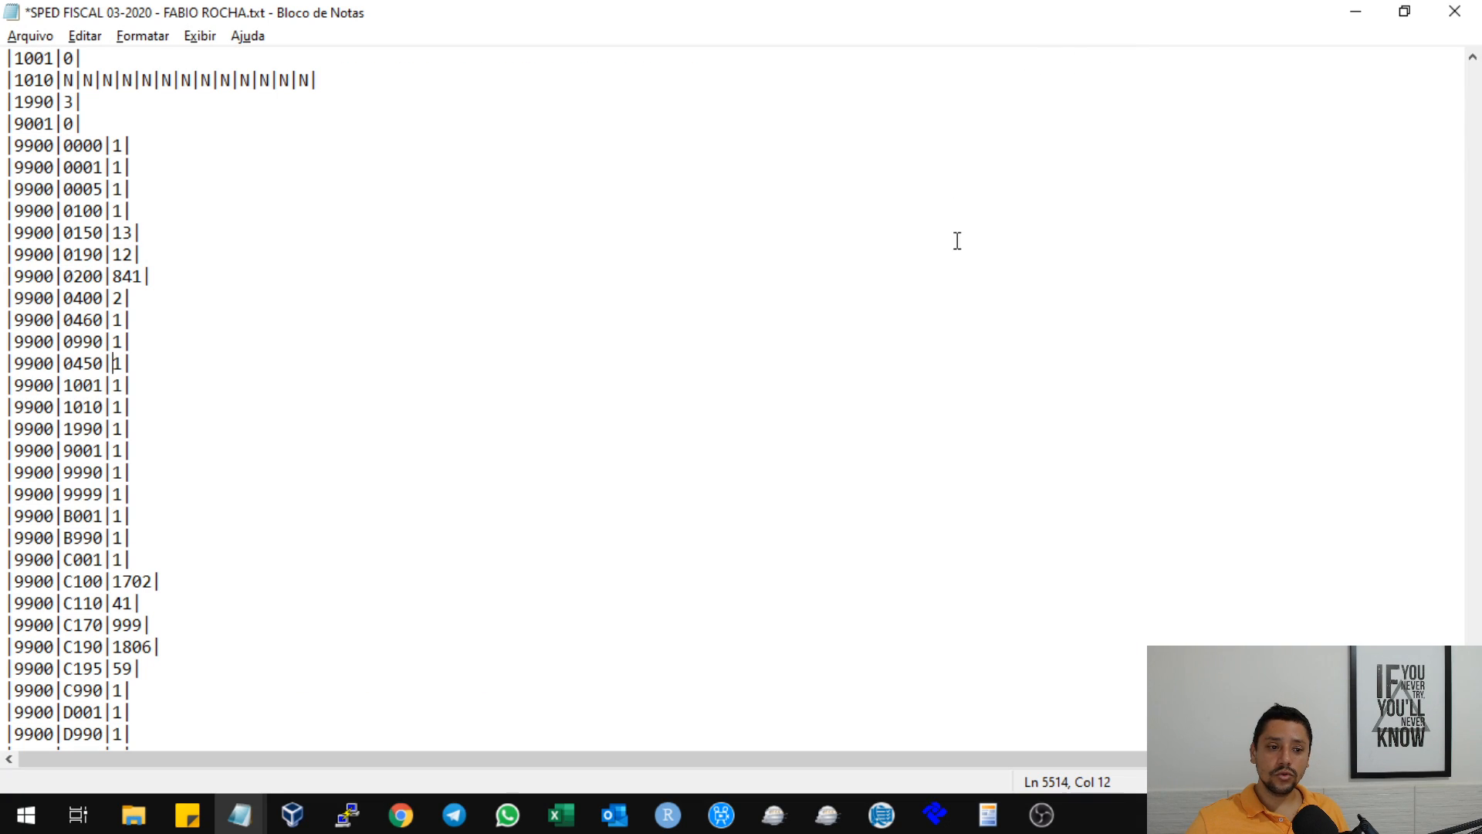
{"action": "left_click", "coordinate": [835, 828]}
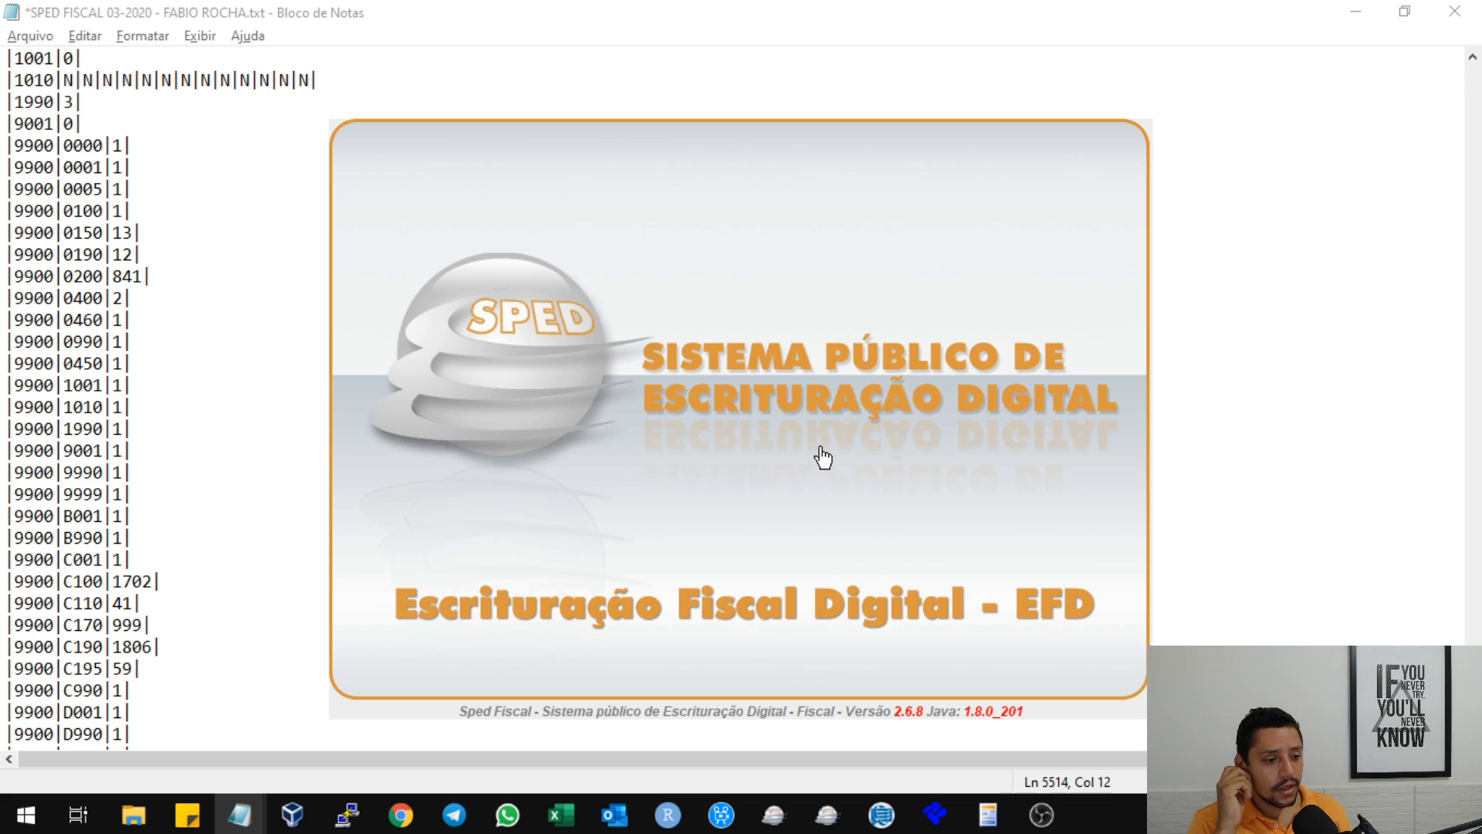
Review the order of the 9900 records in Notepad, highlighting the register codes from 0100 to 0450.
{"action": "left_click", "coordinate": [232, 301]}
{"action": "scroll", "coordinate": [328, 387], "scroll_direction": "up", "scroll_amount": 3}
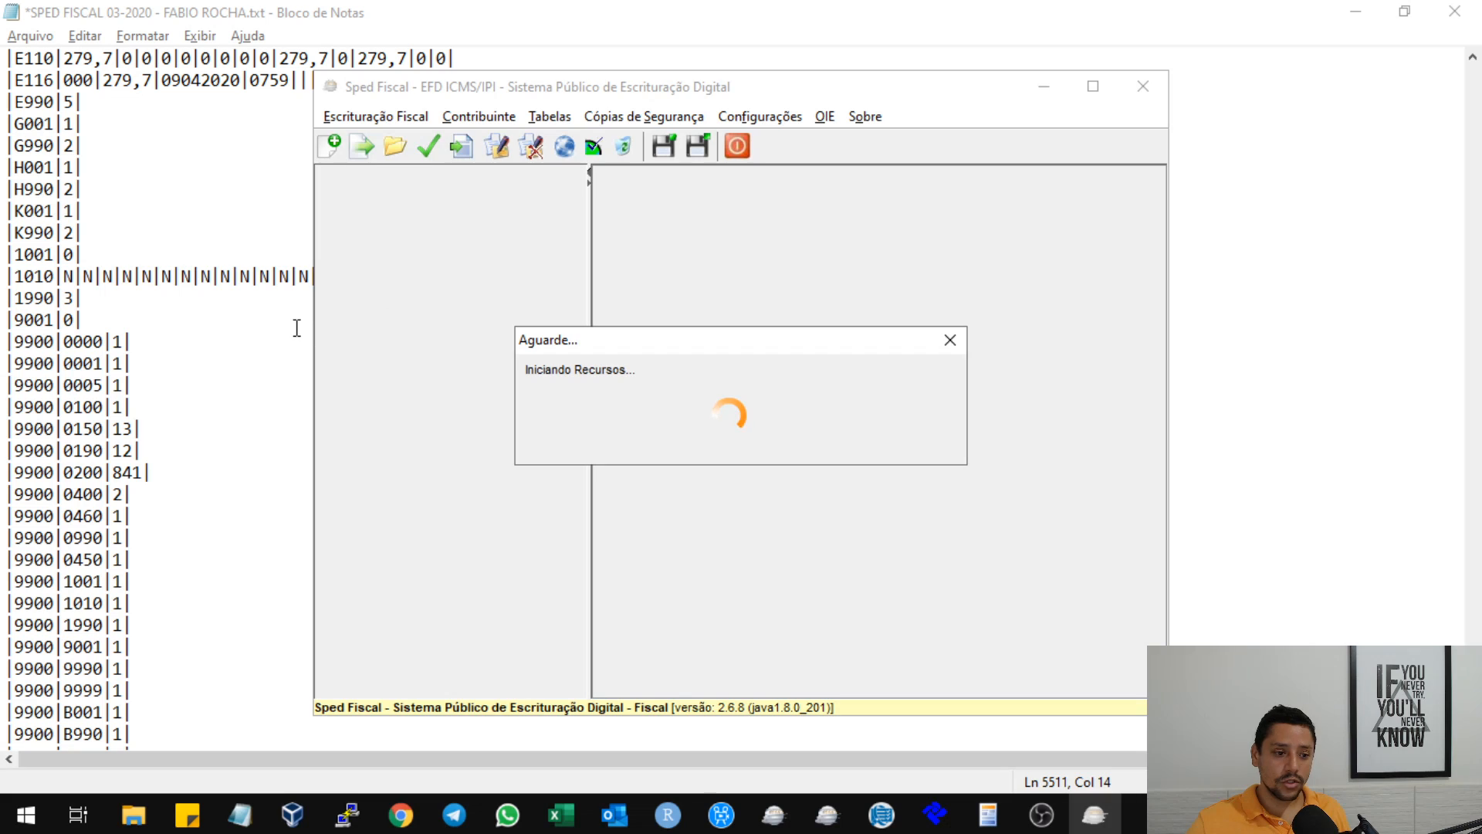
{"action": "left_click", "coordinate": [270, 342]}
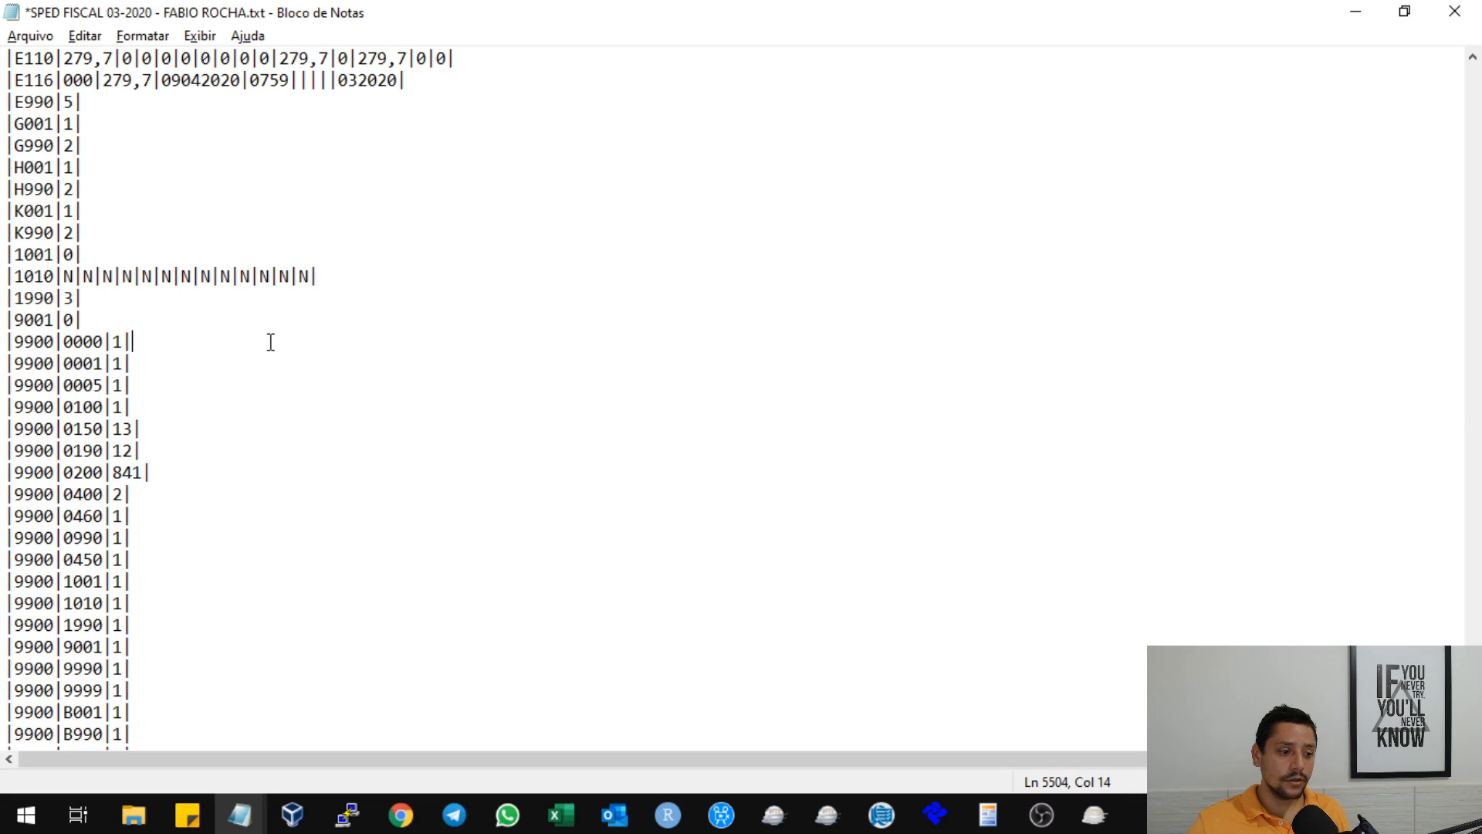
{"action": "scroll", "coordinate": [280, 373], "scroll_direction": "down", "scroll_amount": 2}
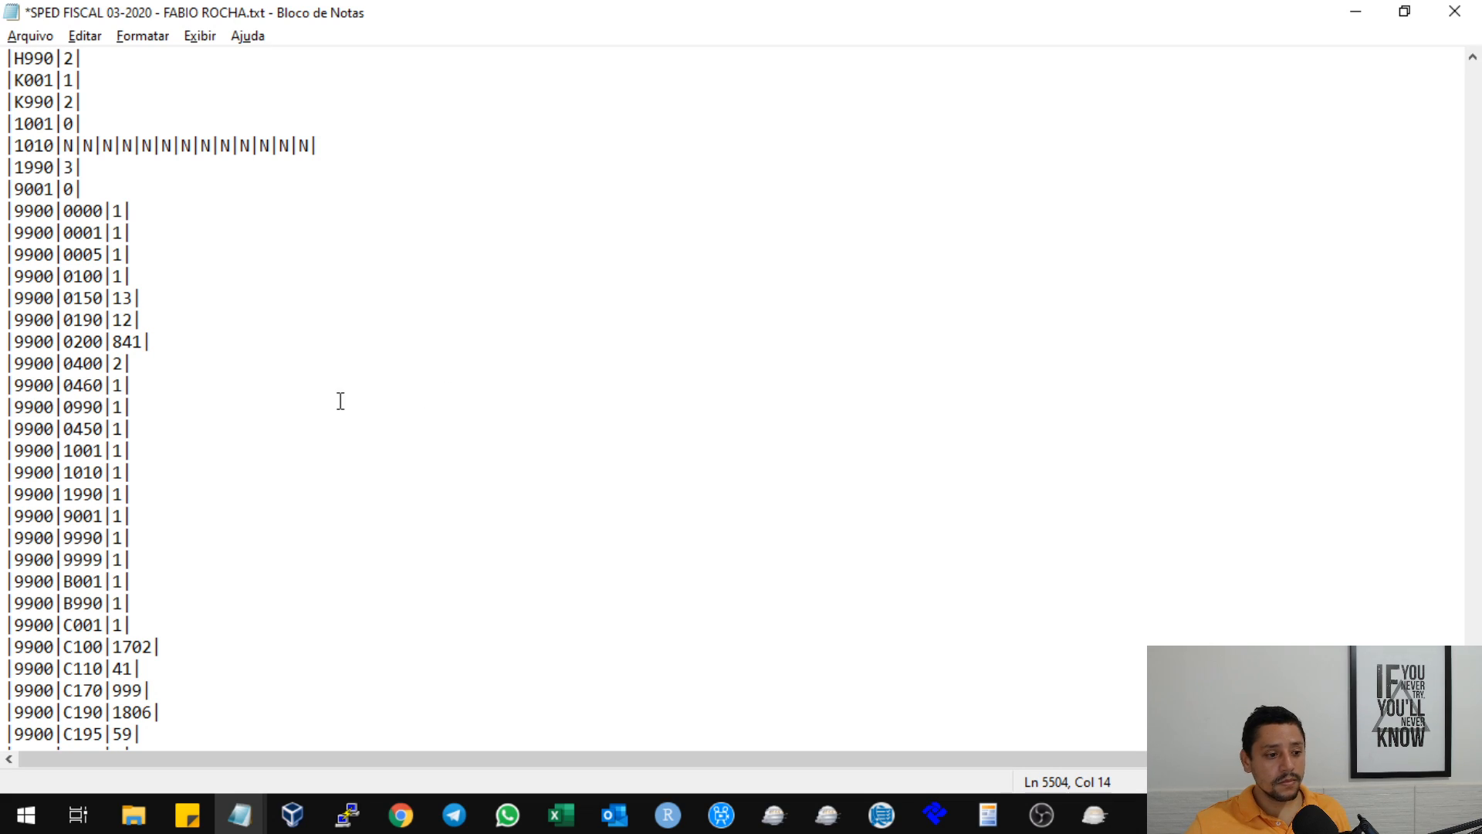
{"action": "scroll", "coordinate": [203, 421], "scroll_direction": "down", "scroll_amount": 4}
{"action": "scroll", "coordinate": [299, 297], "scroll_direction": "up", "scroll_amount": 3}
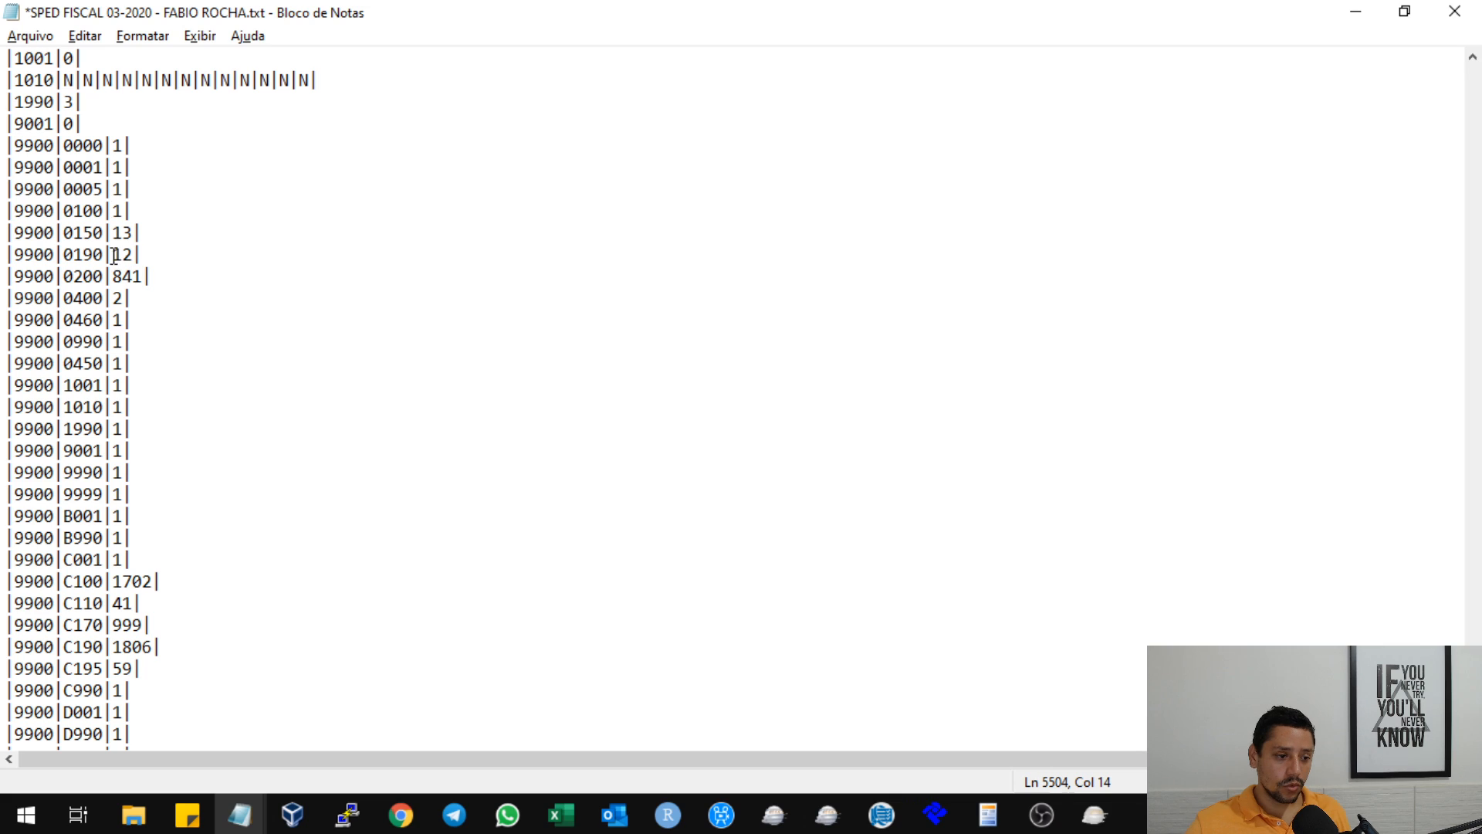
{"action": "left_click_drag", "start_coordinate": [104, 208], "coordinate": [102, 358]}
{"action": "left_click", "coordinate": [220, 342]}
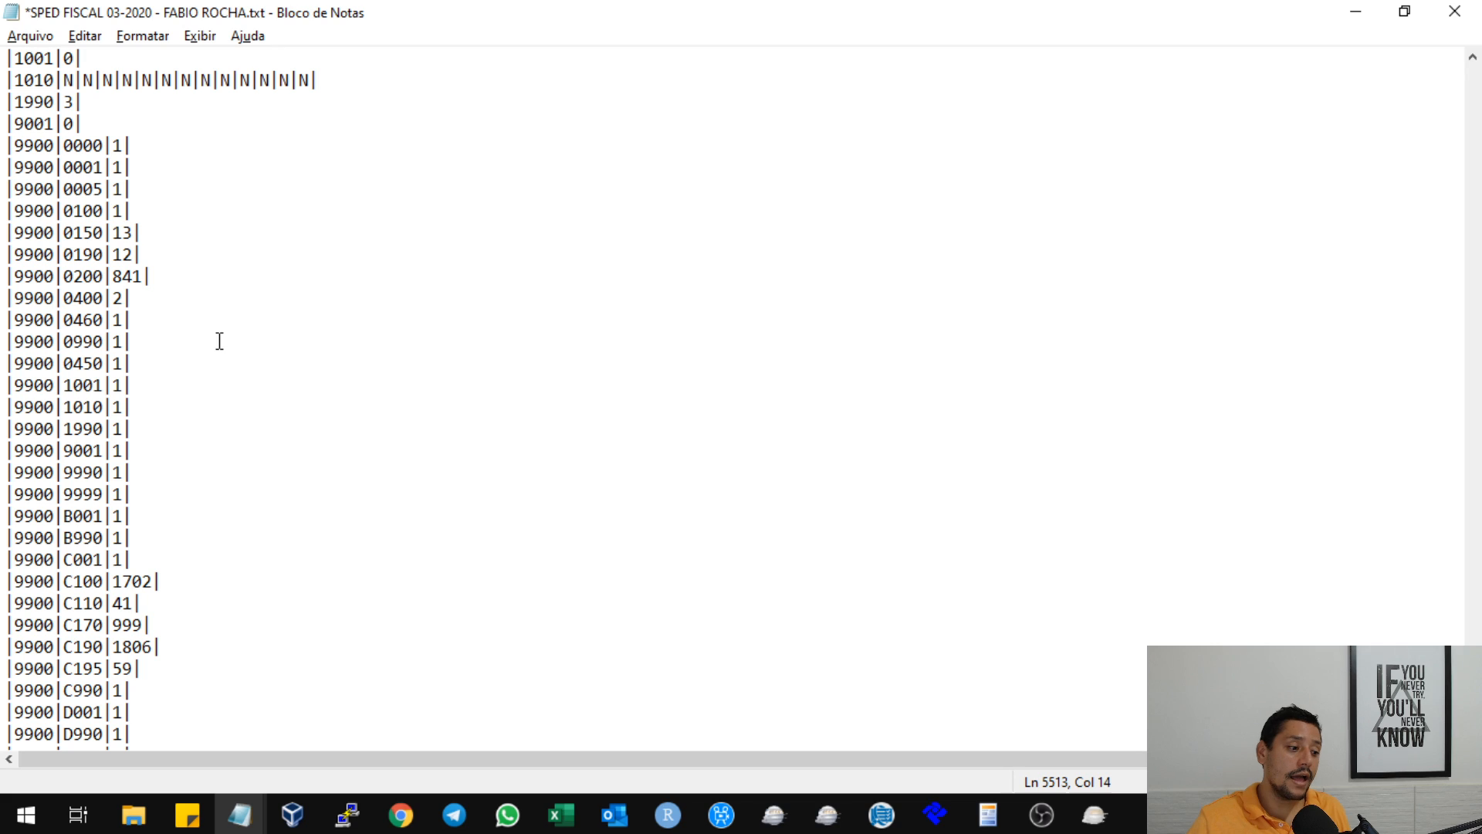
{"action": "scroll", "coordinate": [232, 383], "scroll_direction": "up", "scroll_amount": 1}
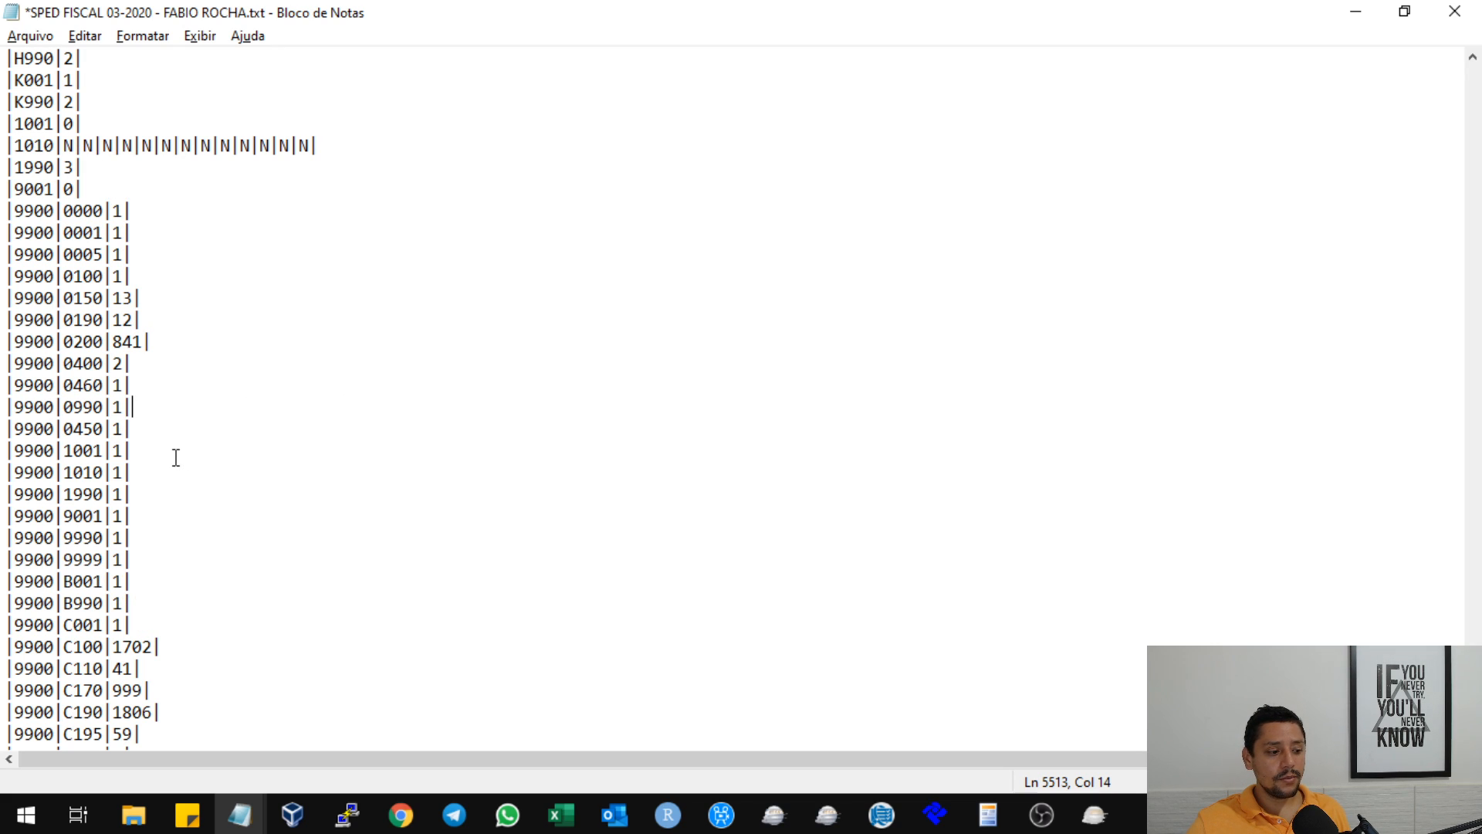
{"action": "scroll", "coordinate": [176, 449], "scroll_direction": "down", "scroll_amount": 2}
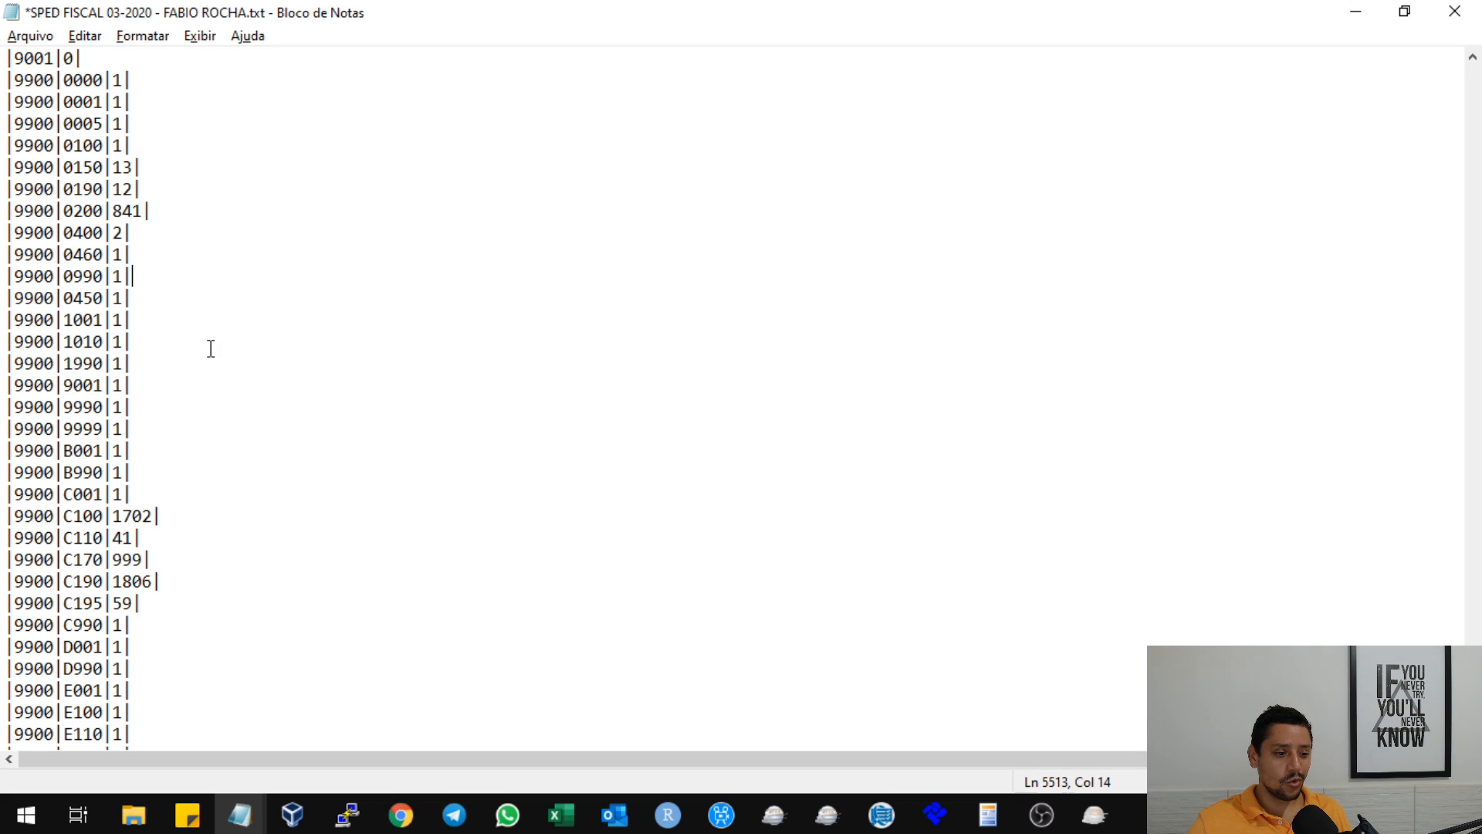
{"action": "scroll", "coordinate": [593, 524], "scroll_direction": "down", "scroll_amount": 2}
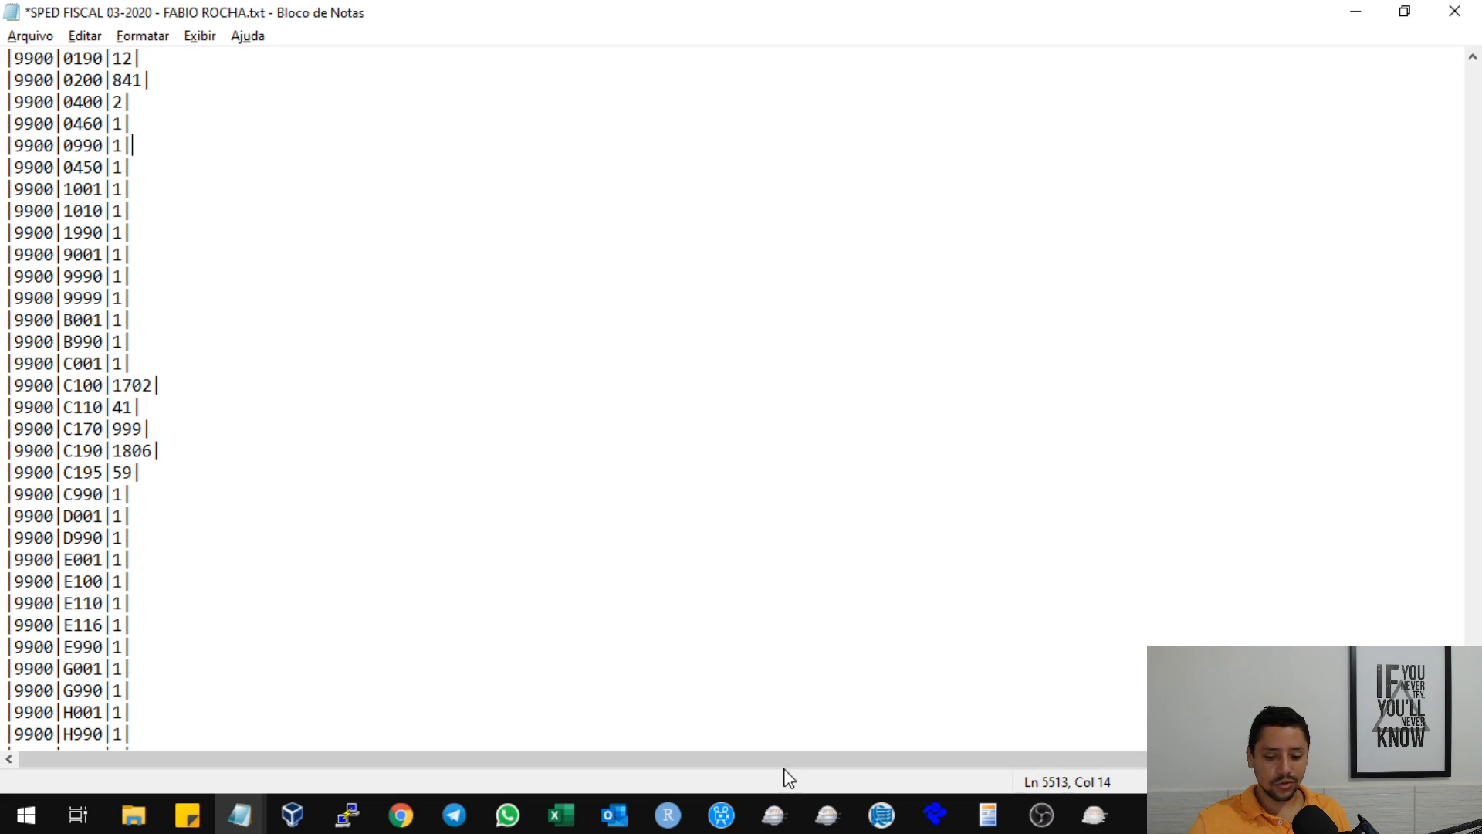
Check Sped Fiscal's startup, then view the guide's Bloco 9 table and the Aula #079 mind map in Chrome.
{"action": "left_click", "coordinate": [1094, 815]}
{"action": "mouse_move", "coordinate": [401, 812]}
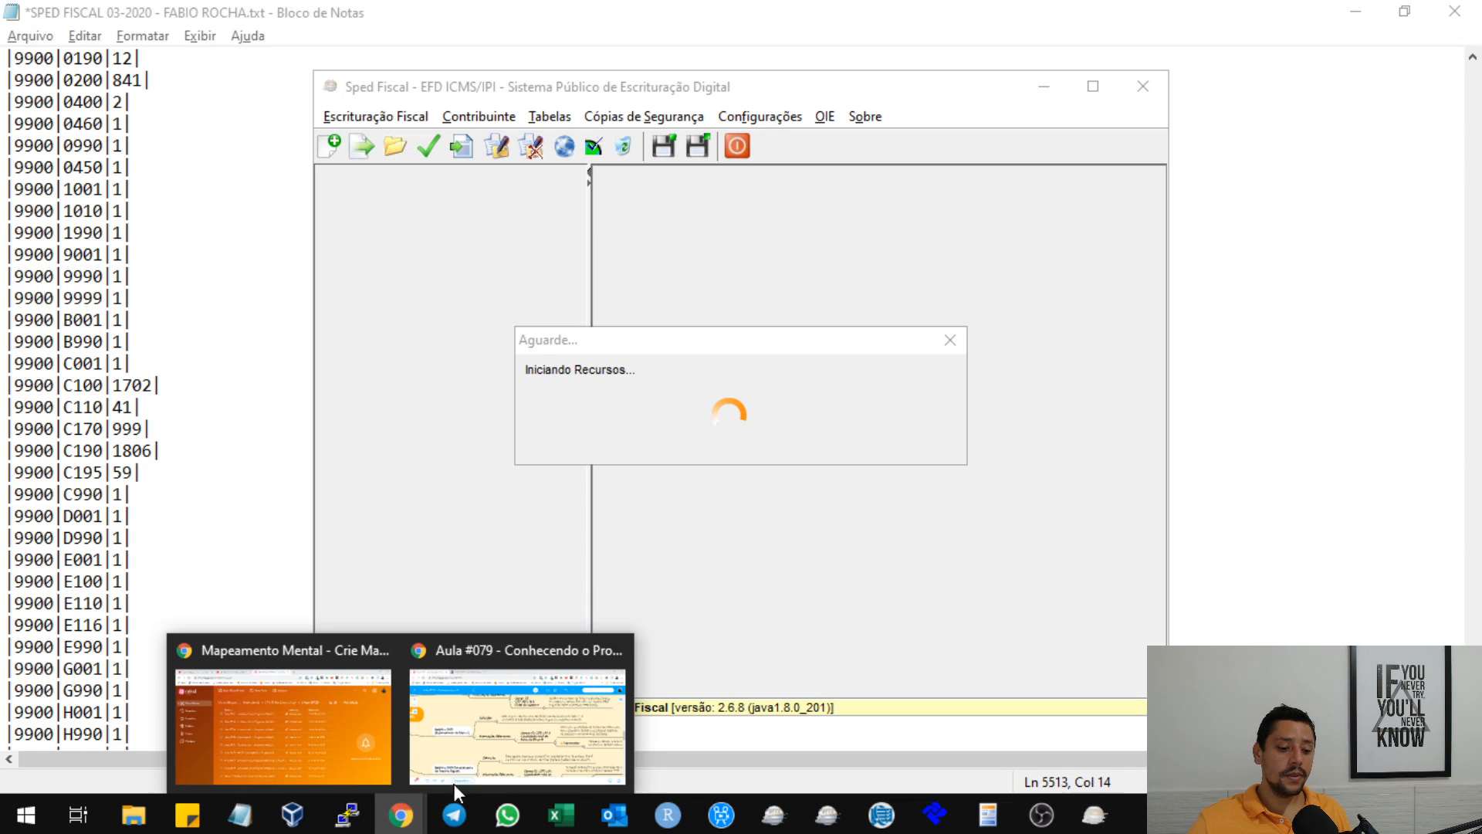
{"action": "left_click", "coordinate": [519, 707]}
{"action": "left_click", "coordinate": [375, 4]}
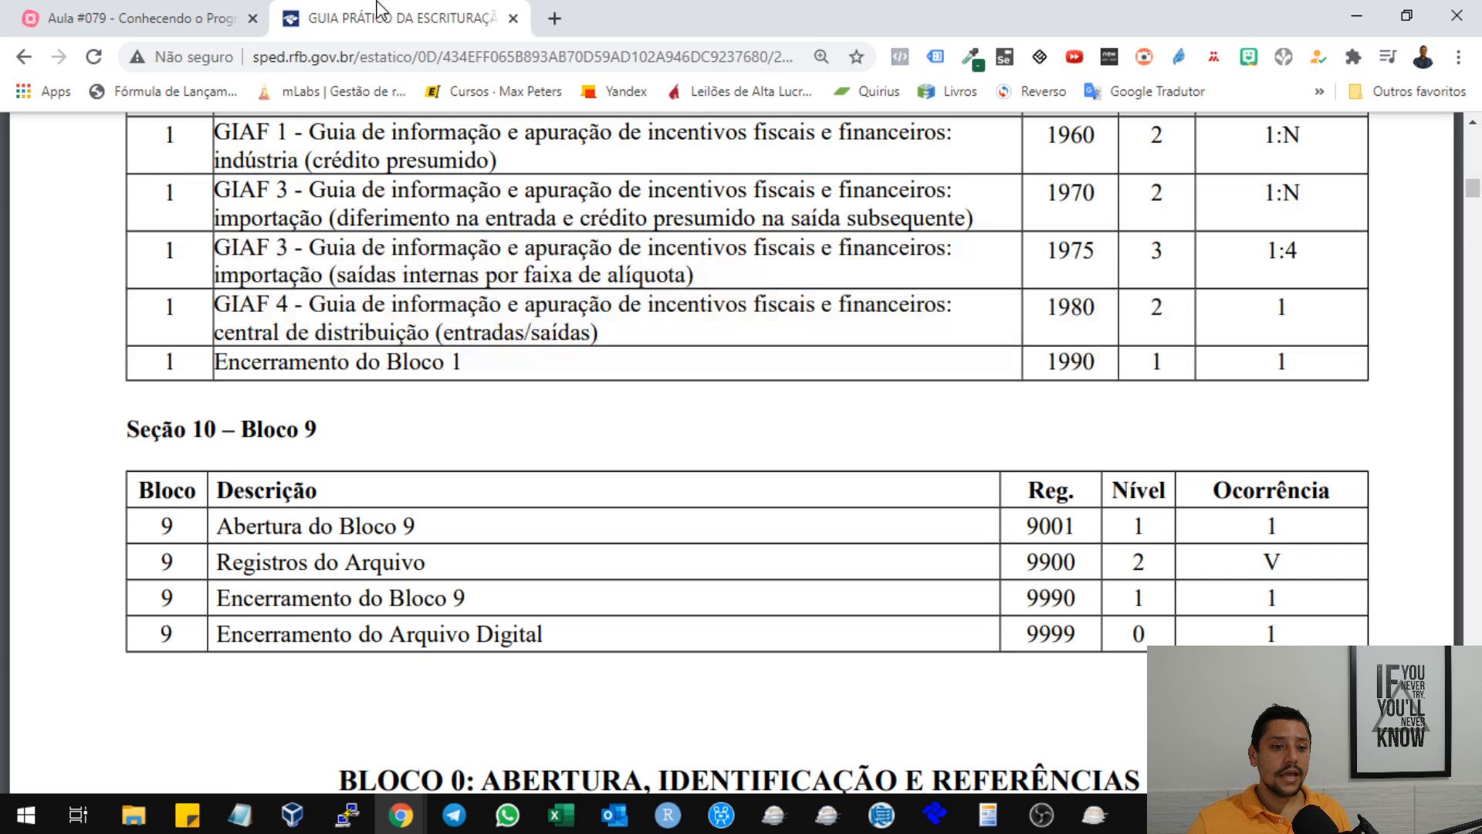
{"action": "left_click", "coordinate": [138, 3]}
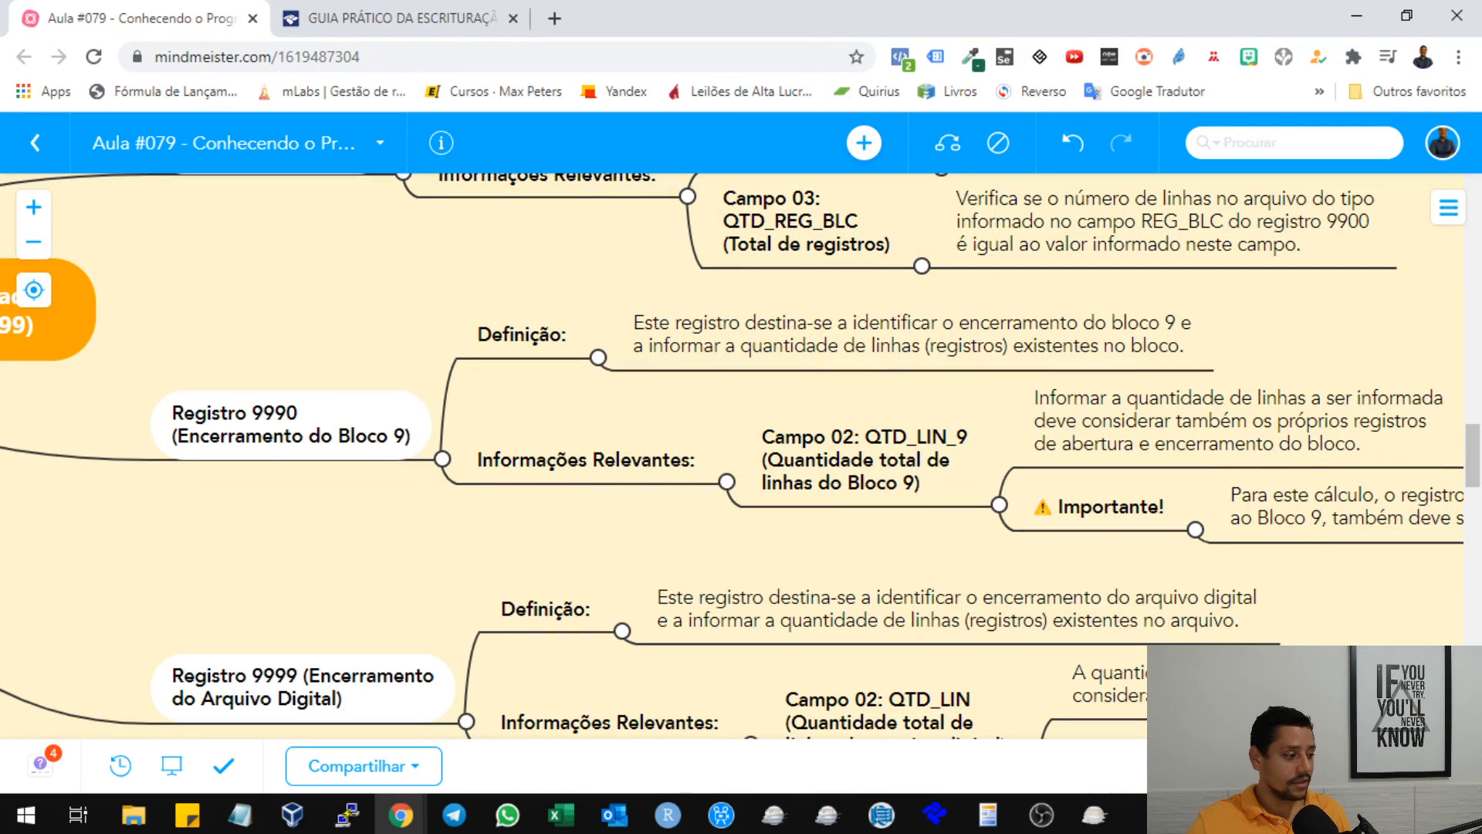